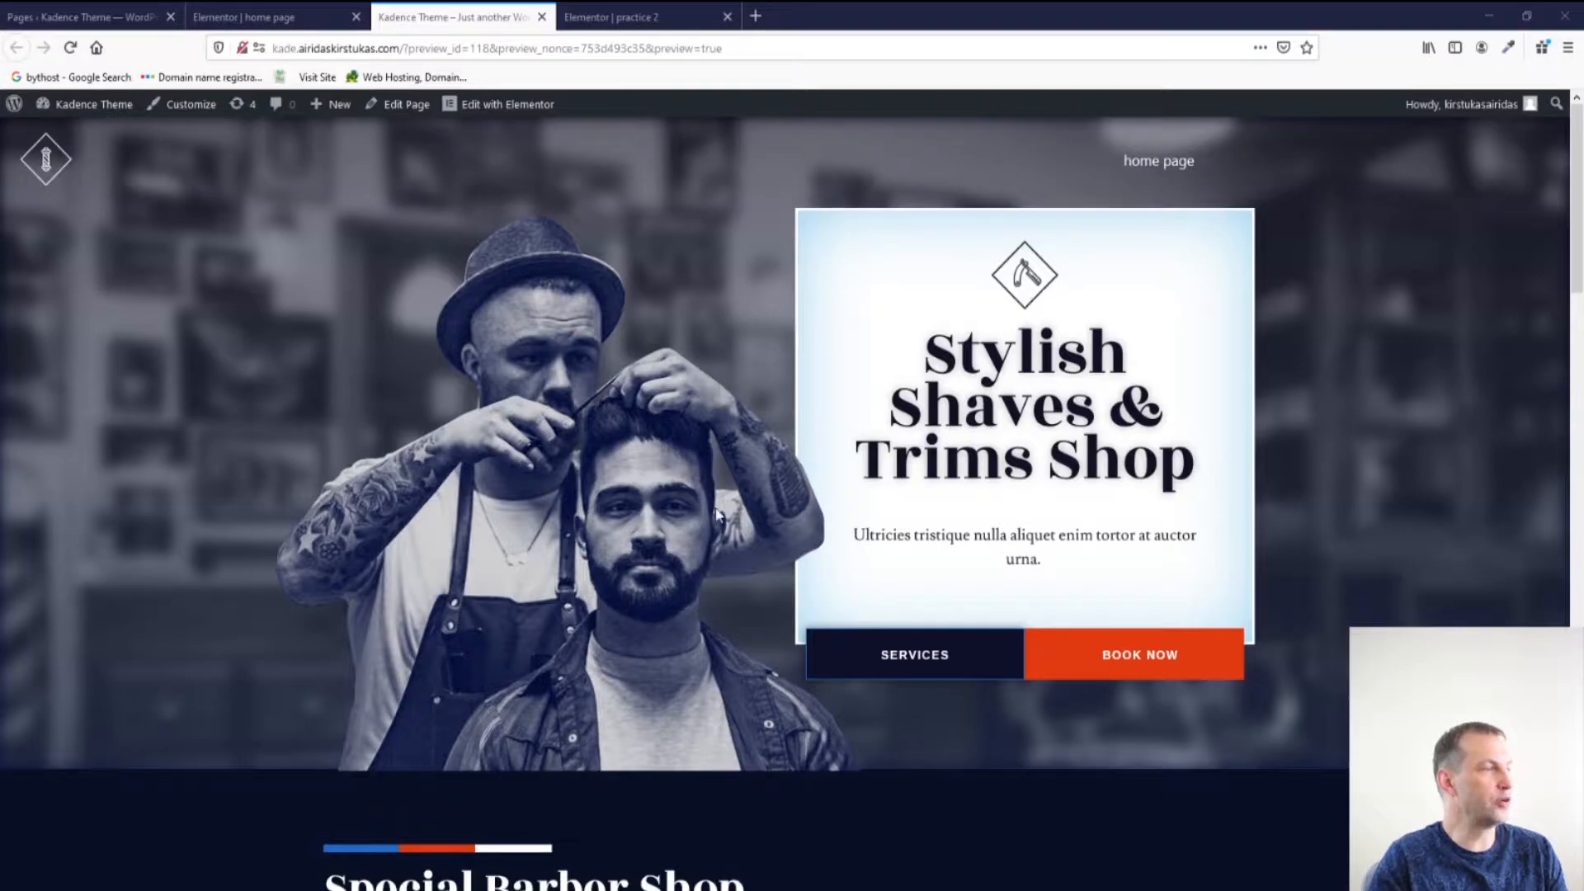
Scroll through the reference site's Special Barber Shop Services section to study its layout.
{"action": "scroll", "coordinate": [699, 481], "scroll_direction": "down", "scroll_amount": 7}
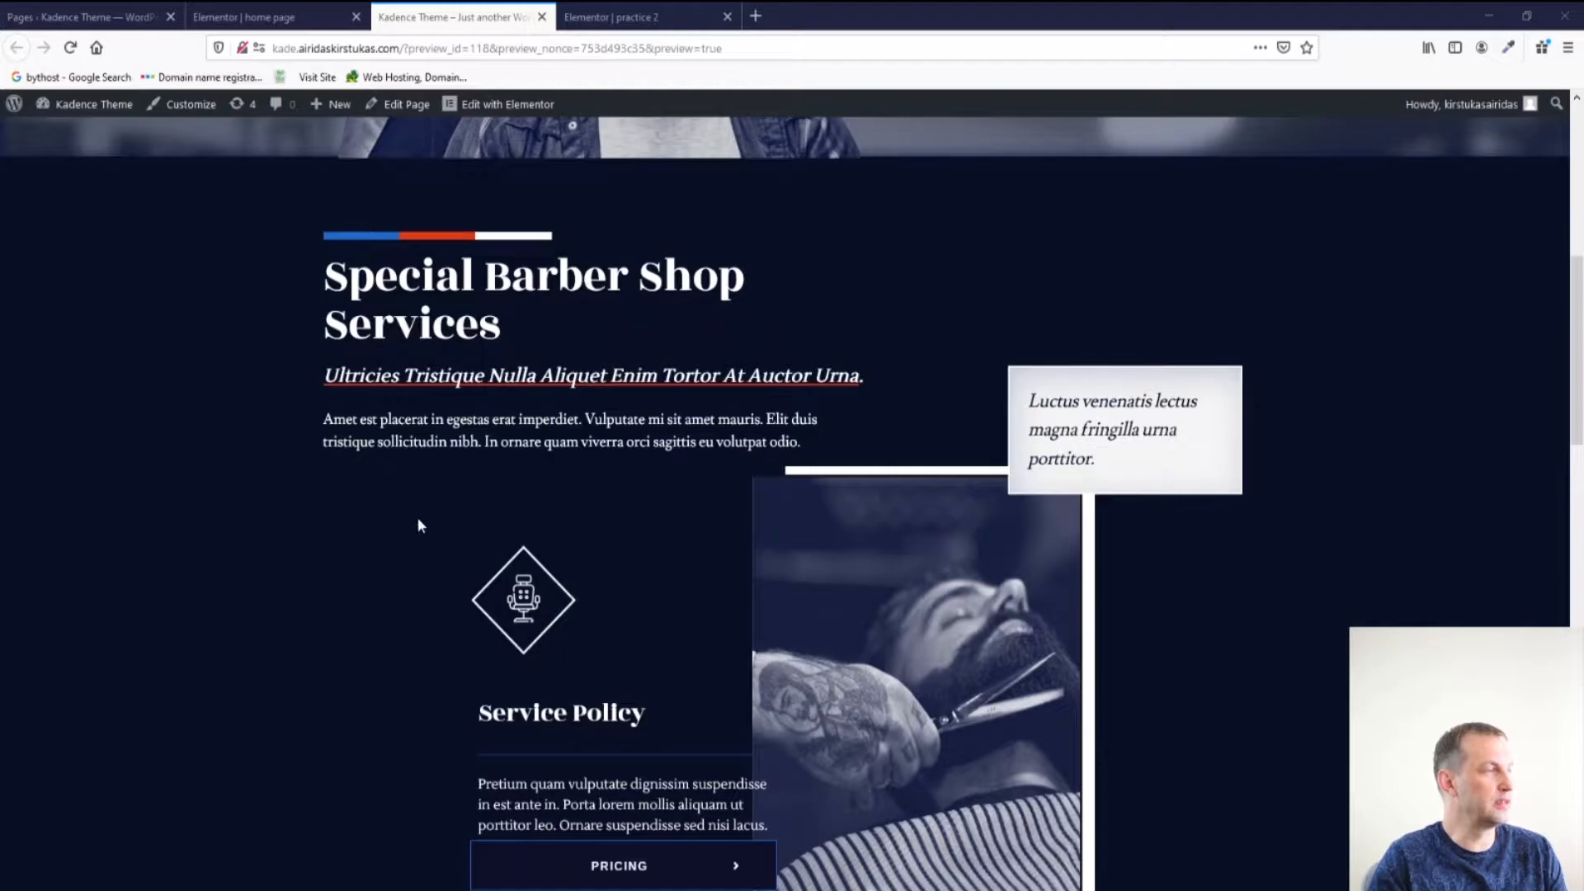
{"action": "scroll", "coordinate": [418, 520], "scroll_direction": "down", "scroll_amount": 7}
{"action": "scroll", "coordinate": [418, 519], "scroll_direction": "down", "scroll_amount": 4}
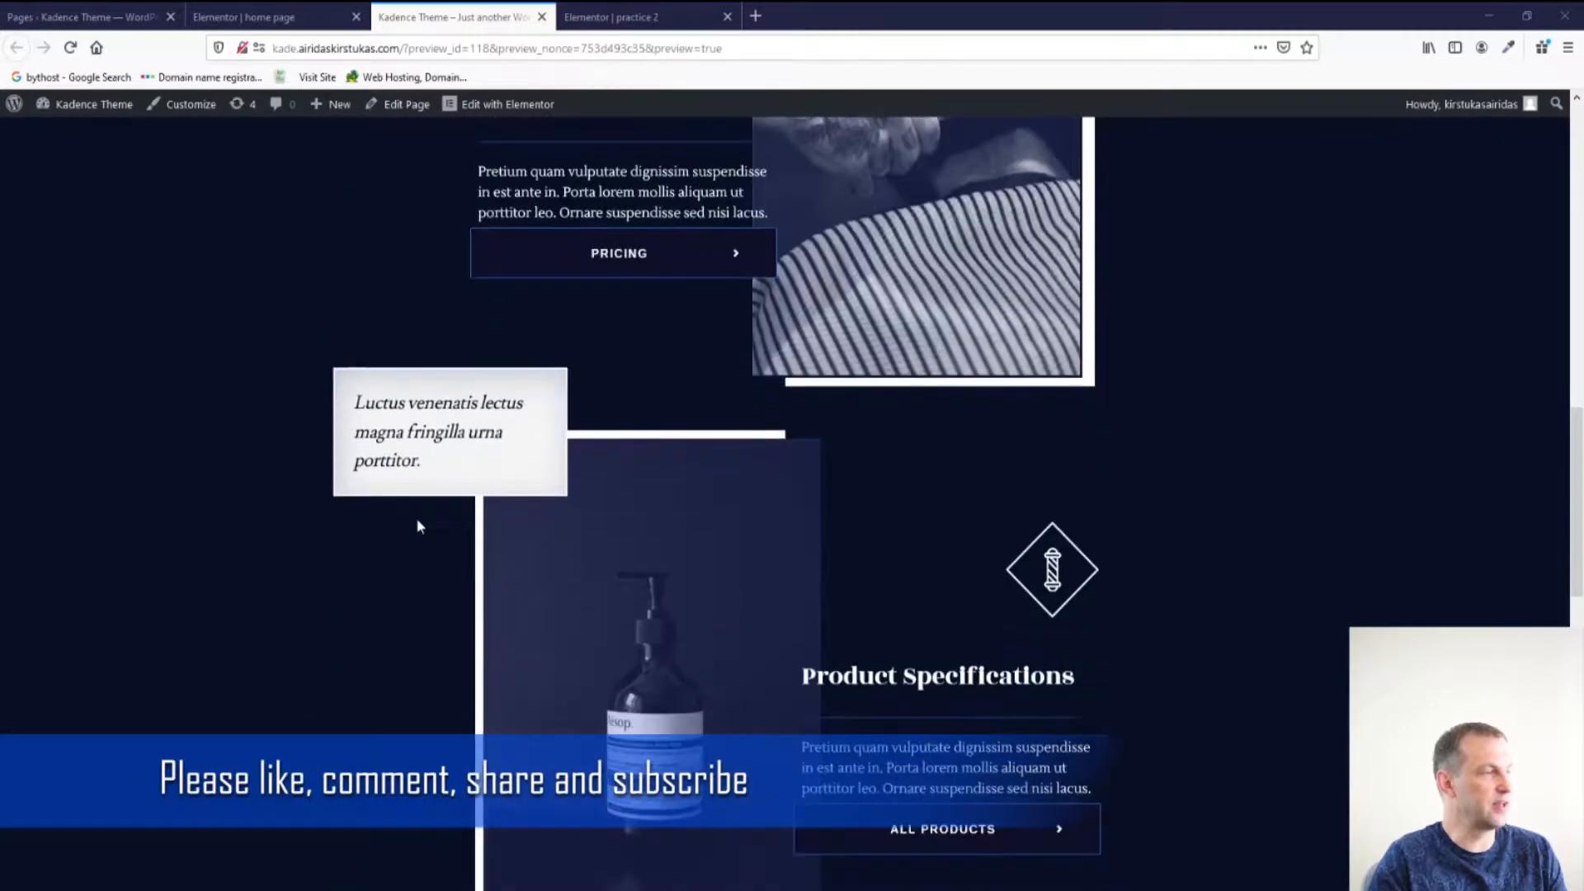
{"action": "scroll", "coordinate": [553, 609], "scroll_direction": "up", "scroll_amount": 1}
{"action": "scroll", "coordinate": [554, 608], "scroll_direction": "up", "scroll_amount": 10}
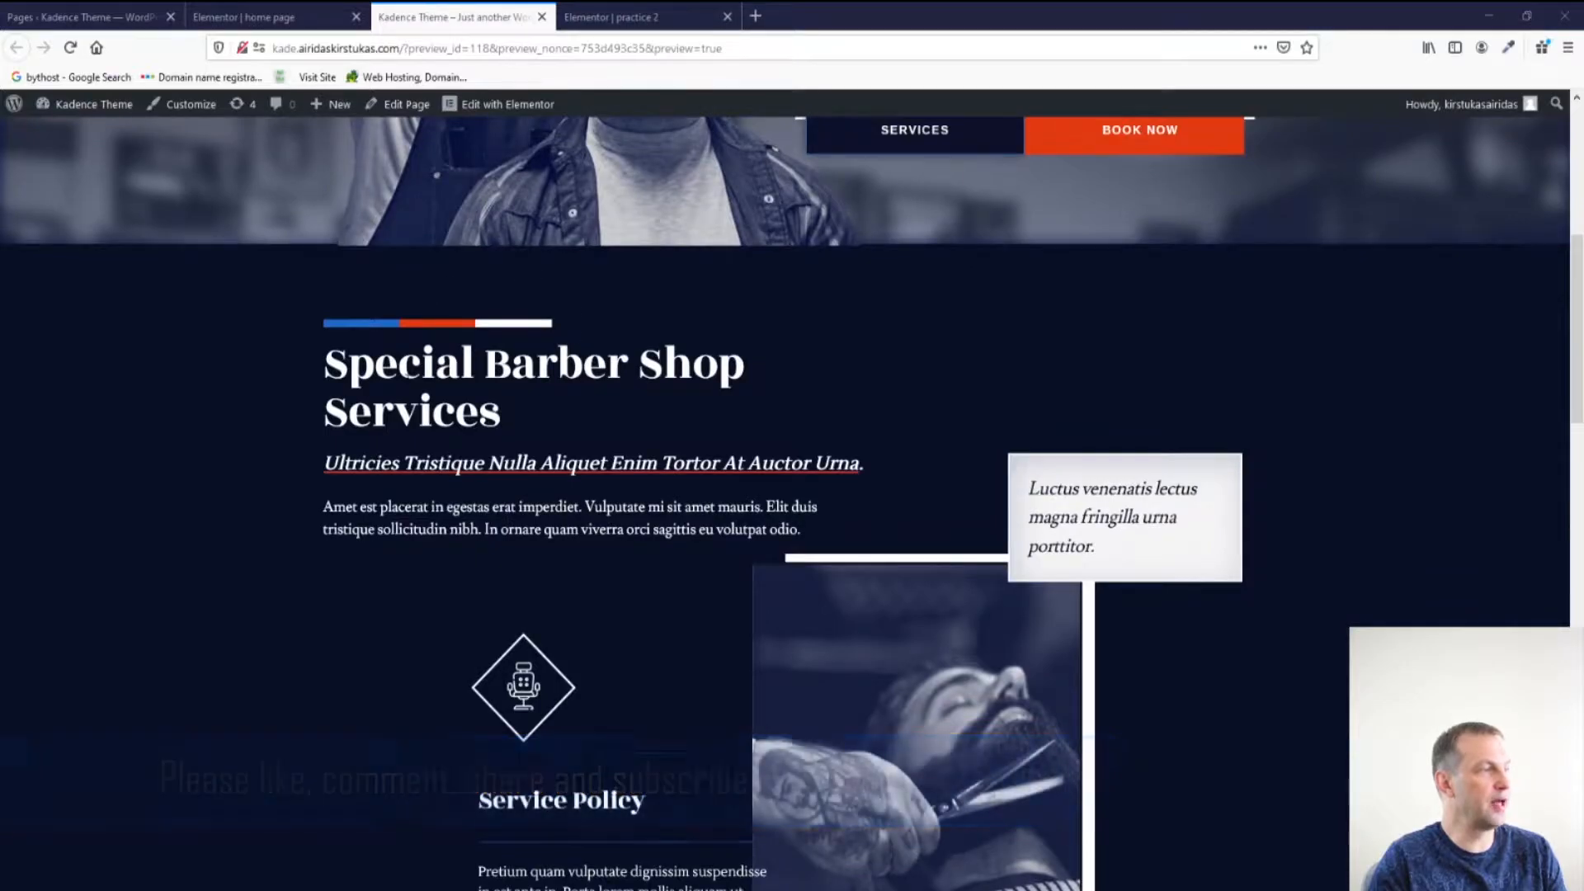
{"action": "scroll", "coordinate": [459, 422], "scroll_direction": "down", "scroll_amount": 2}
{"action": "scroll", "coordinate": [767, 528], "scroll_direction": "down", "scroll_amount": 4}
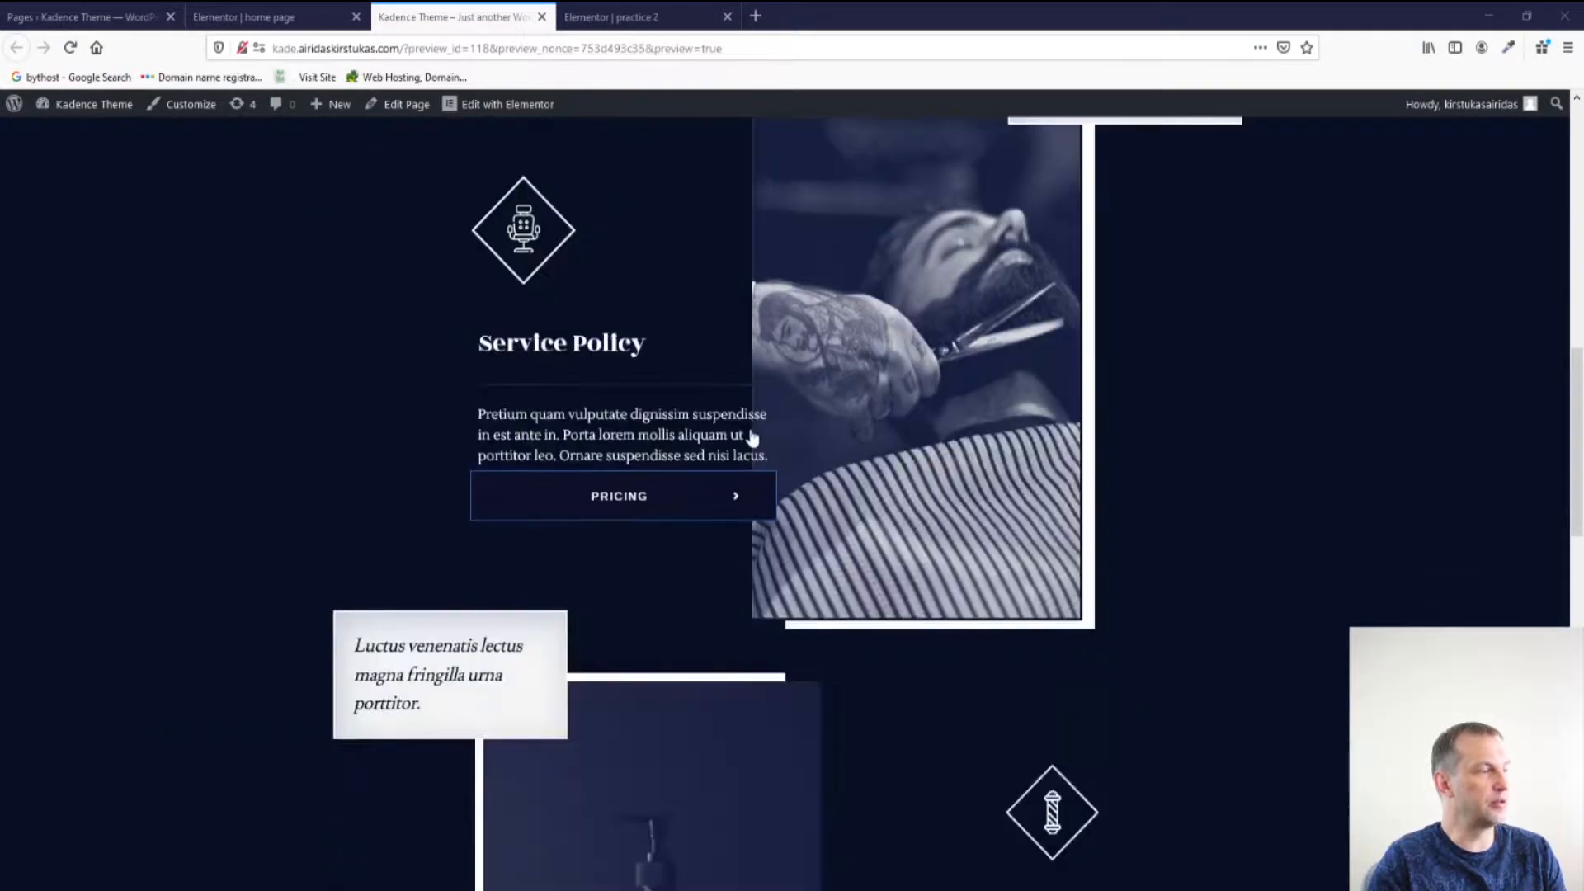
{"action": "scroll", "coordinate": [627, 503], "scroll_direction": "down", "scroll_amount": 2}
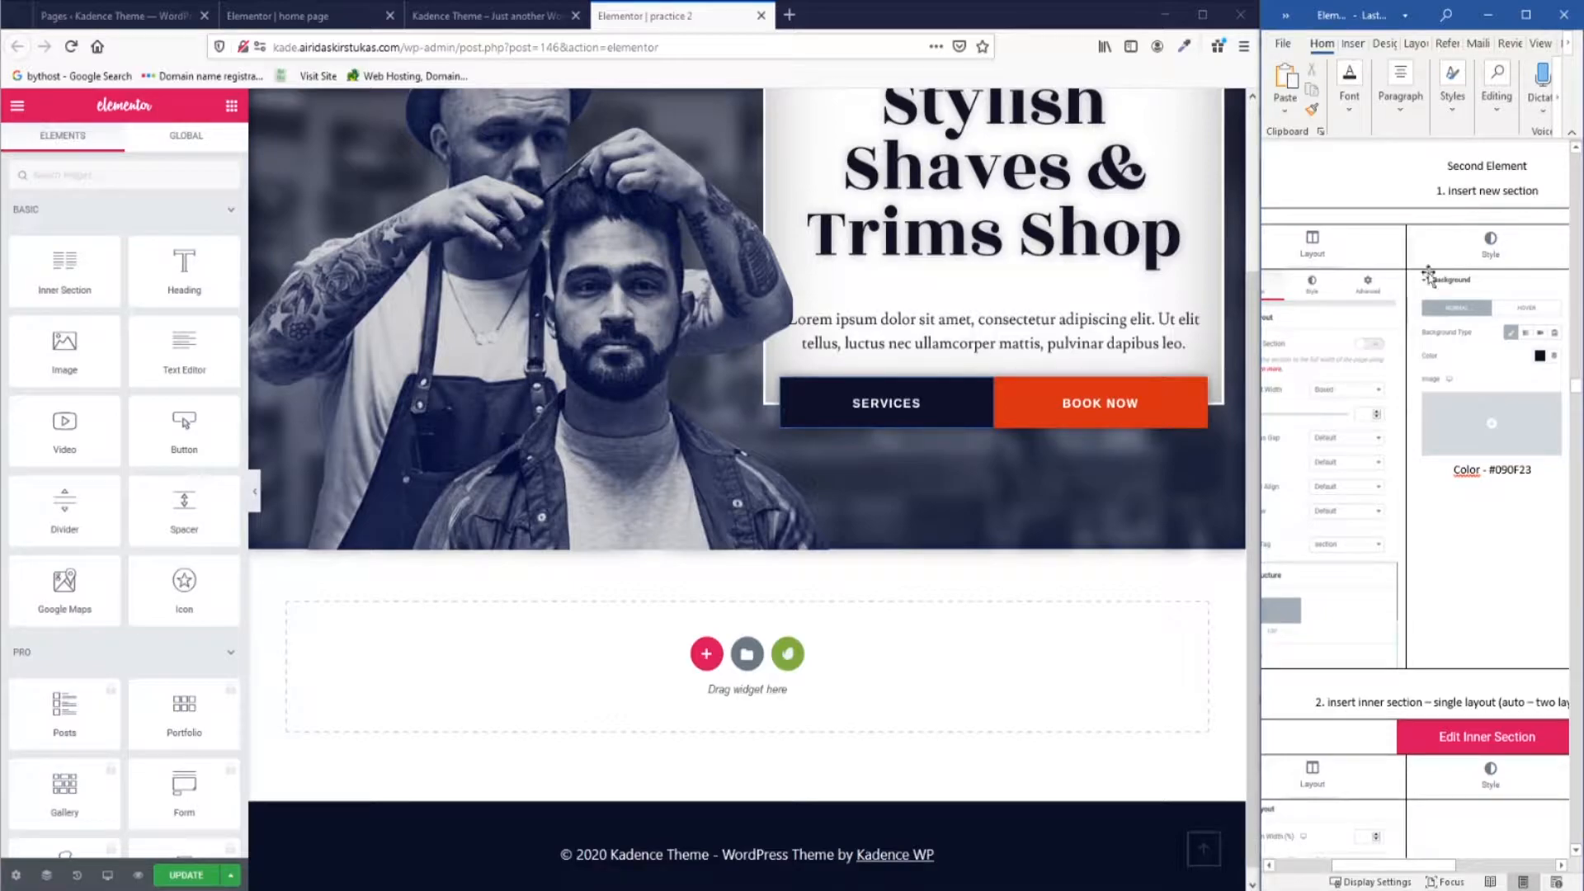
Add a new single-column section below the hero.
{"action": "scroll", "coordinate": [1324, 564], "scroll_direction": "left", "scroll_amount": 2}
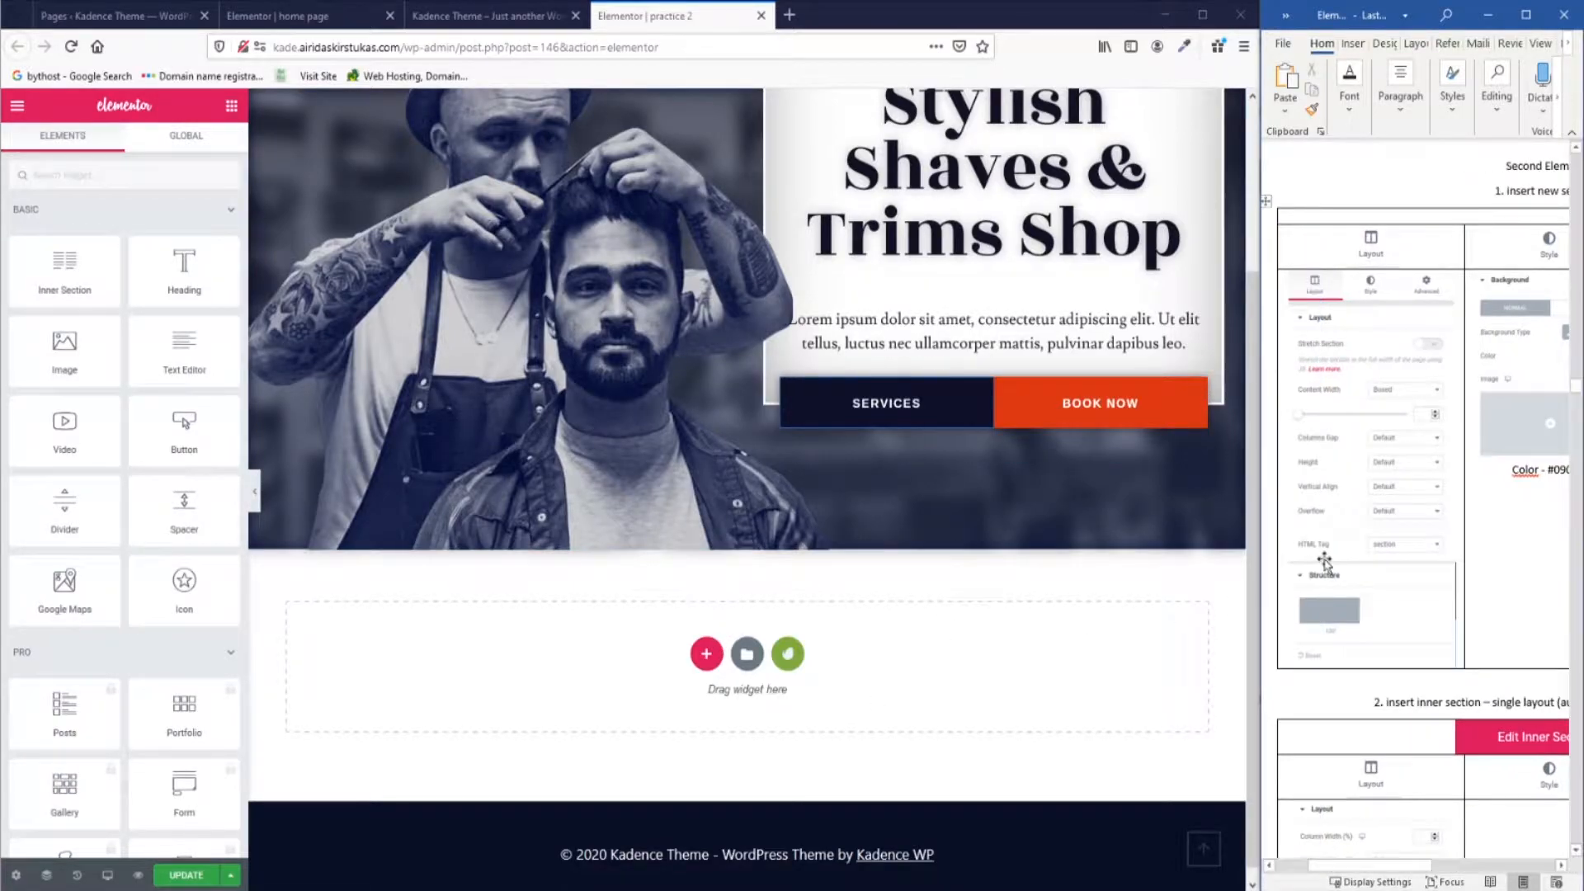
{"action": "left_click", "coordinate": [705, 665]}
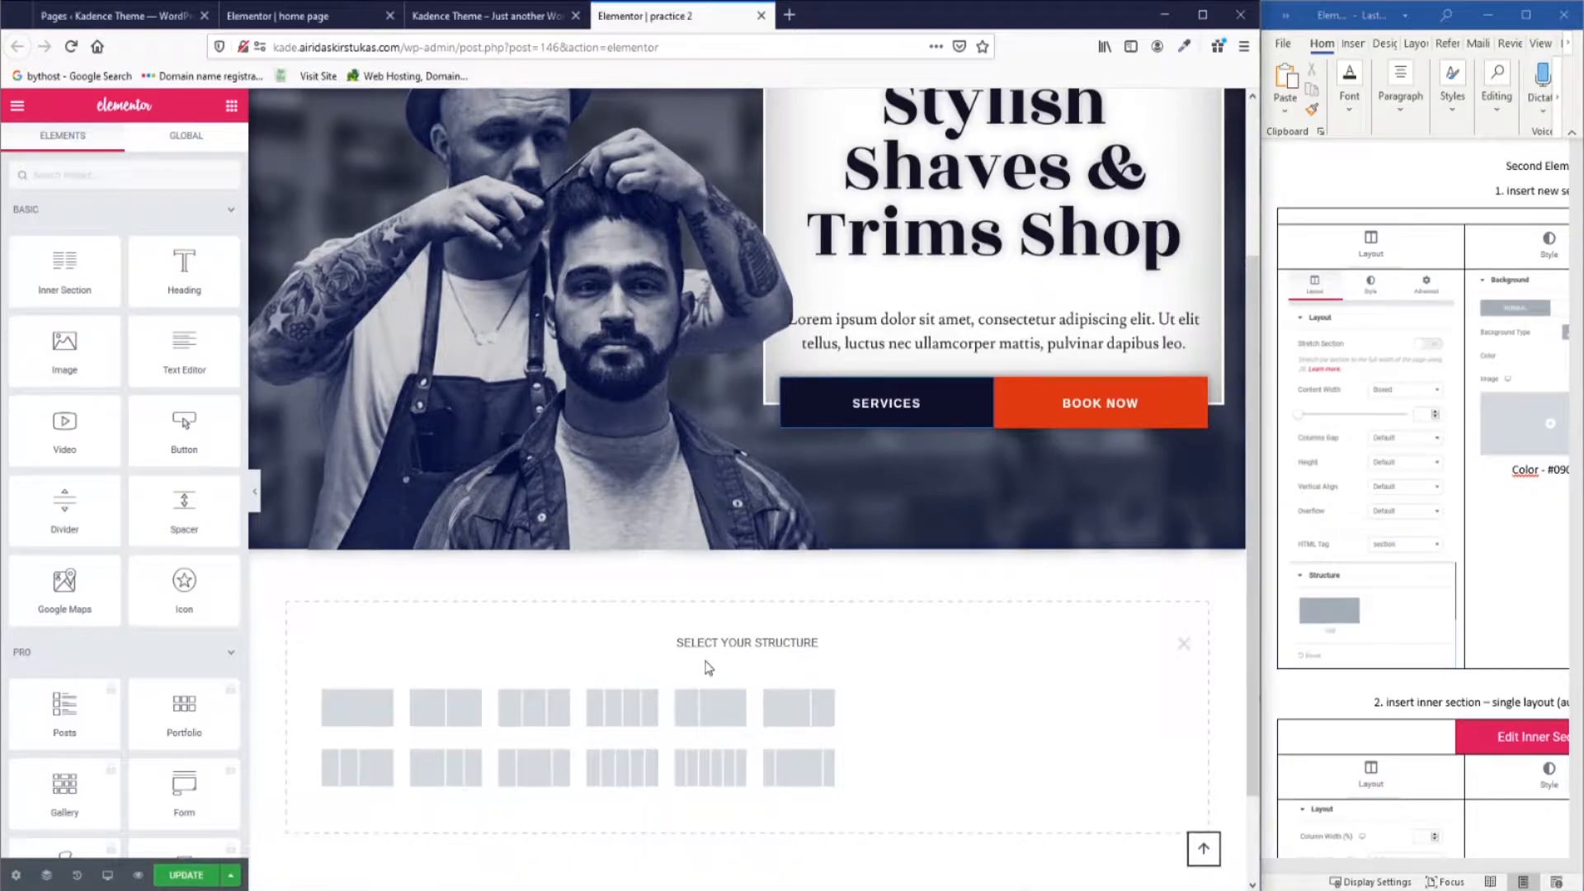
{"action": "left_click", "coordinate": [357, 711]}
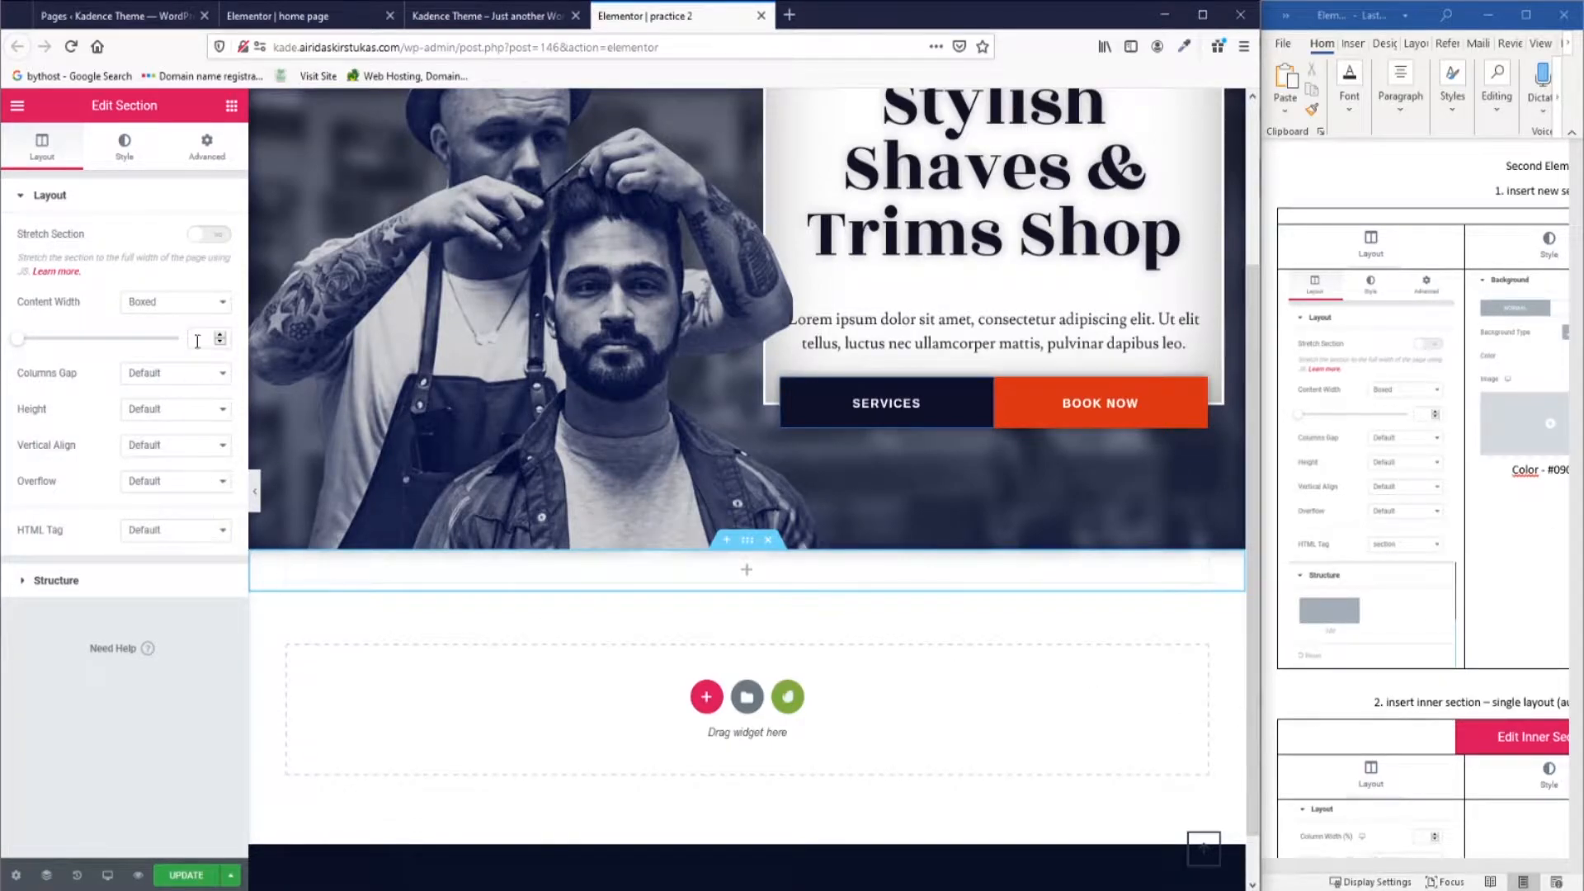
{"action": "left_click", "coordinate": [24, 581]}
{"action": "left_click", "coordinate": [134, 248]}
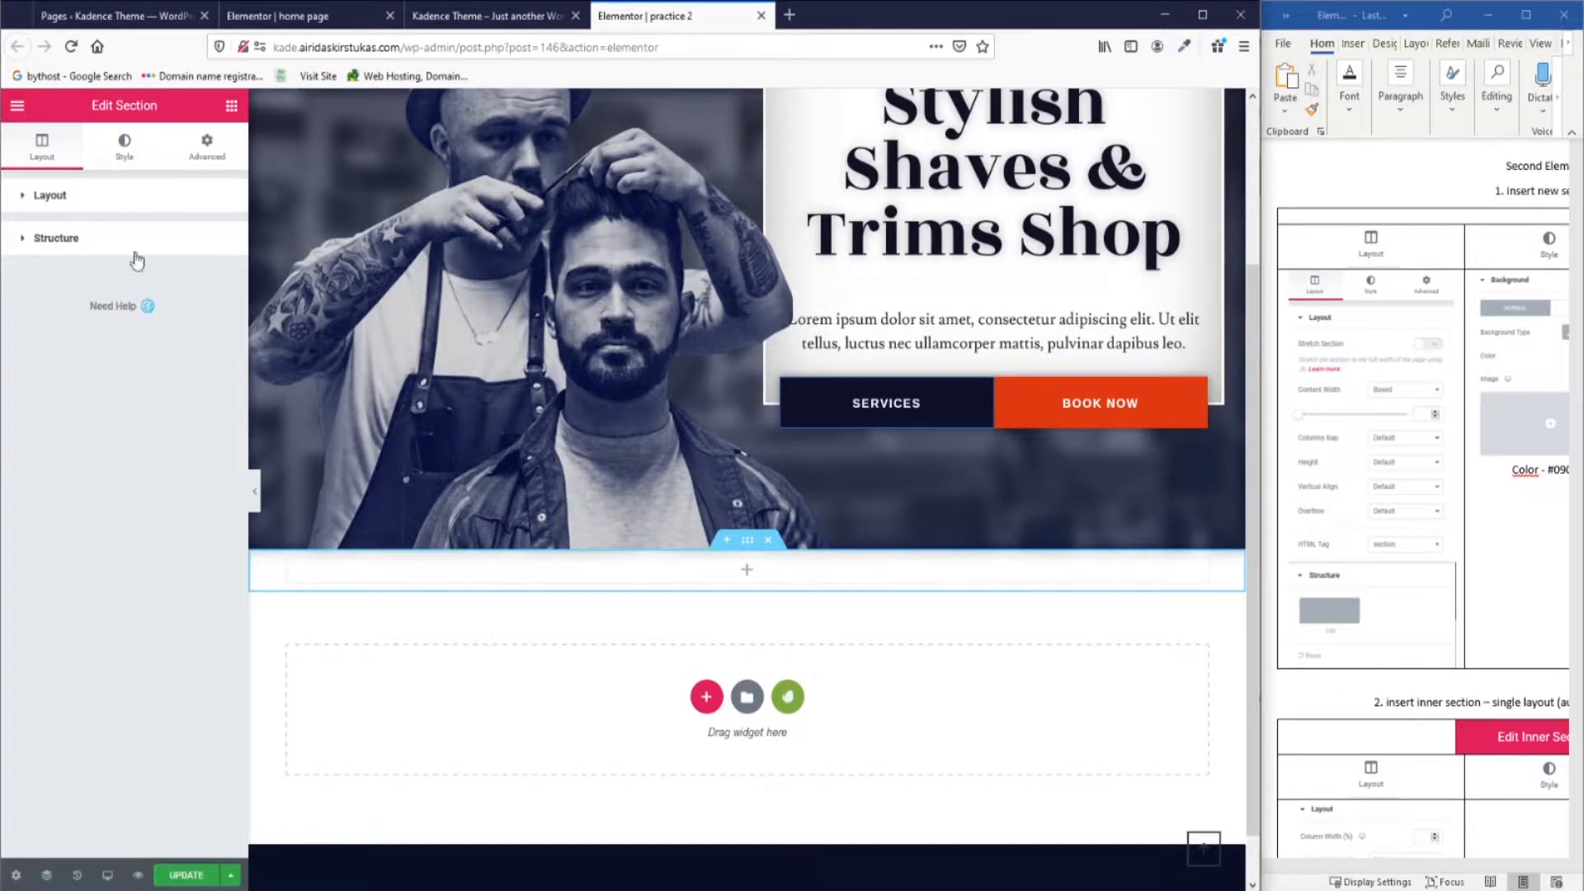
Give the section a classic #090F23 background colour, copied from the notes.
{"action": "left_click", "coordinate": [128, 154]}
{"action": "left_click_drag", "start_coordinate": [1430, 867], "coordinate": [1476, 866]}
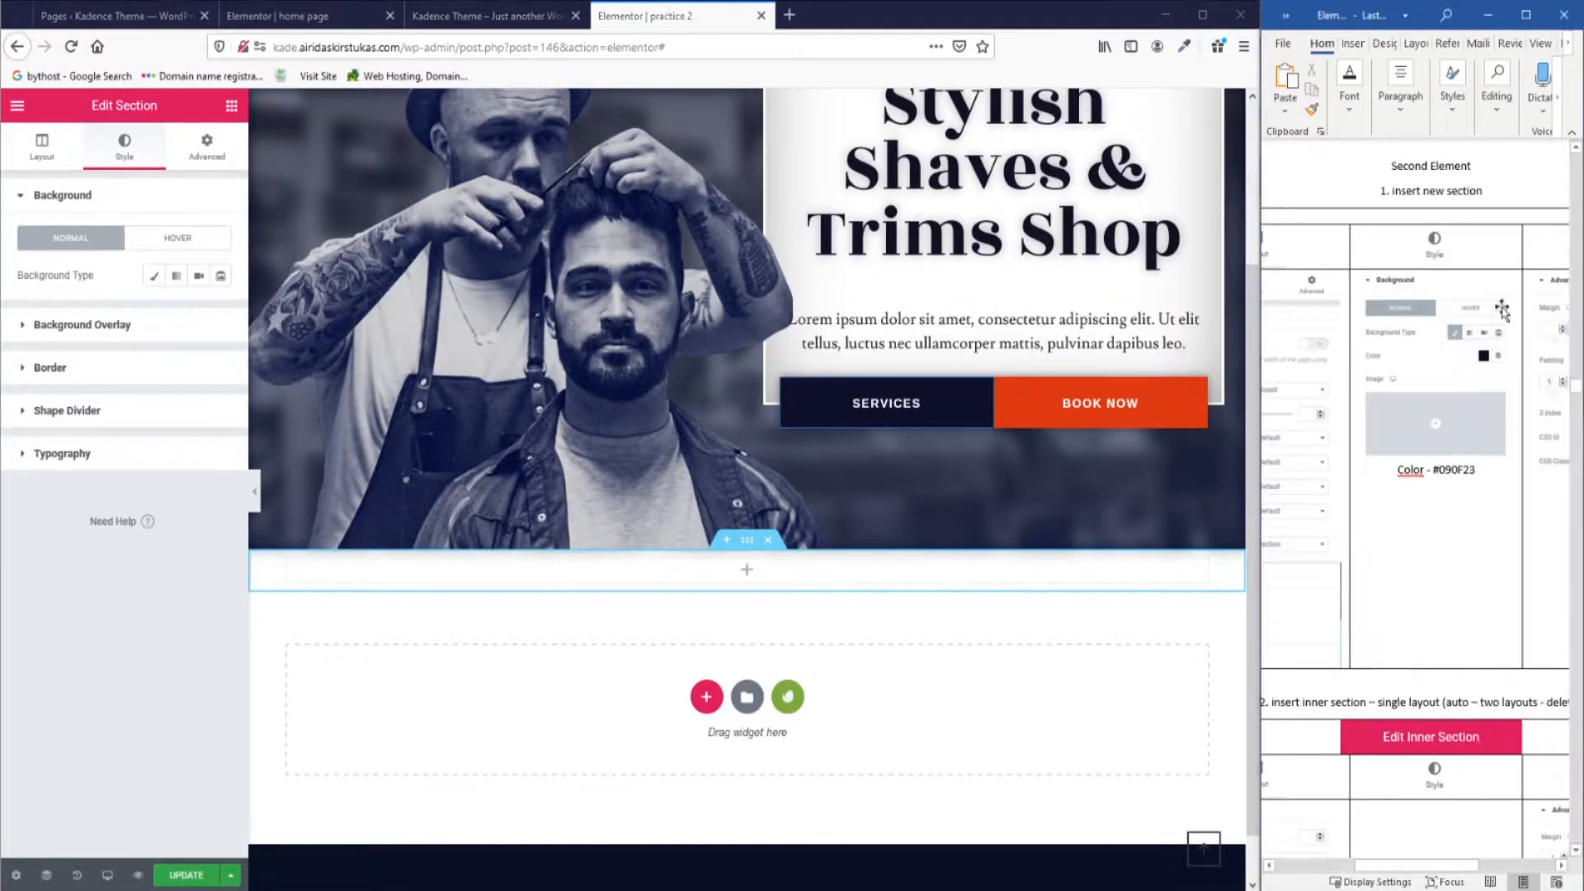
{"action": "left_click", "coordinate": [155, 282]}
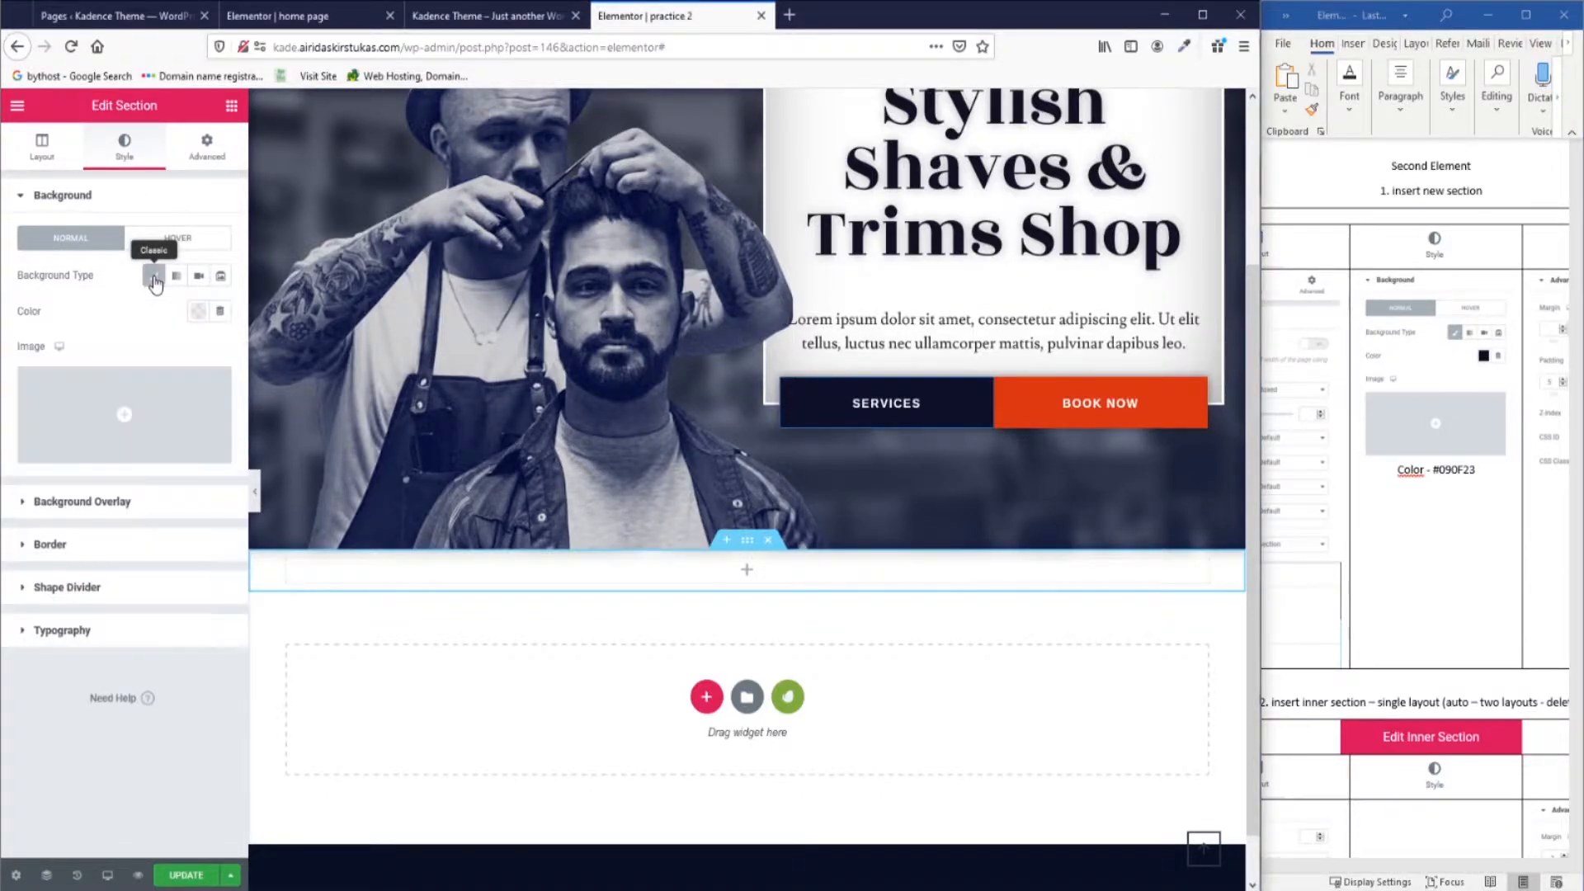
{"action": "left_click", "coordinate": [197, 312]}
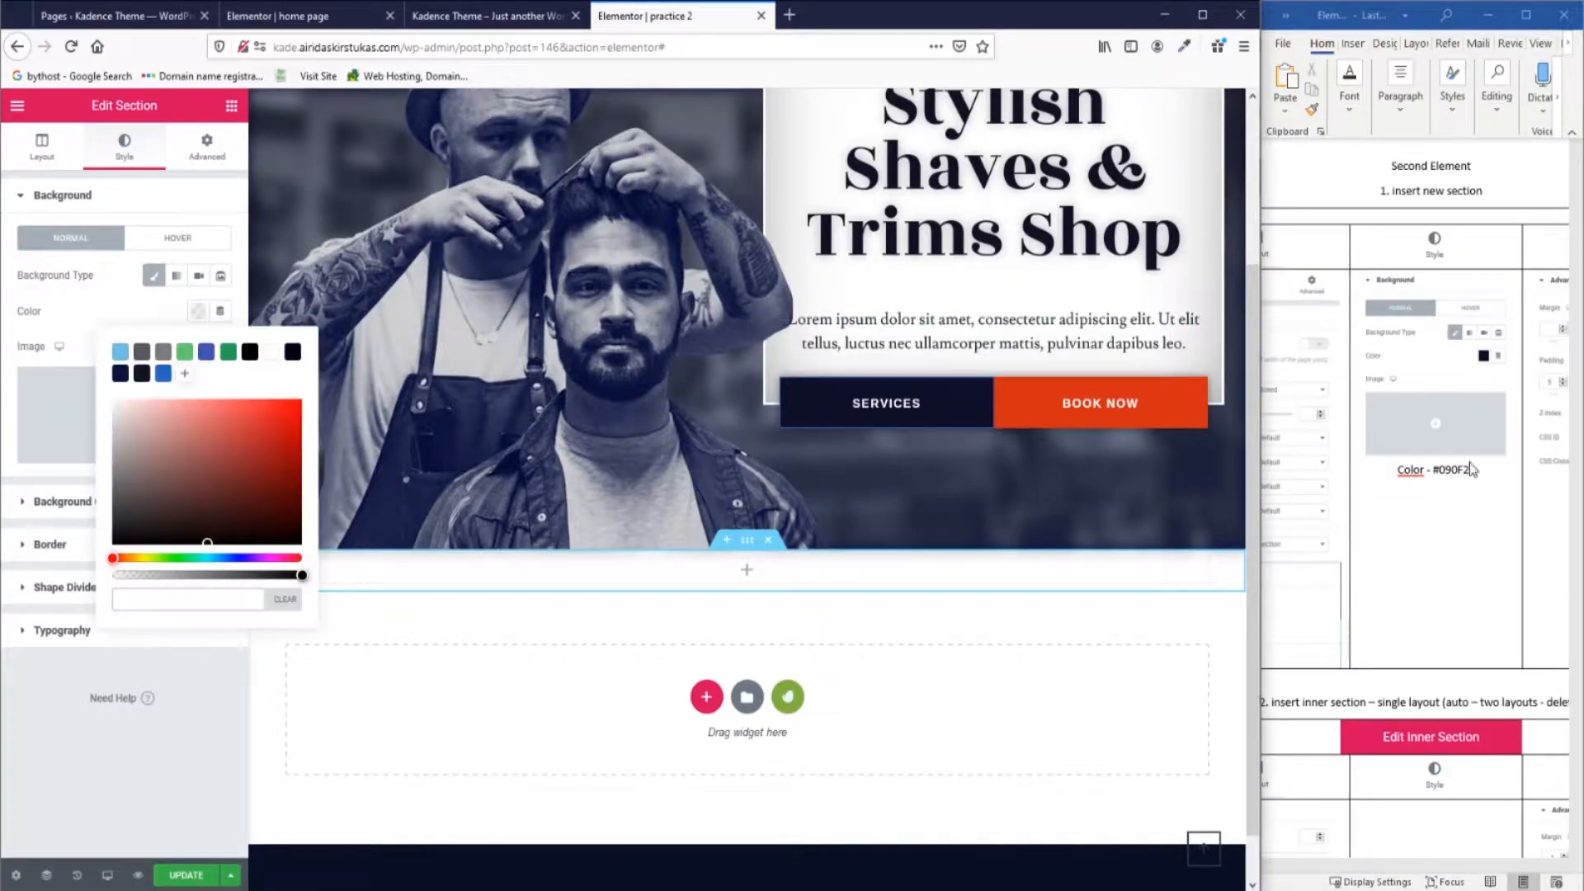
{"action": "left_click", "coordinate": [1445, 470]}
{"action": "double_click", "coordinate": [1445, 470]}
{"action": "key", "text": "ctrl+c"}
{"action": "left_click", "coordinate": [188, 599]}
{"action": "key", "text": "ctrl+v"}
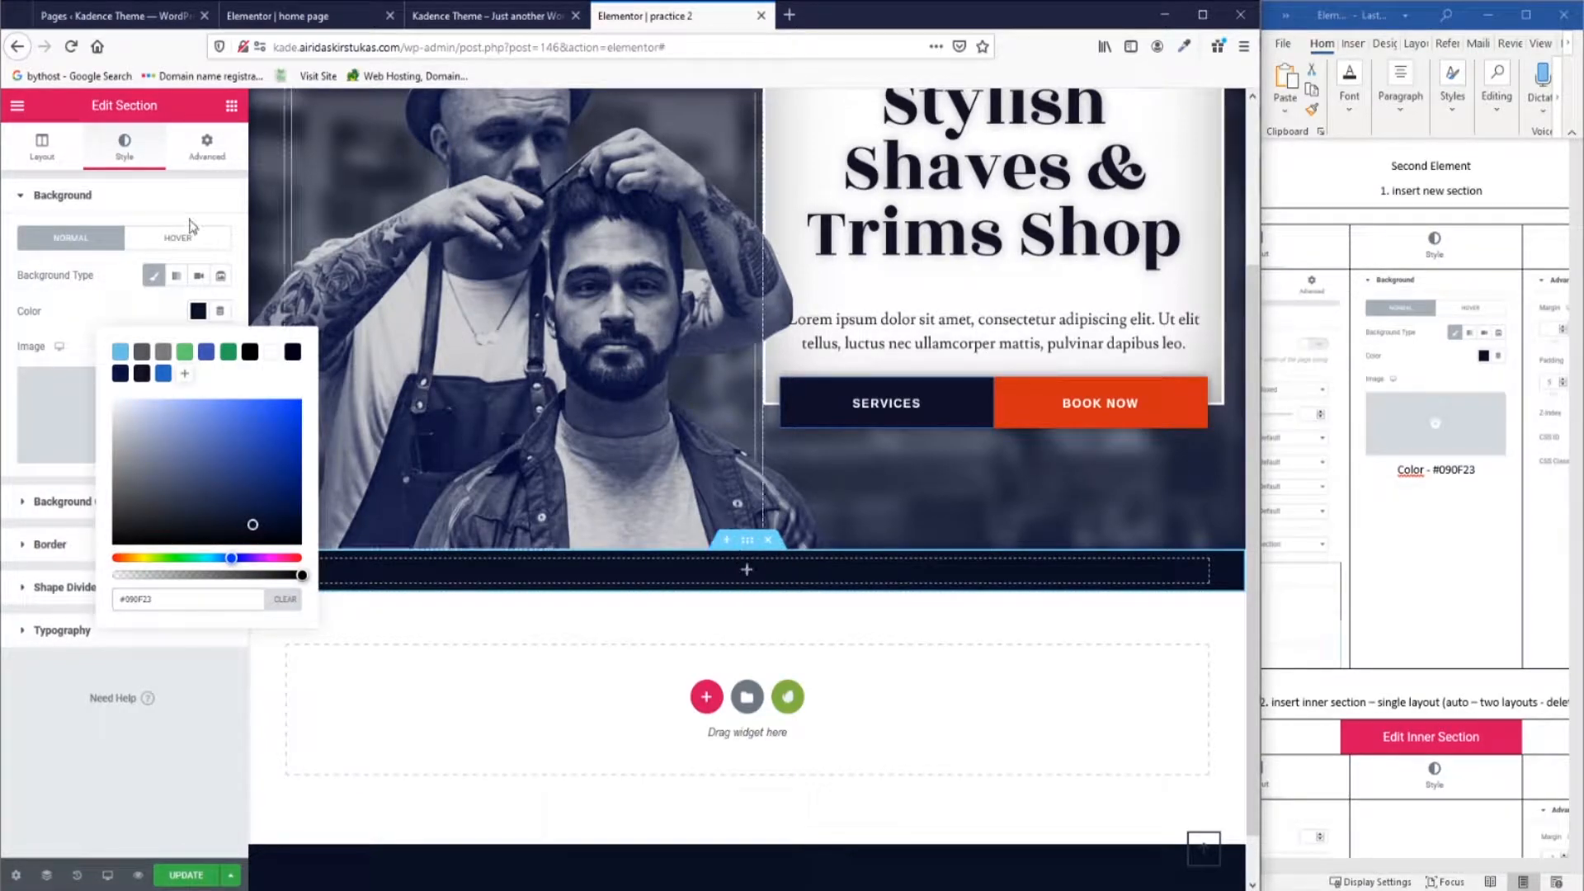
{"action": "left_click", "coordinate": [207, 147]}
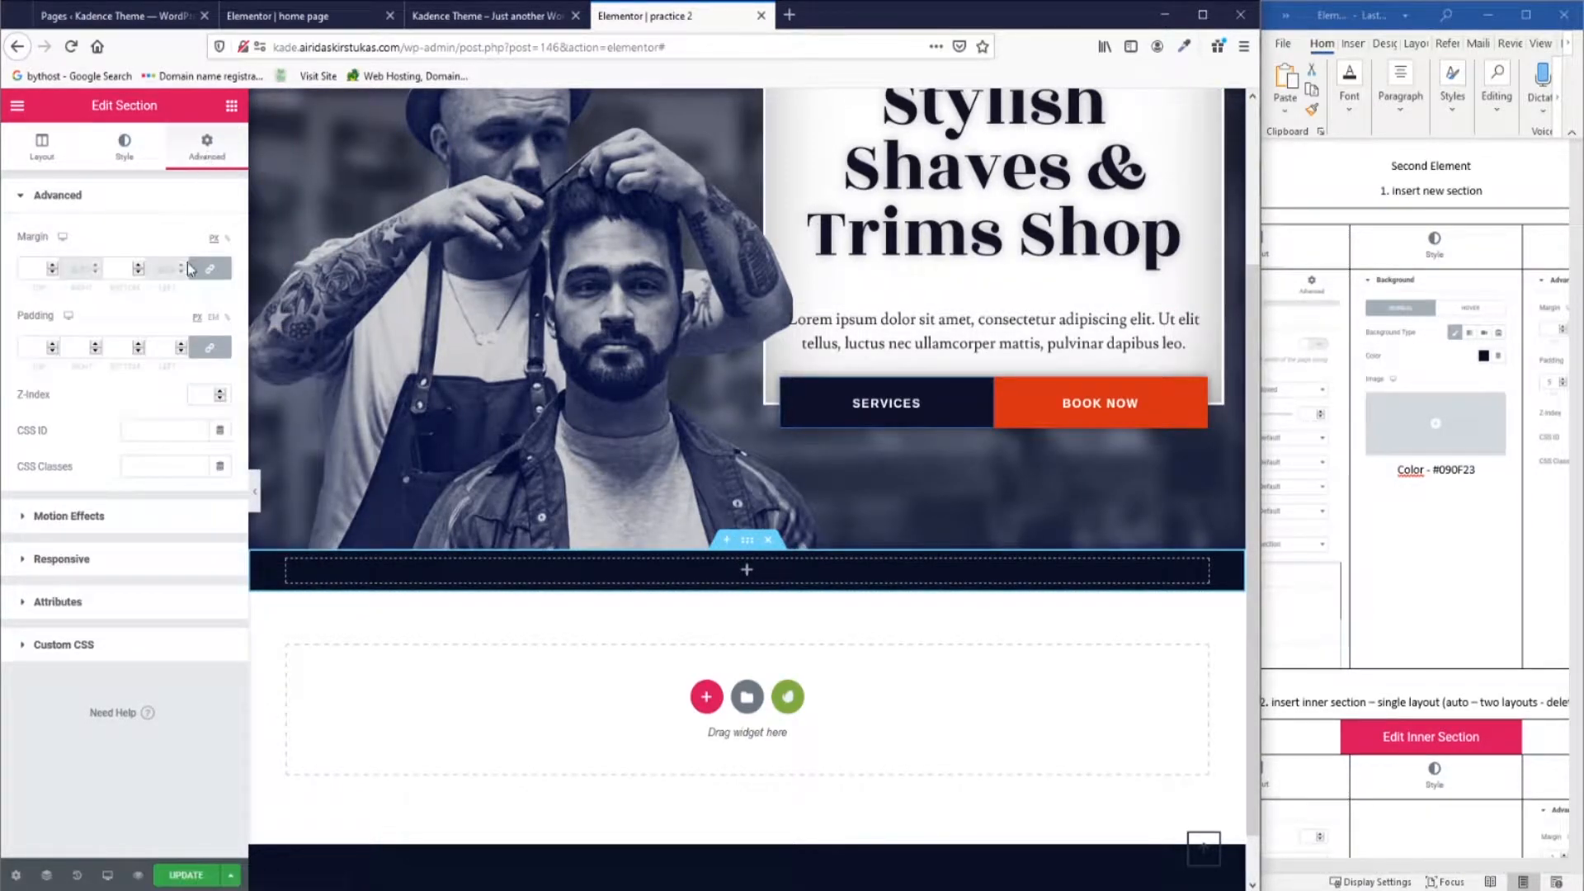
Unlink the section padding and set it to 5 top, 1 right, 3 bottom, 1 left.
{"action": "left_click_drag", "start_coordinate": [1417, 864], "coordinate": [1507, 868]}
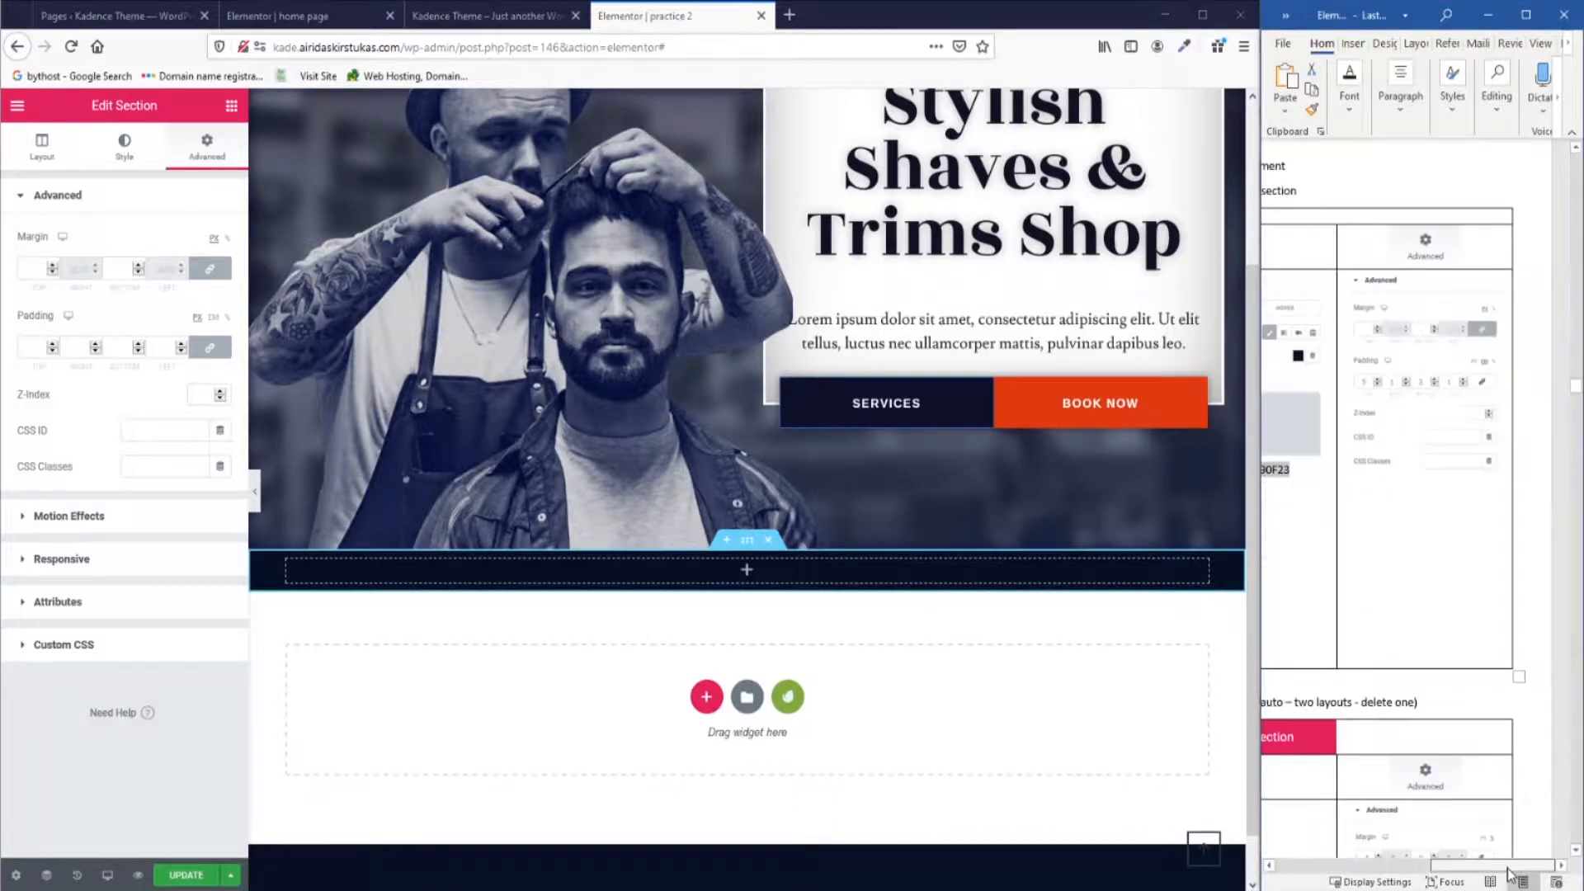
{"action": "left_click", "coordinate": [30, 349]}
{"action": "left_click", "coordinate": [211, 353]}
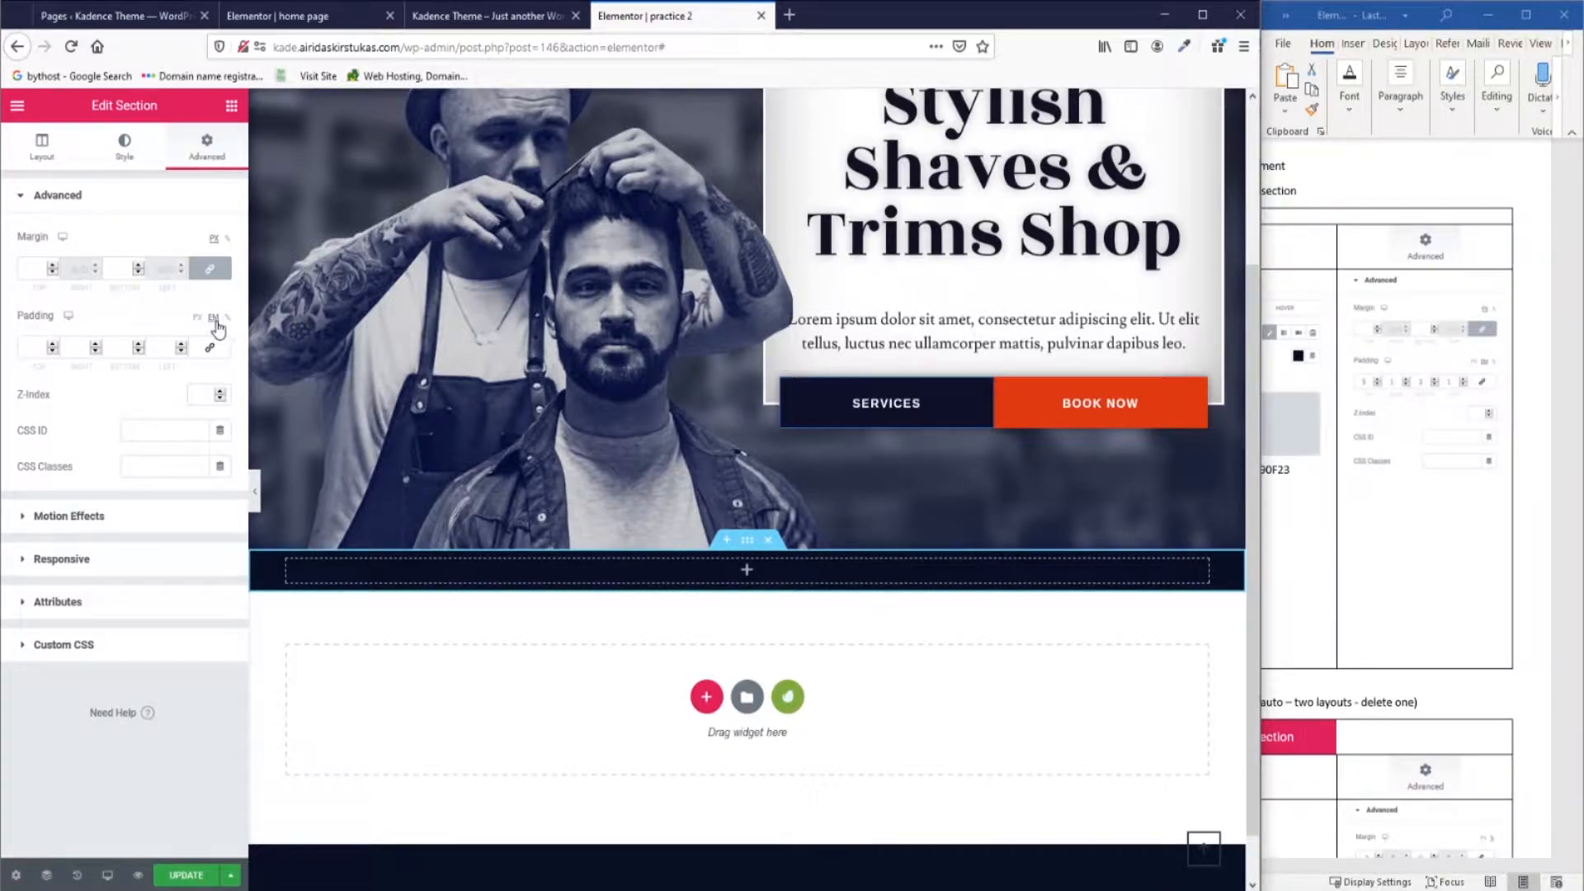
{"action": "left_click", "coordinate": [34, 353]}
{"action": "type", "text": "5"}
{"action": "key", "text": "Tab"}
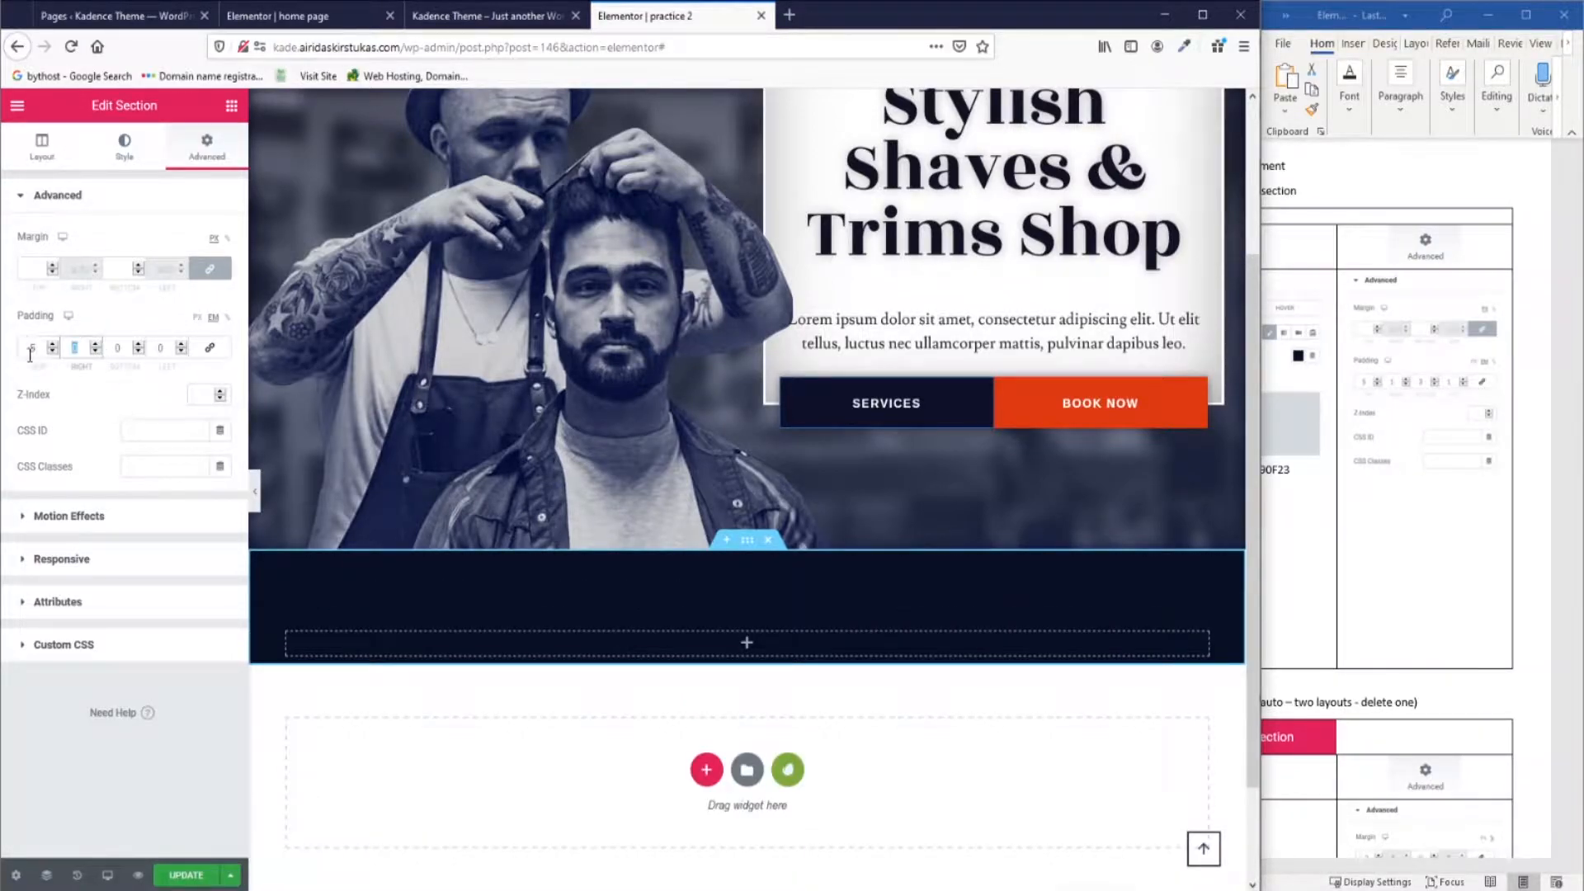
{"action": "type", "text": "1"}
{"action": "left_click", "coordinate": [121, 349]}
{"action": "type", "text": "3"}
{"action": "left_click", "coordinate": [157, 348]}
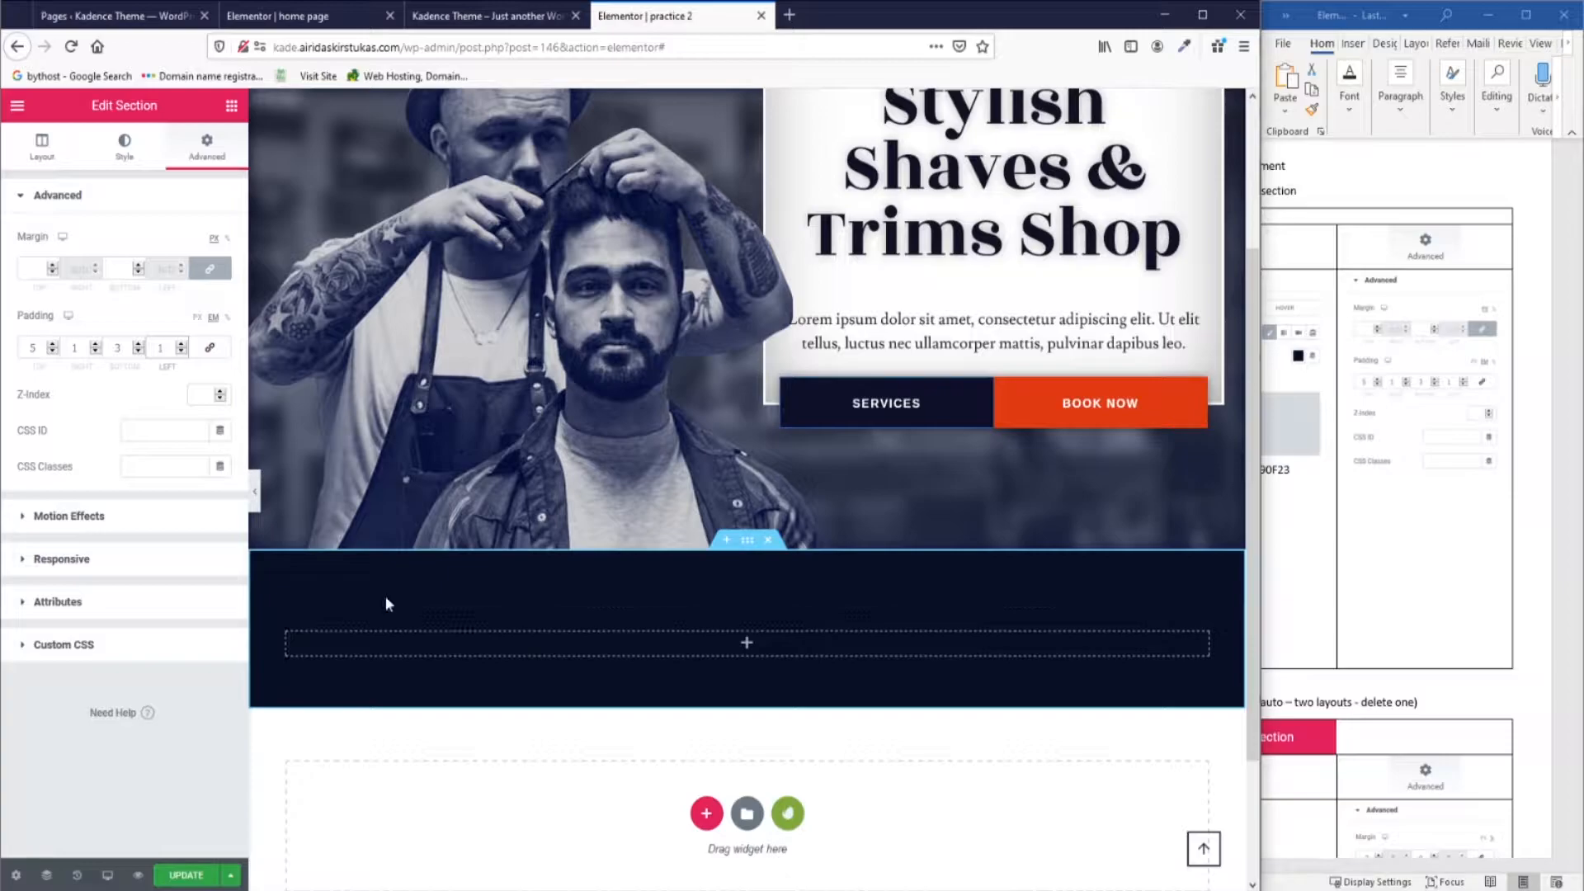
Drop an Inner Section widget into the navy section.
{"action": "left_click", "coordinate": [1526, 14]}
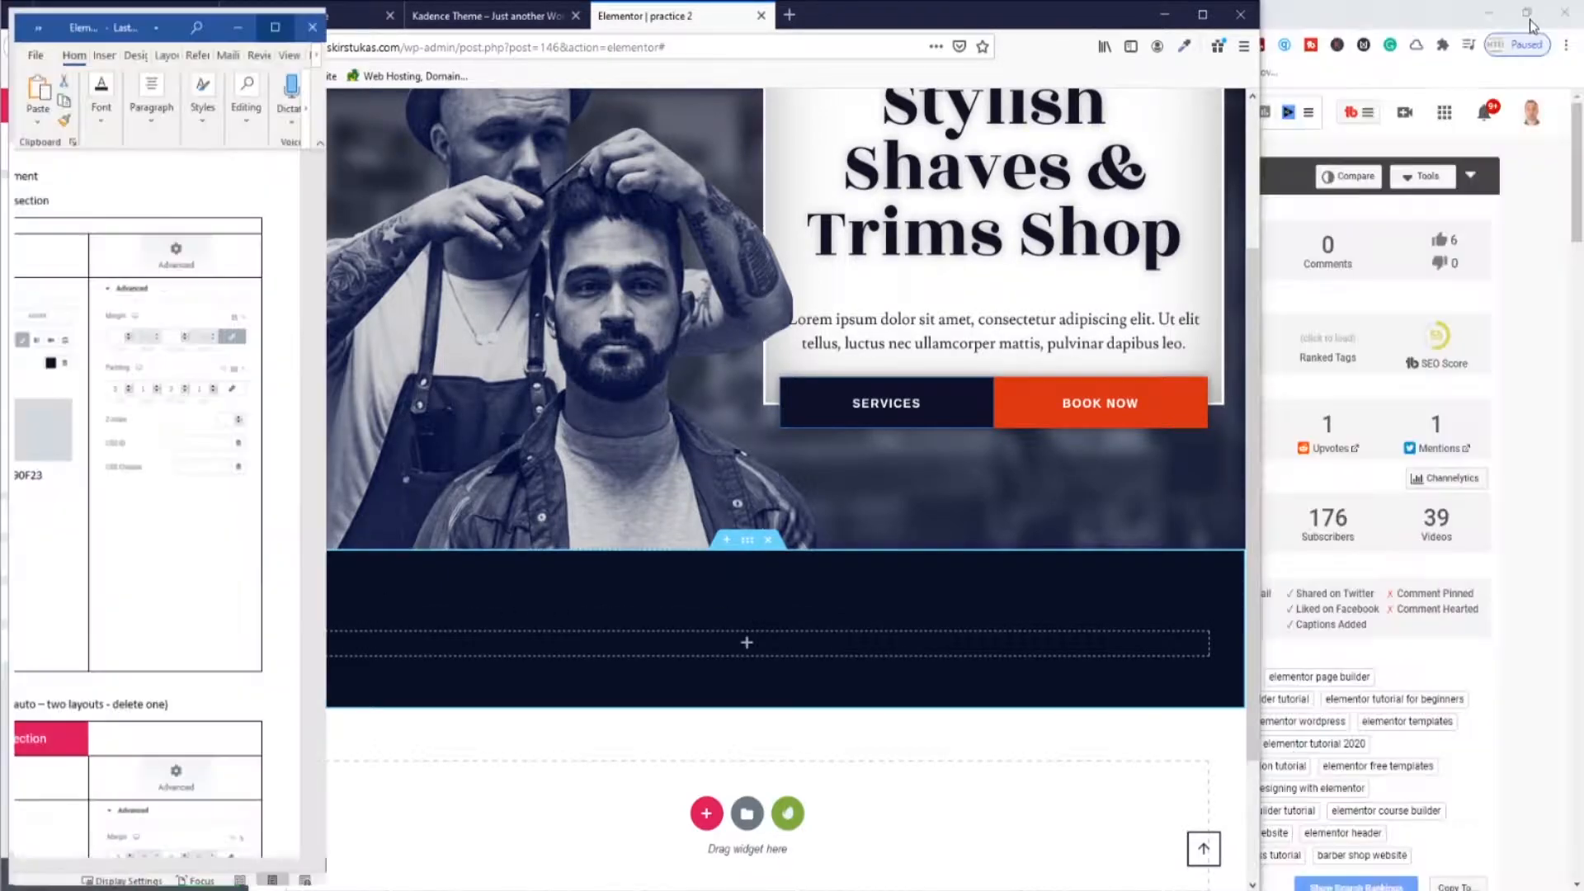
{"action": "scroll", "coordinate": [886, 515], "scroll_direction": "down", "scroll_amount": 4}
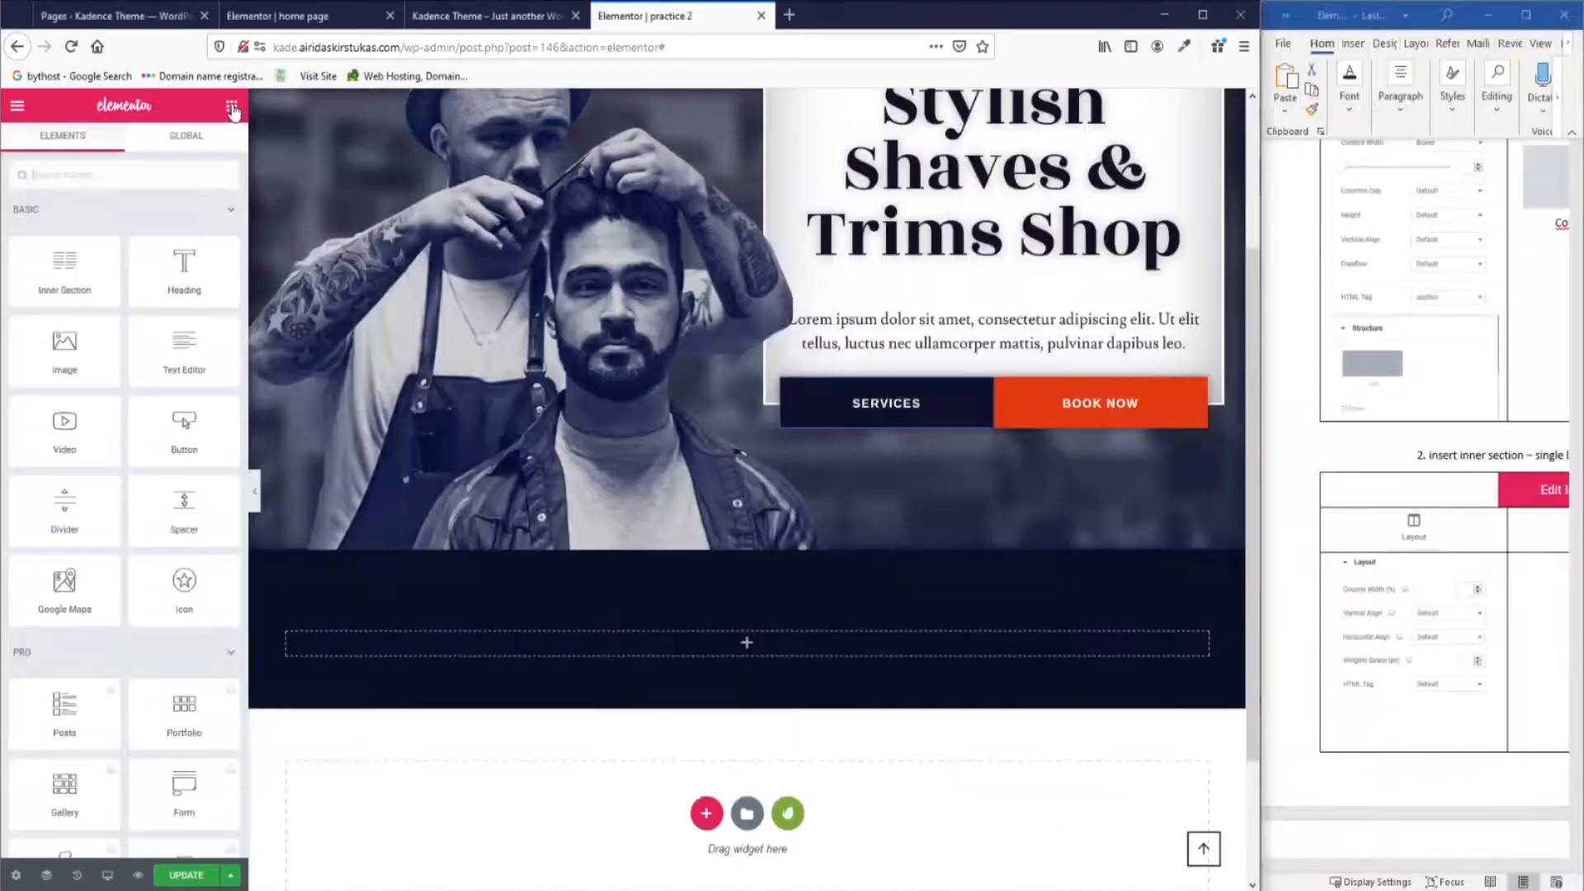
{"action": "left_click", "coordinate": [1526, 15]}
{"action": "left_click_drag", "start_coordinate": [62, 281], "coordinate": [766, 656]}
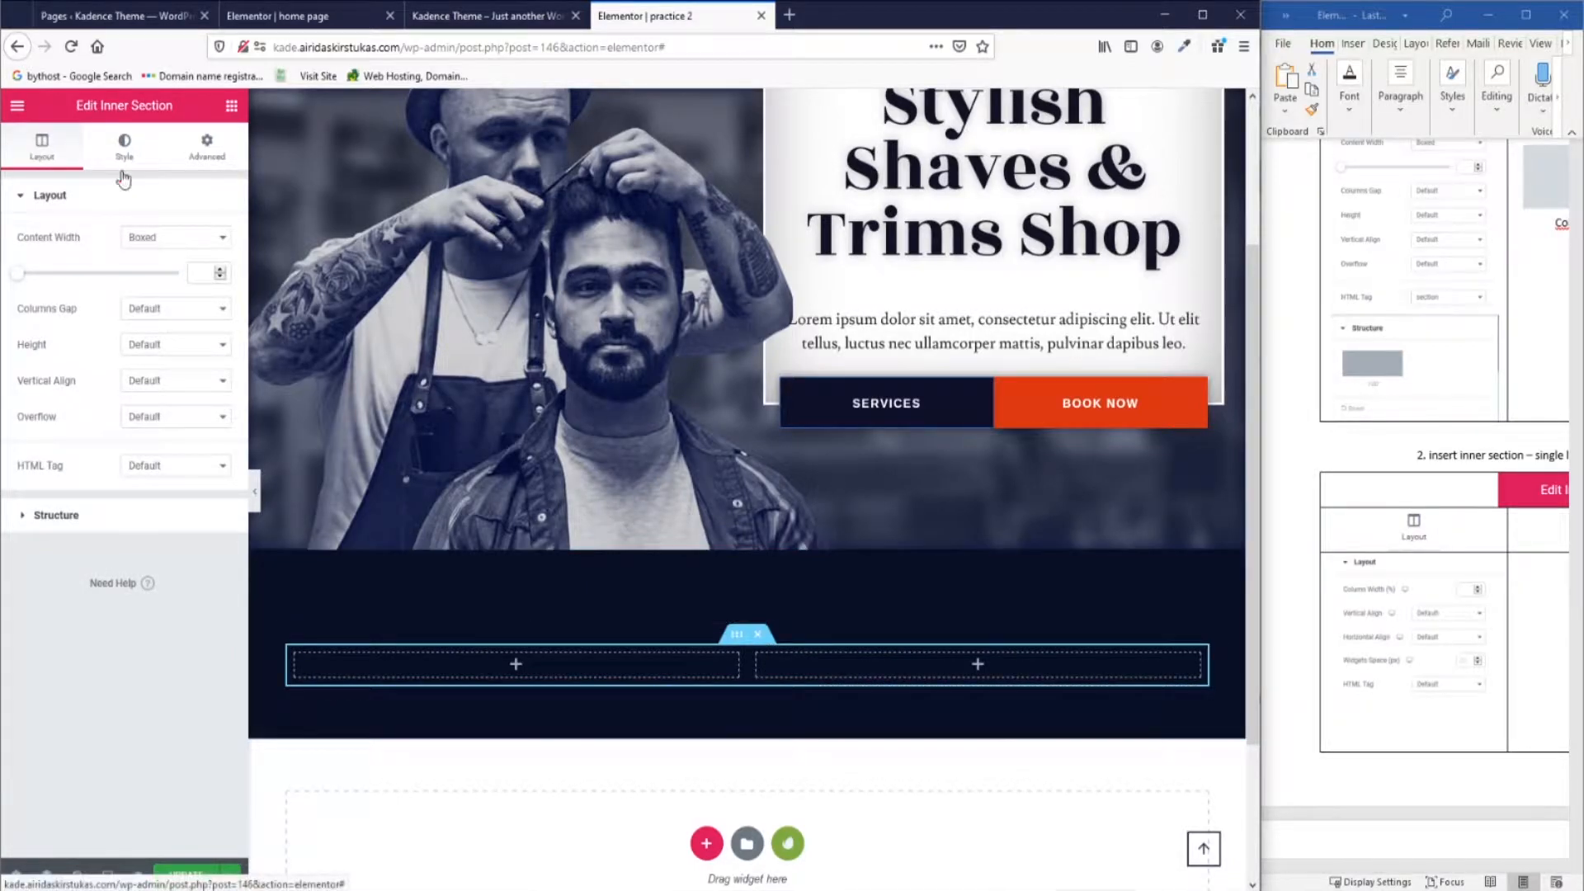
Delete the inner section's left column, leaving a single full-width column.
{"action": "left_click_drag", "start_coordinate": [1354, 866], "coordinate": [1414, 867]}
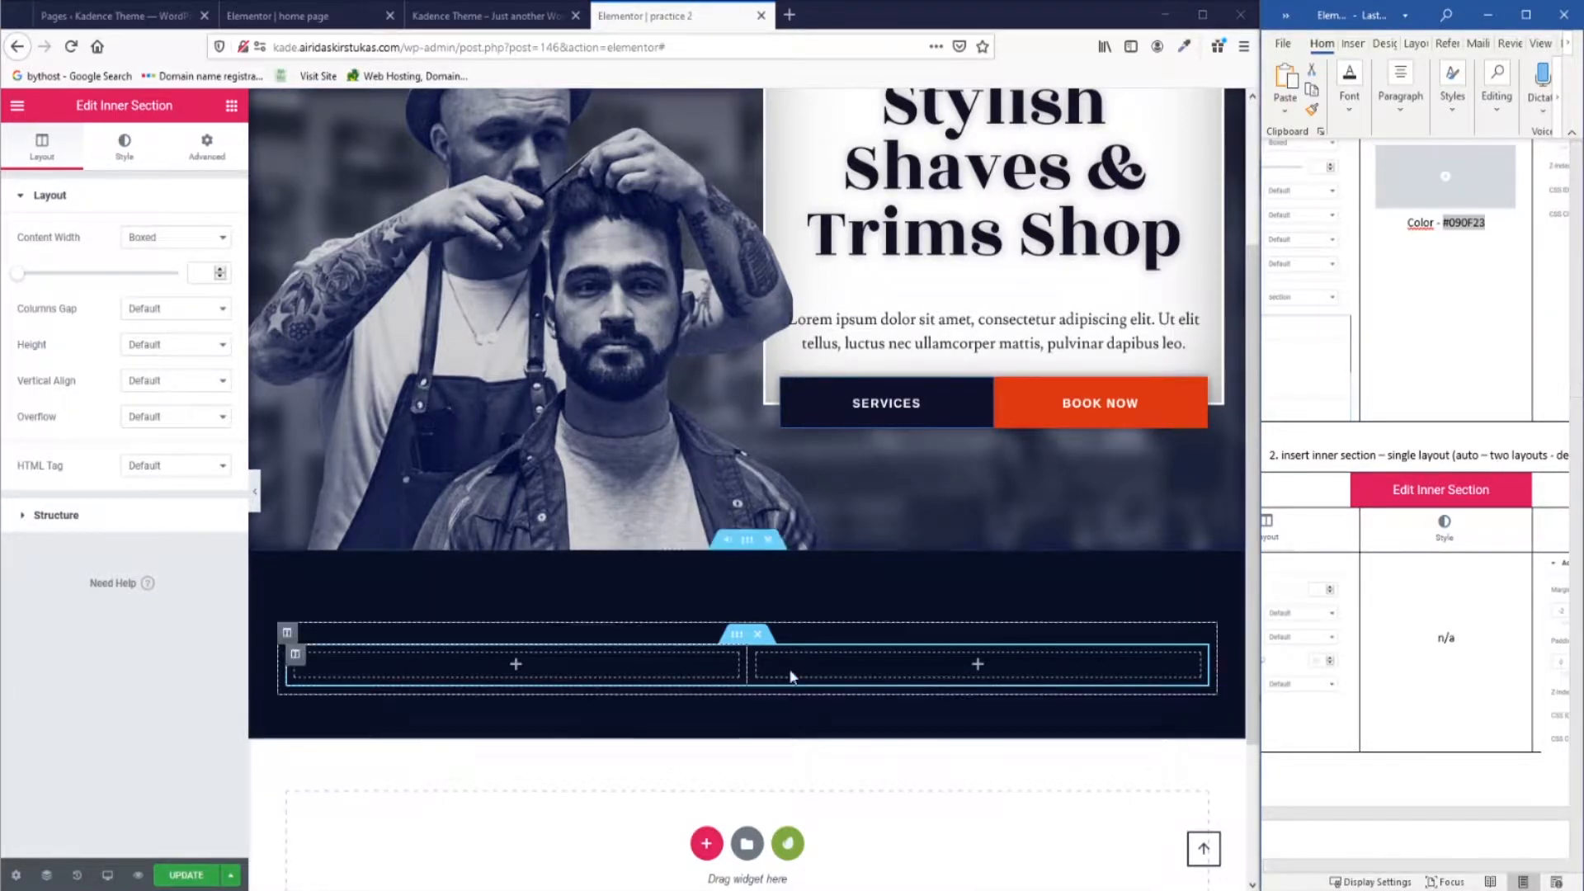
{"action": "right_click", "coordinate": [296, 658]}
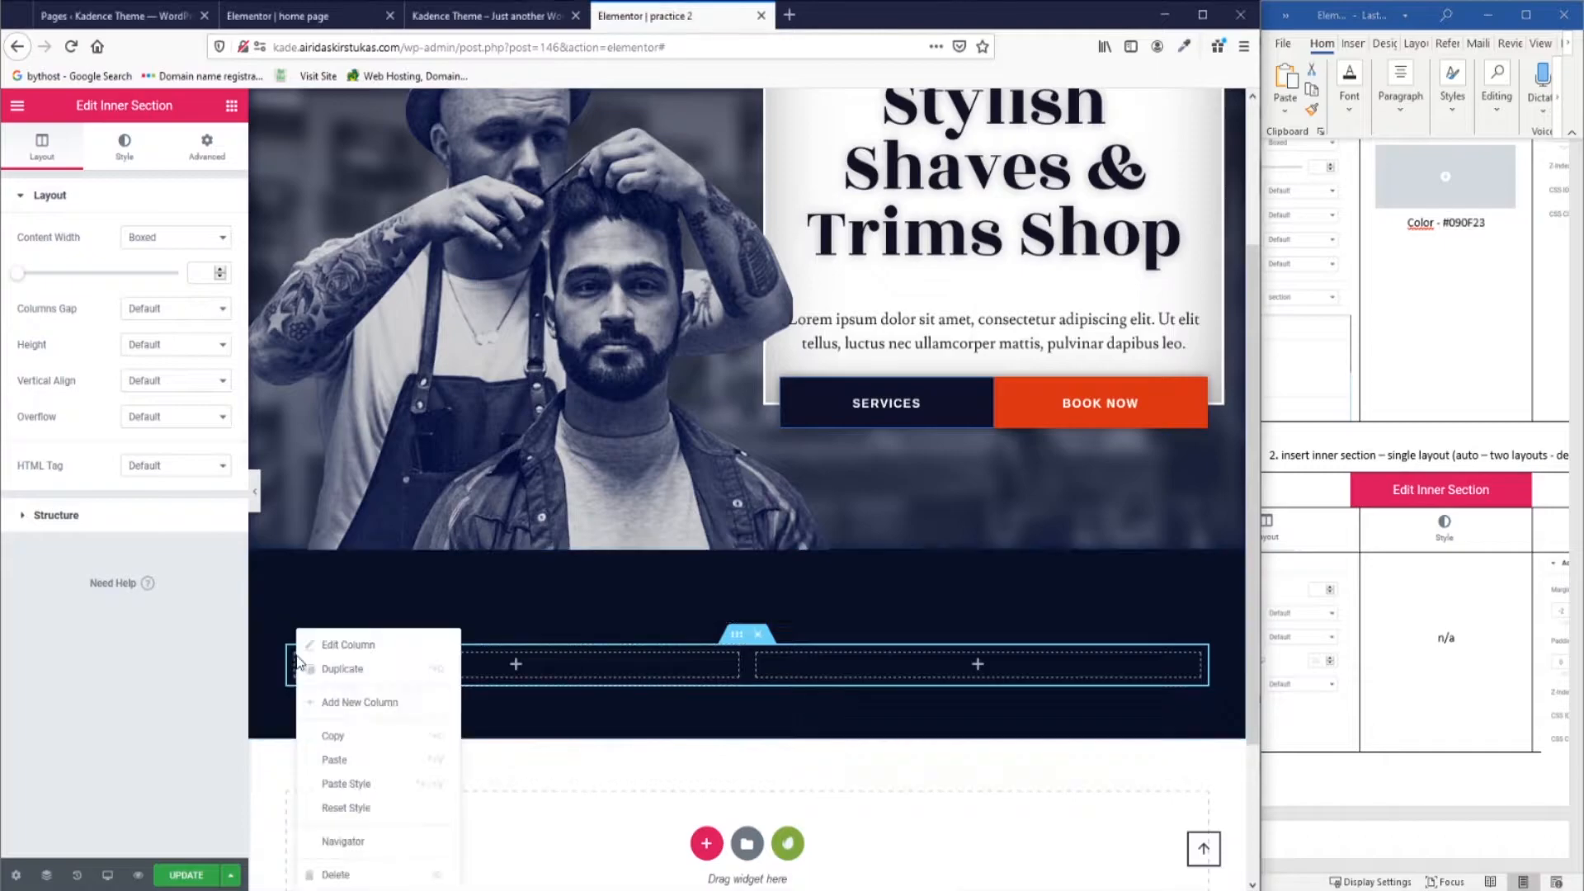
{"action": "left_click", "coordinate": [393, 878]}
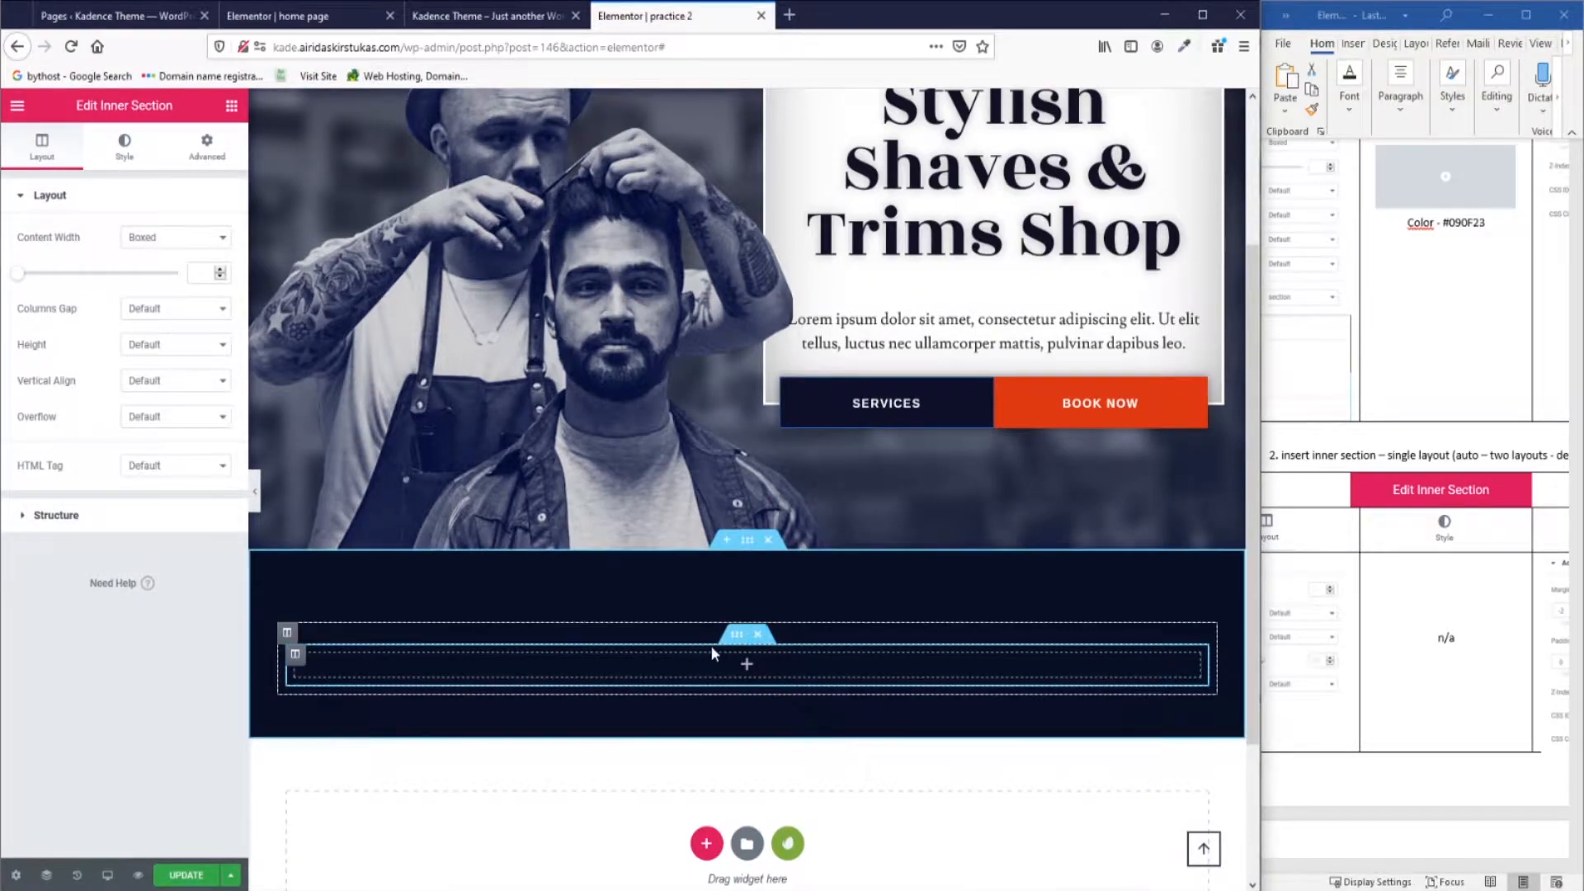
{"action": "left_click_drag", "start_coordinate": [1371, 867], "coordinate": [1312, 867]}
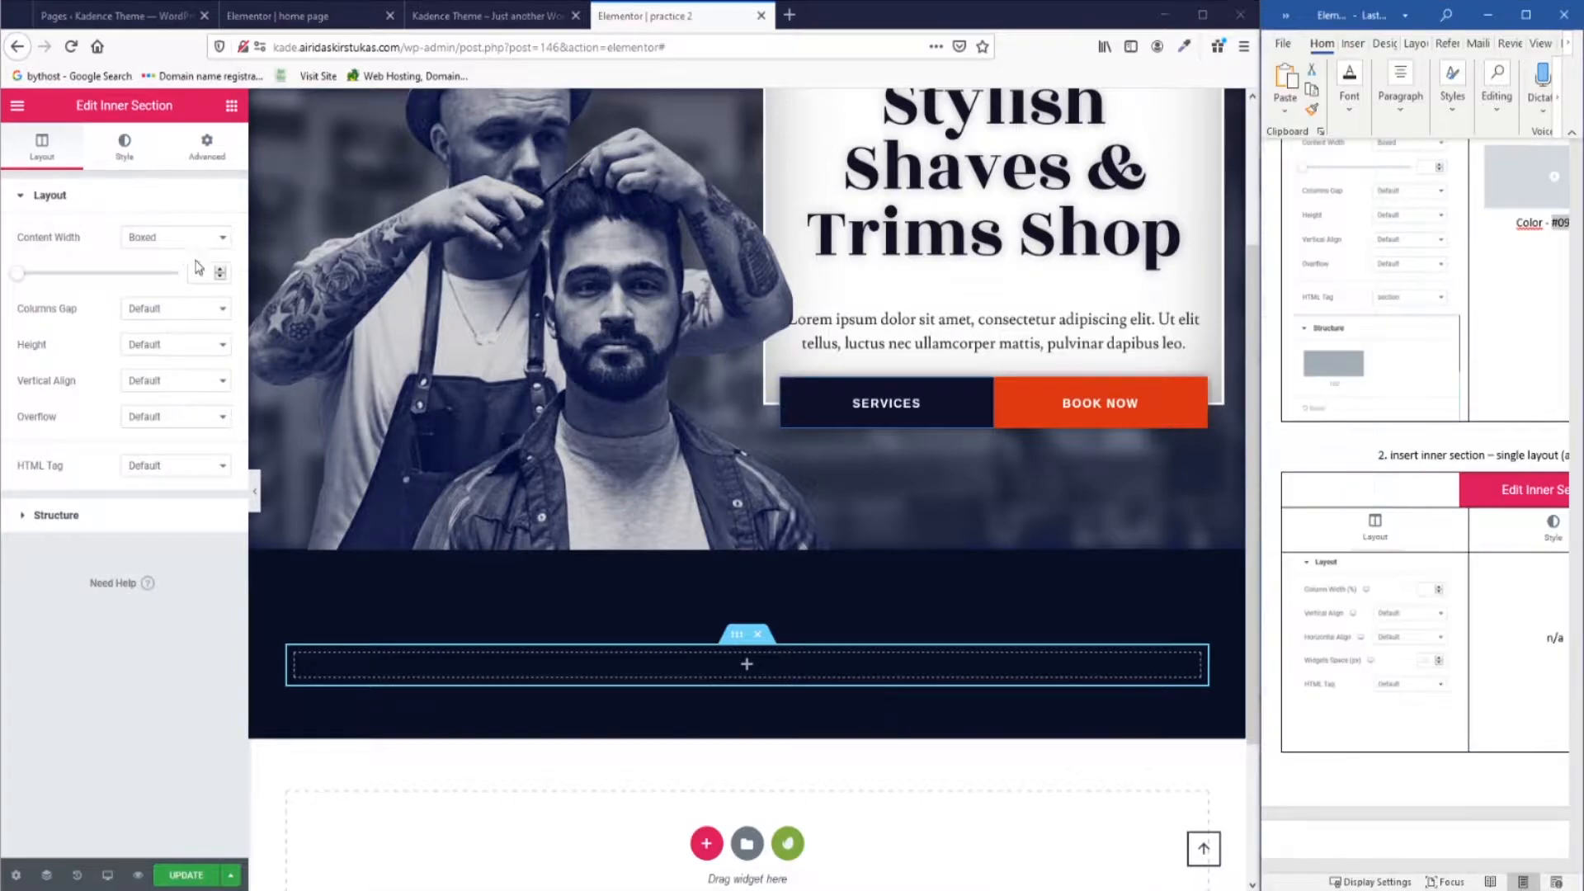
{"action": "left_click", "coordinate": [56, 514]}
Unlink the column's margins and set its top margin to -2.
{"action": "left_click", "coordinate": [287, 634]}
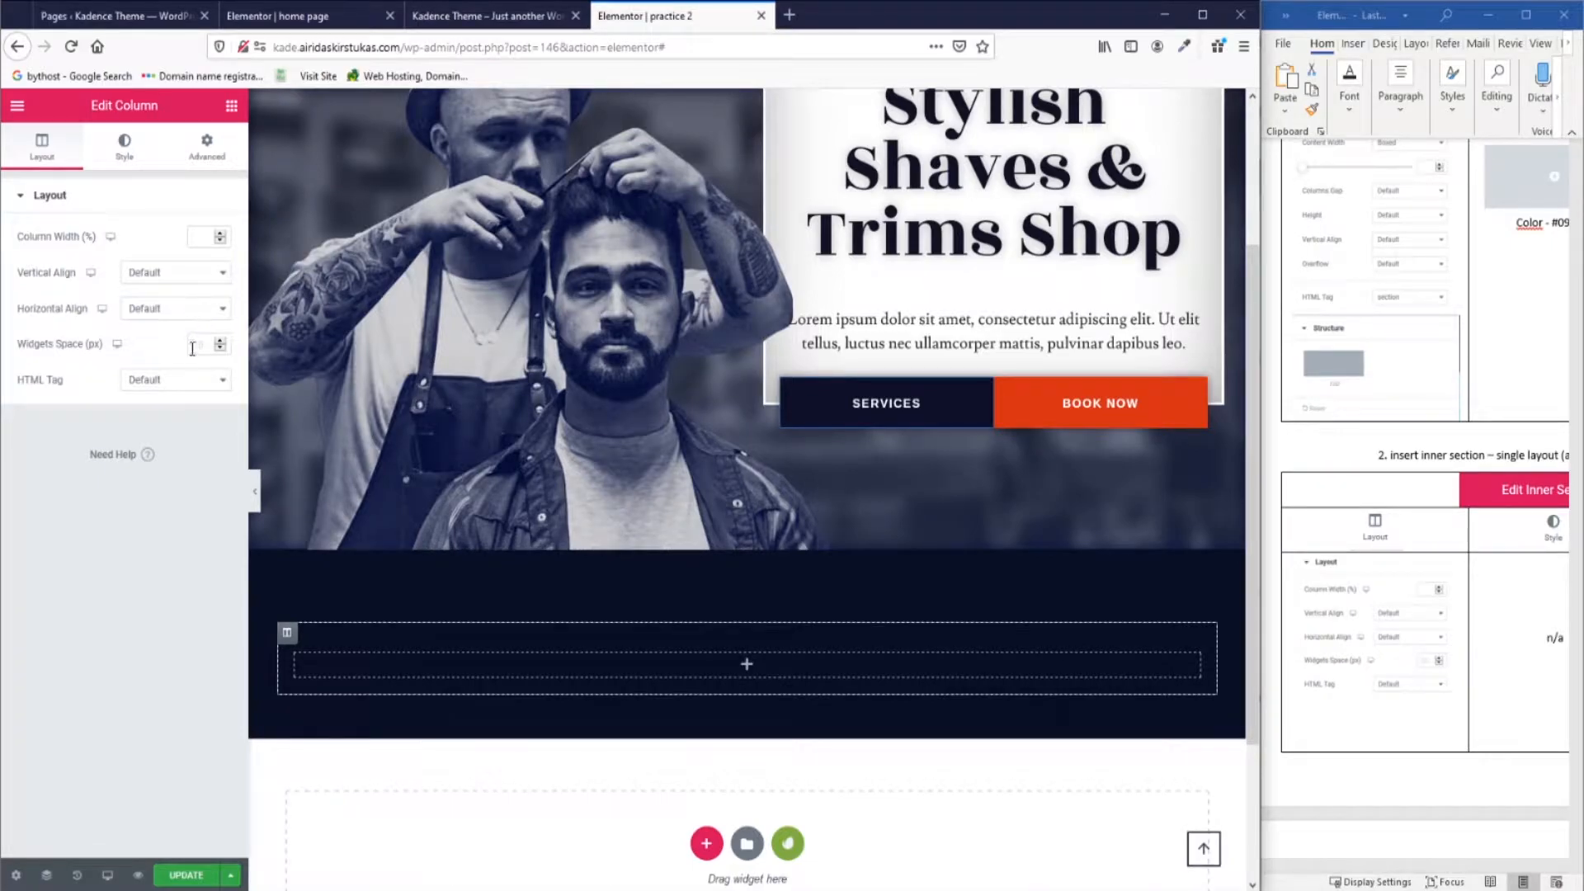
{"action": "left_click_drag", "start_coordinate": [1349, 865], "coordinate": [1473, 866]}
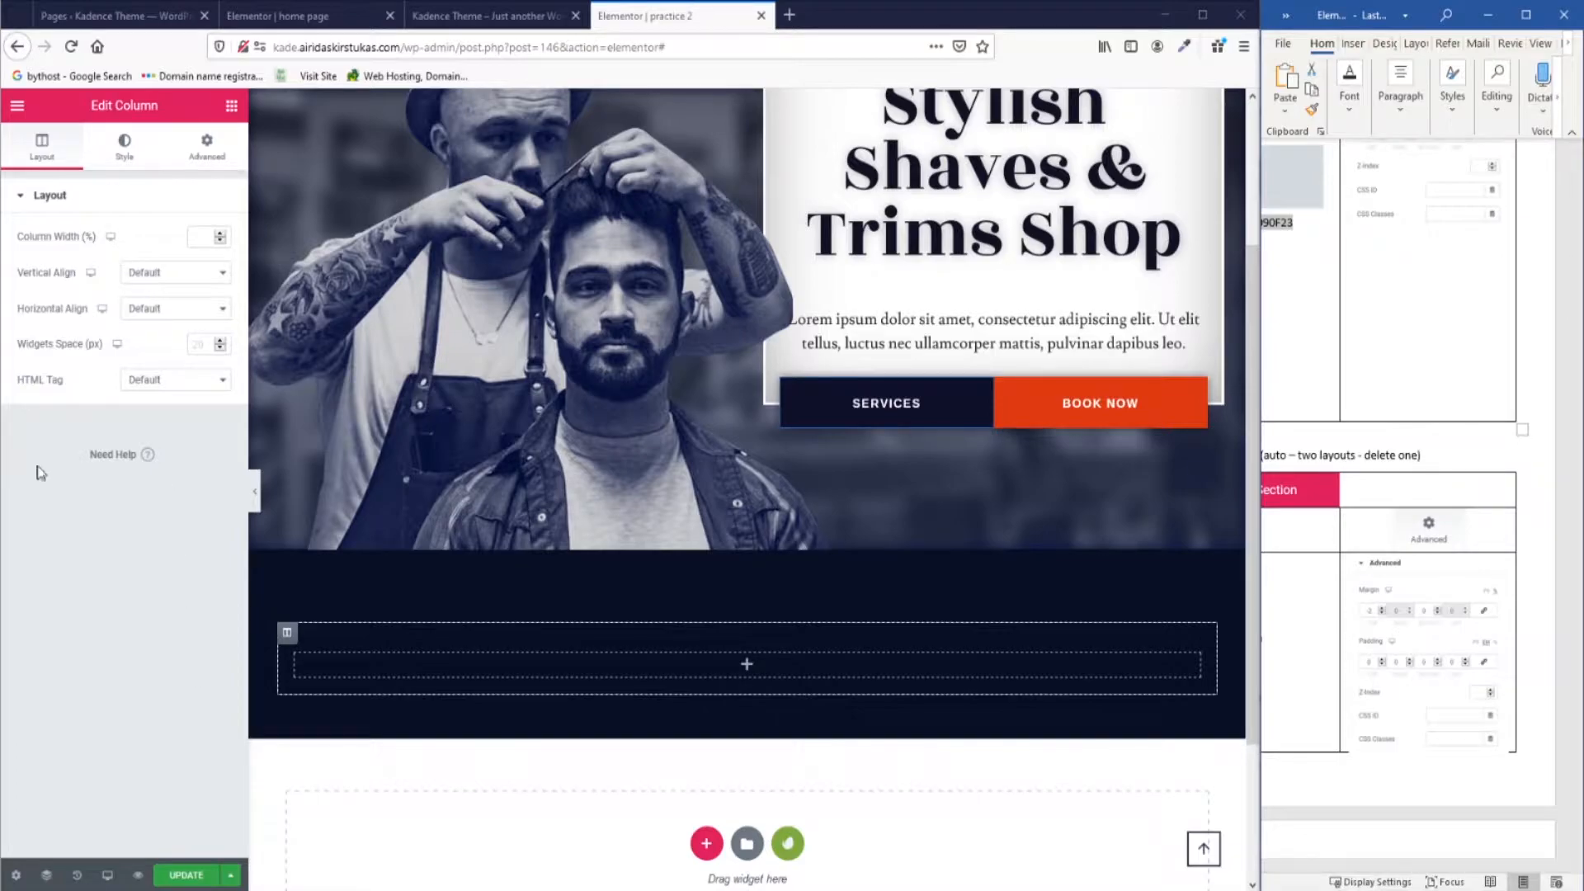
{"action": "left_click", "coordinate": [204, 147]}
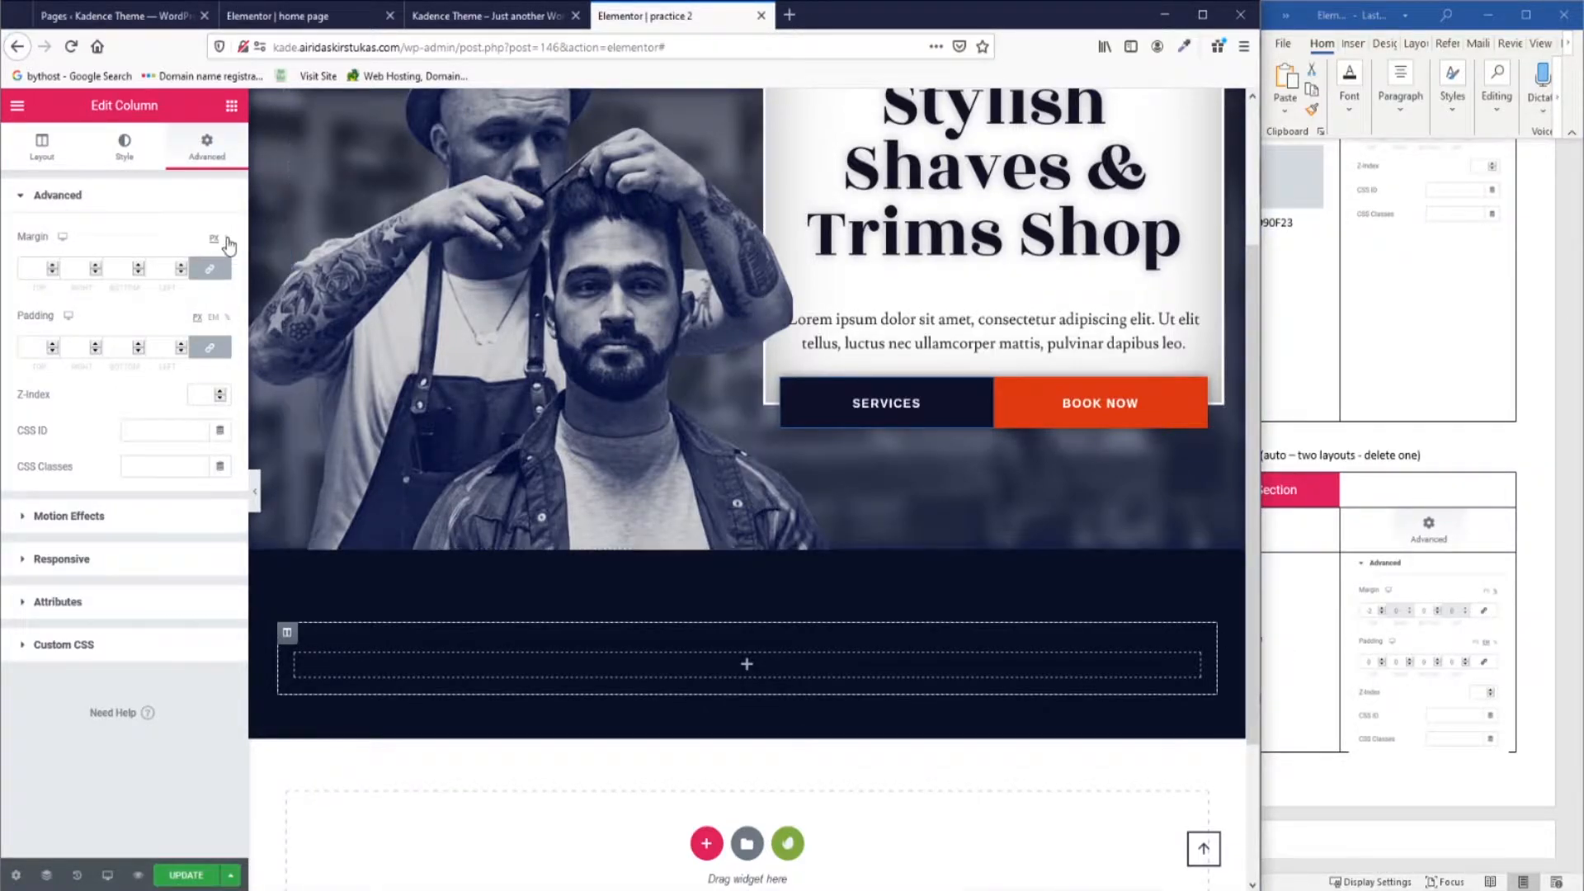
{"action": "left_click", "coordinate": [210, 273]}
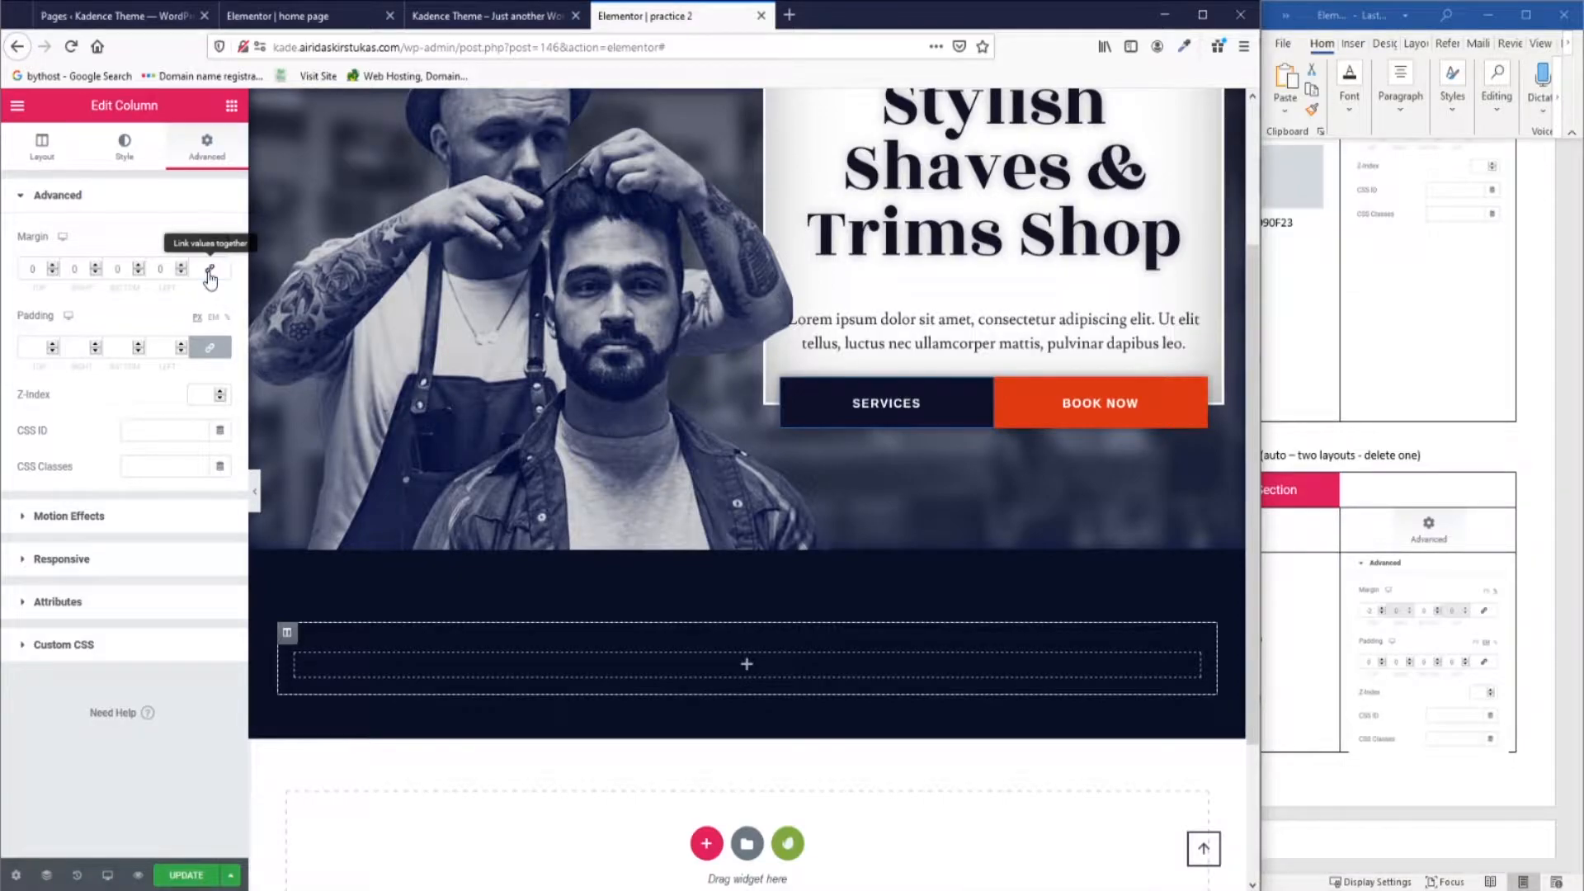
{"action": "left_click", "coordinate": [33, 269]}
{"action": "type", "text": "-2"}
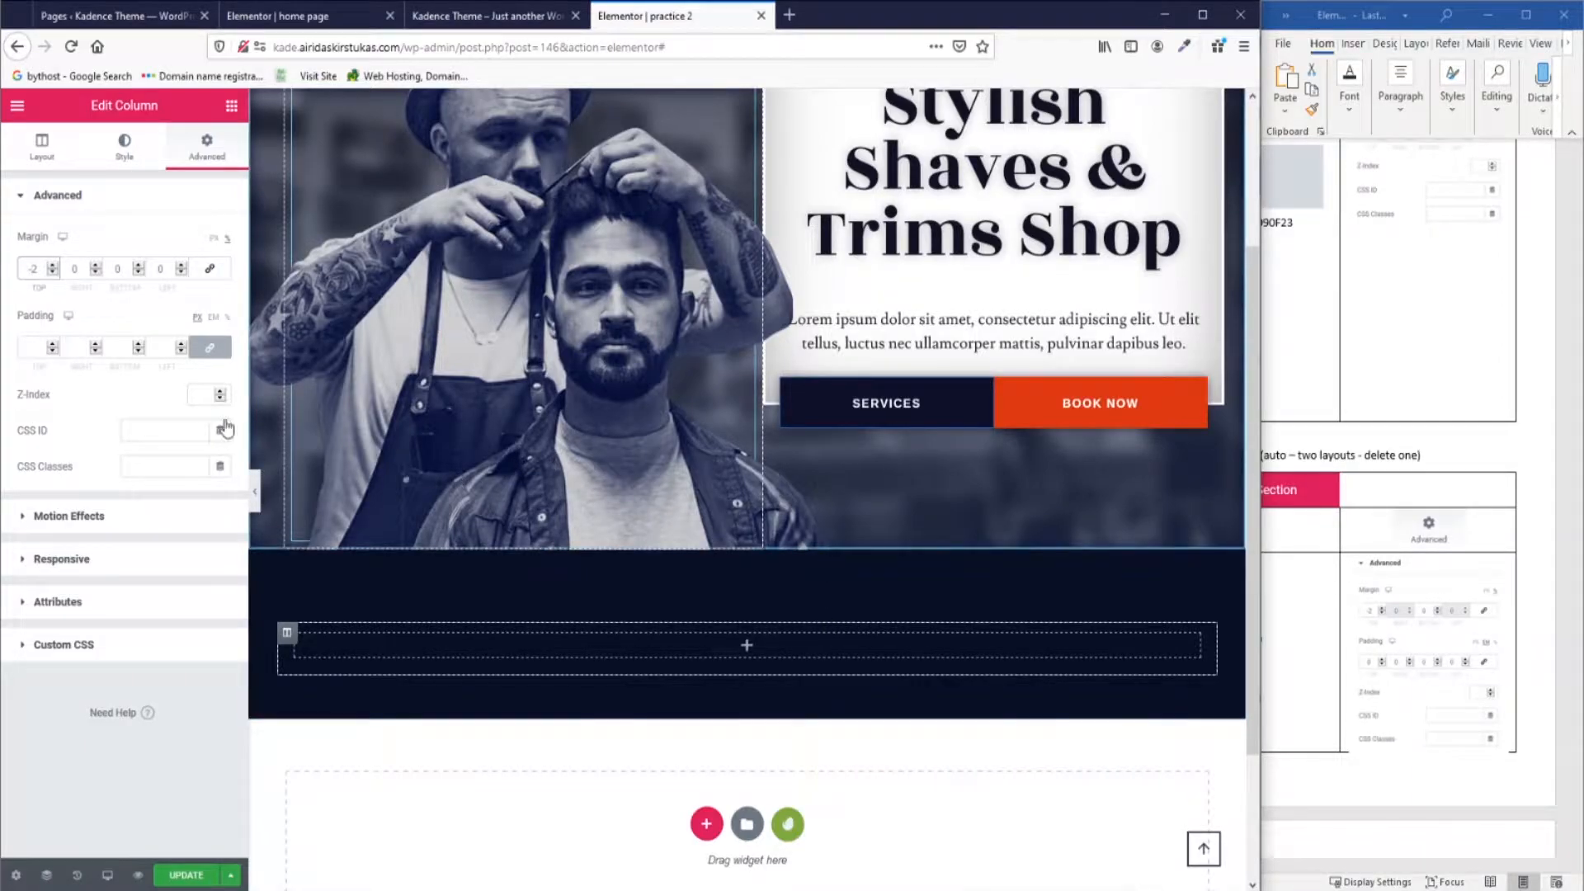
Give the column a Rotate In Up Left entrance animation.
{"action": "left_click", "coordinate": [1388, 706]}
{"action": "scroll", "coordinate": [1387, 706], "scroll_direction": "down", "scroll_amount": 3}
{"action": "left_click", "coordinate": [33, 515]}
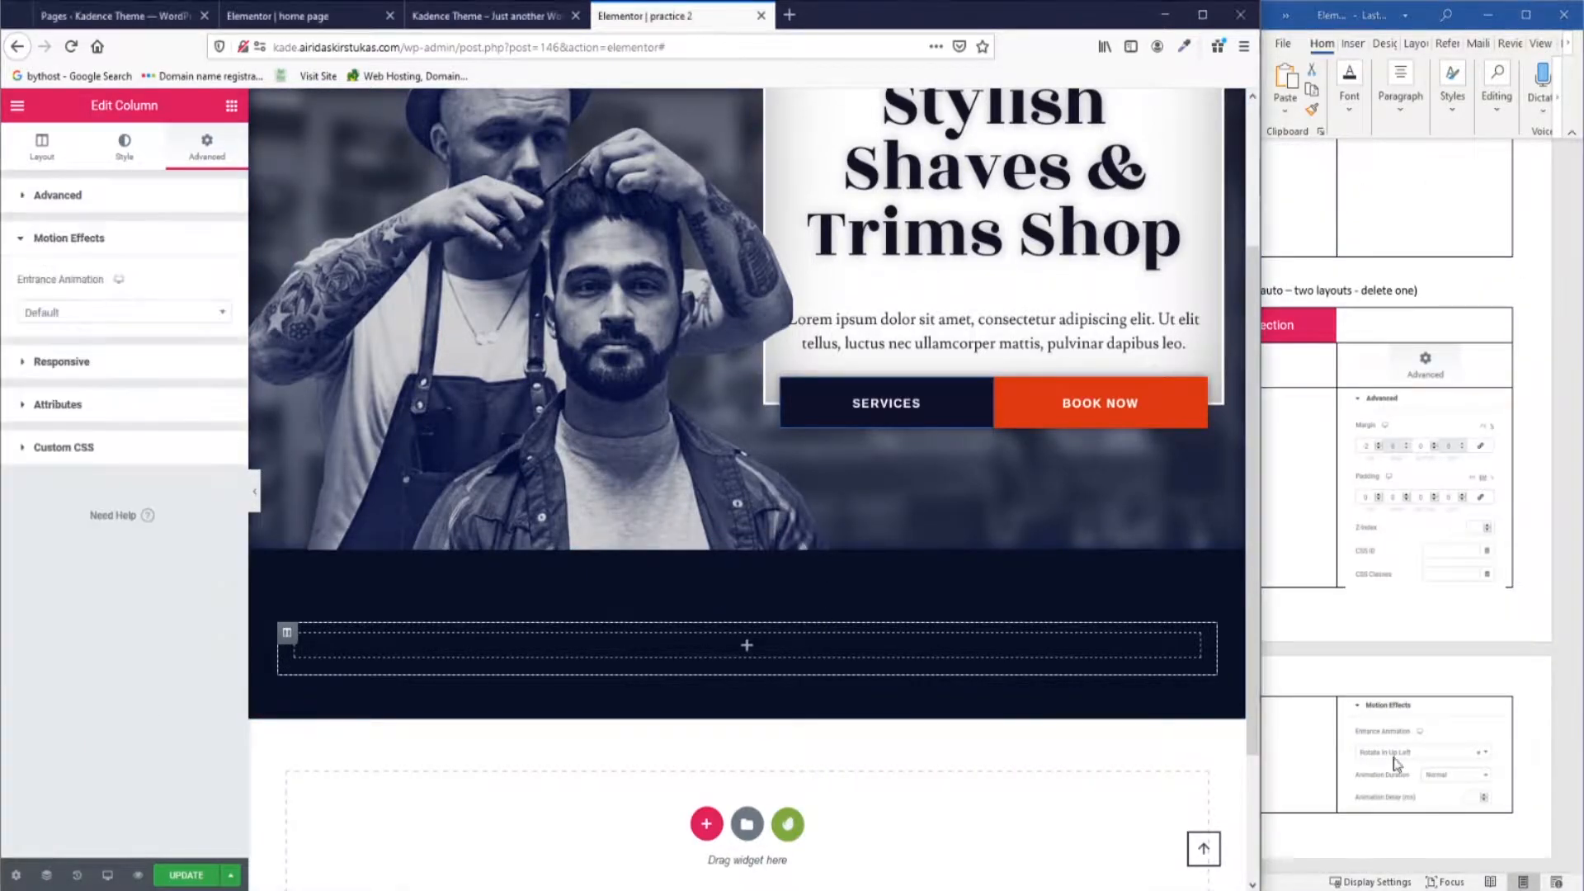
{"action": "left_click", "coordinate": [167, 313]}
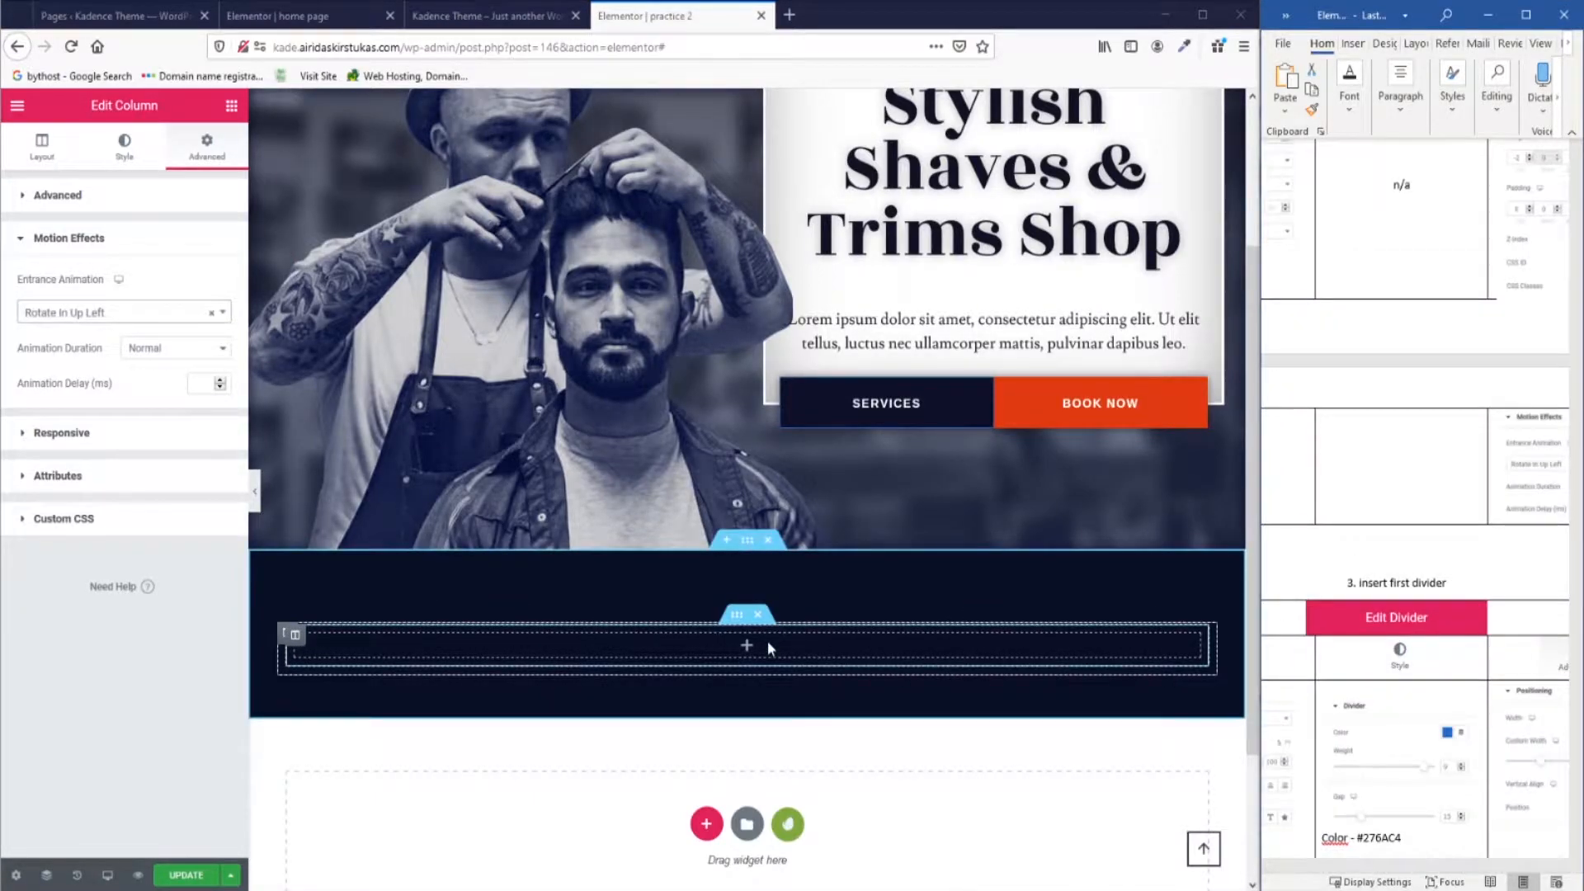
Add a Divider widget into the empty navy section.
{"action": "left_click", "coordinate": [231, 107]}
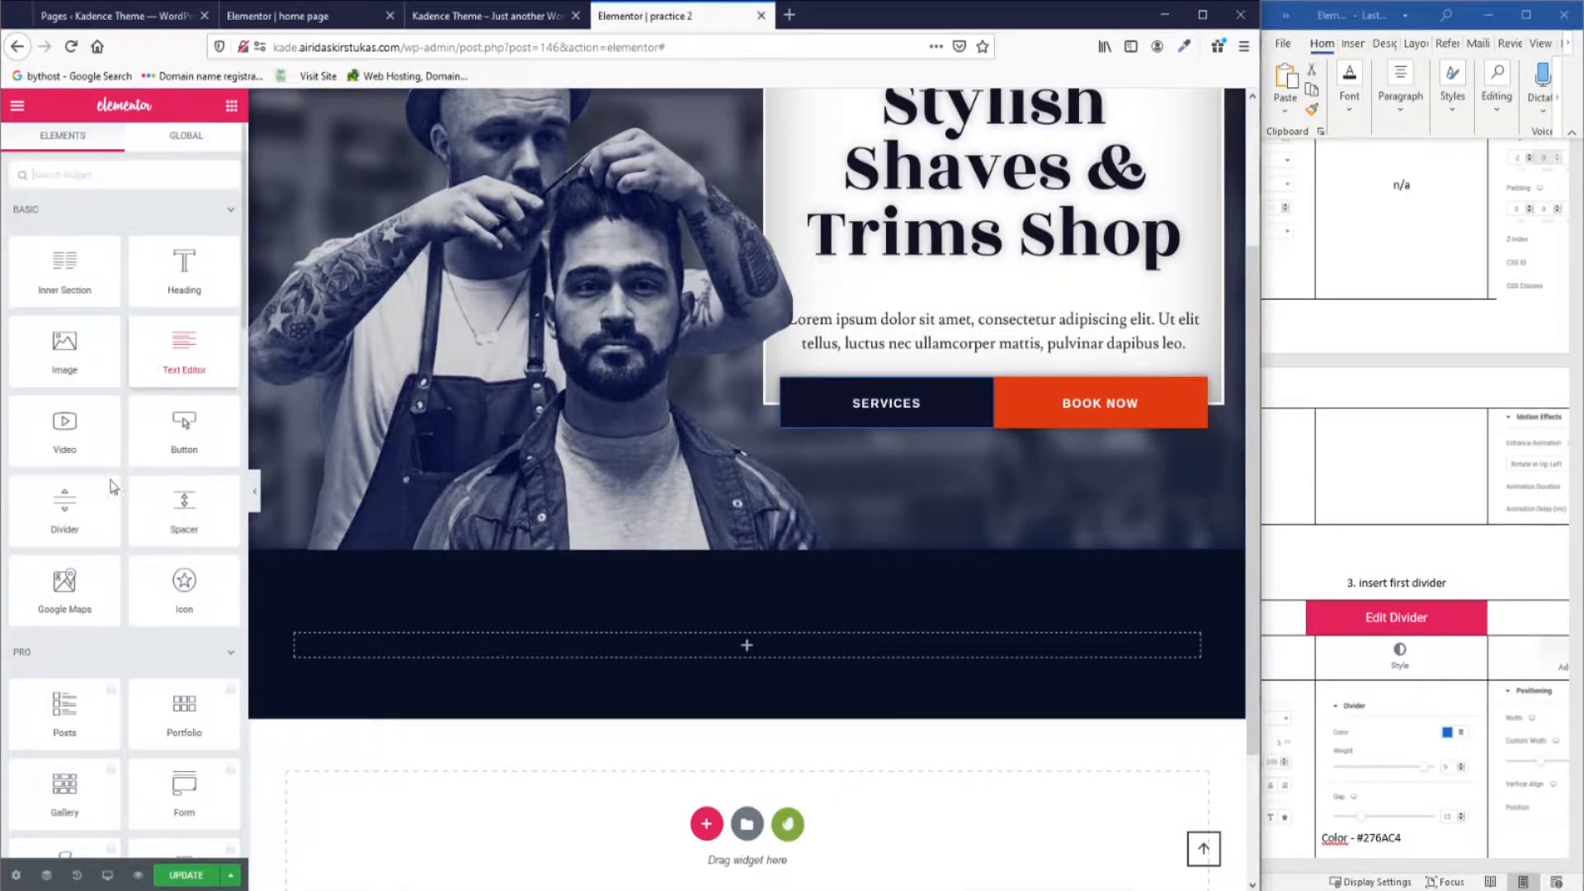
{"action": "left_click_drag", "start_coordinate": [66, 504], "coordinate": [791, 654]}
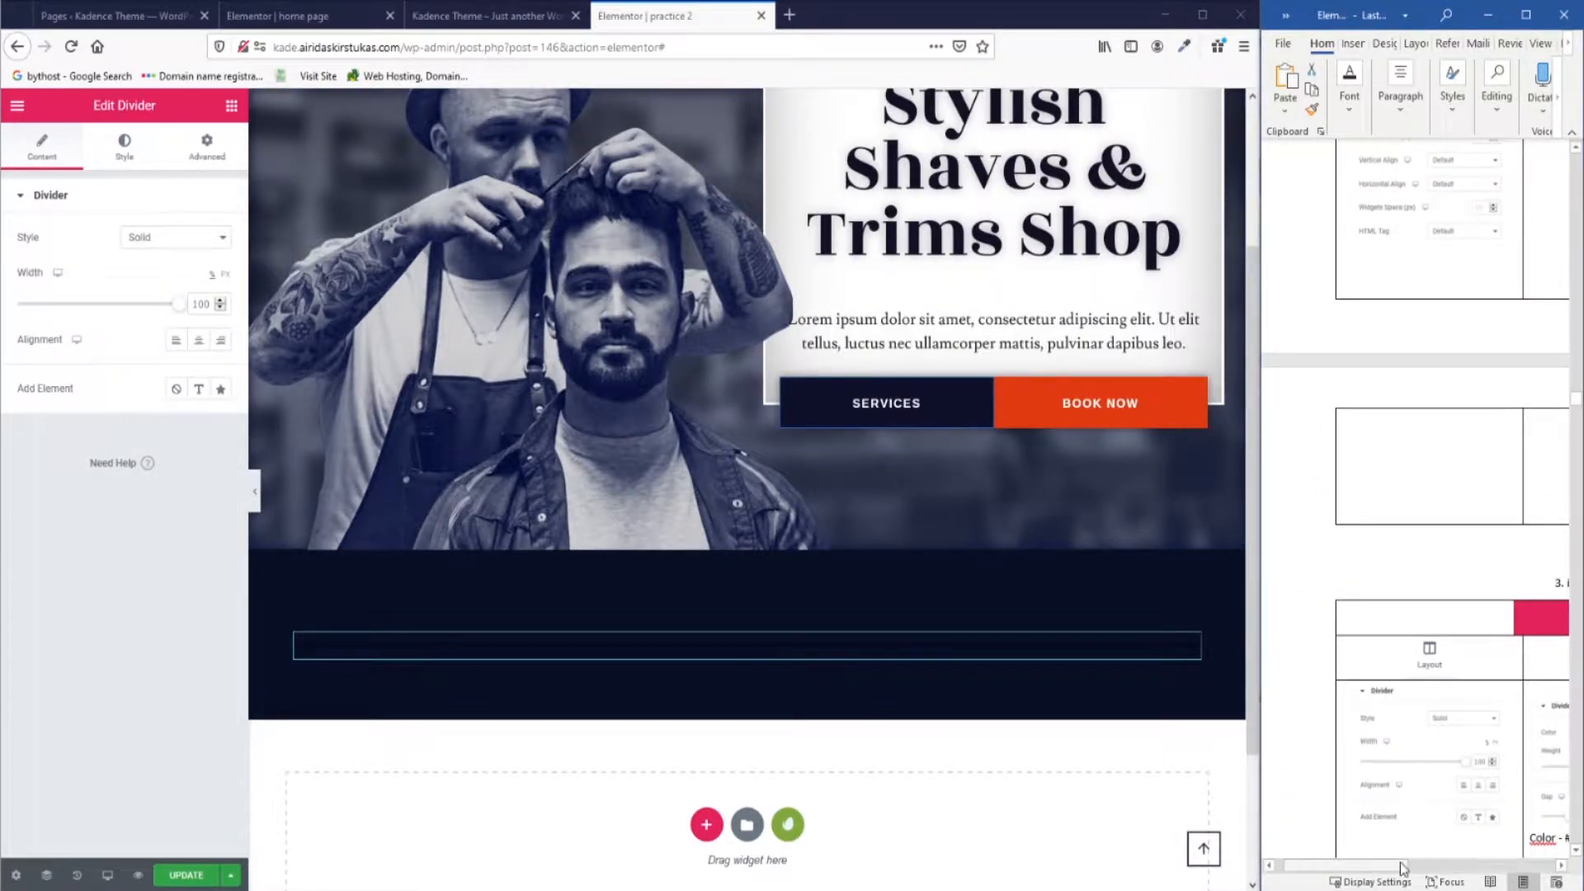
{"action": "left_click_drag", "start_coordinate": [1403, 866], "coordinate": [1472, 866]}
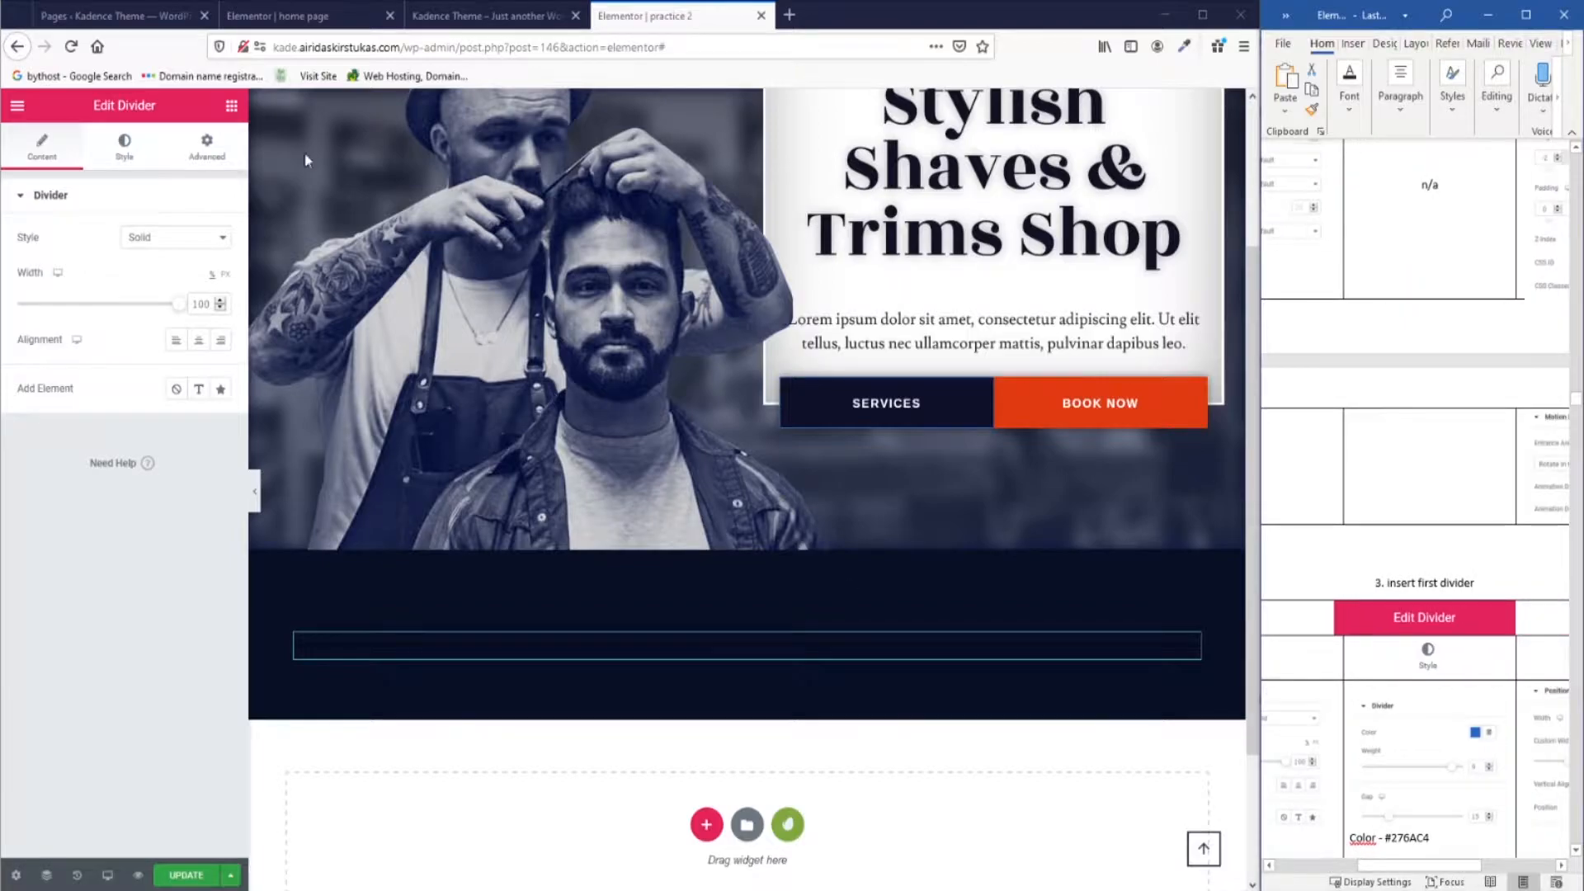
Colour the divider #276AC4 and set its weight to 9.
{"action": "left_click", "coordinate": [125, 146]}
{"action": "left_click", "coordinate": [198, 238]}
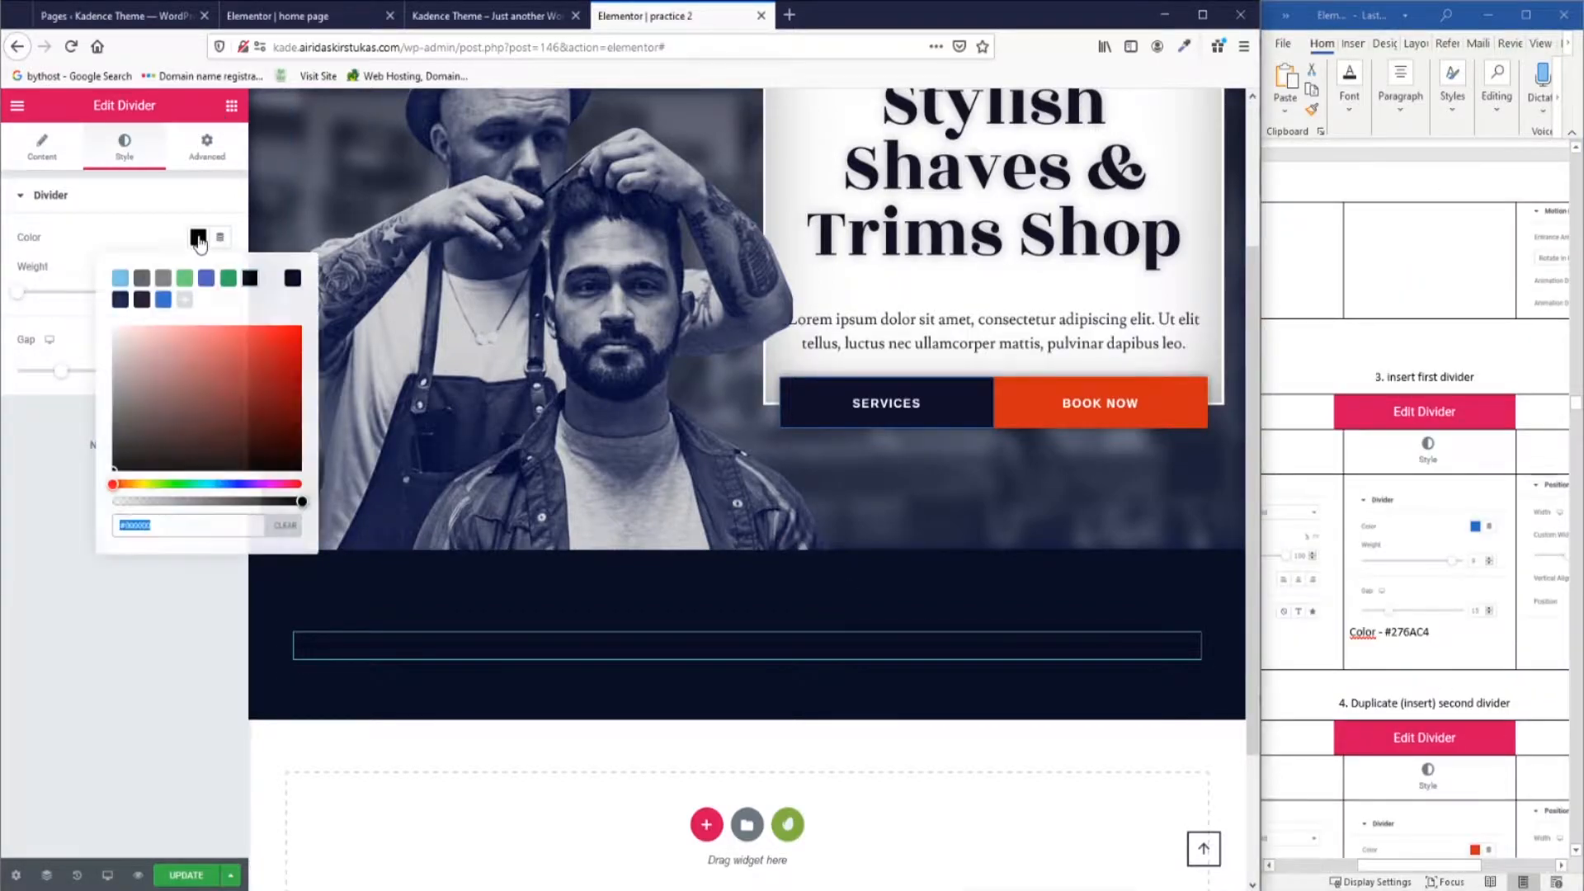
{"action": "left_click", "coordinate": [1433, 636]}
{"action": "mouse_move", "coordinate": [1386, 633]}
{"action": "left_mouse_down"}
{"action": "mouse_move", "coordinate": [1438, 635]}
{"action": "mouse_move", "coordinate": [1387, 634]}
{"action": "left_mouse_up"}
{"action": "left_click", "coordinate": [1432, 633]}
{"action": "key", "text": "ctrl+c"}
{"action": "key", "text": "ctrl+v"}
{"action": "key", "text": "ctrl+v"}
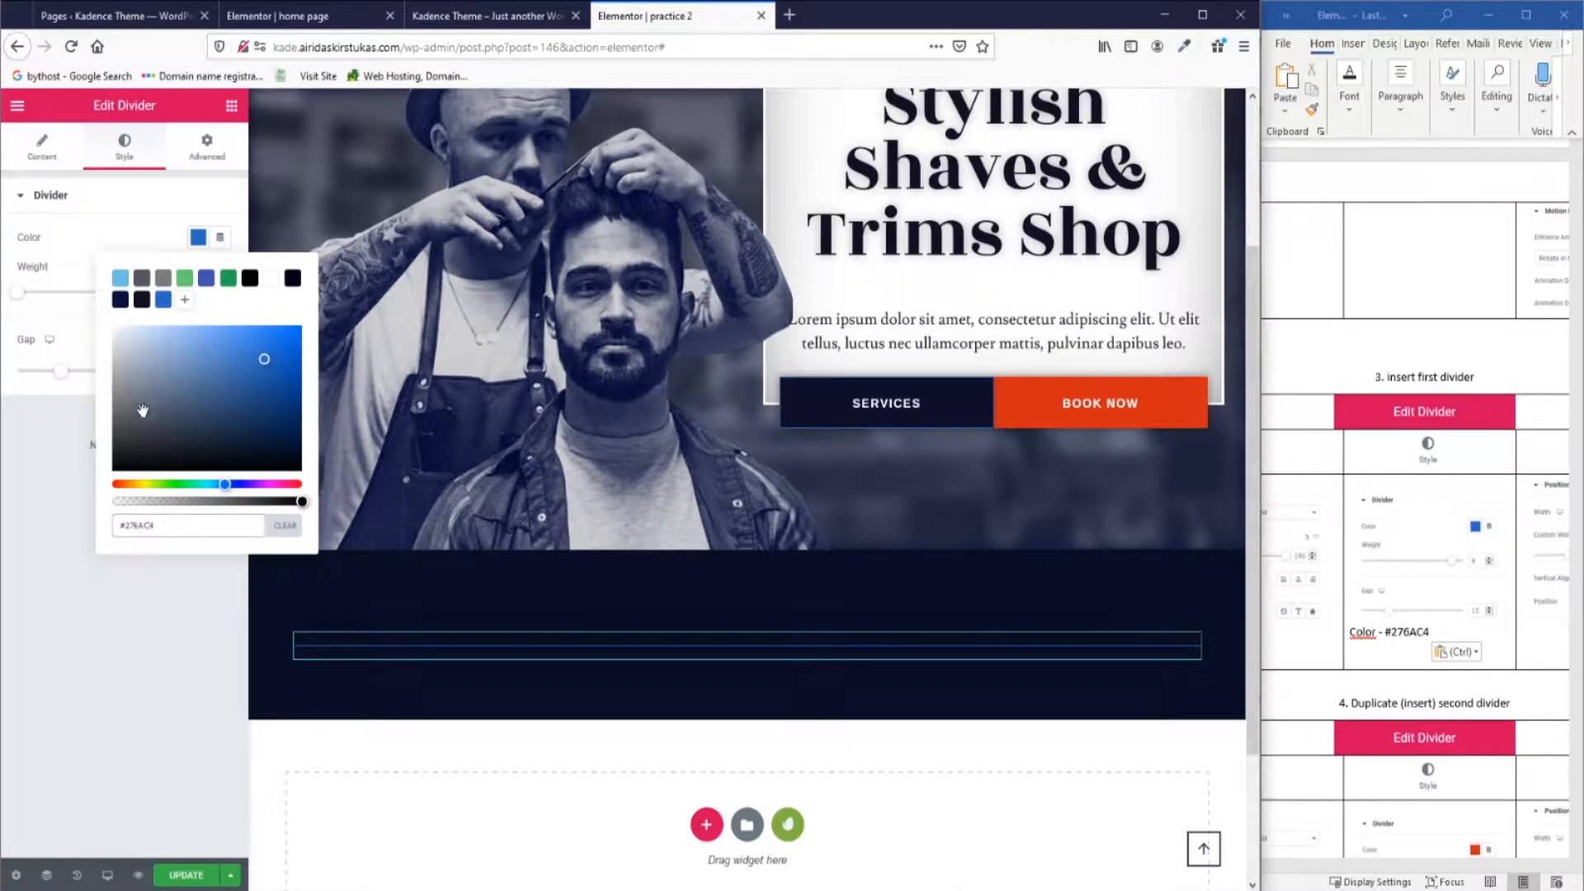
{"action": "left_click", "coordinate": [199, 238]}
{"action": "left_click_drag", "start_coordinate": [203, 294], "coordinate": [184, 297]}
{"action": "type", "text": "9"}
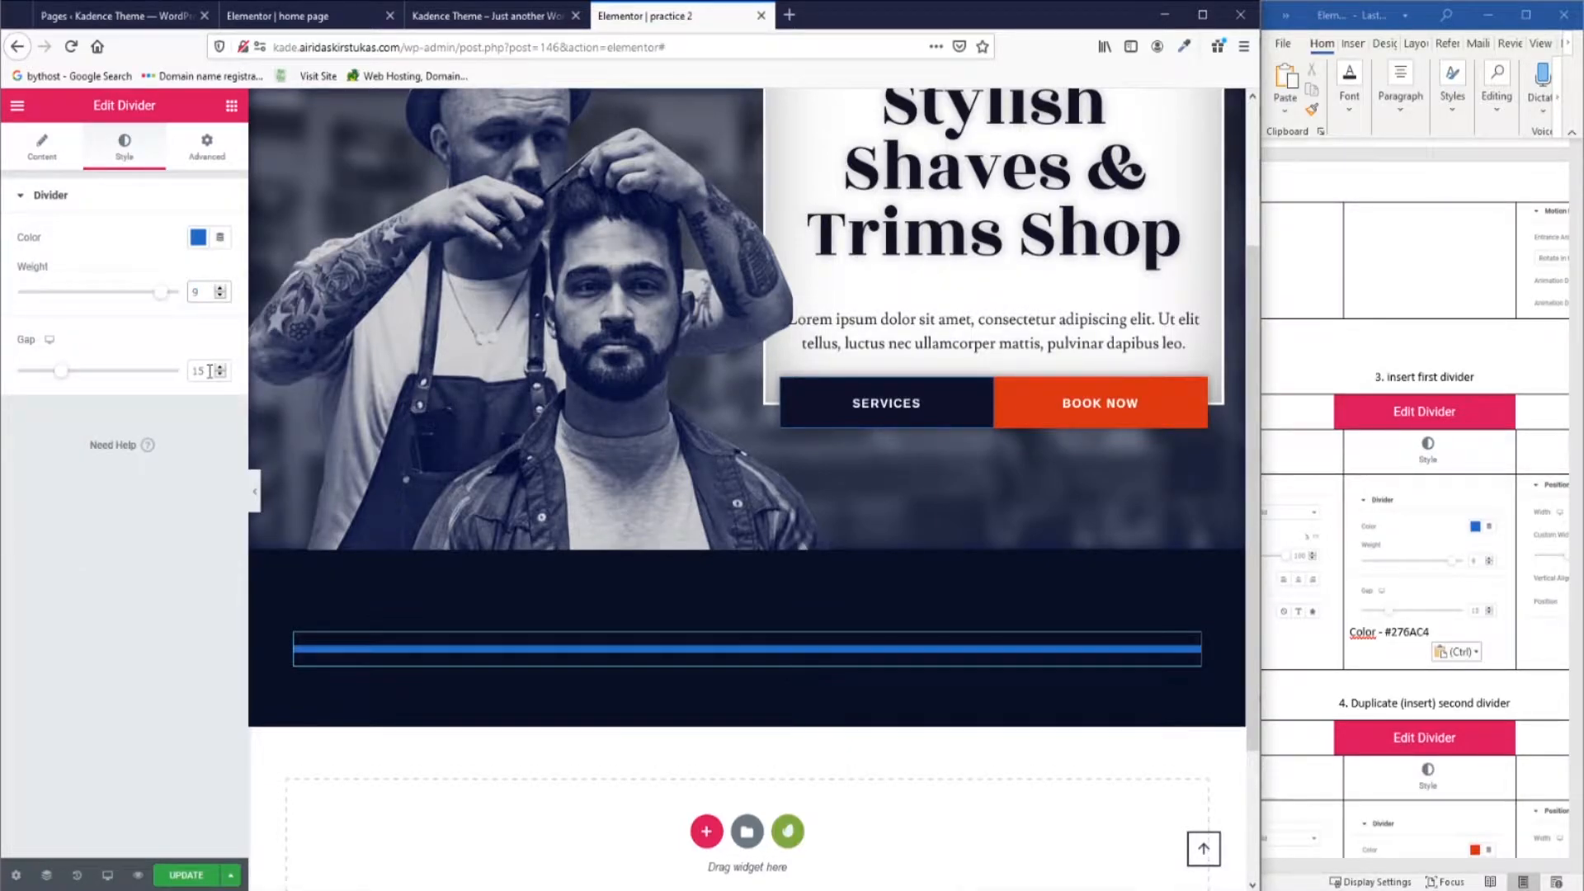
Give the divider a custom width of 33%.
{"action": "left_click", "coordinate": [207, 148]}
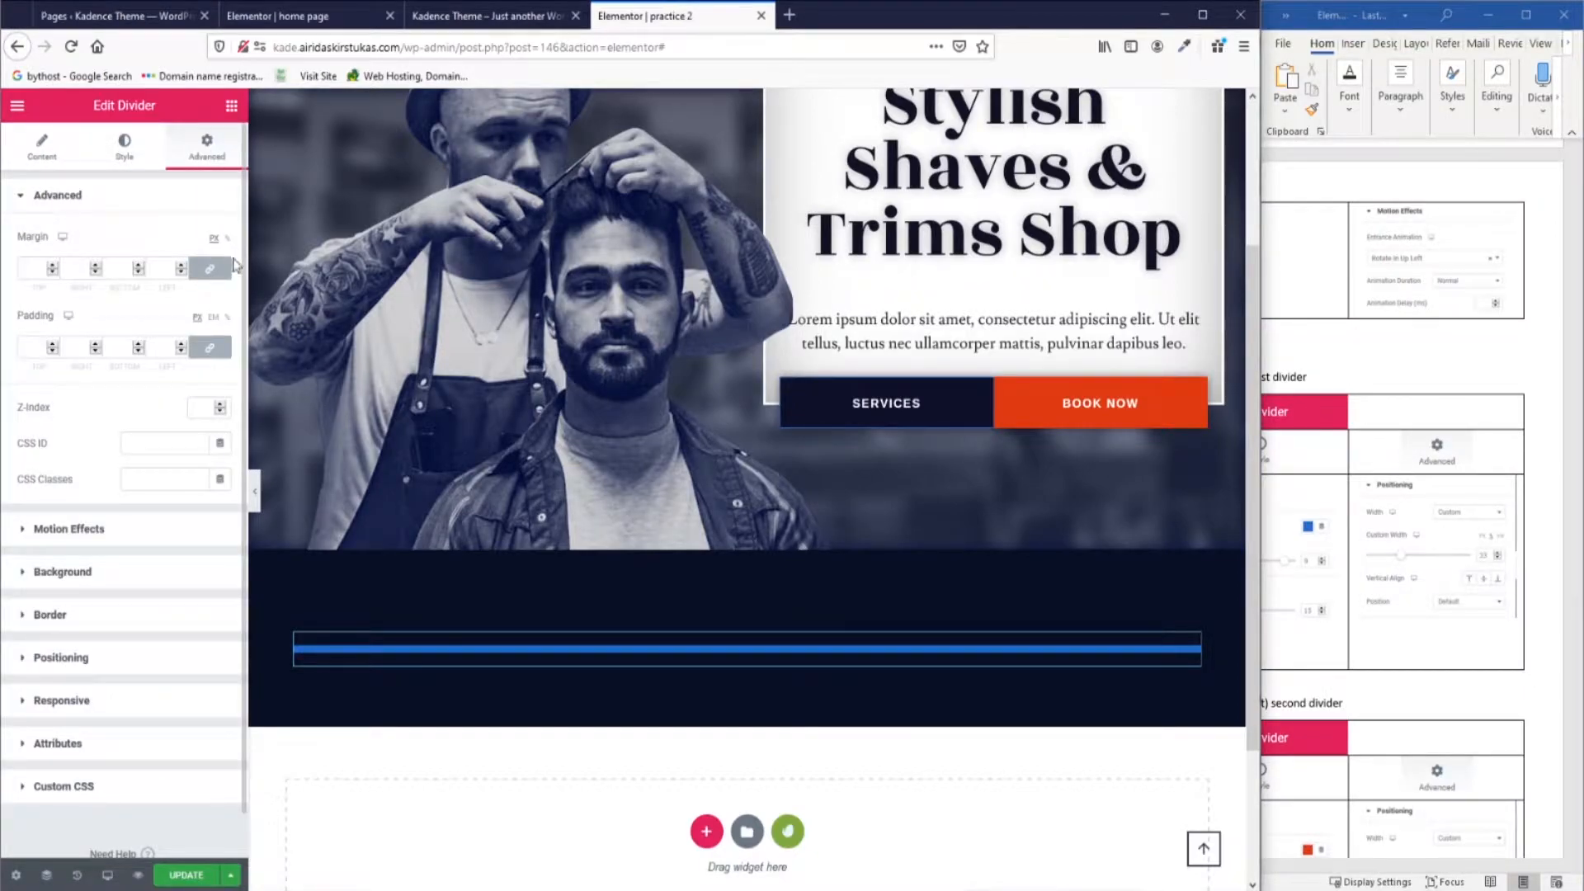
{"action": "left_click", "coordinate": [226, 240]}
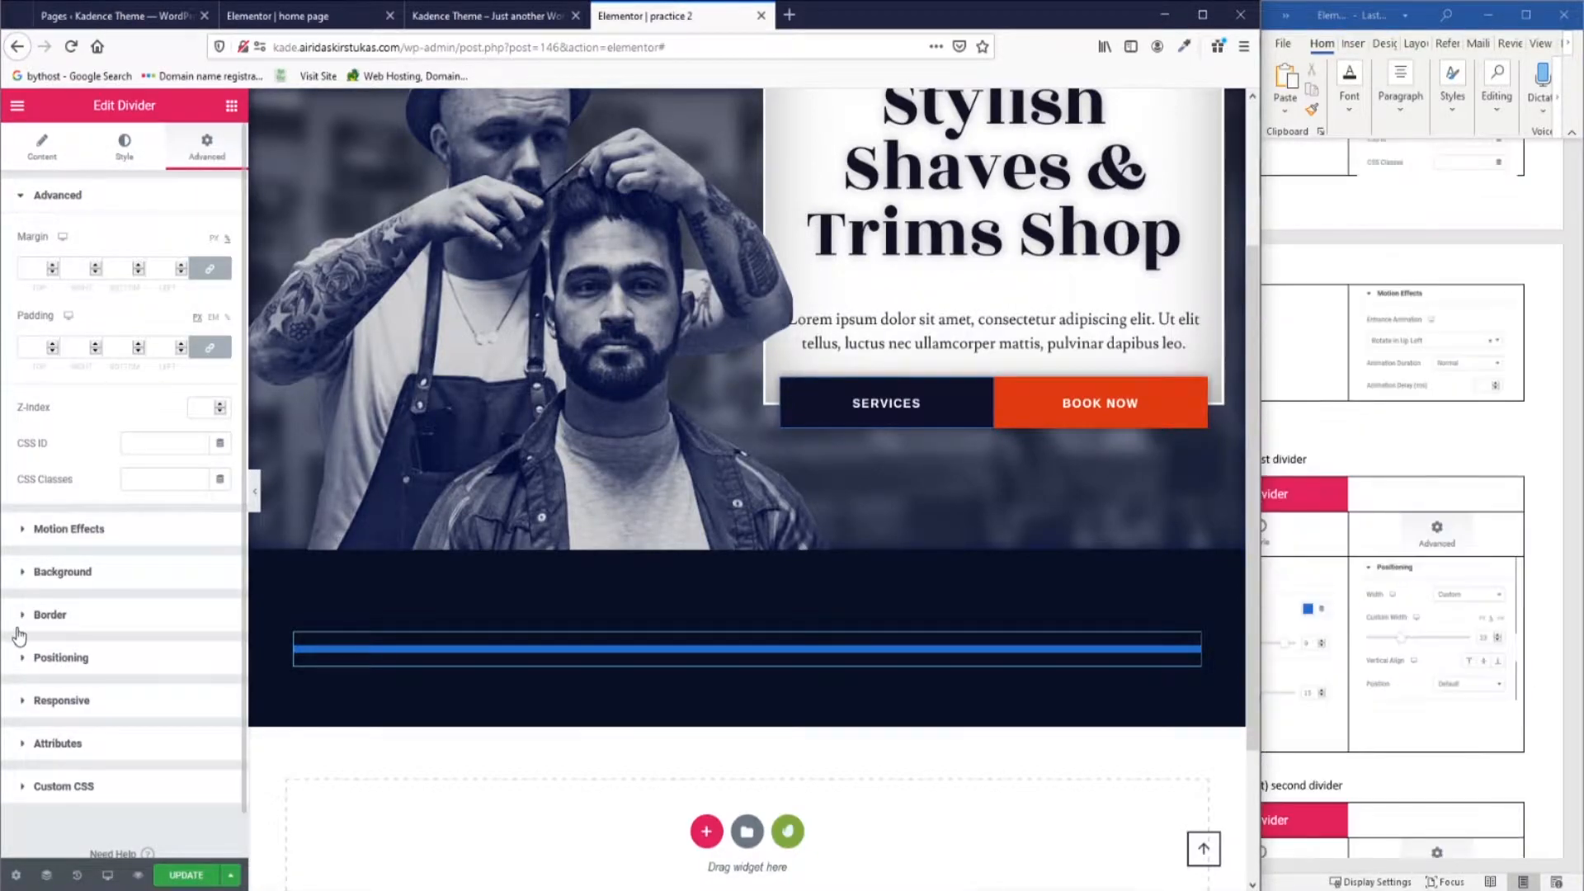
{"action": "left_click", "coordinate": [24, 664]}
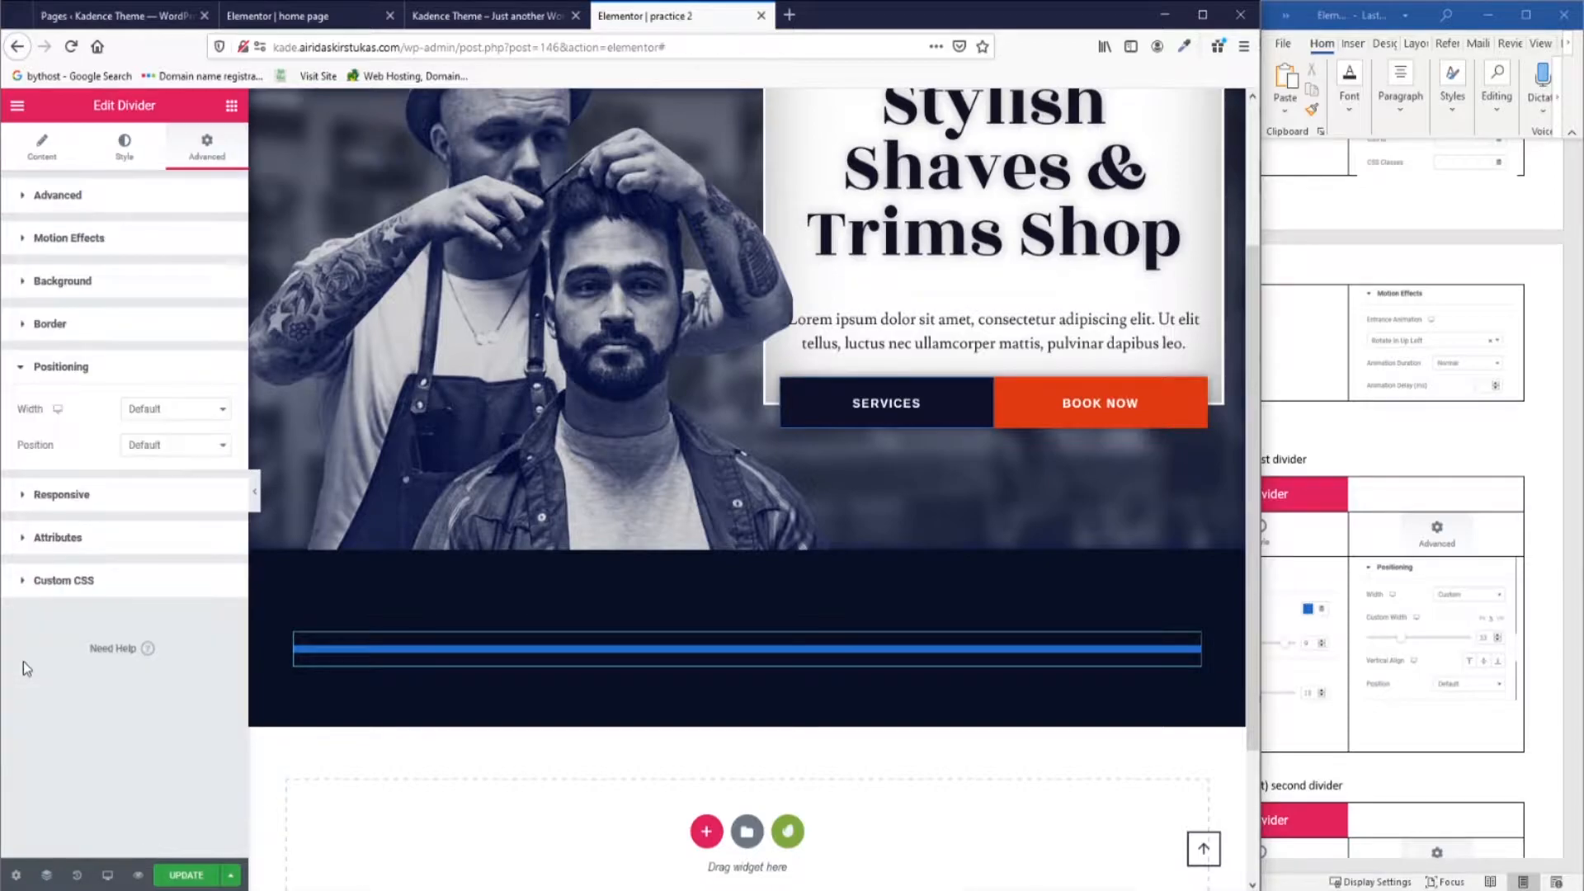
{"action": "left_click", "coordinate": [178, 410]}
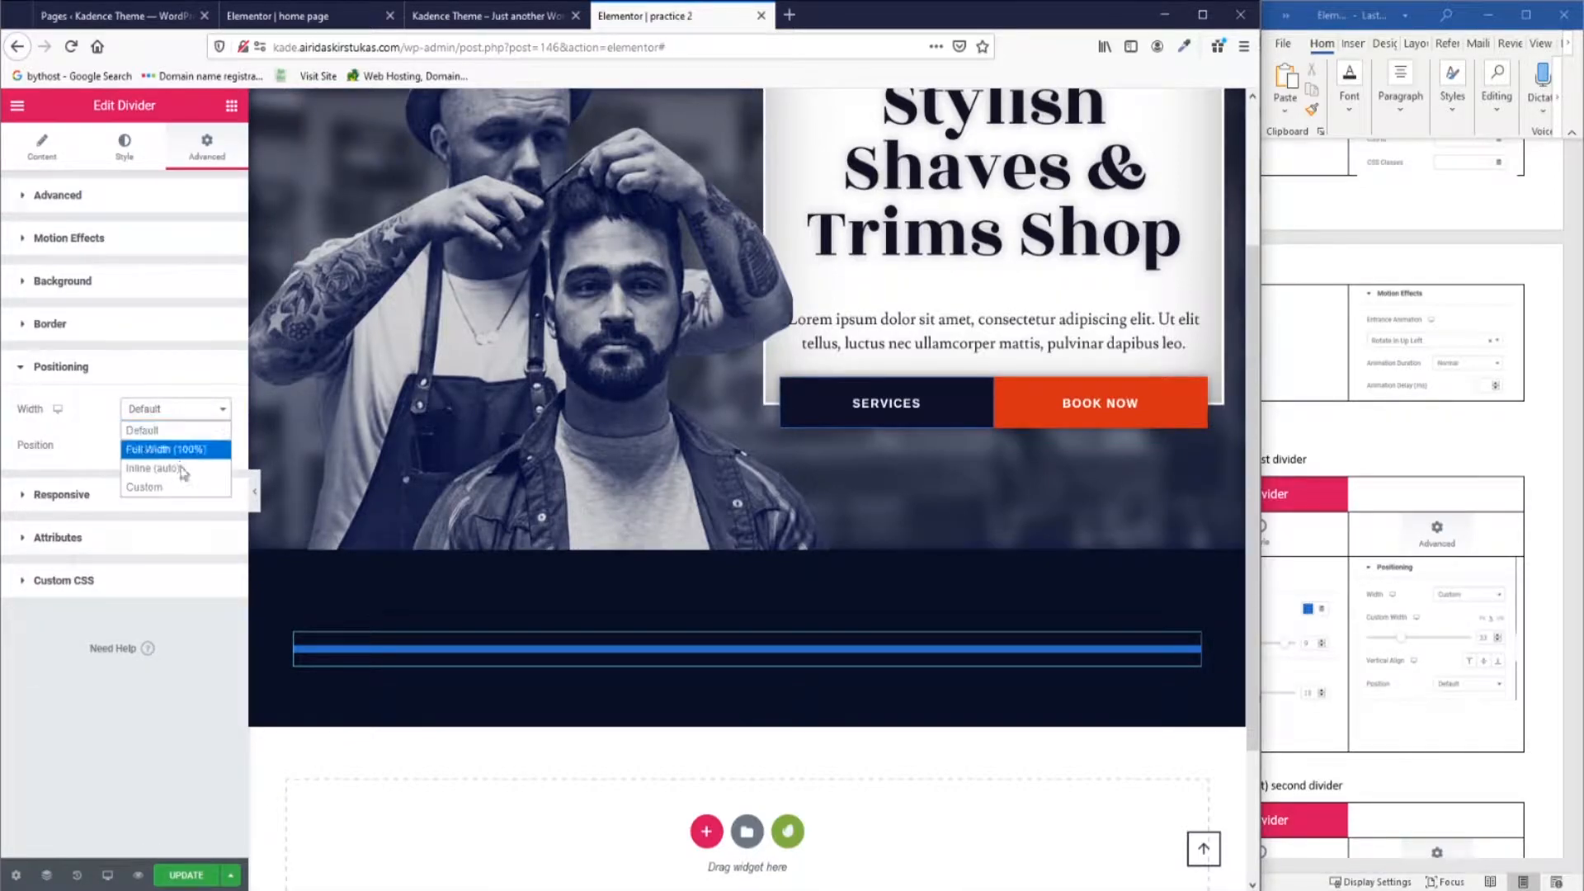
{"action": "left_click", "coordinate": [211, 467]}
{"action": "type", "text": "33"}
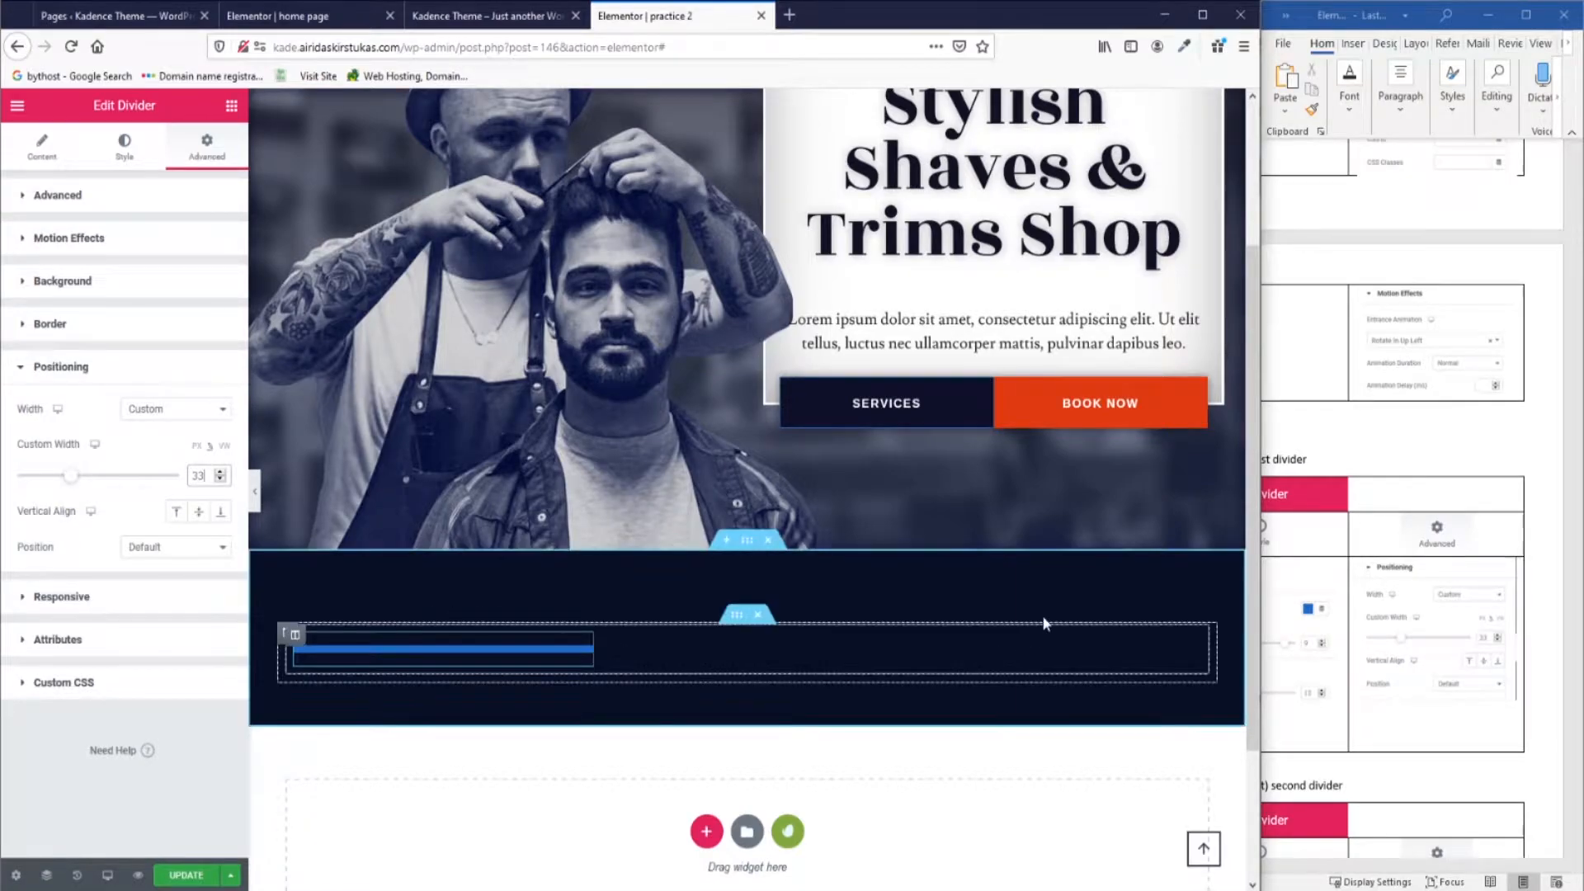
{"action": "scroll", "coordinate": [1432, 614], "scroll_direction": "down", "scroll_amount": 6}
{"action": "left_click_drag", "start_coordinate": [1473, 866], "coordinate": [1395, 874]}
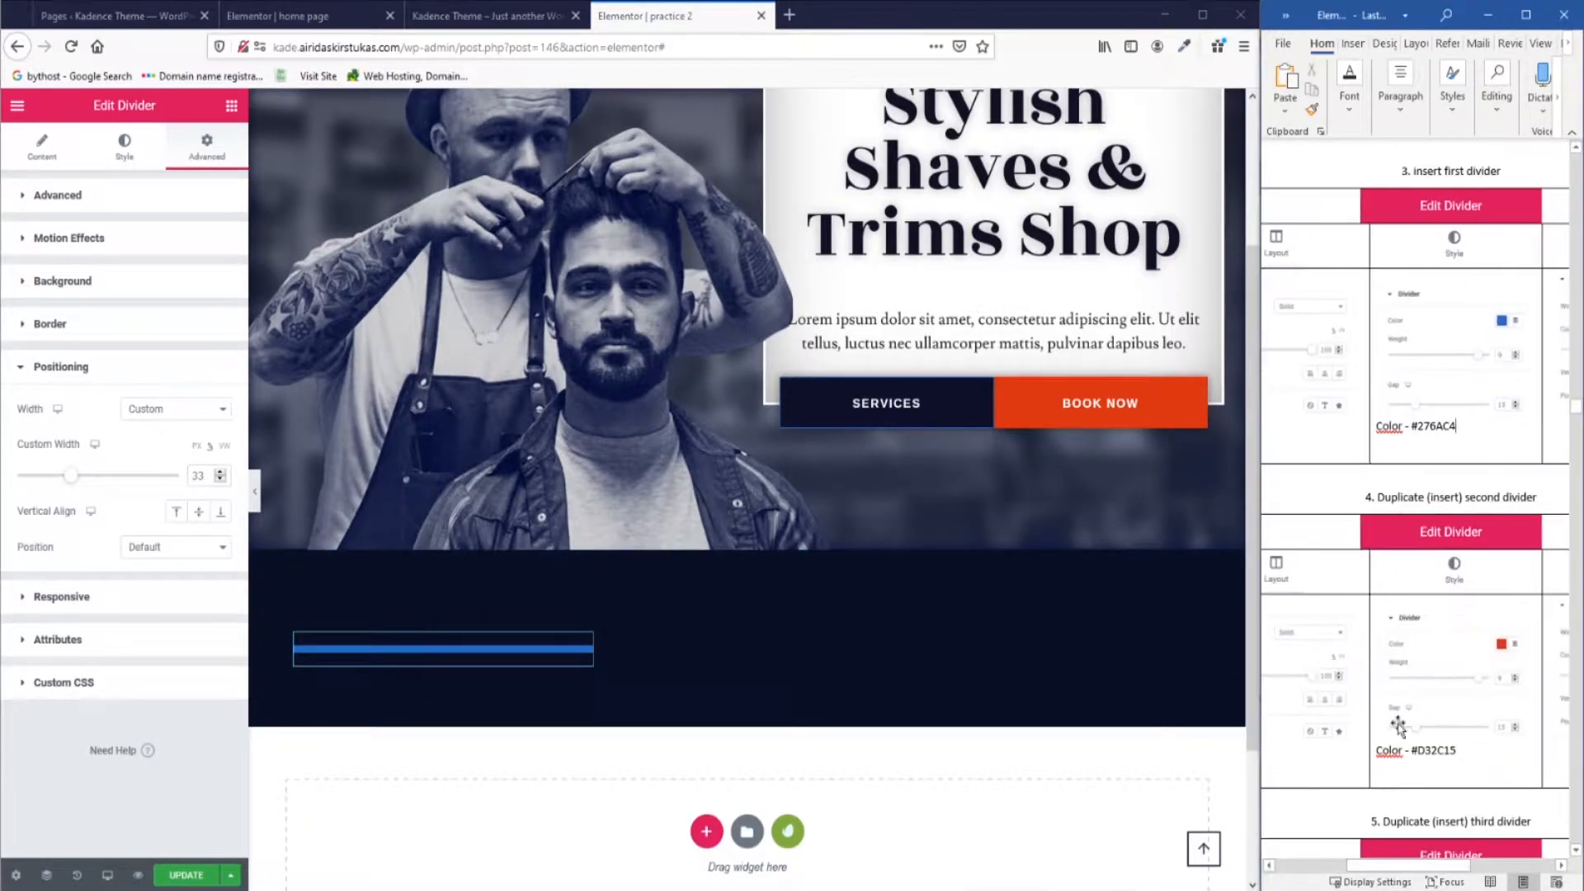
Duplicate the blue divider and recolour the copy red #D32C15.
{"action": "right_click", "coordinate": [297, 641]}
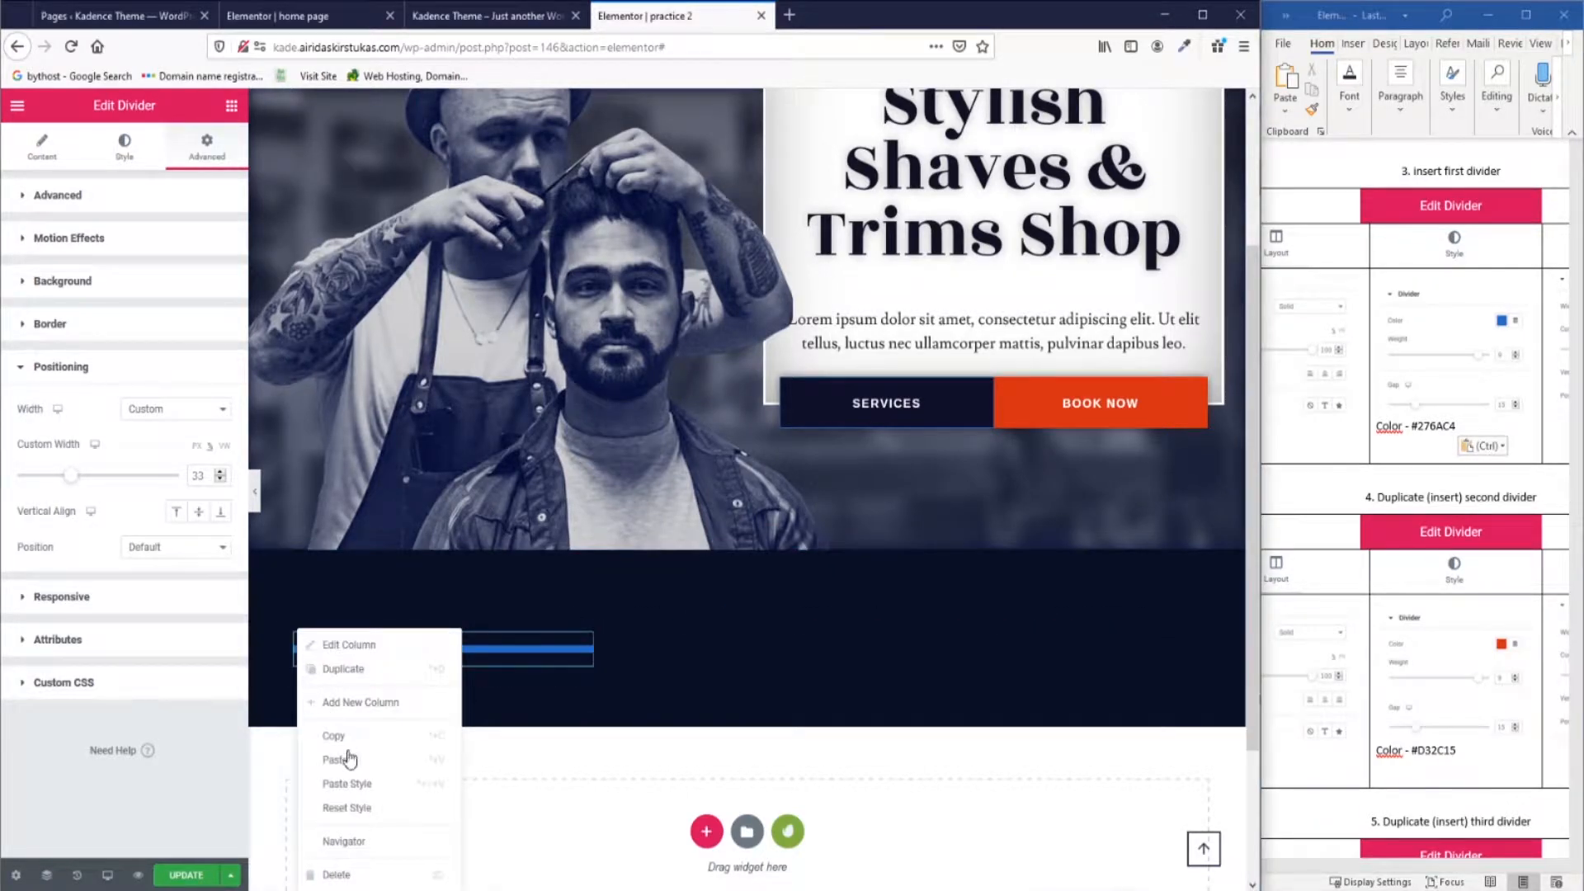
{"action": "left_click", "coordinate": [346, 668]}
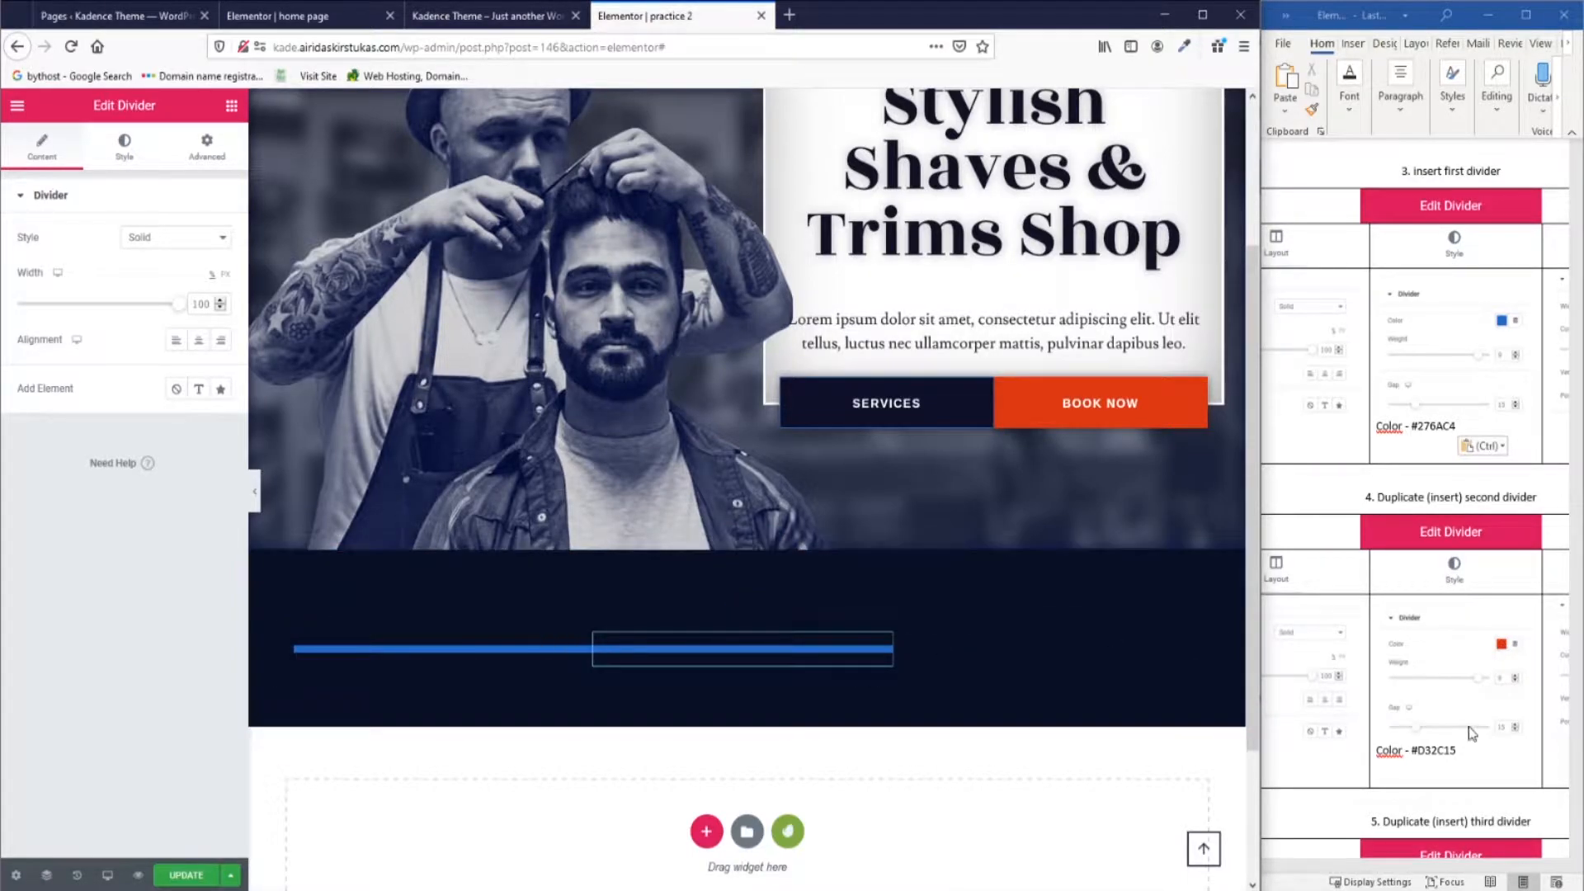
{"action": "left_click", "coordinate": [1355, 881]}
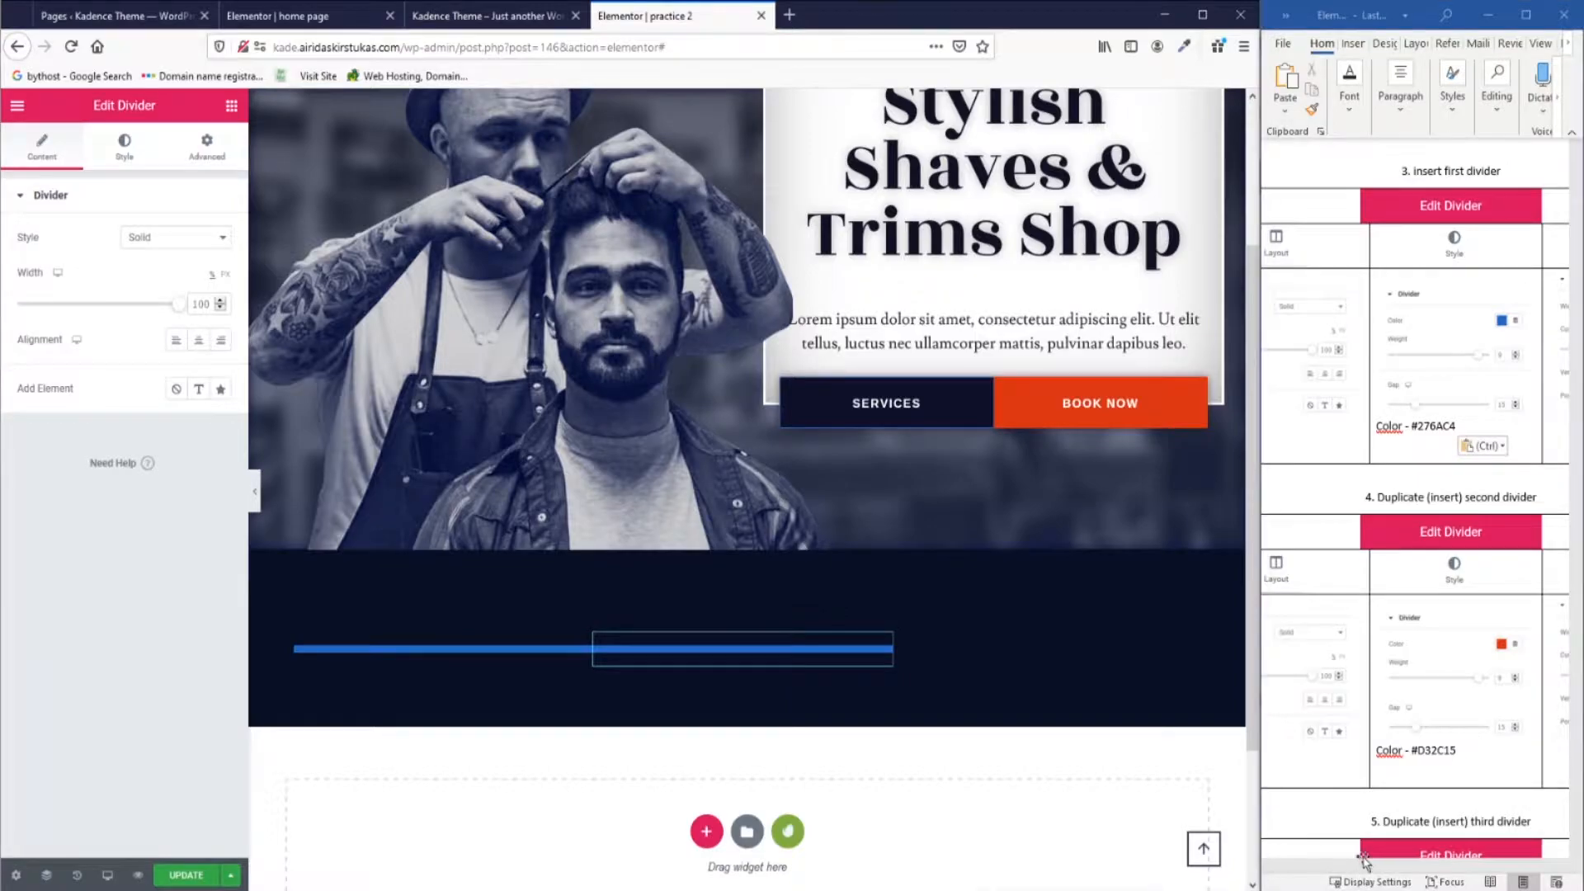
{"action": "mouse_move", "coordinate": [1367, 868]}
{"action": "left_mouse_down"}
{"action": "mouse_move", "coordinate": [1433, 872]}
{"action": "mouse_move", "coordinate": [1368, 870]}
{"action": "left_mouse_up"}
{"action": "left_click", "coordinate": [123, 146]}
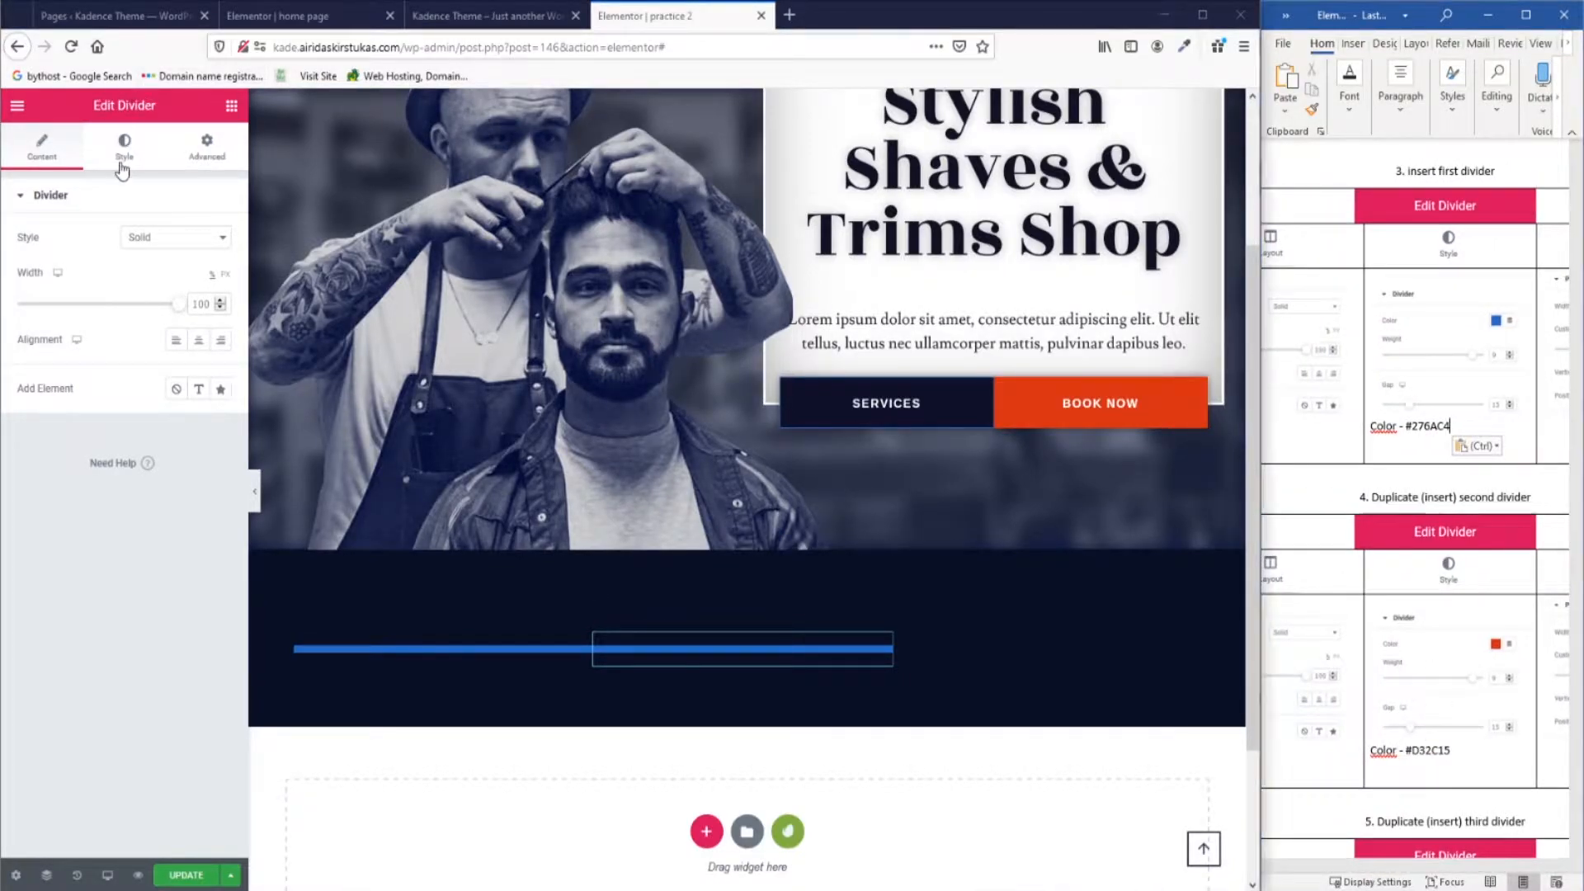
{"action": "left_click", "coordinate": [198, 238]}
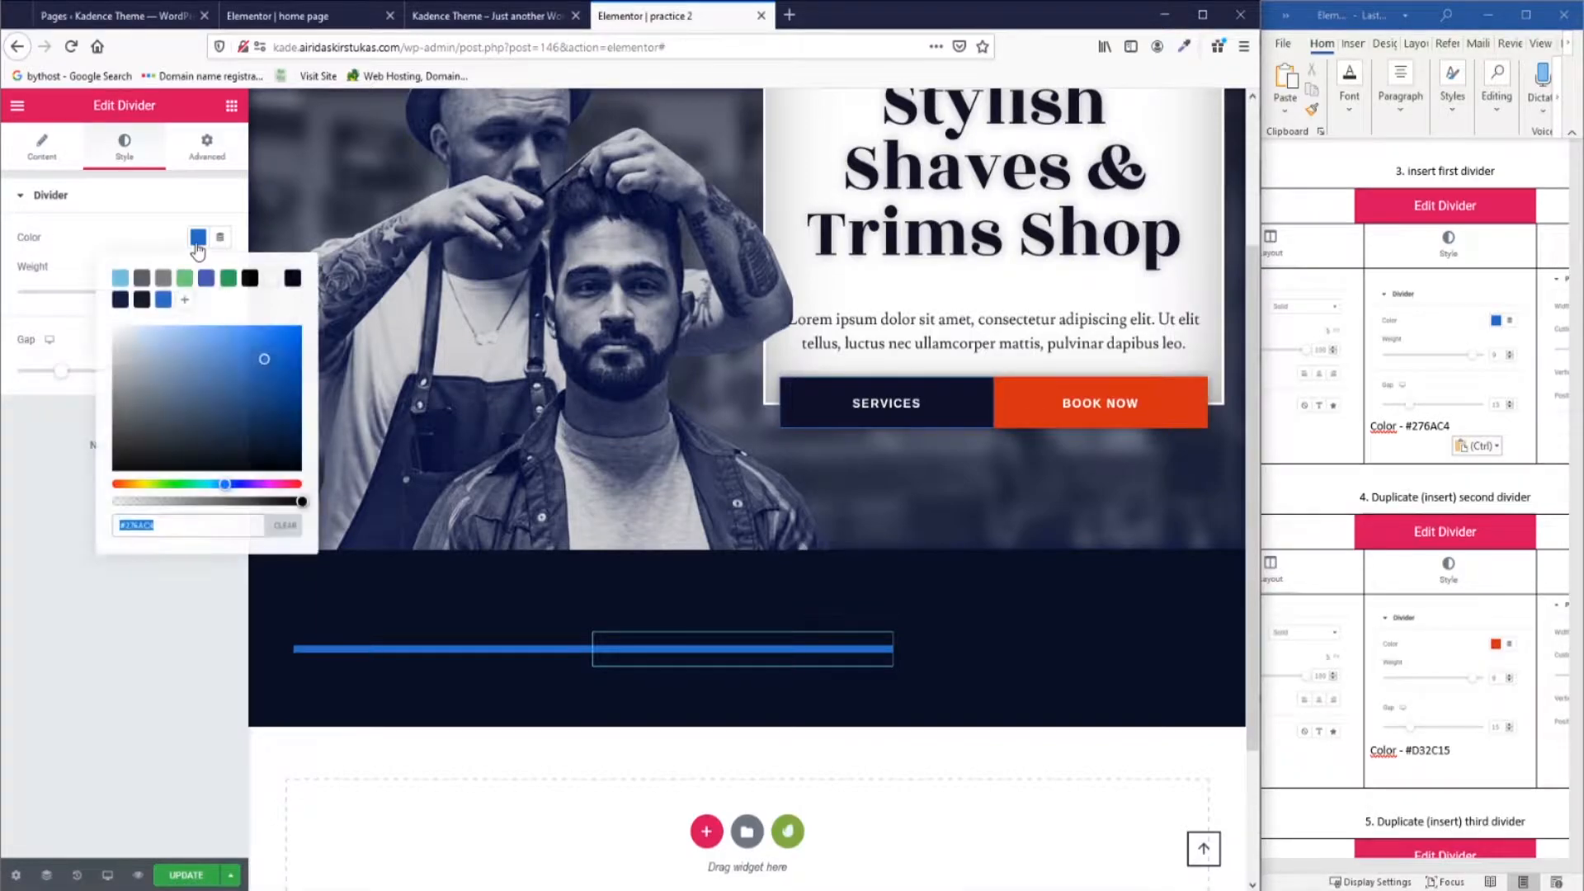
{"action": "double_click", "coordinate": [1436, 751]}
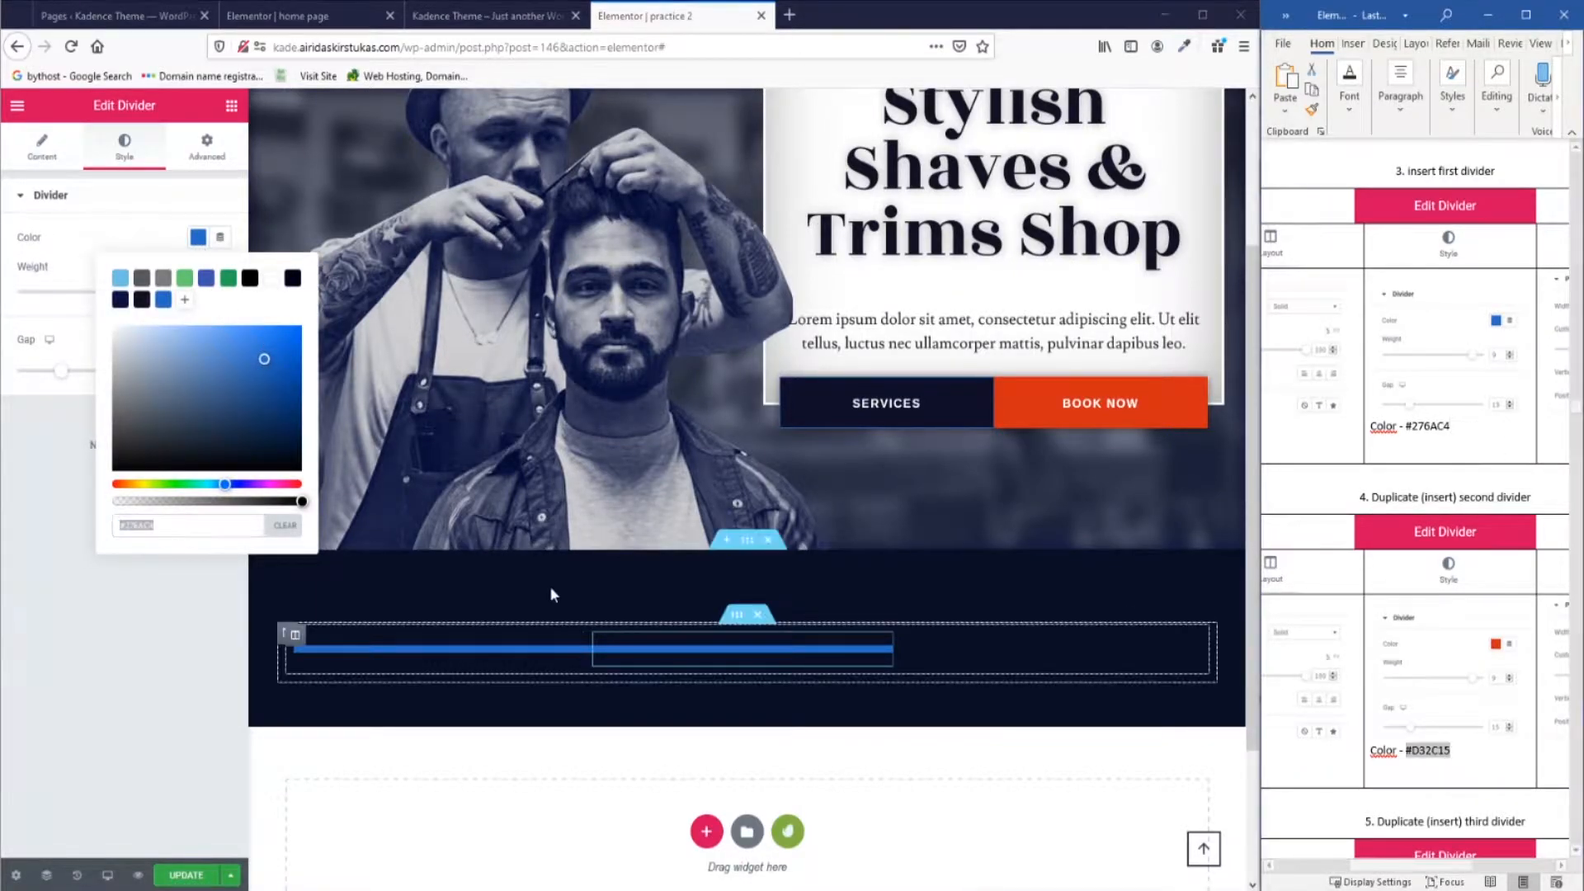
{"action": "key", "text": "ctrl+v"}
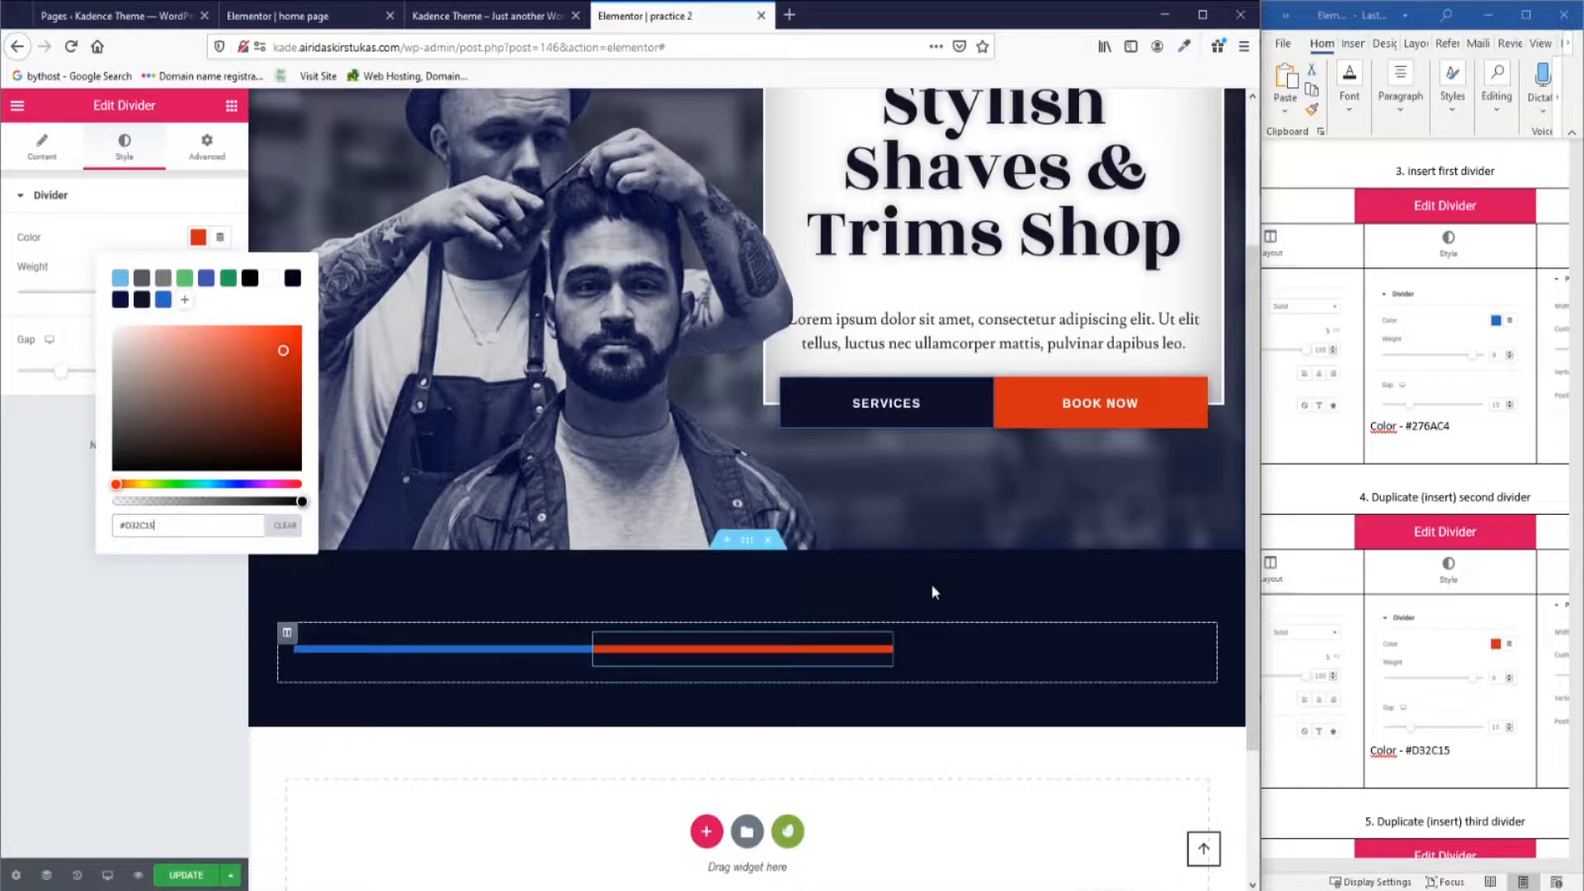
{"action": "scroll", "coordinate": [1404, 638], "scroll_direction": "down", "scroll_amount": 6}
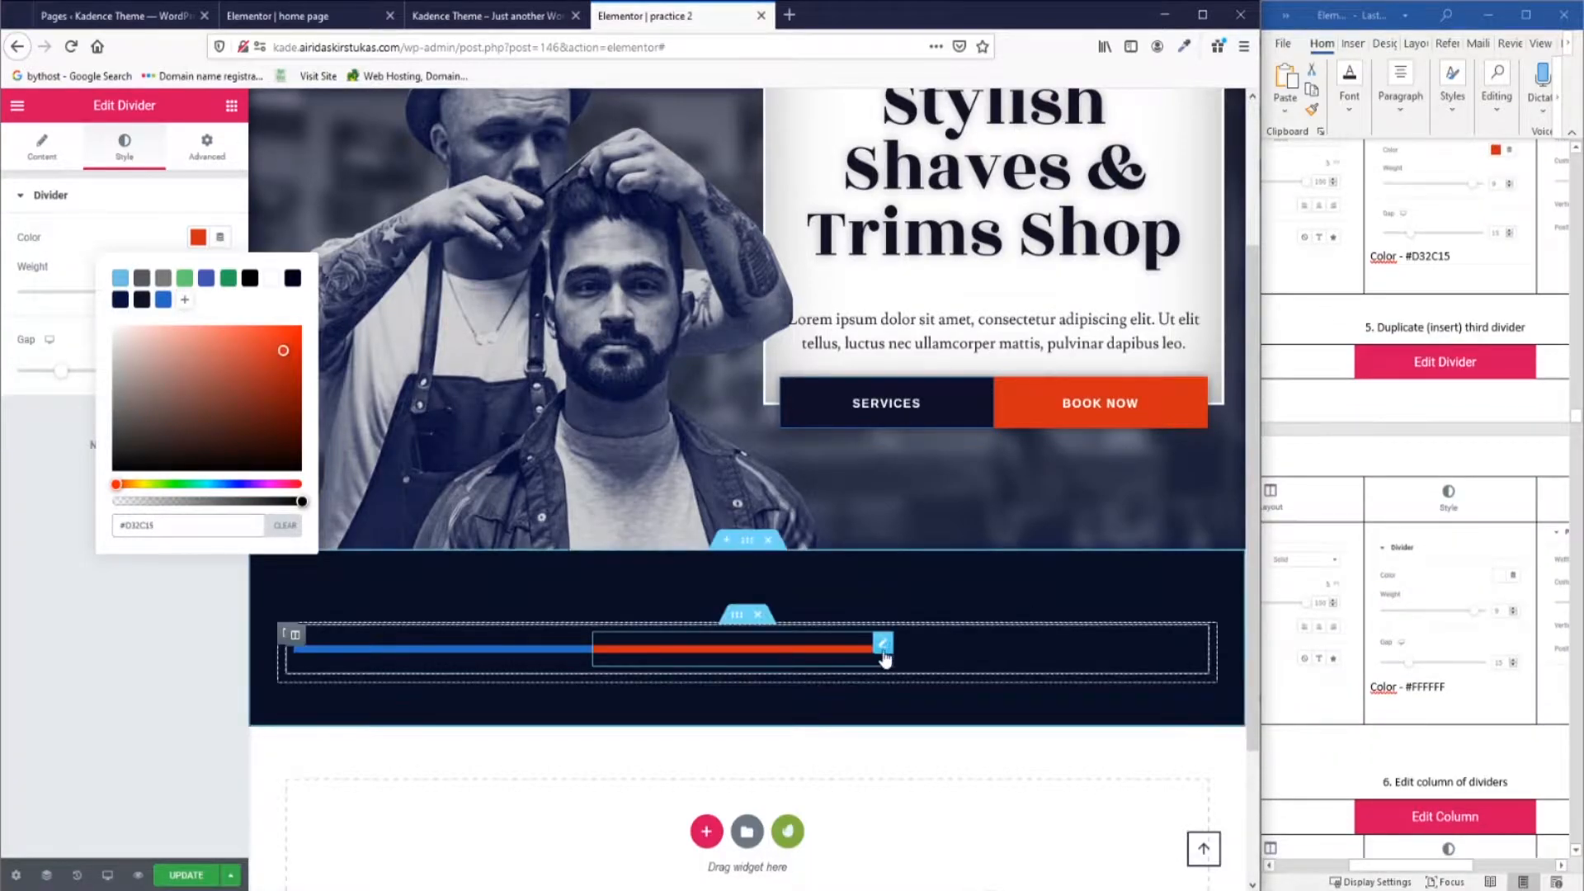
Duplicate the red divider to create the third, white #FFFFFF divider.
{"action": "right_click", "coordinate": [880, 652]}
{"action": "left_click", "coordinate": [924, 668]}
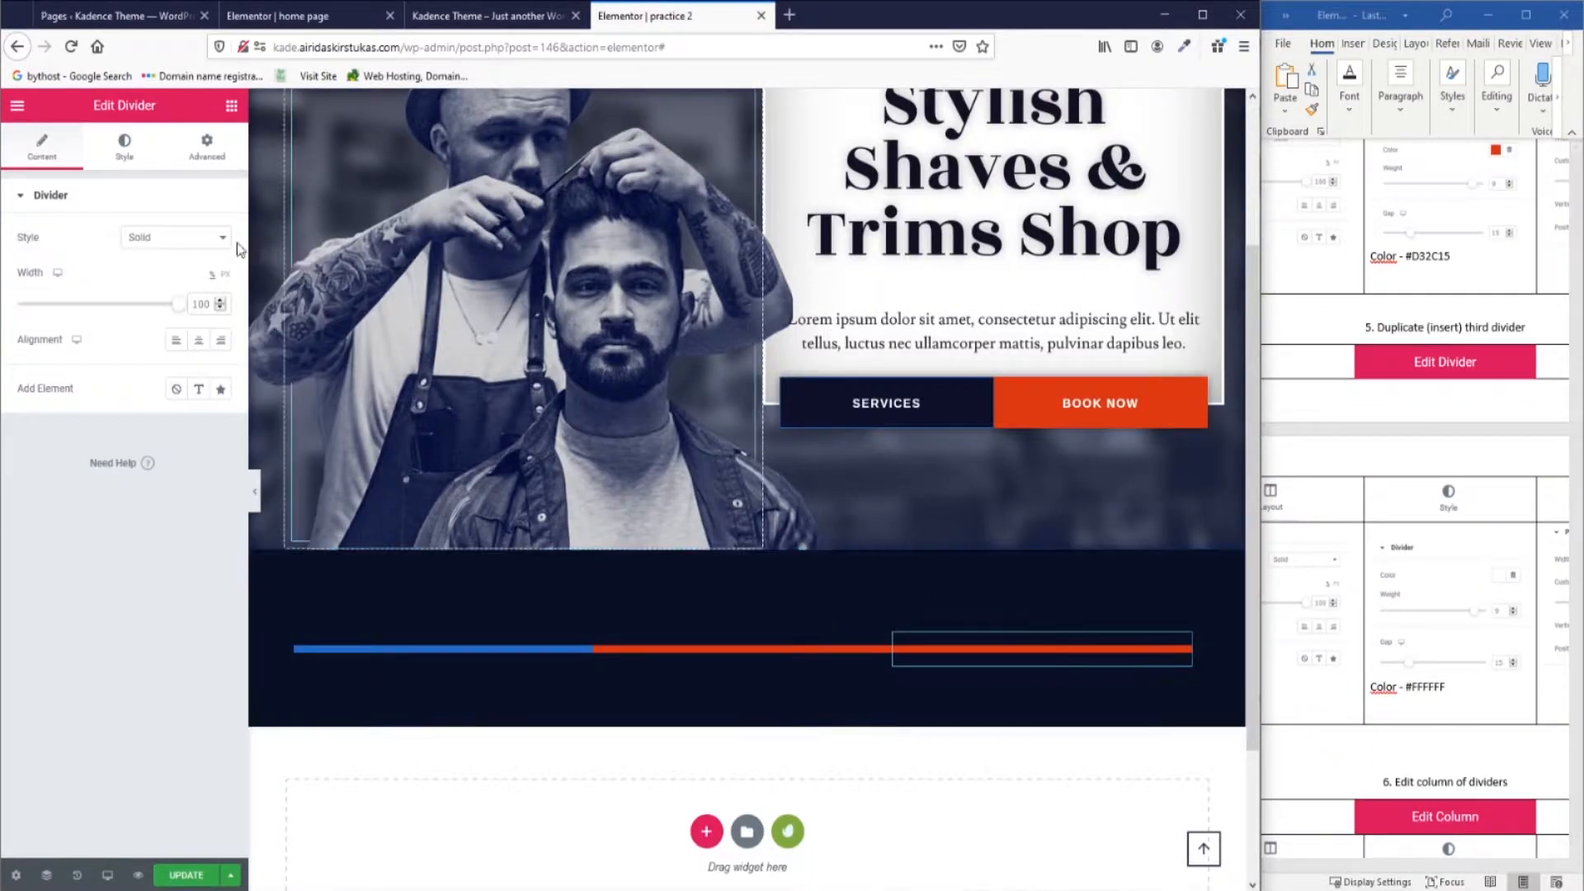
{"action": "left_click", "coordinate": [124, 149]}
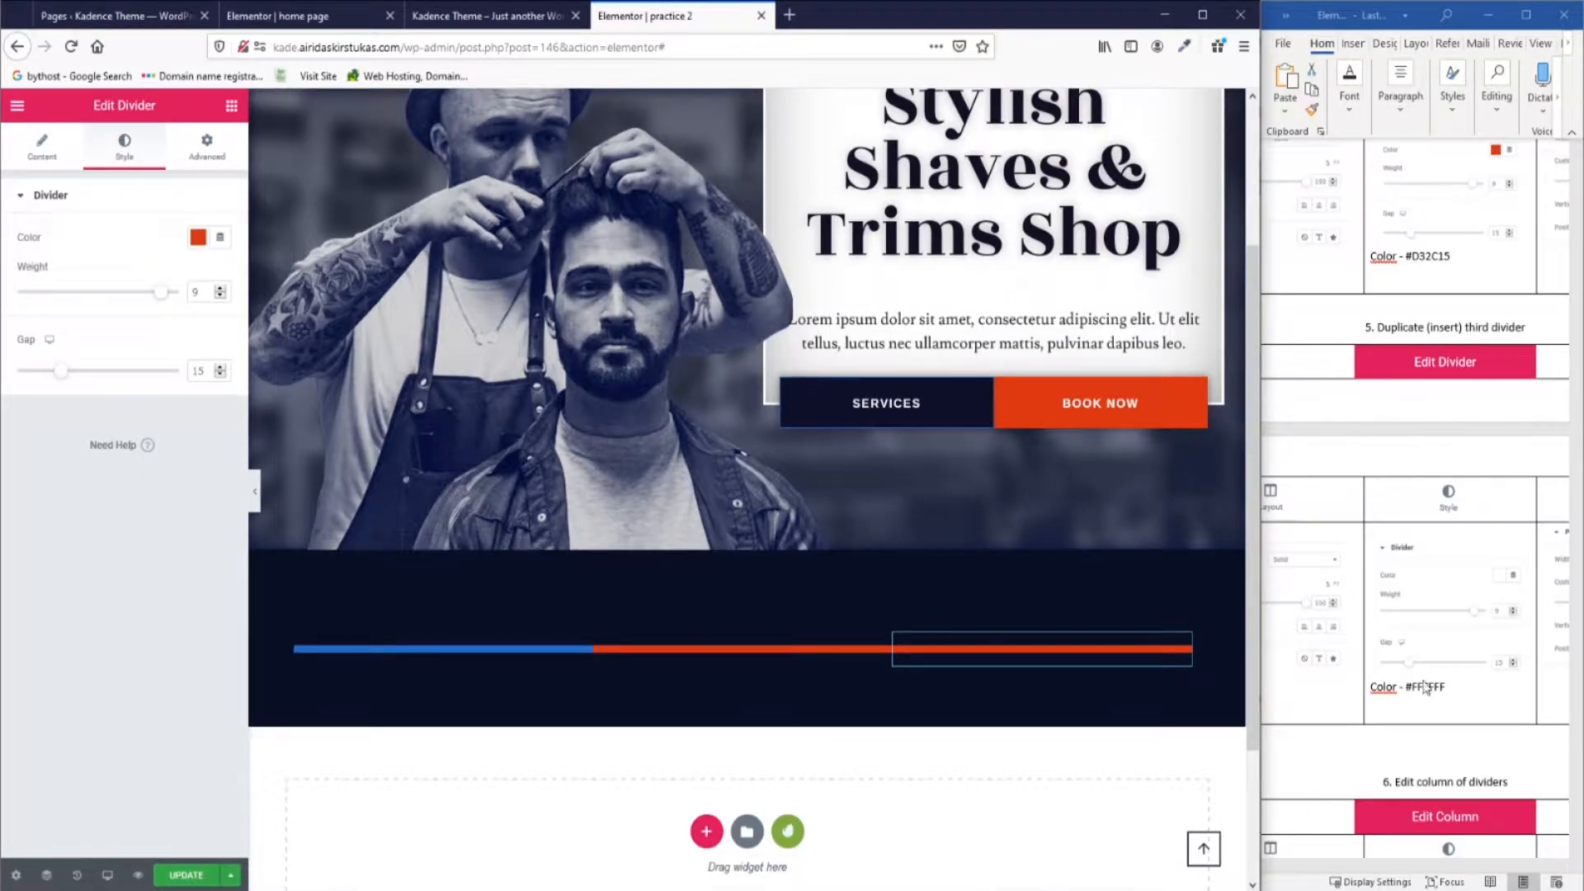
{"action": "left_click_drag", "start_coordinate": [1342, 866], "coordinate": [1396, 881]}
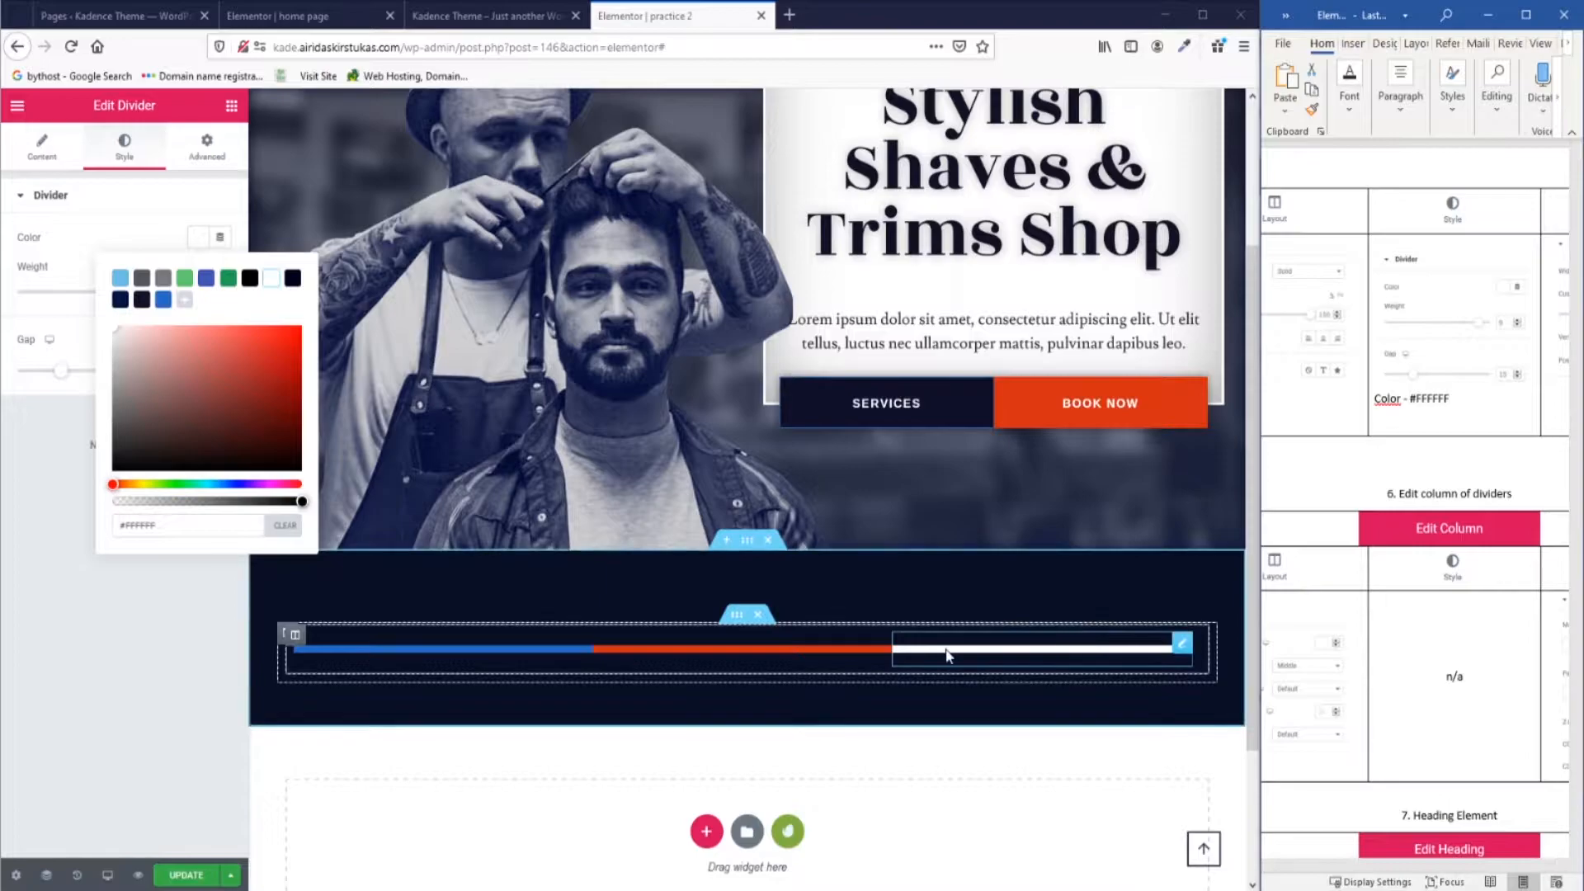
Vertically centre the content of the dividers' column.
{"action": "left_click", "coordinate": [296, 636]}
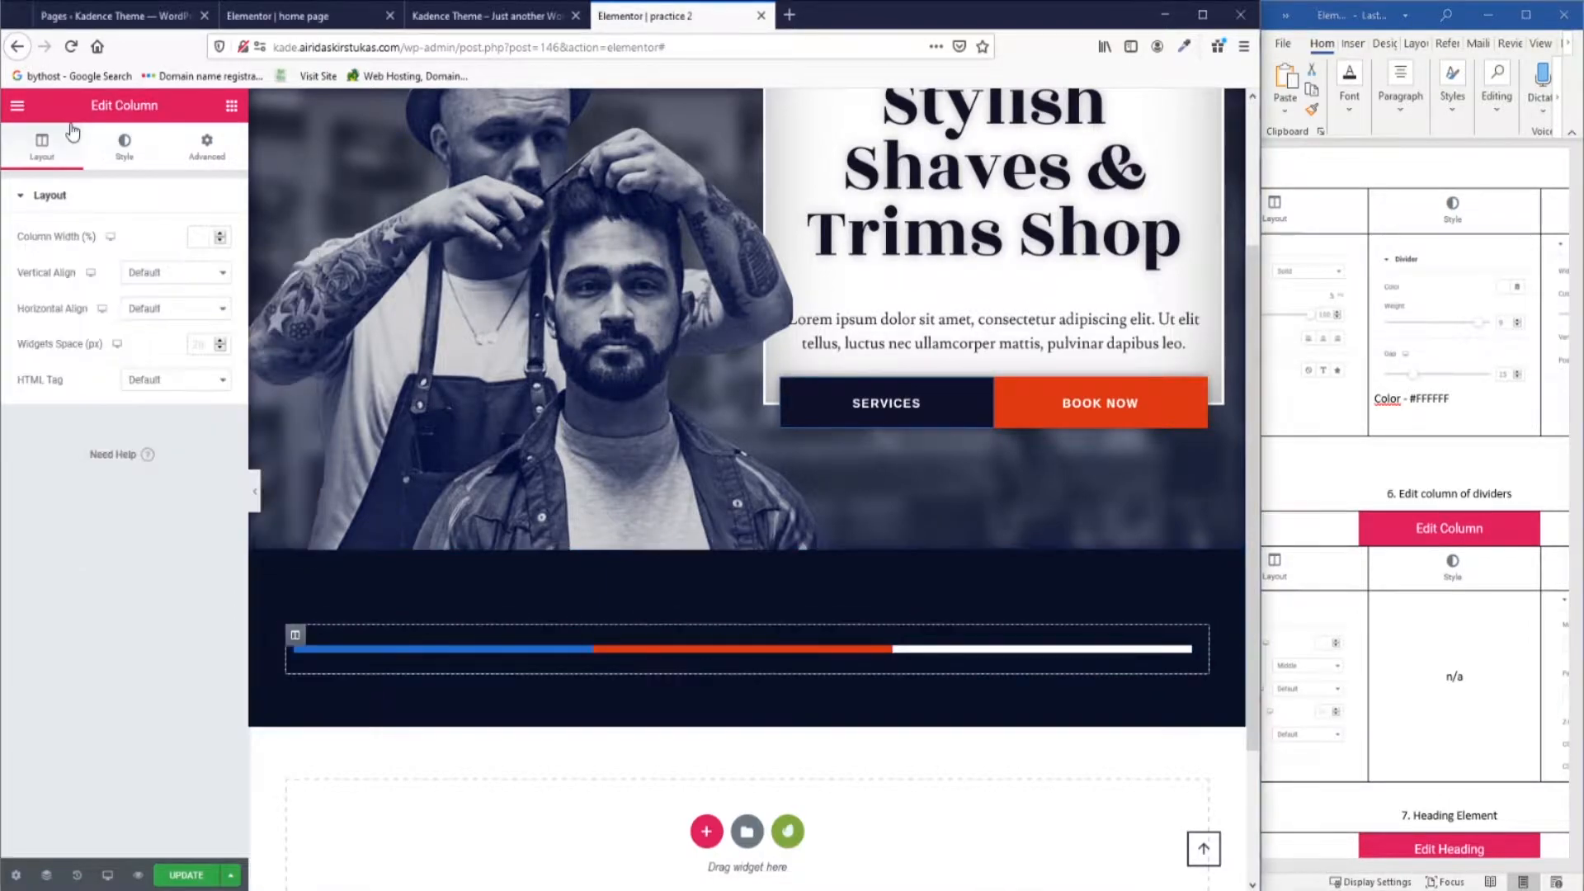
{"action": "scroll", "coordinate": [1514, 767], "scroll_direction": "left", "scroll_amount": 3}
{"action": "left_click", "coordinate": [198, 272]}
{"action": "left_click", "coordinate": [198, 333]}
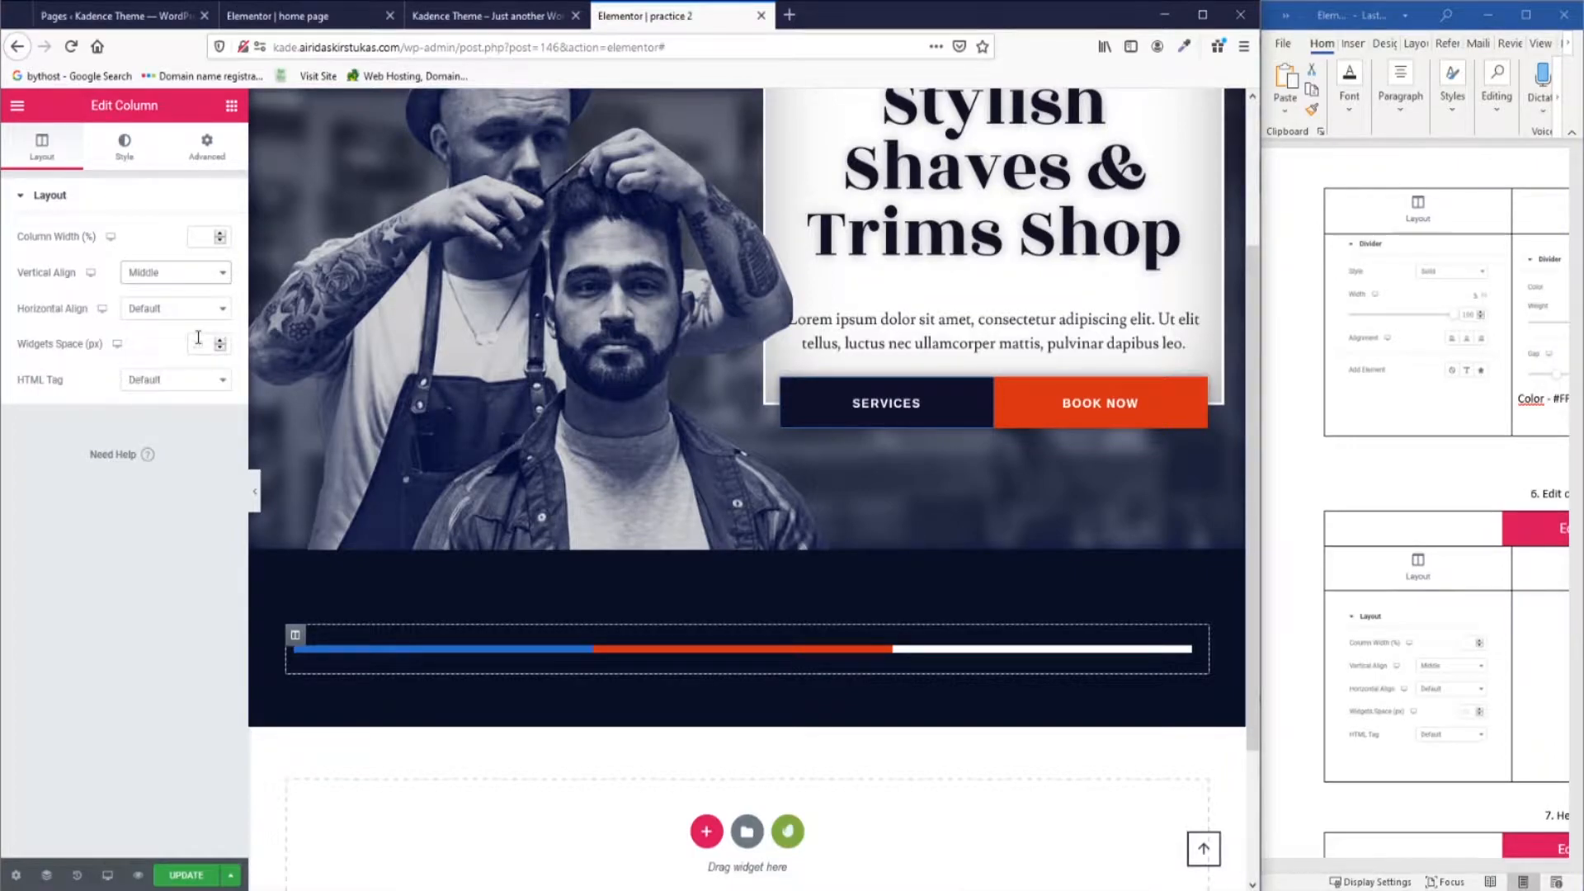
{"action": "scroll", "coordinate": [1418, 660], "scroll_direction": "right", "scroll_amount": 3}
Set the column's right margin to 75 and compare with the reference tricolour bar.
{"action": "left_click", "coordinate": [206, 146]}
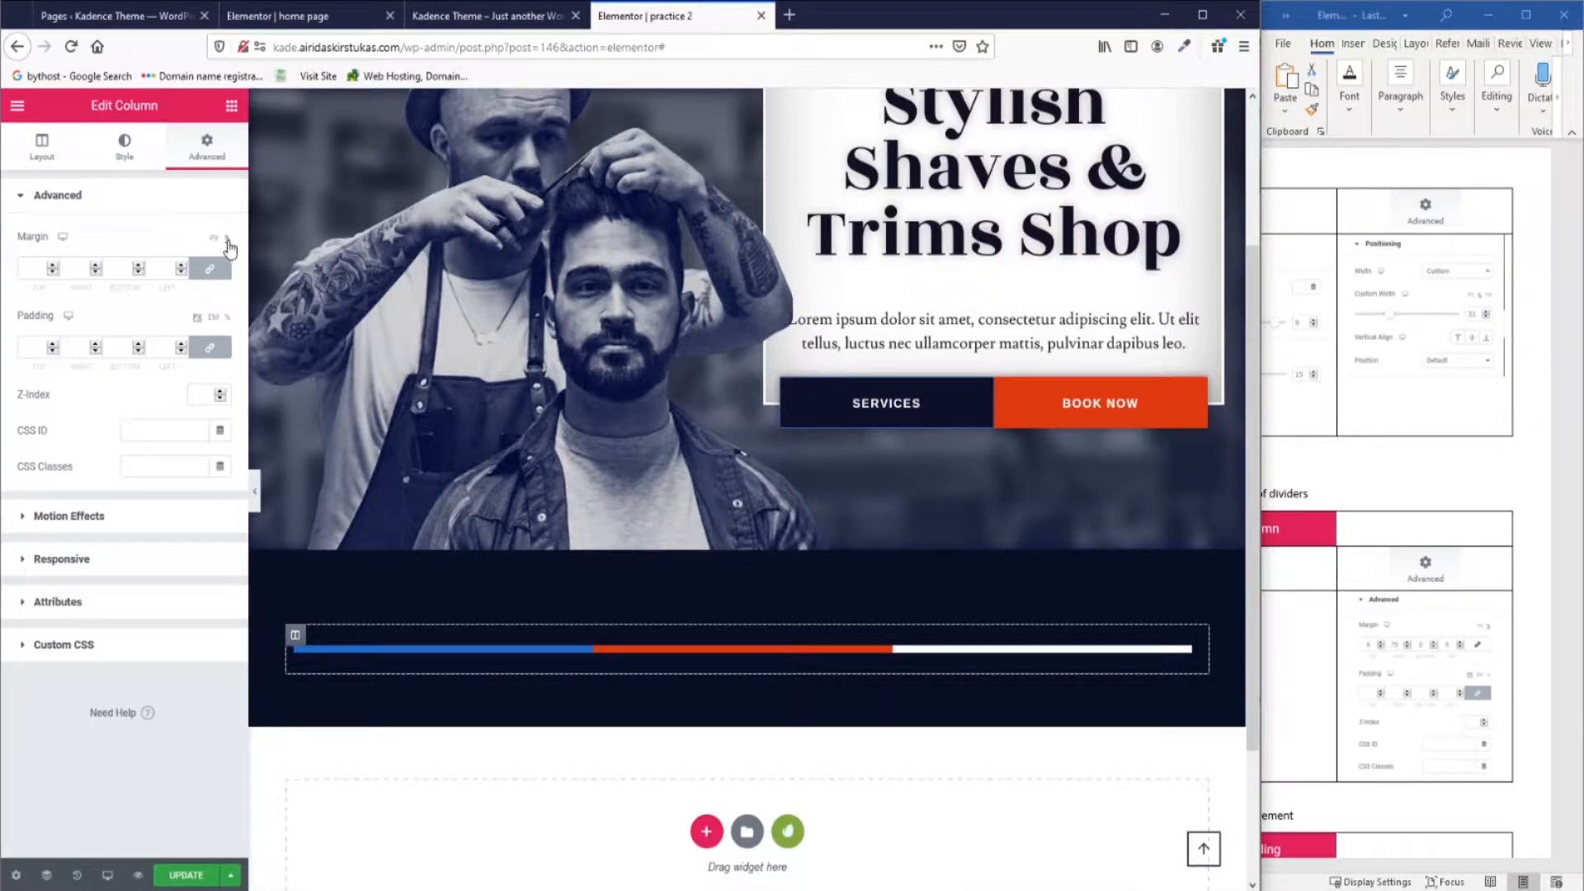
{"action": "left_click", "coordinate": [210, 268]}
{"action": "type", "text": "75"}
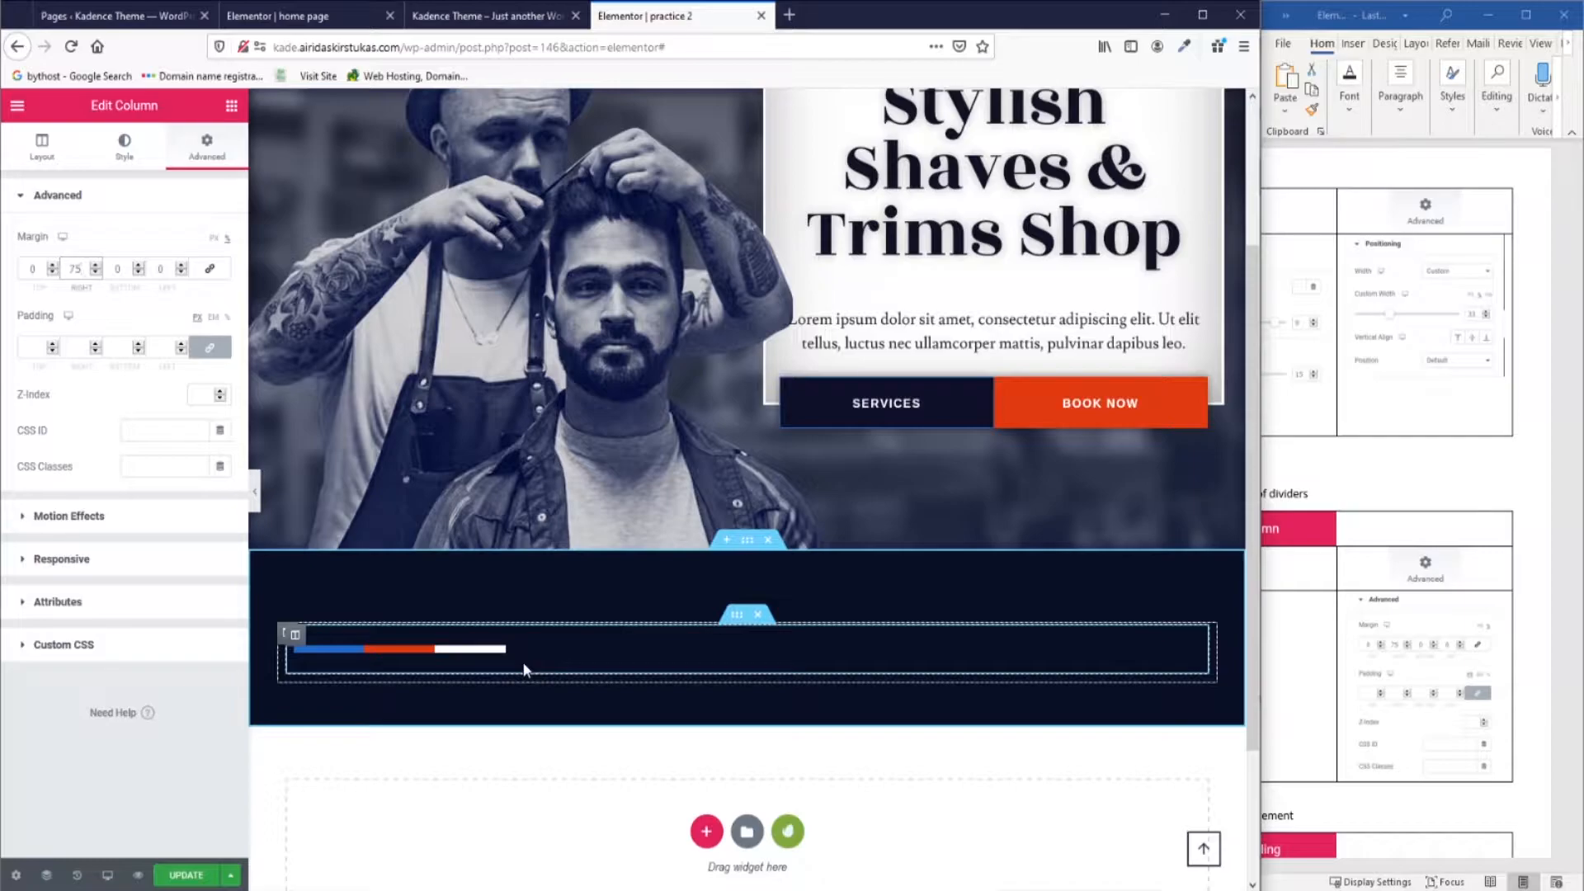
{"action": "scroll", "coordinate": [524, 668], "scroll_direction": "down", "scroll_amount": 1}
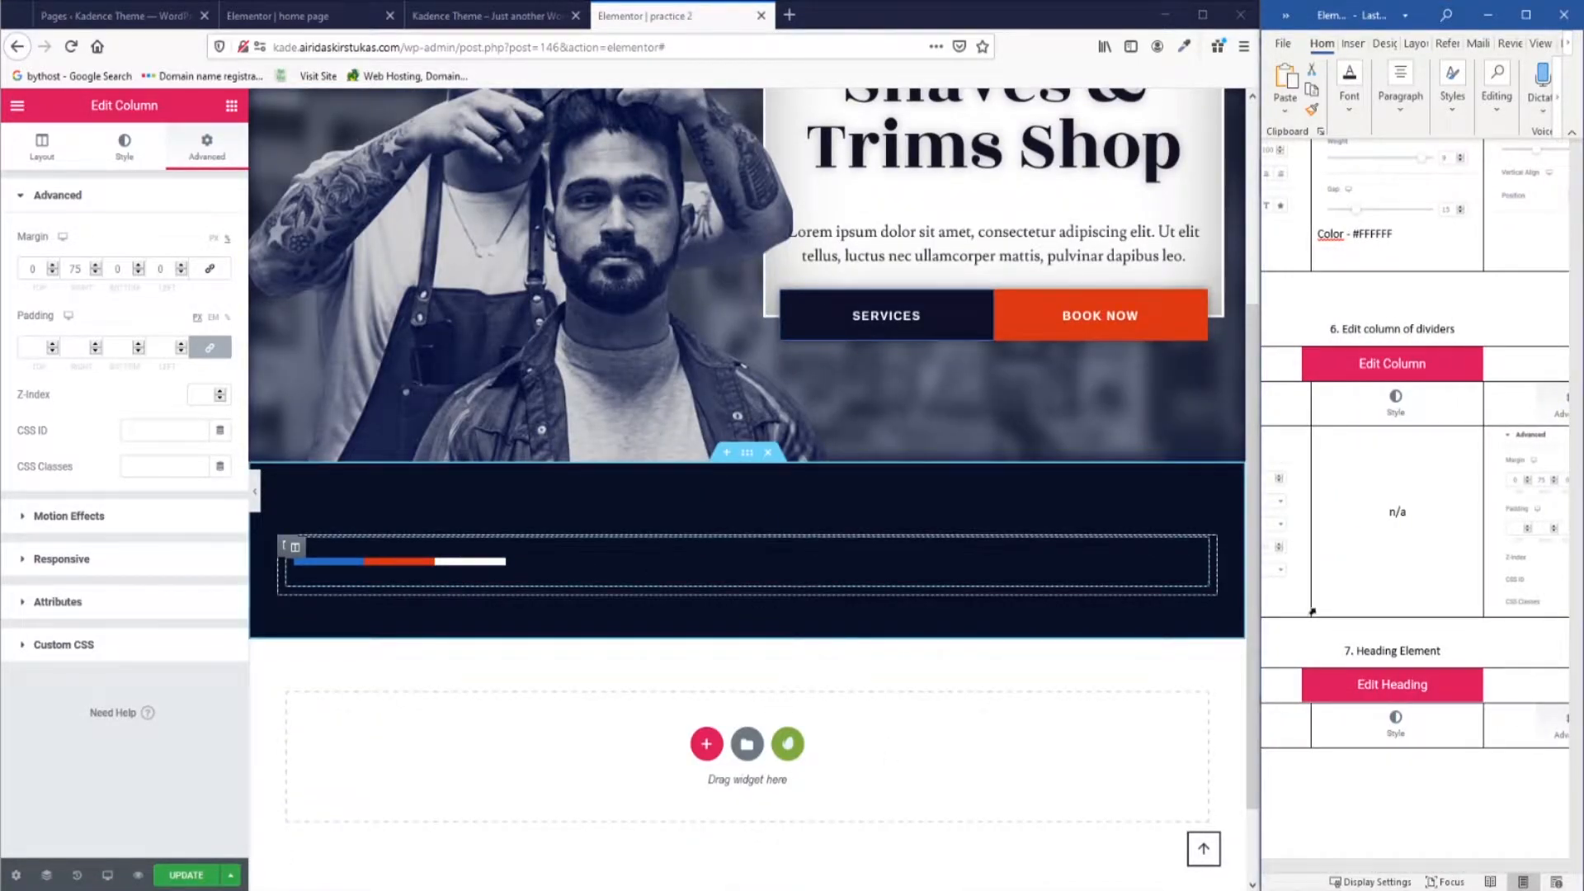
{"action": "left_click", "coordinate": [477, 12]}
{"action": "scroll", "coordinate": [512, 384], "scroll_direction": "up", "scroll_amount": 10}
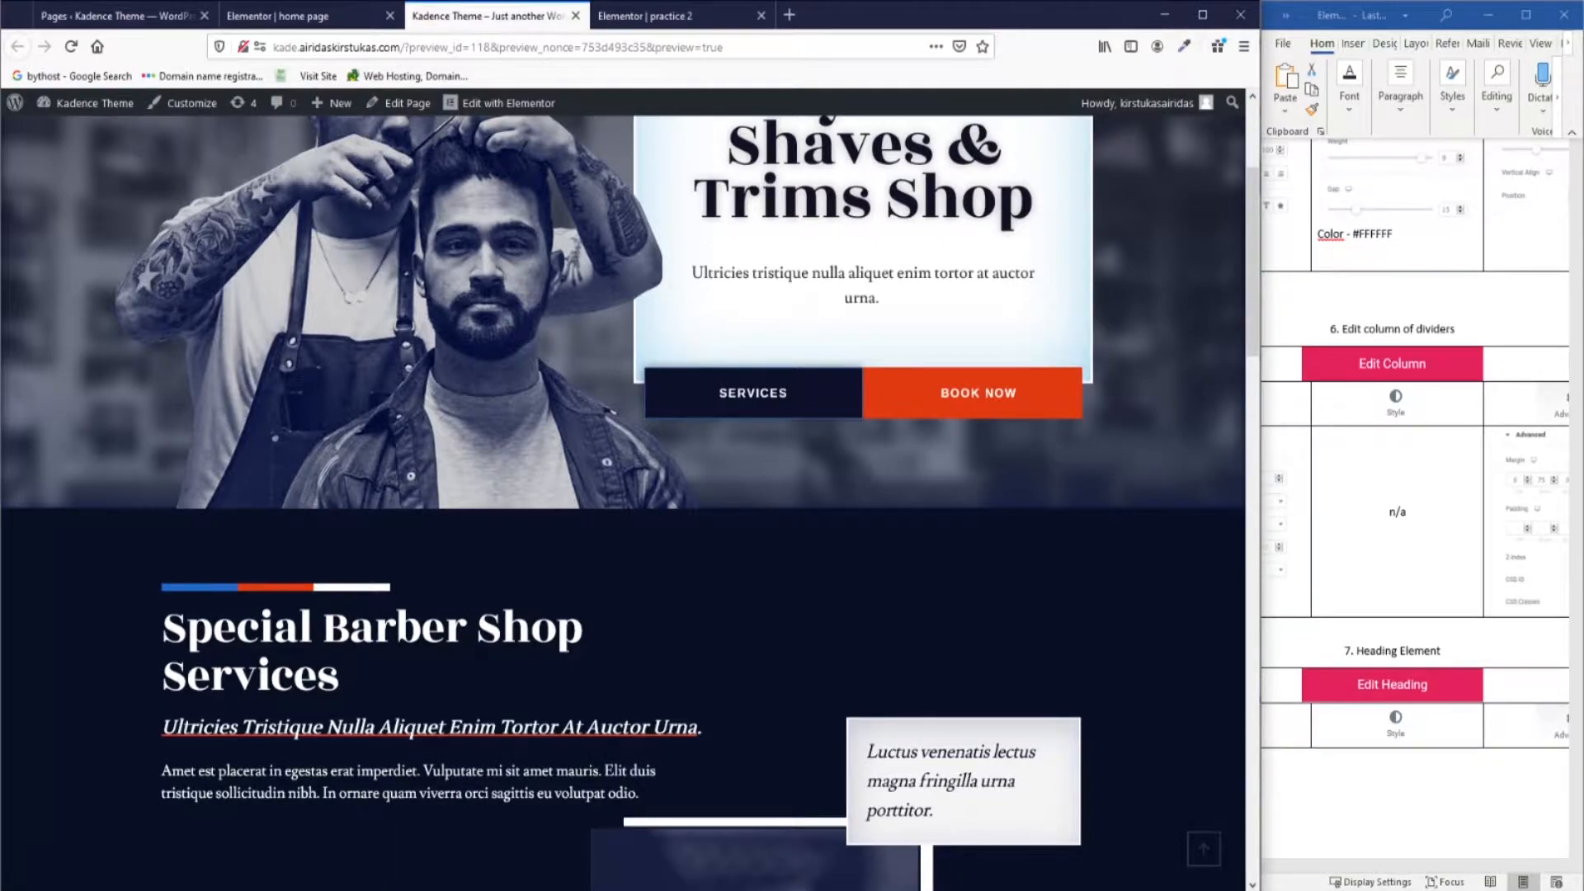
Add a heading under the divider bar, copying the 'special barber shop services' title from the home page.
{"action": "left_click", "coordinate": [643, 15]}
{"action": "left_click_drag", "start_coordinate": [184, 266], "coordinate": [505, 582]}
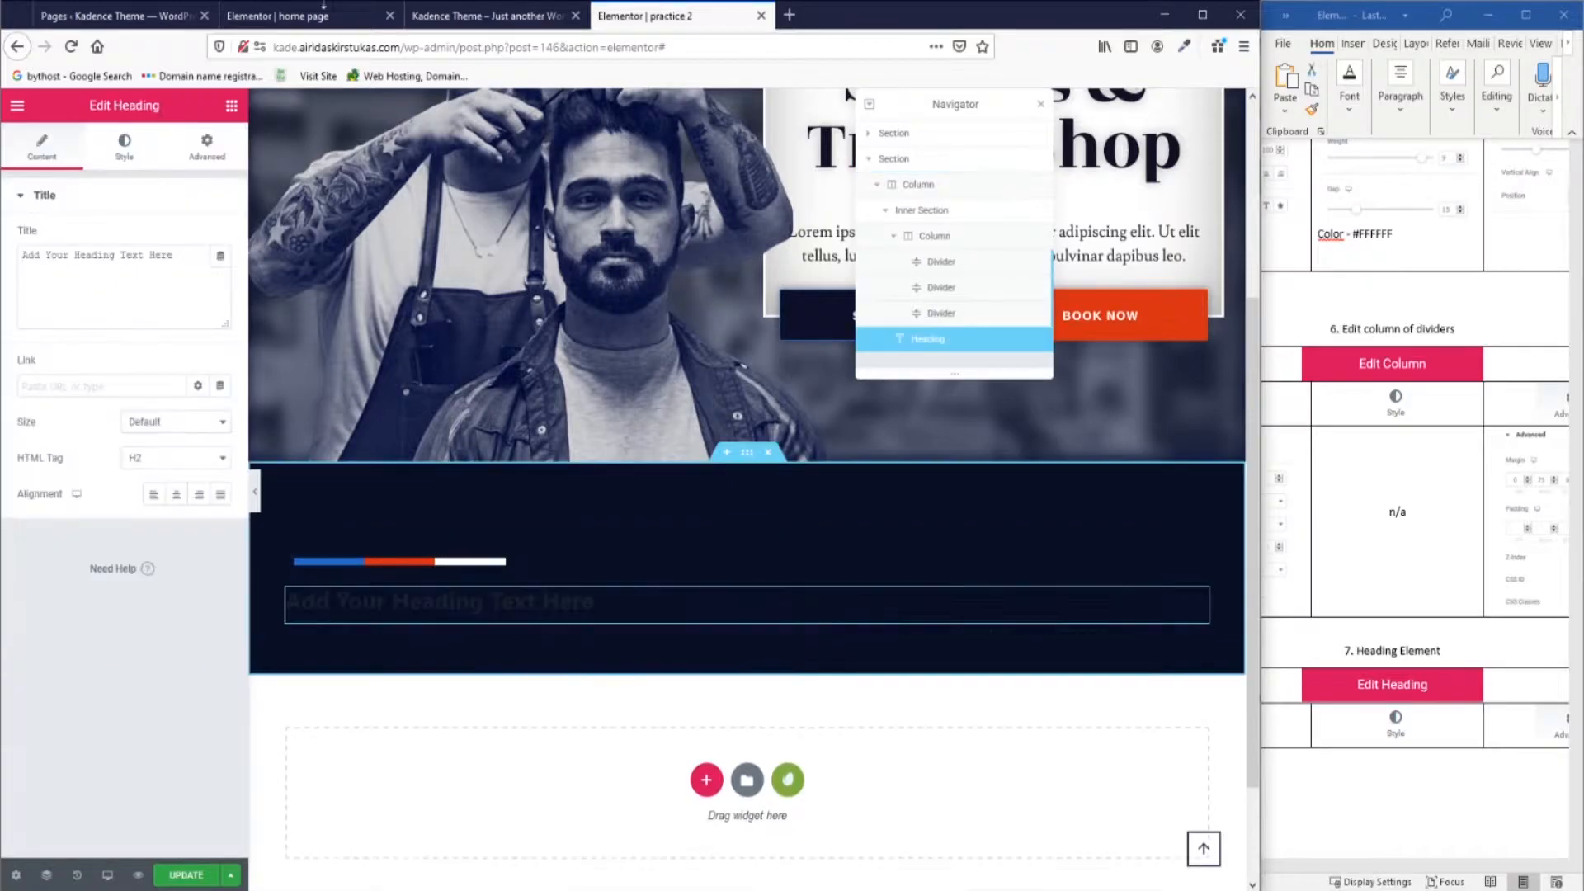
{"action": "left_click", "coordinate": [302, 16]}
{"action": "left_click", "coordinate": [363, 432]}
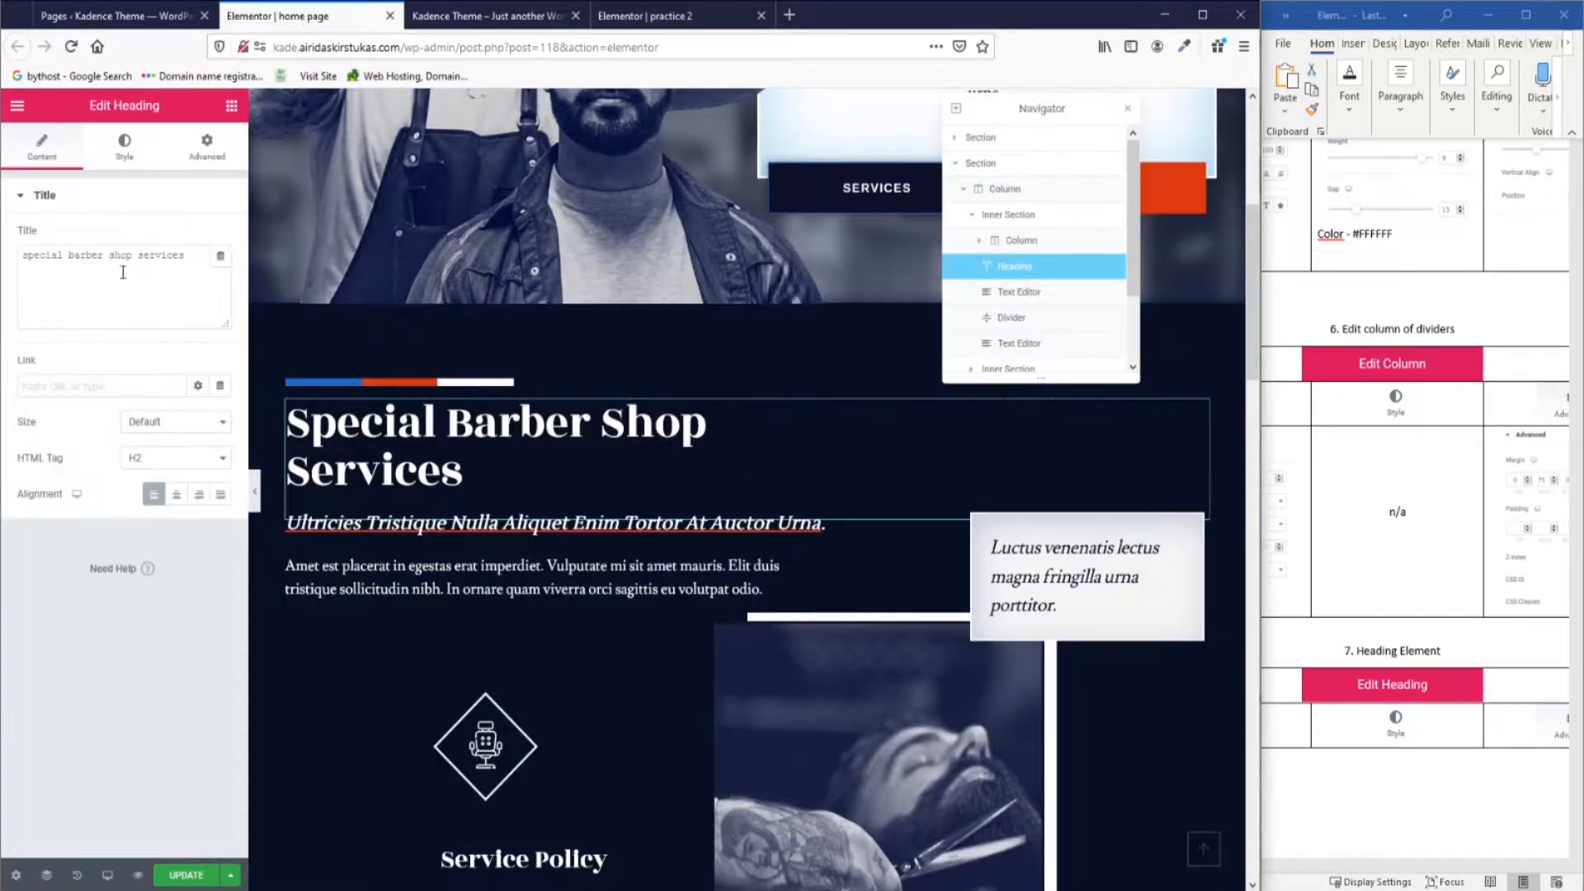
{"action": "left_click_drag", "start_coordinate": [192, 258], "coordinate": [21, 256]}
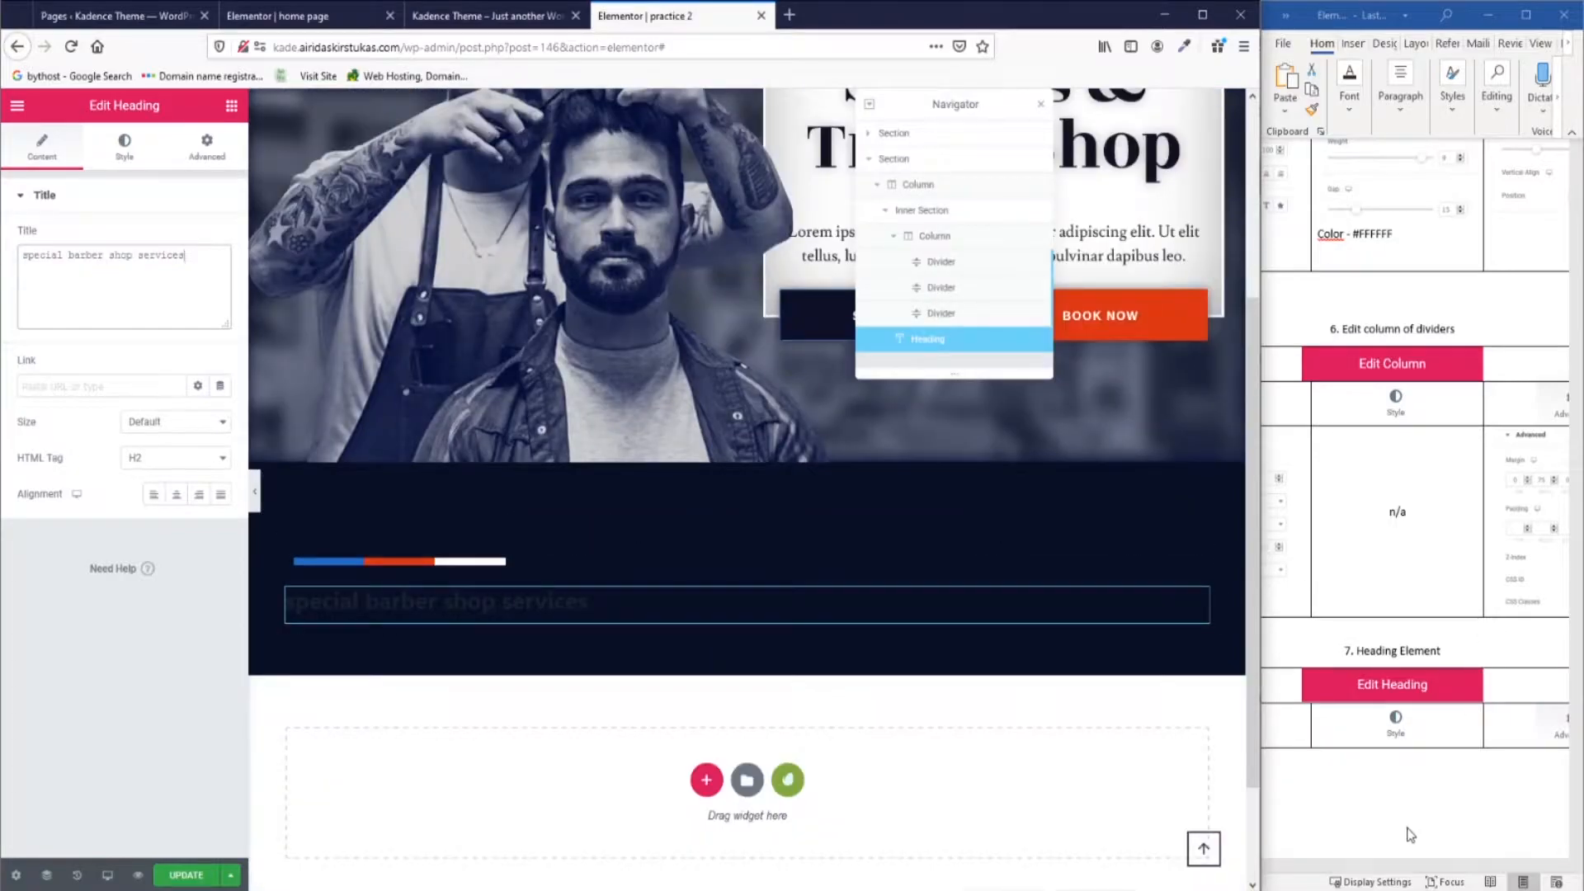
{"action": "left_click", "coordinate": [1393, 868]}
{"action": "left_click_drag", "start_coordinate": [1407, 869], "coordinate": [1374, 882]}
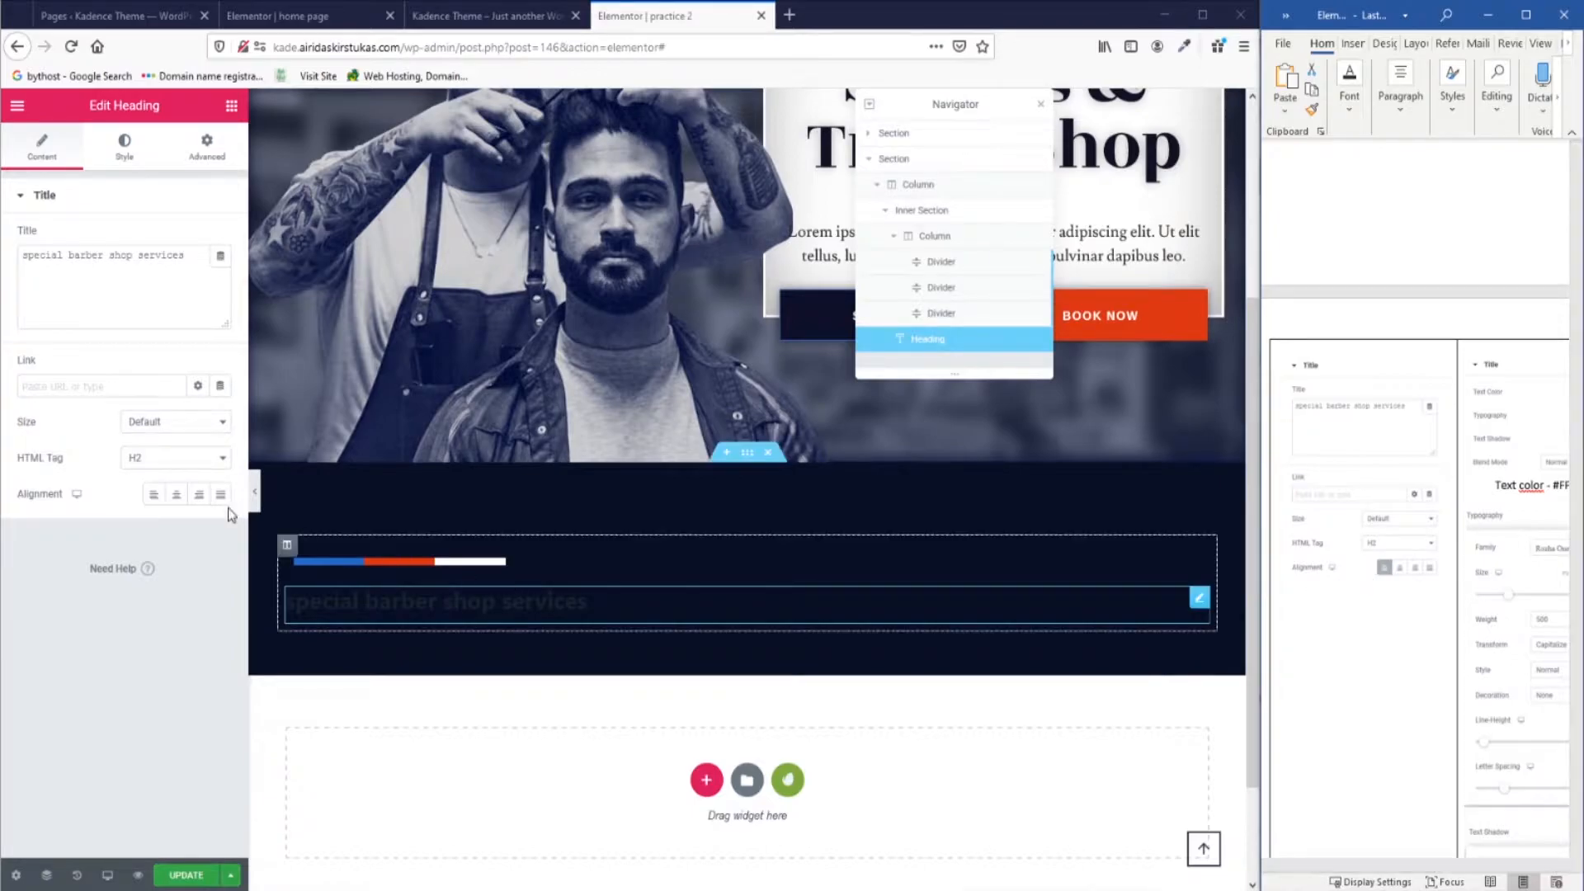
Left-align the new heading.
{"action": "left_click", "coordinate": [155, 494]}
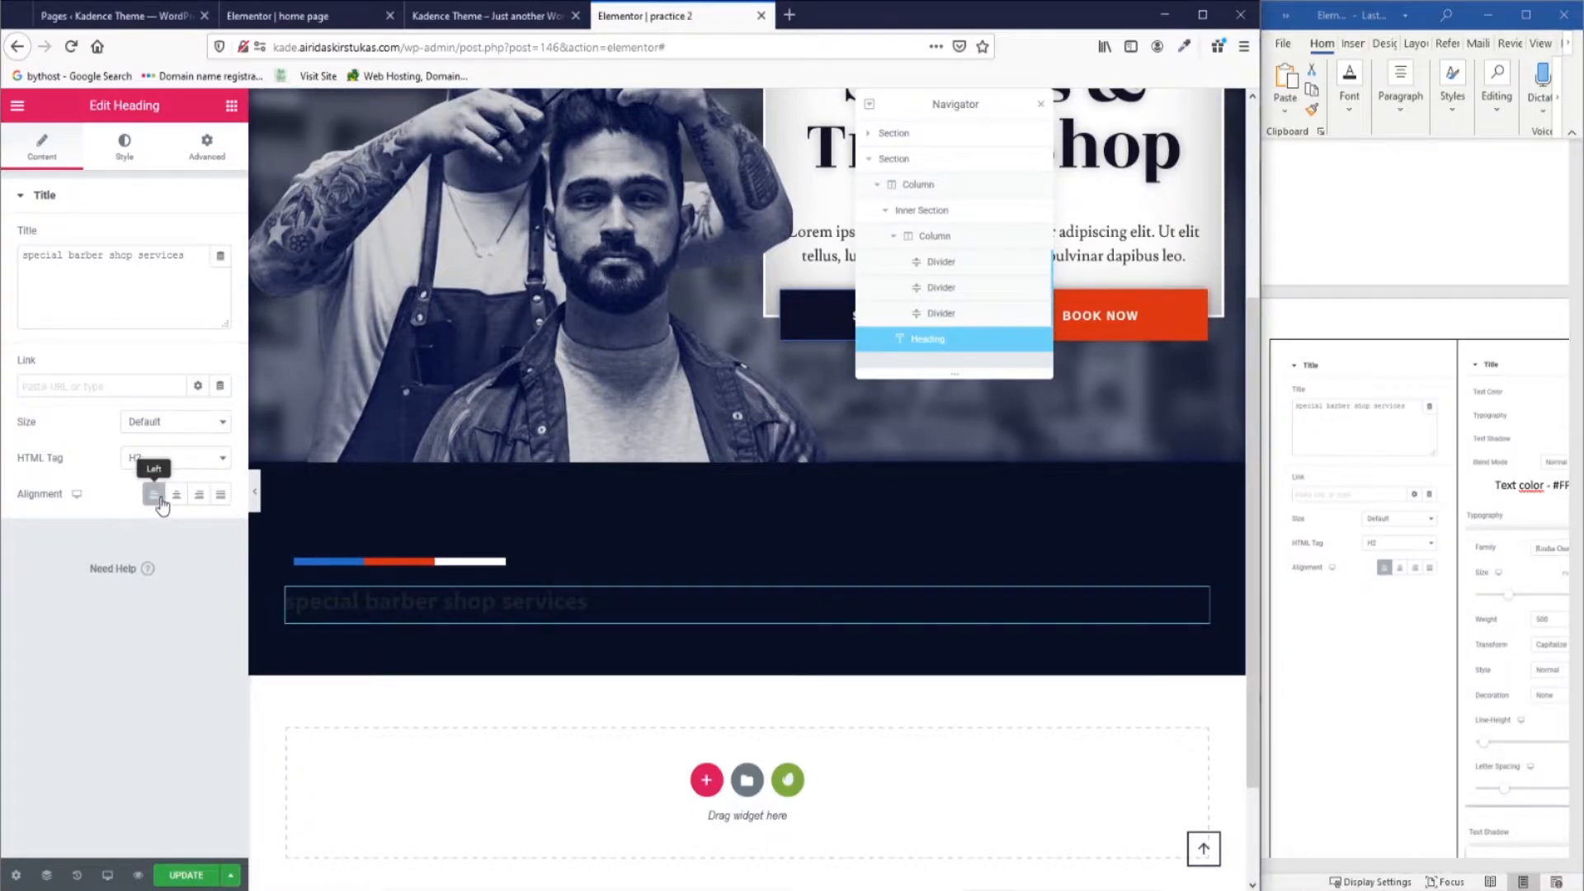
{"action": "left_click", "coordinate": [1361, 870]}
{"action": "scroll", "coordinate": [1361, 870], "scroll_direction": "right", "scroll_amount": 5}
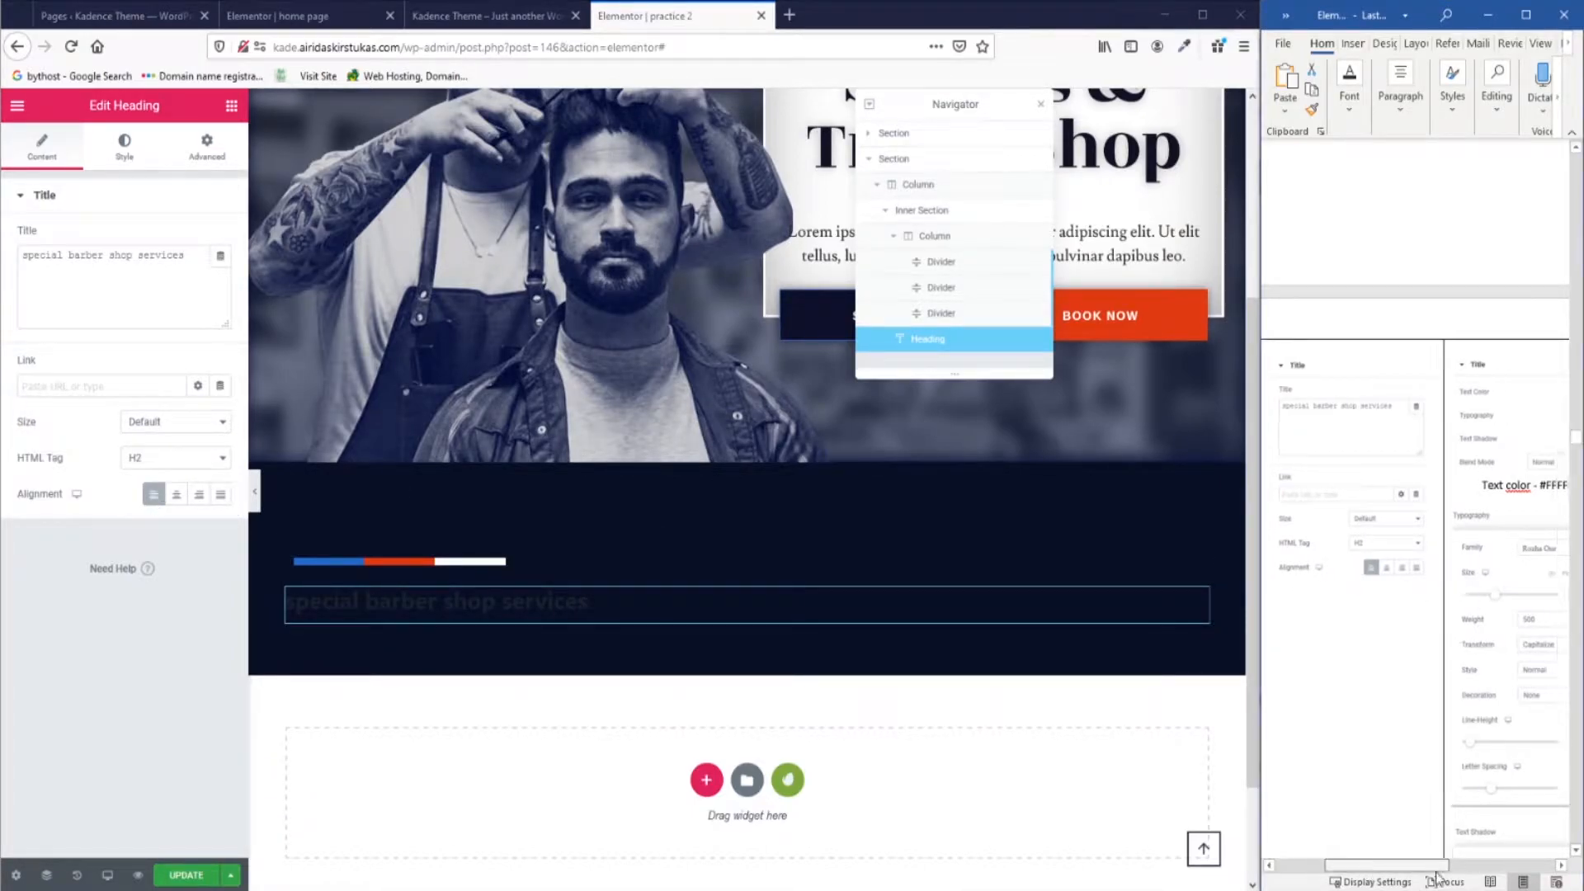
Make the heading text white.
{"action": "left_click", "coordinate": [124, 150]}
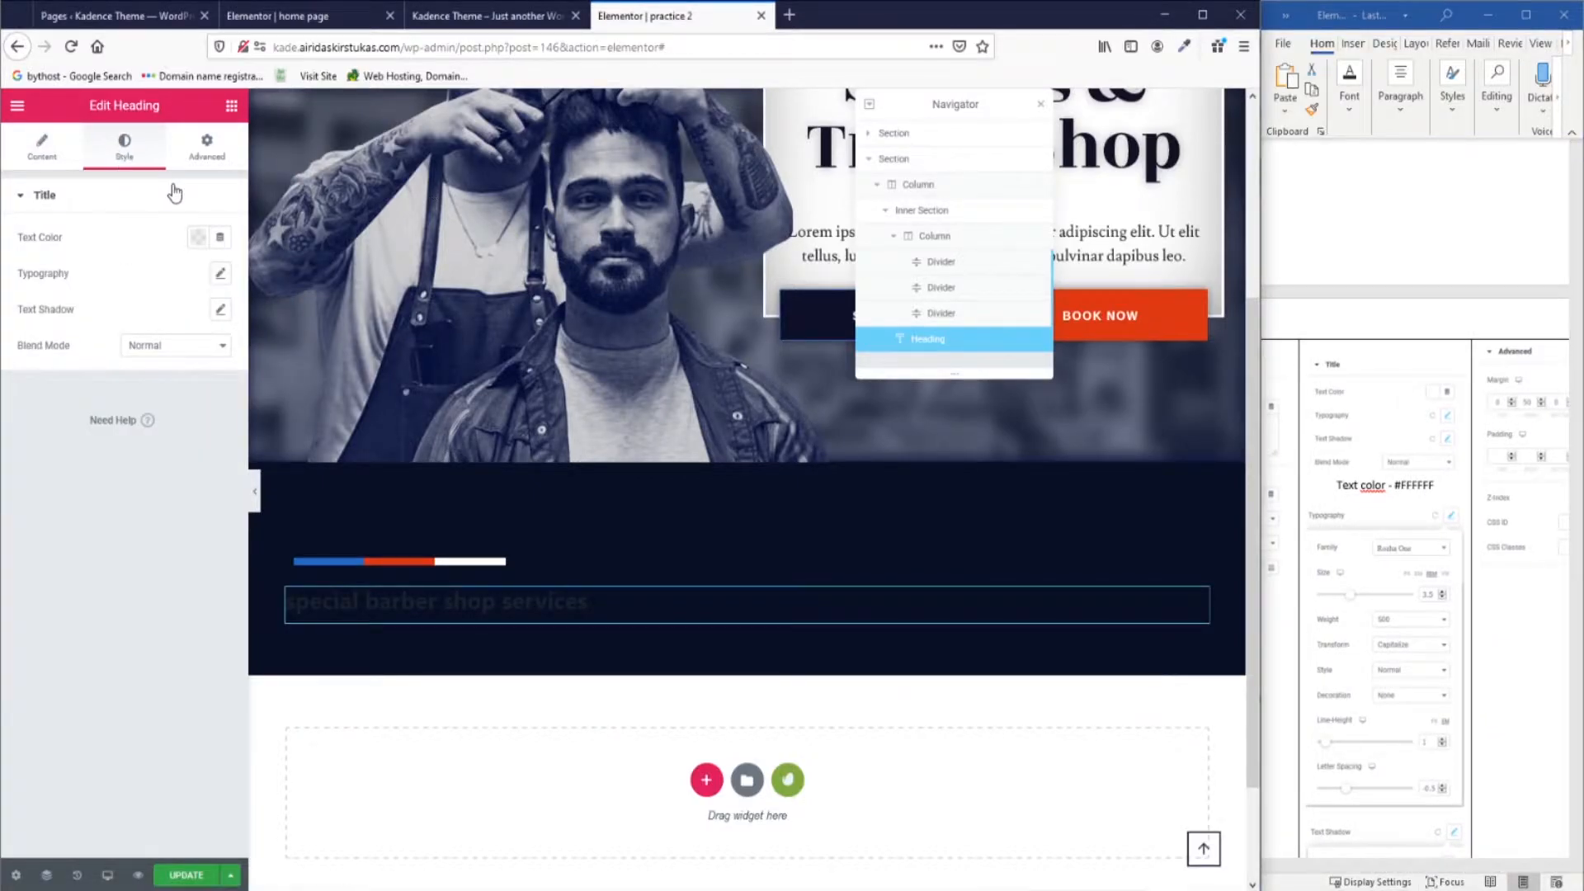
{"action": "left_click", "coordinate": [196, 238]}
{"action": "left_click", "coordinate": [272, 281]}
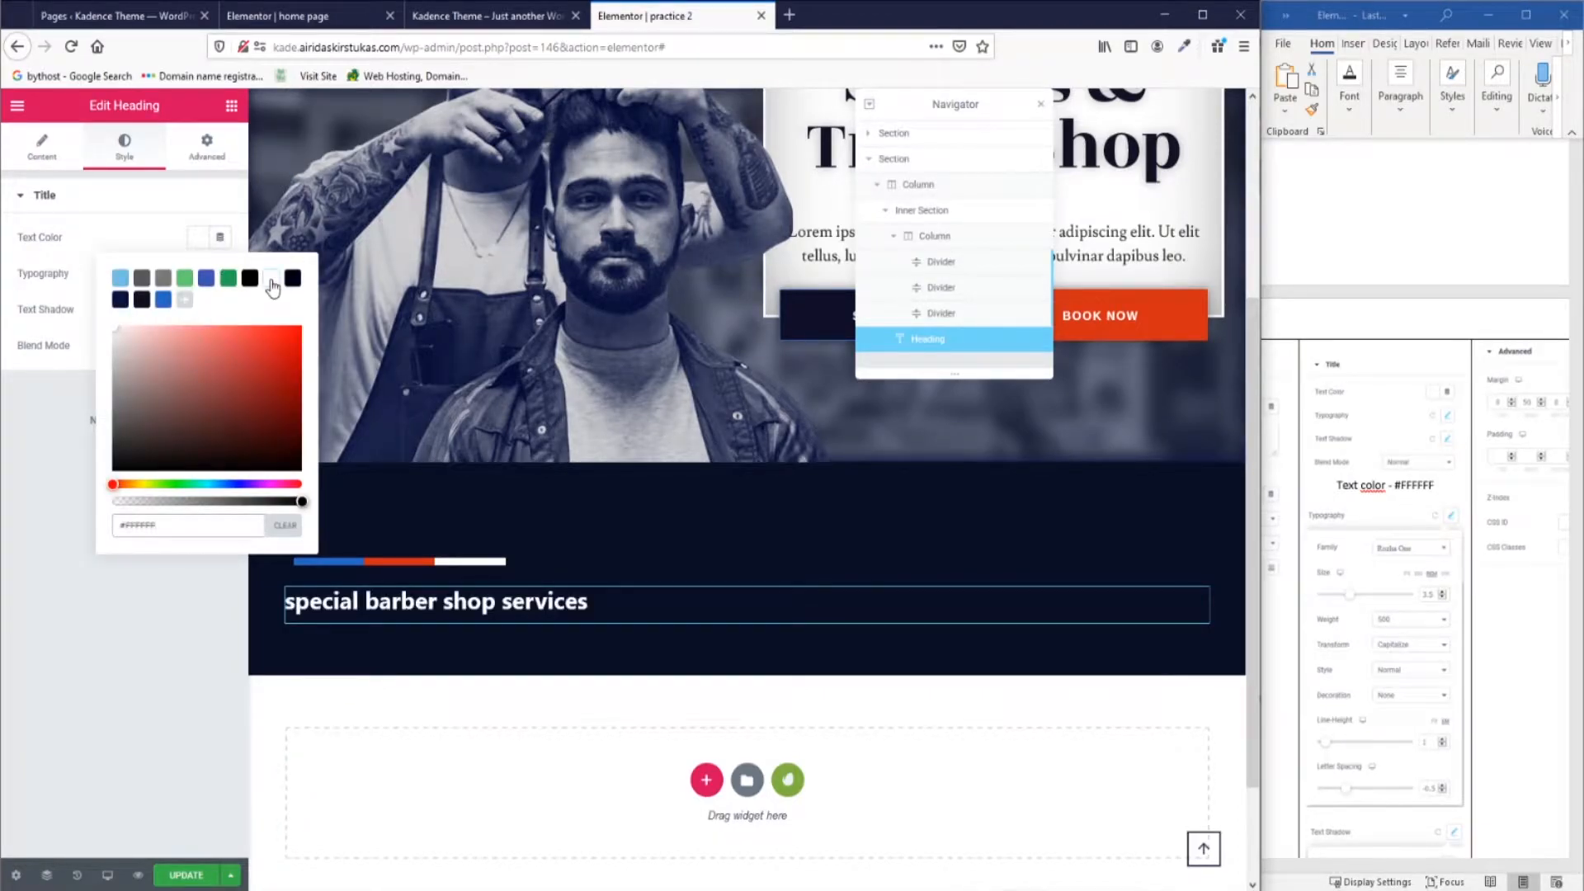
{"action": "left_click", "coordinate": [174, 241]}
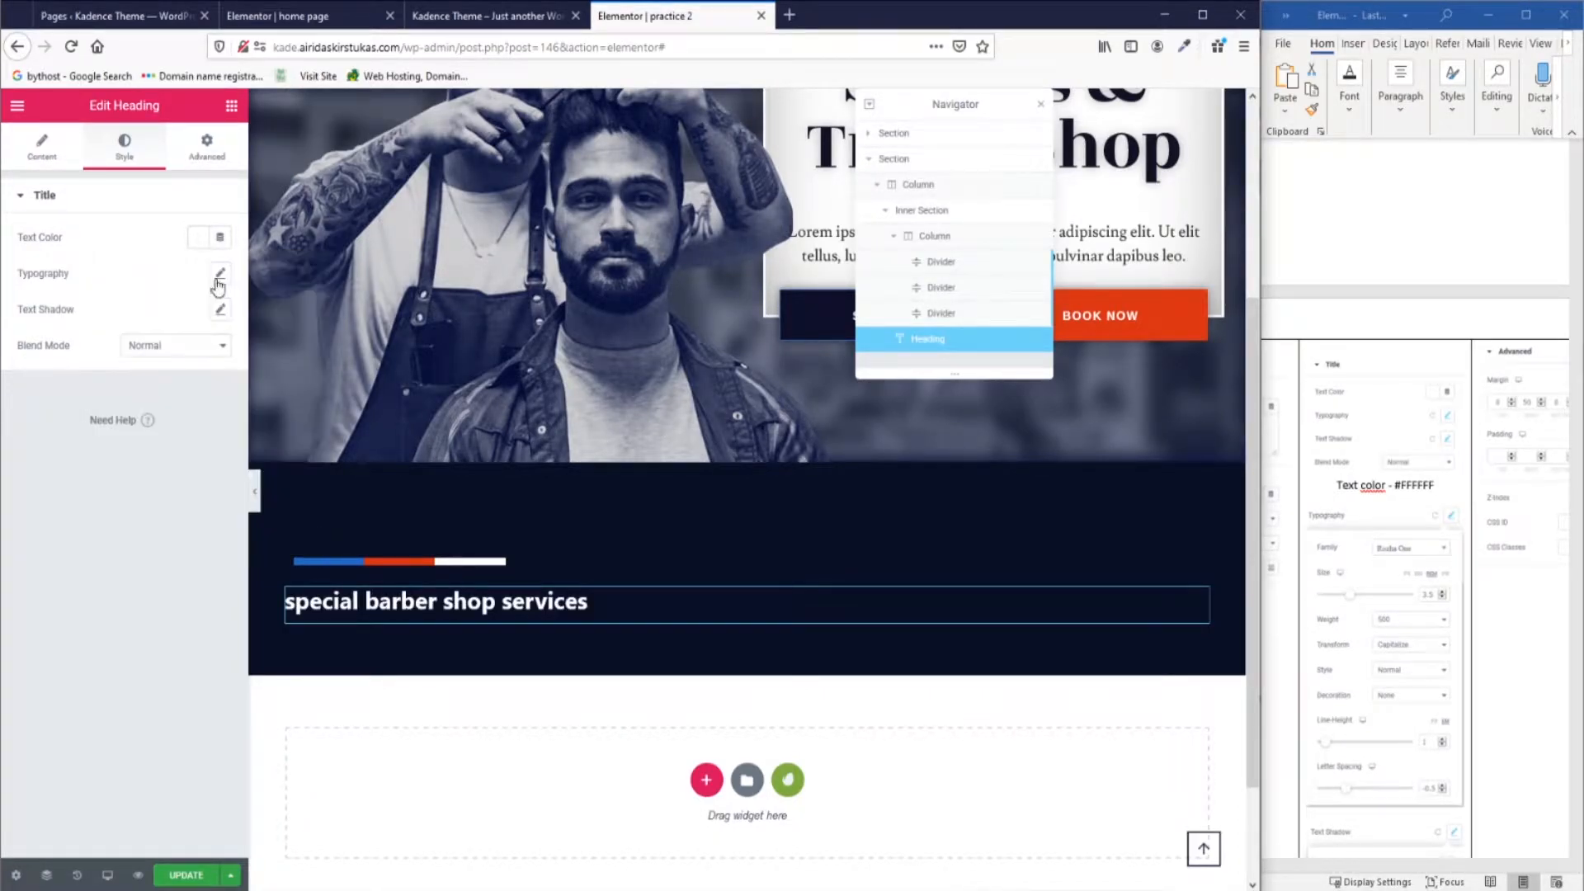
Set the heading font to Rozha One at 3.5rem, weight 500.
{"action": "left_click", "coordinate": [221, 275]}
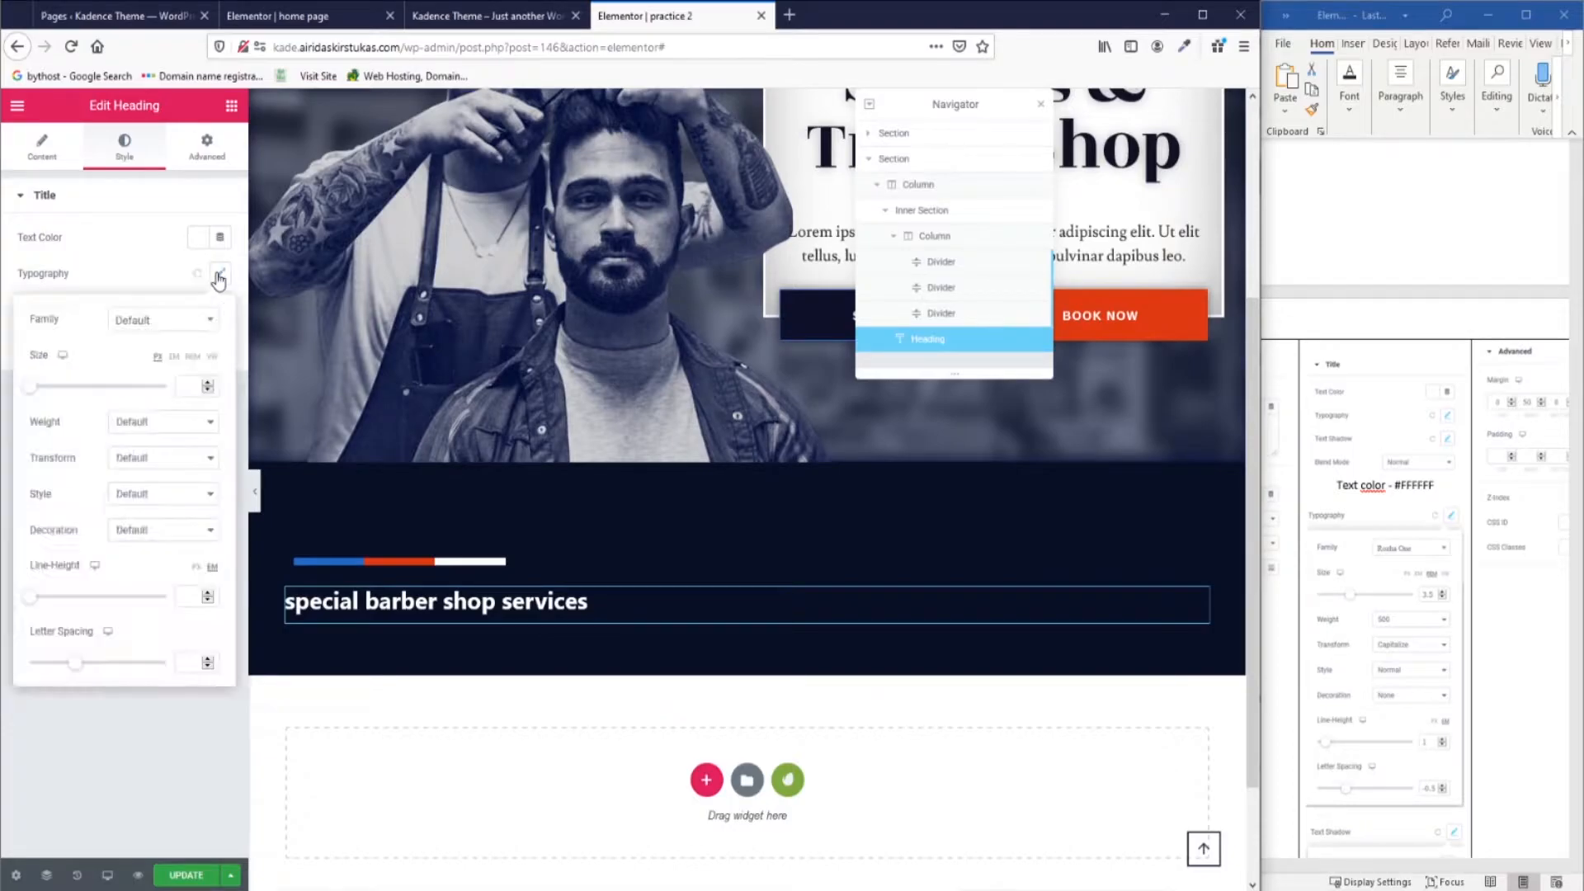
{"action": "left_click", "coordinate": [187, 319]}
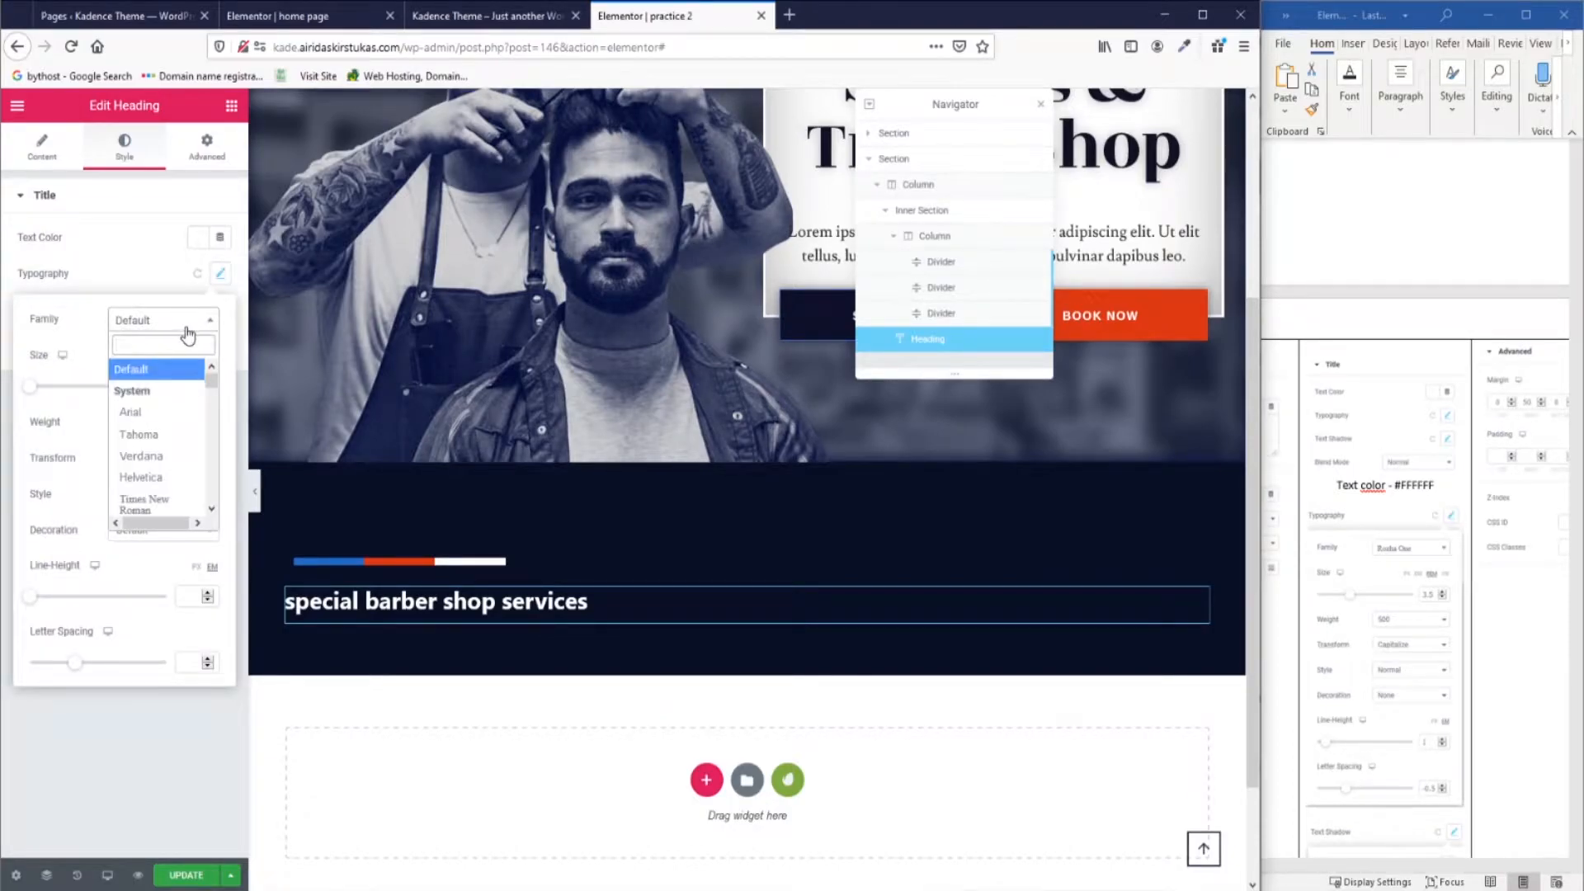
{"action": "type", "text": "Rozh"}
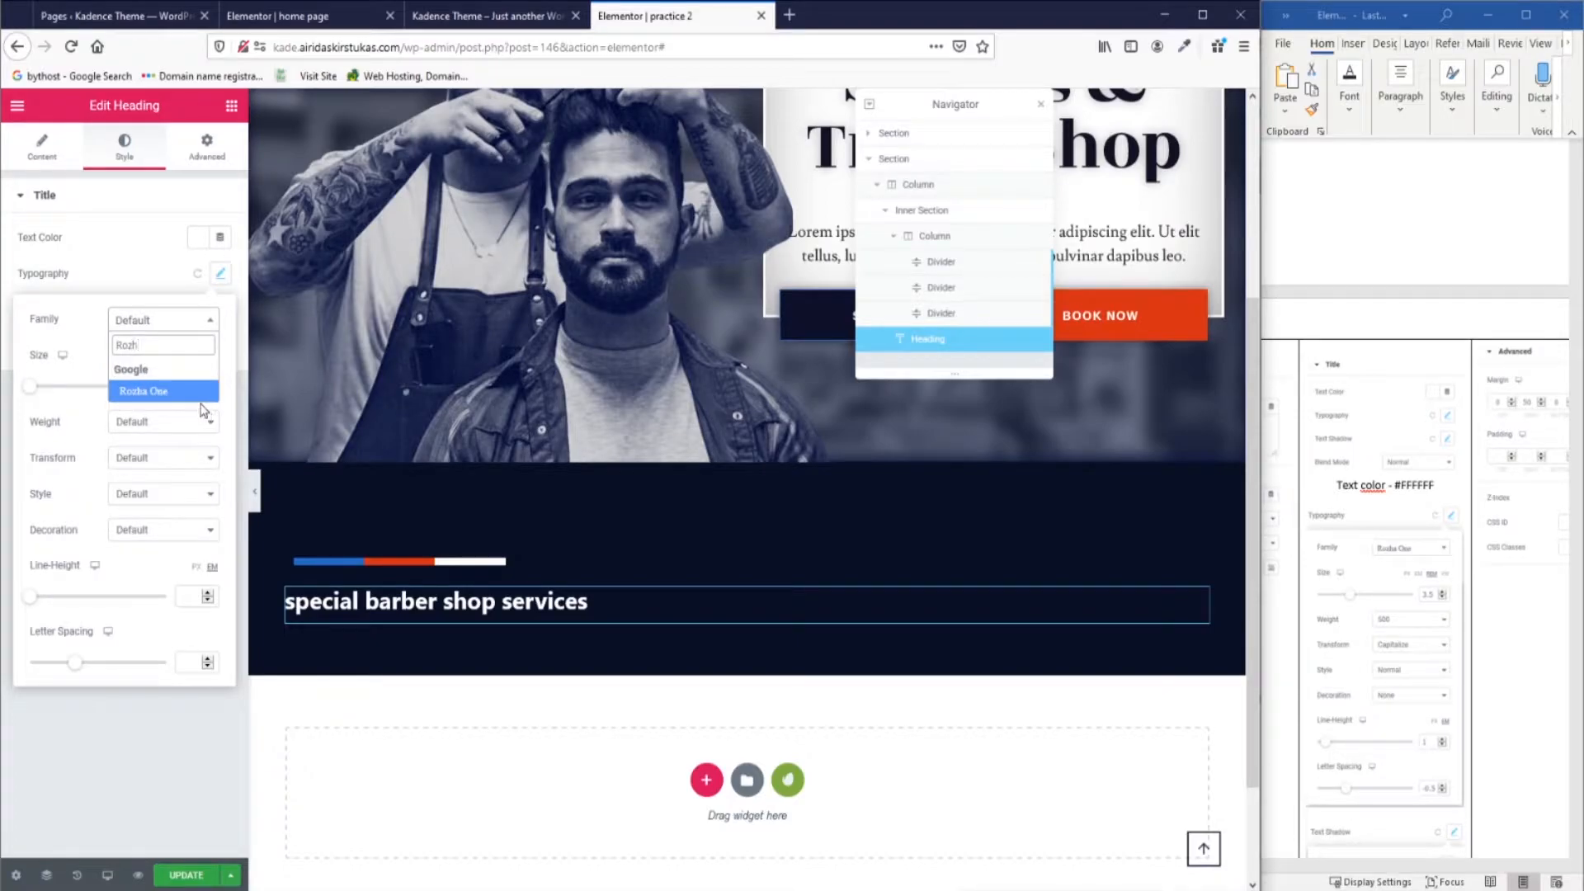
{"action": "left_click", "coordinate": [178, 389]}
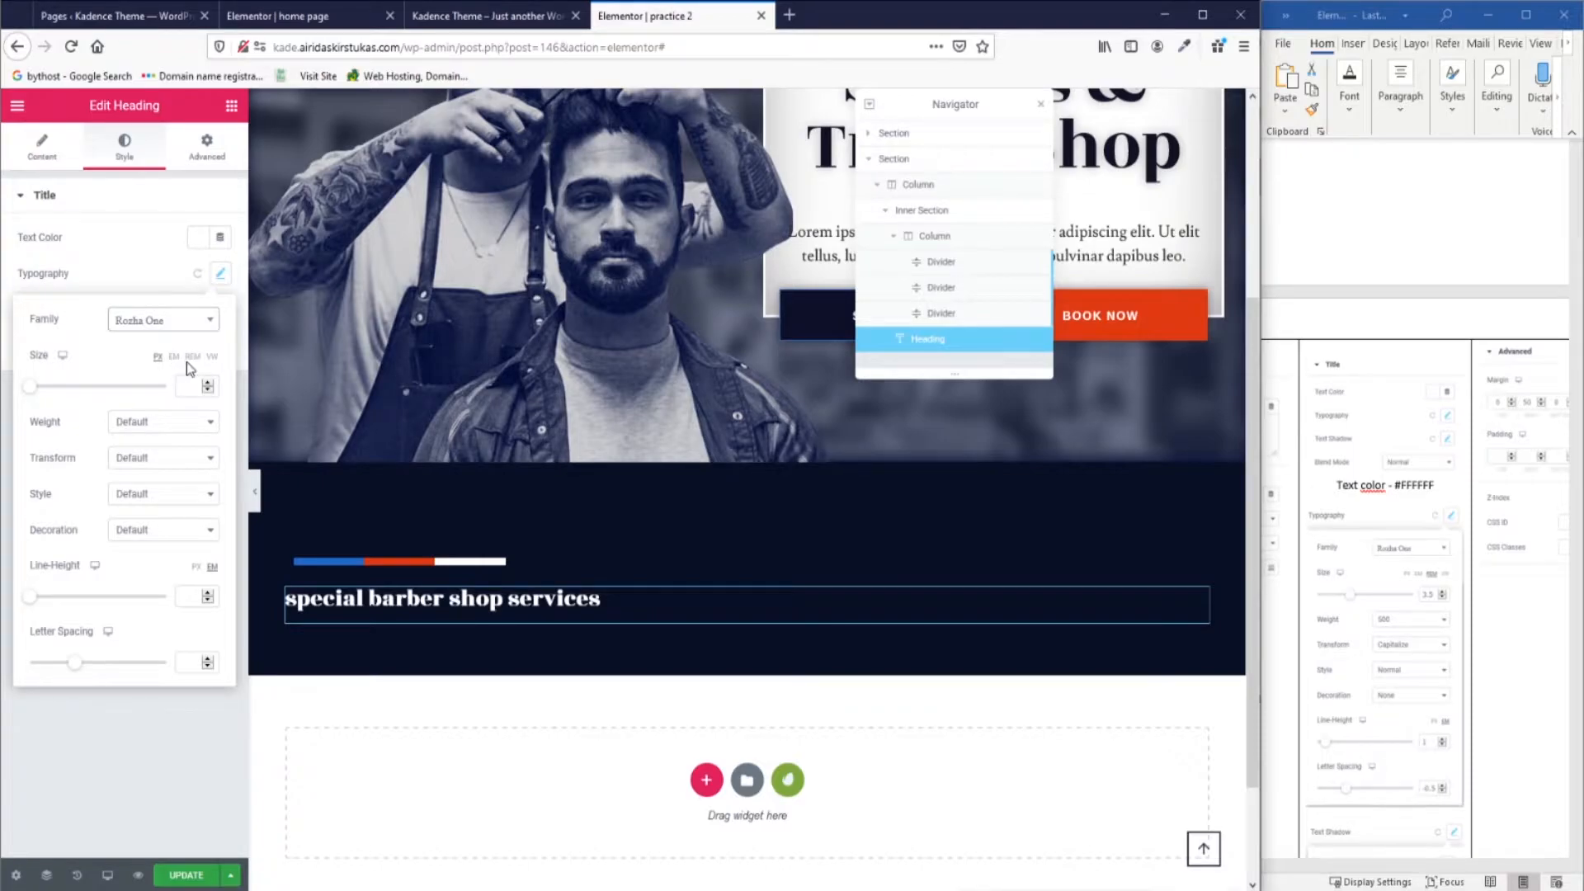
{"action": "left_click", "coordinate": [193, 356]}
{"action": "type", "text": "3.5"}
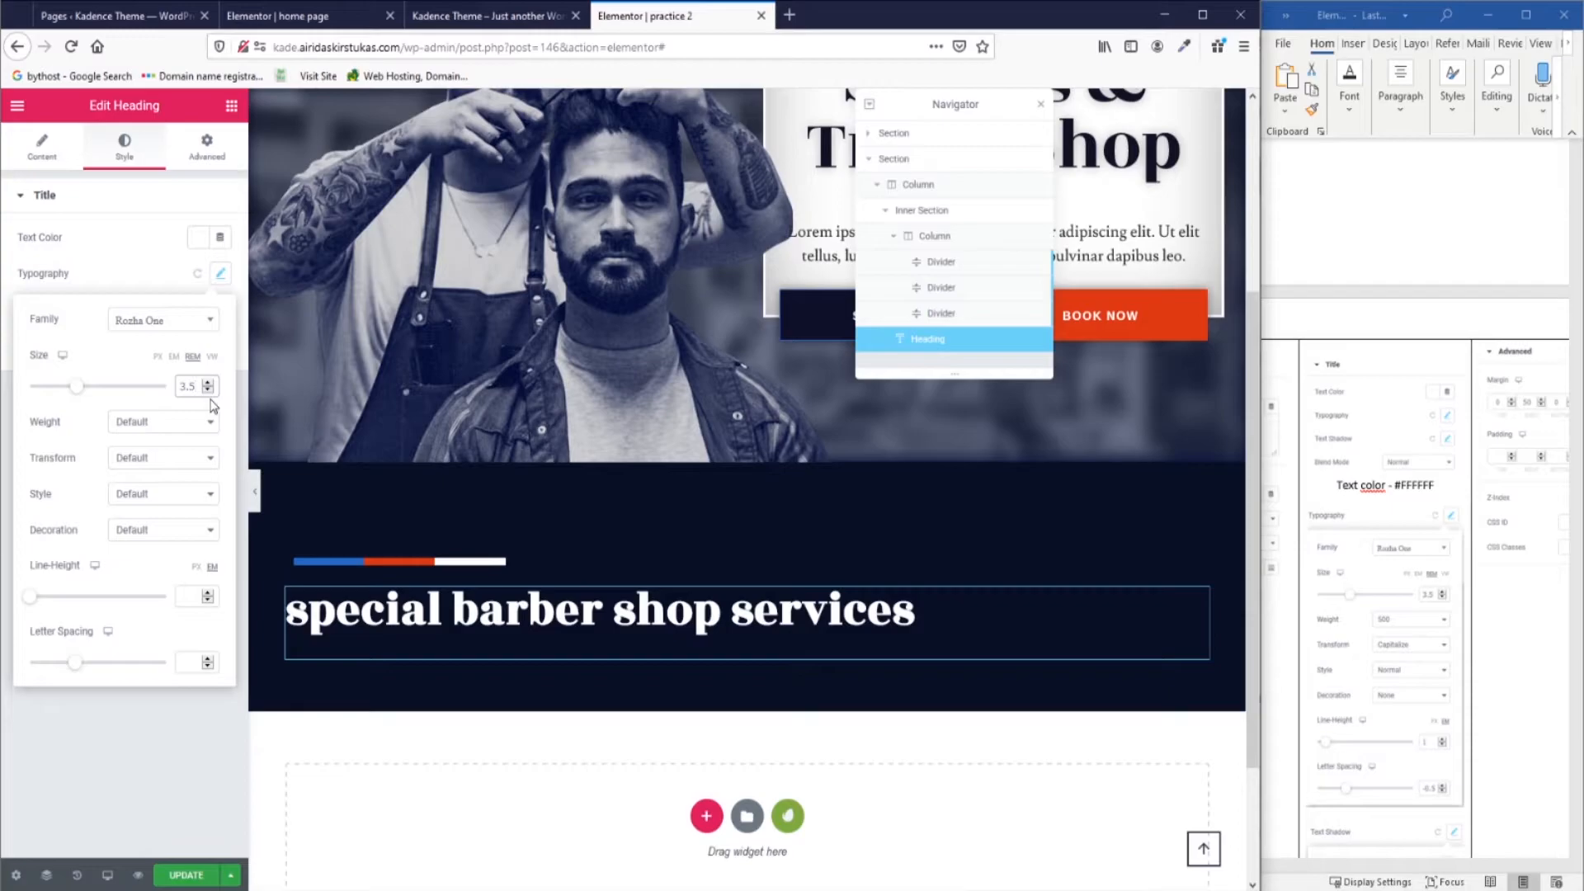
{"action": "left_click", "coordinate": [183, 427]}
{"action": "left_click", "coordinate": [175, 521]}
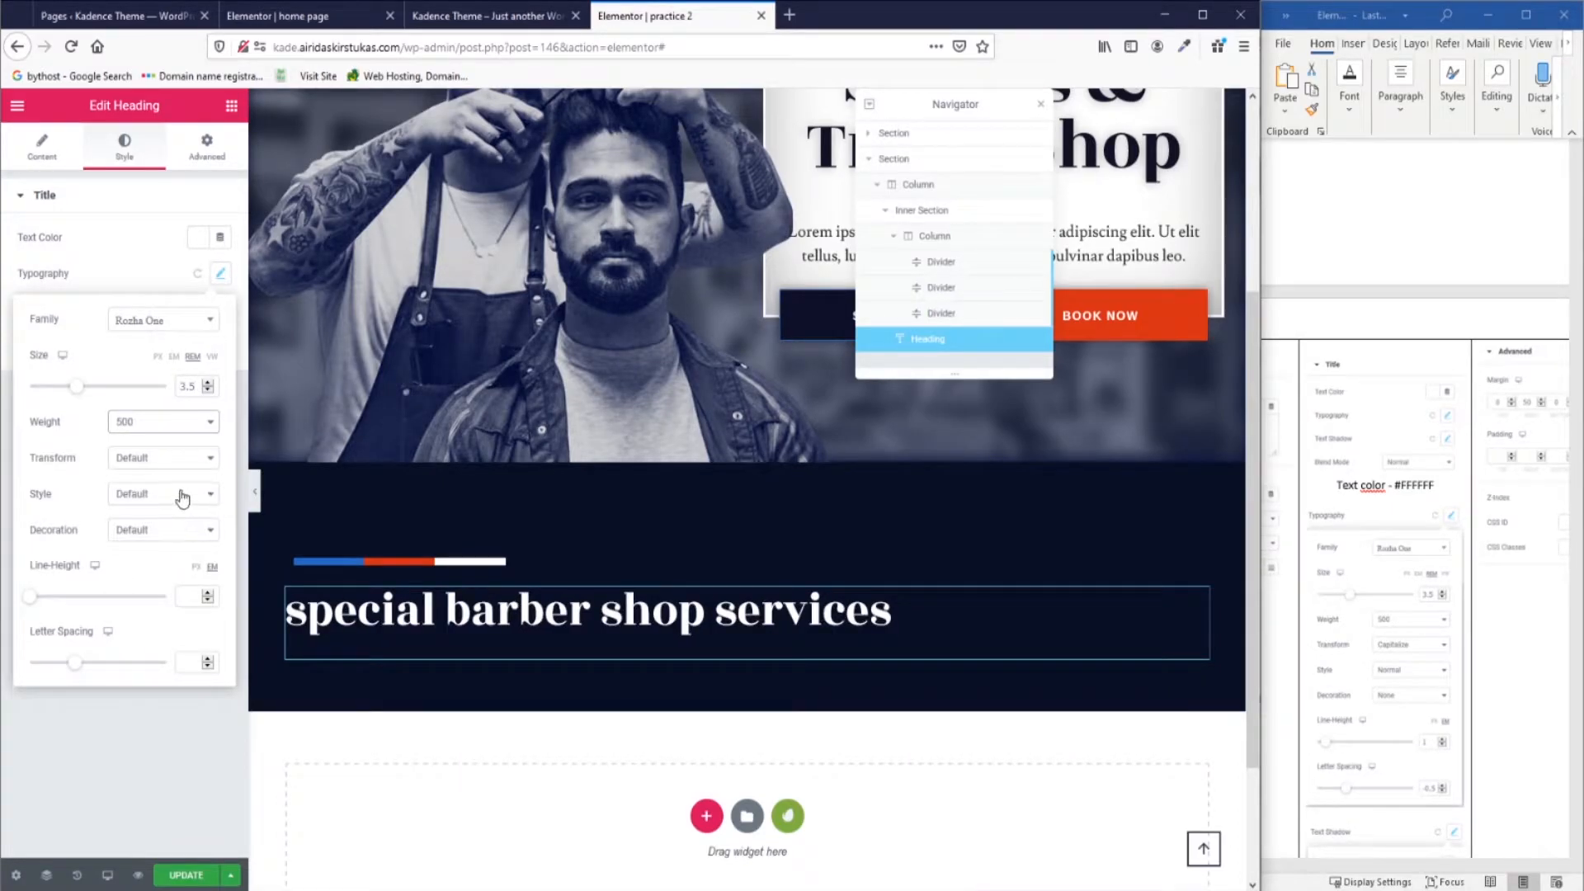
Capitalise the heading, with Normal style, line height 1 and letter spacing -0.5.
{"action": "left_click", "coordinate": [186, 462]}
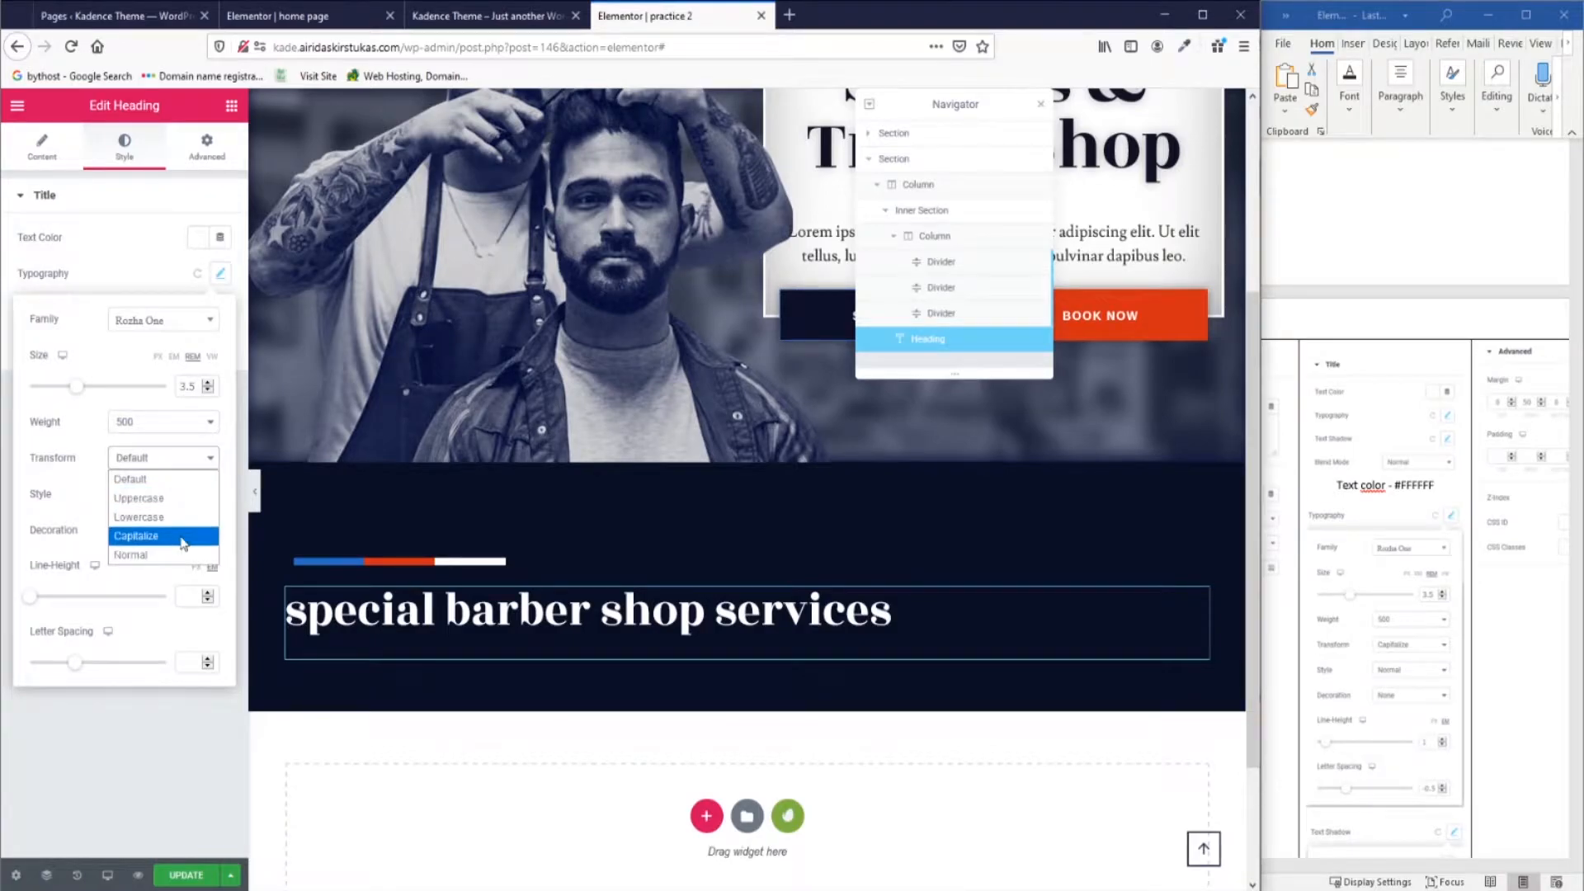
{"action": "left_click", "coordinate": [182, 538]}
{"action": "left_click", "coordinate": [169, 493]}
{"action": "left_click", "coordinate": [169, 537]}
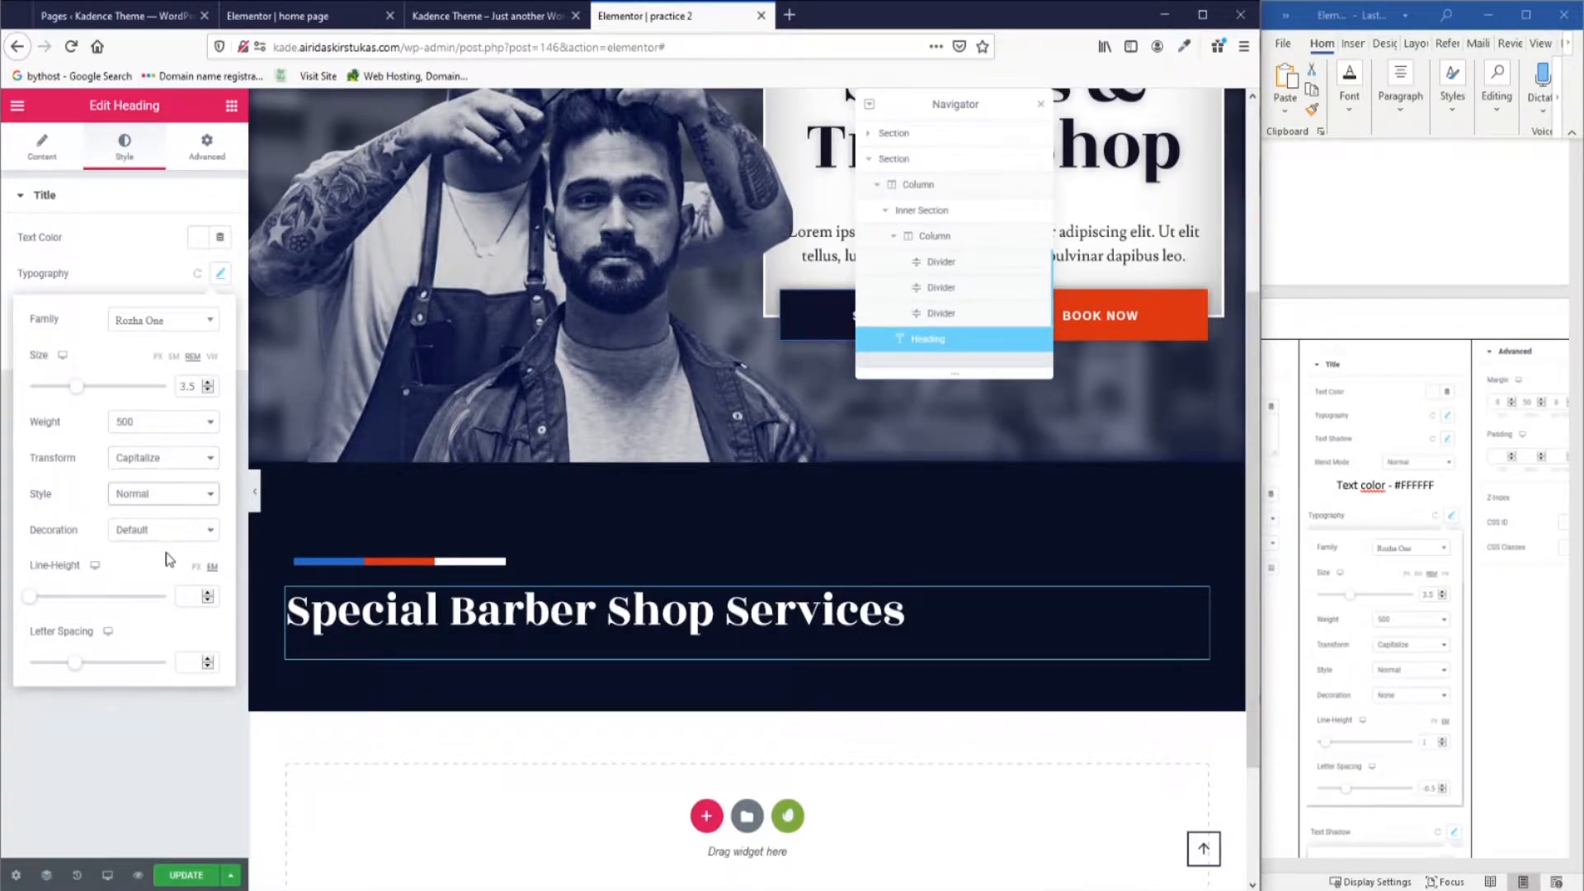
{"action": "left_click", "coordinate": [199, 596]}
{"action": "left_click", "coordinate": [186, 664]}
{"action": "type", "text": "-0.5"}
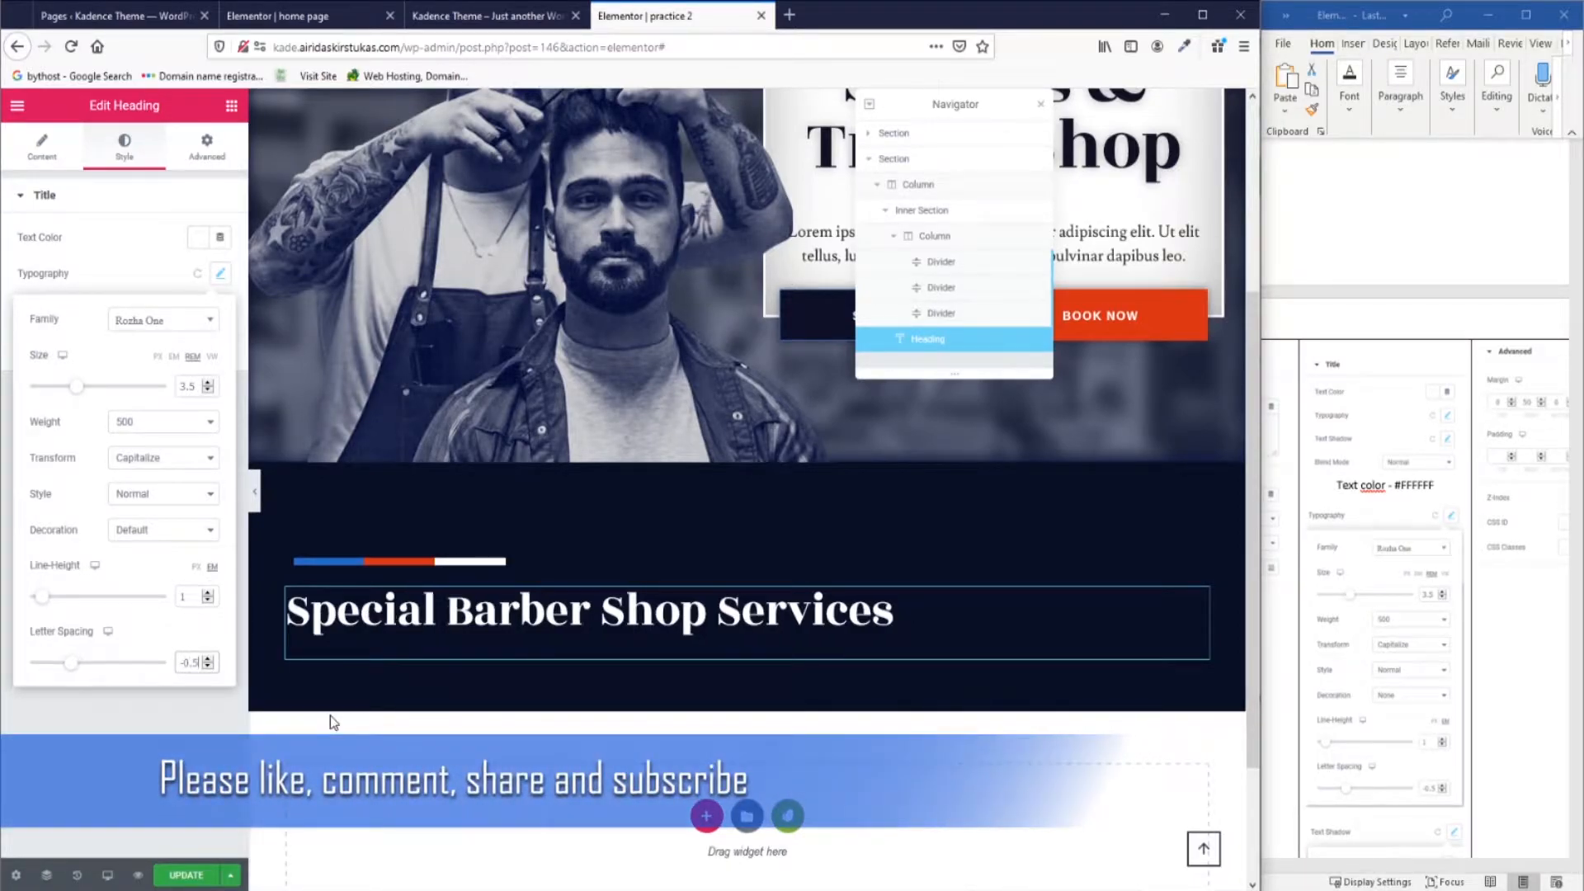
{"action": "left_click", "coordinate": [124, 259]}
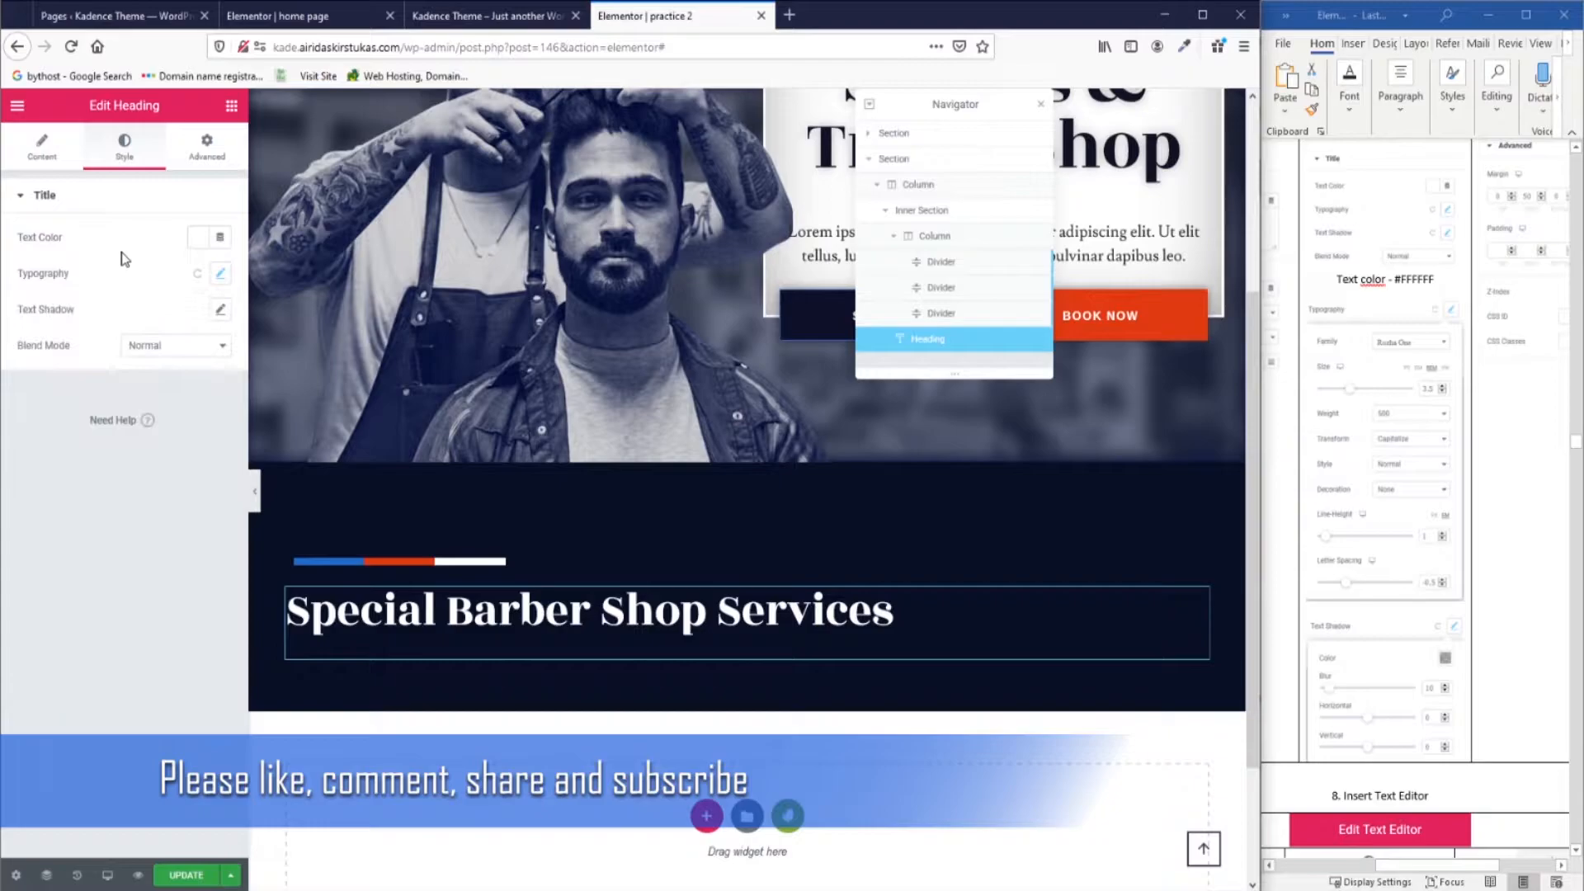
Add a soft text shadow to the heading.
{"action": "left_click", "coordinate": [220, 311]}
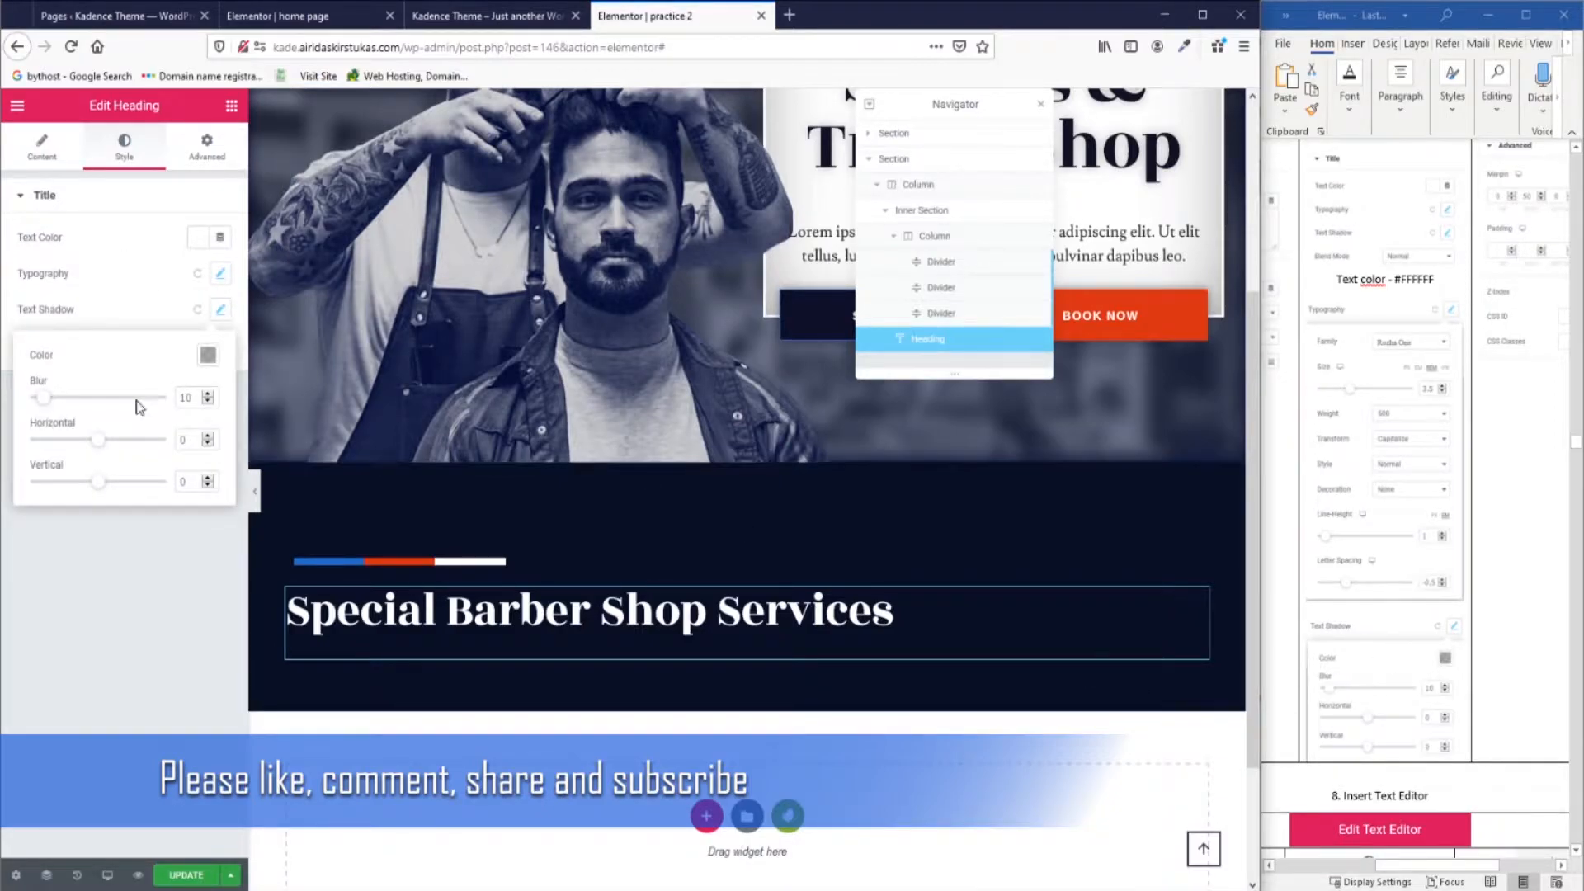
{"action": "scroll", "coordinate": [1396, 668], "scroll_direction": "down", "scroll_amount": 4}
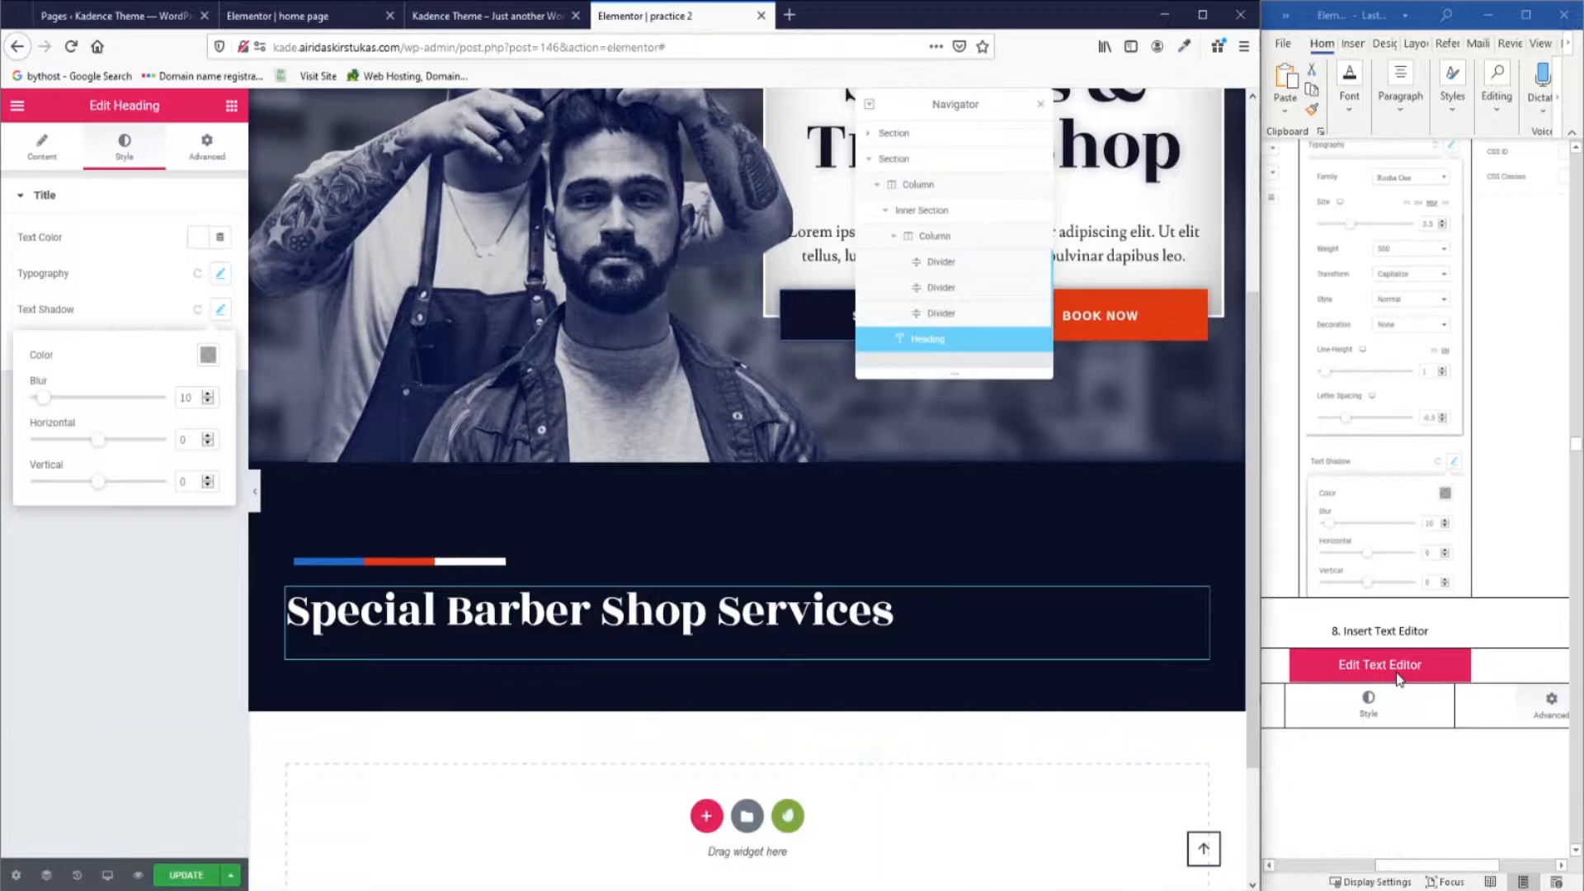
{"action": "scroll", "coordinate": [1397, 677], "scroll_direction": "down", "scroll_amount": 1}
{"action": "scroll", "coordinate": [1397, 676], "scroll_direction": "up", "scroll_amount": 7}
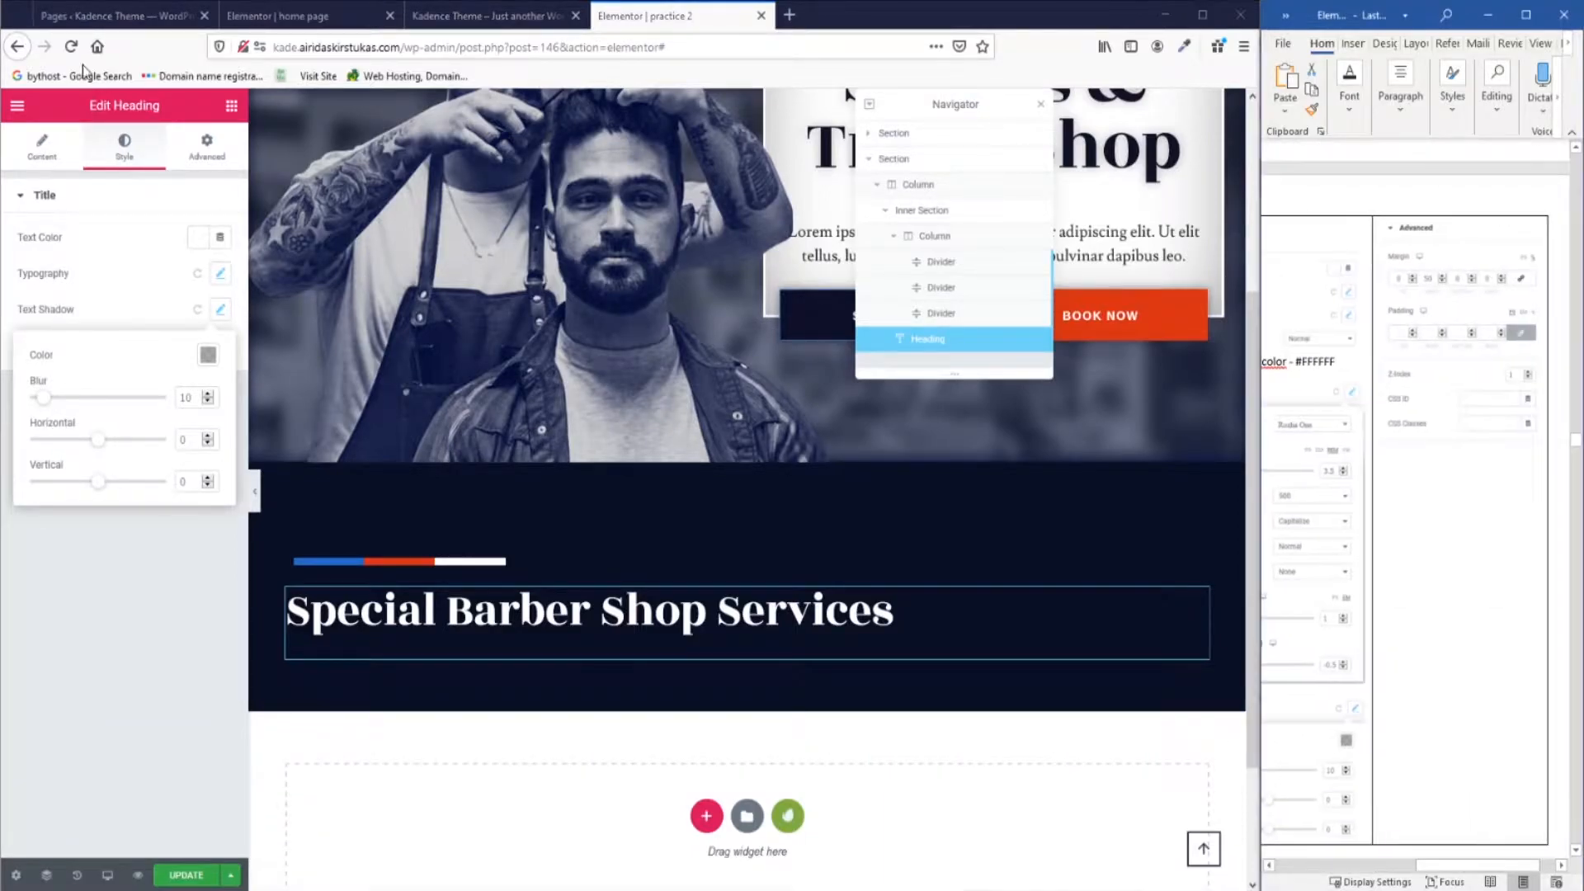
Unlink the Services heading's margins and set its right margin to 50.
{"action": "left_click", "coordinate": [206, 149]}
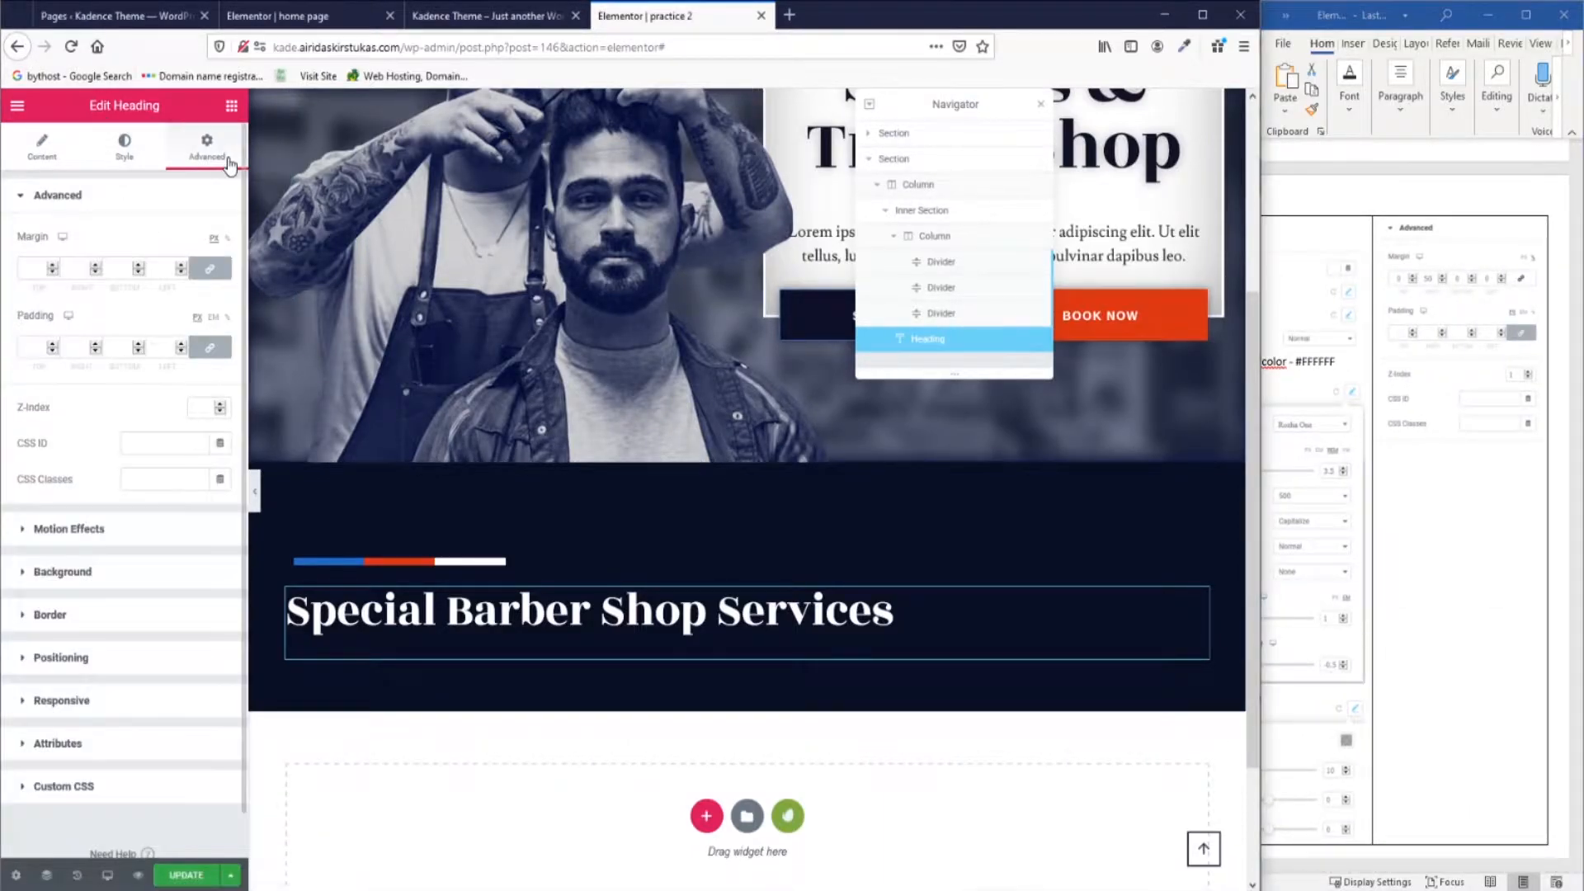
{"action": "left_click", "coordinate": [211, 270]}
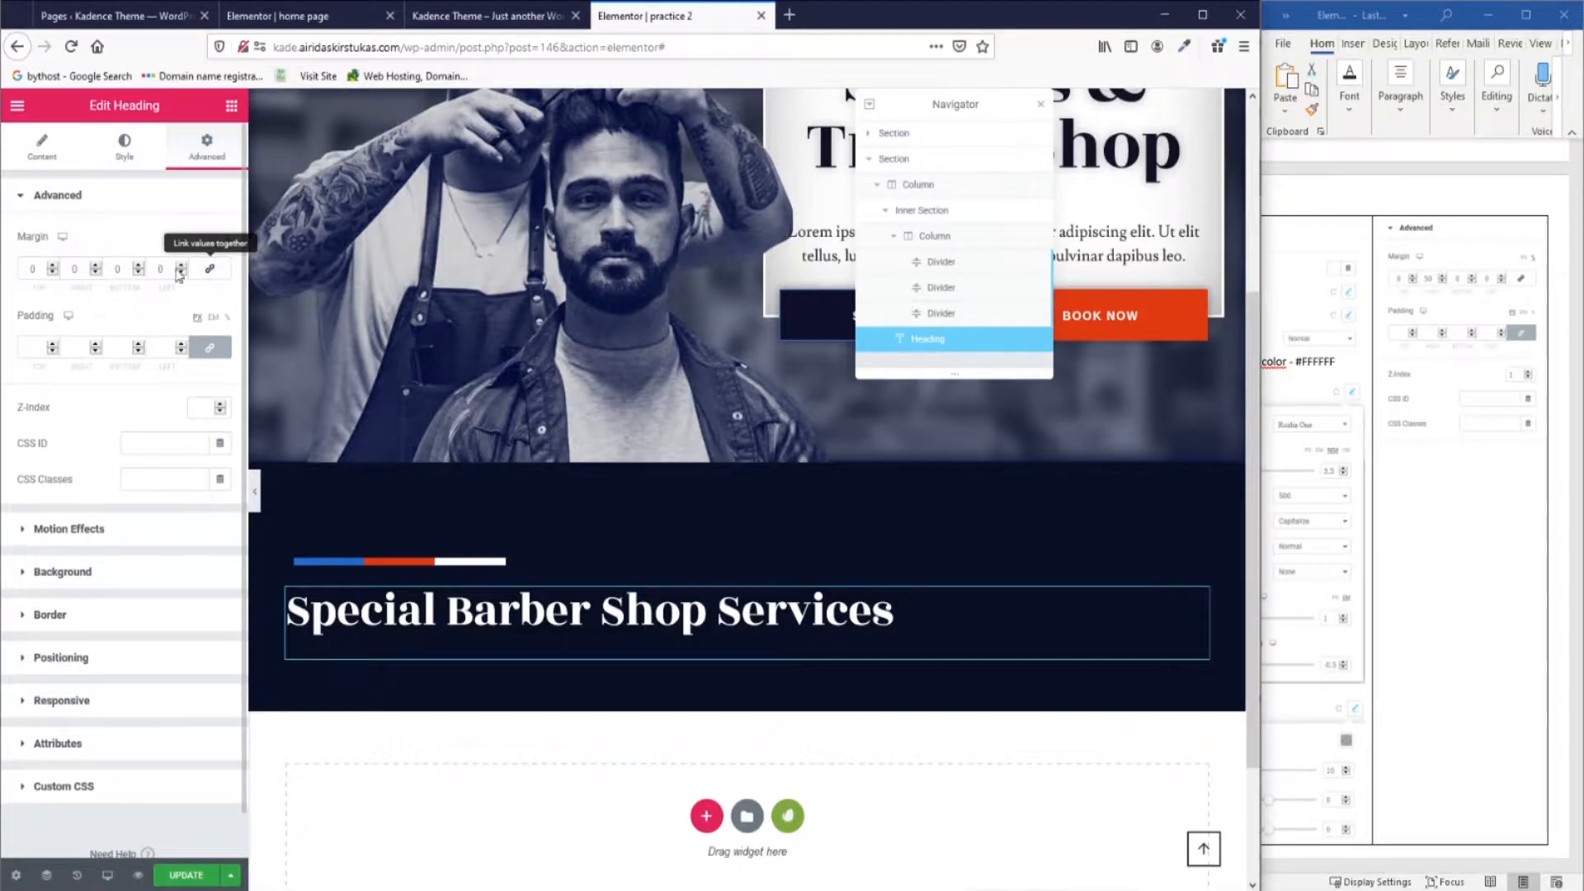
{"action": "type", "text": "50"}
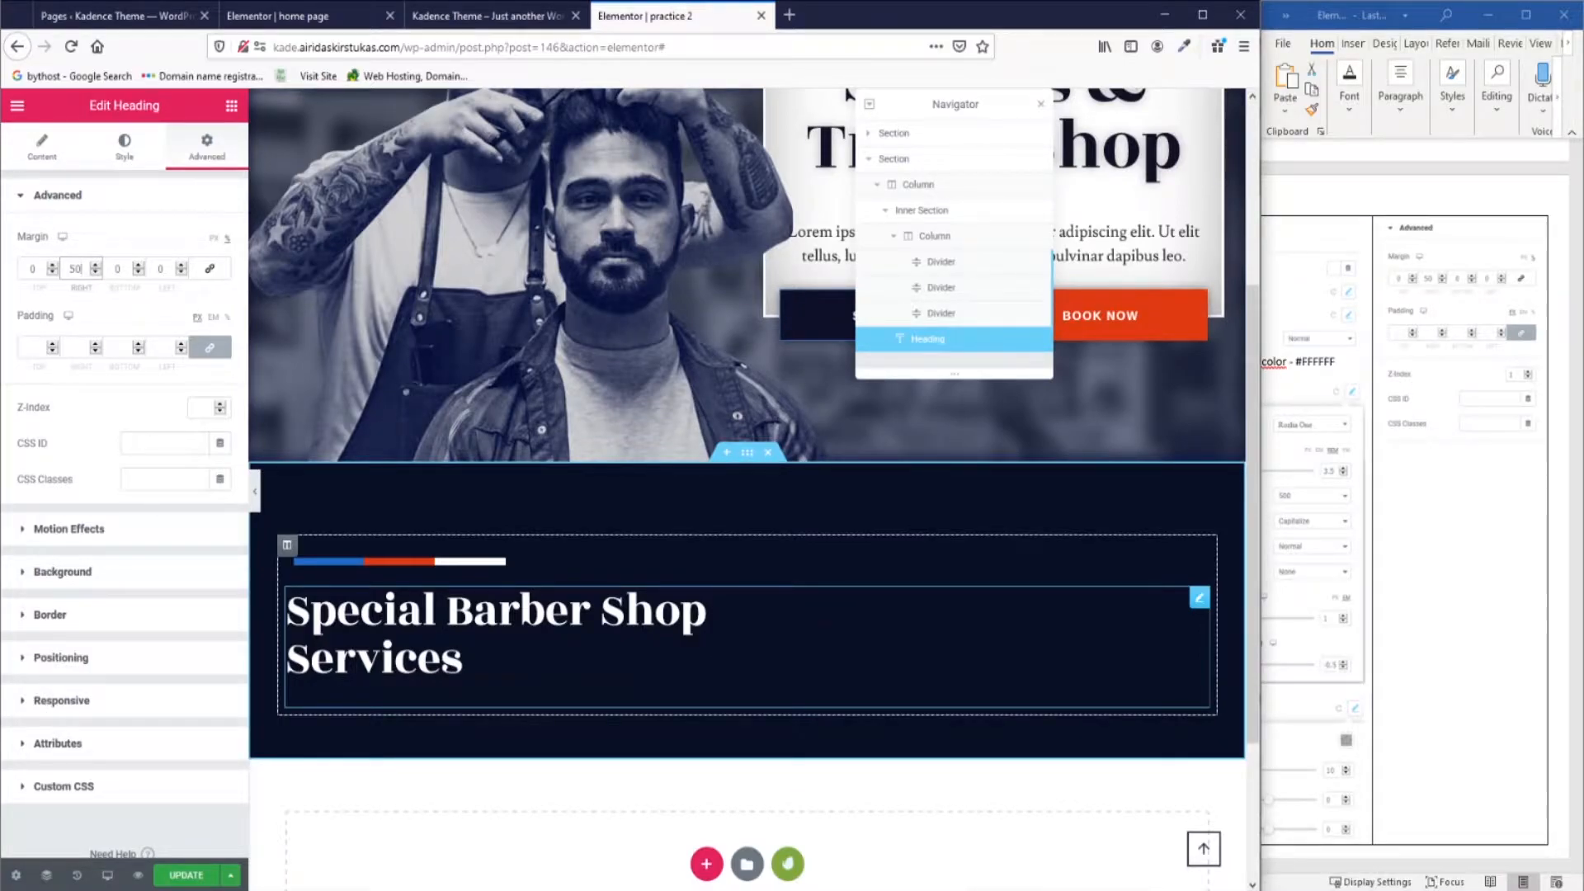
{"action": "left_click", "coordinate": [205, 406]}
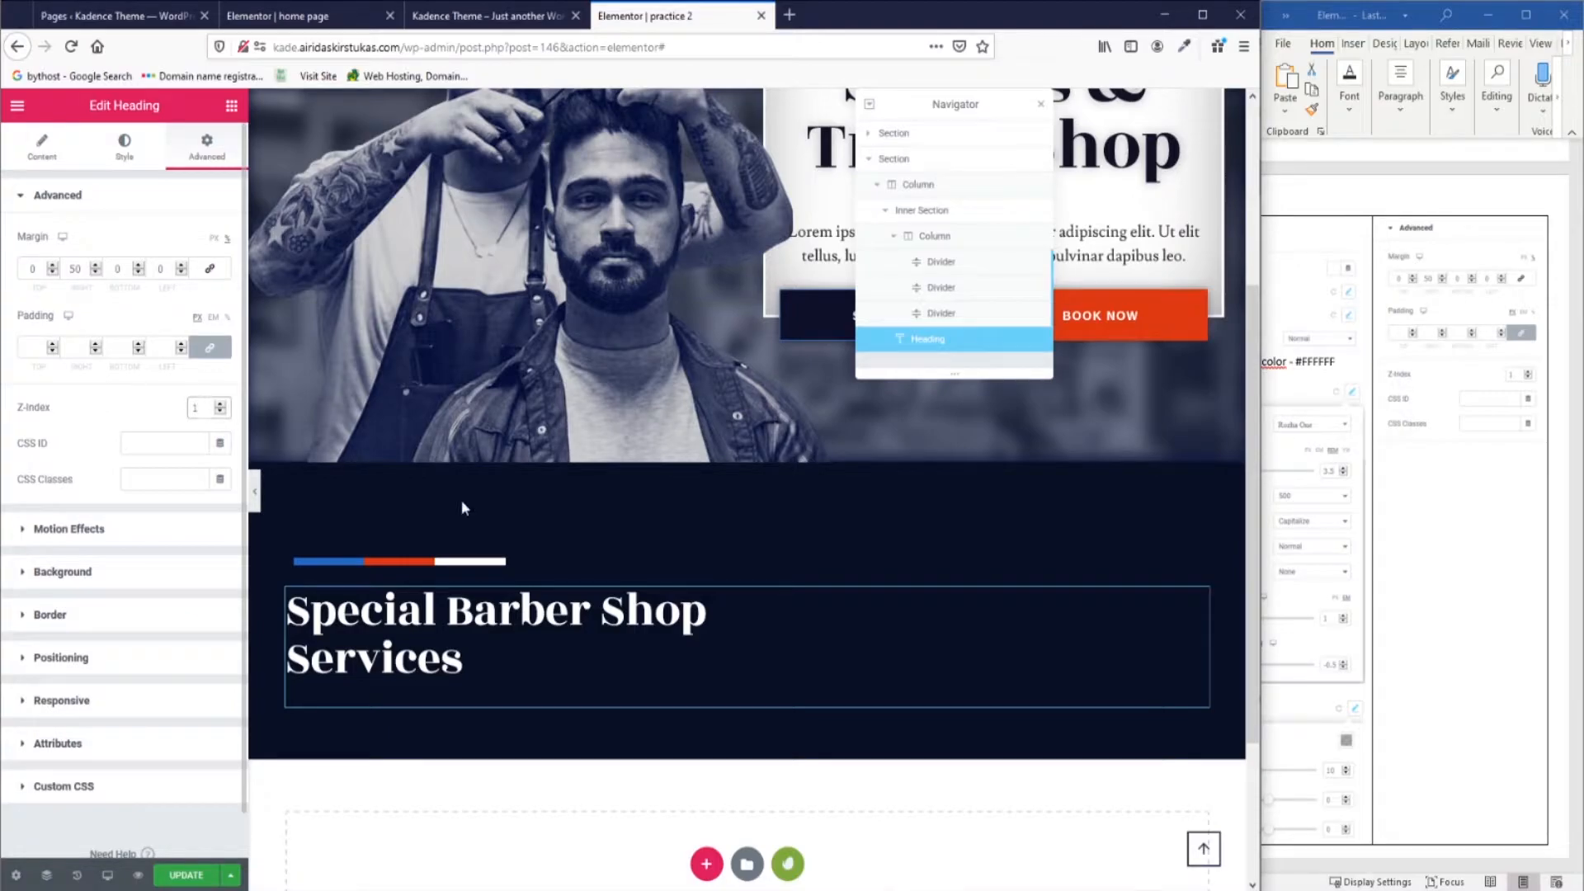
{"action": "scroll", "coordinate": [1117, 640], "scroll_direction": "down", "scroll_amount": 2}
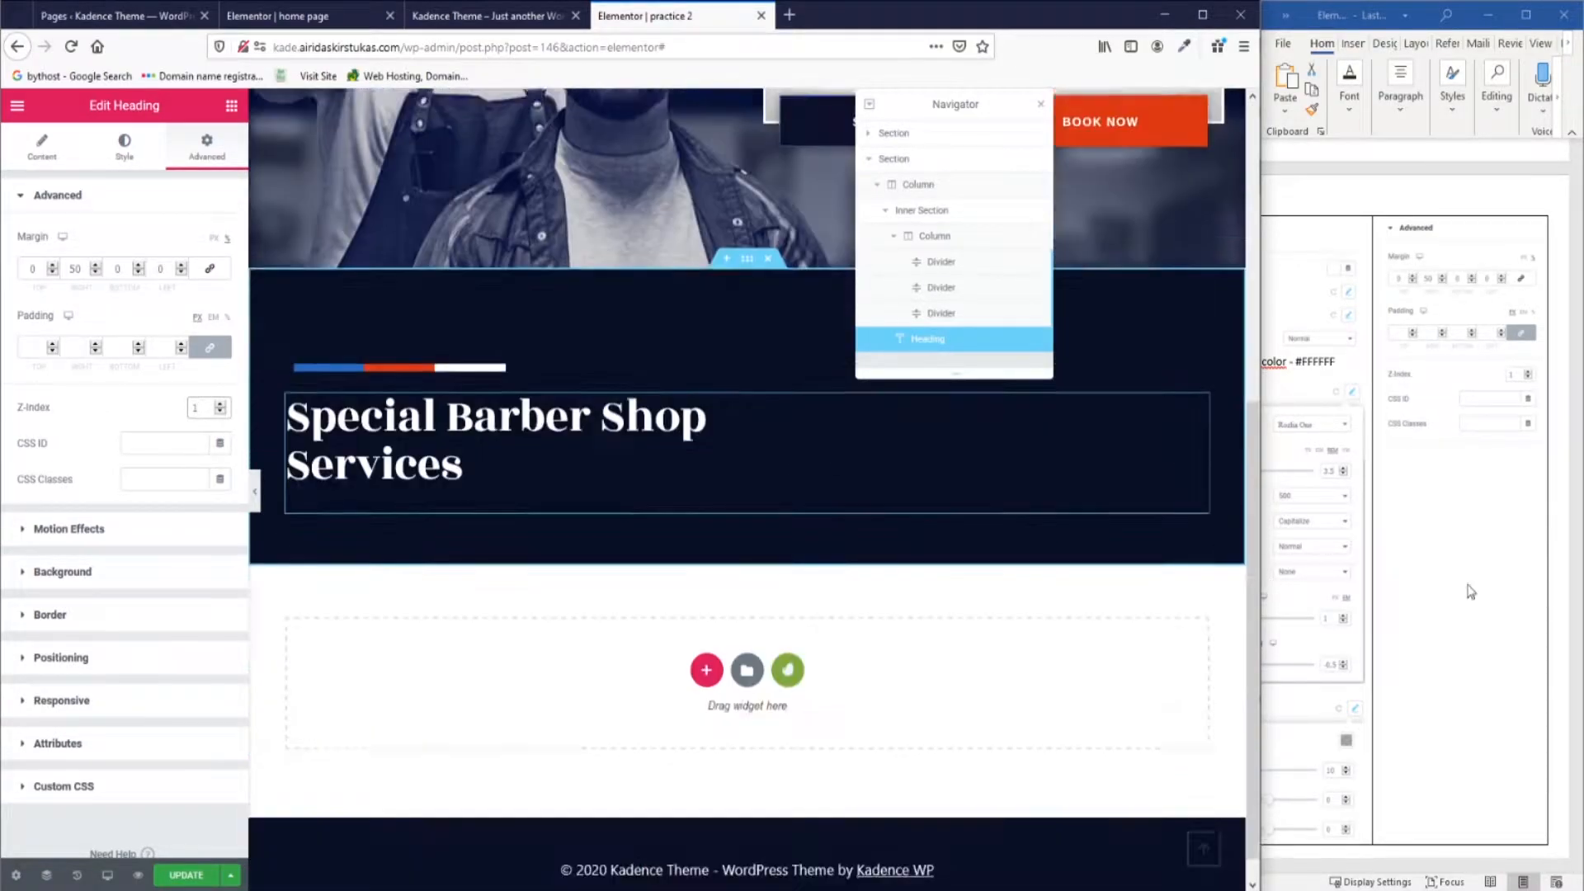
{"action": "scroll", "coordinate": [774, 644], "scroll_direction": "up", "scroll_amount": 3}
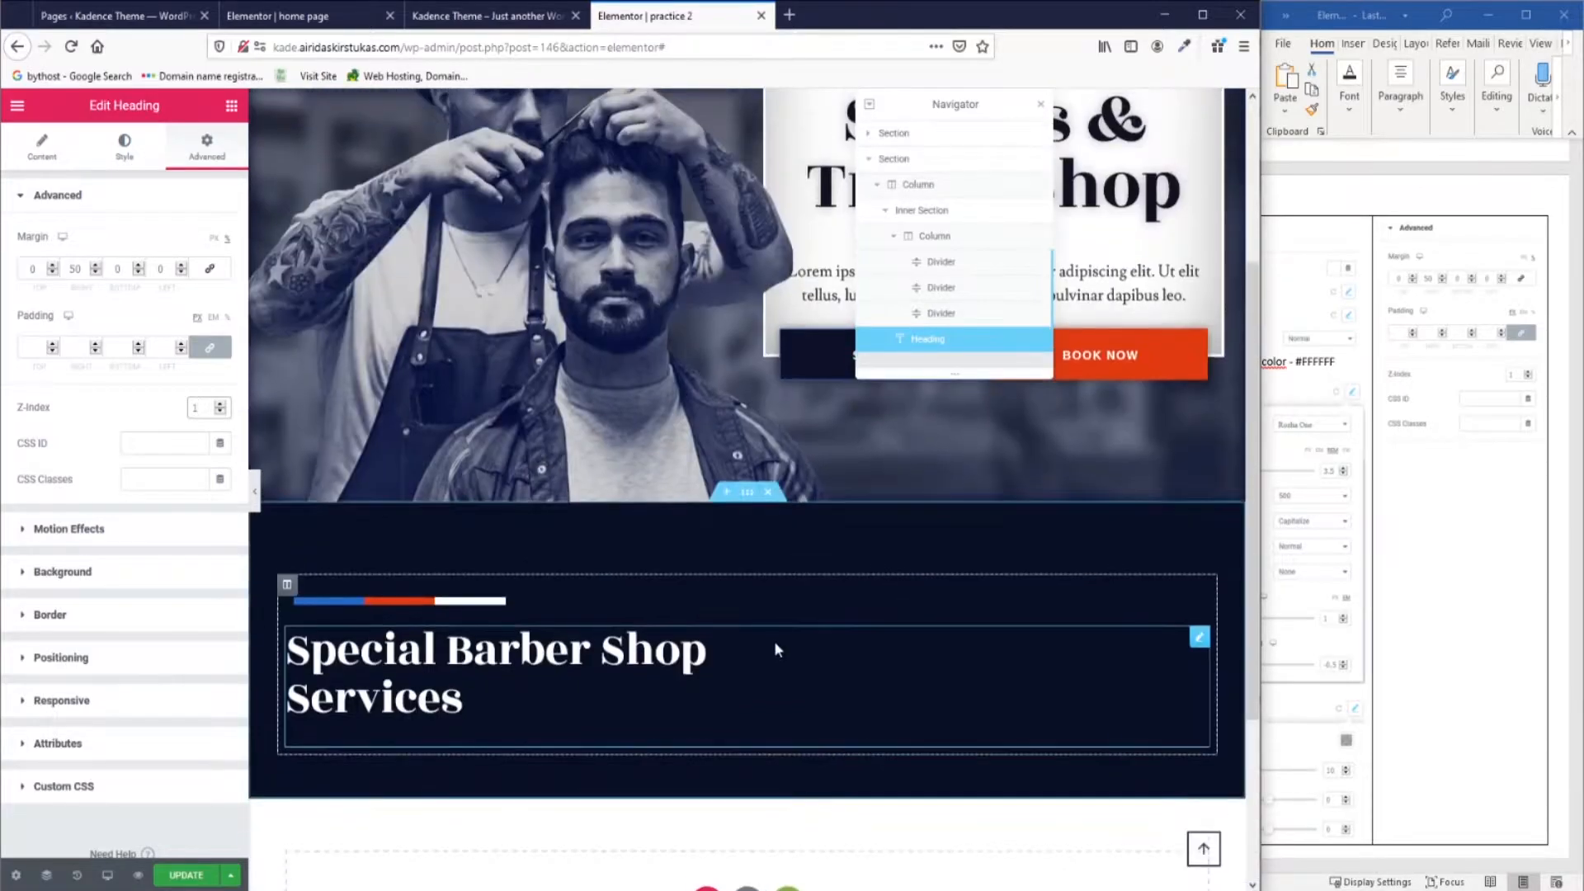
{"action": "scroll", "coordinate": [1454, 602], "scroll_direction": "down", "scroll_amount": 3}
{"action": "scroll", "coordinate": [1454, 602], "scroll_direction": "down", "scroll_amount": 2}
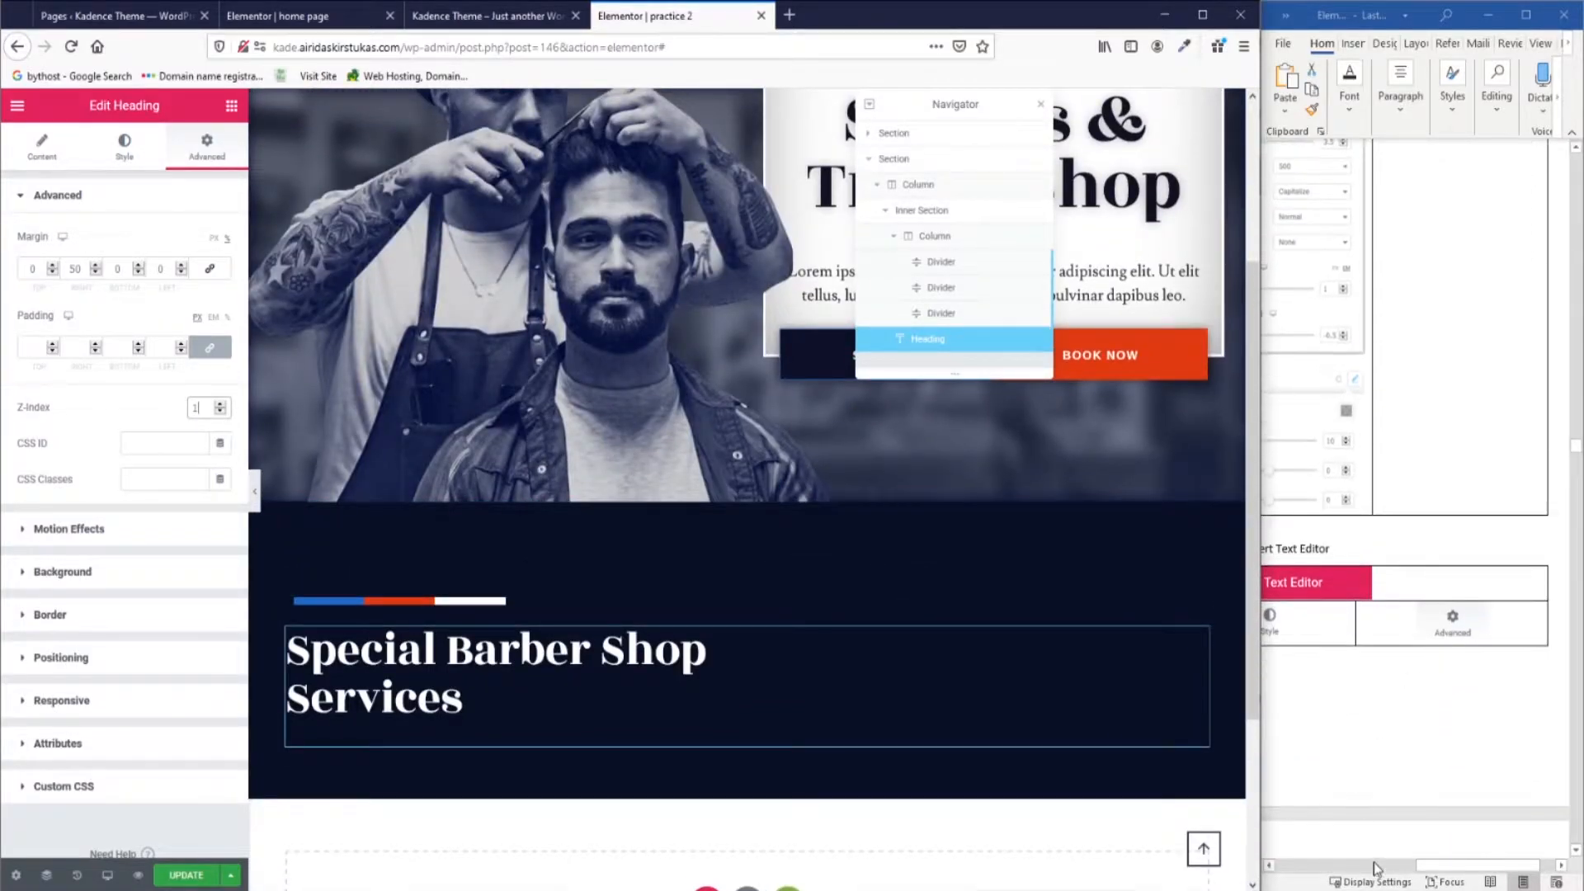
{"action": "left_click_drag", "start_coordinate": [1475, 874], "coordinate": [1416, 874]}
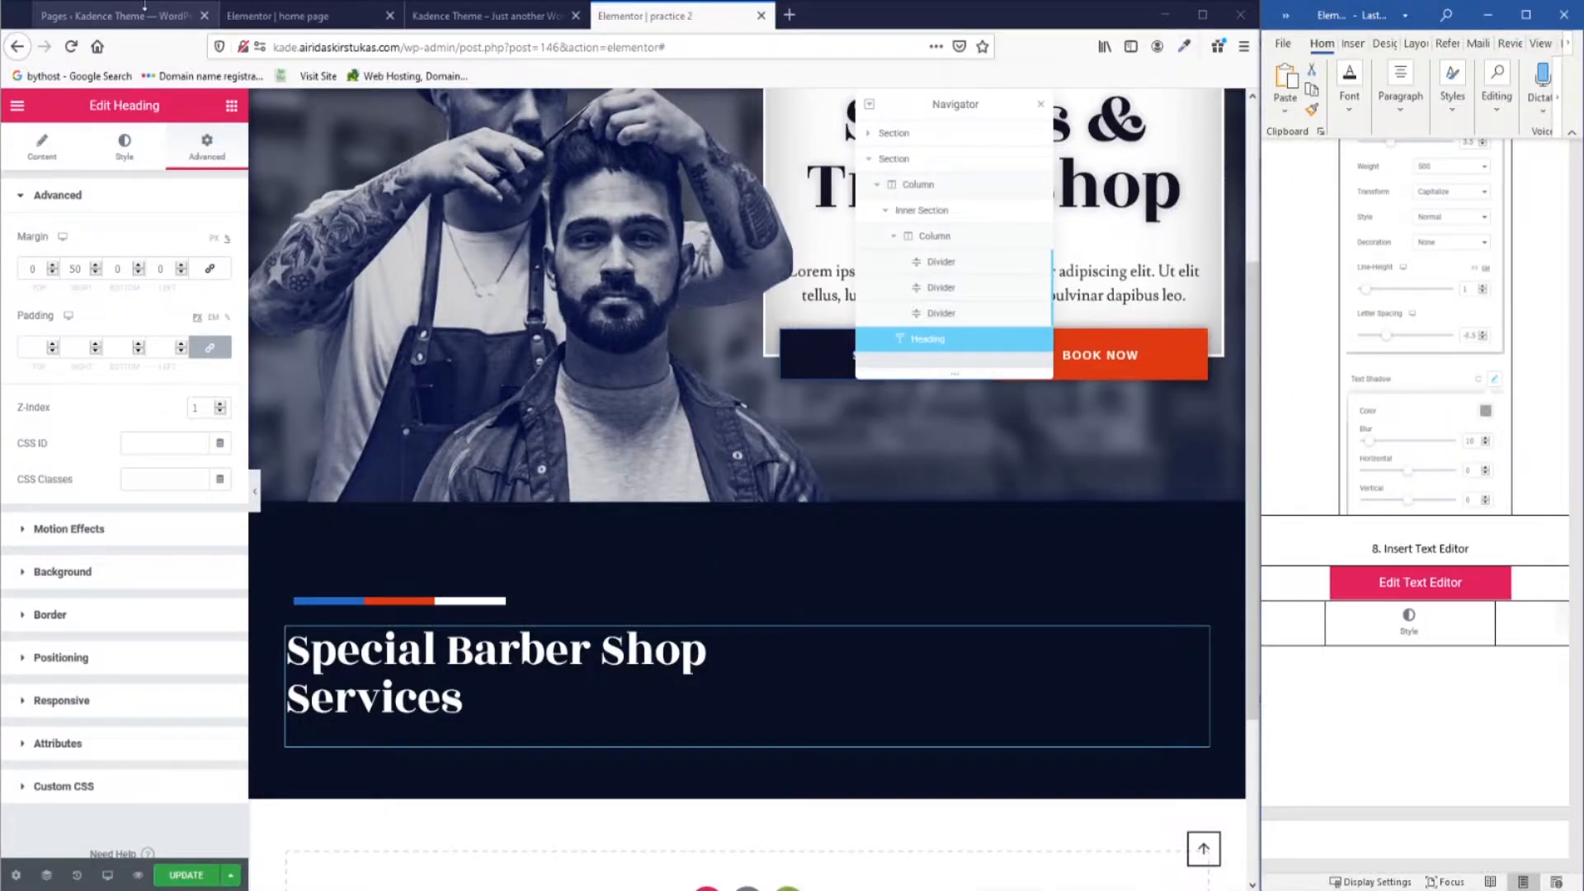
Check the reference paragraph, then add a Text Editor widget below the Services heading.
{"action": "left_click", "coordinate": [128, 17]}
{"action": "left_click", "coordinate": [276, 16]}
{"action": "left_click", "coordinate": [947, 293]}
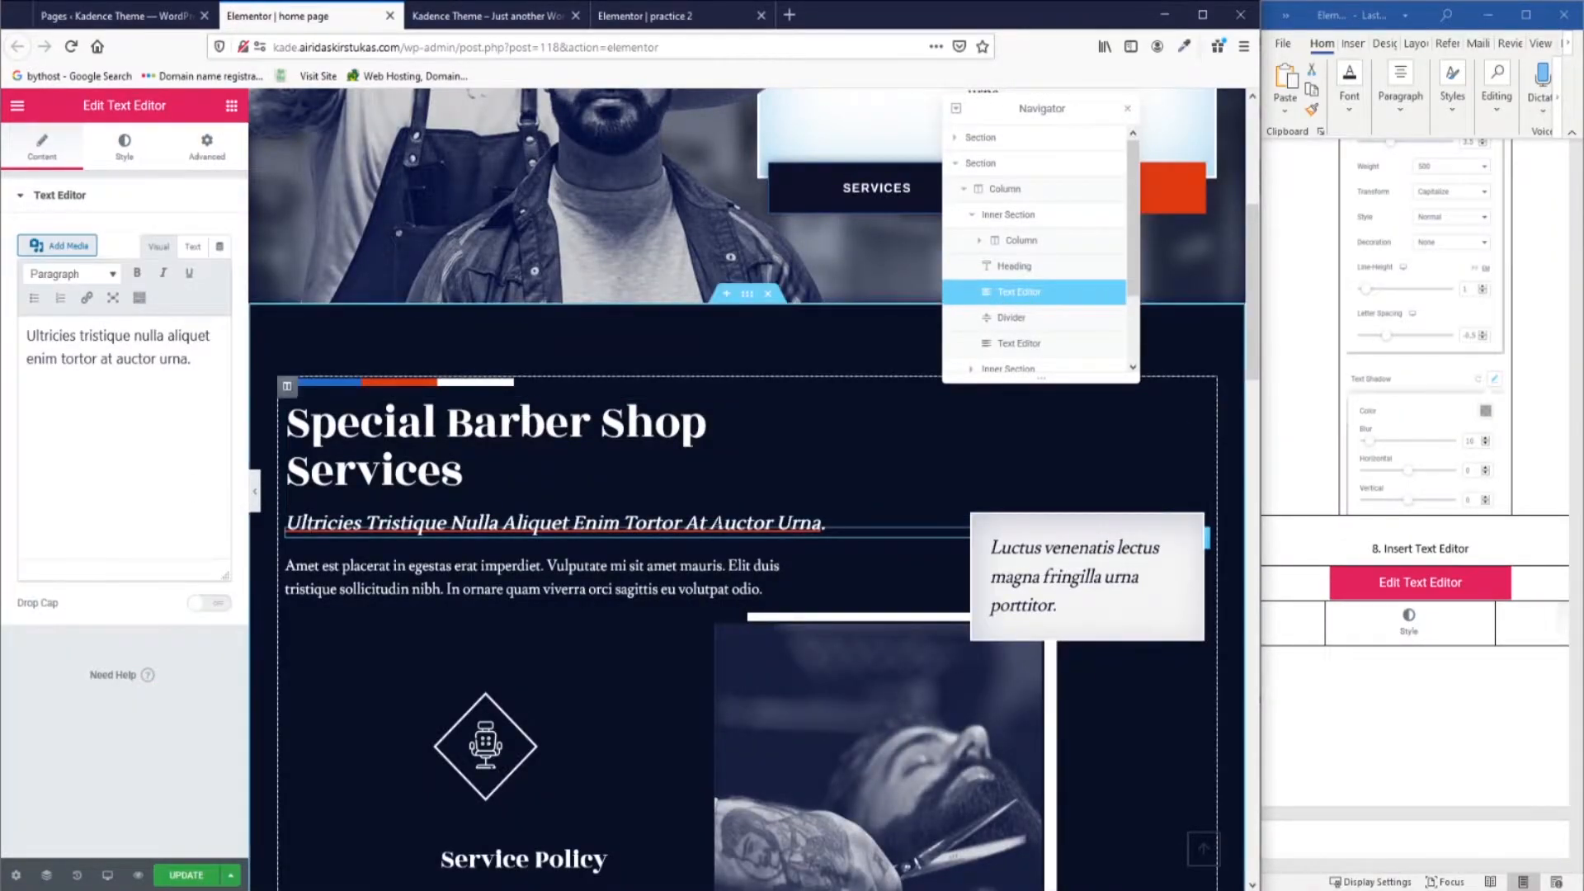
{"action": "left_click", "coordinate": [652, 16]}
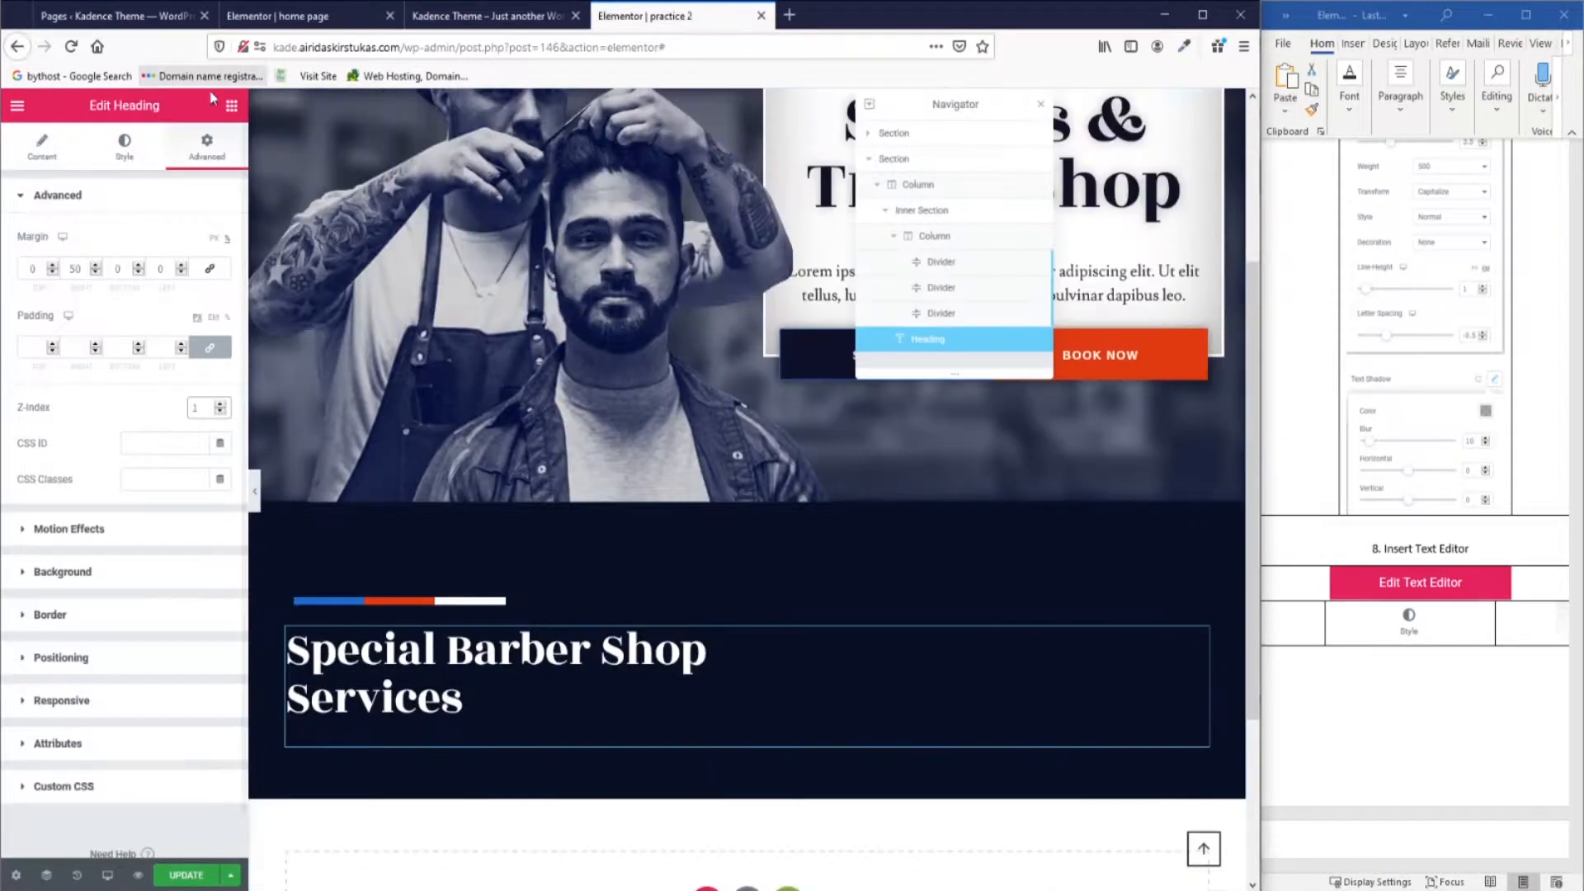
{"action": "left_click", "coordinate": [231, 106]}
{"action": "left_click_drag", "start_coordinate": [194, 363], "coordinate": [444, 735]}
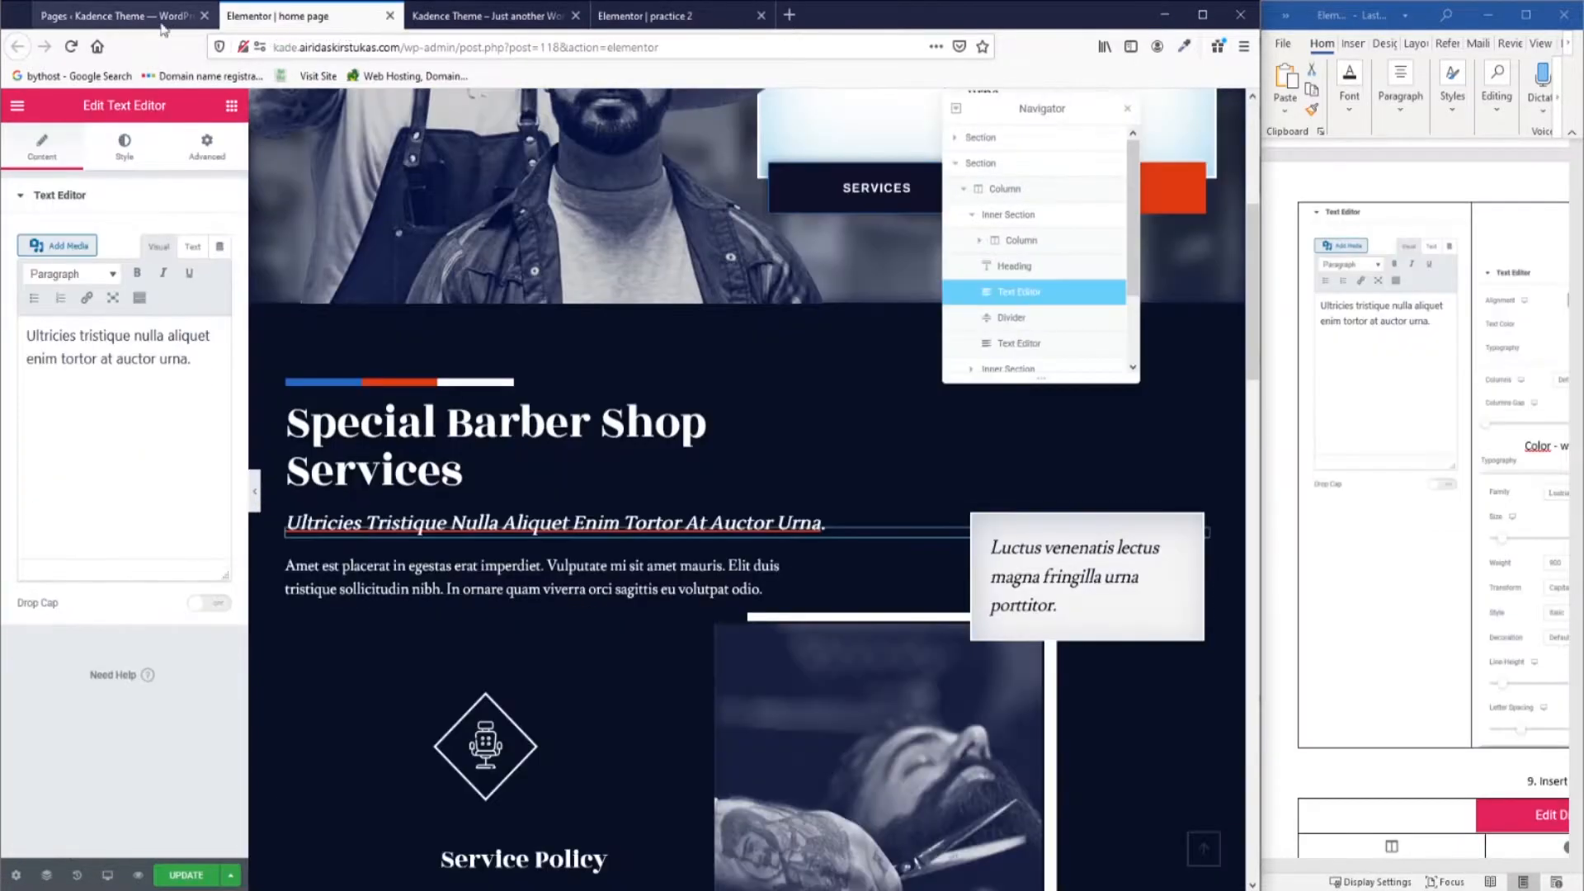
{"action": "left_click_drag", "start_coordinate": [198, 359], "coordinate": [28, 317]}
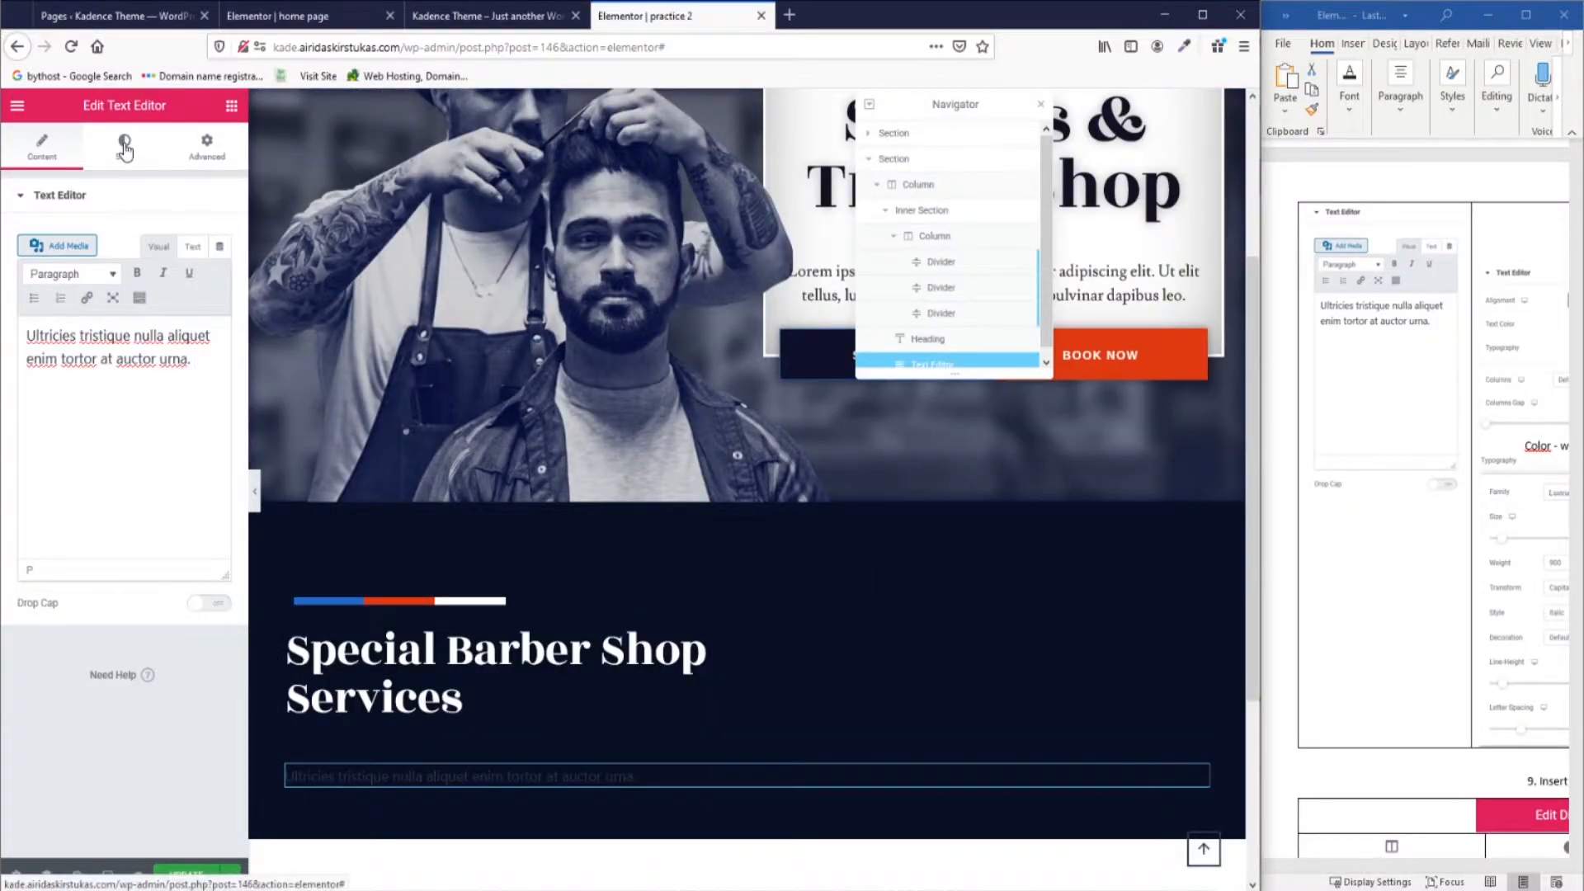
Left-align the paragraph and make its text white.
{"action": "left_click", "coordinate": [124, 148]}
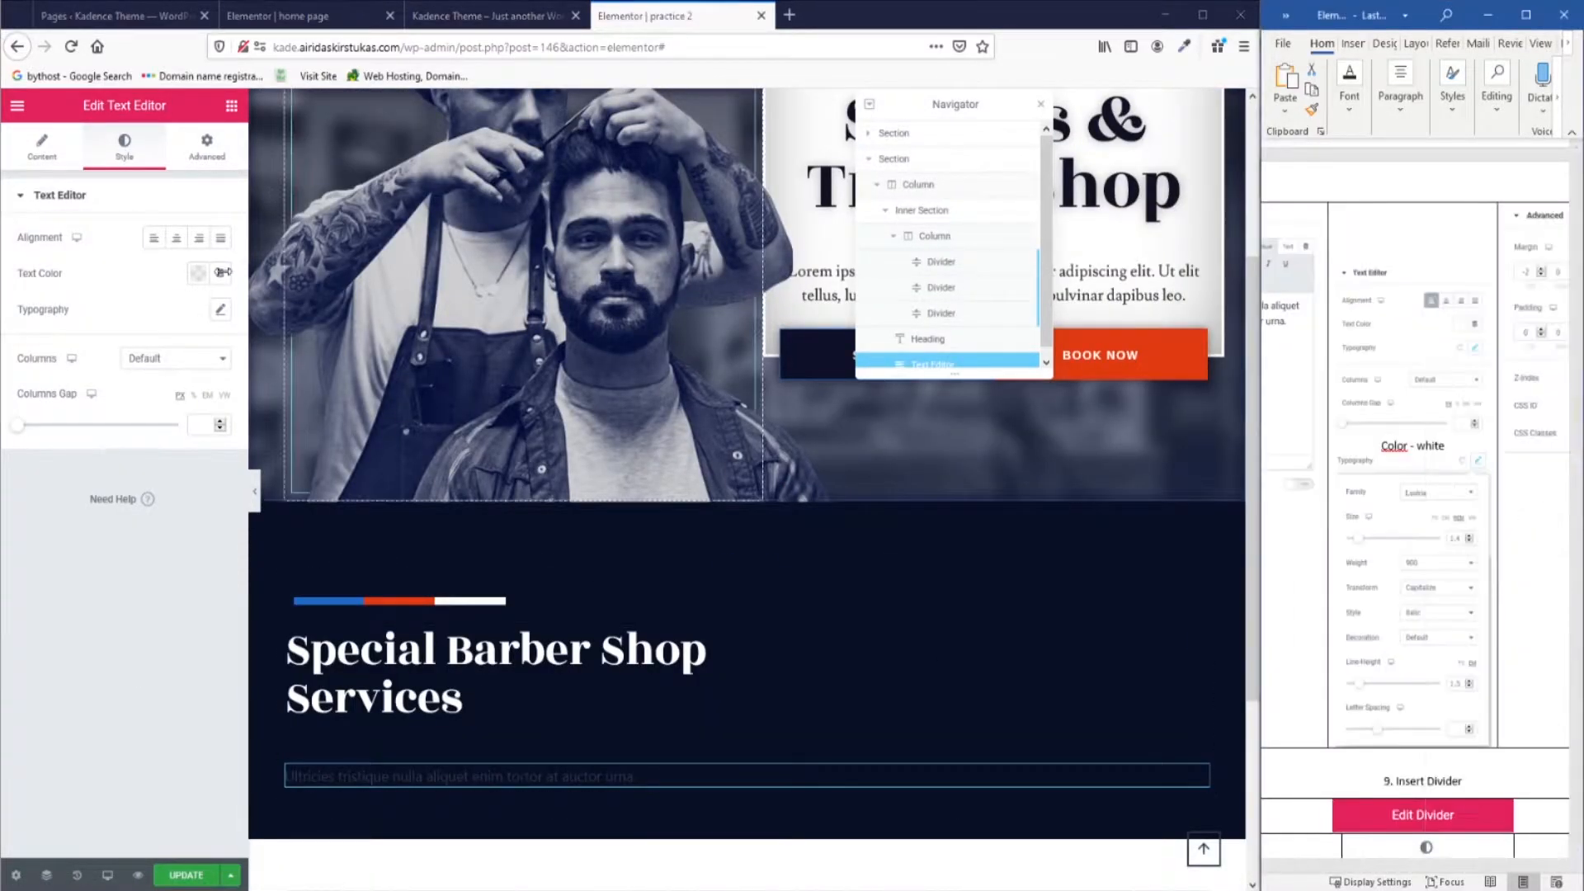
{"action": "left_click", "coordinate": [155, 241]}
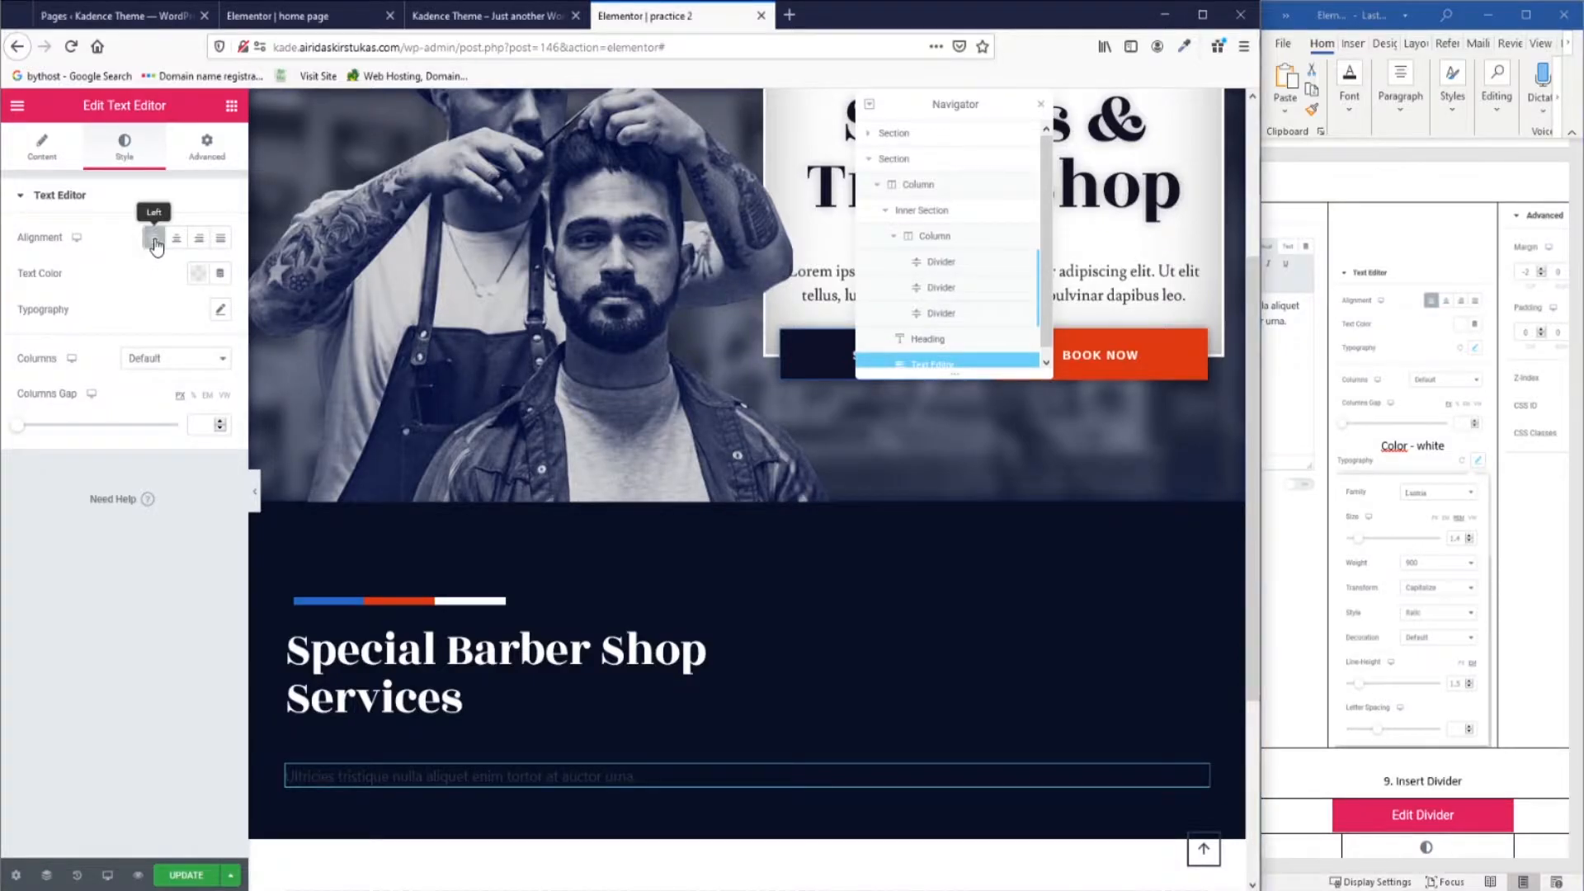
{"action": "left_click", "coordinate": [203, 281]}
{"action": "left_click", "coordinate": [283, 317]}
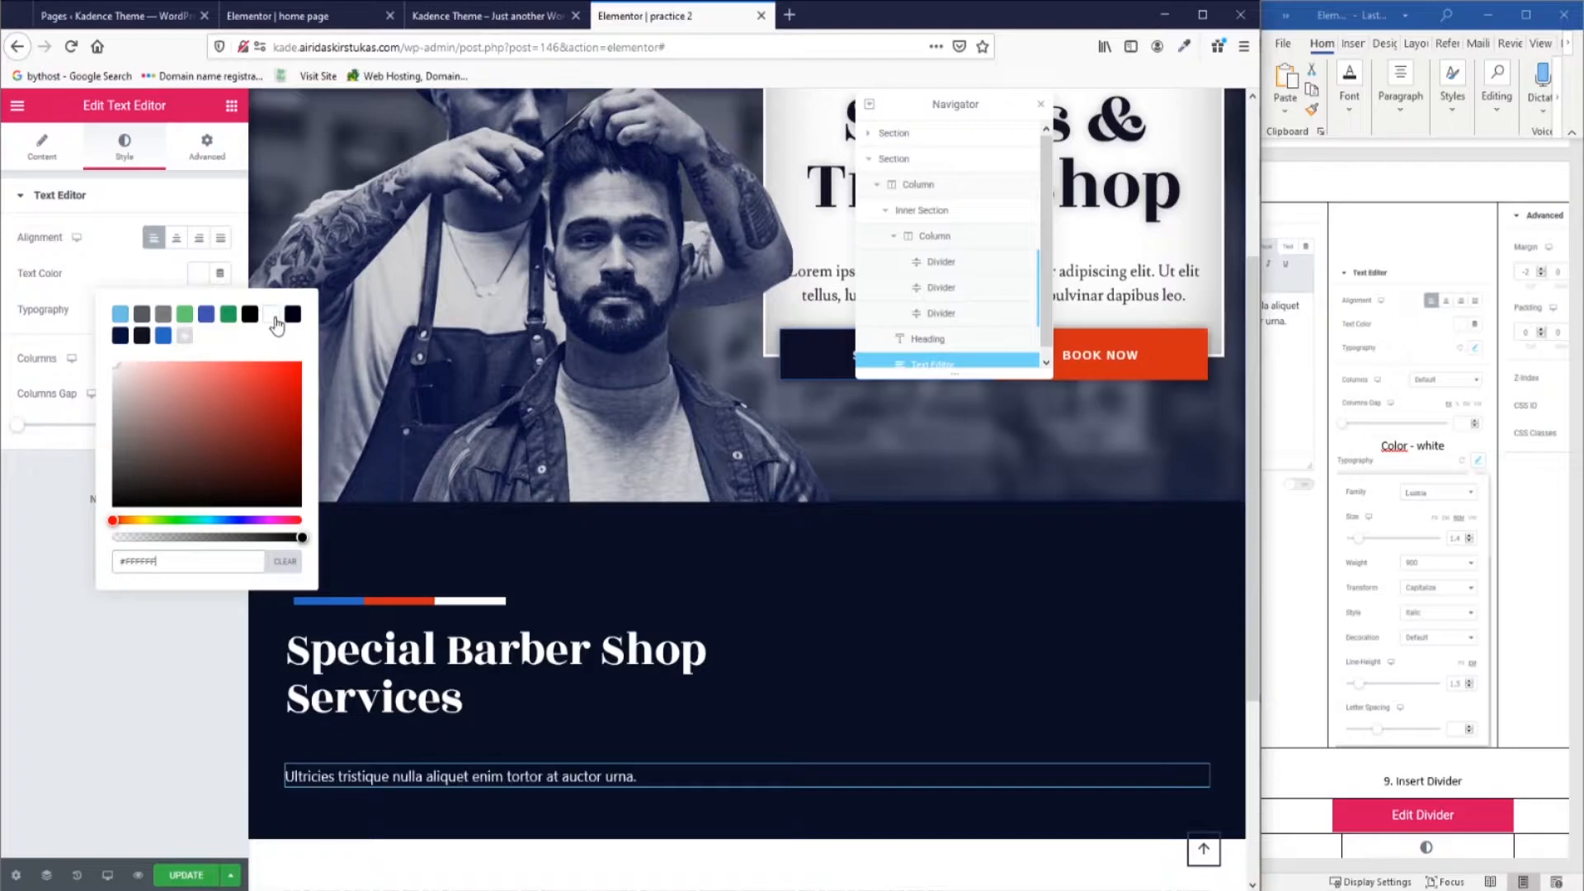
{"action": "left_click", "coordinate": [228, 327]}
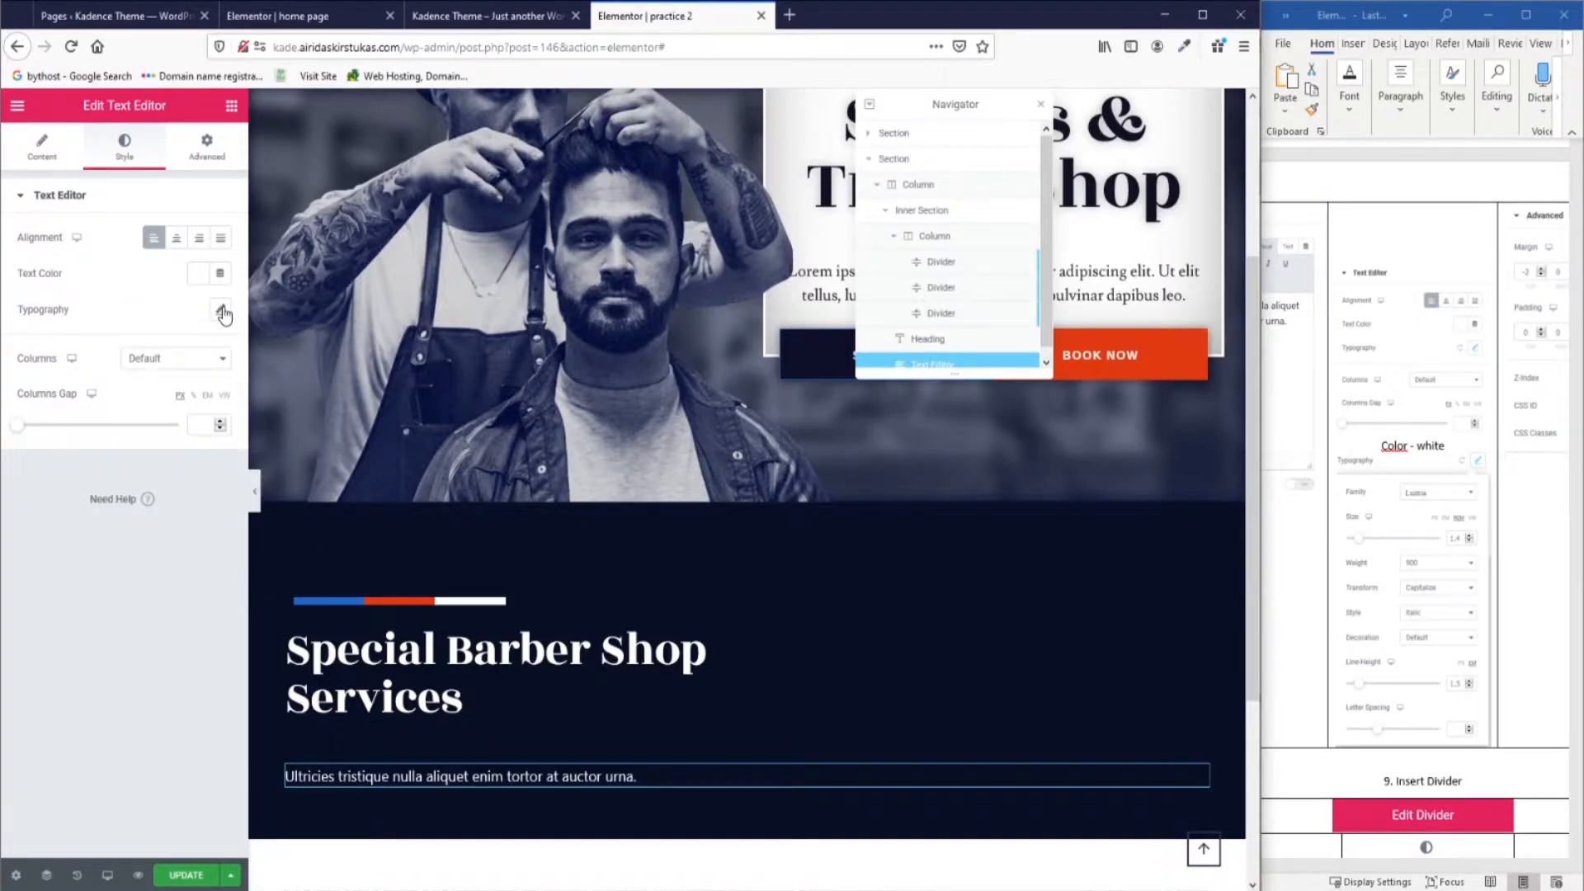
Set the paragraph font to Lustria at size 1.4.
{"action": "left_click", "coordinate": [221, 312]}
{"action": "left_click", "coordinate": [189, 364]}
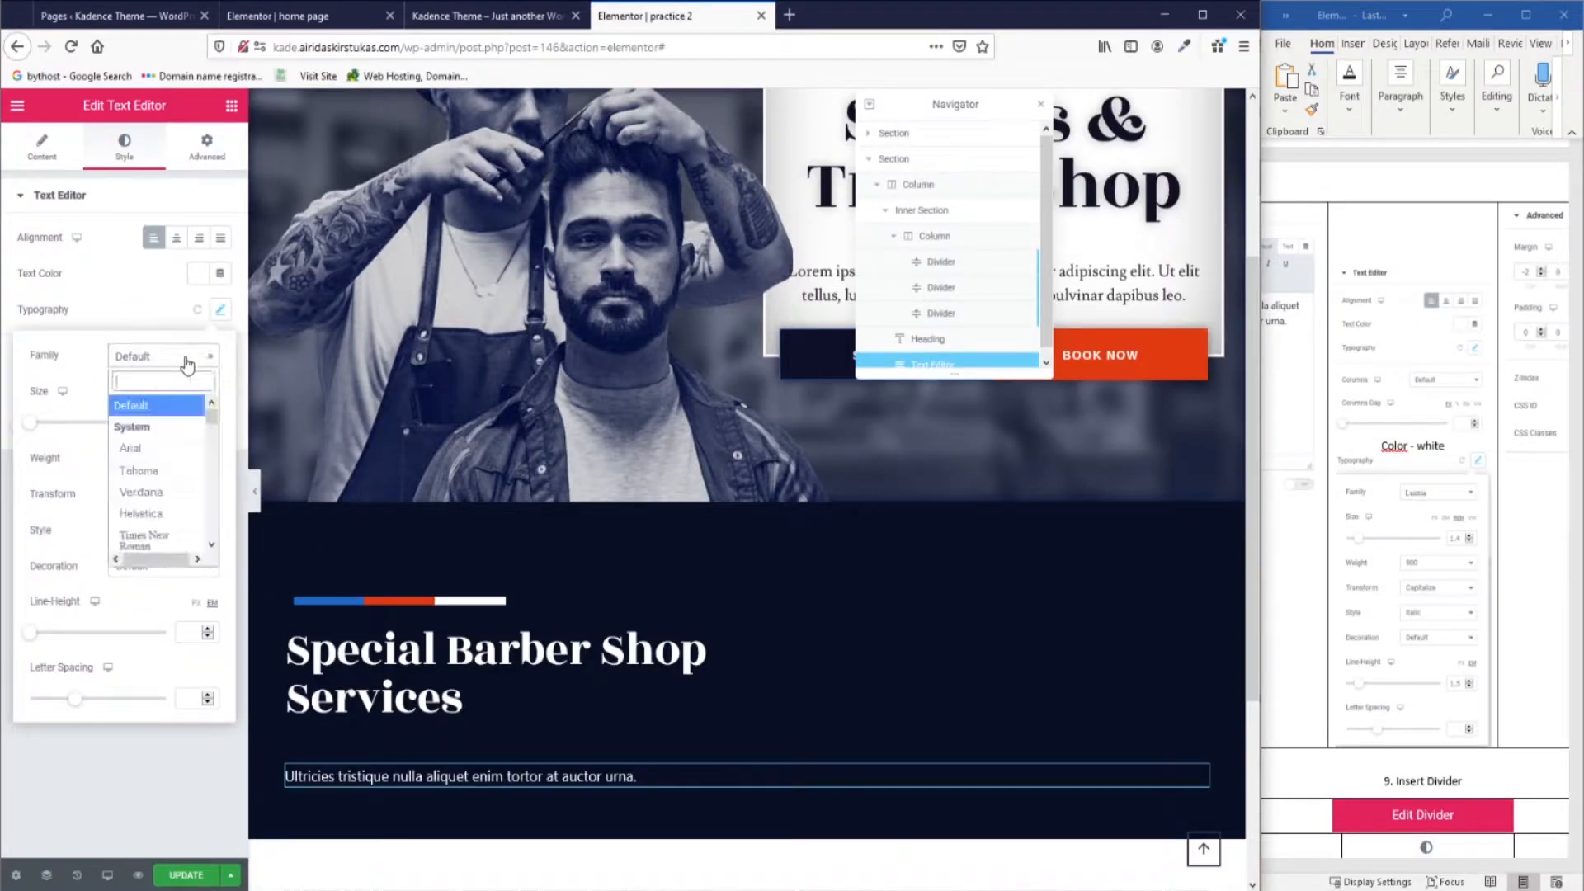
{"action": "left_click", "coordinate": [191, 449]}
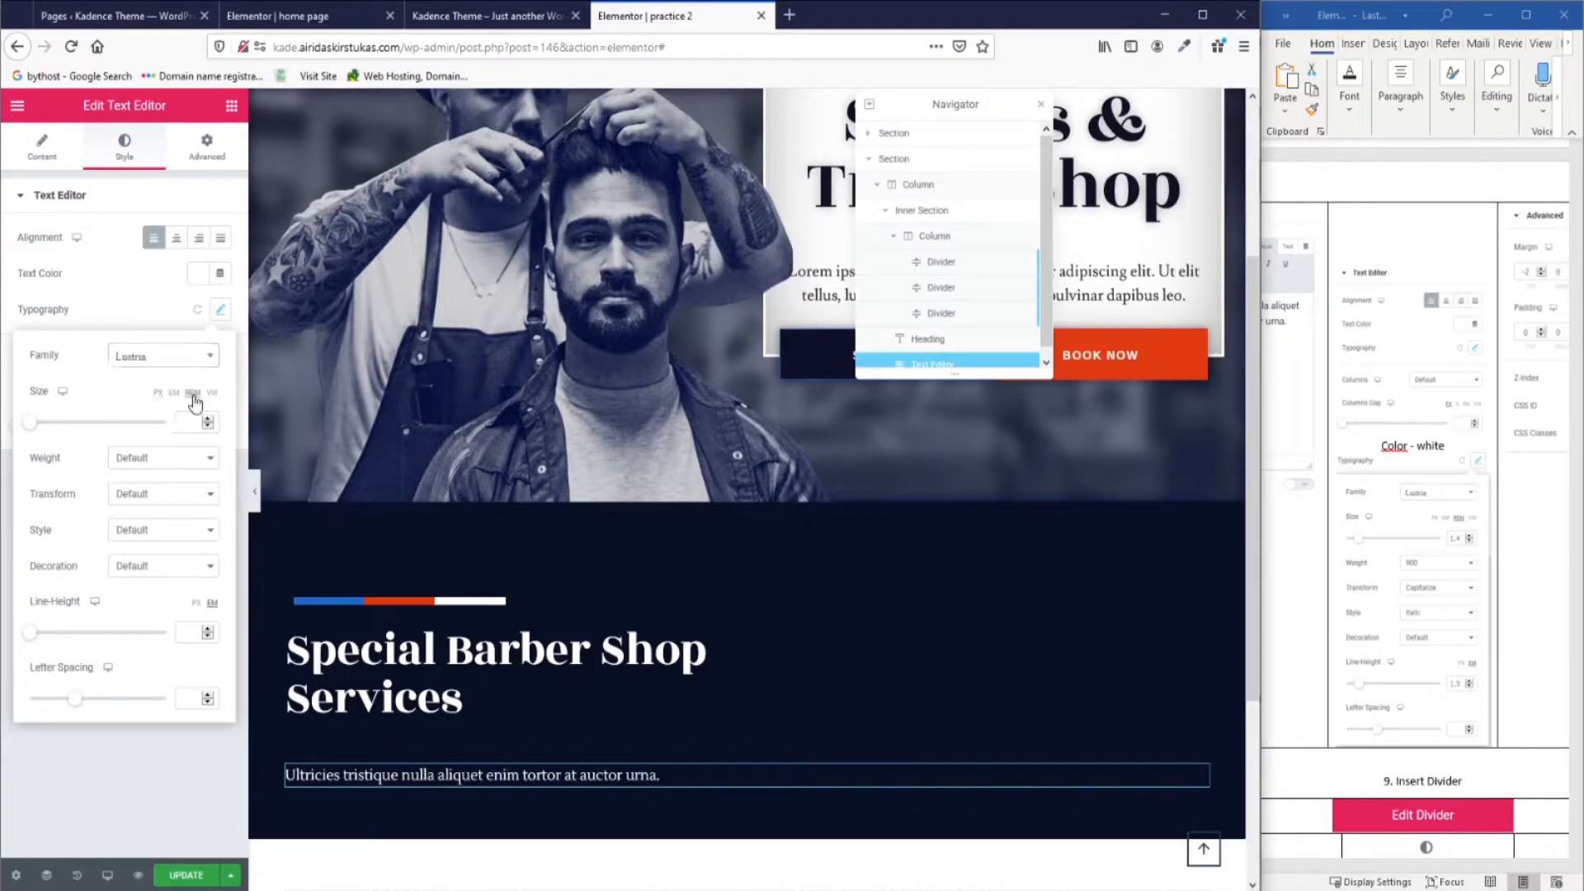
{"action": "type", "text": "1.4"}
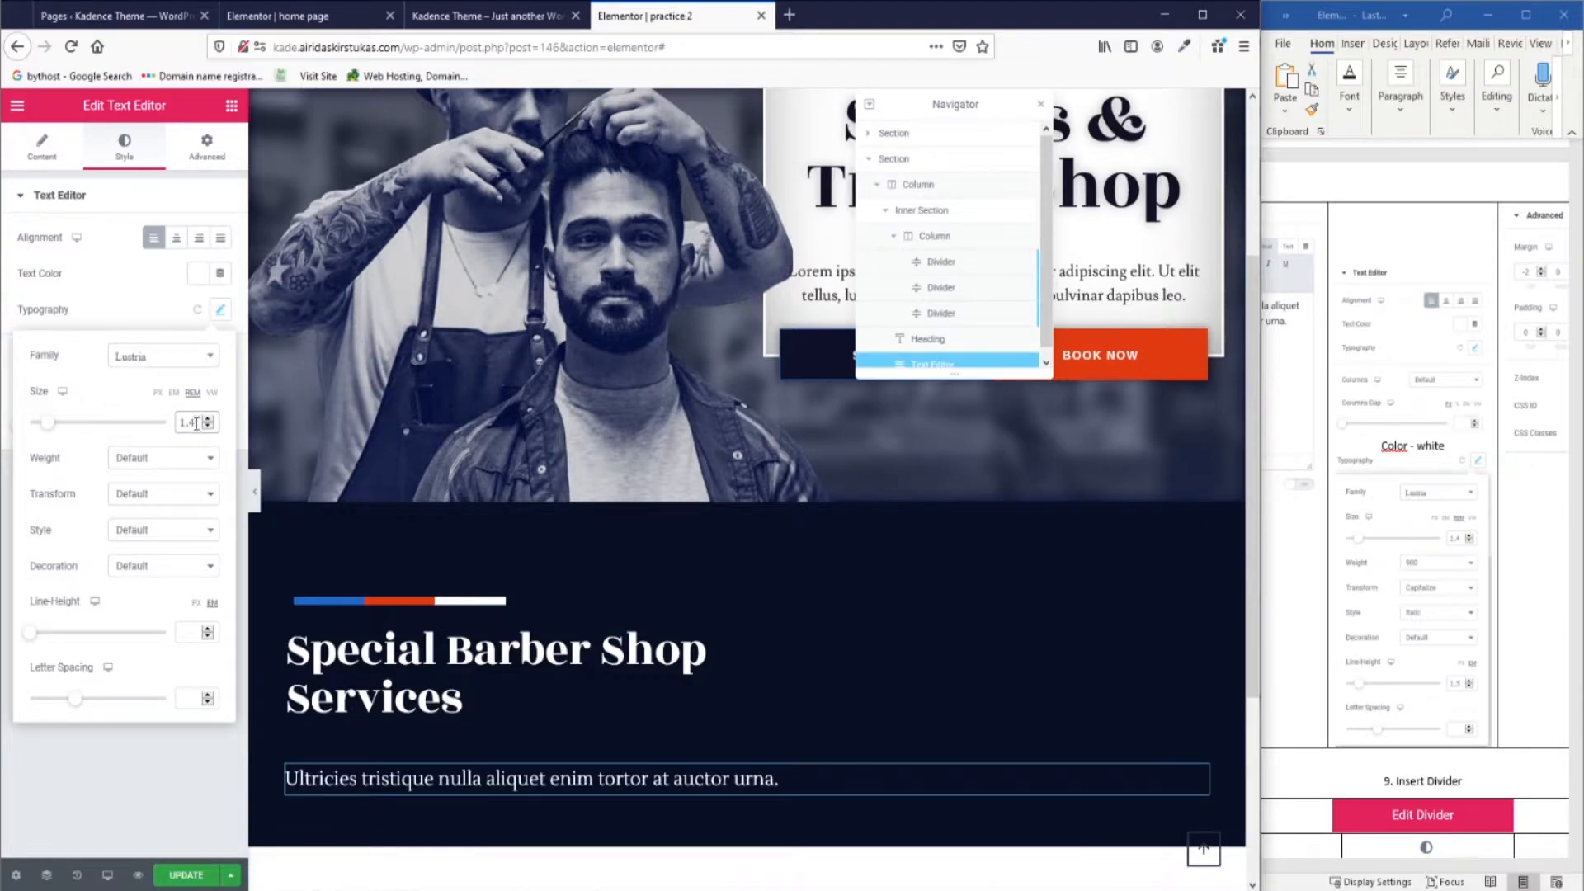
Give the paragraph weight 900, Capitalize transform, Italic style and 1.5 line height.
{"action": "left_click", "coordinate": [177, 462]}
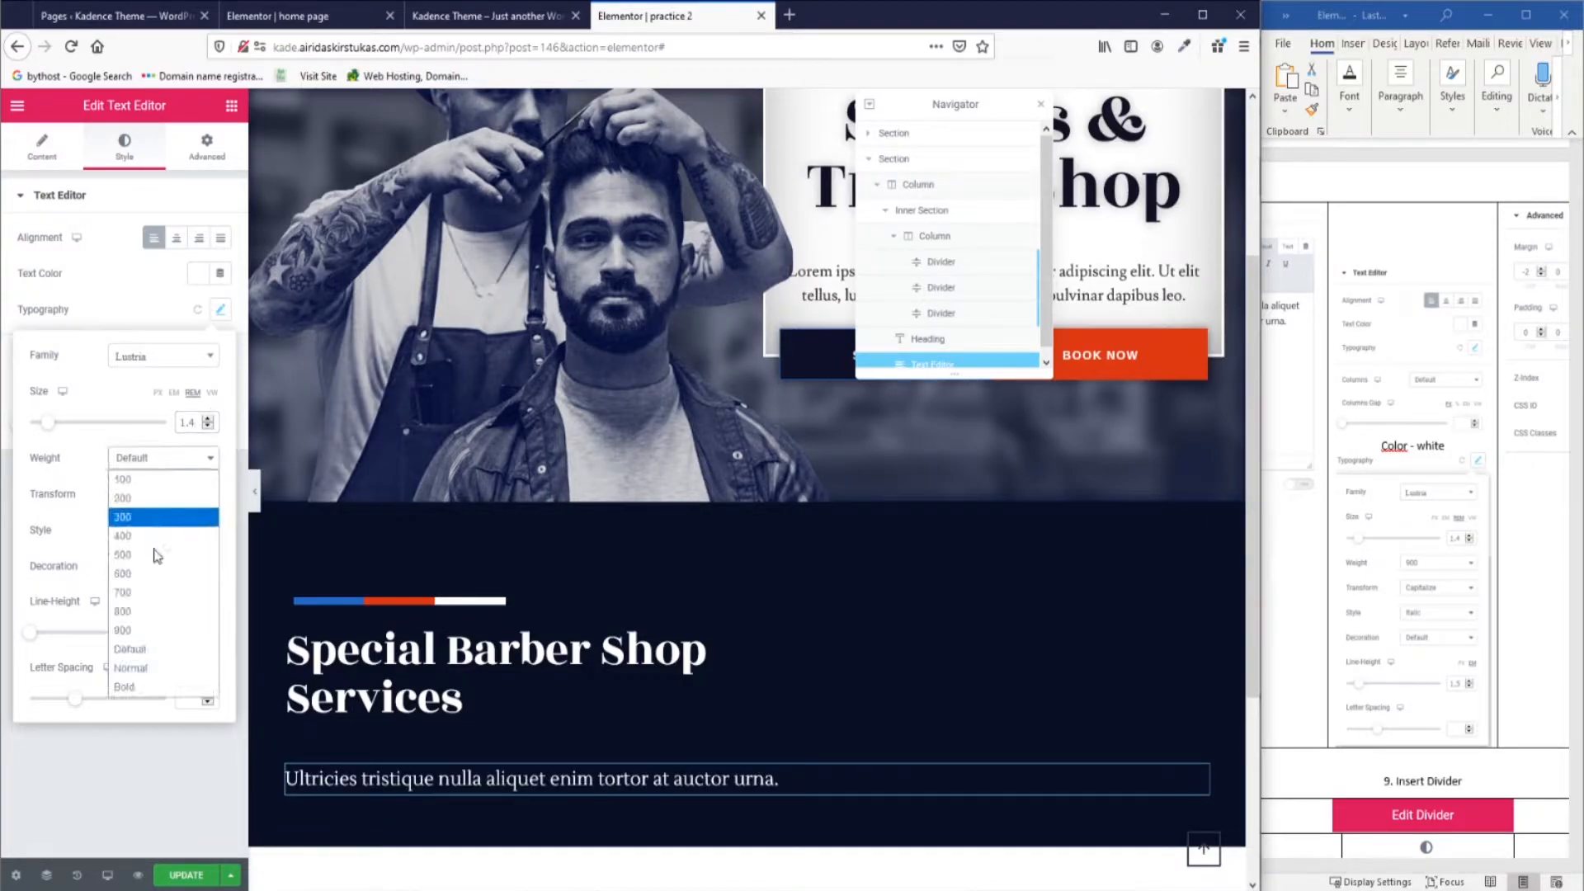
{"action": "left_click", "coordinate": [157, 632]}
{"action": "left_click", "coordinate": [163, 493]}
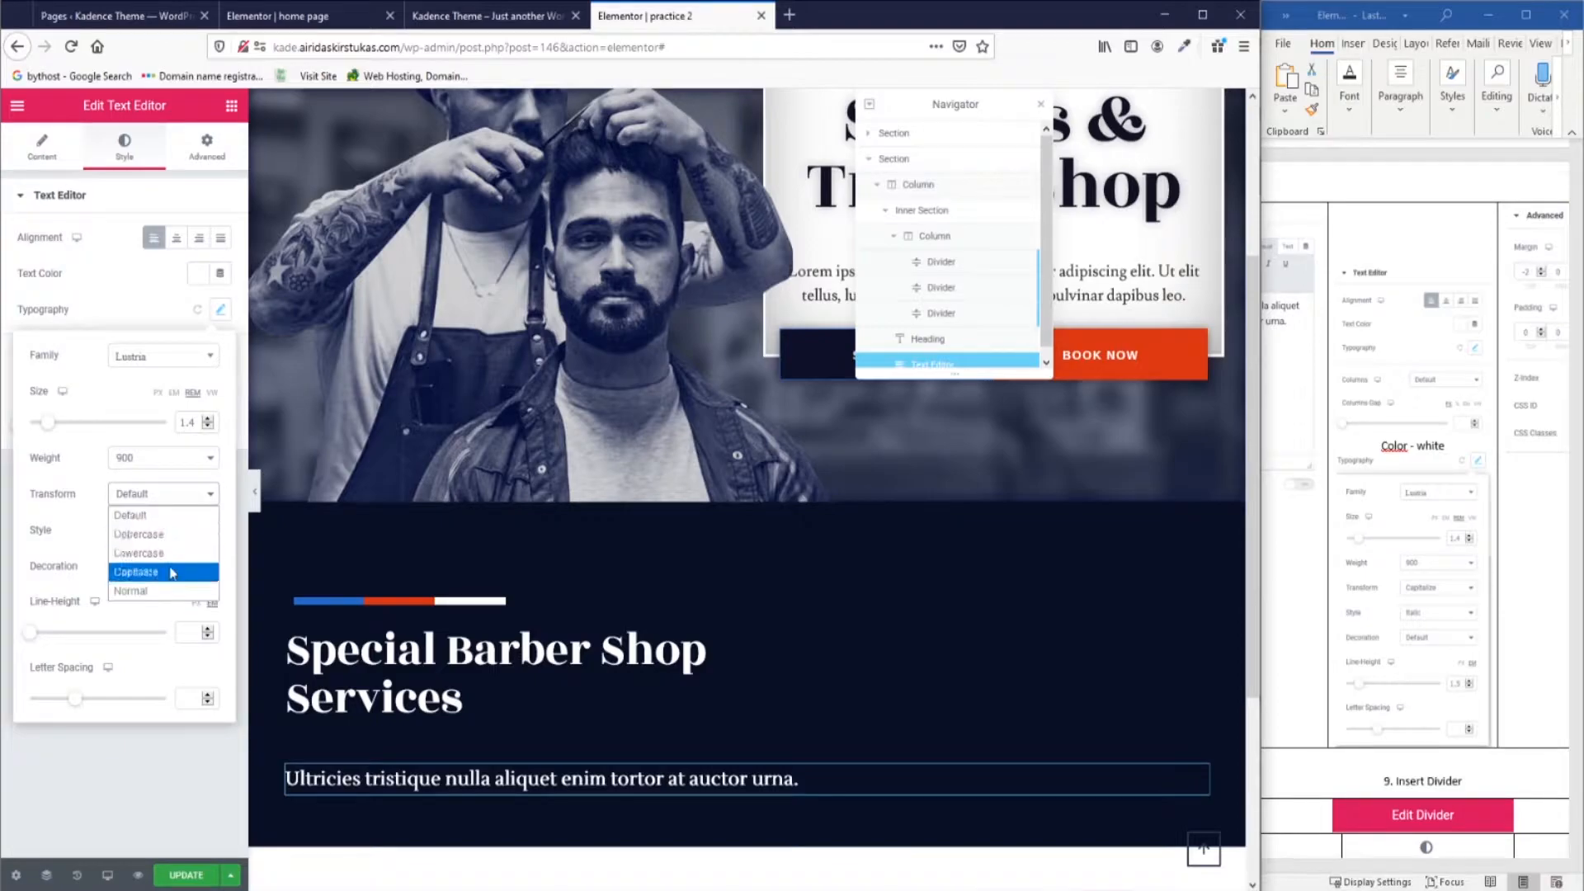
{"action": "left_click", "coordinate": [136, 571]}
{"action": "left_click", "coordinate": [163, 529]}
{"action": "left_click", "coordinate": [137, 548]}
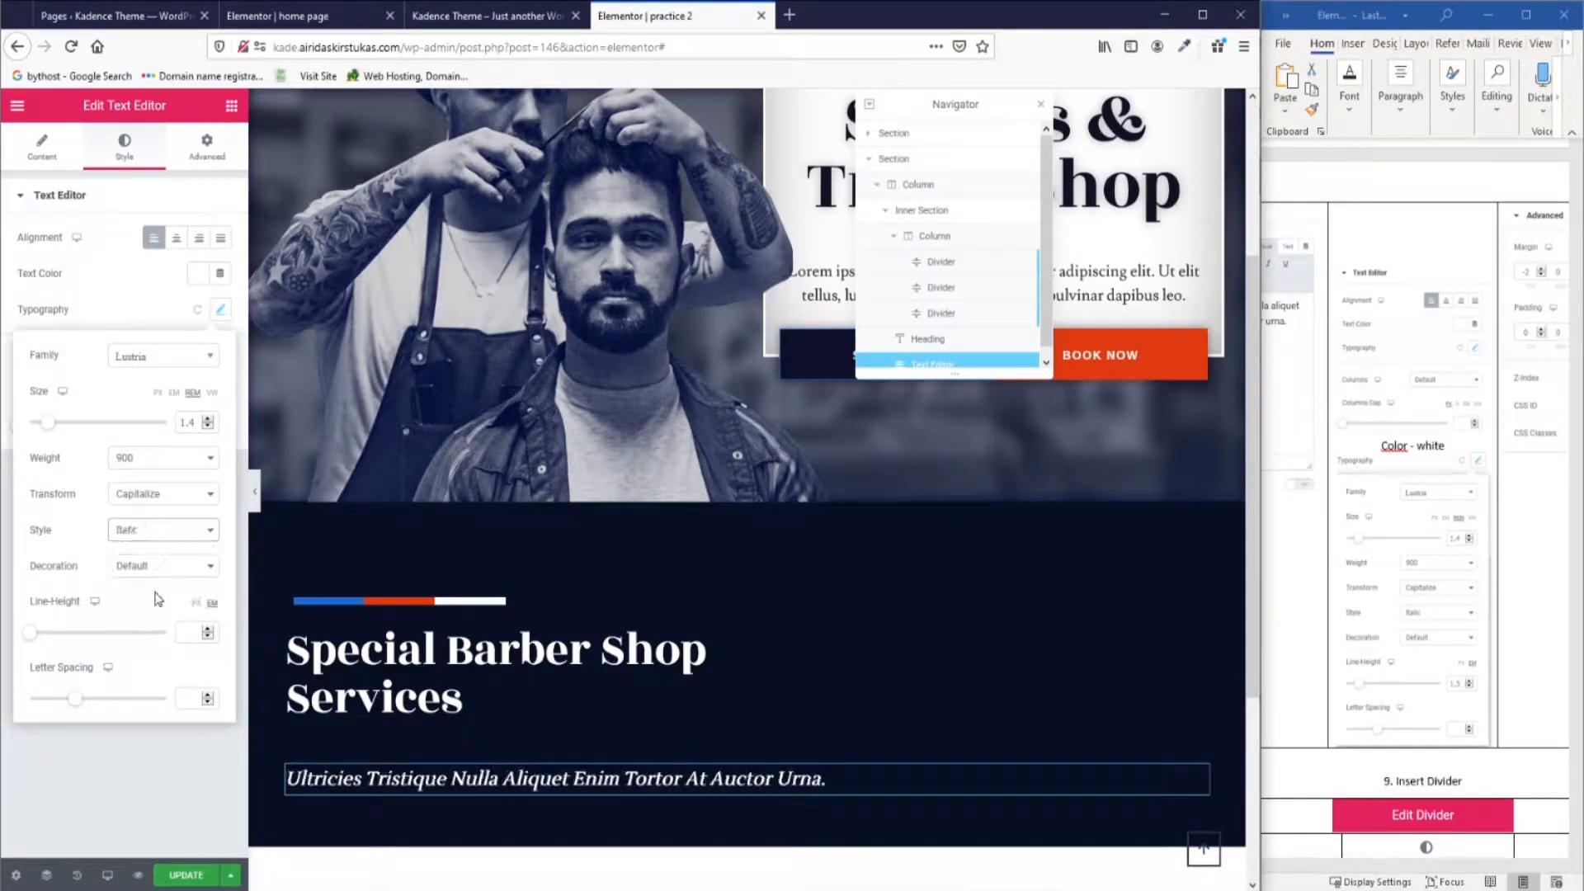
{"action": "left_click", "coordinate": [196, 634]}
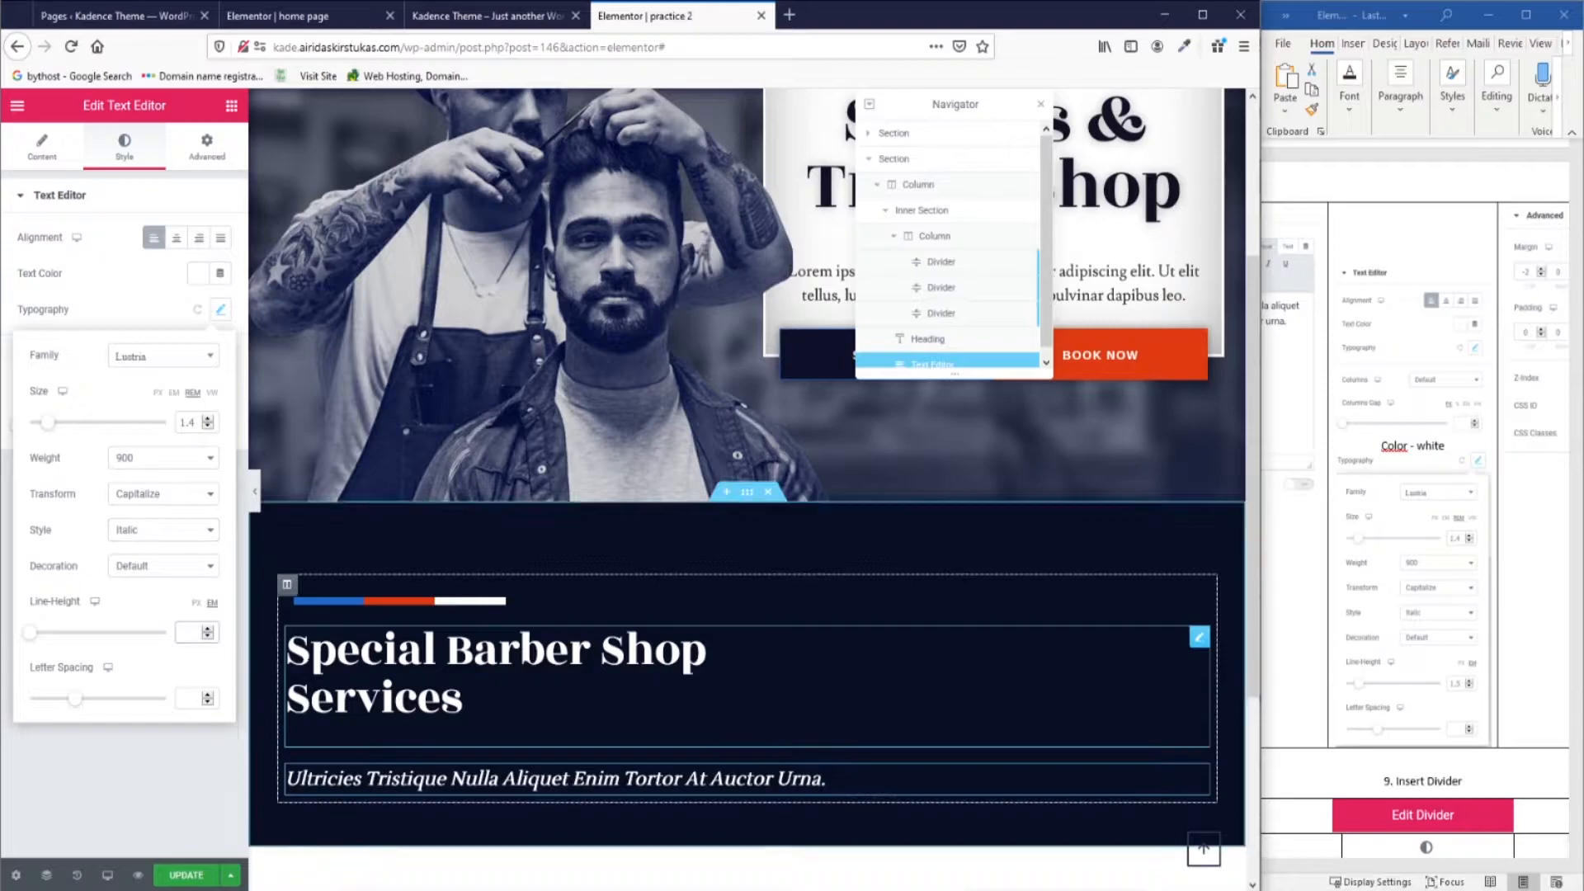
{"action": "type", "text": "1.5"}
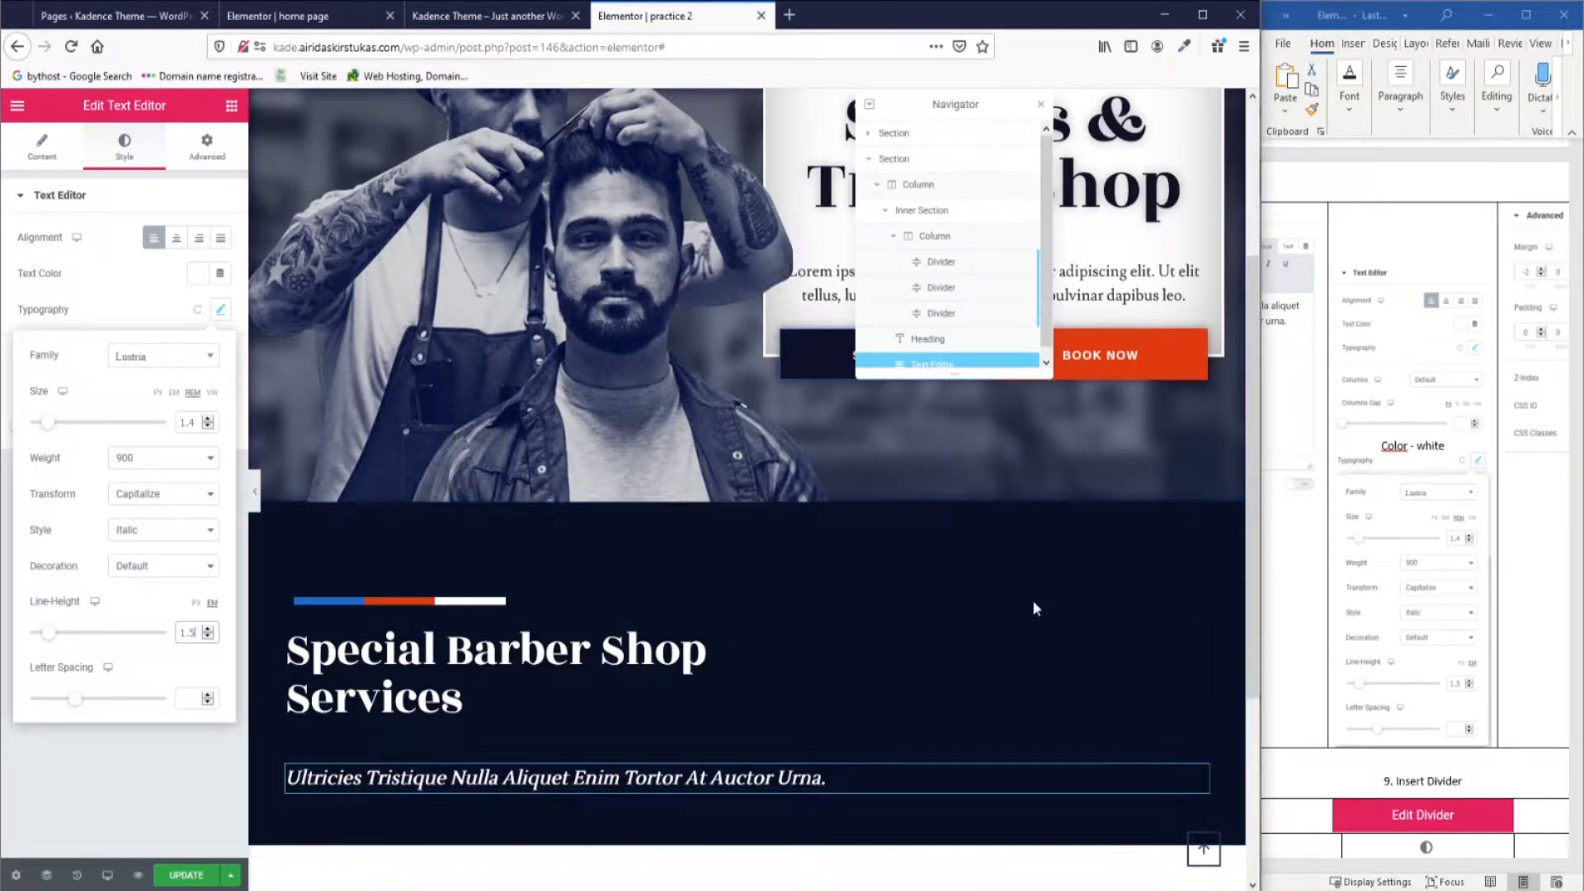
{"action": "scroll", "coordinate": [1443, 550], "scroll_direction": "up", "scroll_amount": 1}
{"action": "left_click_drag", "start_coordinate": [1382, 866], "coordinate": [1469, 865]}
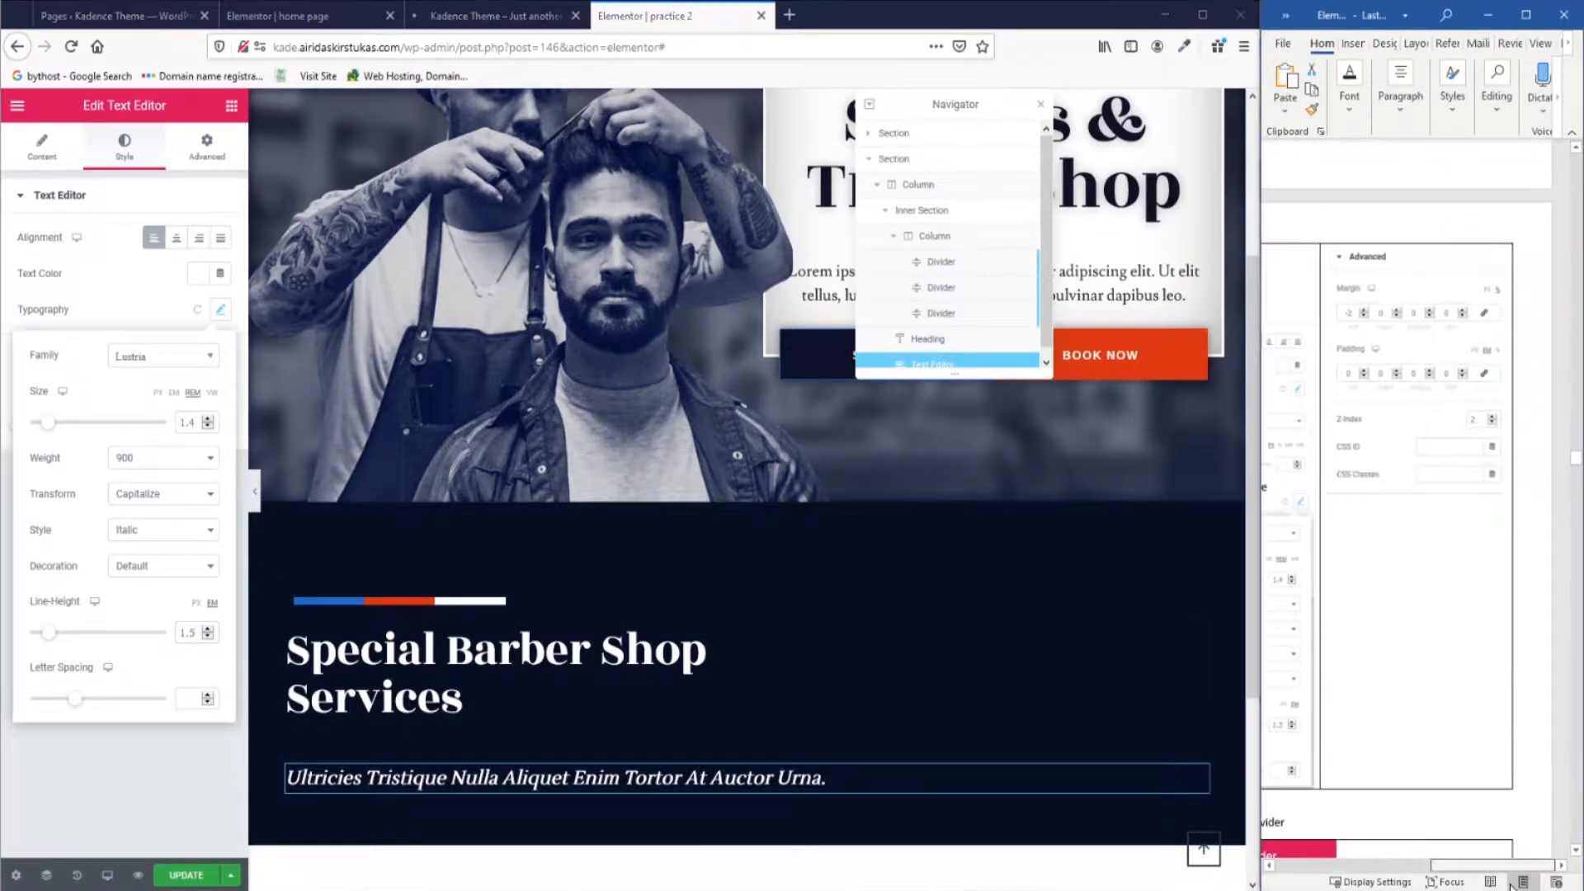
Set the paragraph's z-index to 2 and its unlinked top margin to -2.
{"action": "left_click", "coordinate": [206, 149]}
{"action": "left_click", "coordinate": [209, 405]}
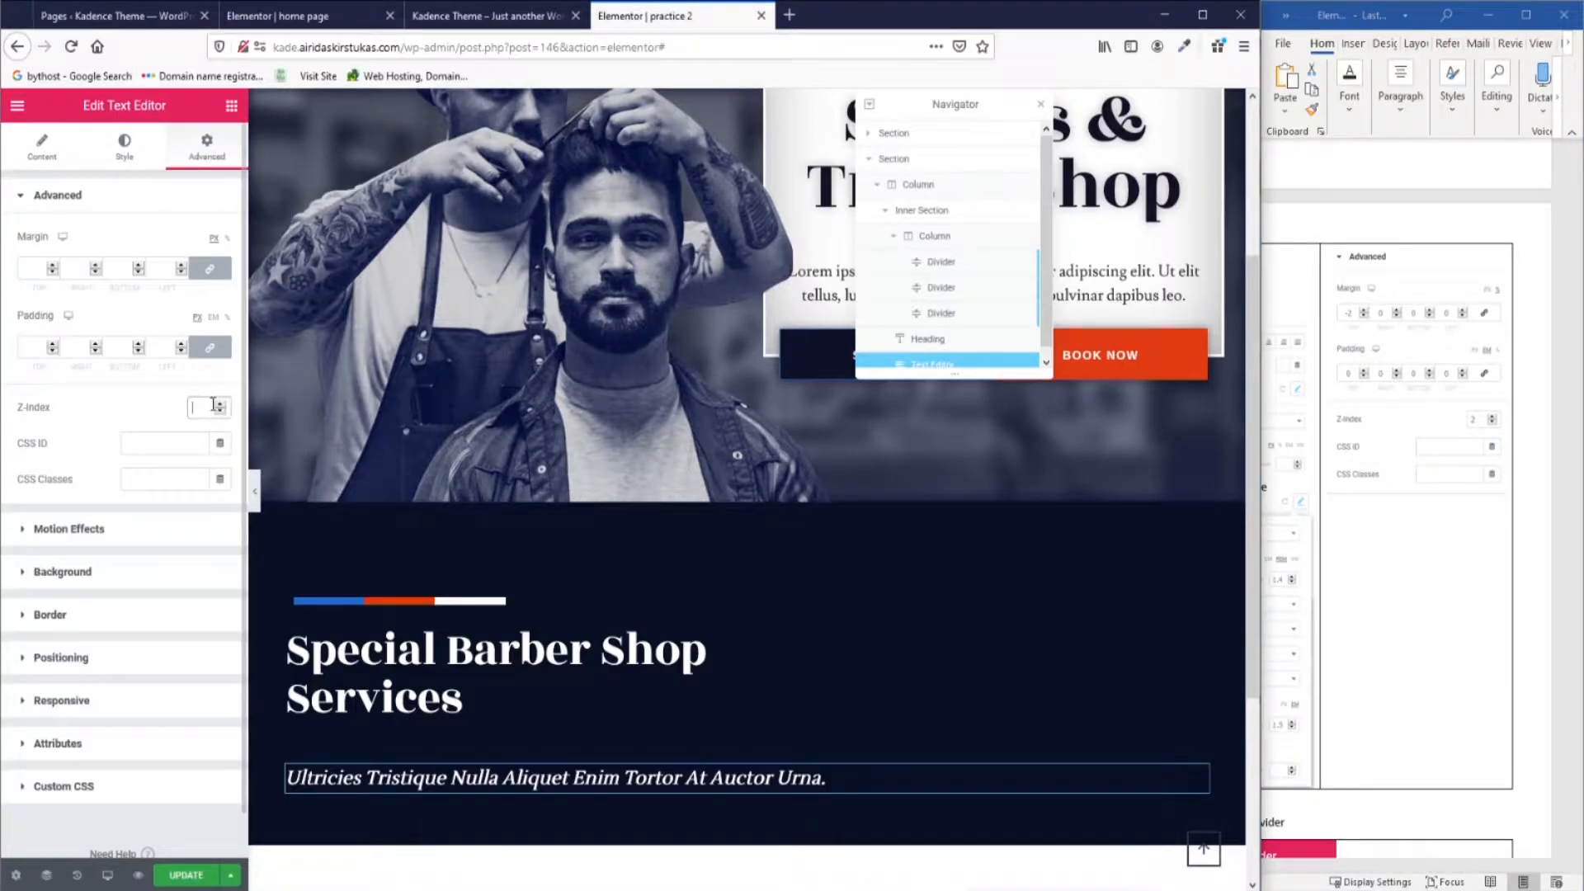
{"action": "type", "text": "2"}
{"action": "left_click", "coordinate": [210, 268]}
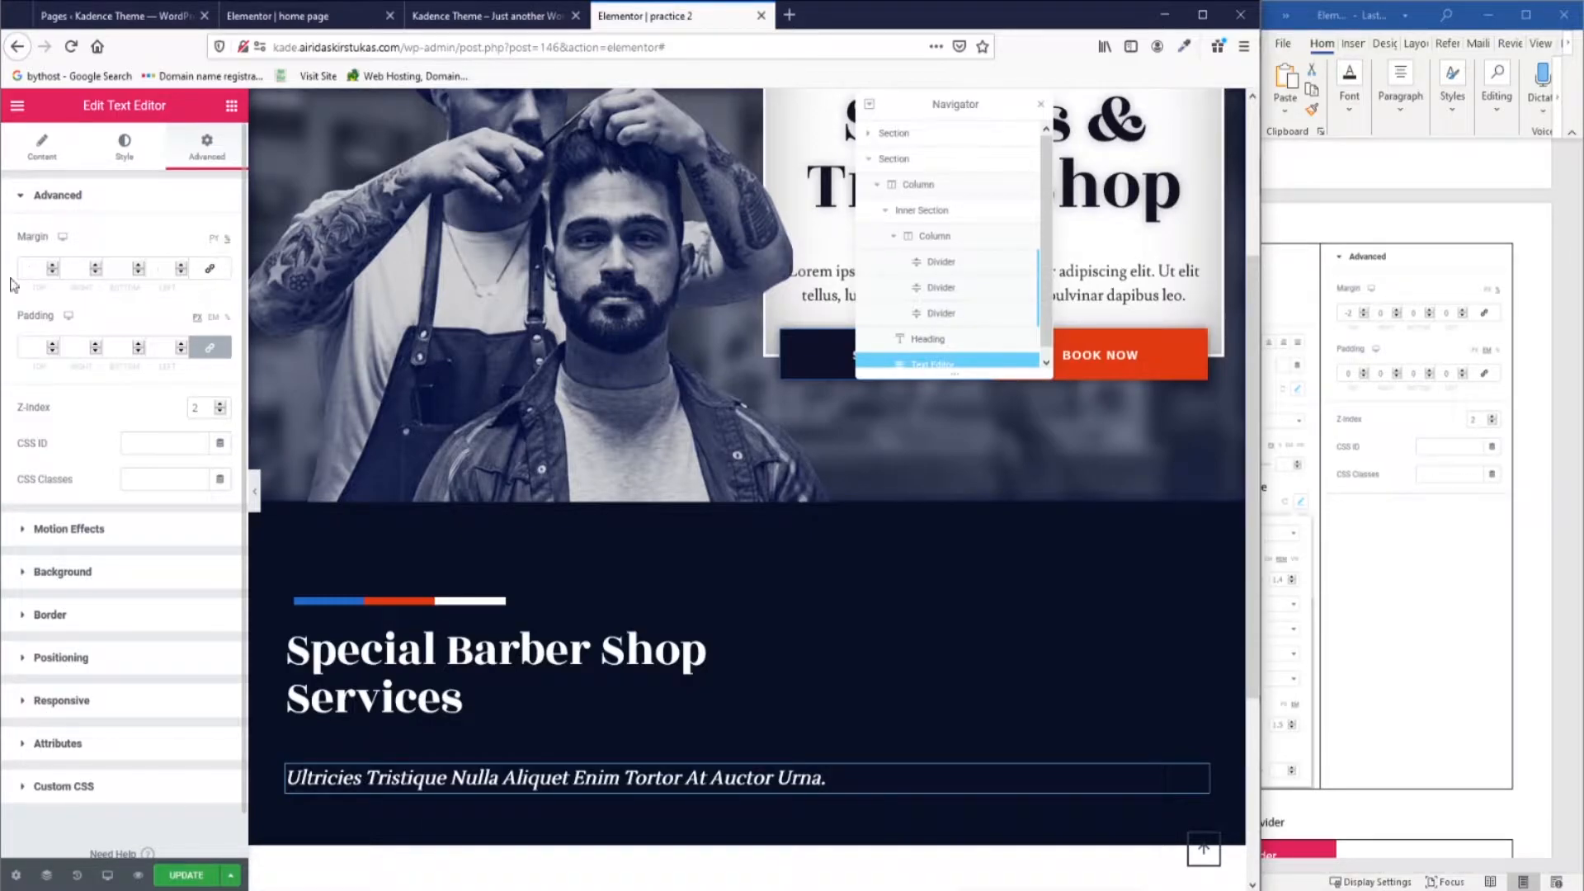
{"action": "type", "text": "-2"}
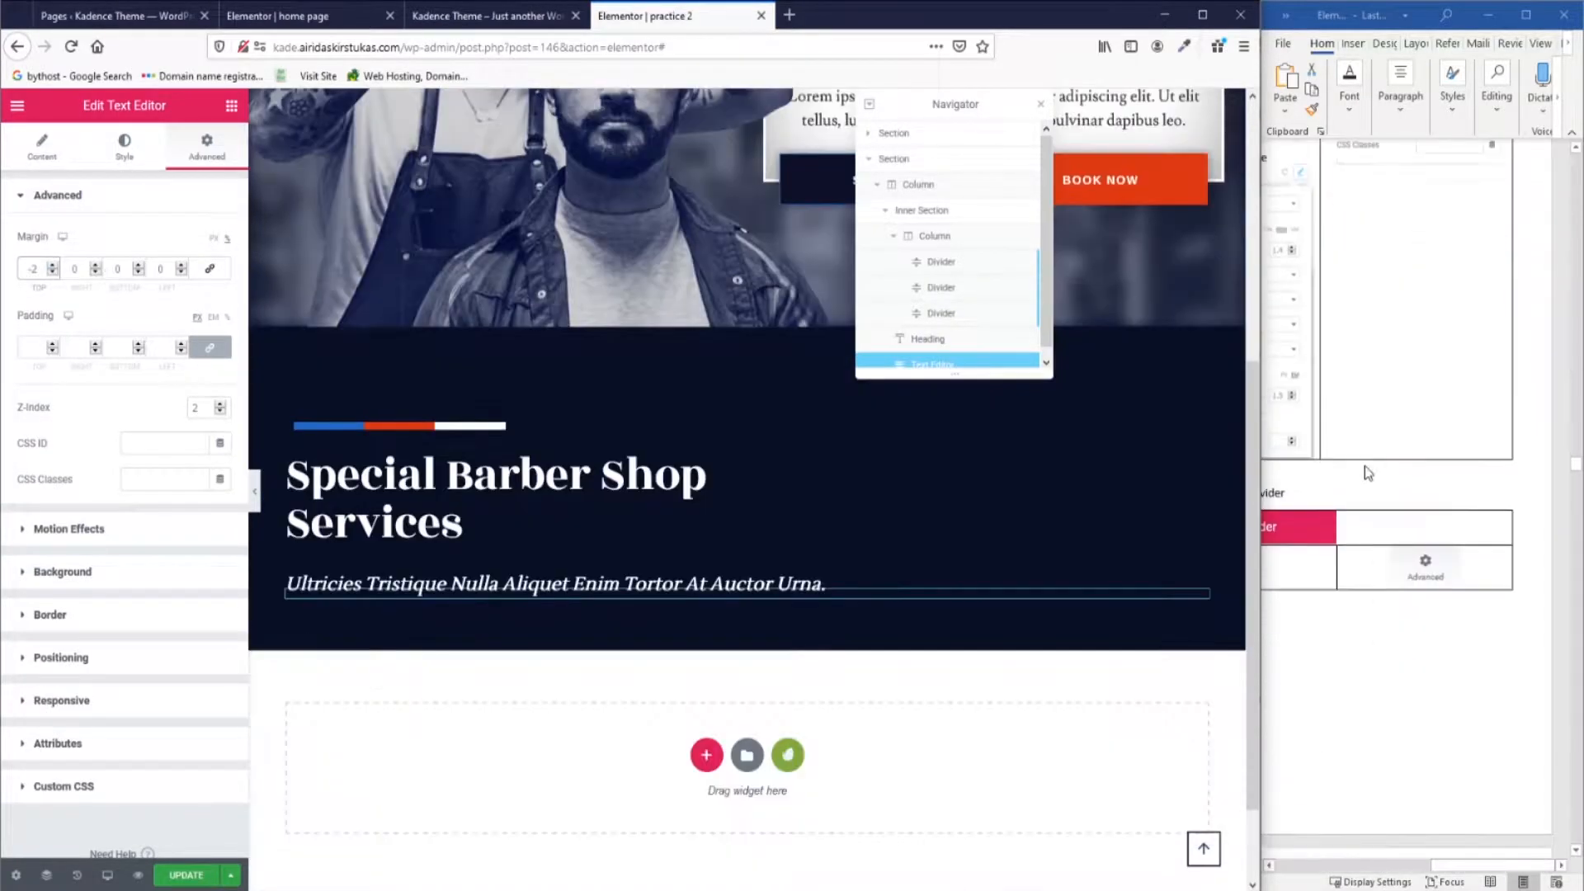
{"action": "scroll", "coordinate": [1364, 467], "scroll_direction": "down", "scroll_amount": 5}
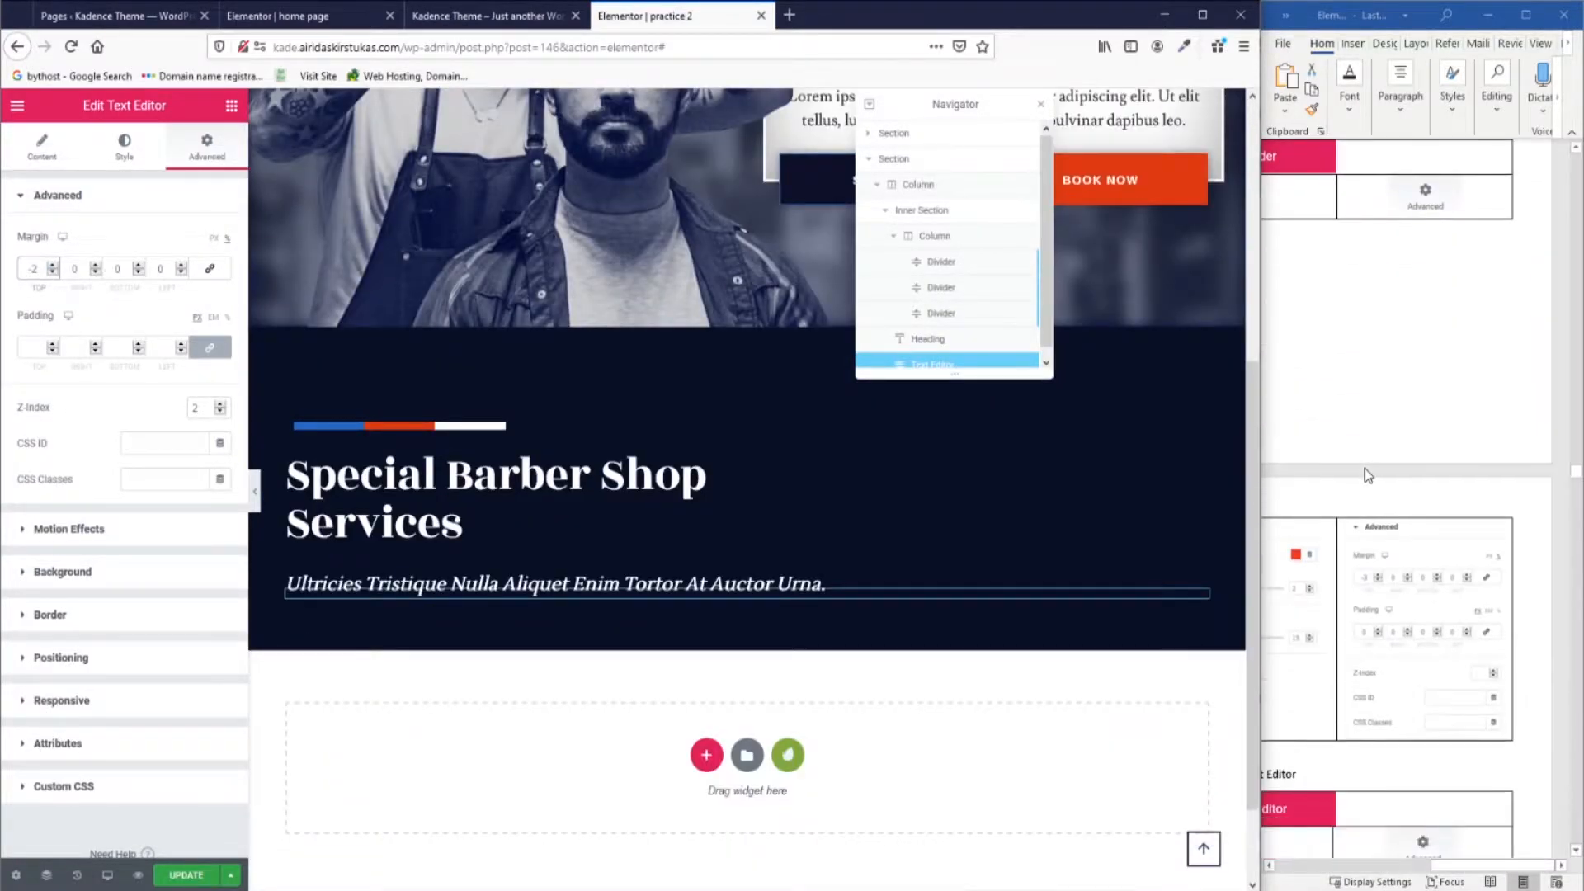
{"action": "scroll", "coordinate": [1364, 468], "scroll_direction": "up", "scroll_amount": 1}
{"action": "left_click_drag", "start_coordinate": [1468, 864], "coordinate": [1388, 884]}
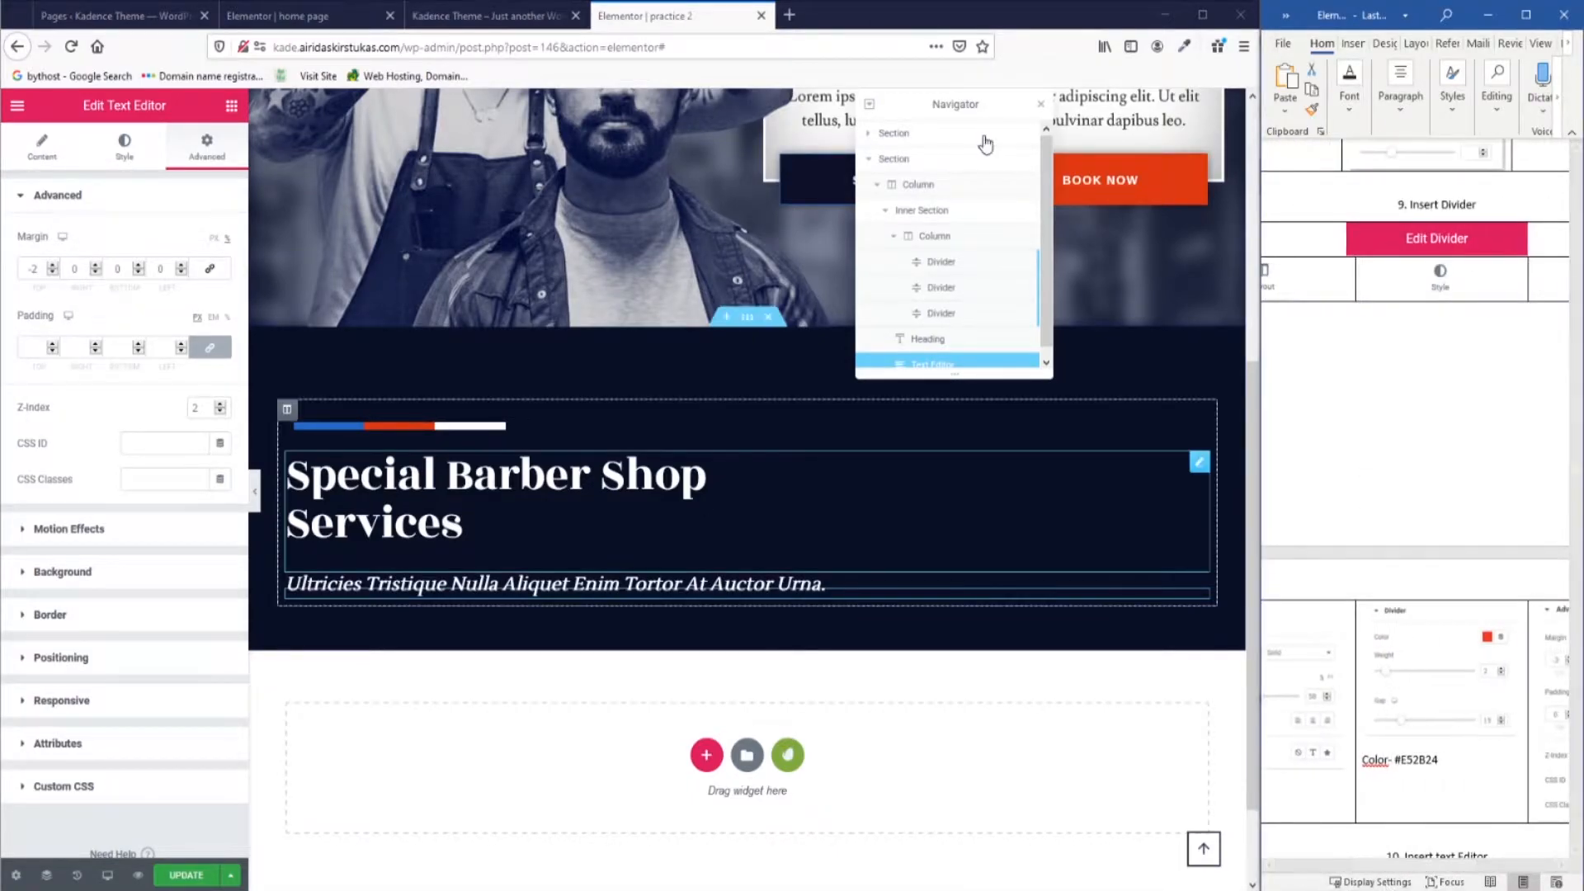
Compare with the reference home page and bring up the widget list.
{"action": "left_click", "coordinate": [279, 16]}
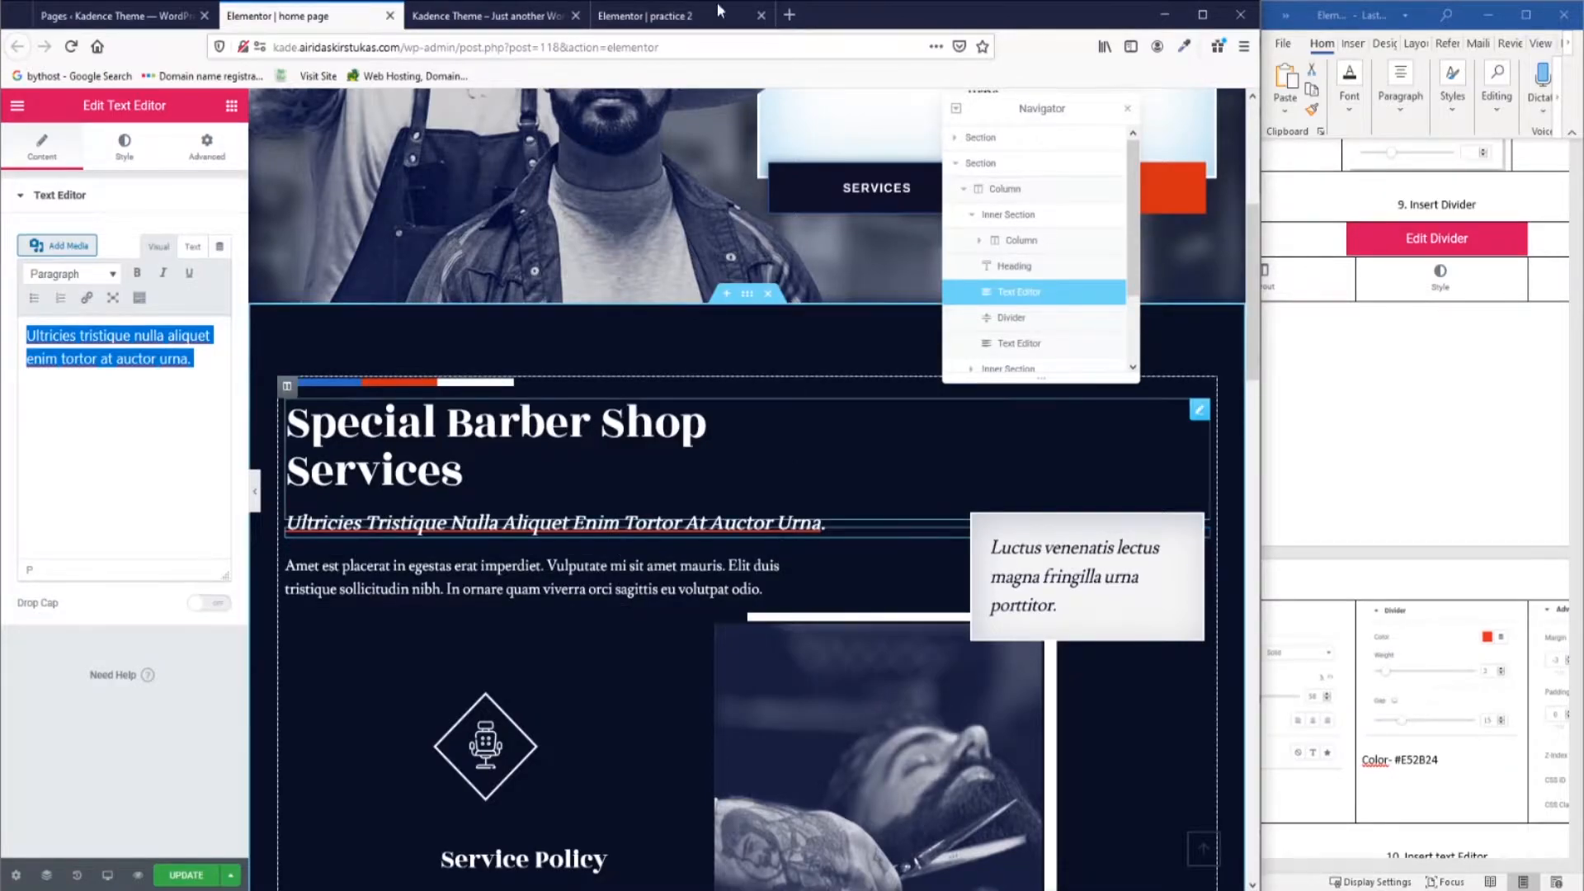
{"action": "left_click", "coordinate": [686, 19]}
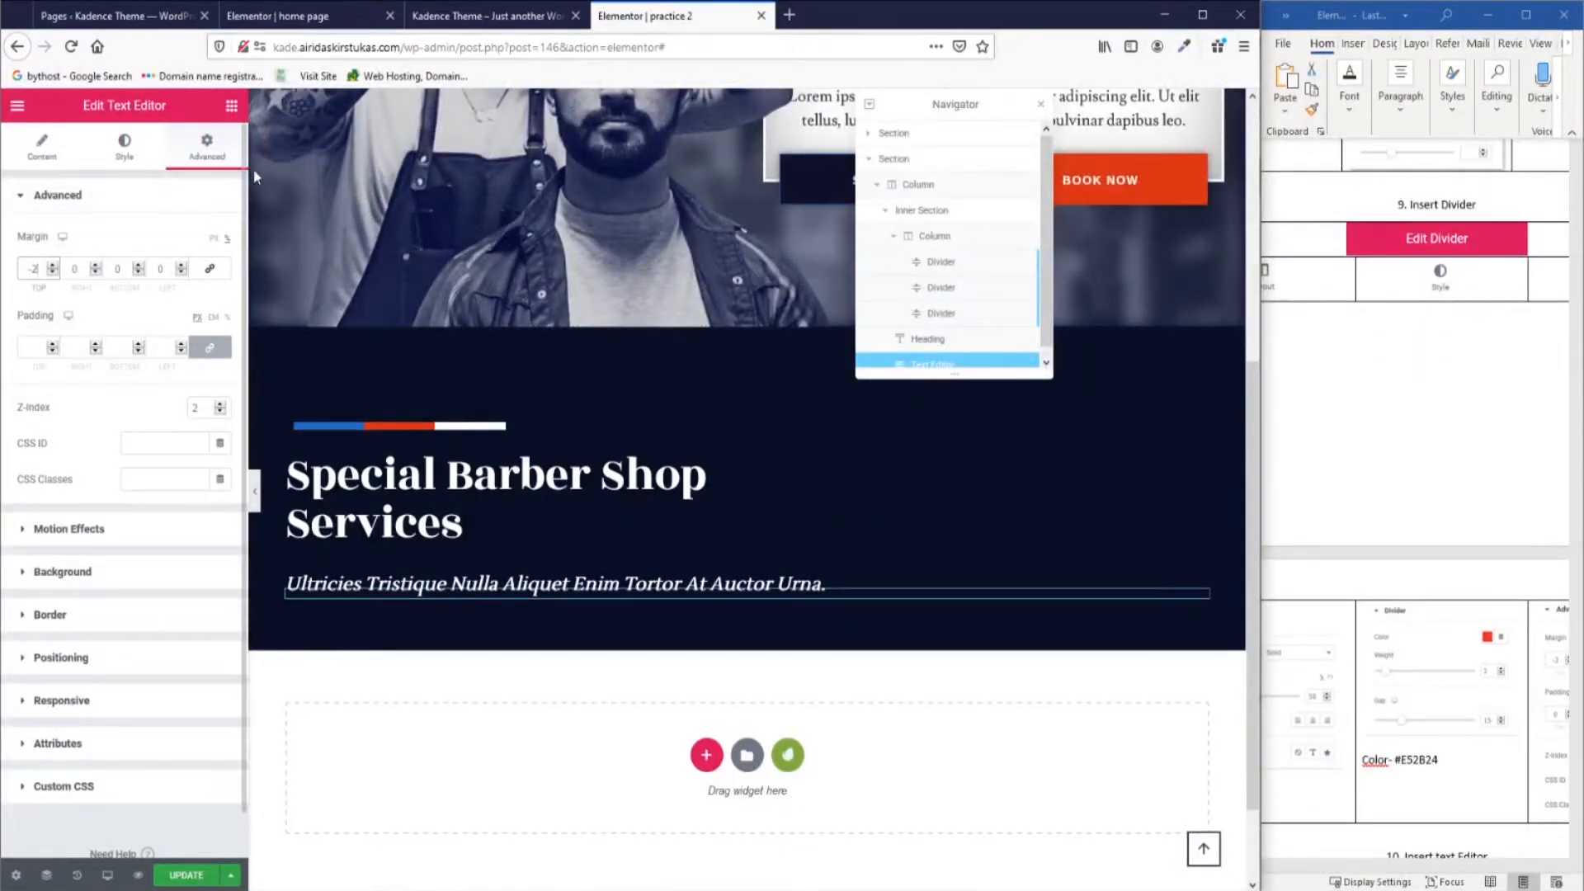
{"action": "left_click", "coordinate": [232, 106]}
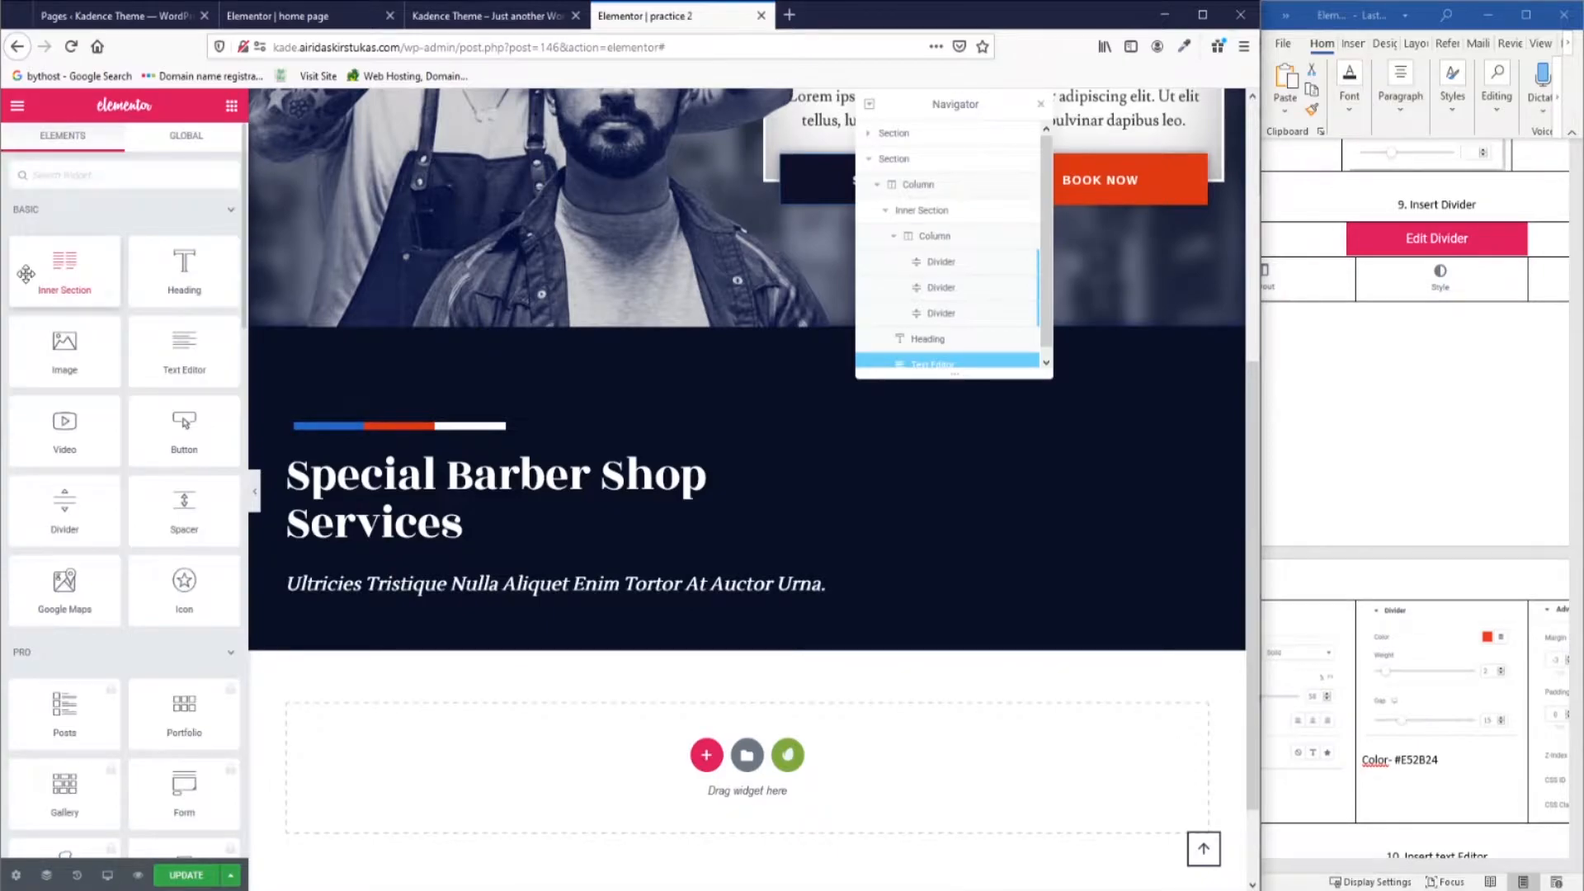
Drop a Divider widget below the paragraph.
{"action": "left_click_drag", "start_coordinate": [72, 505], "coordinate": [583, 610]}
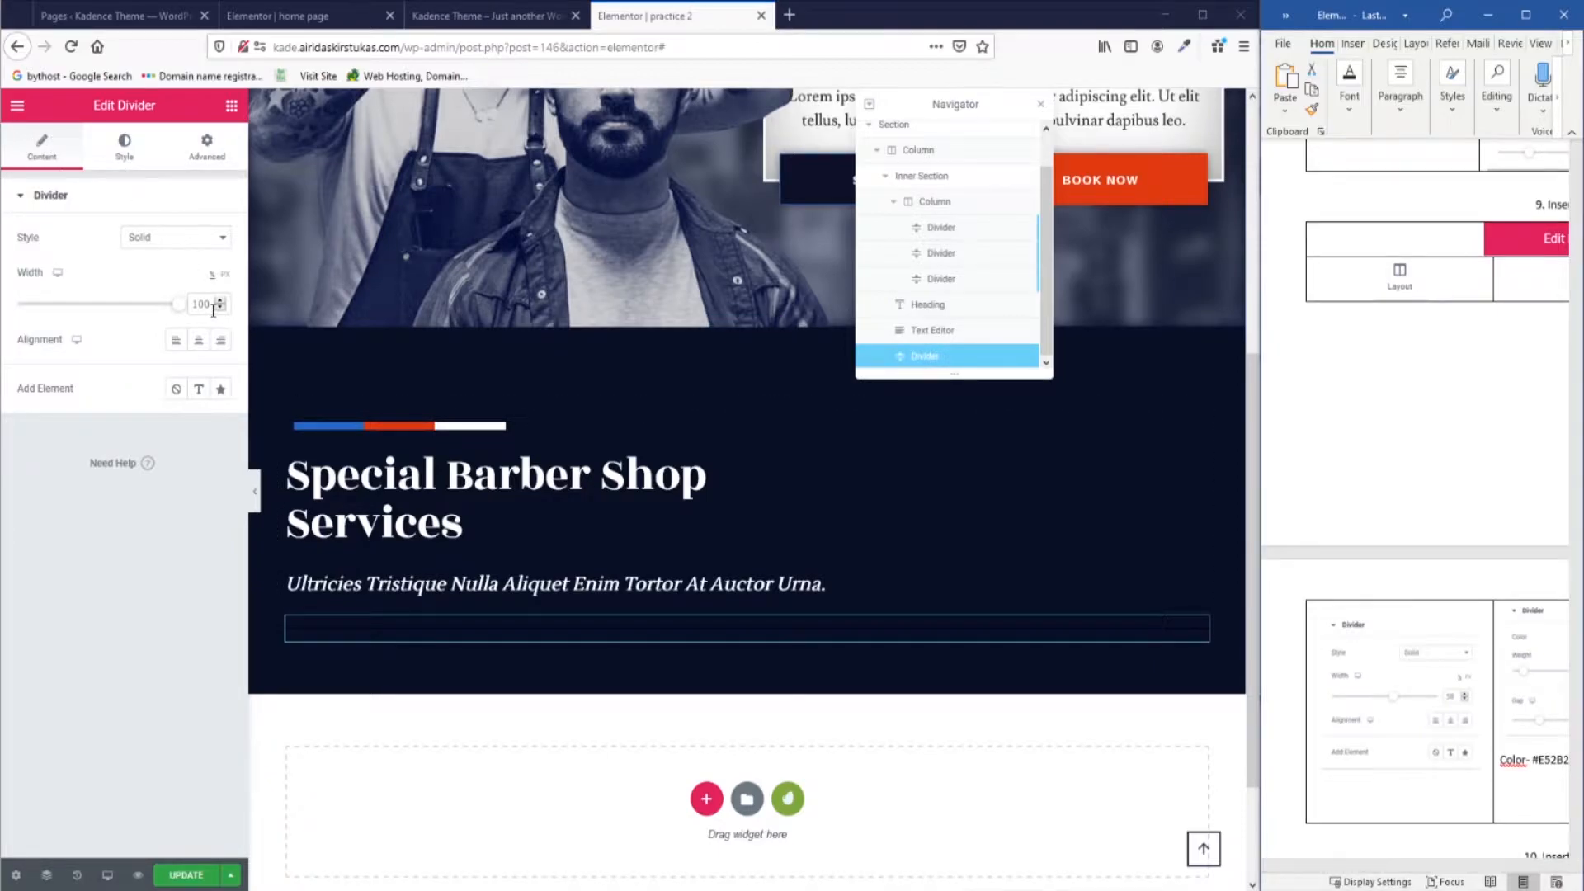
{"action": "left_click", "coordinate": [406, 432]}
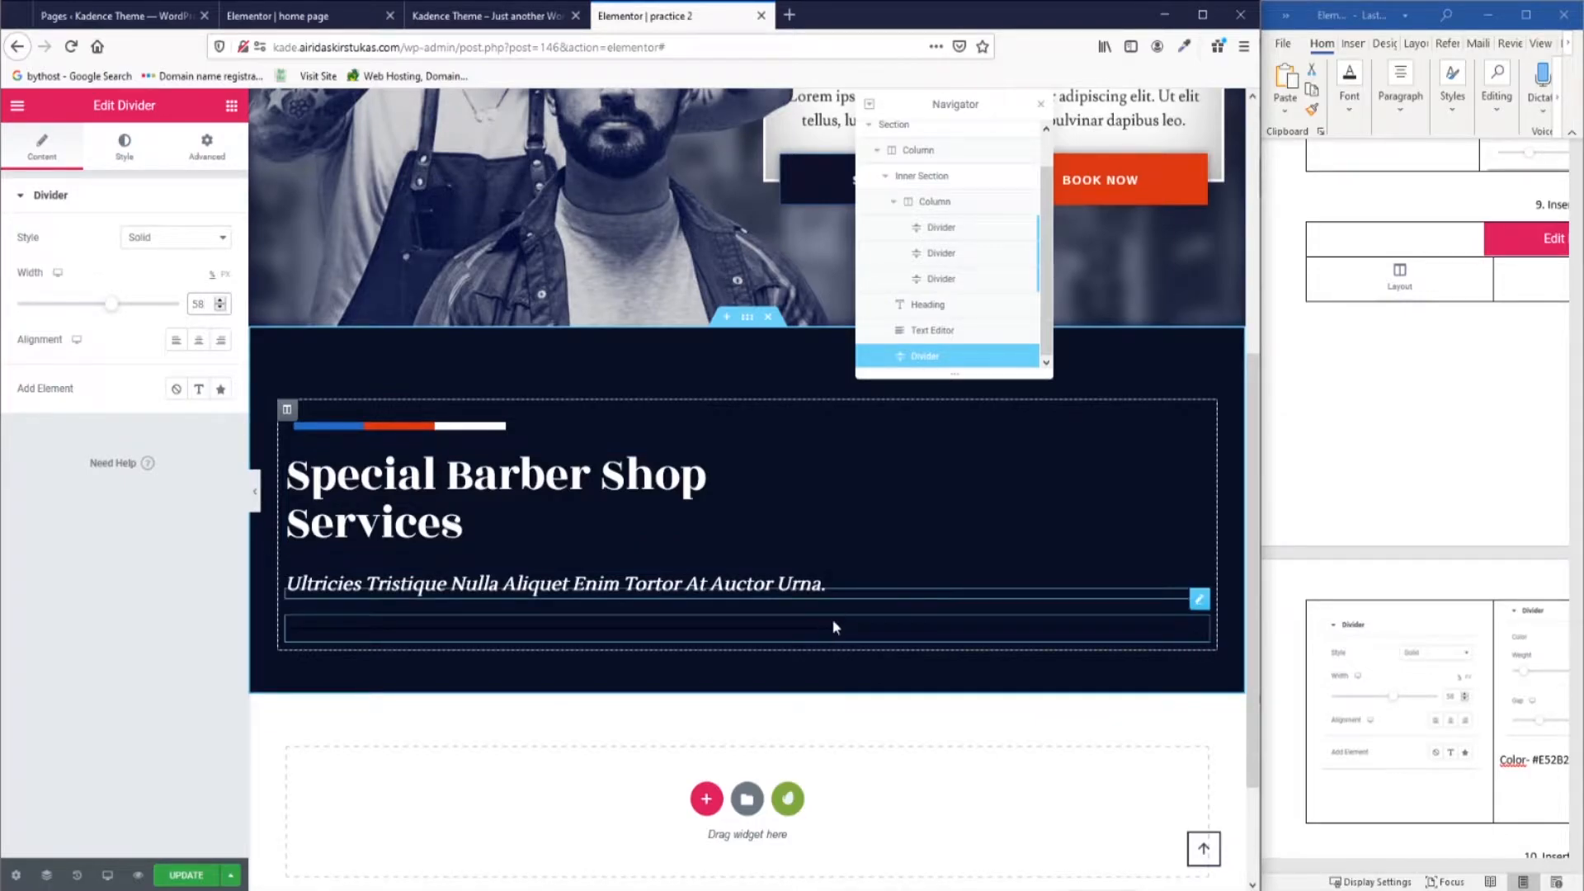
{"action": "left_click", "coordinate": [1327, 865]}
{"action": "left_click_drag", "start_coordinate": [1360, 867], "coordinate": [1405, 868]}
Paste #E52B24 as the divider colour and set its weight to 2.
{"action": "left_click", "coordinate": [126, 149]}
{"action": "left_click", "coordinate": [1448, 761]}
{"action": "left_click_drag", "start_coordinate": [1444, 760], "coordinate": [1397, 760]}
{"action": "key", "text": "ctrl+c"}
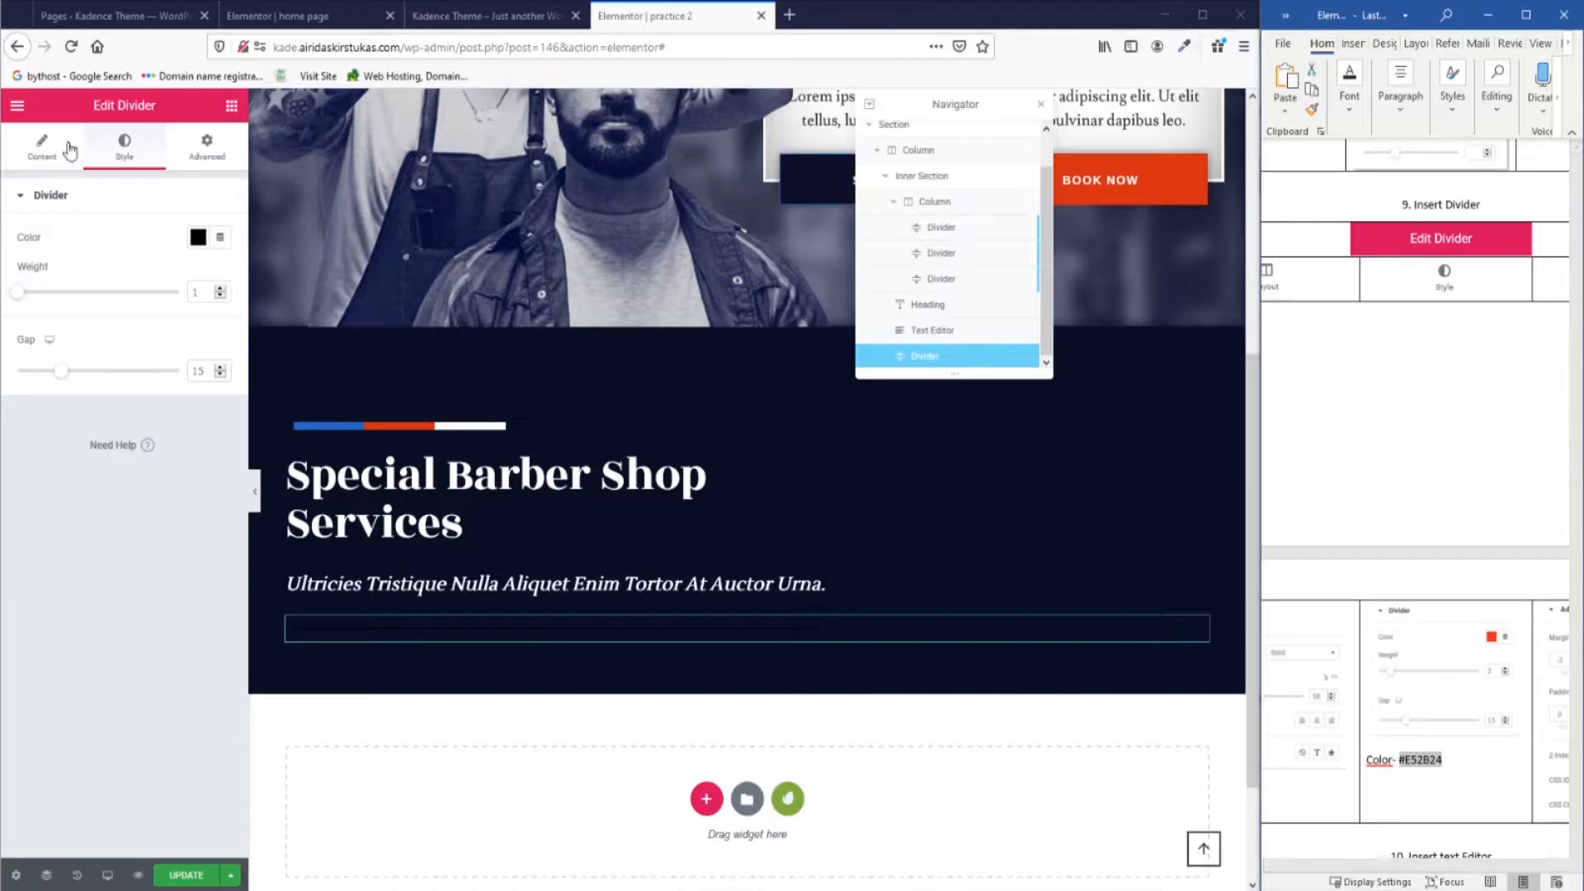
{"action": "left_click", "coordinate": [198, 239]}
{"action": "key", "text": "ctrl+v"}
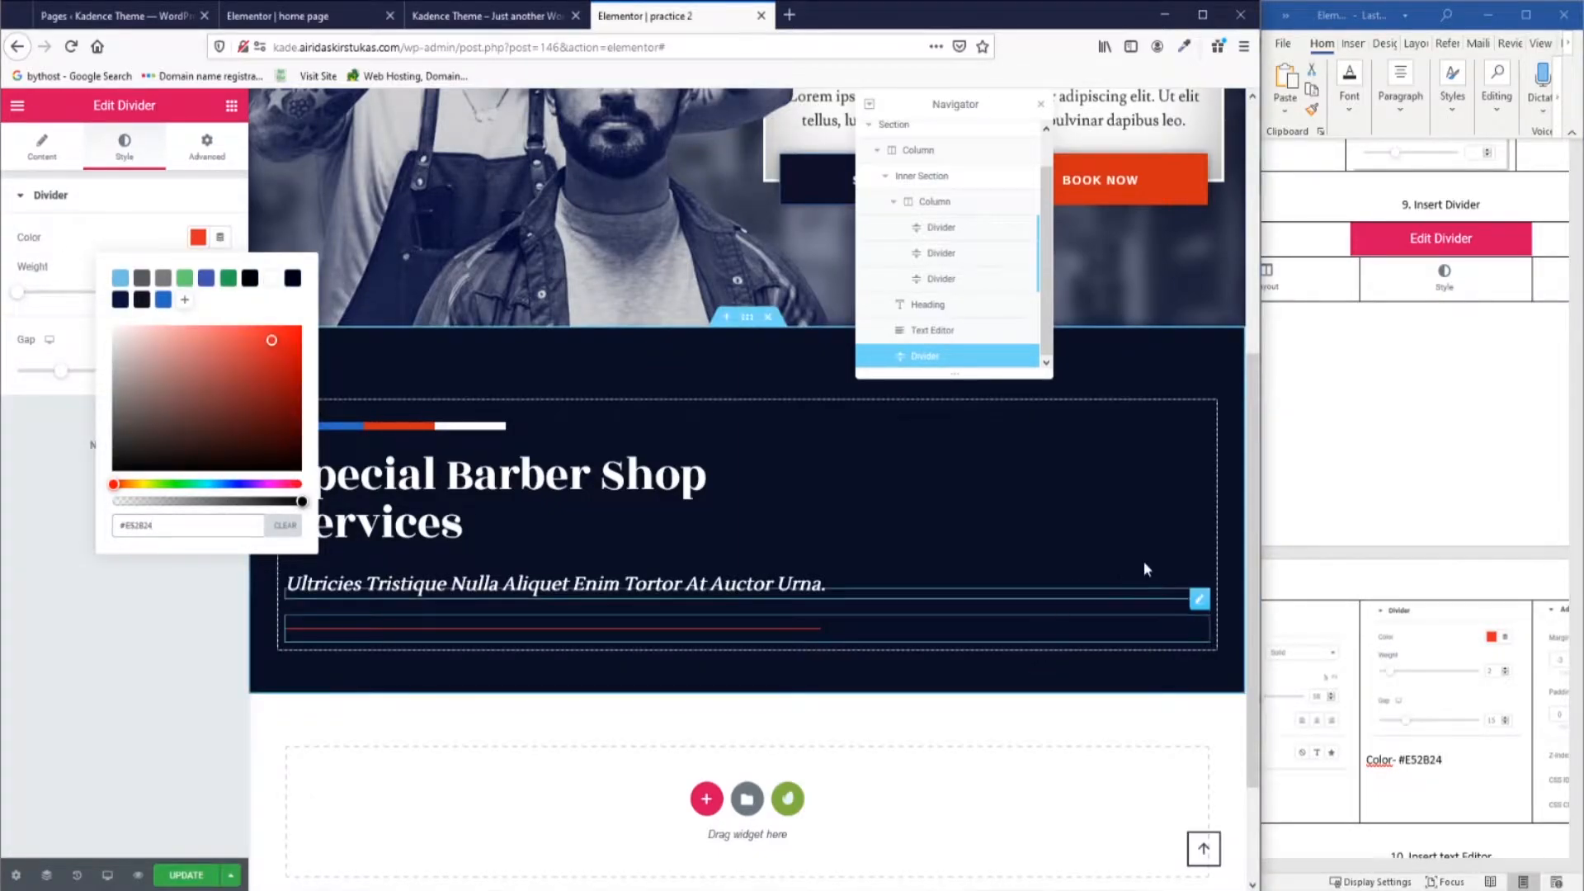
{"action": "left_click", "coordinate": [117, 246]}
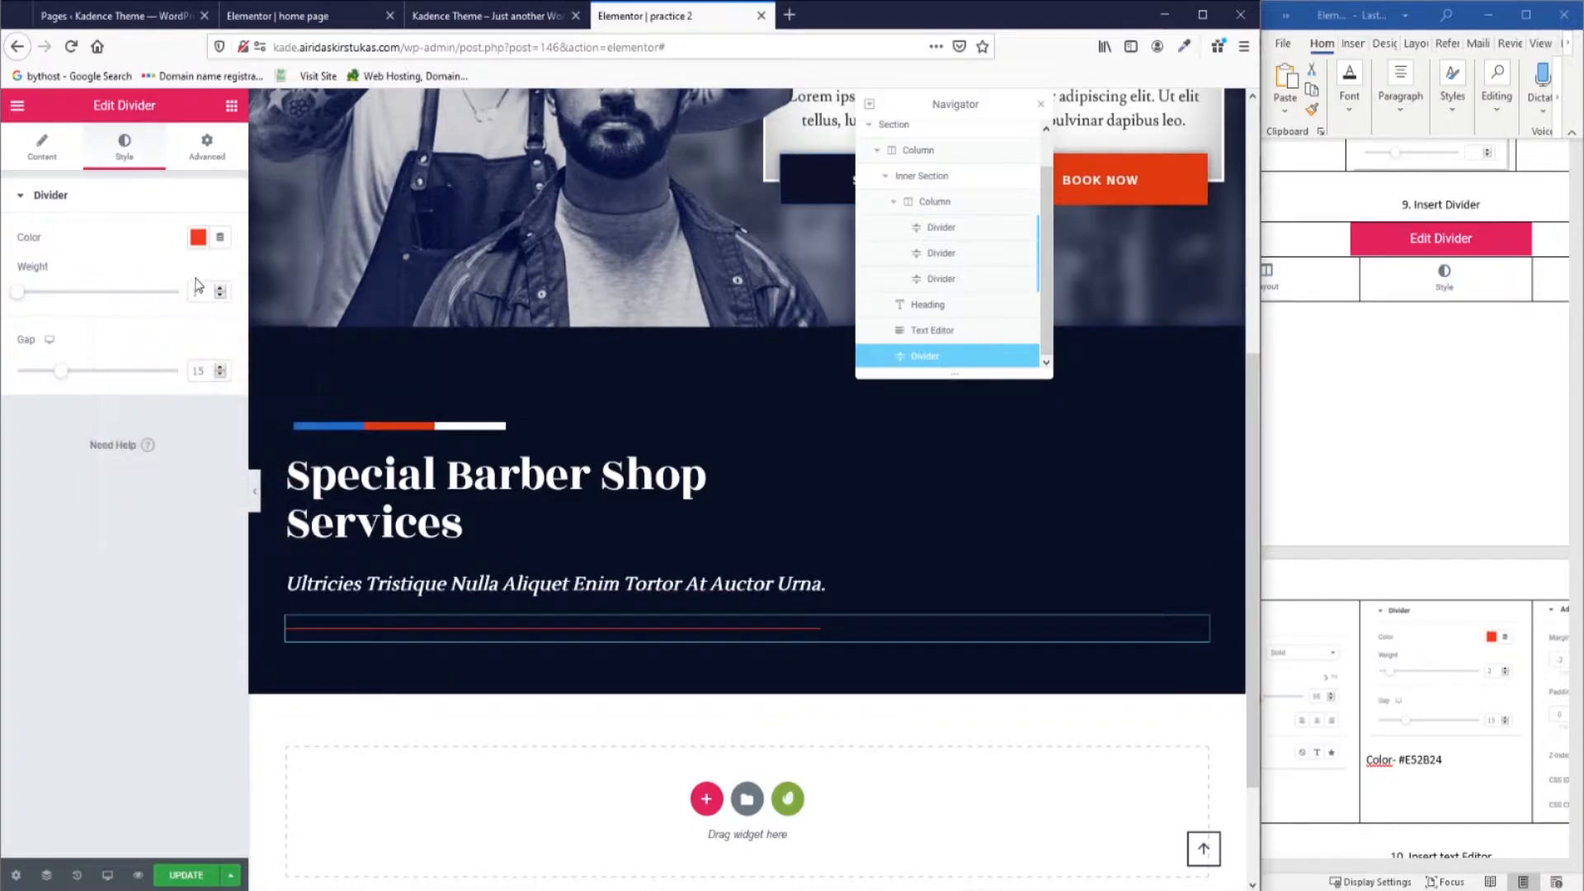
{"action": "type", "text": "2"}
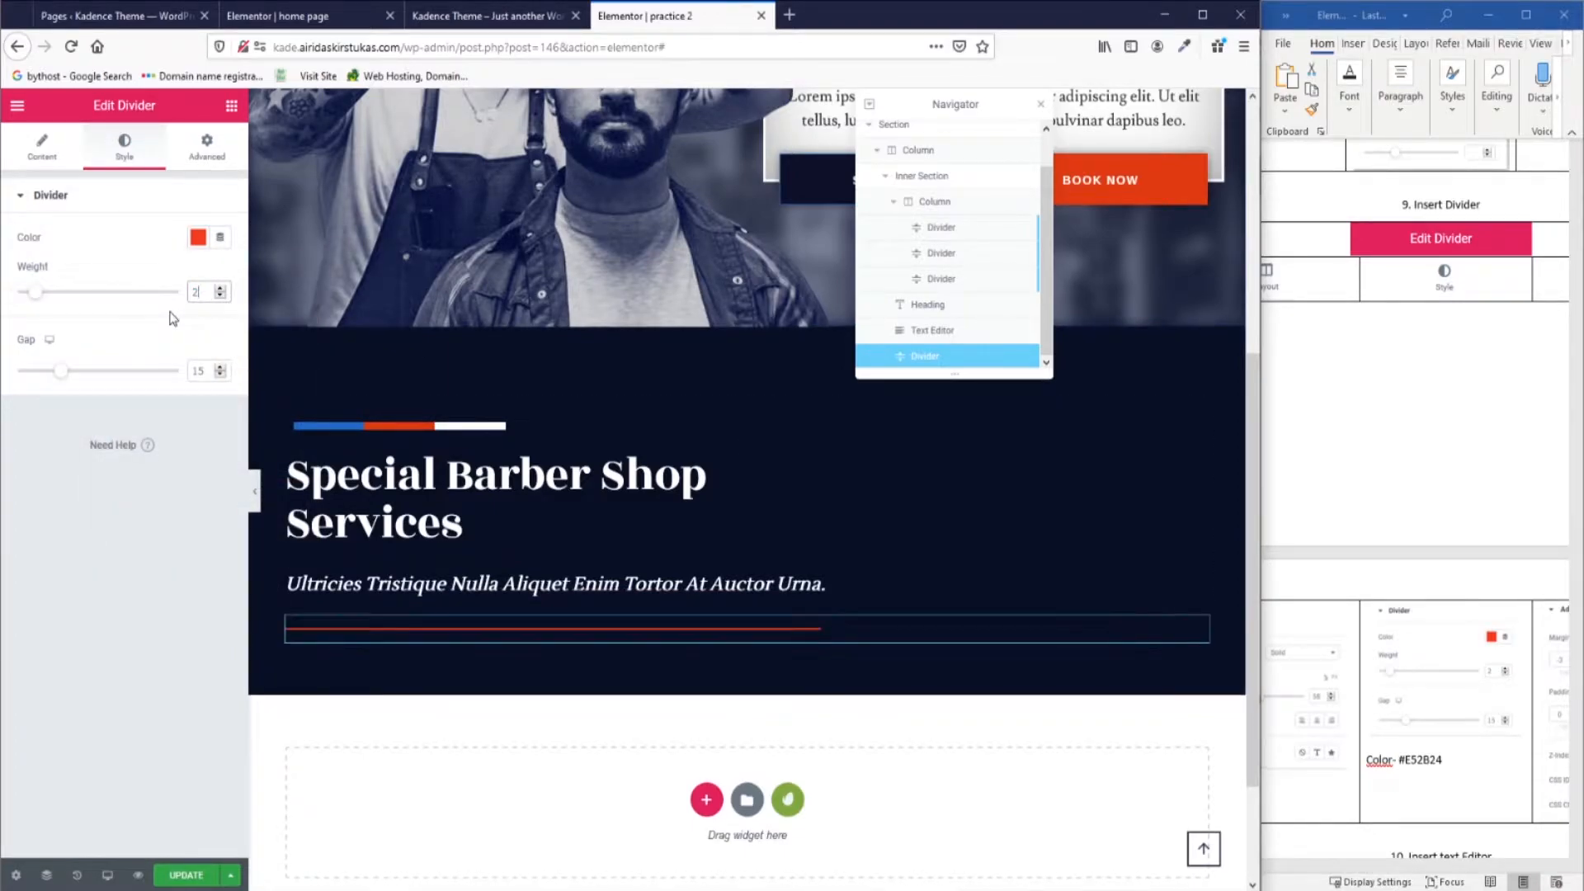
Shorten the divider width to 58 to match the home page.
{"action": "left_click", "coordinate": [42, 145]}
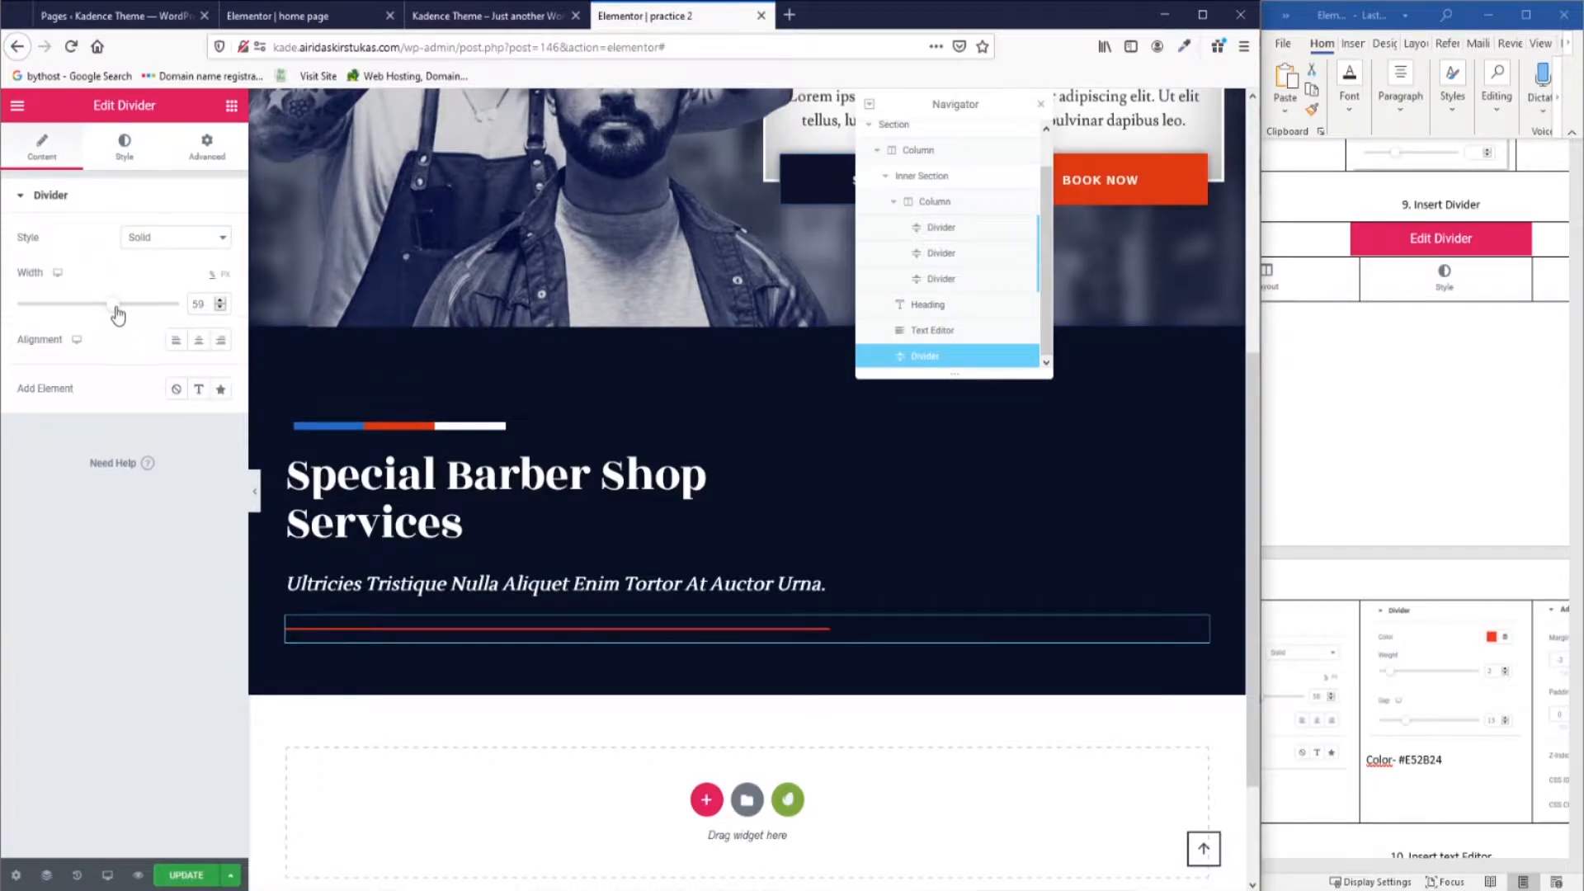
{"action": "left_click", "coordinate": [301, 13]}
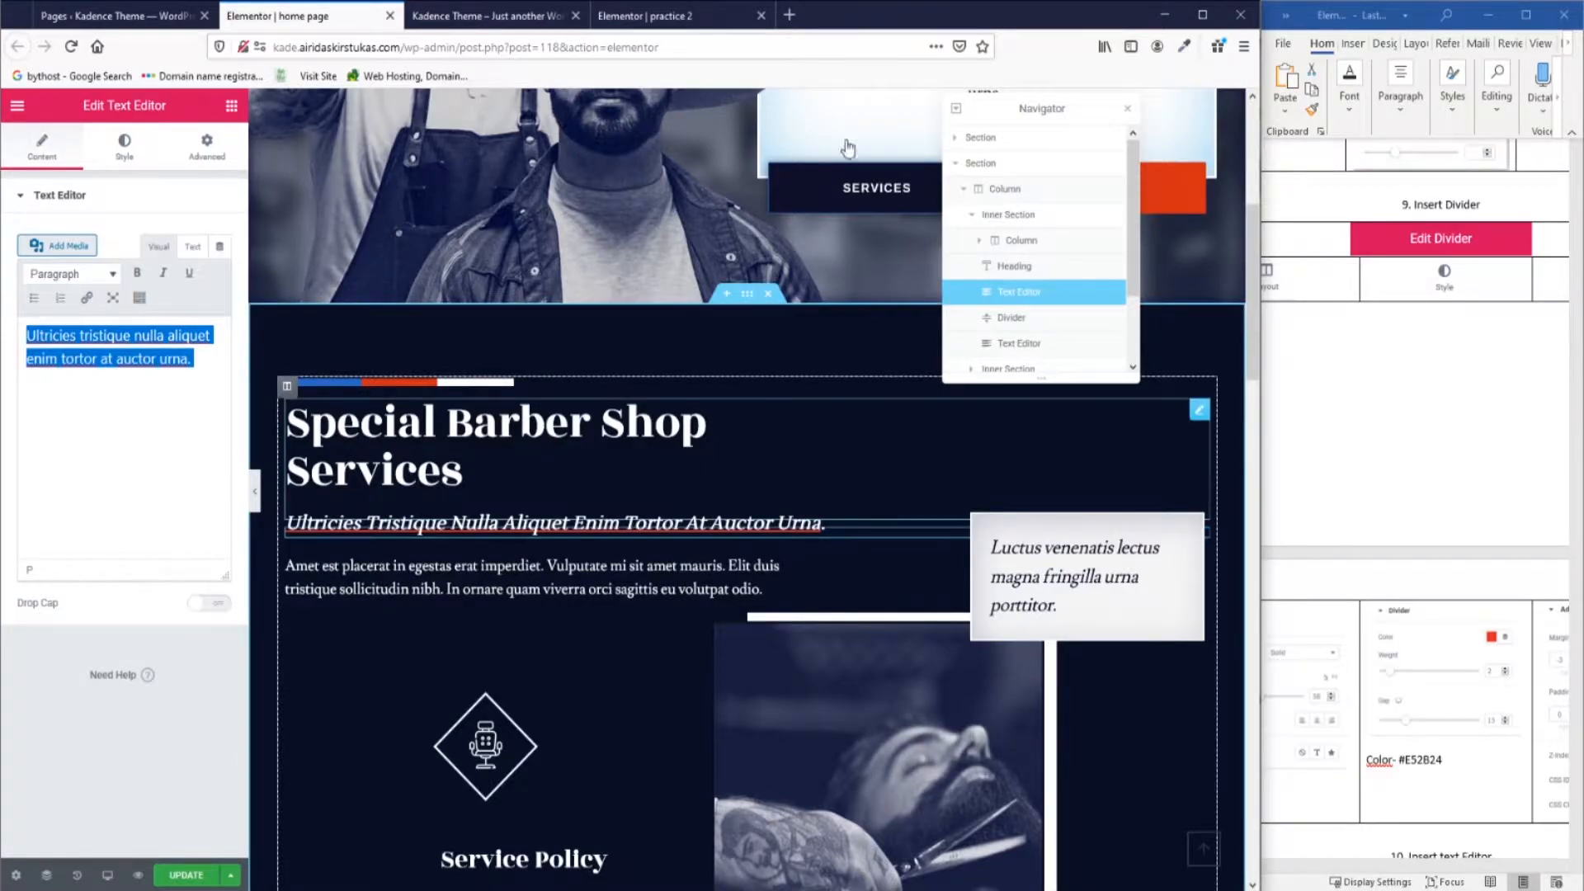
{"action": "left_click", "coordinate": [651, 16]}
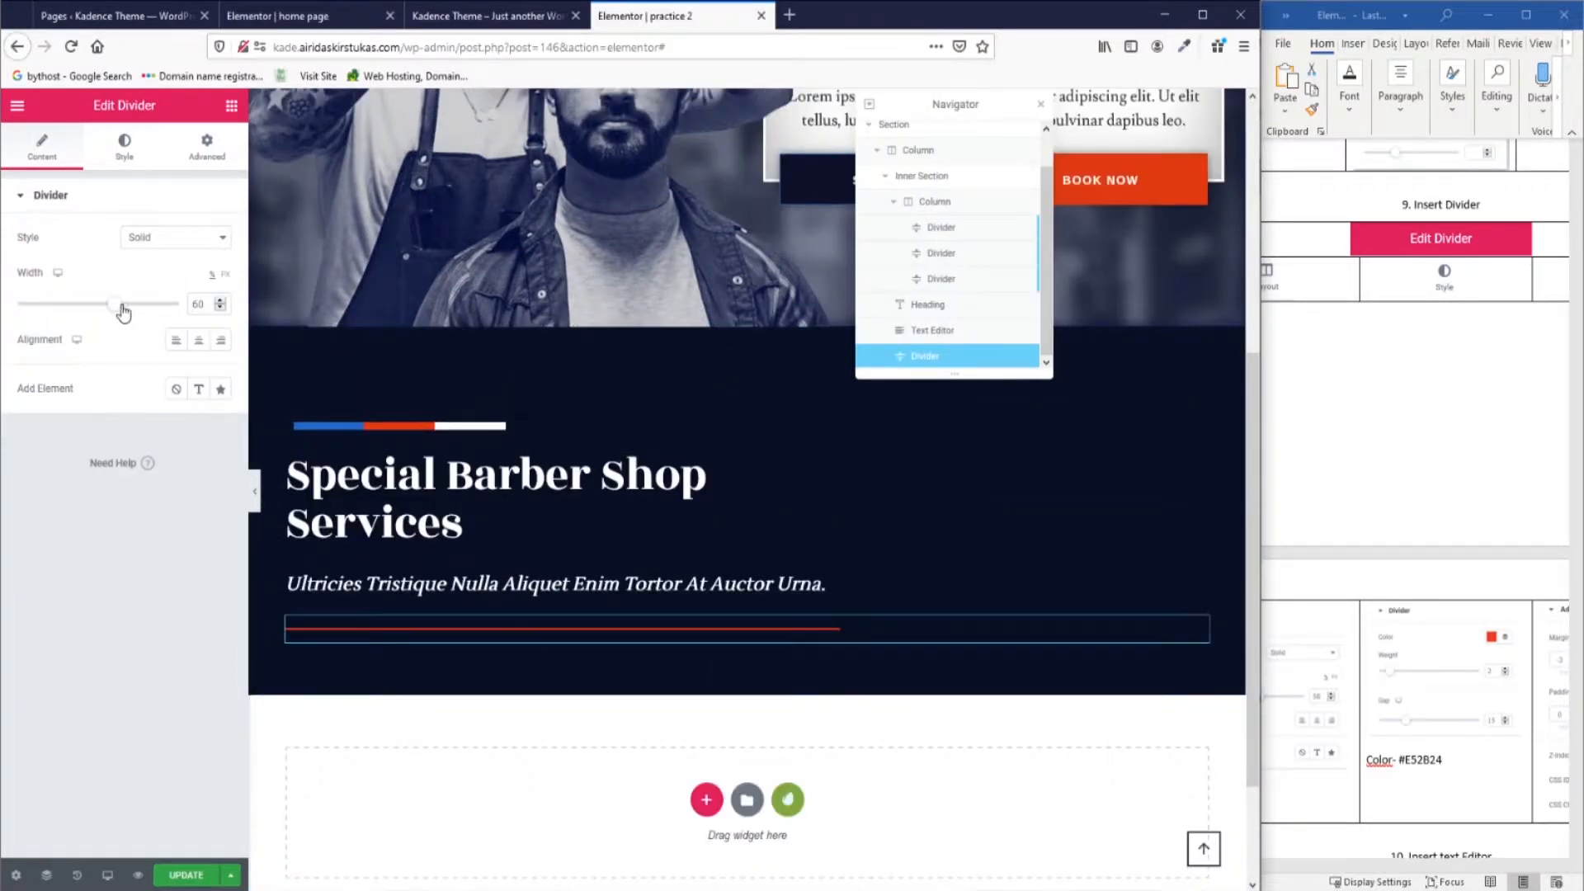
{"action": "left_click_drag", "start_coordinate": [114, 307], "coordinate": [112, 307]}
{"action": "left_click", "coordinate": [1369, 865]}
{"action": "left_click_drag", "start_coordinate": [1375, 866], "coordinate": [1448, 866]}
{"action": "left_click", "coordinate": [217, 155]}
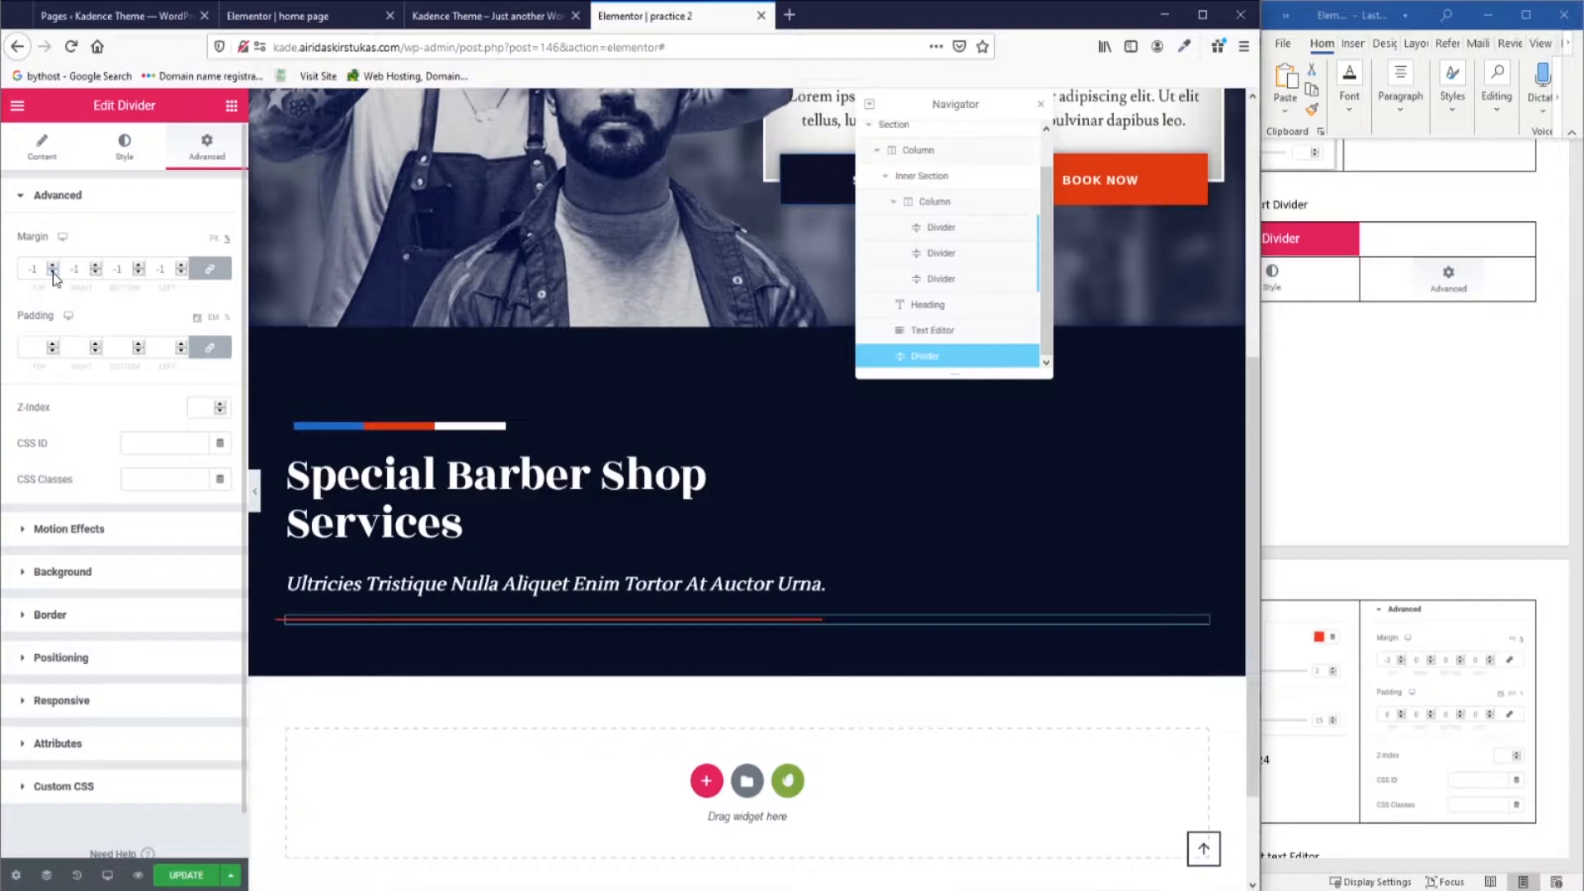
Unlink the divider's margins and lower its top margin to -4.
{"action": "left_click", "coordinate": [209, 268]}
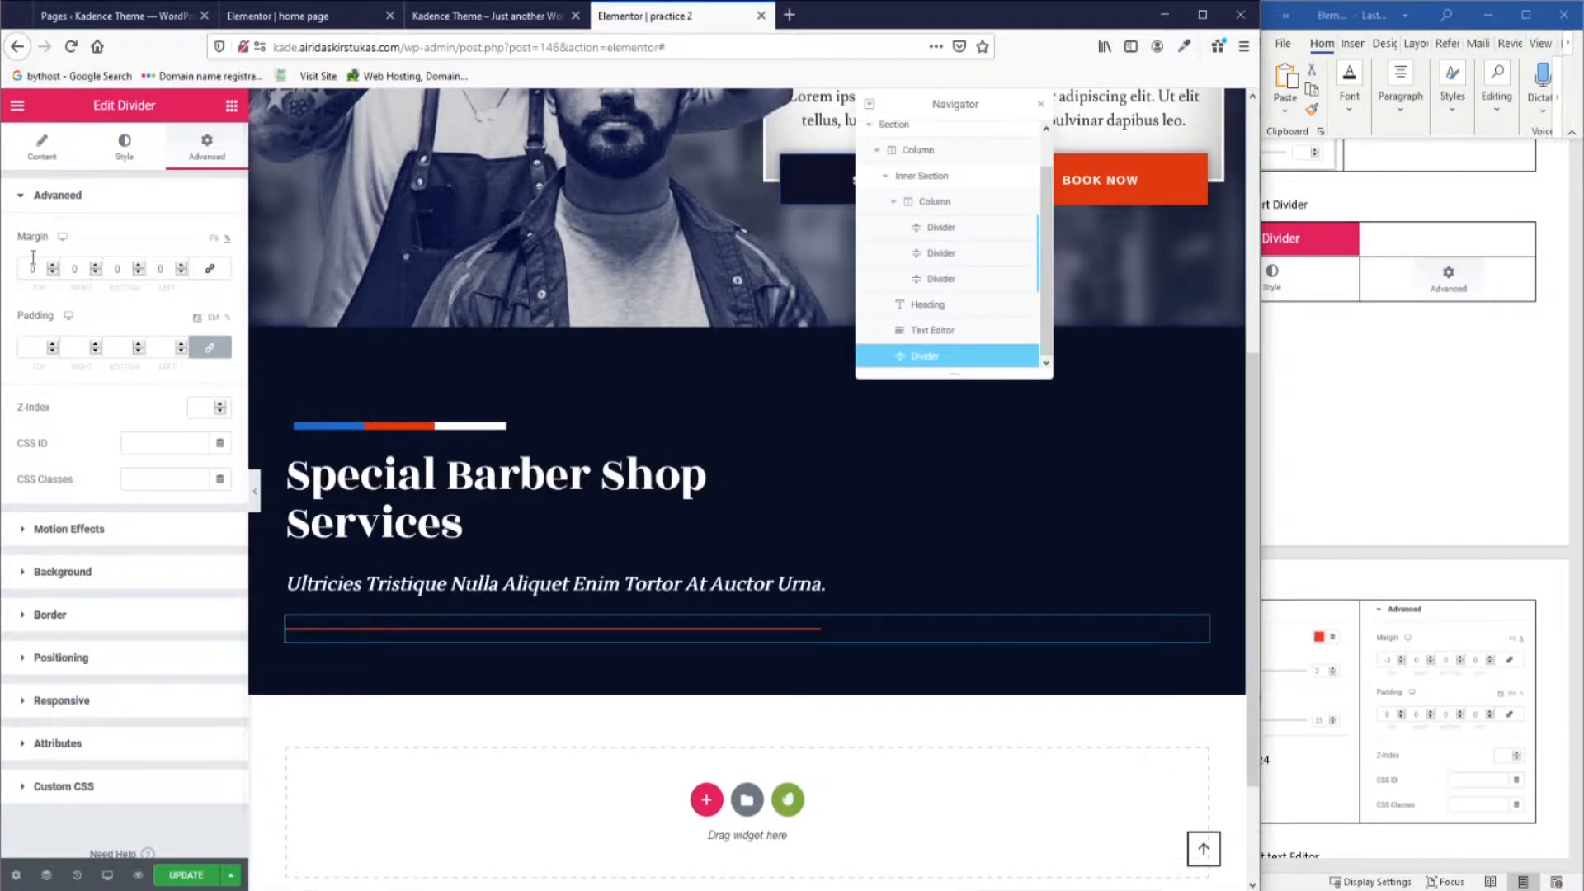
{"action": "left_click", "coordinate": [53, 273]}
{"action": "left_click", "coordinate": [53, 273]}
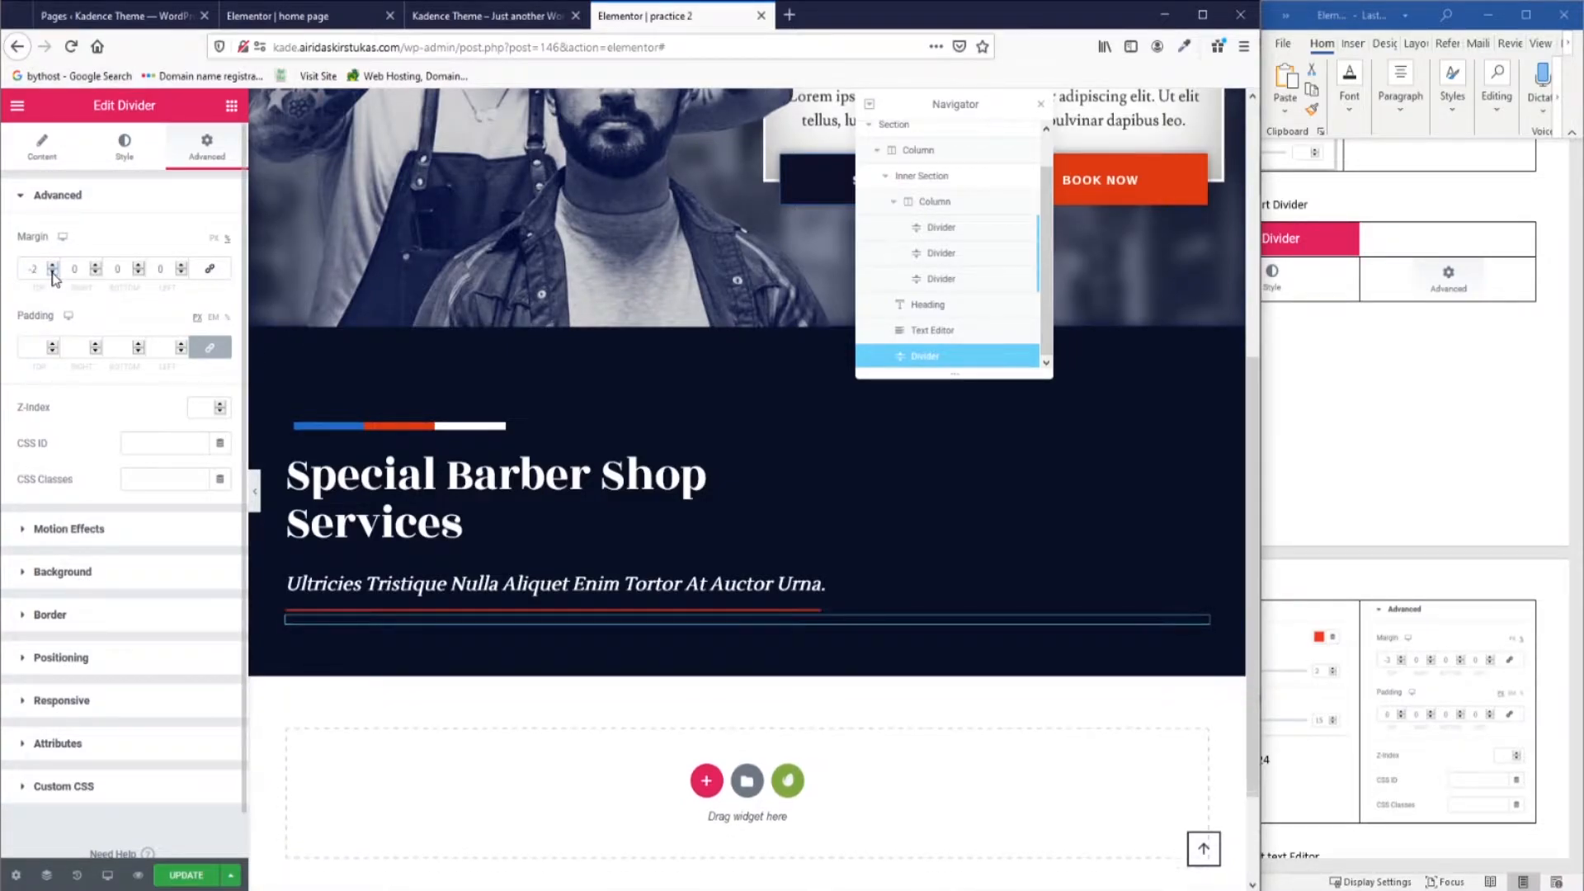
{"action": "left_click", "coordinate": [53, 273]}
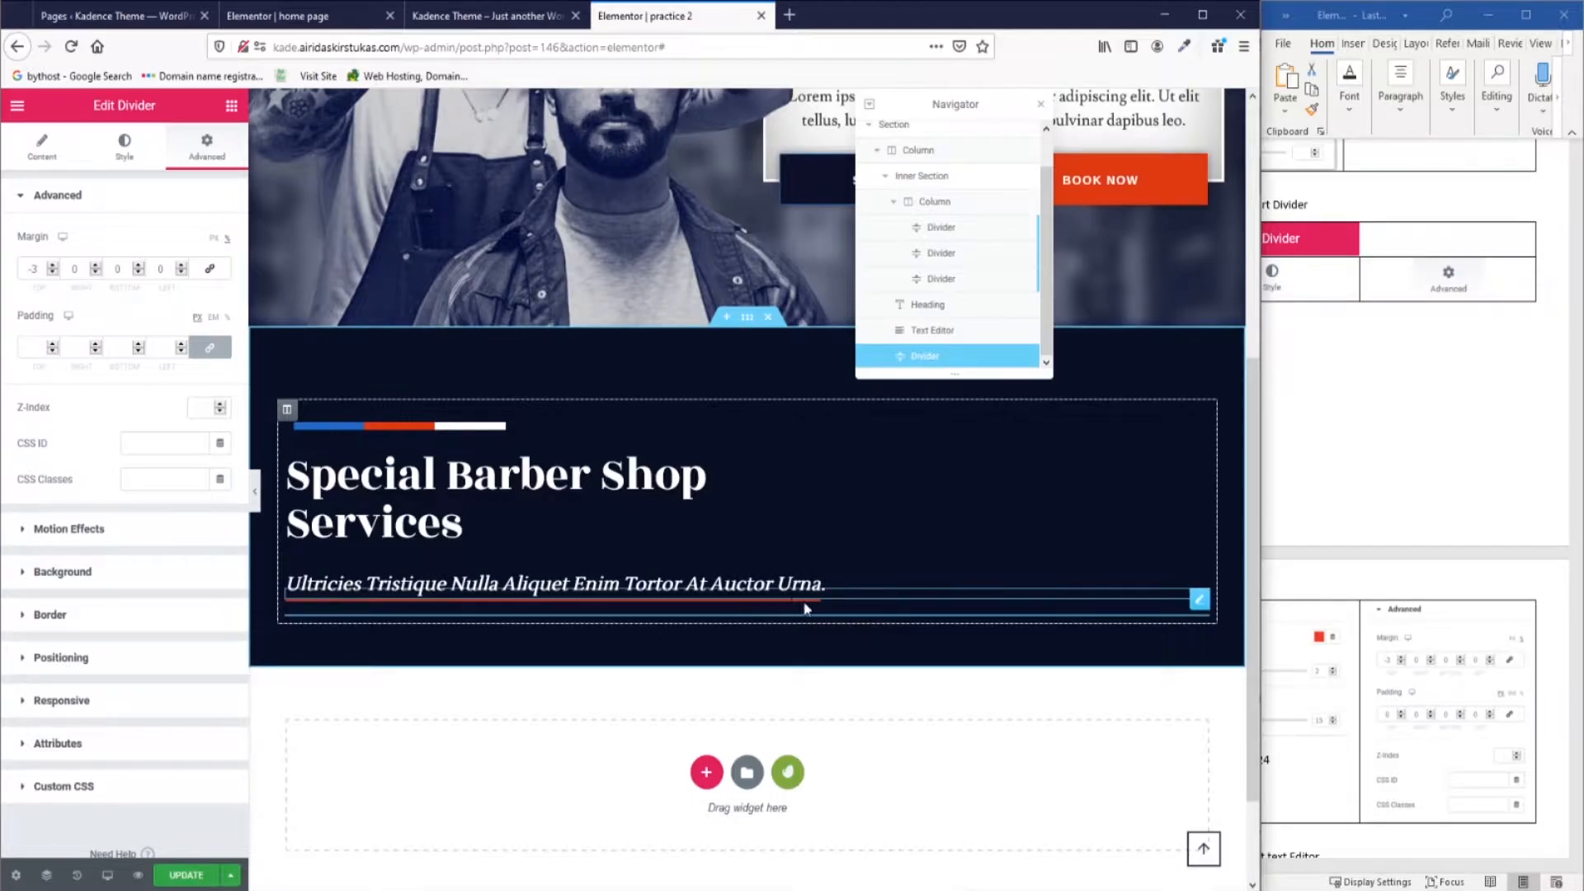
{"action": "left_click", "coordinate": [105, 15]}
{"action": "left_click", "coordinate": [264, 16]}
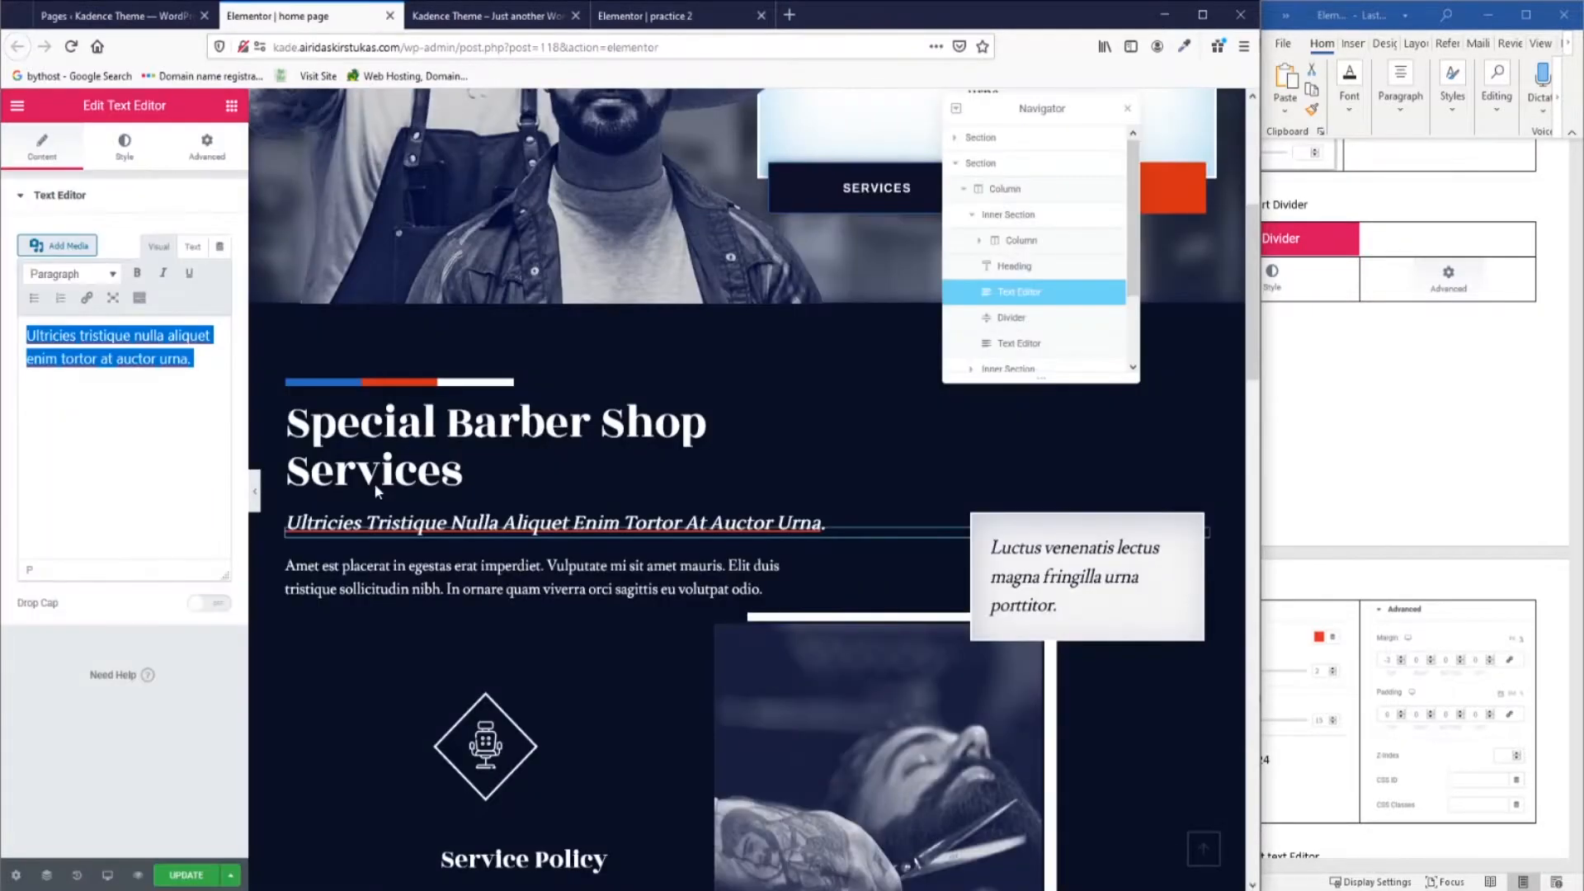
{"action": "left_click", "coordinate": [654, 22]}
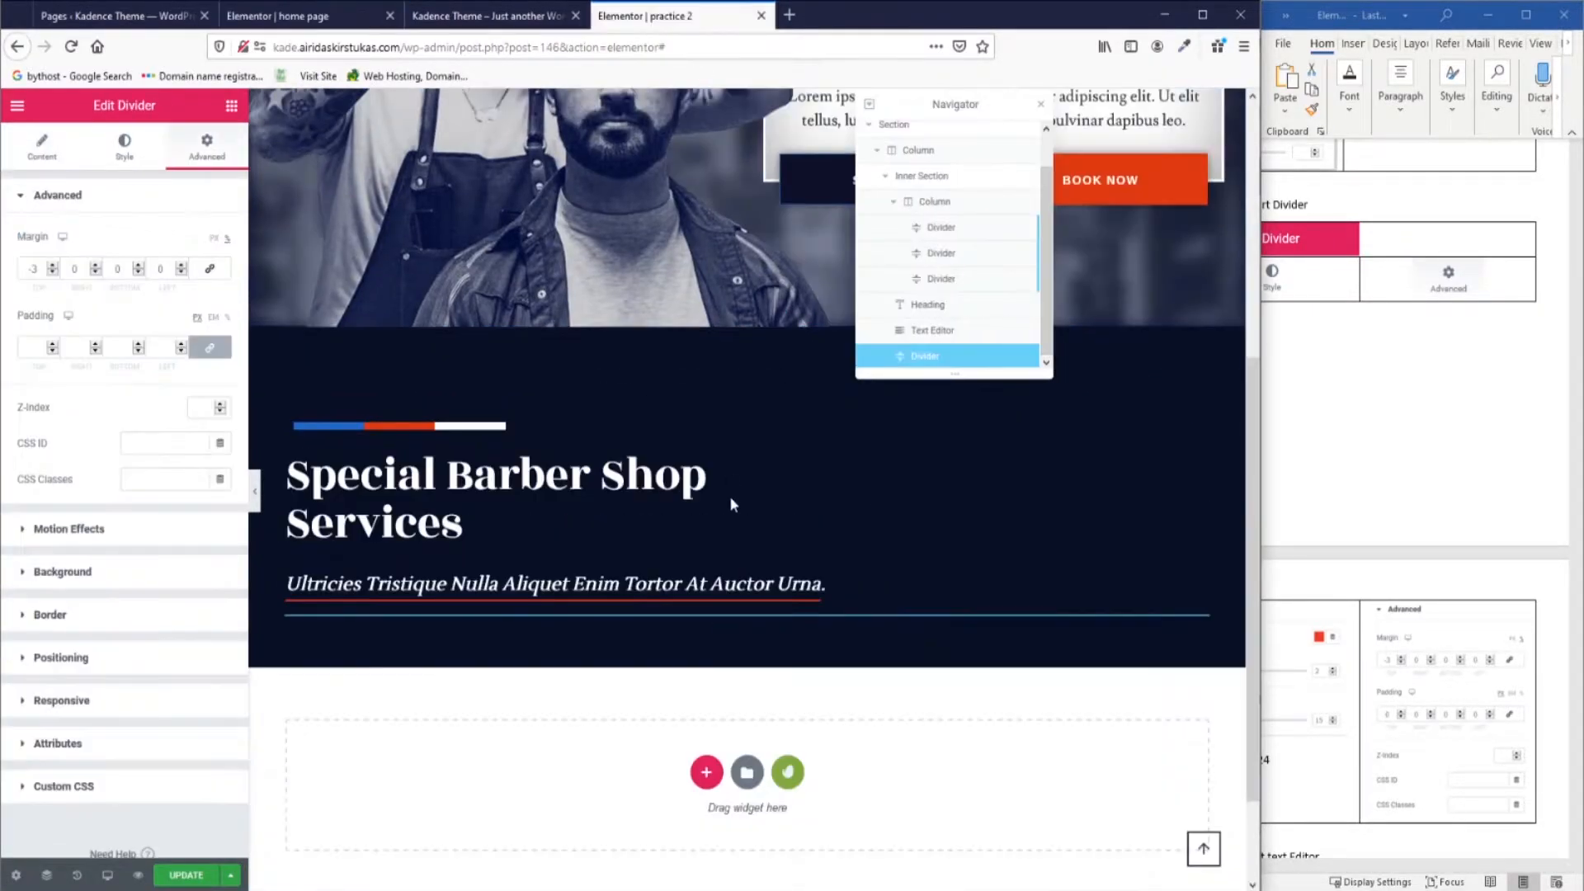
{"action": "left_click", "coordinate": [53, 273]}
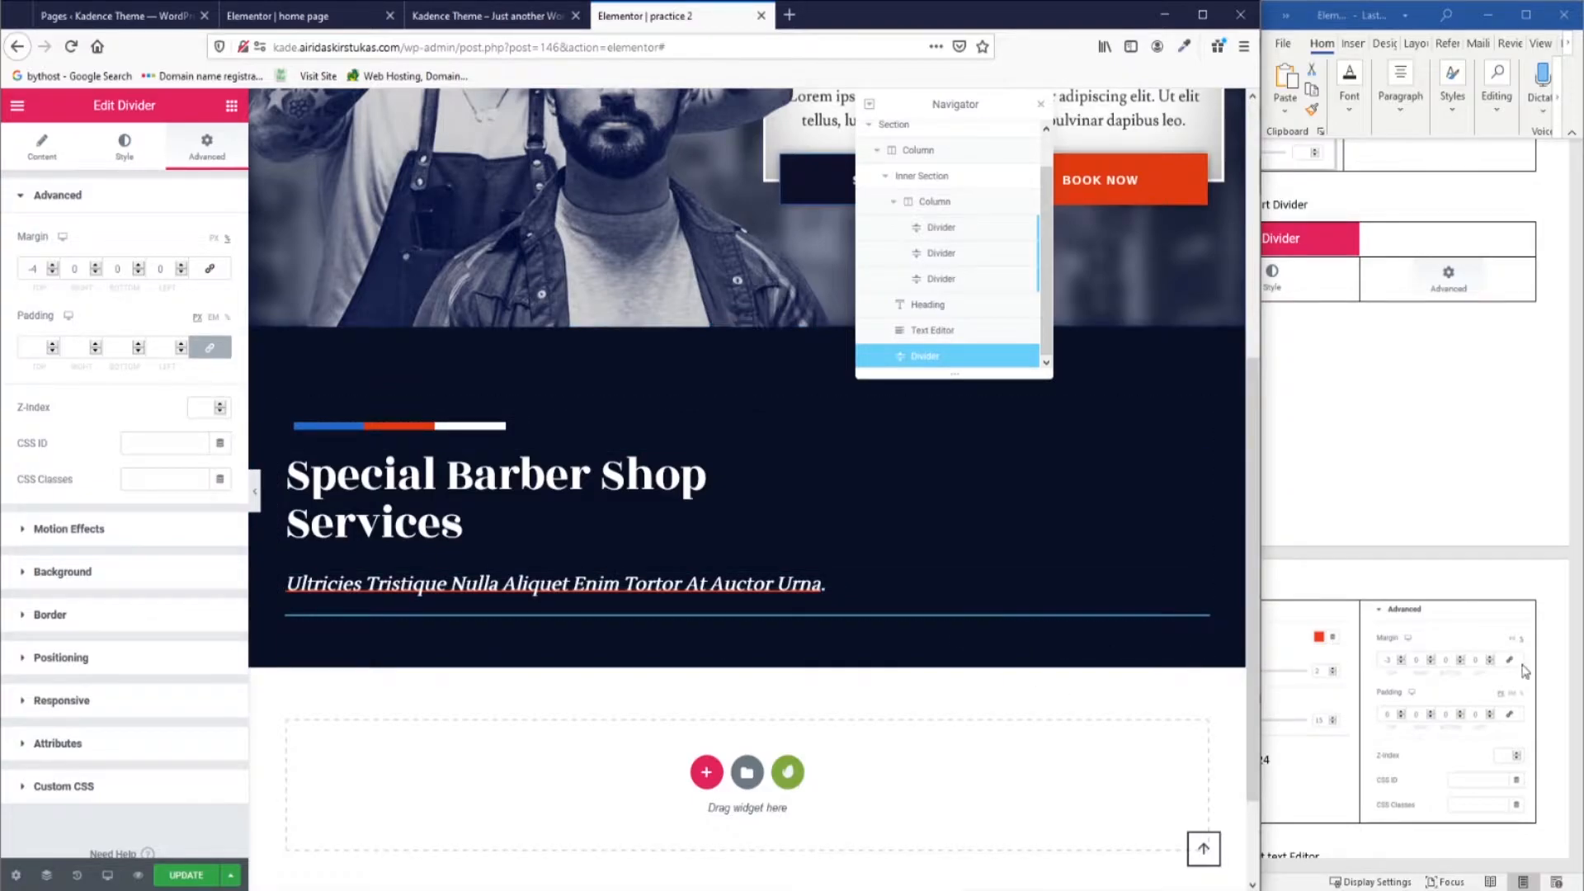
Compare with the home page and drop a Text Editor widget into the navy section.
{"action": "scroll", "coordinate": [1439, 632], "scroll_direction": "down", "scroll_amount": 5}
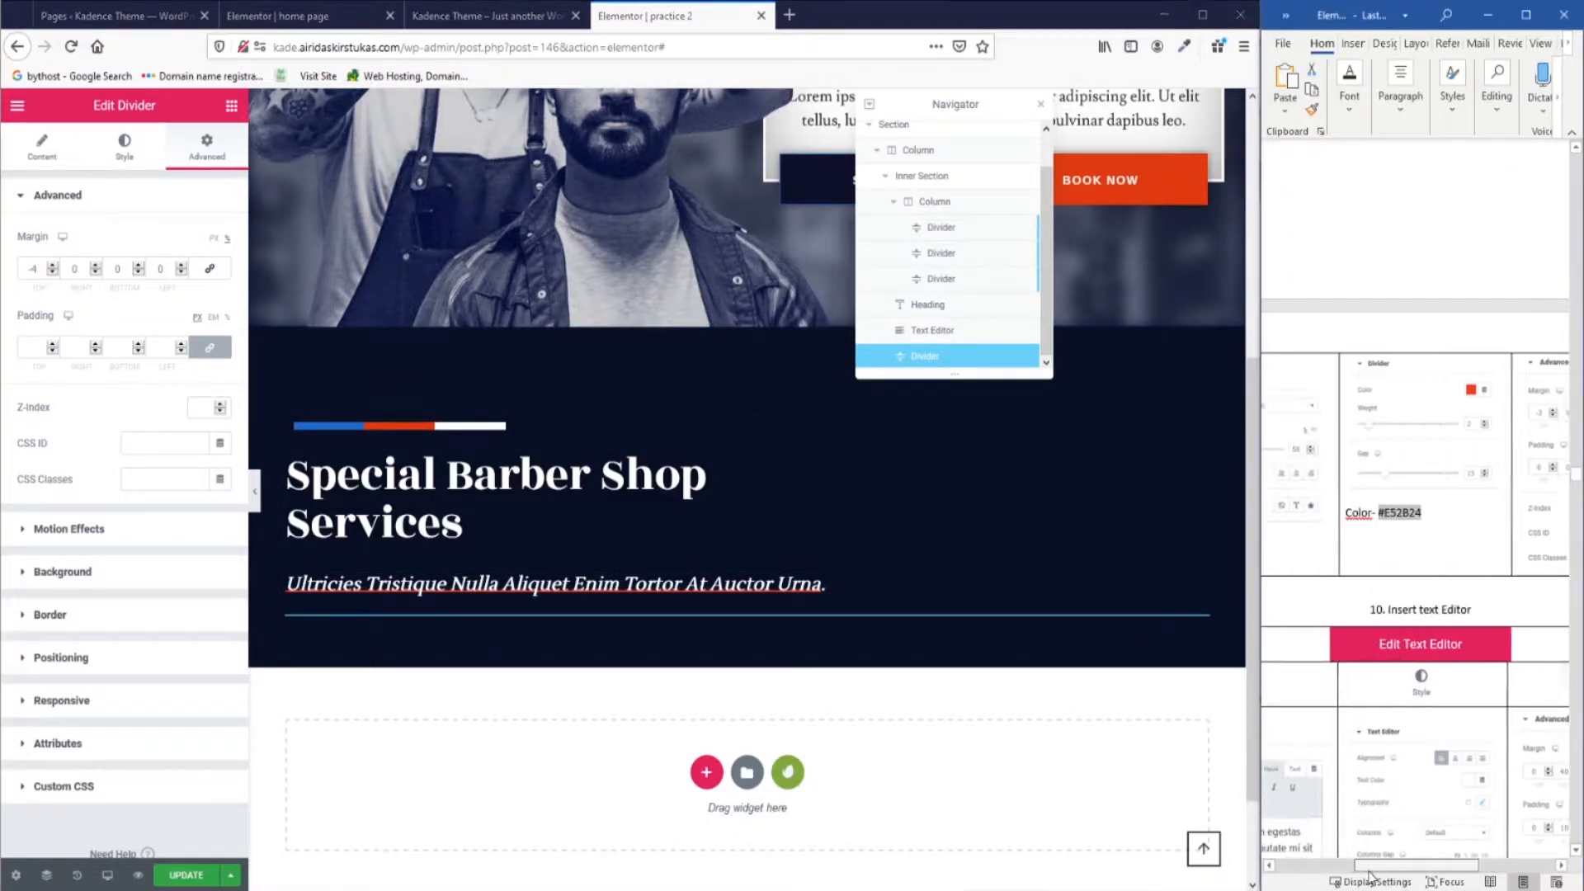
{"action": "left_click_drag", "start_coordinate": [1369, 879], "coordinate": [1368, 876]}
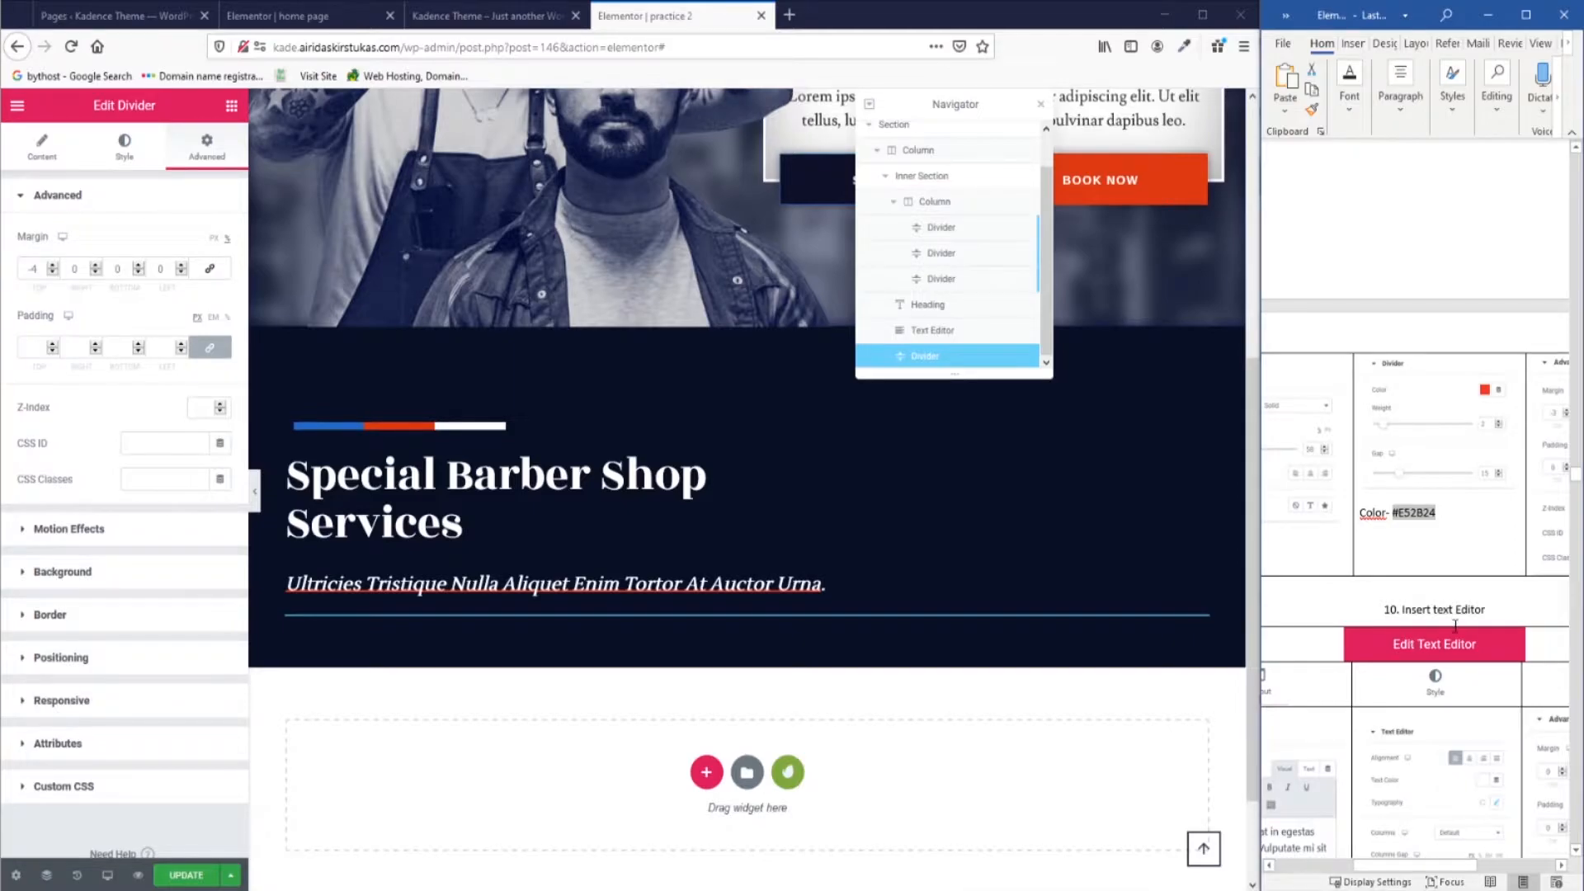
{"action": "left_click", "coordinate": [297, 16]}
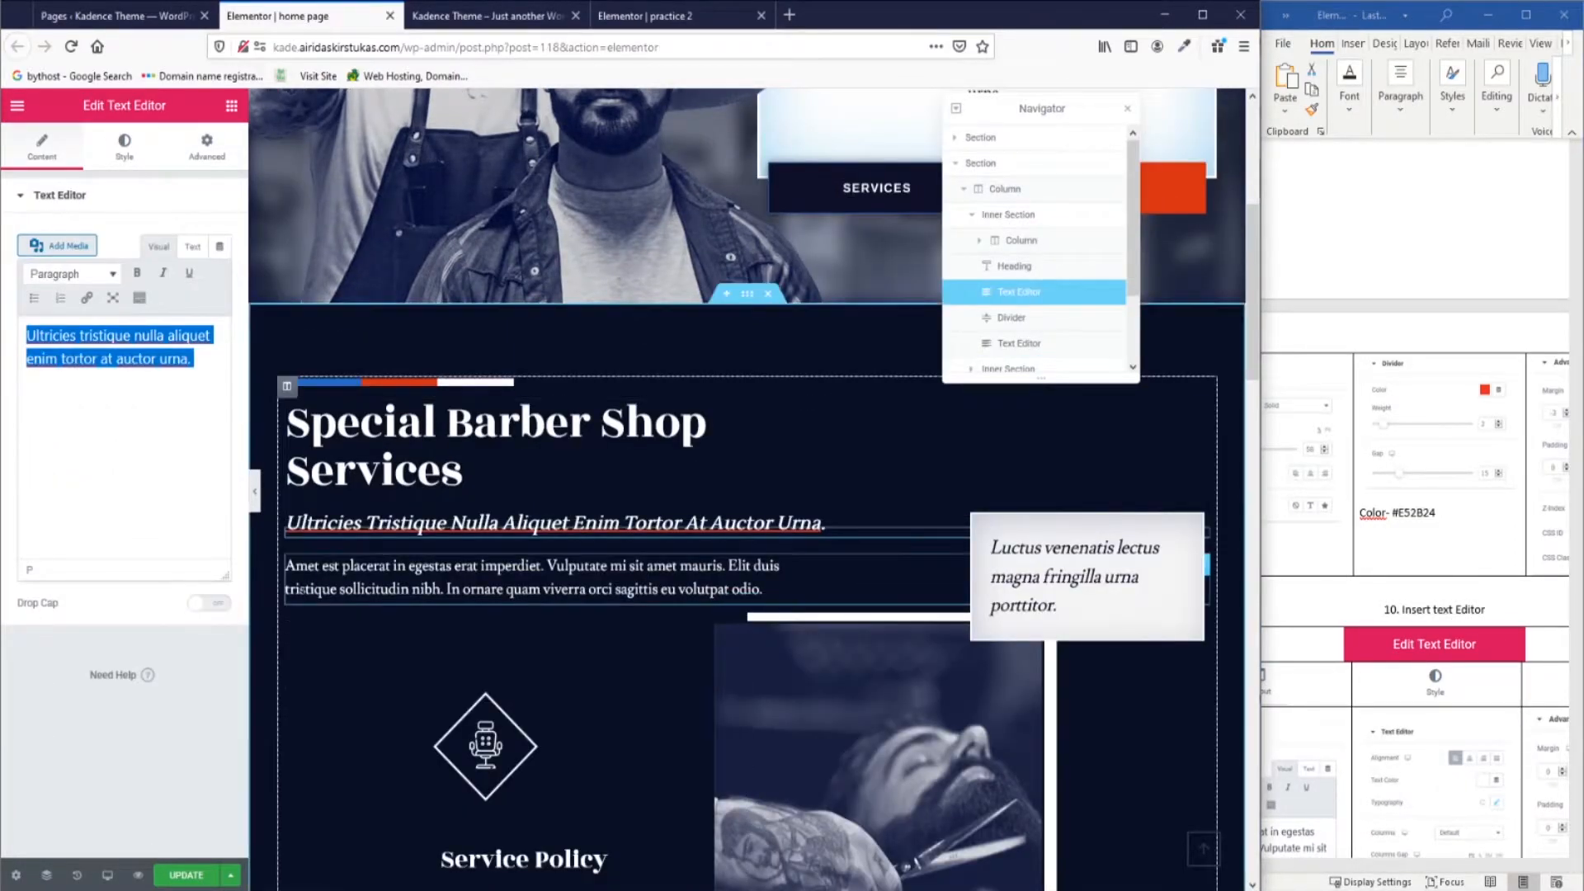
{"action": "left_click", "coordinate": [726, 10]}
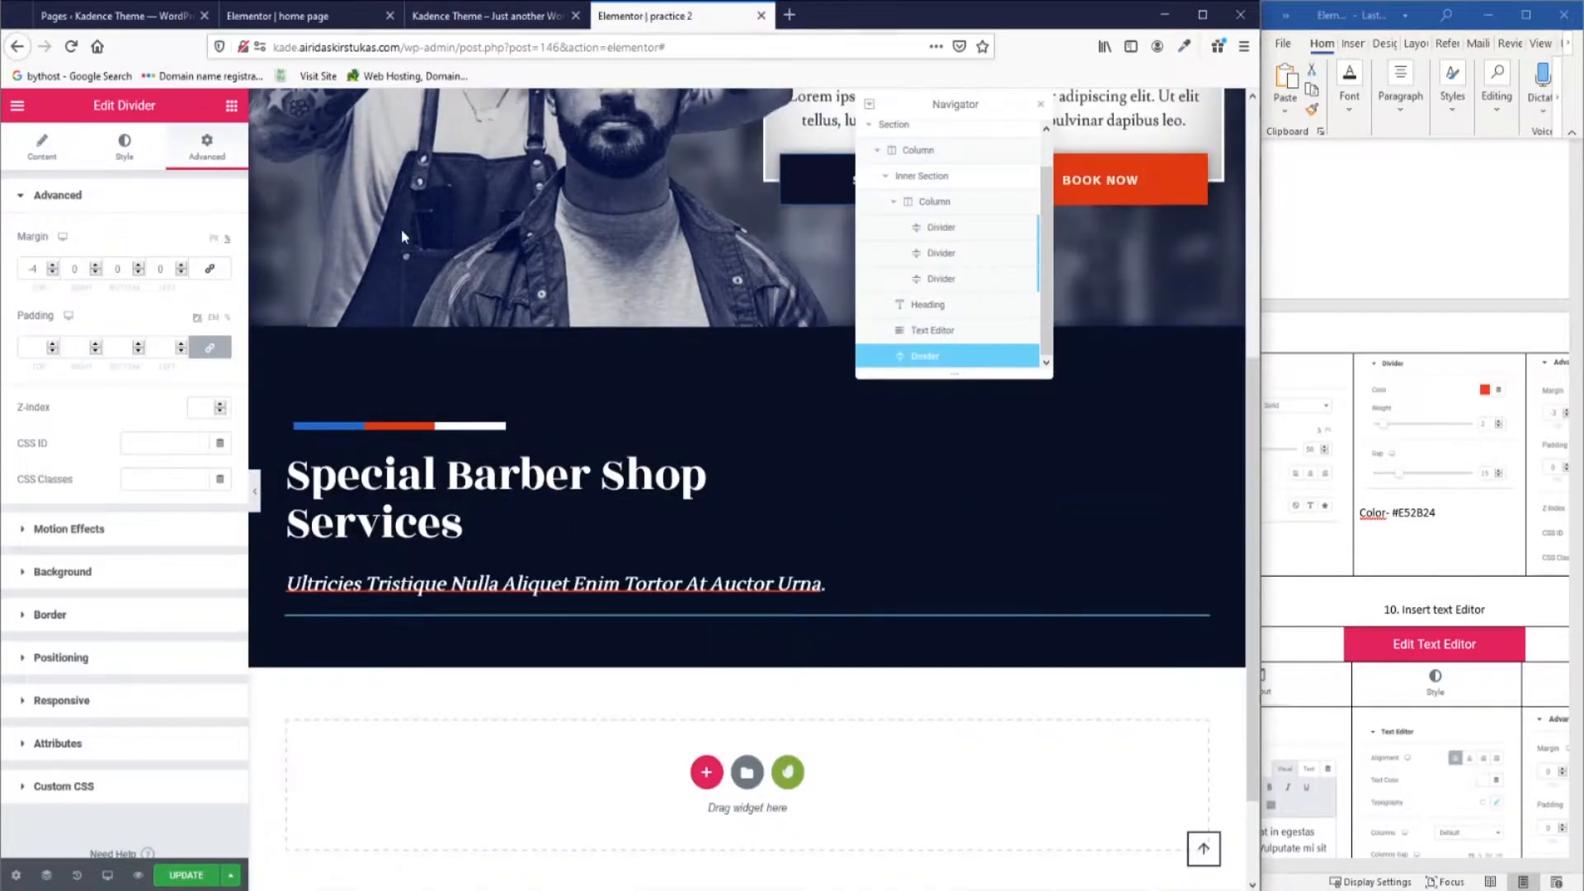
{"action": "left_click", "coordinate": [232, 109]}
{"action": "left_click_drag", "start_coordinate": [184, 351], "coordinate": [569, 620]}
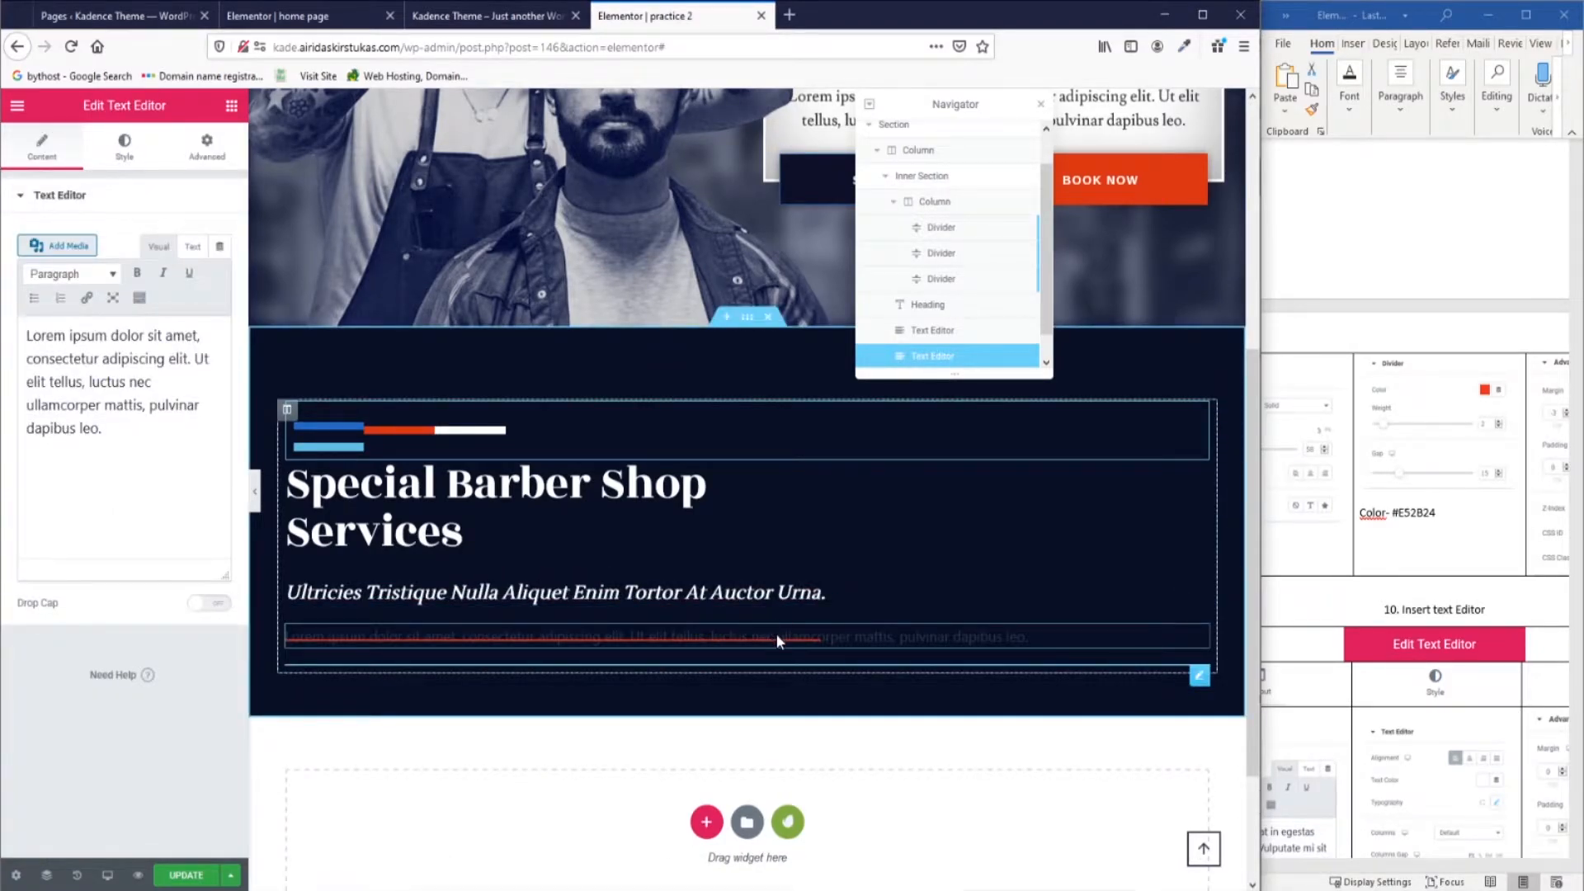
Re-add the text block below the subtitle and move the red divider above it.
{"action": "key", "text": "ctrl+z"}
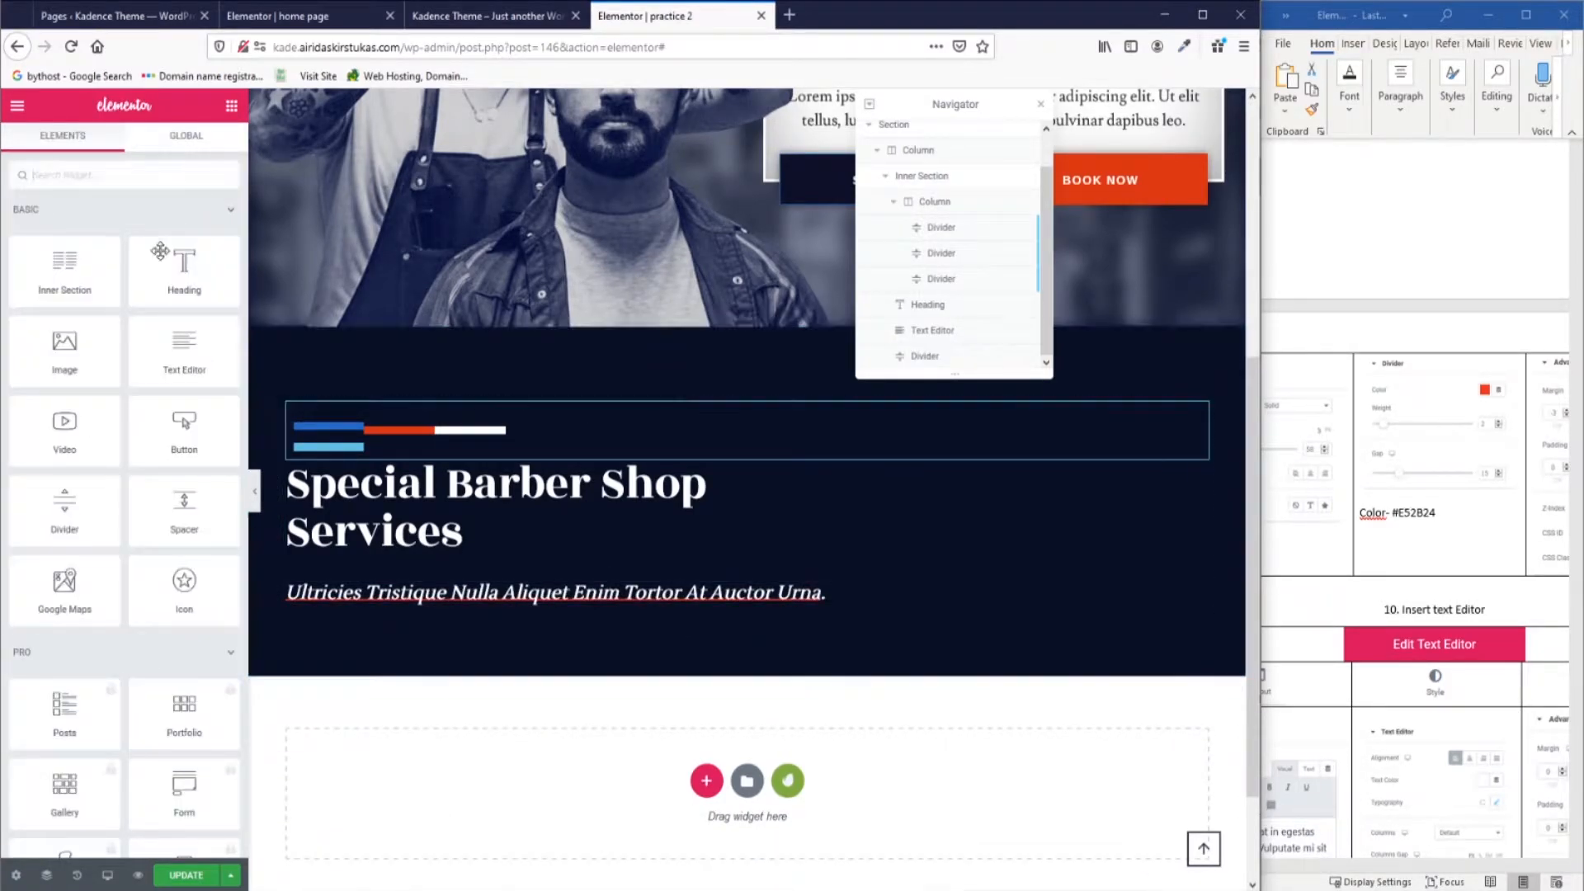
{"action": "left_click_drag", "start_coordinate": [203, 380], "coordinate": [622, 601]}
{"action": "left_click", "coordinate": [932, 326]}
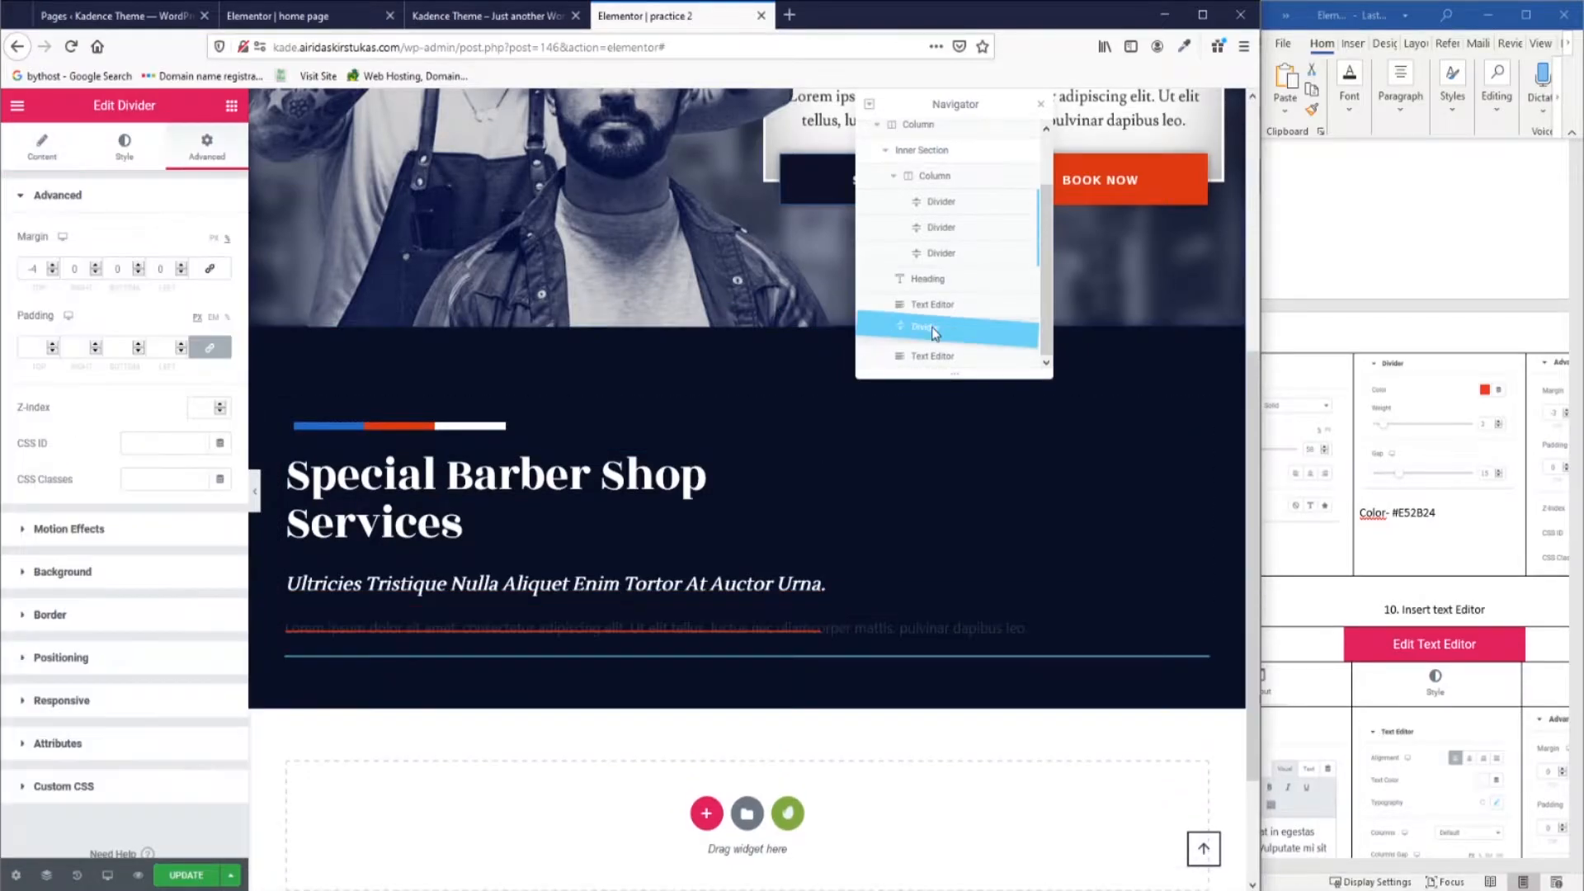
{"action": "left_click_drag", "start_coordinate": [934, 328], "coordinate": [935, 330]}
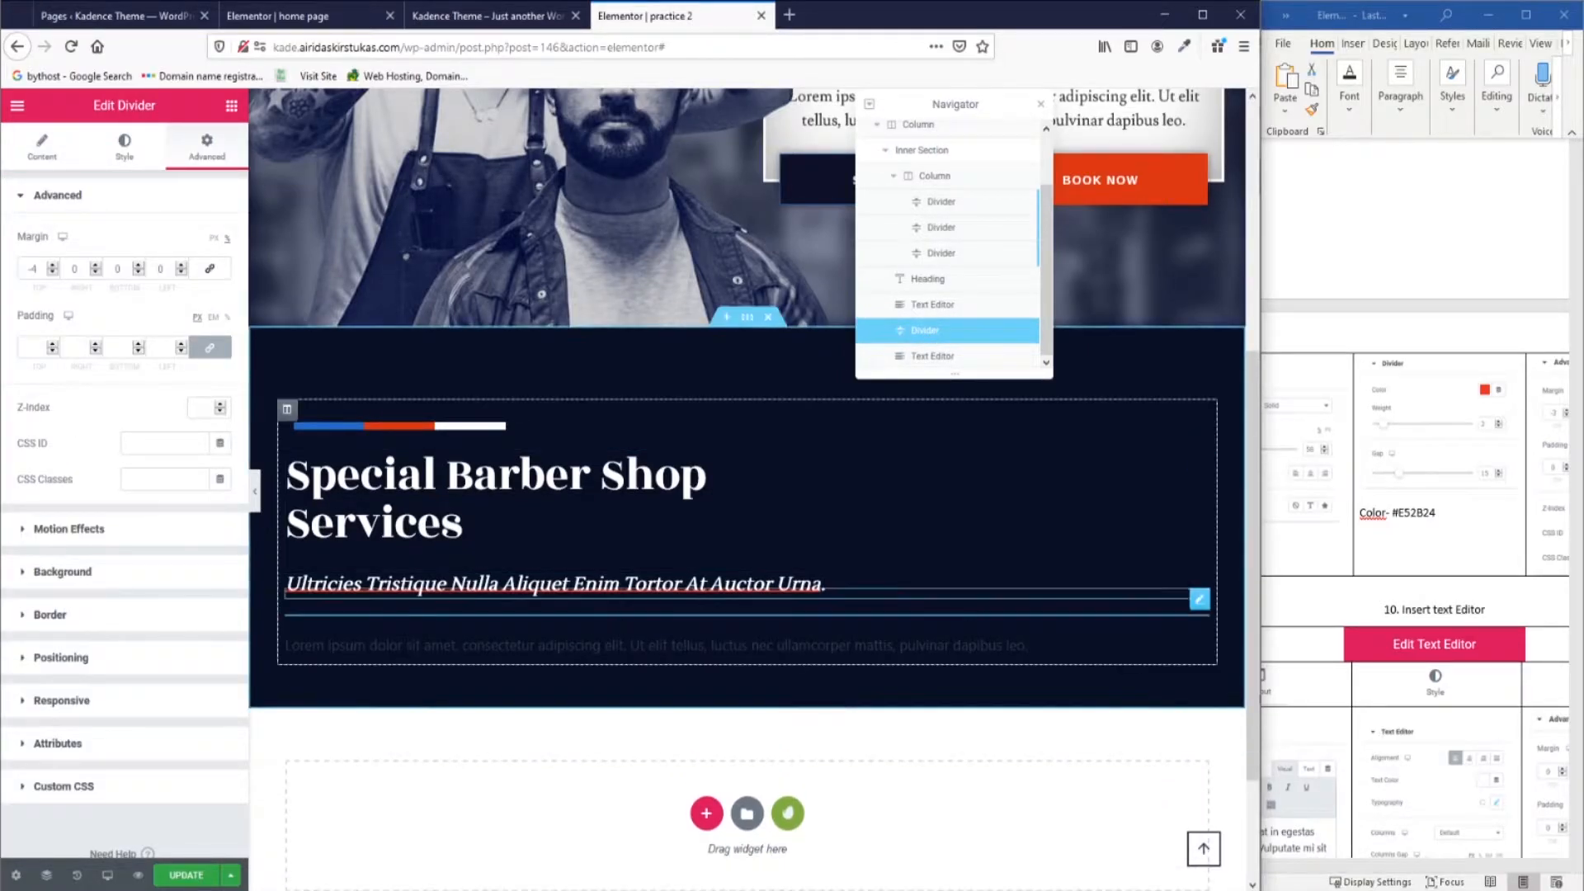
Select and copy the 'Amet est placerat…' paragraph from the reference home page.
{"action": "left_click", "coordinate": [1398, 780]}
{"action": "scroll", "coordinate": [1398, 780], "scroll_direction": "down", "scroll_amount": 4}
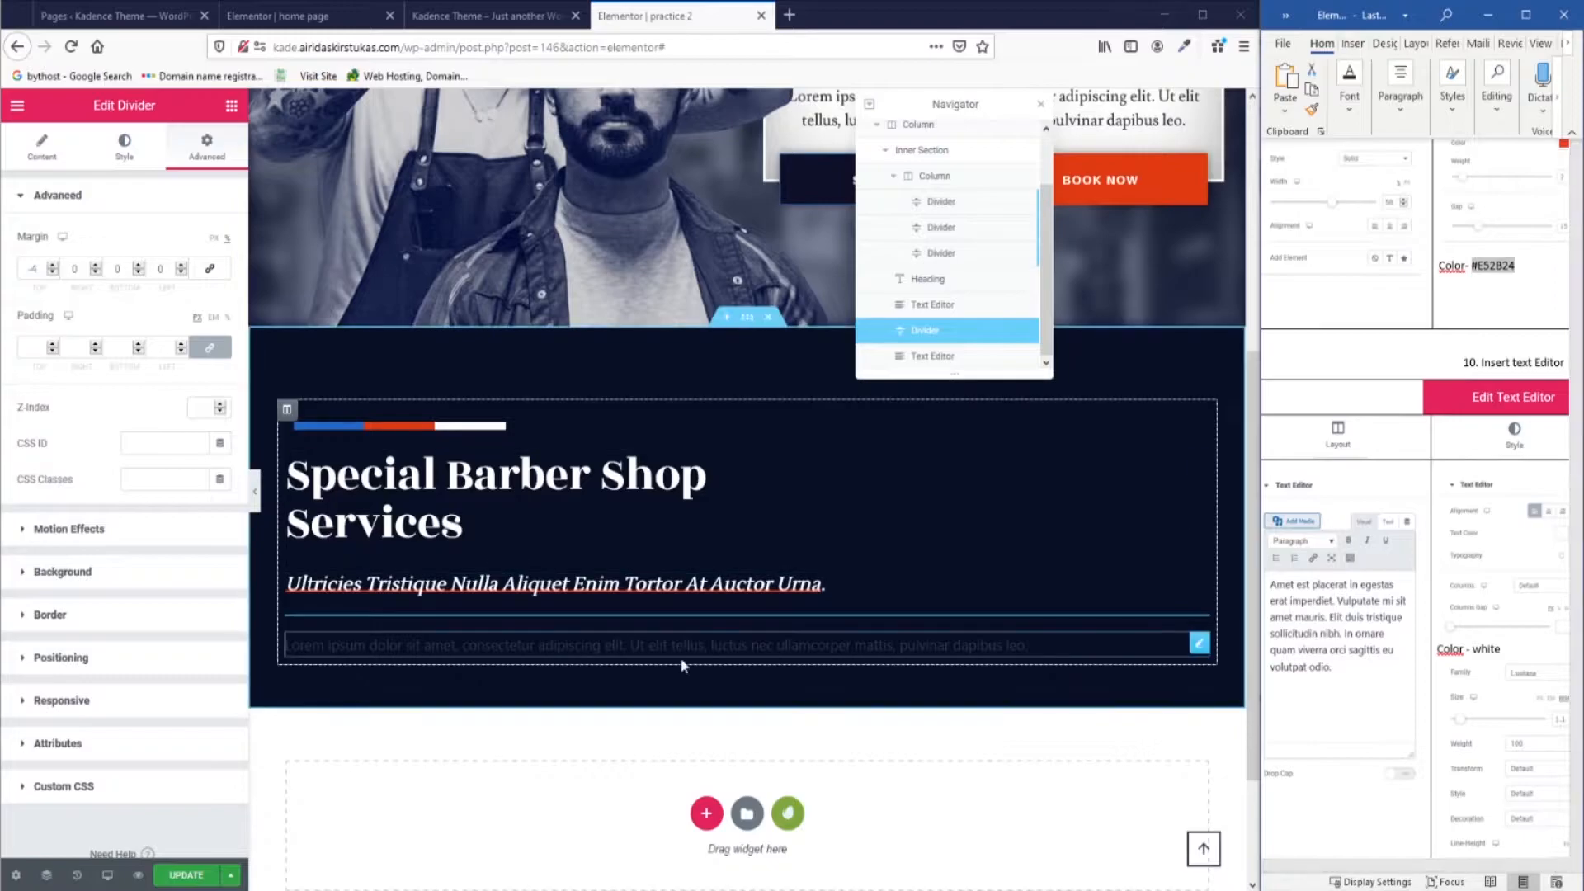
{"action": "left_click", "coordinate": [1204, 646]}
{"action": "left_click", "coordinate": [294, 17]}
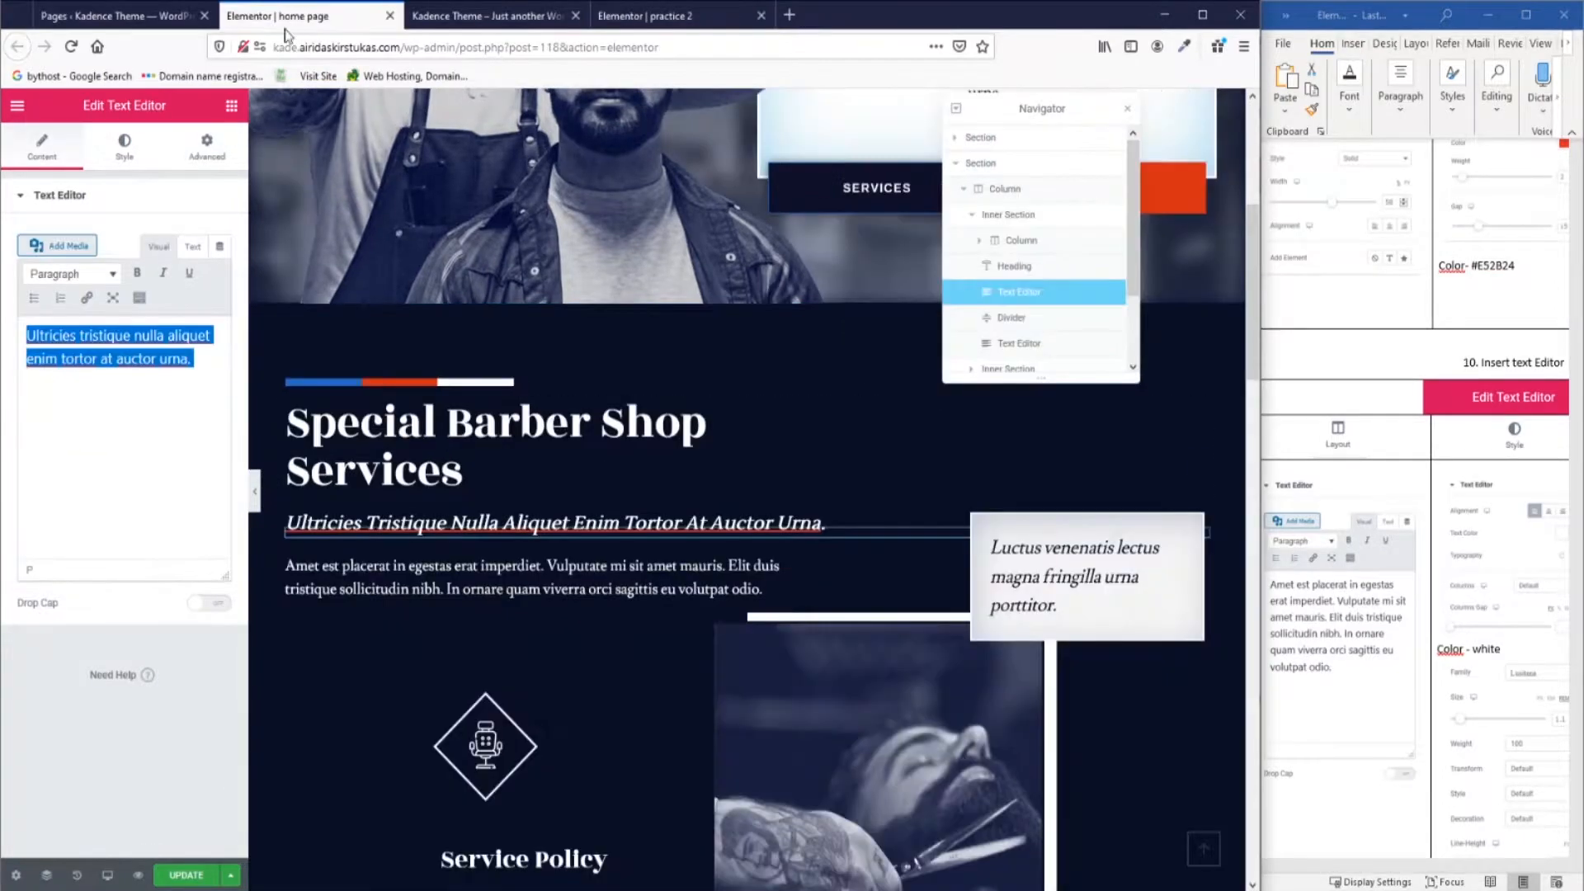
{"action": "left_click", "coordinate": [582, 608]}
{"action": "left_click", "coordinate": [118, 454]}
{"action": "left_click_drag", "start_coordinate": [118, 453], "coordinate": [27, 338]}
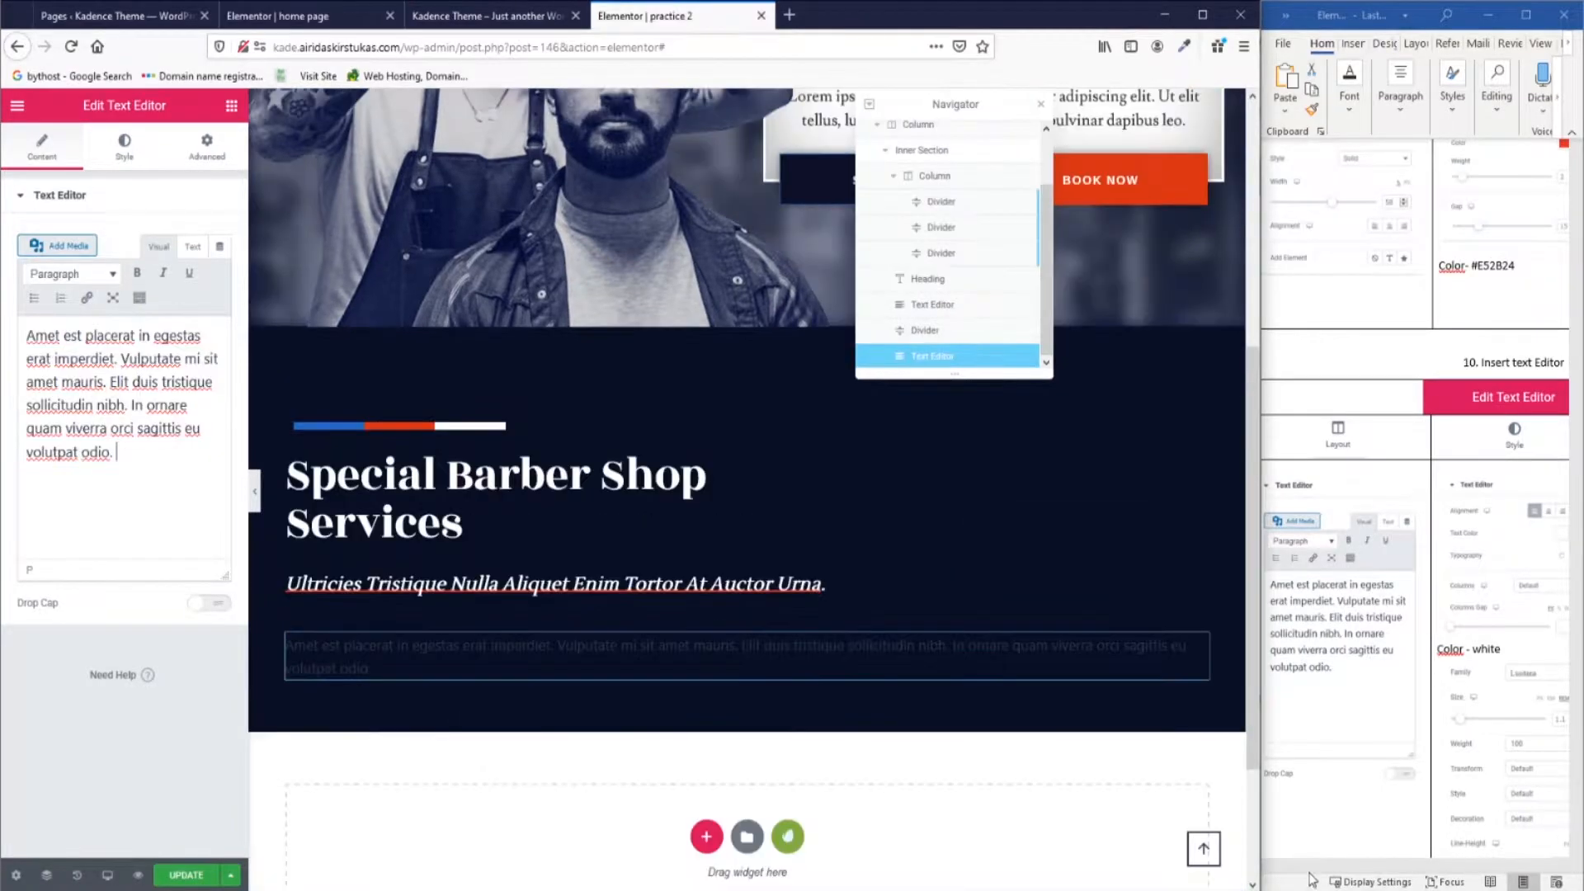
{"action": "left_click", "coordinate": [1310, 874]}
Make the body paragraph text white and left-aligned.
{"action": "left_click_drag", "start_coordinate": [1358, 865], "coordinate": [1404, 870]}
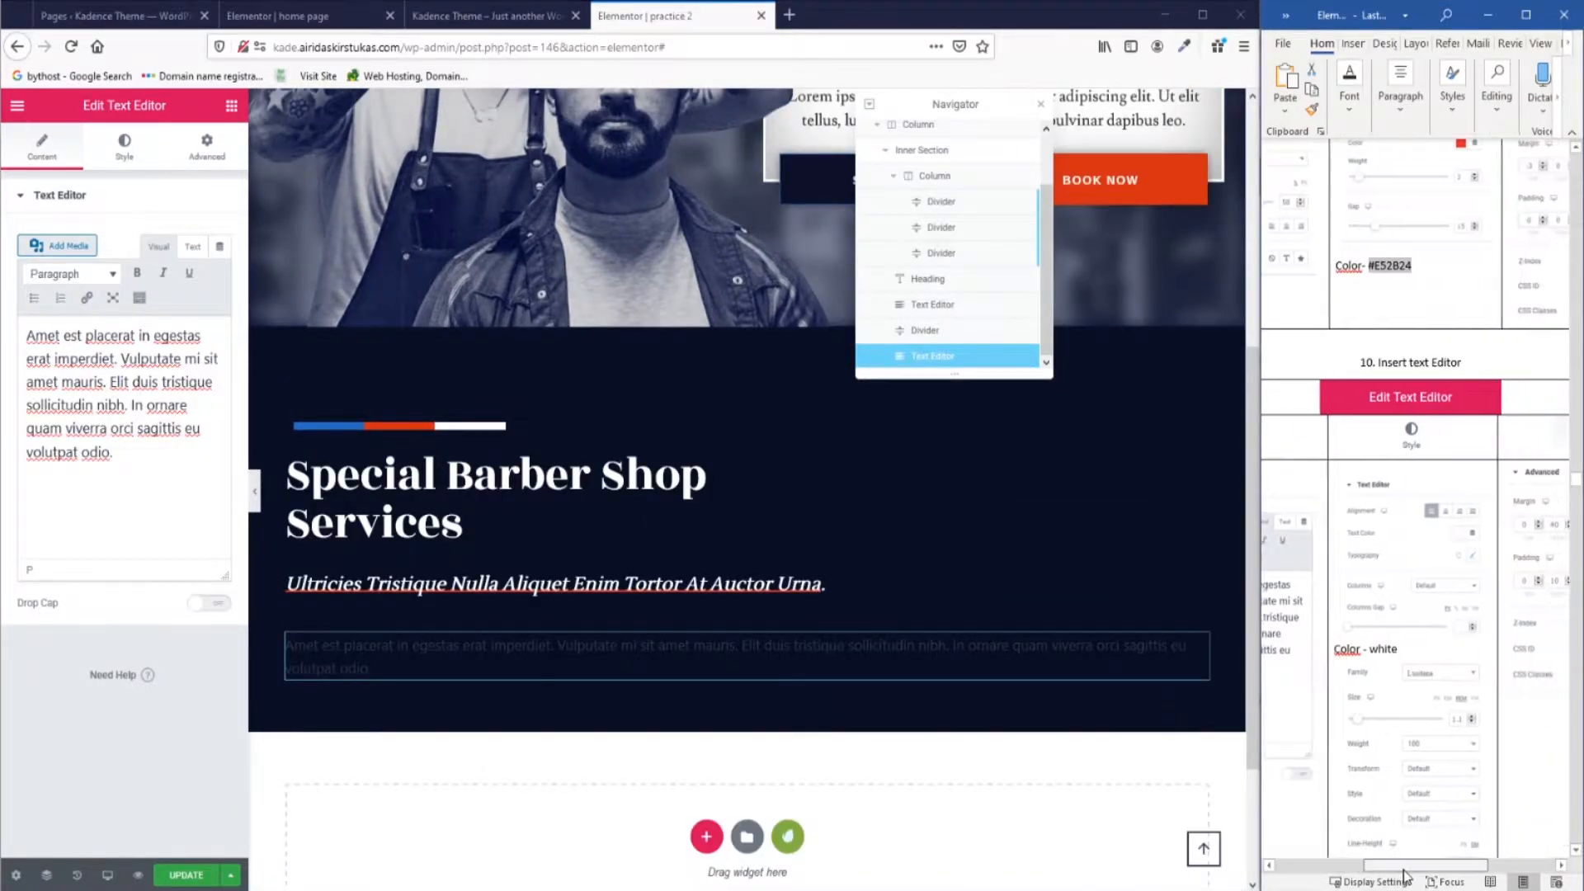
{"action": "left_click", "coordinate": [123, 148]}
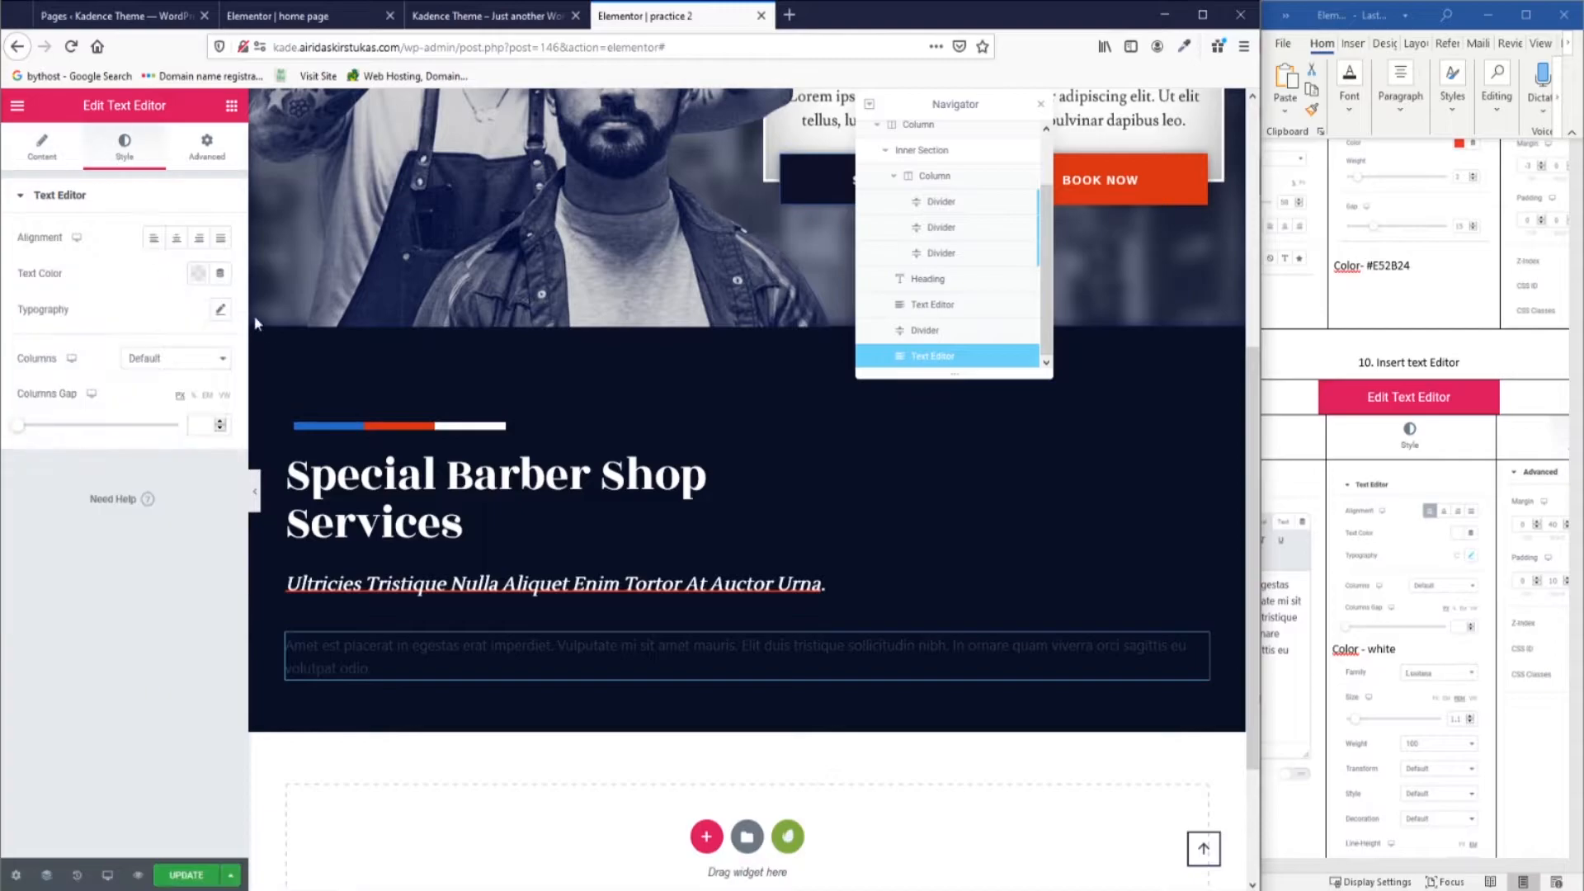
{"action": "left_click", "coordinate": [198, 273]}
{"action": "left_click", "coordinate": [271, 314]}
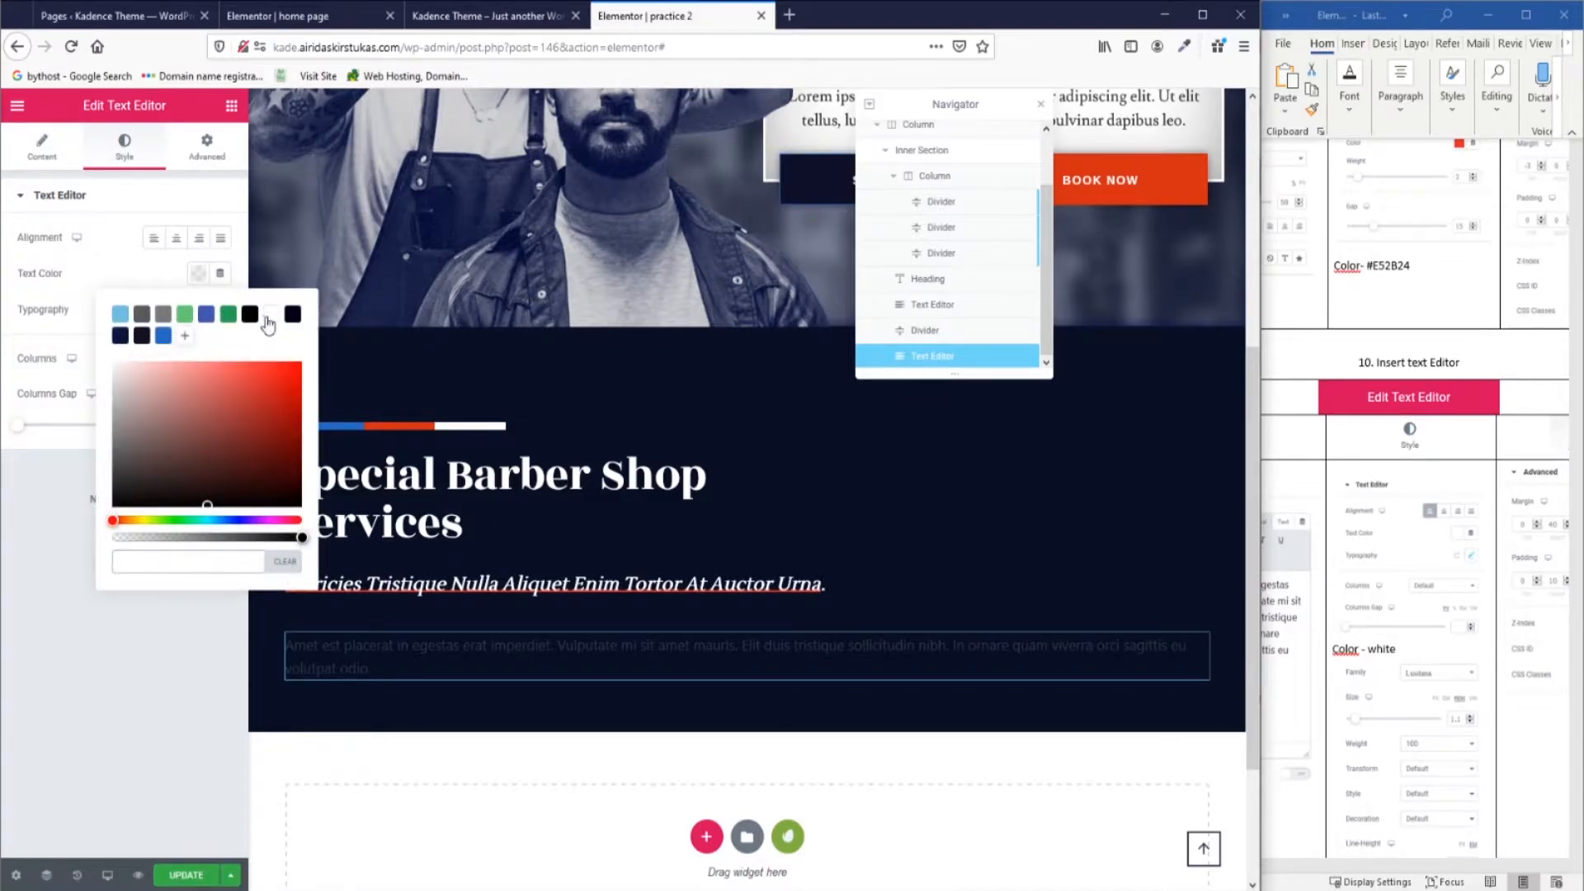
{"action": "left_click", "coordinate": [128, 275]}
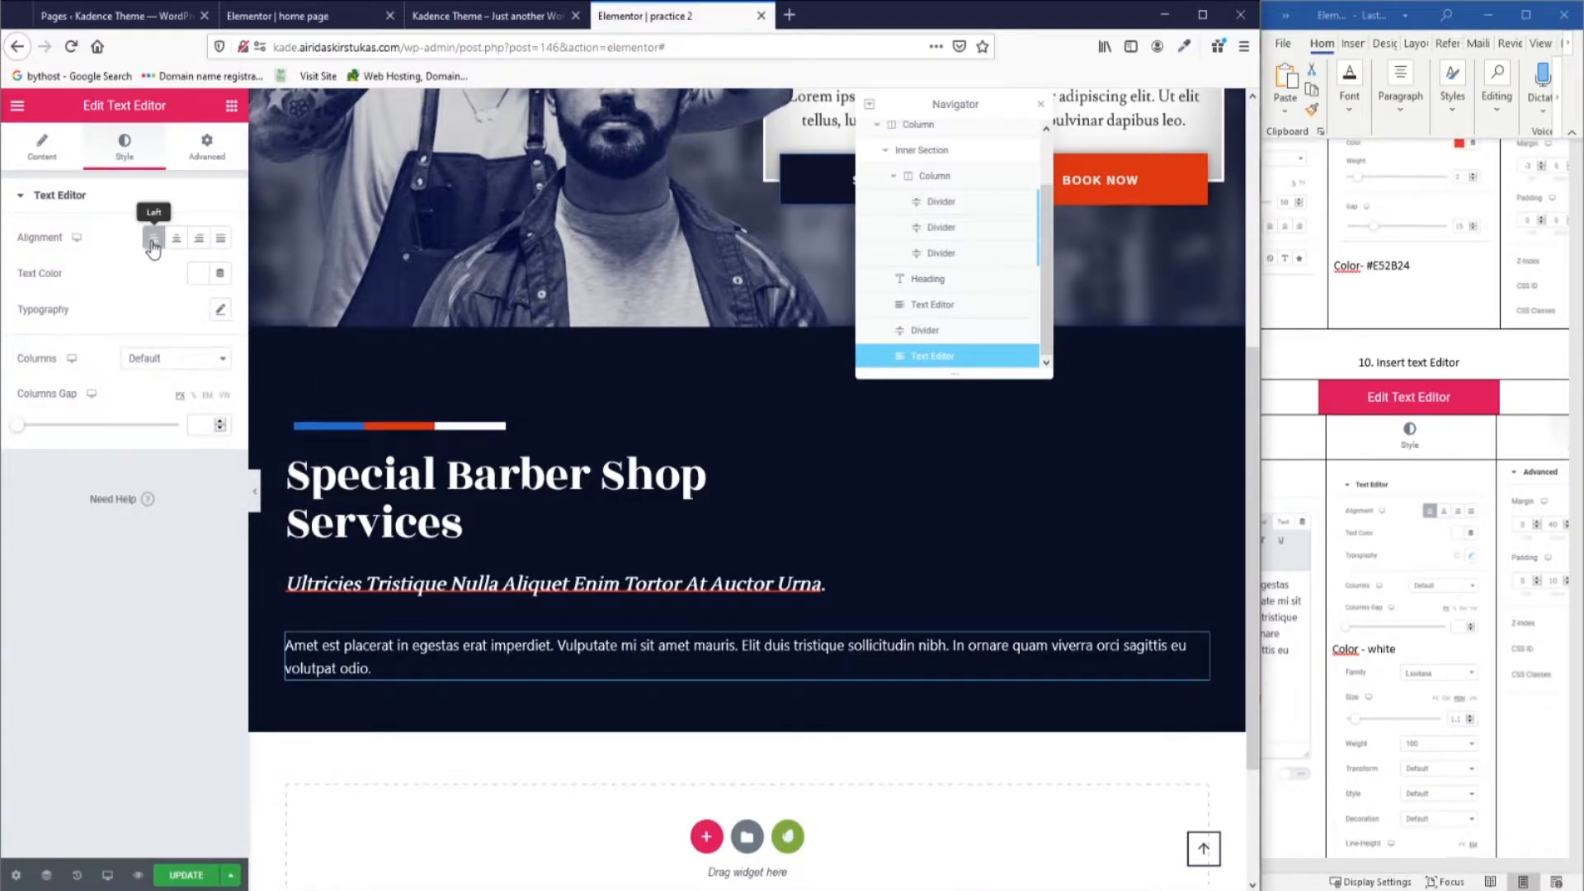
{"action": "left_click", "coordinate": [153, 242]}
Set the paragraph font to Lusitana at weight 100.
{"action": "left_click", "coordinate": [221, 311]}
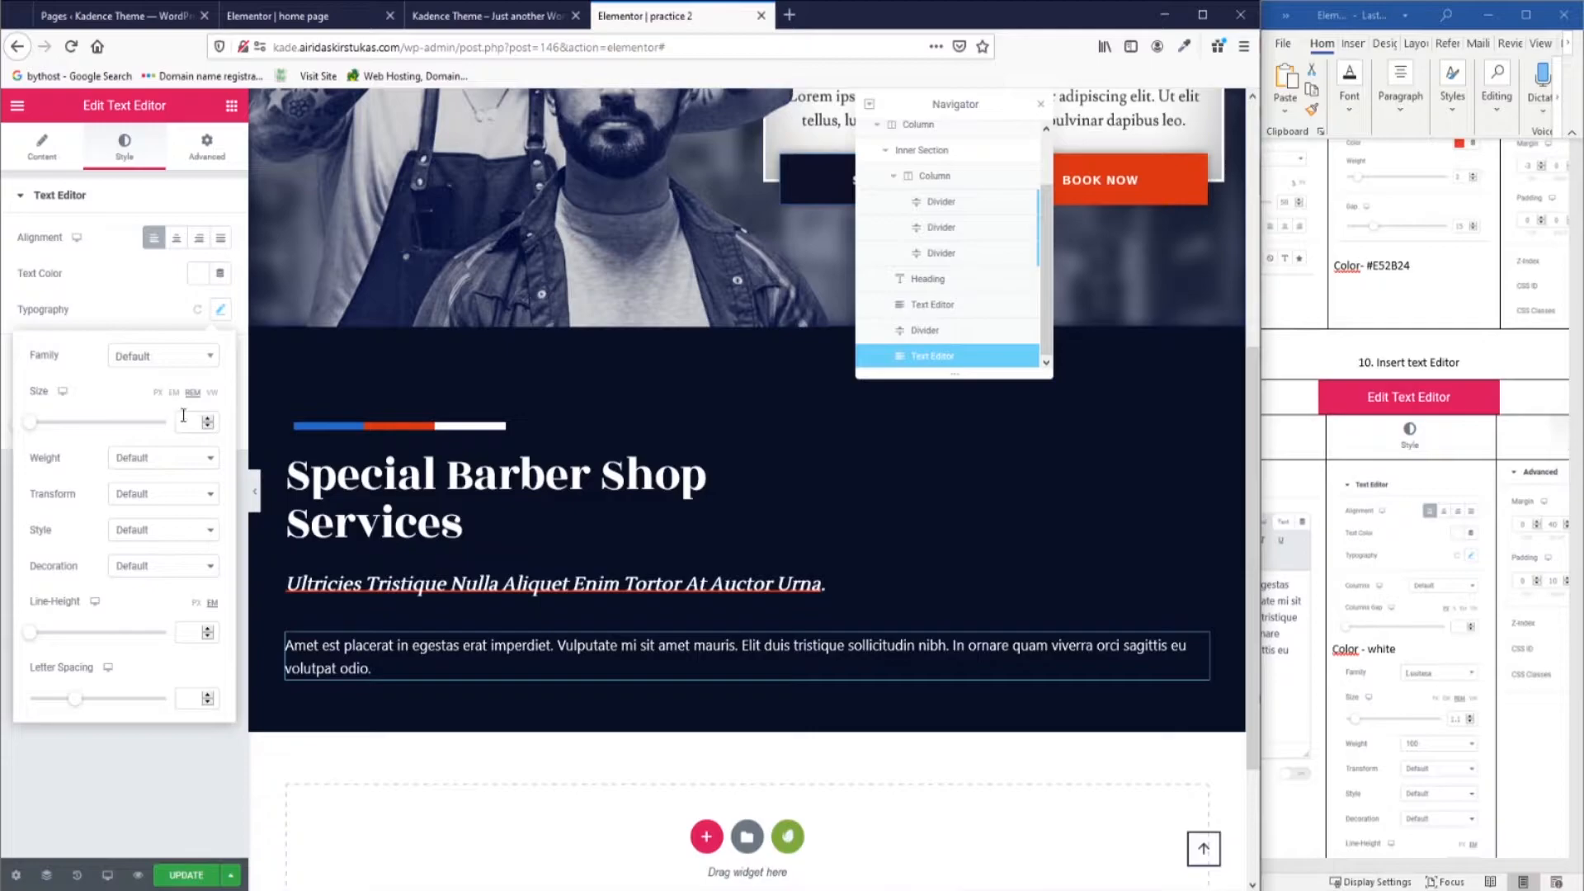
{"action": "left_click", "coordinate": [191, 362]}
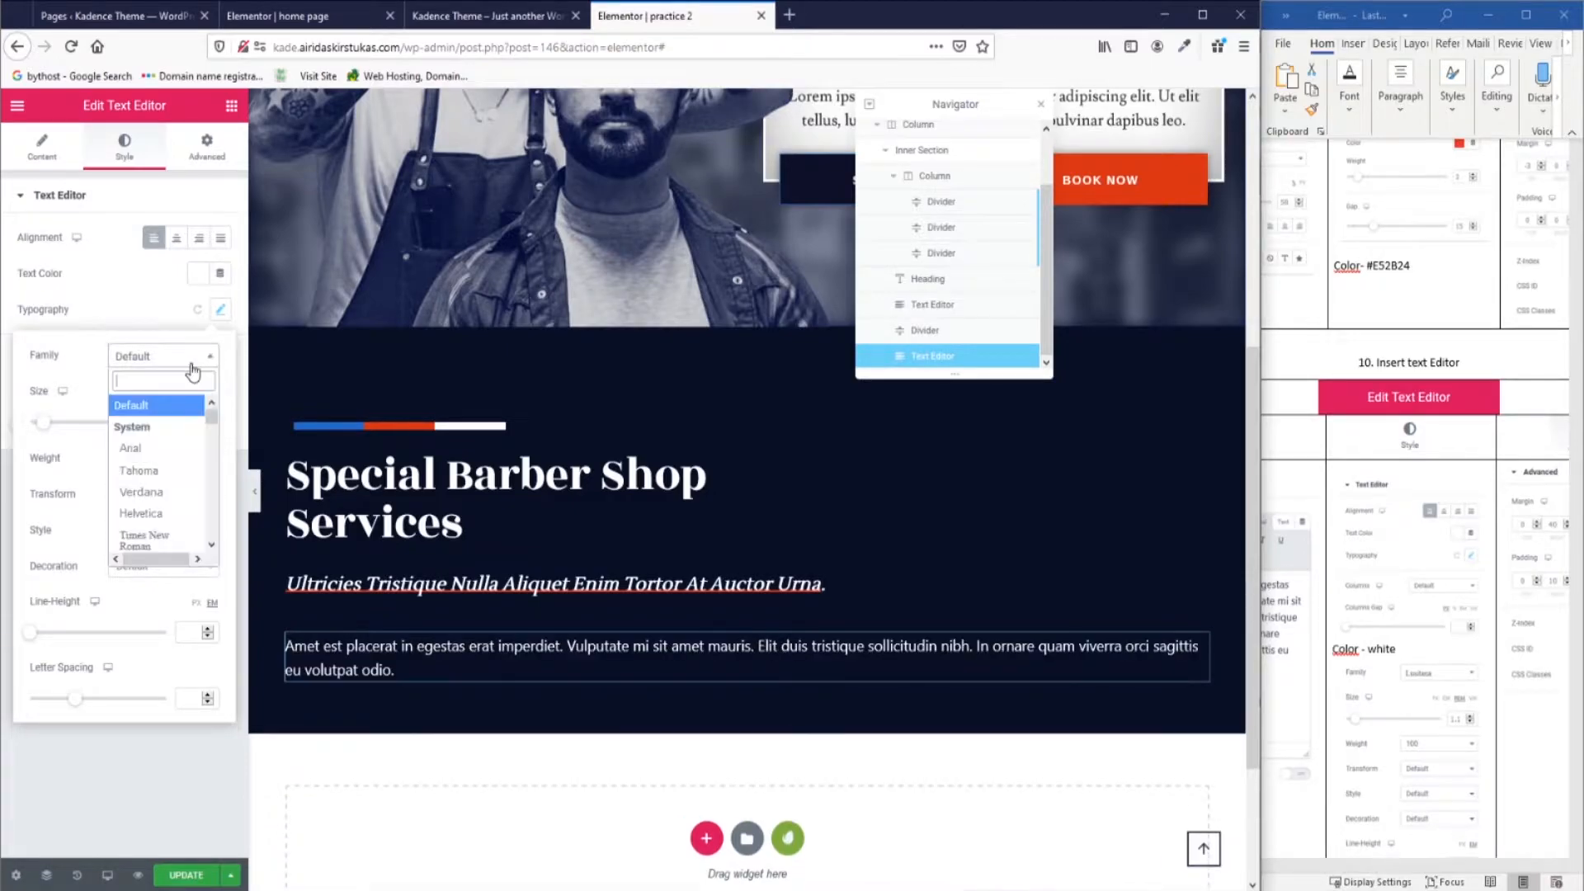
{"action": "type", "text": "lusi"}
{"action": "left_click", "coordinate": [155, 430]}
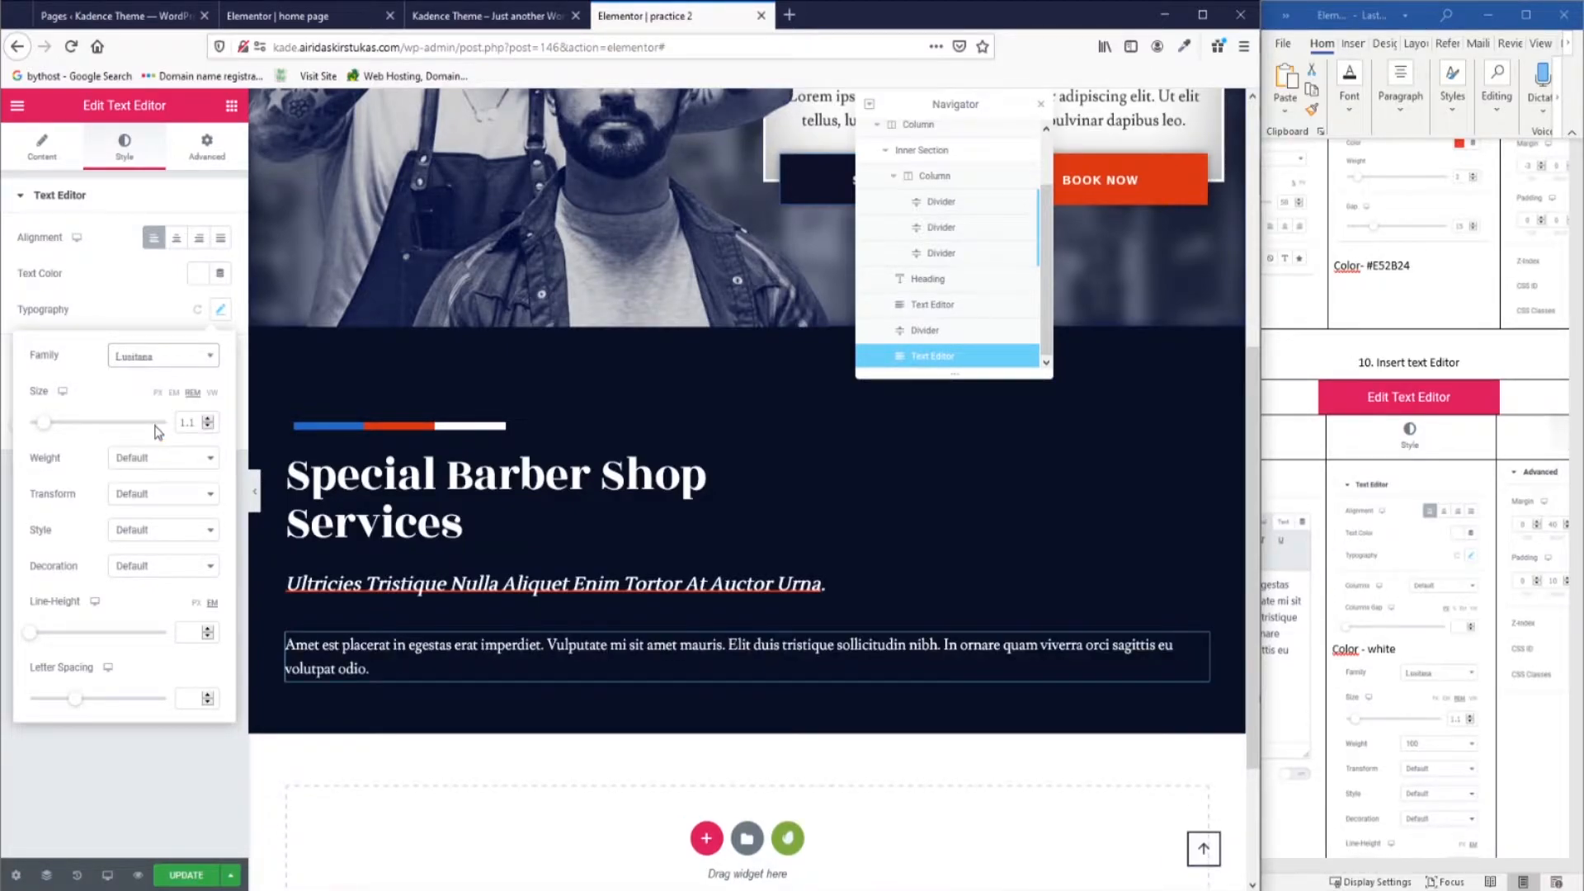
{"action": "left_click", "coordinate": [141, 459]}
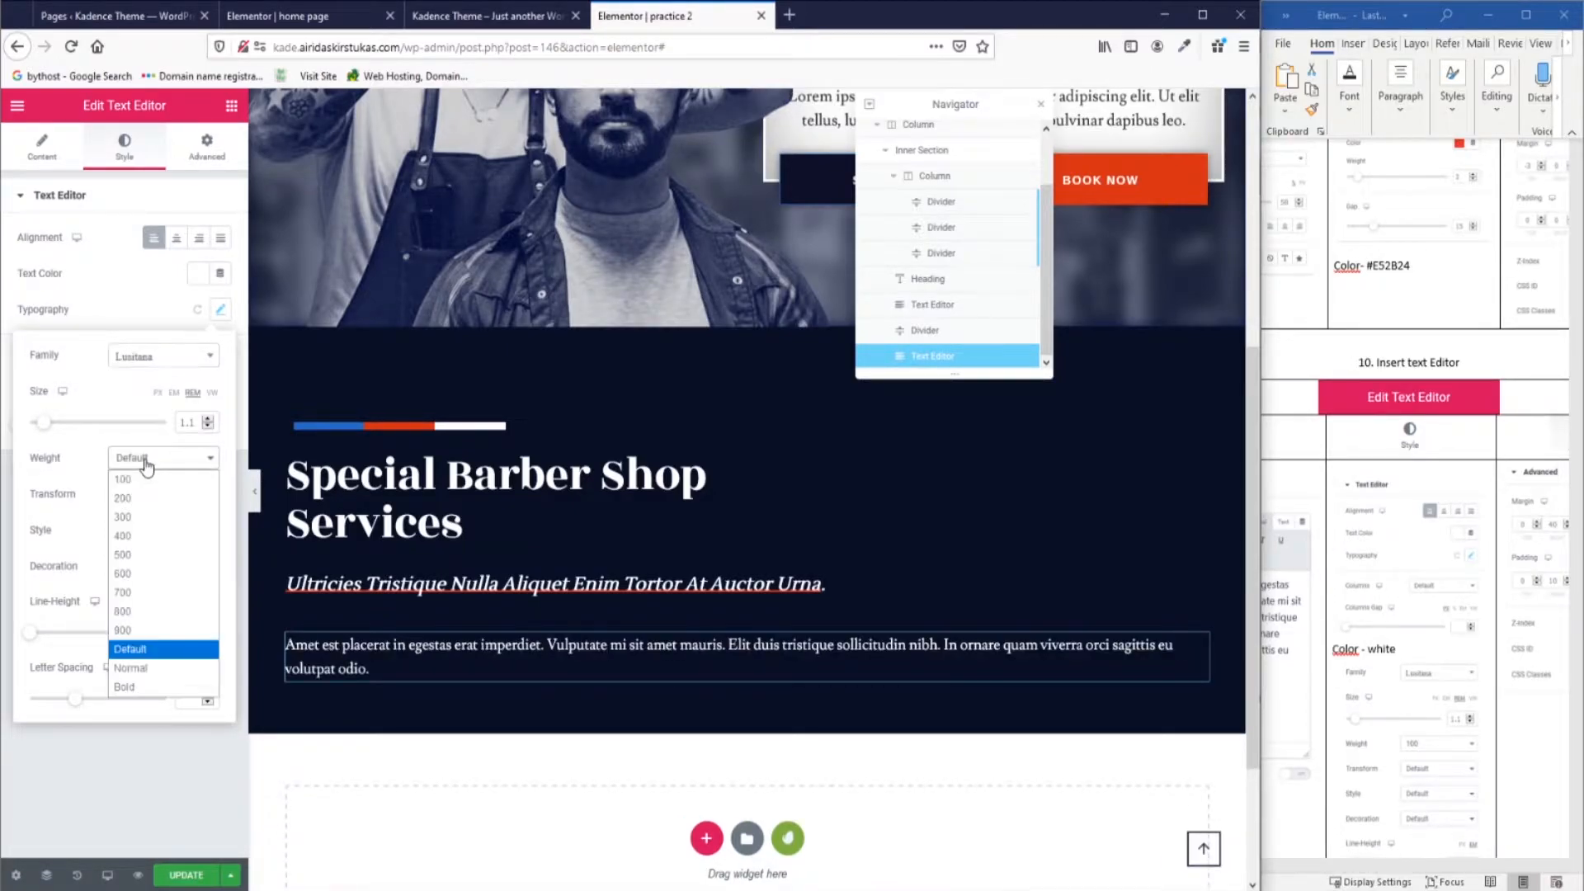
{"action": "left_click", "coordinate": [137, 481]}
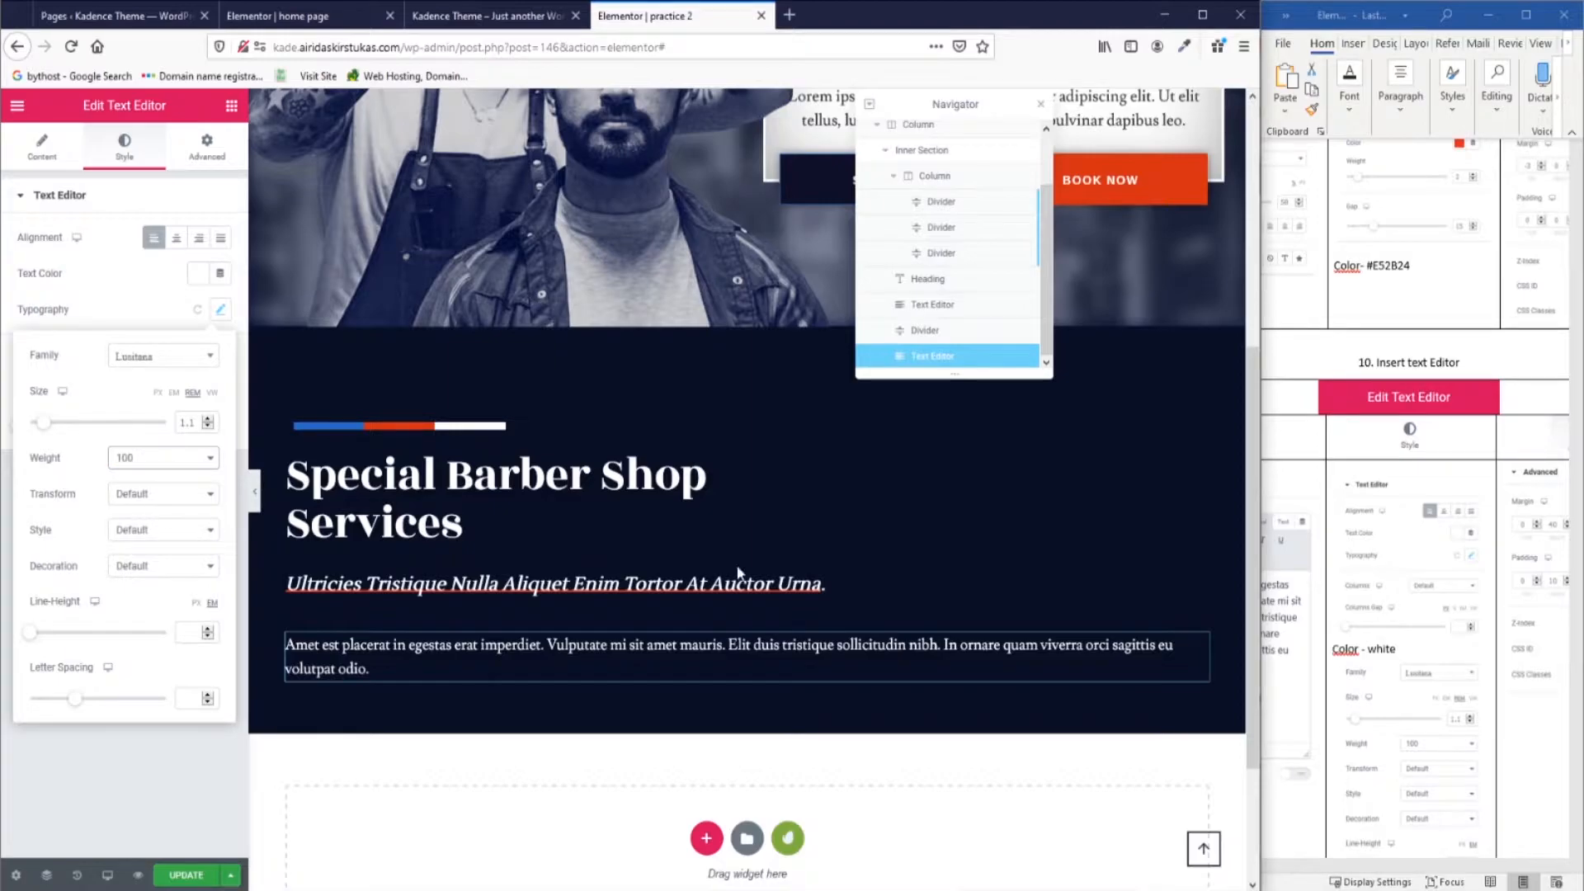
Set the paragraph's line height to 1.5.
{"action": "scroll", "coordinate": [1322, 679], "scroll_direction": "down", "scroll_amount": 2}
{"action": "left_click", "coordinate": [188, 632]}
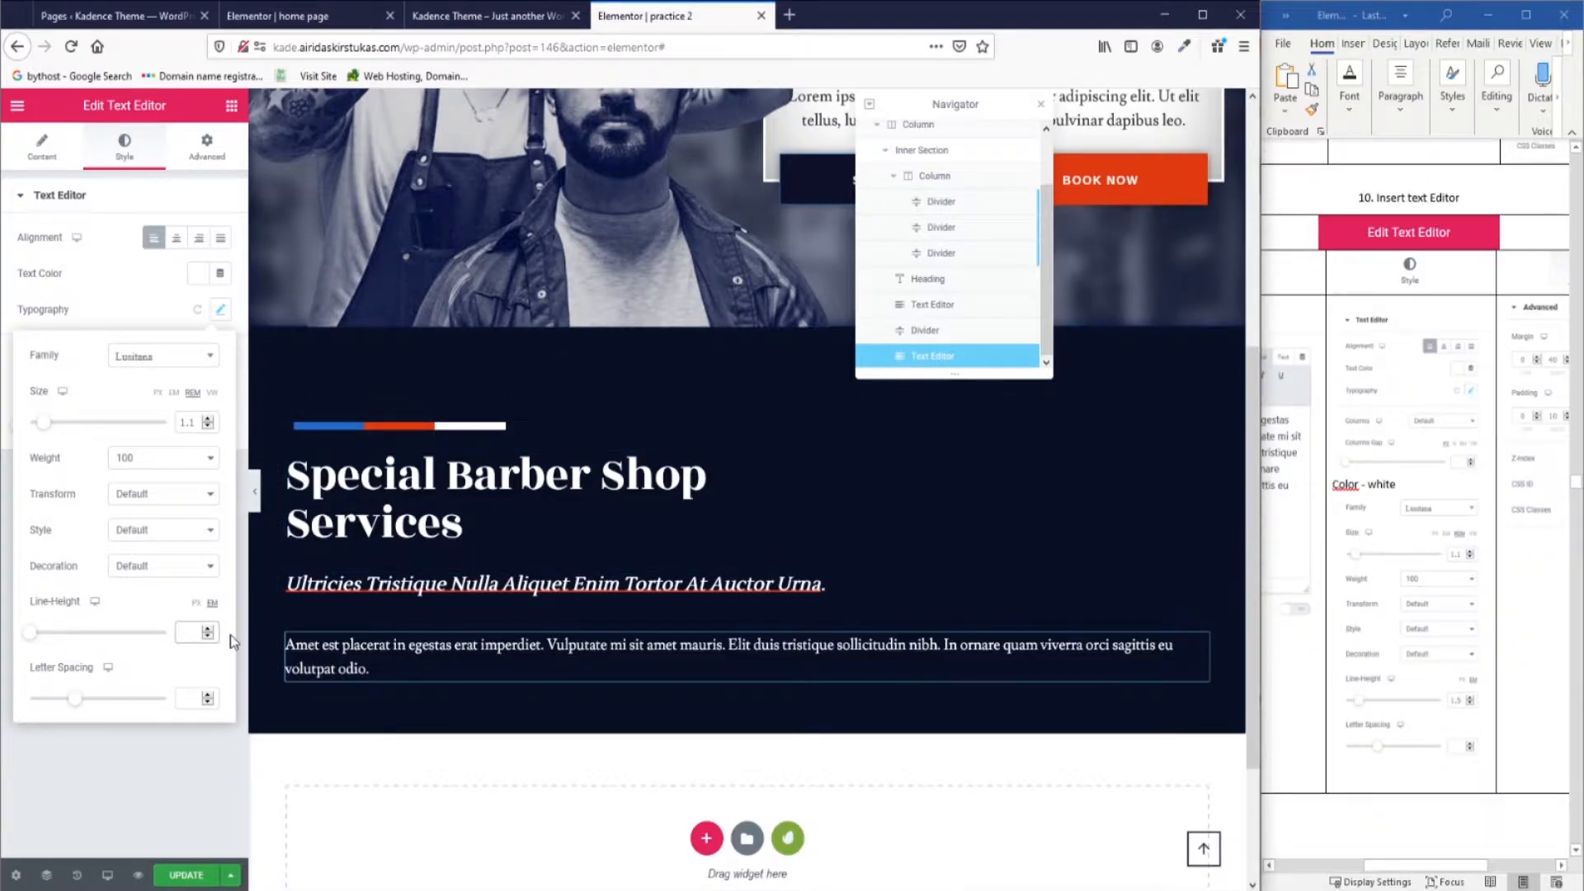
{"action": "type", "text": "1.5"}
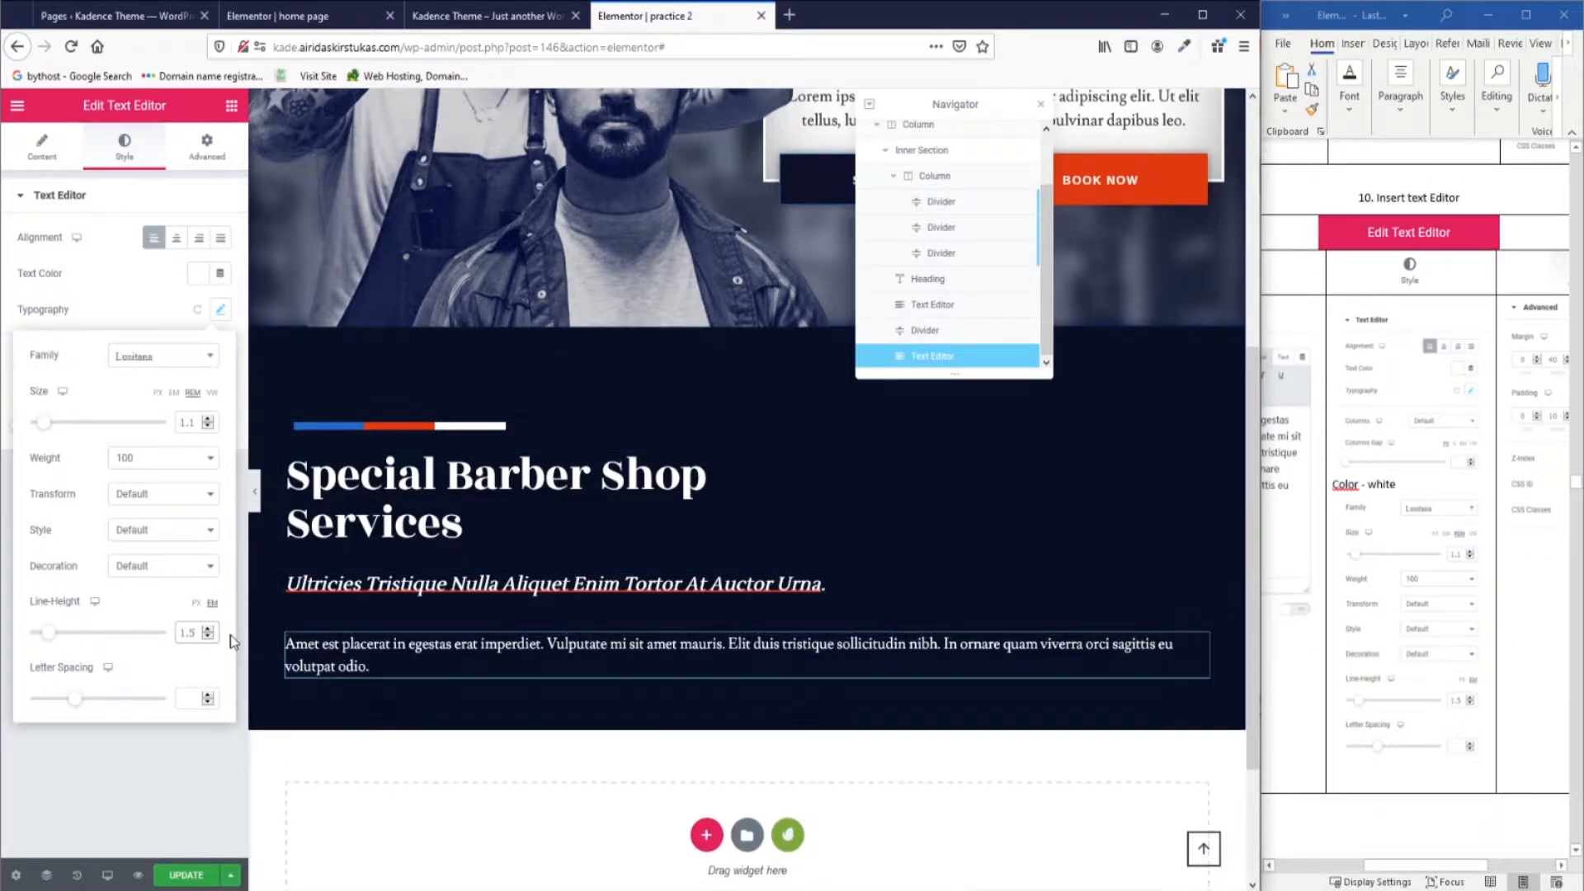
{"action": "scroll", "coordinate": [1394, 767], "scroll_direction": "down", "scroll_amount": 3}
{"action": "scroll", "coordinate": [1394, 766], "scroll_direction": "up", "scroll_amount": 3}
{"action": "left_click_drag", "start_coordinate": [1412, 865], "coordinate": [1454, 867]}
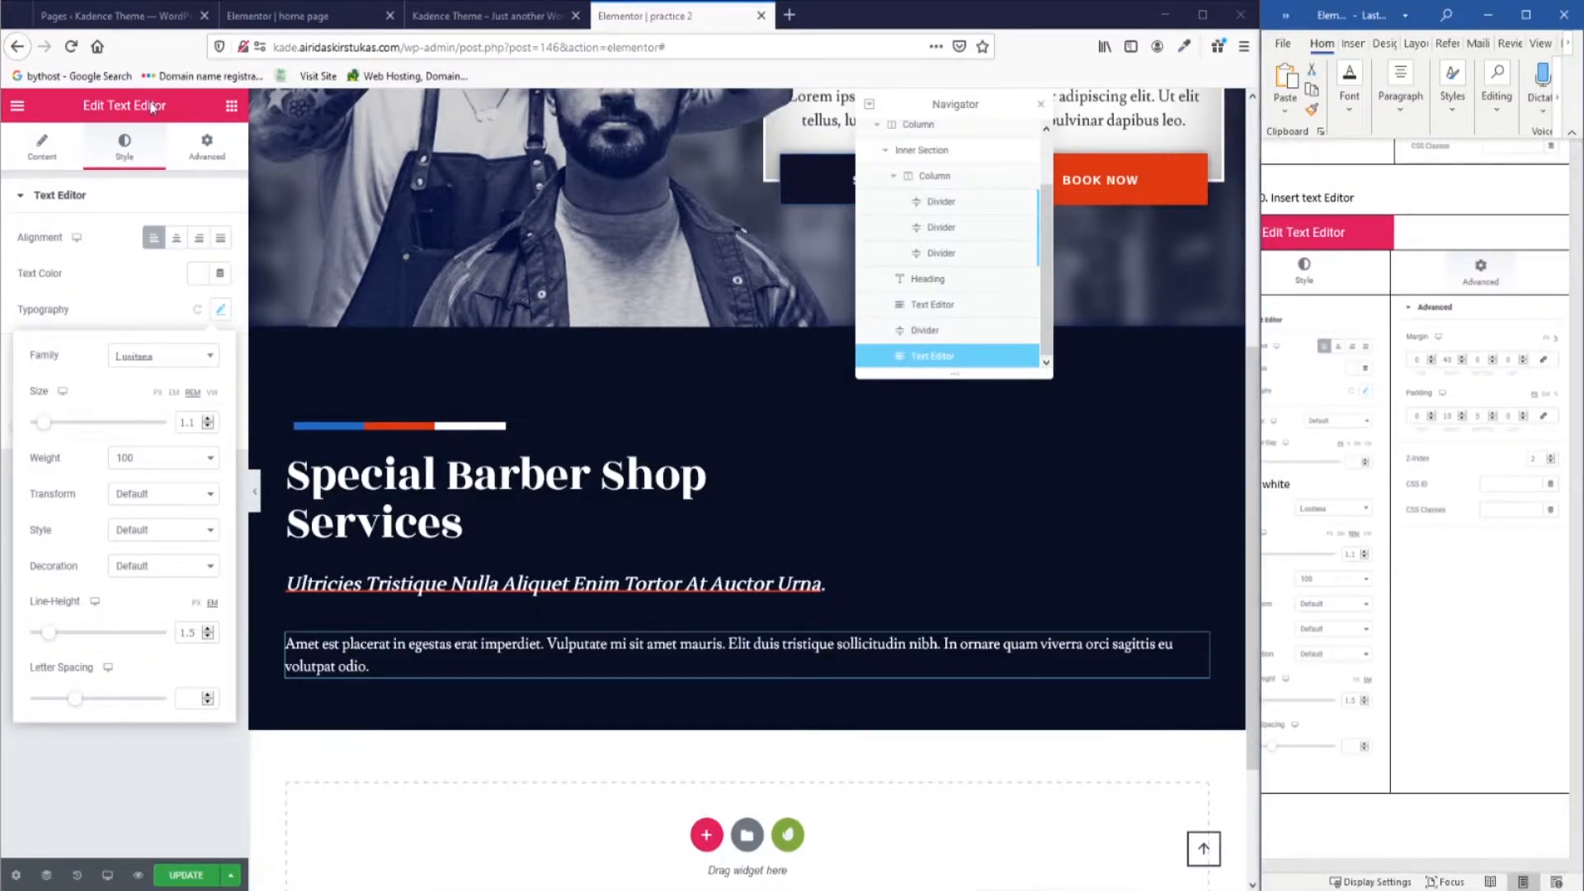
{"action": "left_click", "coordinate": [207, 146]}
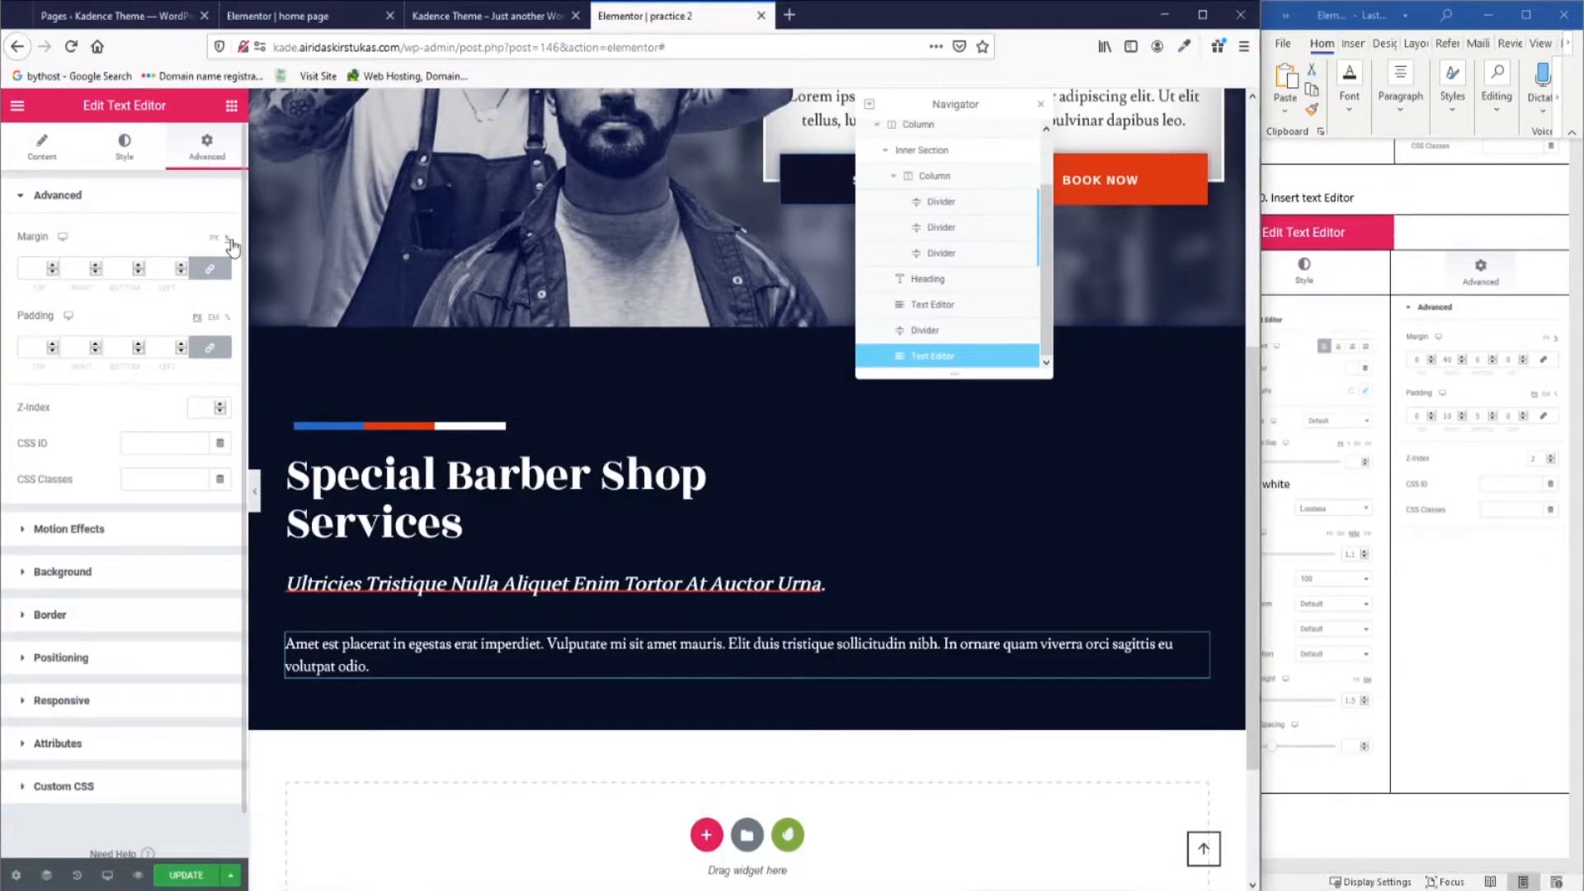
Give the paragraph z-index 2, a 40 right margin, and padding 10 right, 5 bottom.
{"action": "type", "text": "2"}
{"action": "left_click", "coordinate": [213, 273]}
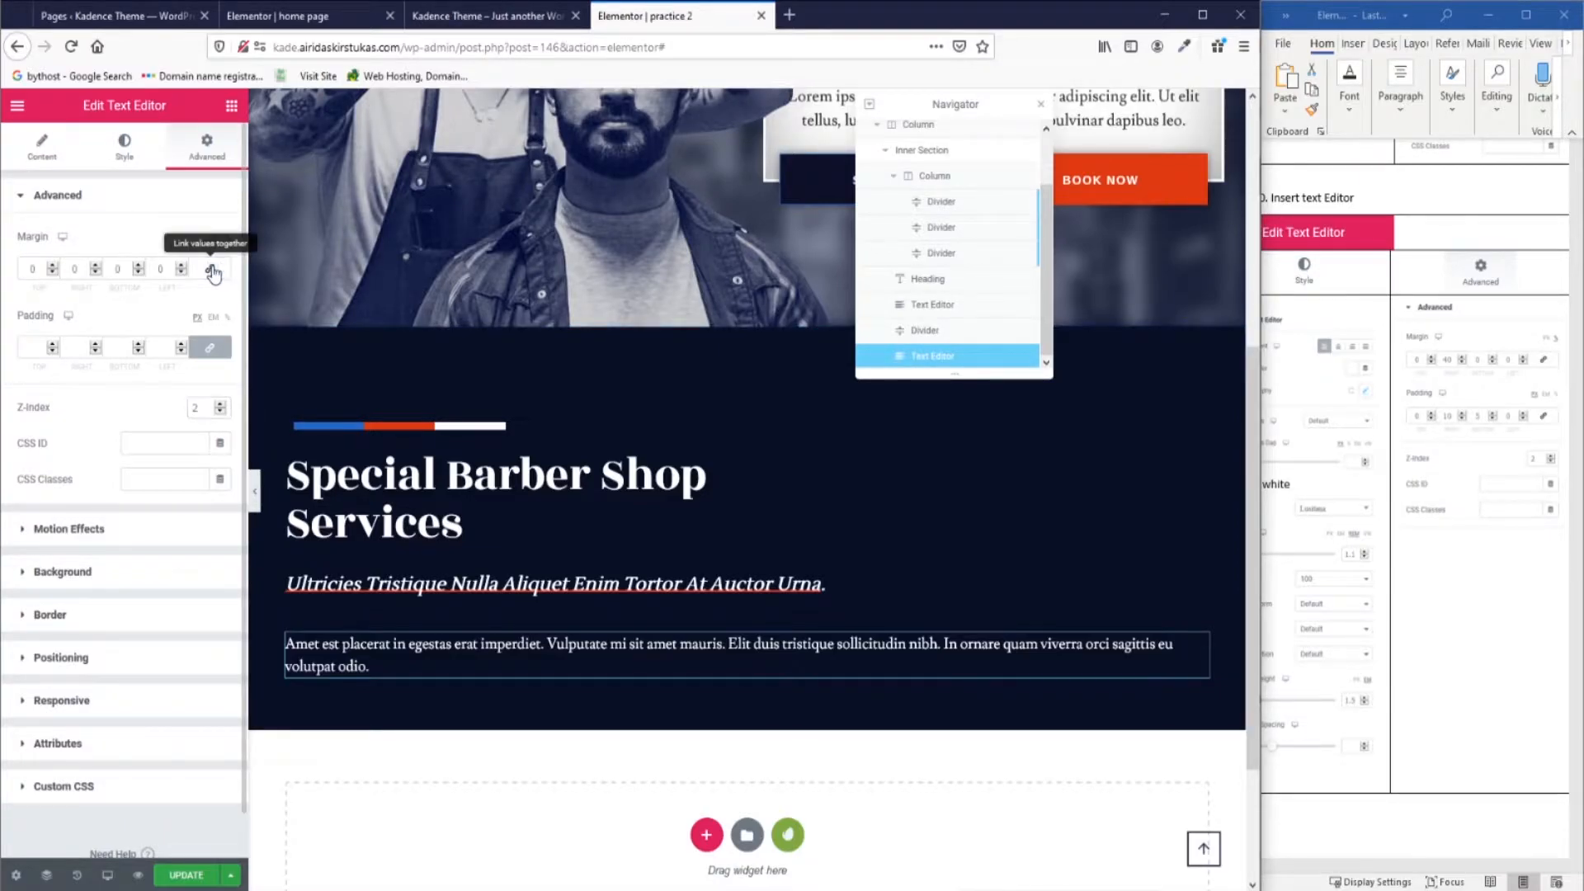
{"action": "left_click", "coordinate": [82, 268]}
{"action": "type", "text": "40"}
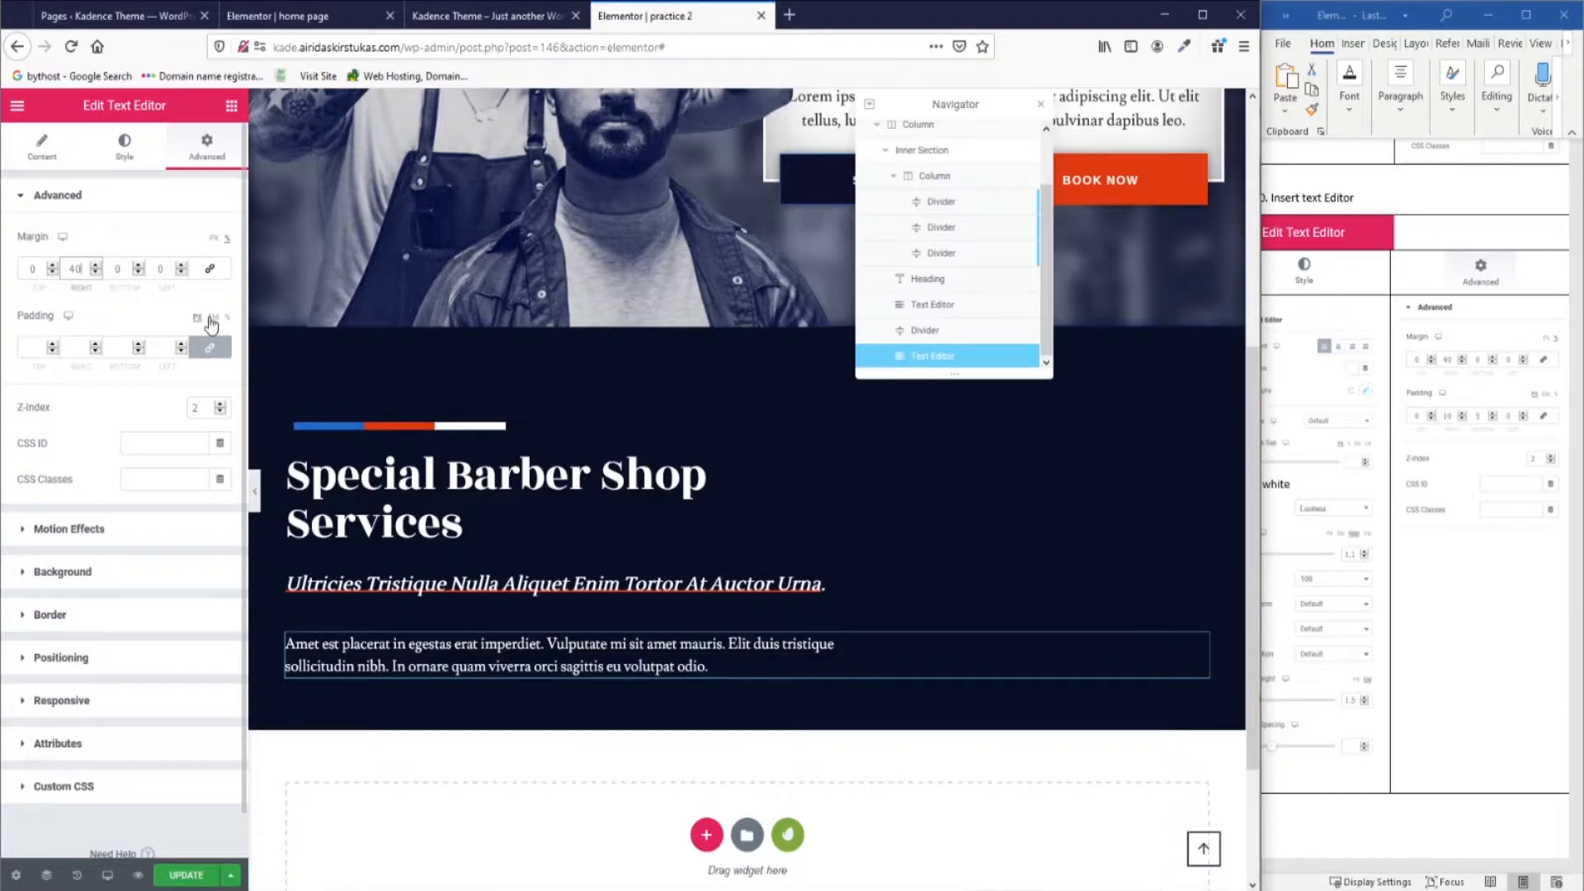
{"action": "left_click", "coordinate": [192, 353]}
{"action": "type", "text": "10"}
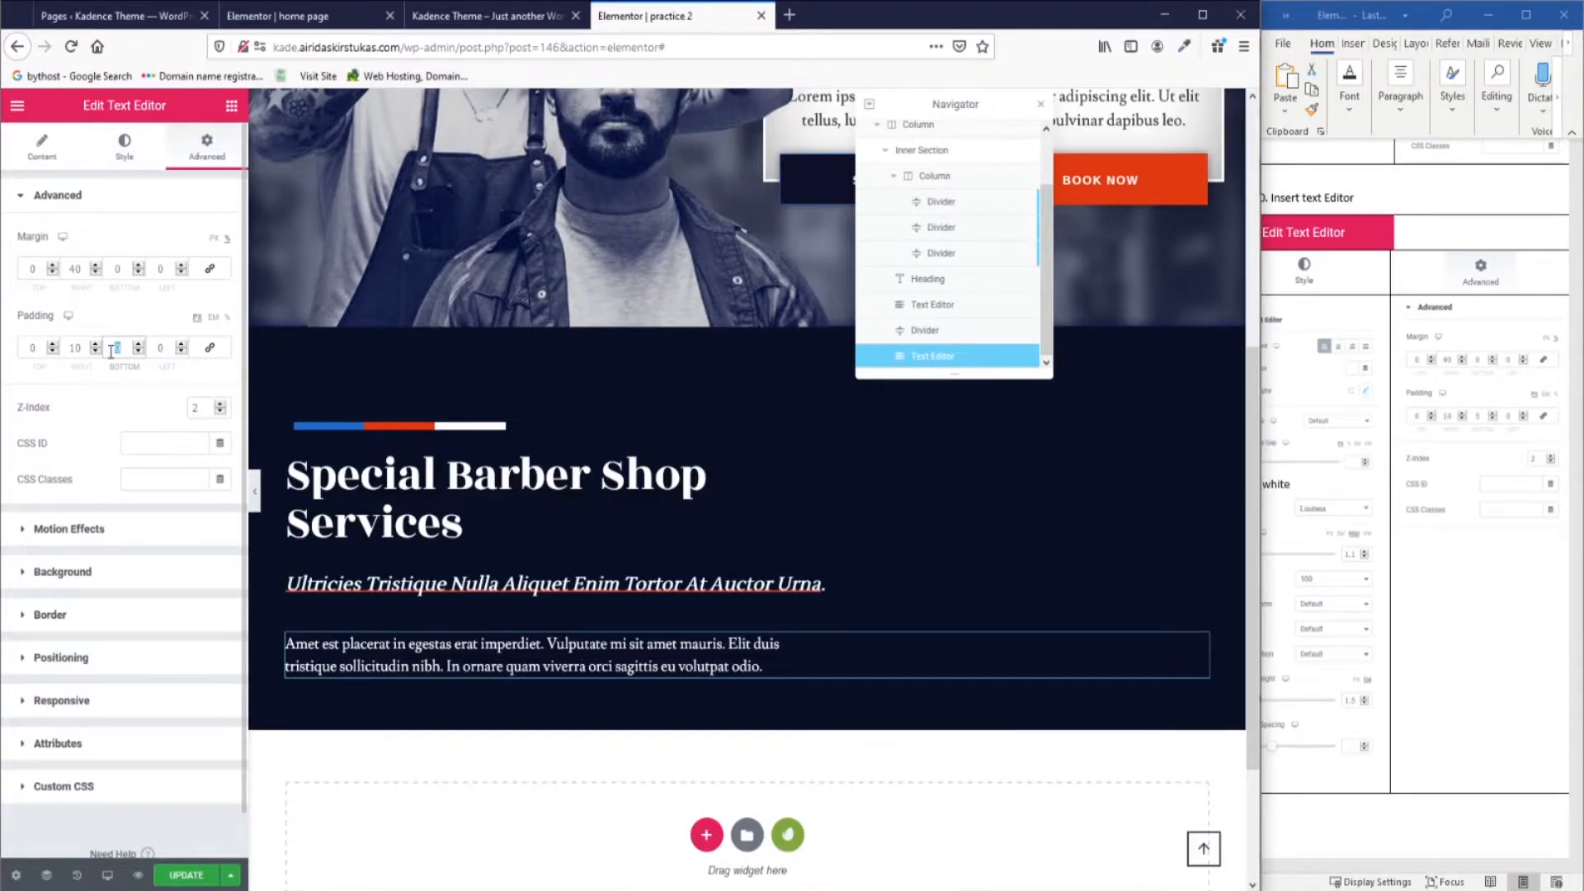
{"action": "type", "text": "5"}
Check the reference home page and lower the paragraph's top margin to -2.
{"action": "scroll", "coordinate": [816, 532], "scroll_direction": "down", "scroll_amount": 2}
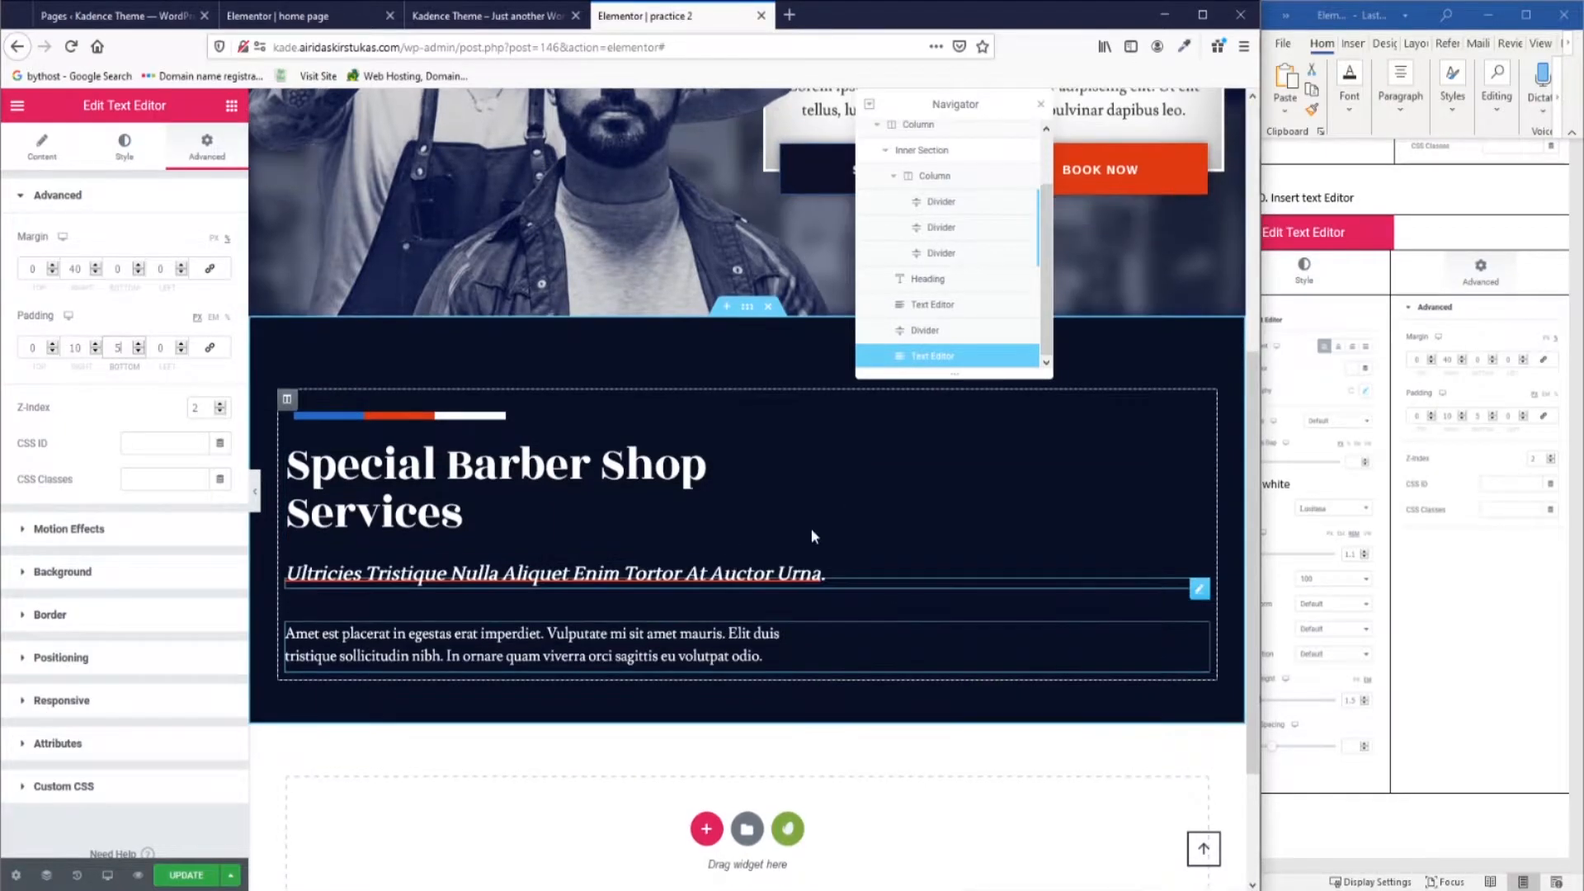
{"action": "scroll", "coordinate": [828, 534], "scroll_direction": "up", "scroll_amount": 1}
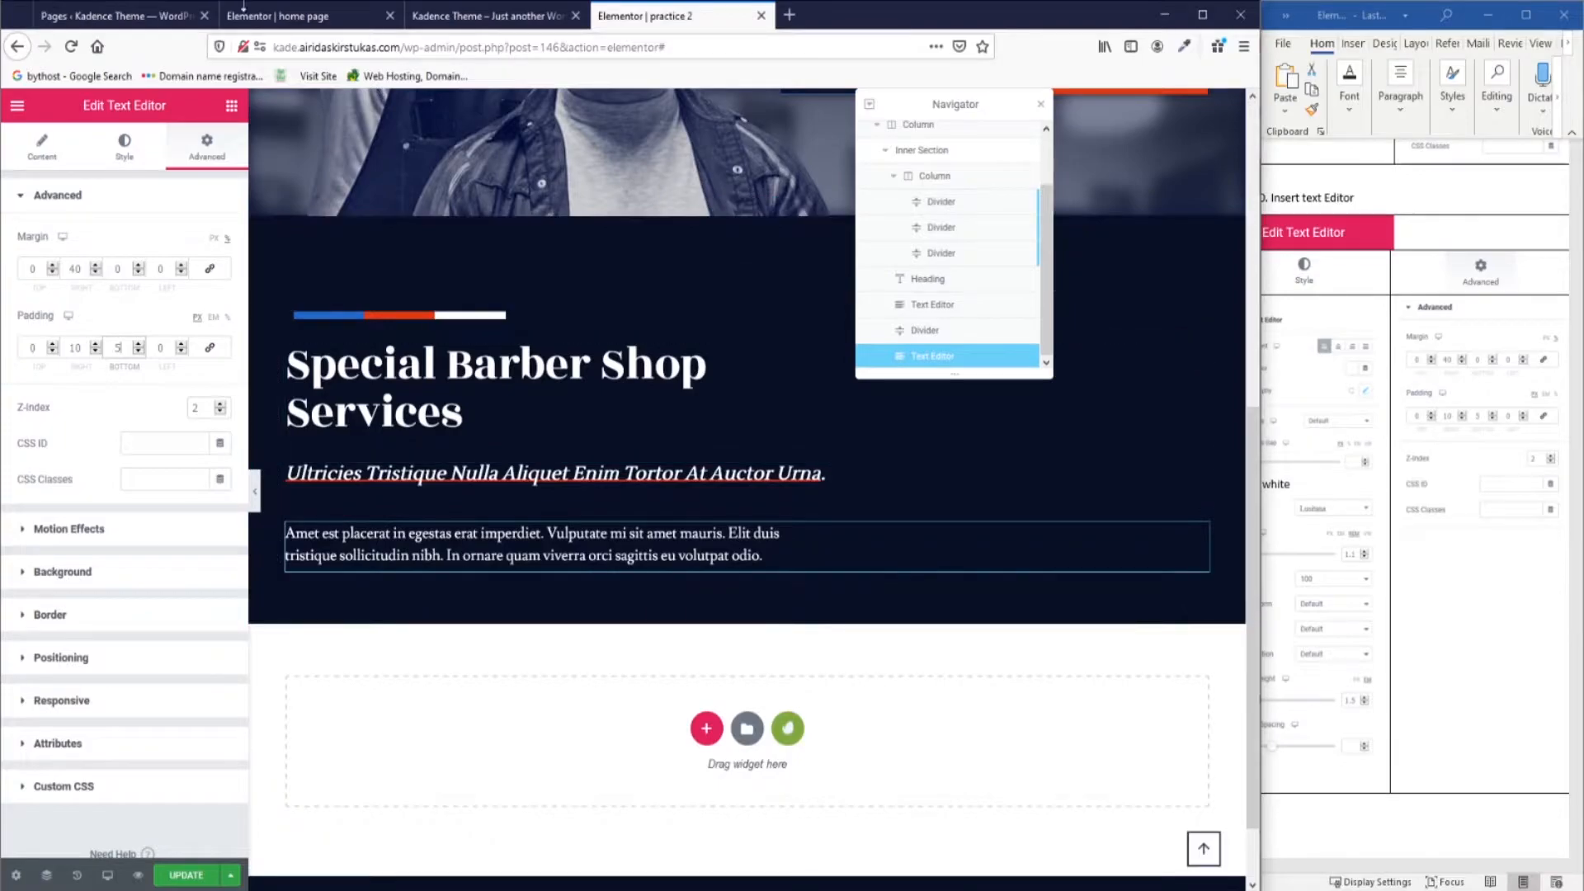
{"action": "left_click", "coordinate": [298, 18]}
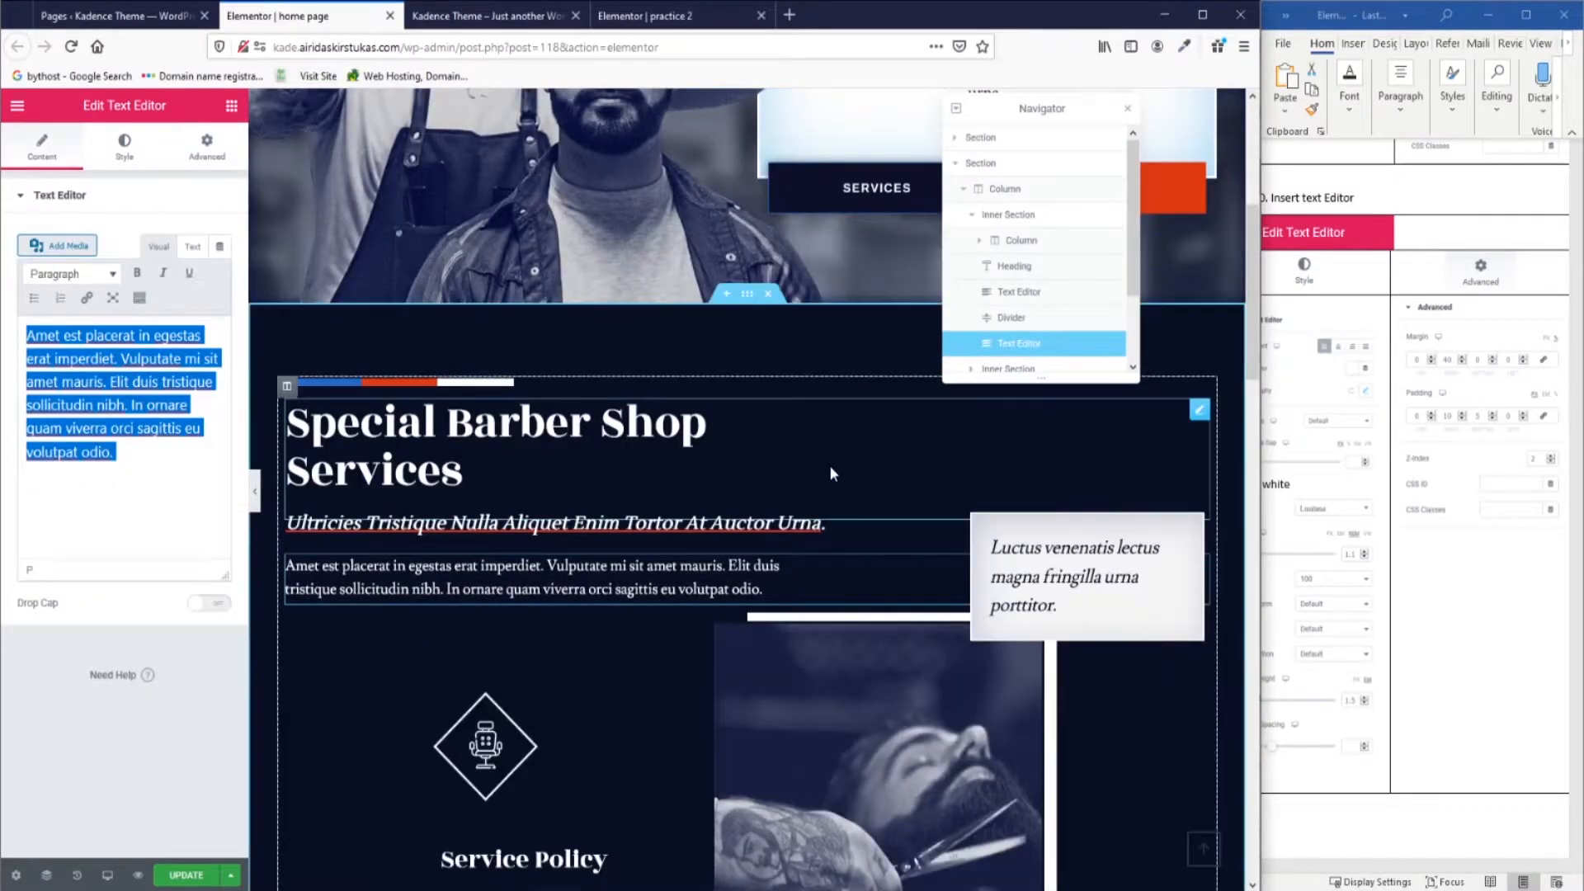
{"action": "left_click", "coordinate": [664, 18]}
{"action": "left_click", "coordinate": [52, 273]}
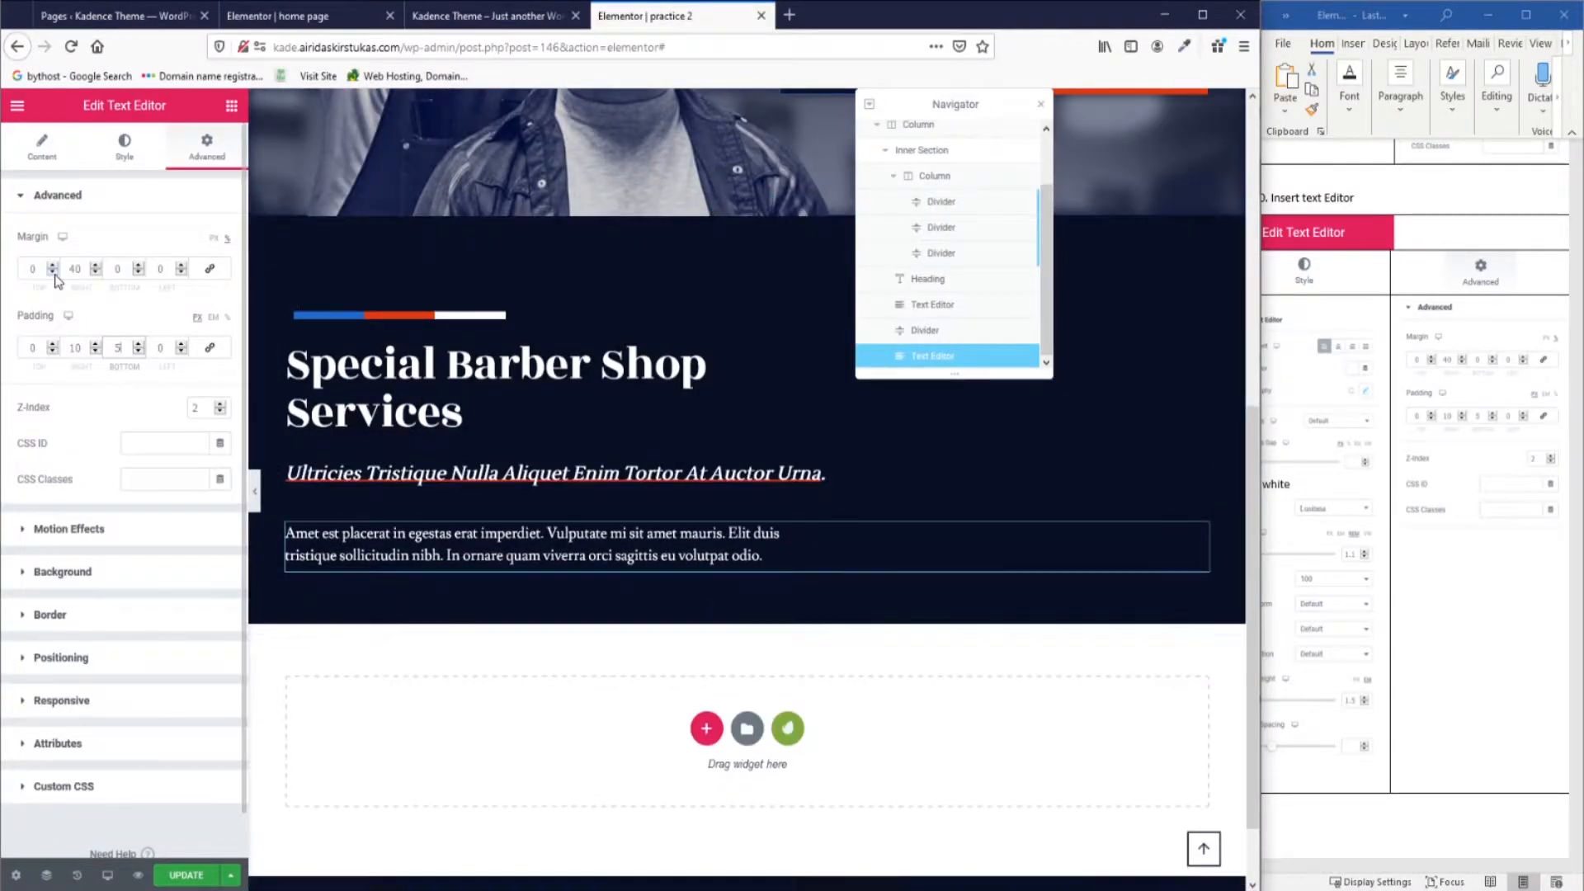
{"action": "left_click", "coordinate": [52, 273]}
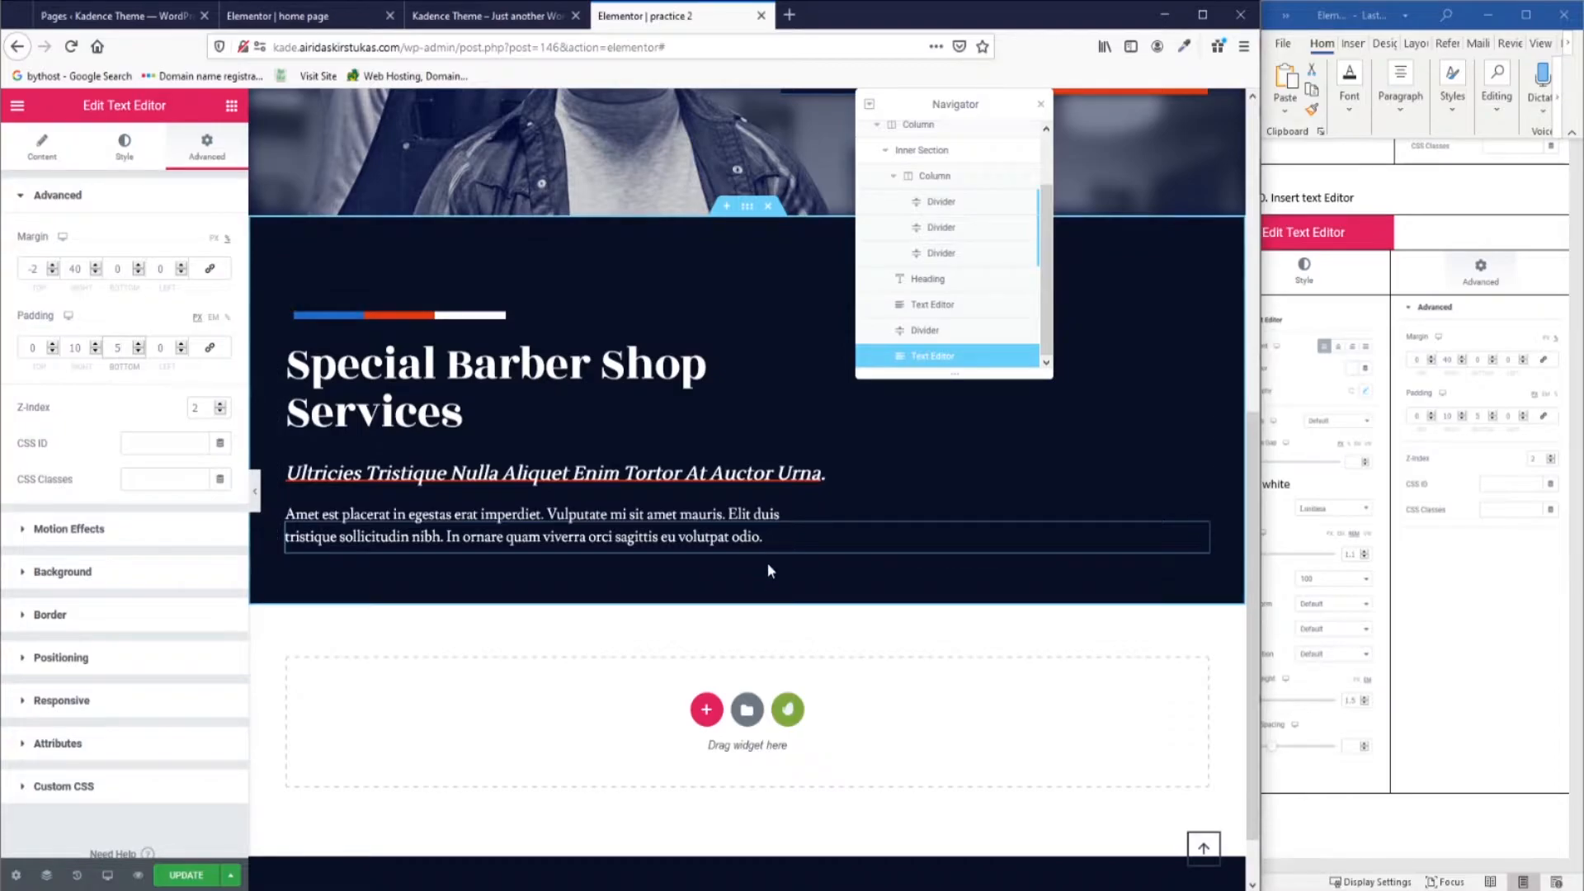
{"action": "scroll", "coordinate": [1411, 534], "scroll_direction": "down", "scroll_amount": 5}
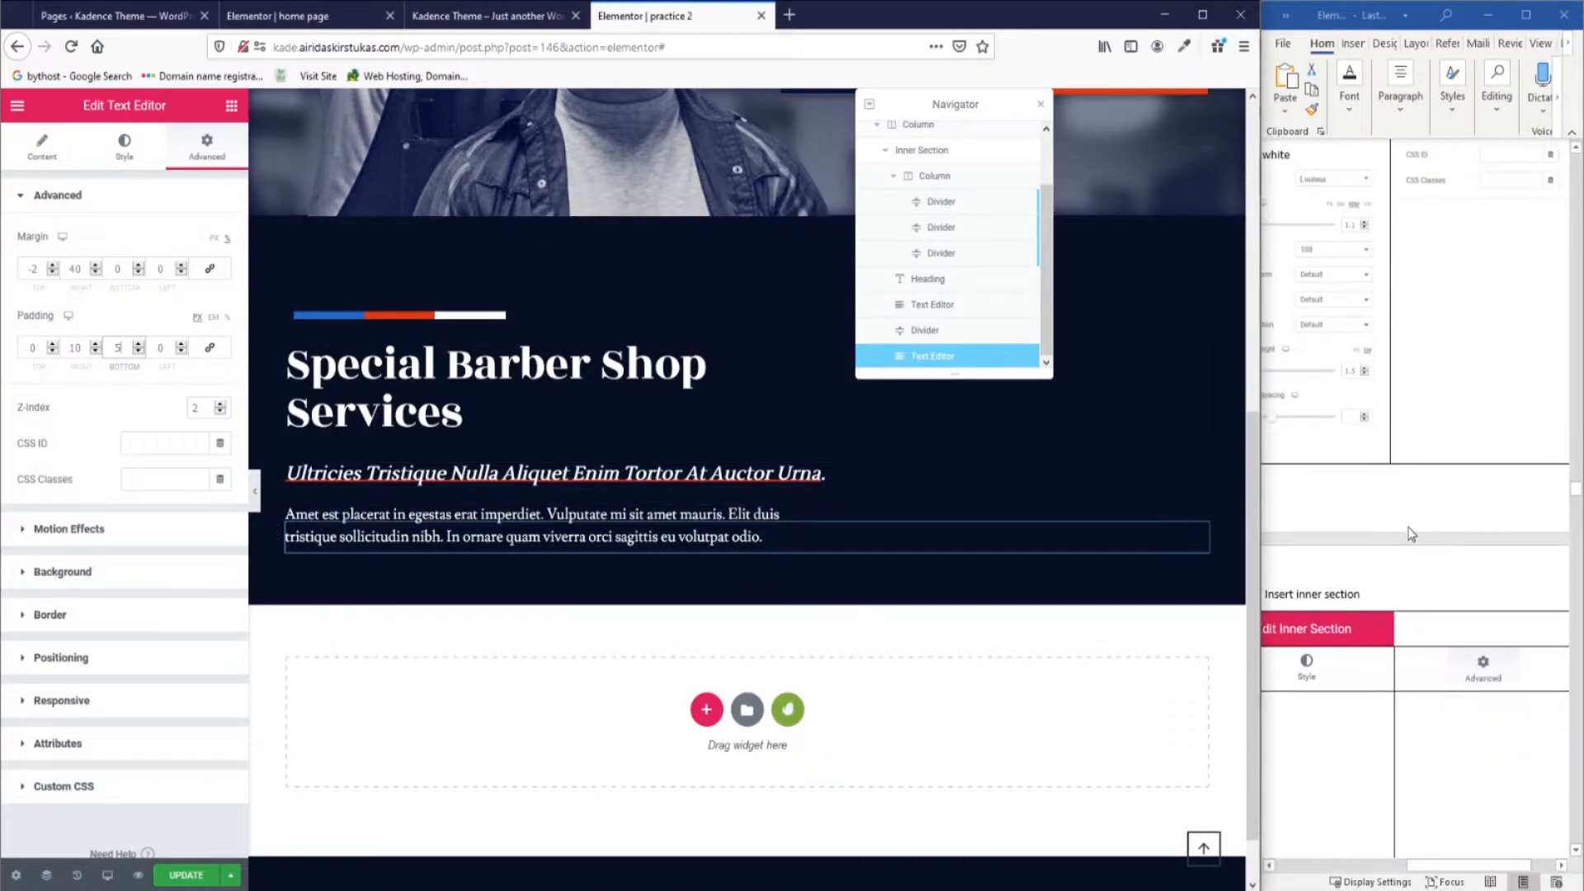
{"action": "left_click", "coordinate": [1371, 836]}
Inspect the reference inner section, then add a two-column Inner Section below the paragraph.
{"action": "left_click", "coordinate": [275, 20]}
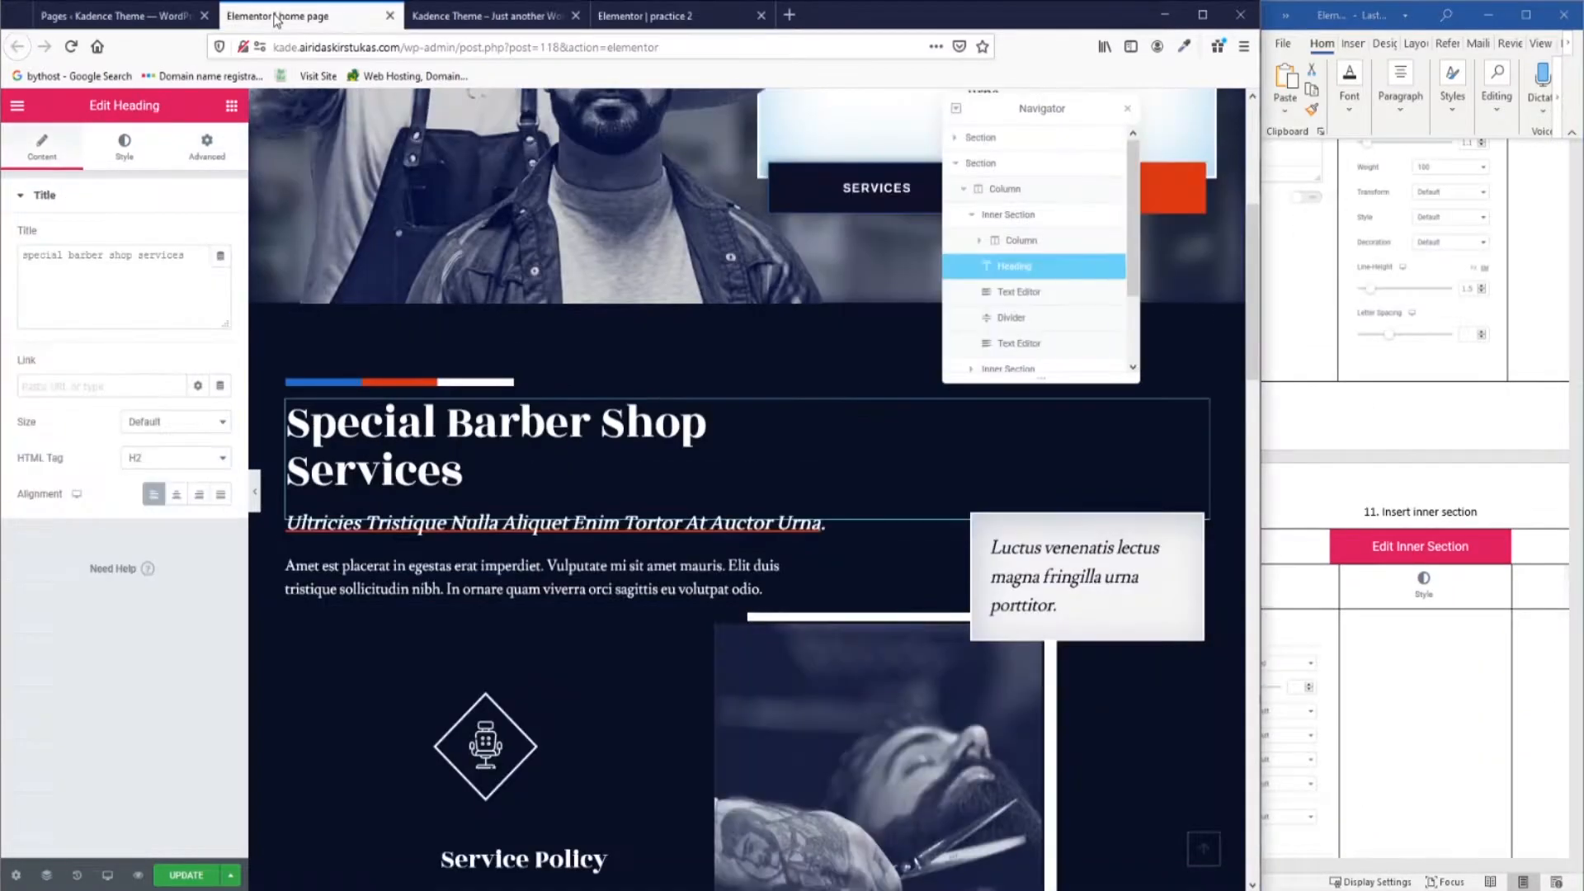
{"action": "scroll", "coordinate": [833, 540], "scroll_direction": "down", "scroll_amount": 3}
{"action": "scroll", "coordinate": [833, 540], "scroll_direction": "up", "scroll_amount": 1}
{"action": "scroll", "coordinate": [1048, 253], "scroll_direction": "down", "scroll_amount": 1}
{"action": "left_click", "coordinate": [973, 289]}
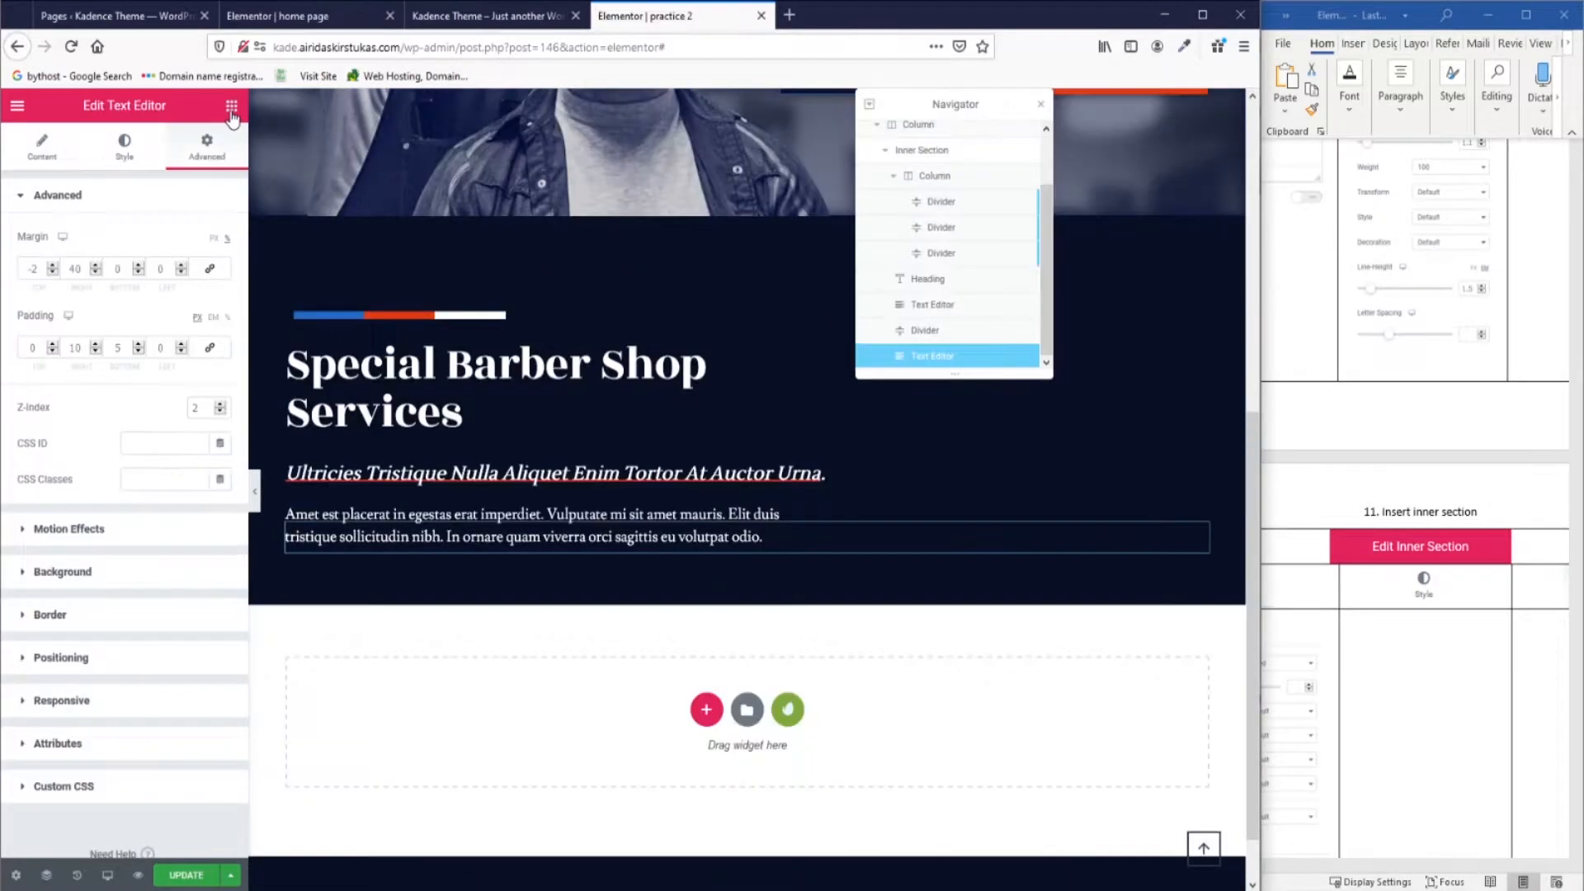
{"action": "left_click", "coordinate": [233, 111]}
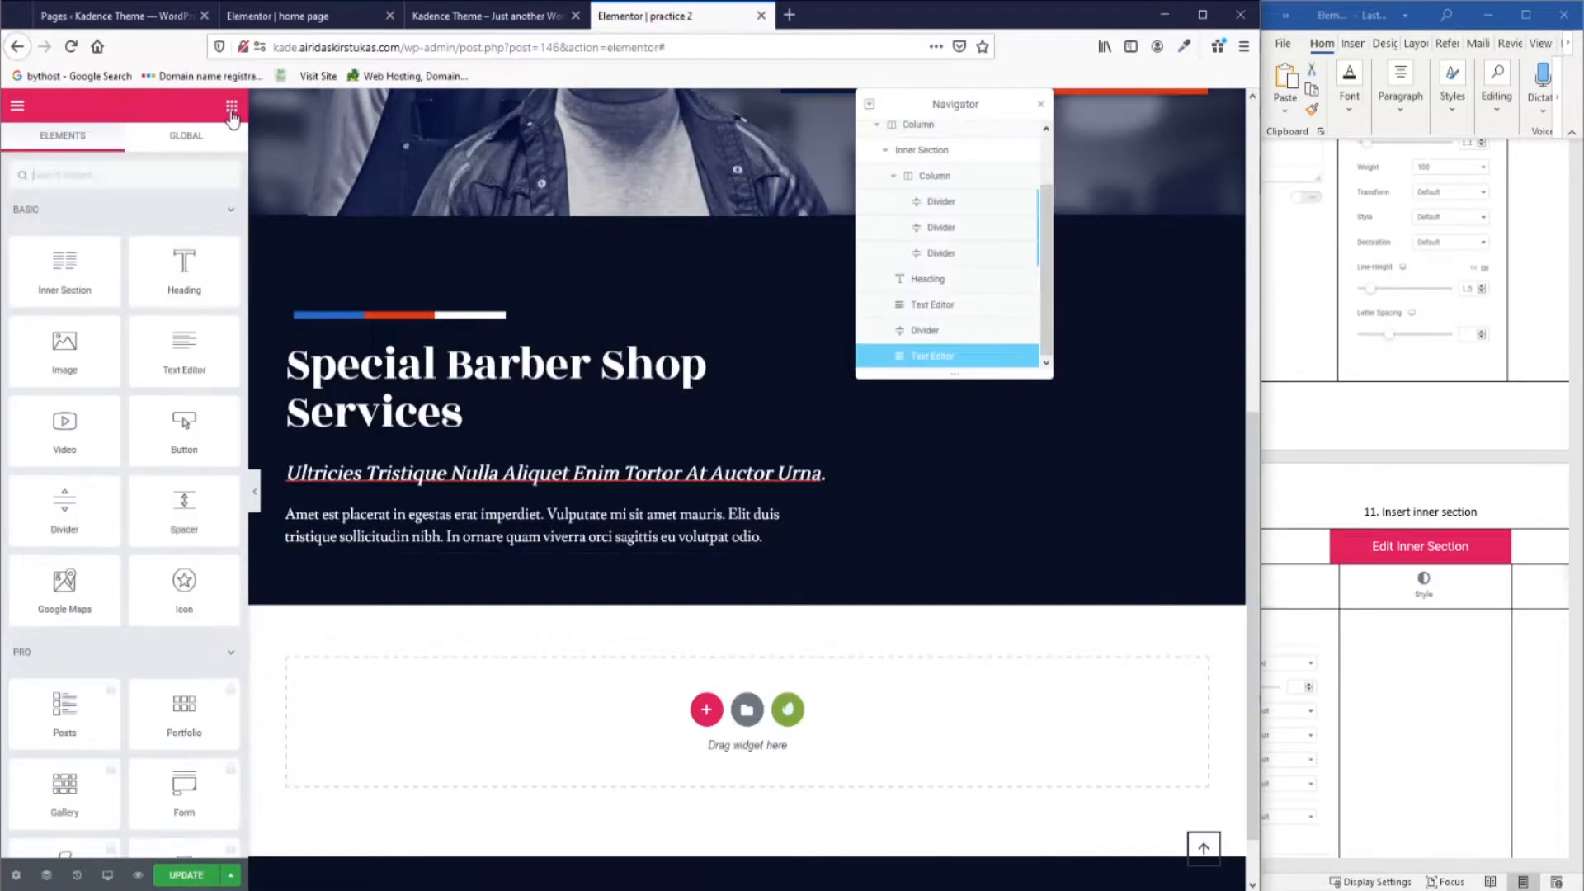
{"action": "left_click_drag", "start_coordinate": [73, 263], "coordinate": [781, 543]}
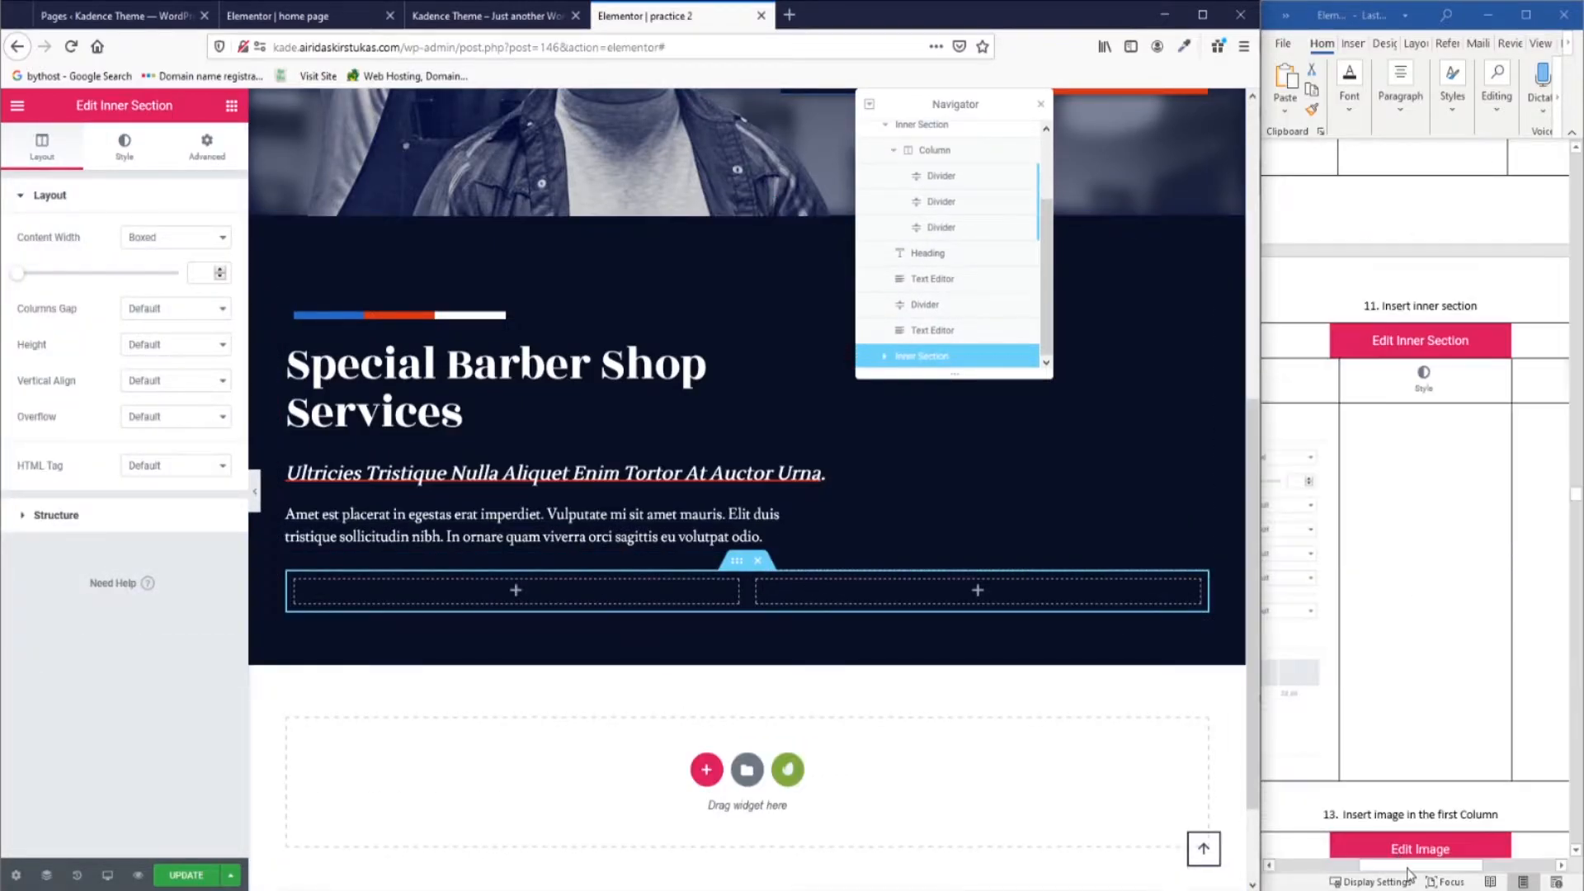
Place an Image widget in the inner section's first column.
{"action": "left_click_drag", "start_coordinate": [1406, 866], "coordinate": [1350, 867]}
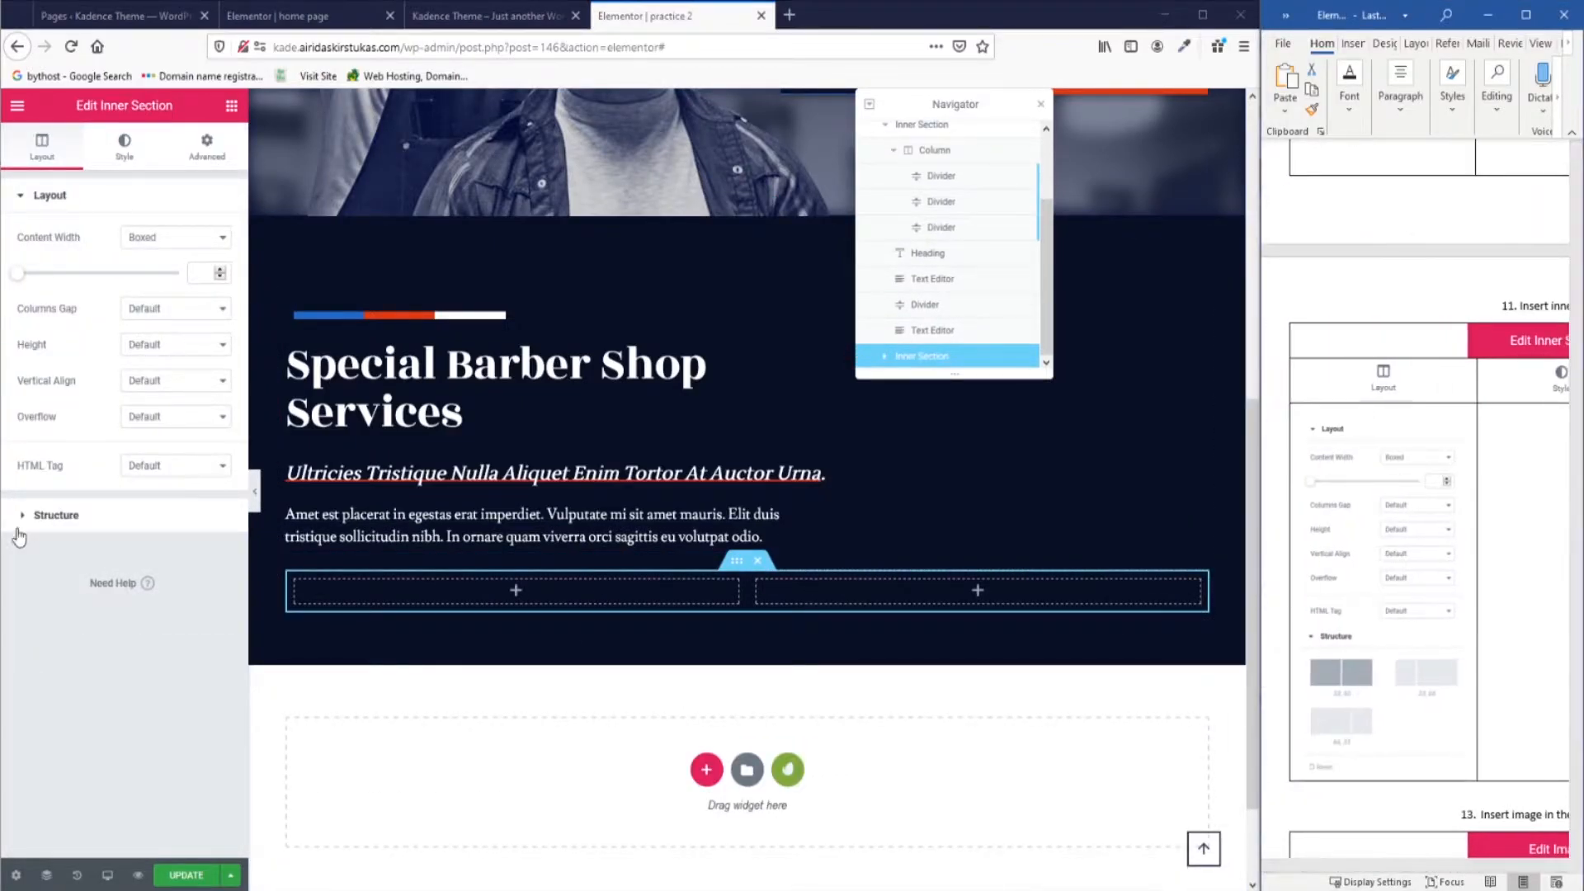
{"action": "left_click", "coordinate": [18, 516]}
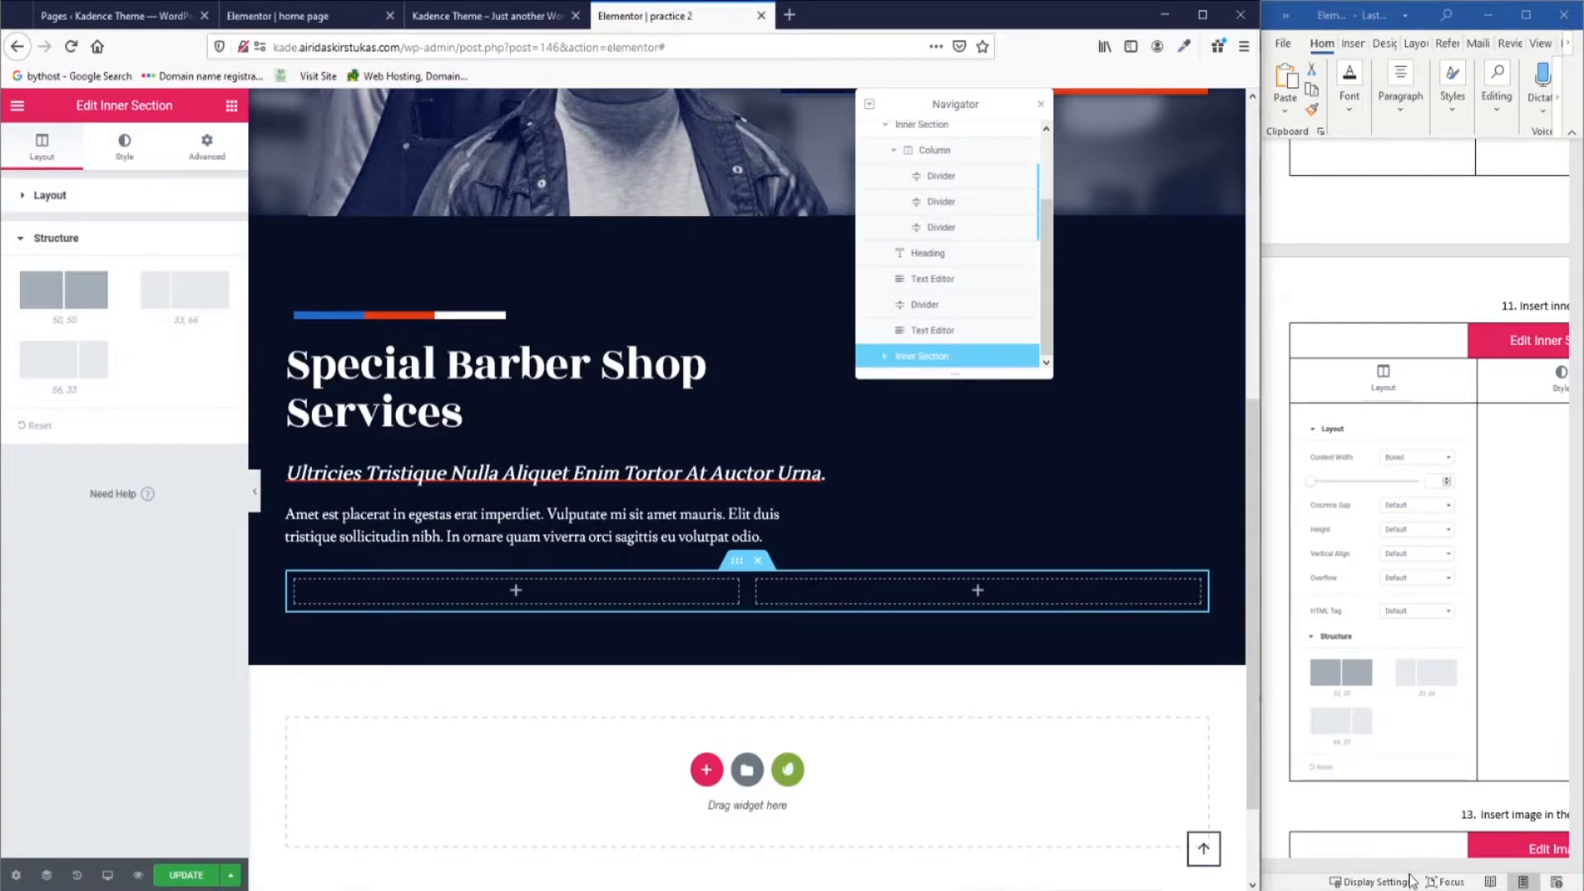
{"action": "left_click_drag", "start_coordinate": [1404, 867], "coordinate": [1445, 867]}
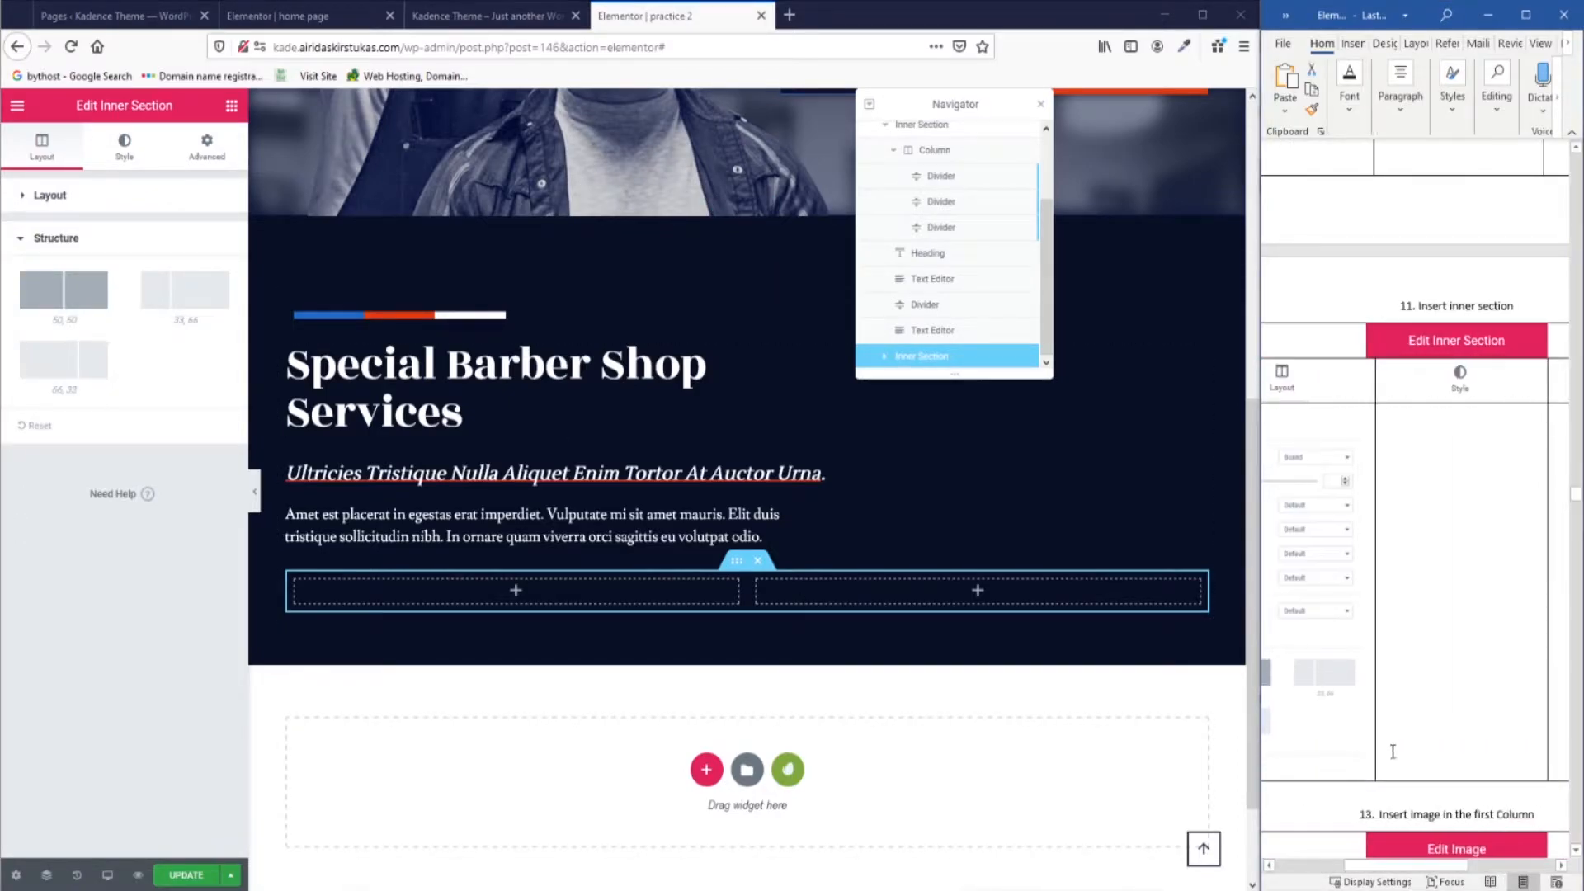
{"action": "scroll", "coordinate": [1390, 743], "scroll_direction": "down", "scroll_amount": 10}
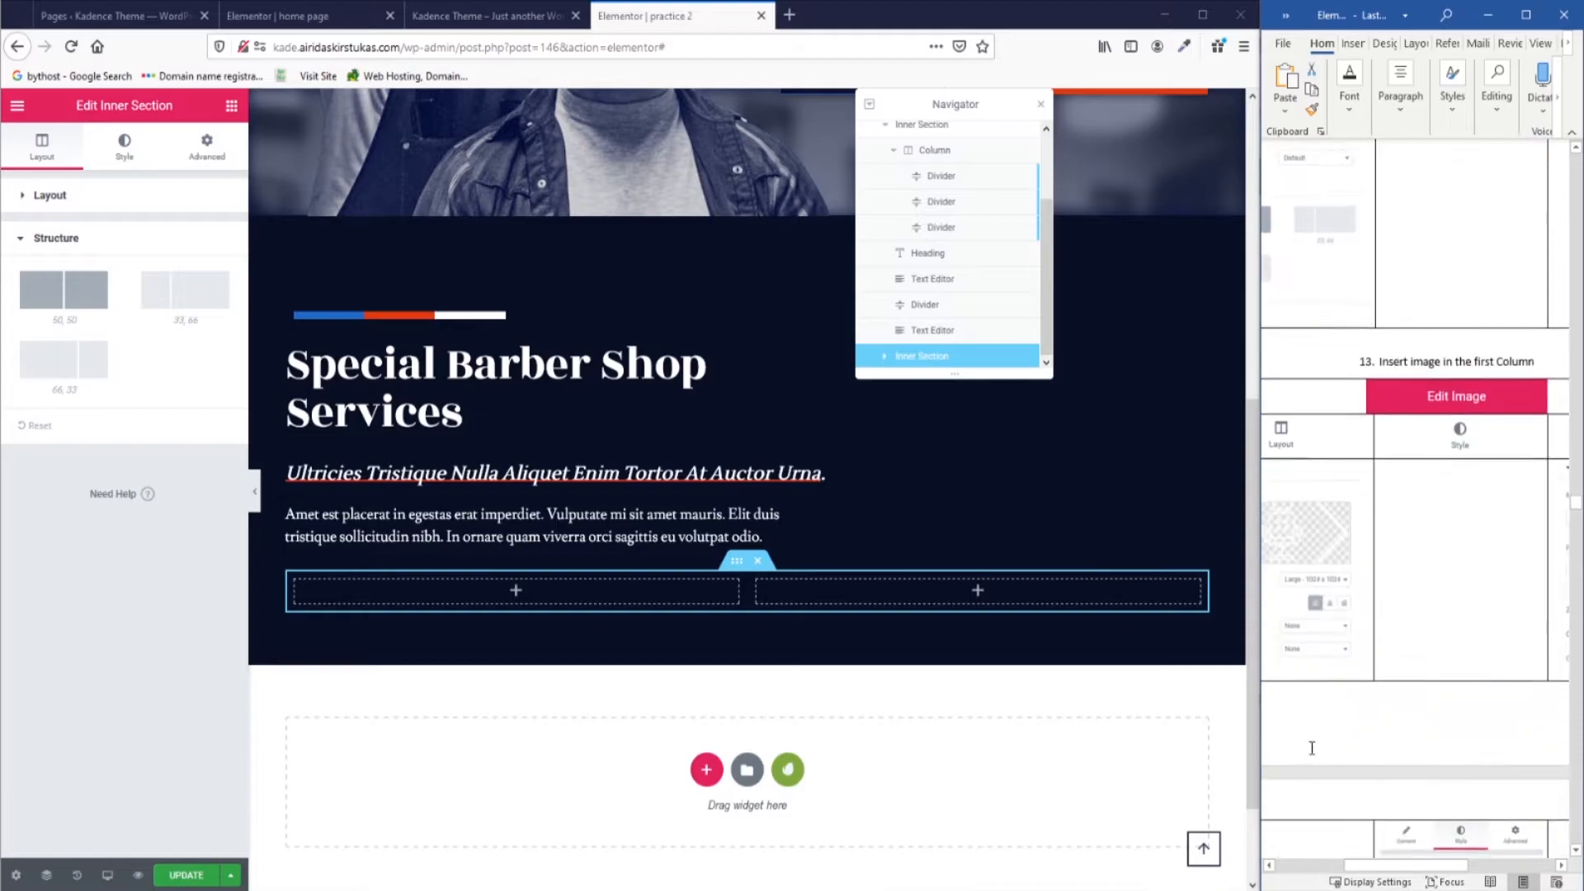
{"action": "left_click_drag", "start_coordinate": [1392, 871], "coordinate": [1390, 874]}
{"action": "left_click", "coordinate": [232, 106]}
{"action": "left_click_drag", "start_coordinate": [99, 363], "coordinate": [533, 601]}
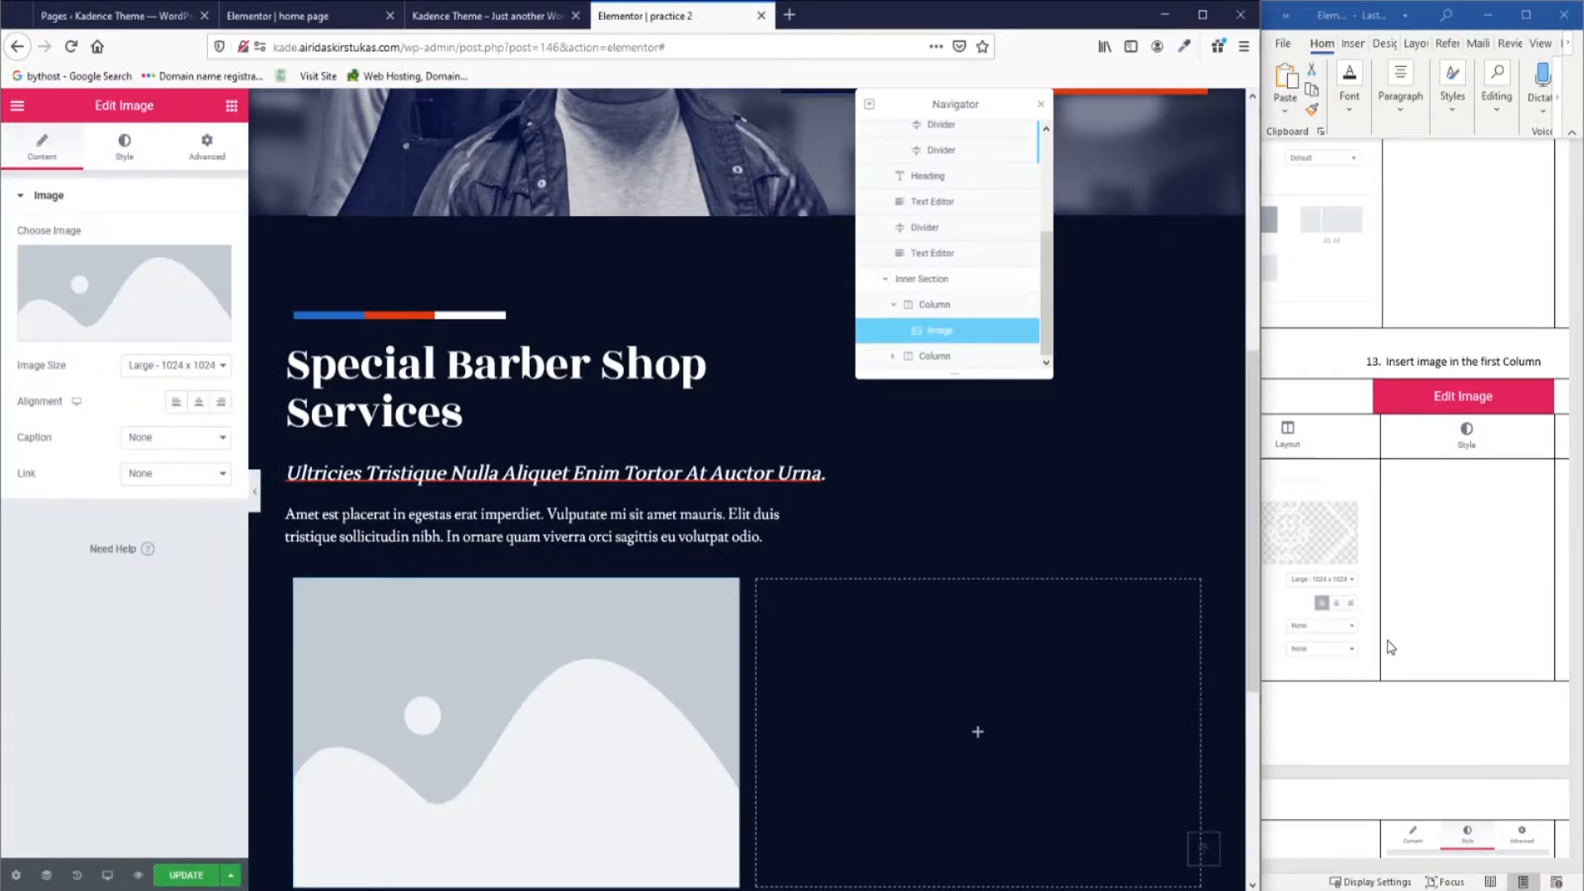
Insert the detail7.png barber-chair icon into the left inner column.
{"action": "left_click", "coordinate": [107, 311]}
{"action": "left_click", "coordinate": [210, 324]}
{"action": "left_click", "coordinate": [1181, 841]}
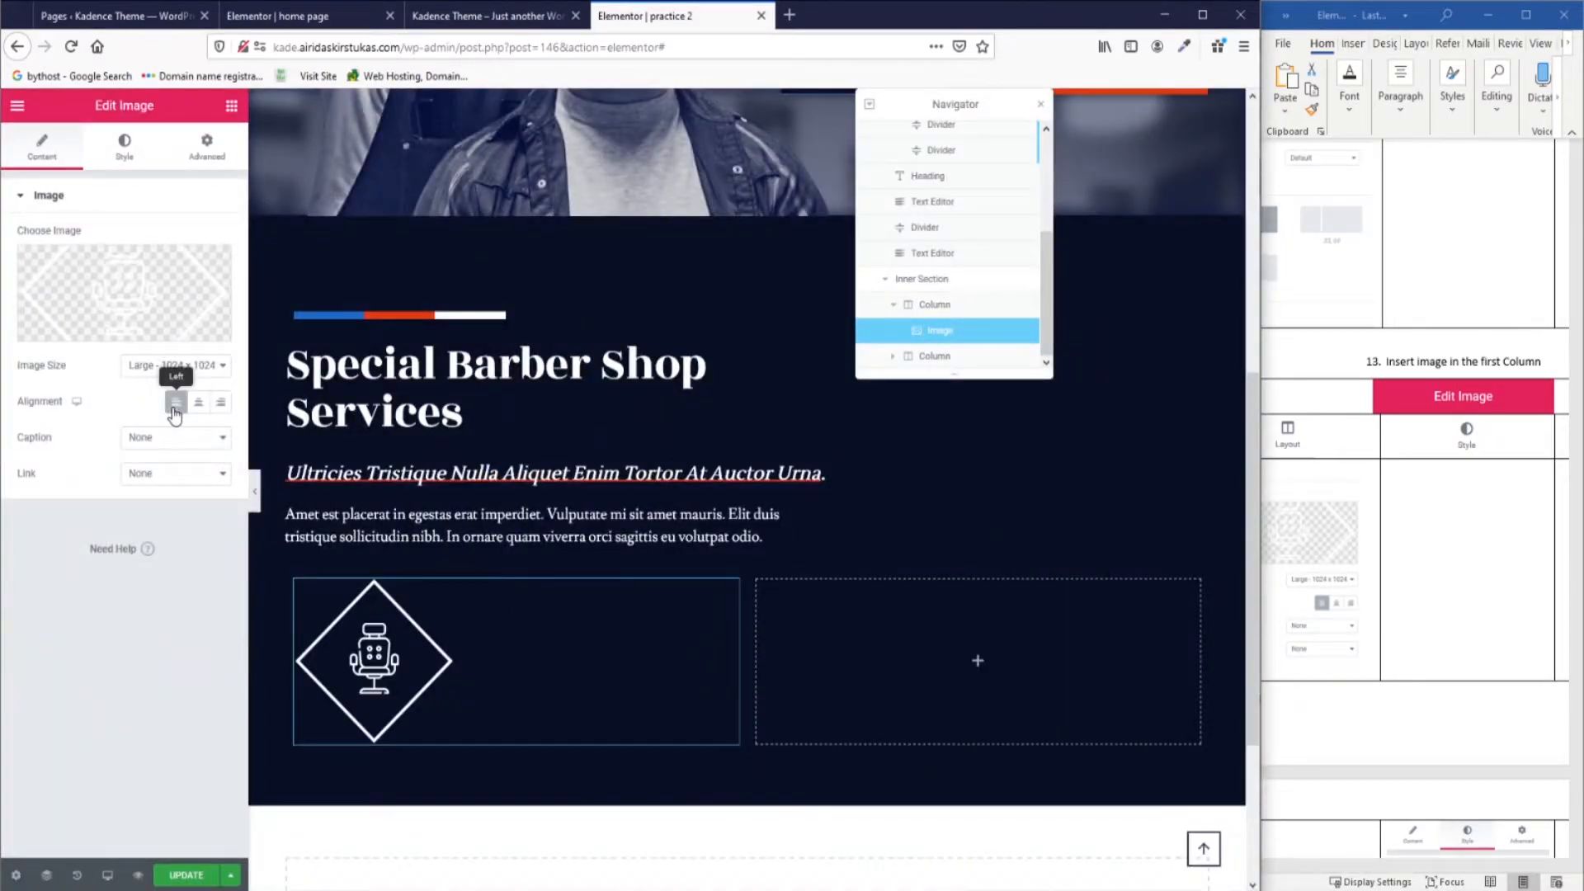
Give the chair icon an unlinked 11% bottom margin.
{"action": "left_click", "coordinate": [206, 146]}
{"action": "left_click", "coordinate": [210, 268]}
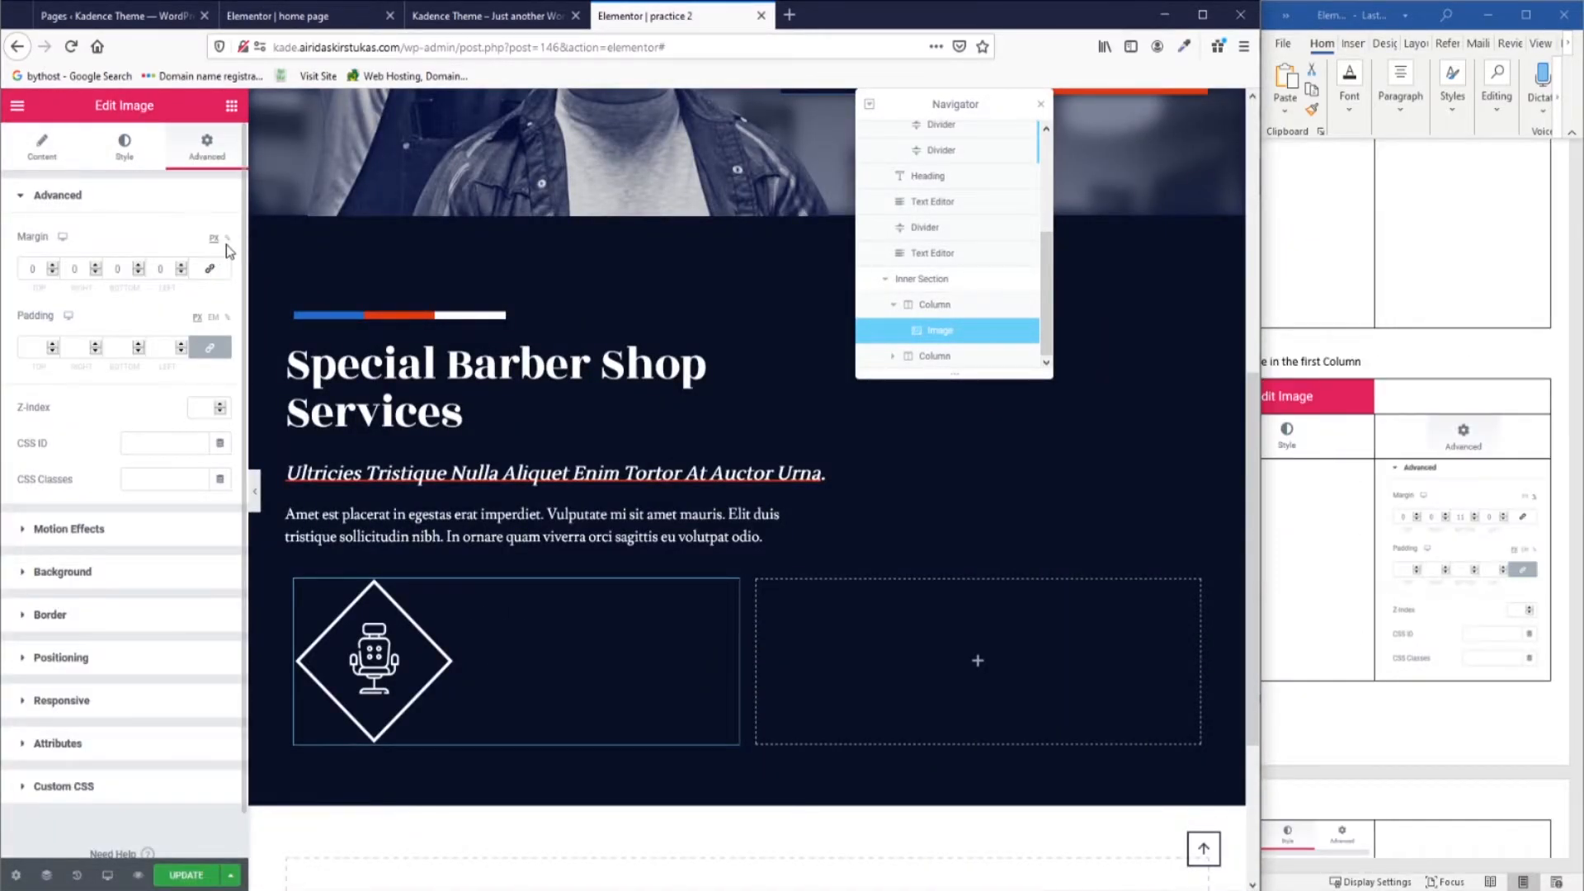
{"action": "left_click", "coordinate": [226, 239]}
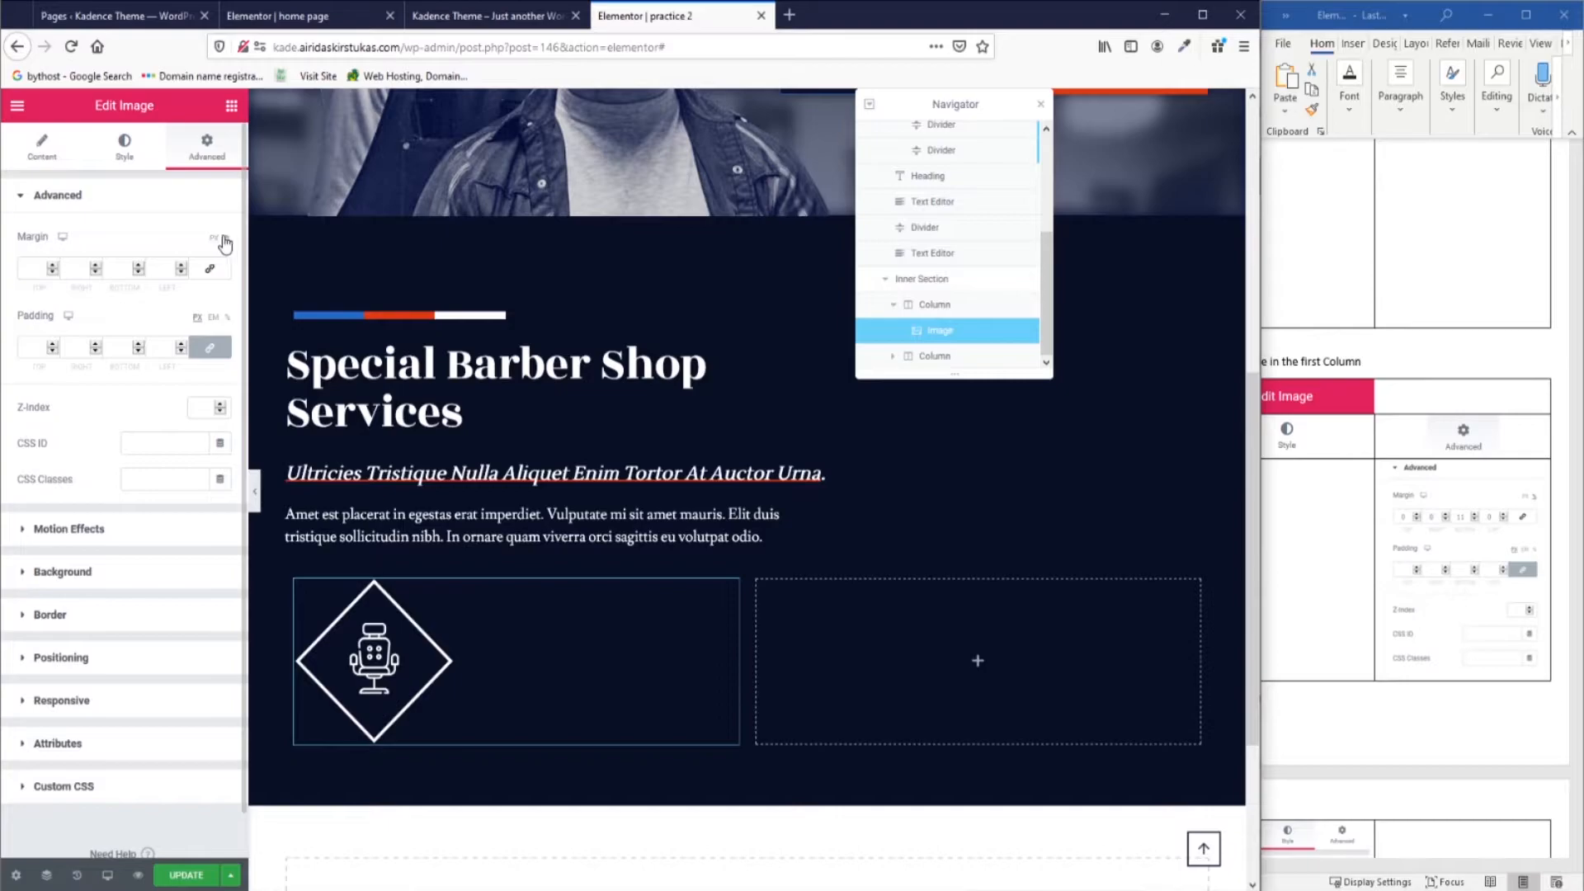
{"action": "left_click", "coordinate": [124, 269]}
{"action": "type", "text": "11"}
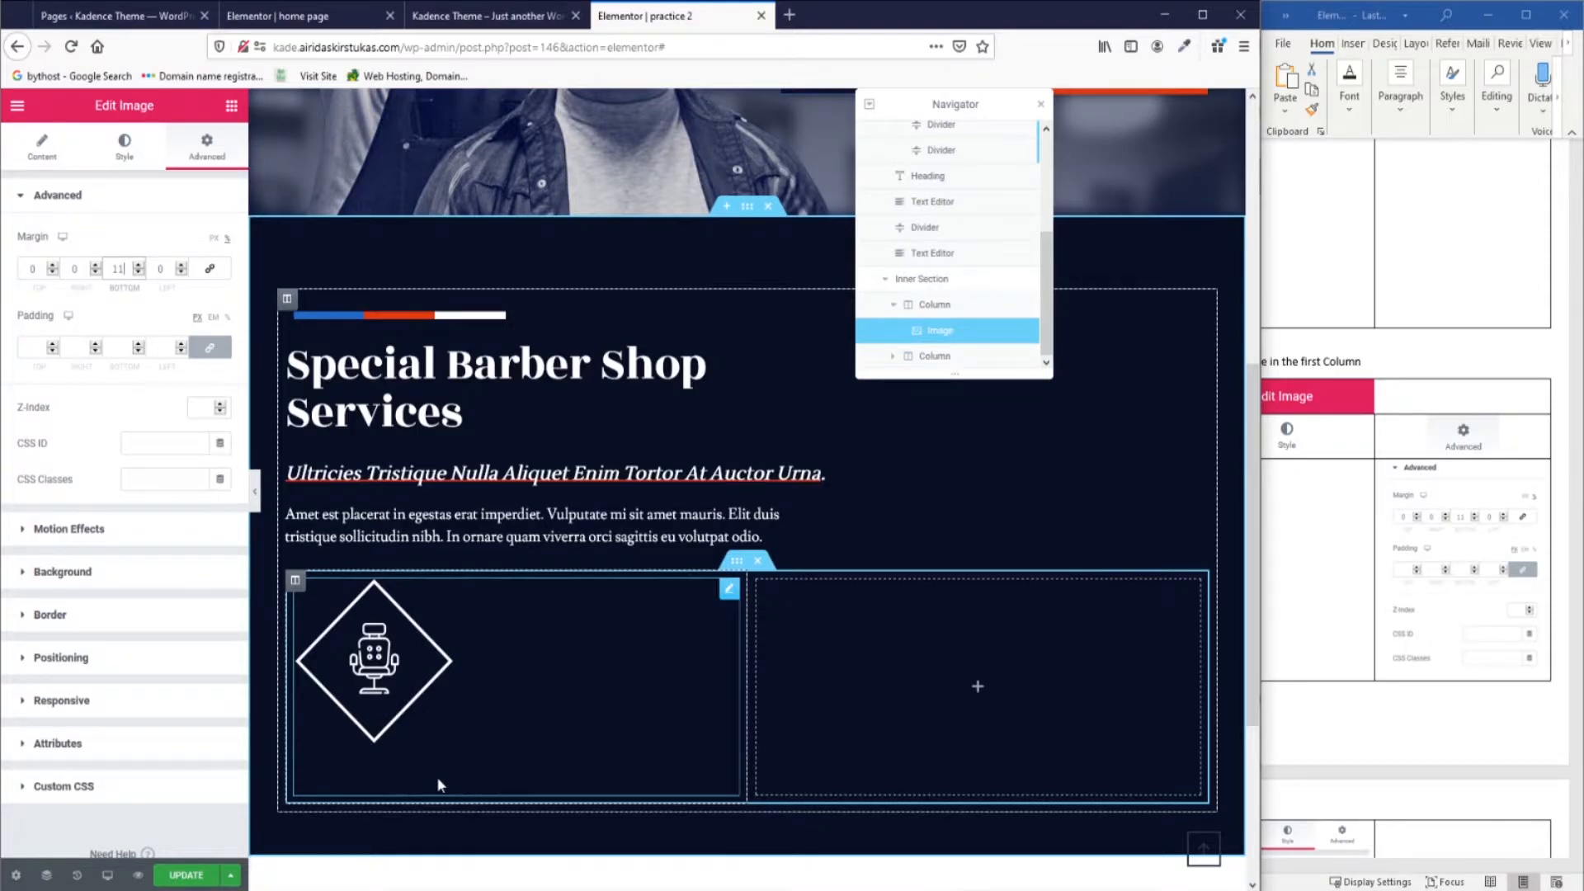
Make the chair icon more transparent, size it to 35% width, and add a Heading below it.
{"action": "left_click", "coordinate": [357, 317]}
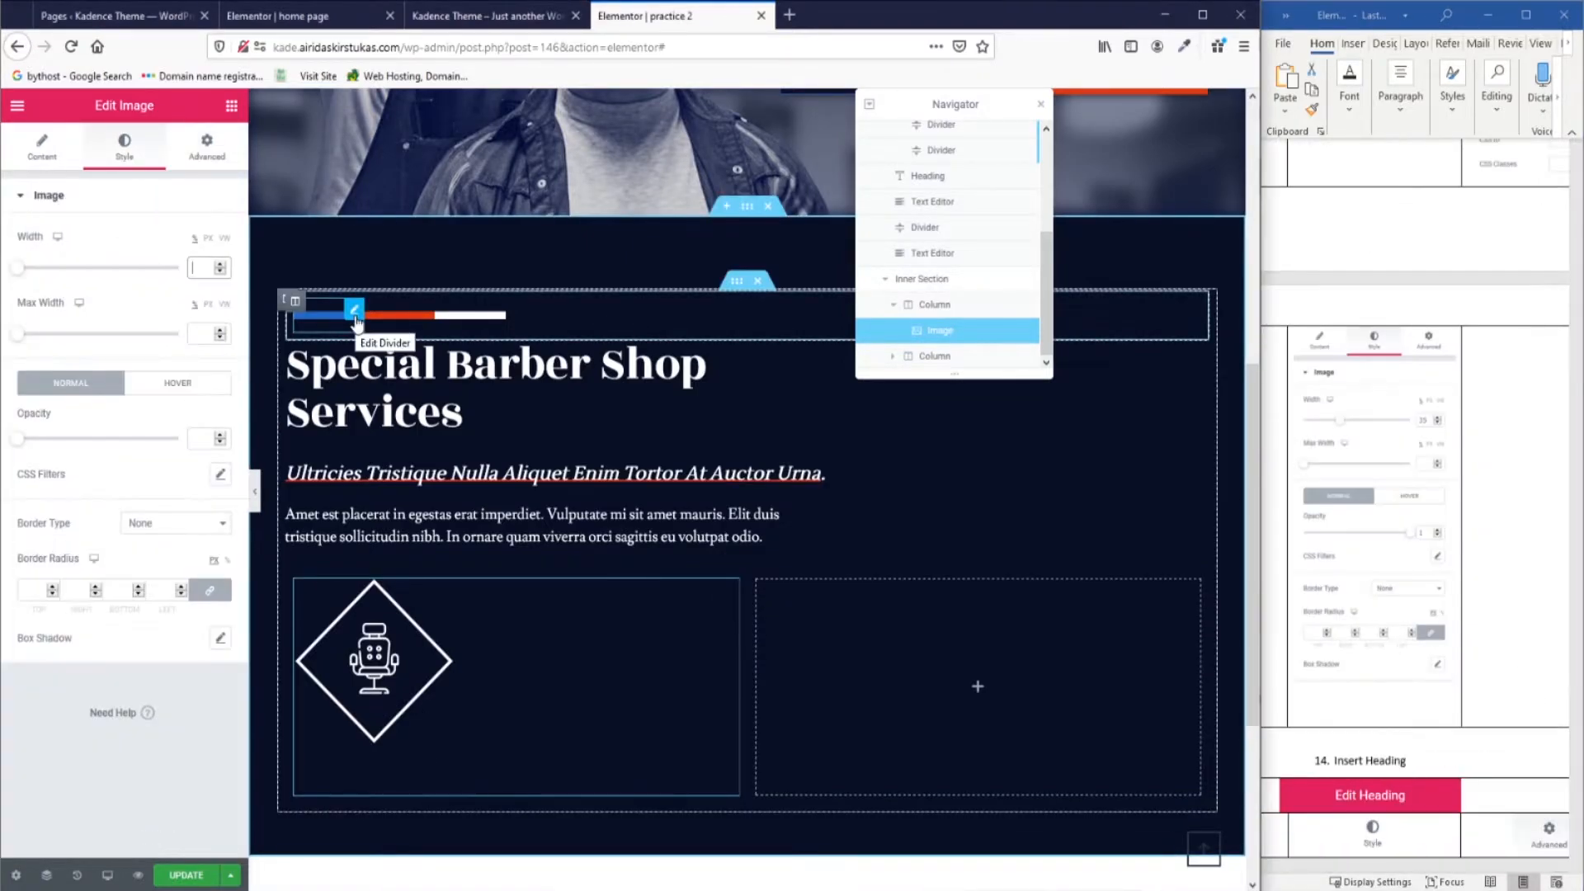
{"action": "left_click", "coordinate": [203, 438]}
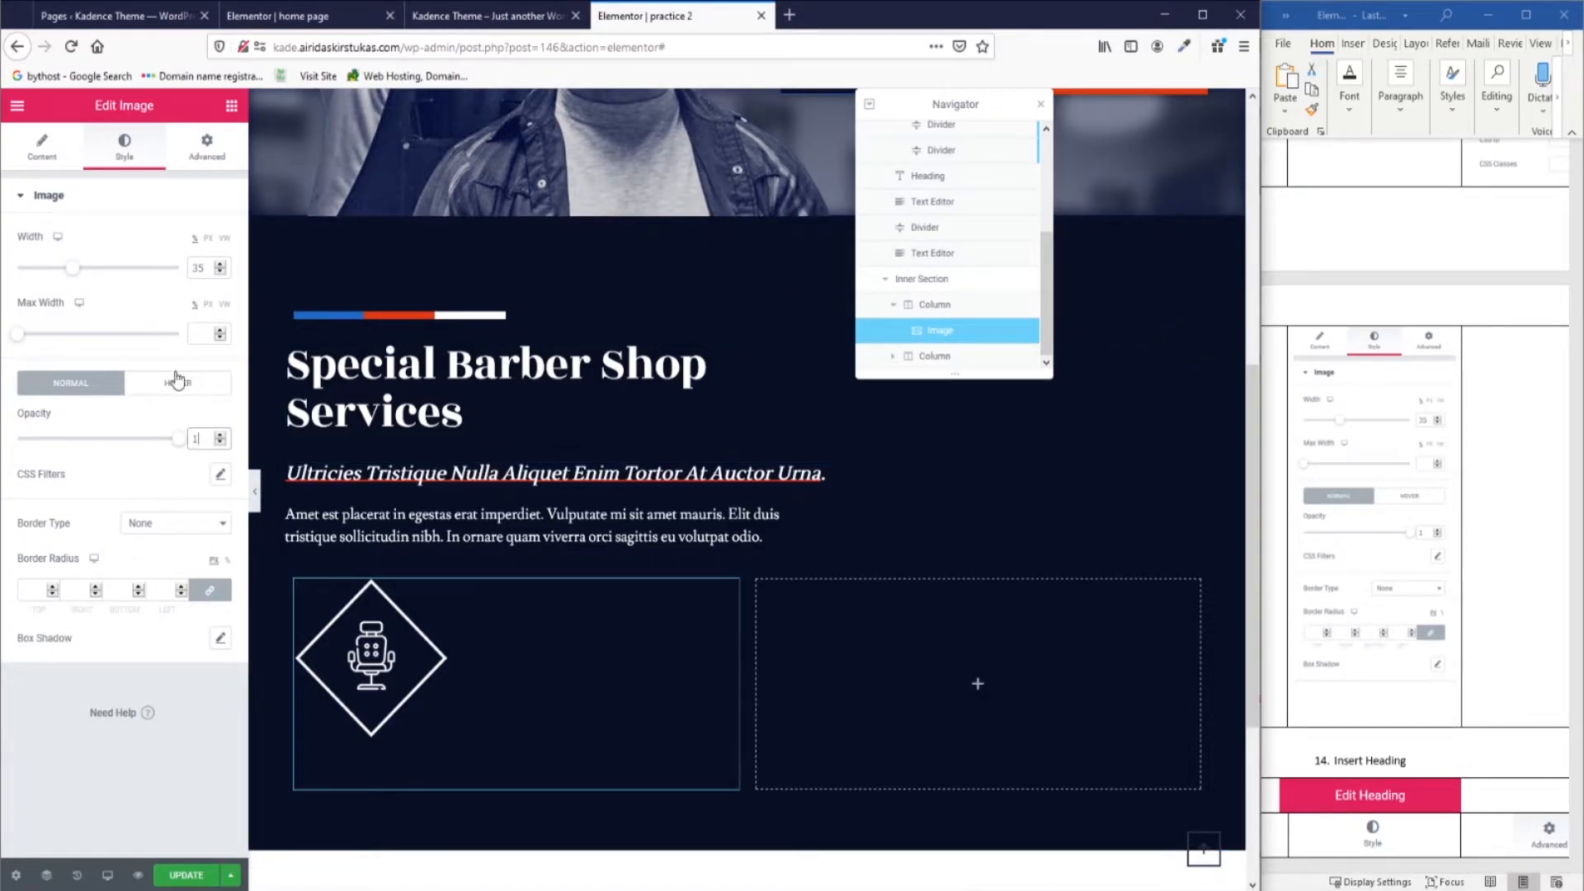
{"action": "left_click_drag", "start_coordinate": [178, 443], "coordinate": [213, 495]}
{"action": "mouse_move", "coordinate": [81, 282]}
{"action": "left_mouse_down"}
{"action": "mouse_move", "coordinate": [106, 283]}
{"action": "mouse_move", "coordinate": [75, 295]}
{"action": "left_mouse_up"}
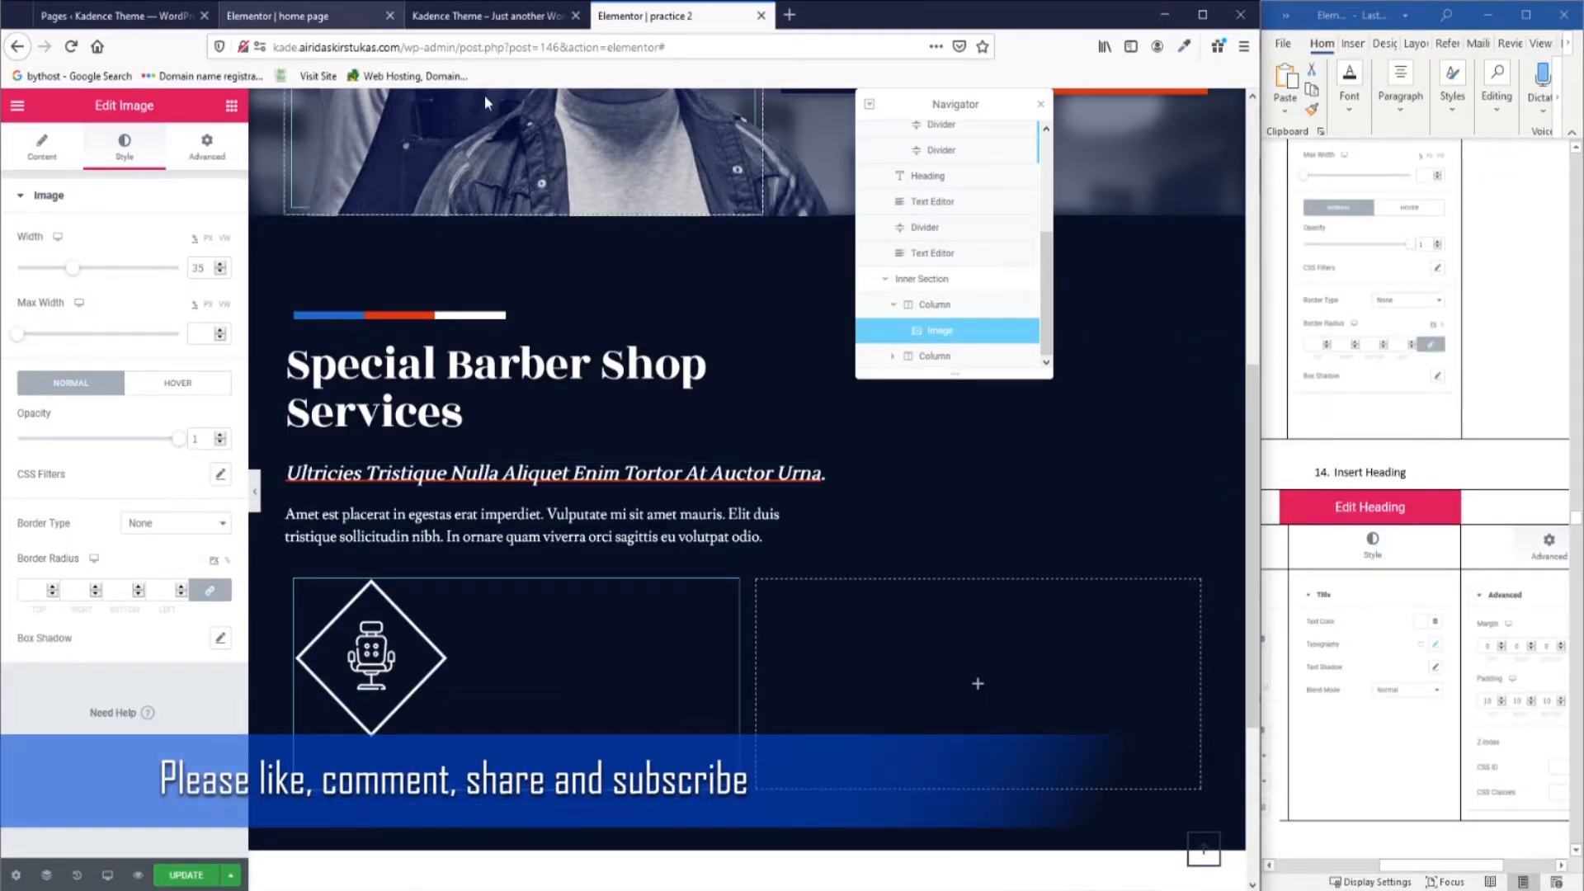
{"action": "left_click", "coordinate": [231, 105]}
{"action": "left_click_drag", "start_coordinate": [178, 279], "coordinate": [354, 724]}
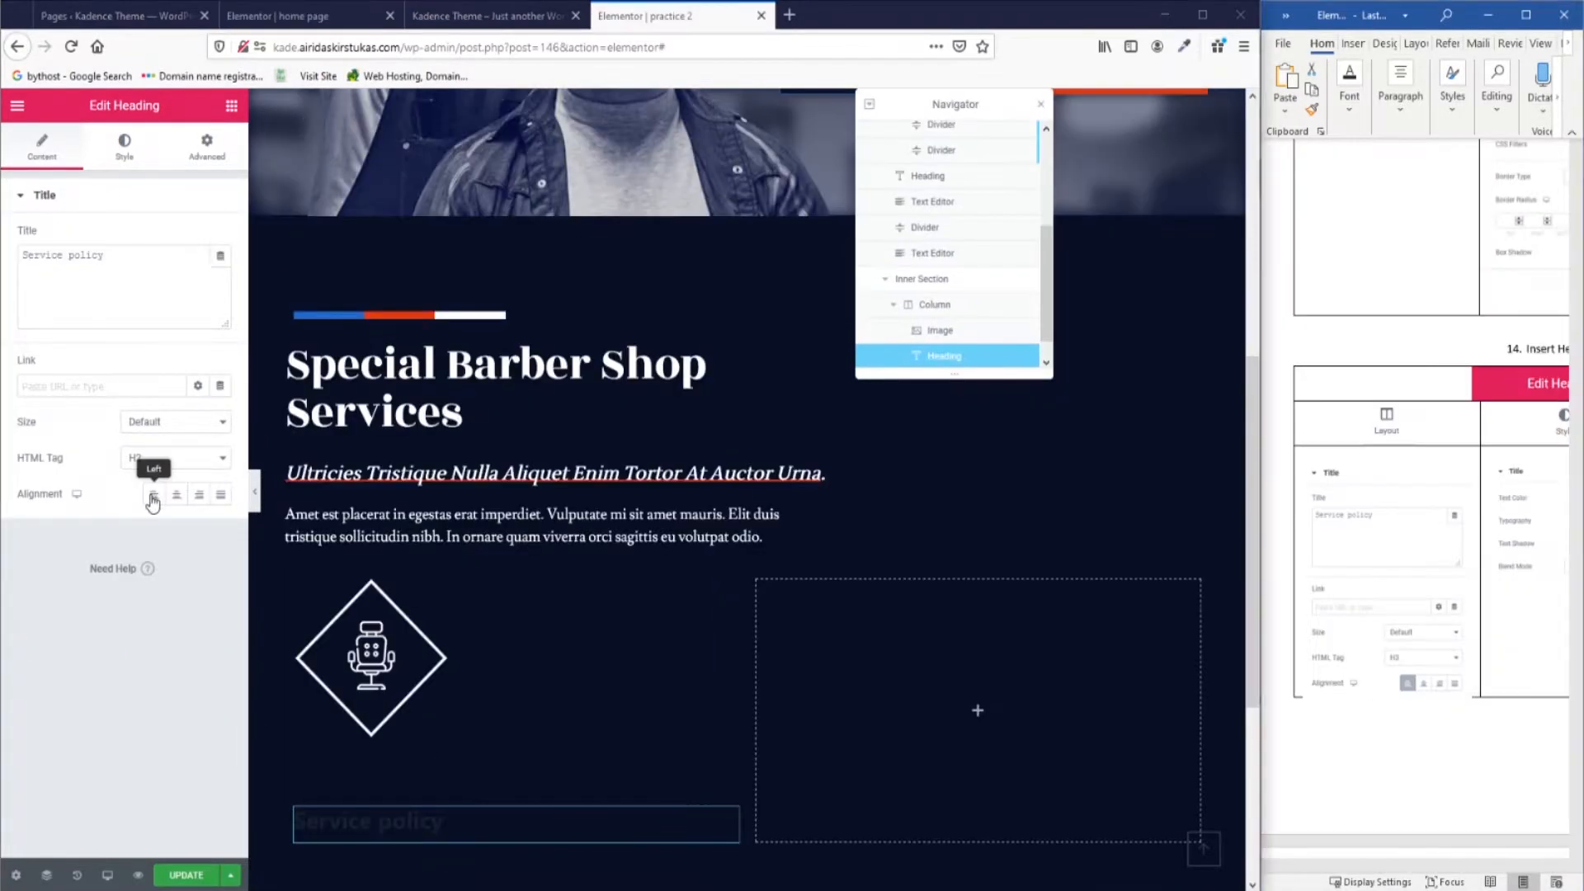
Make the heading text white with font size 2 and weight 500.
{"action": "left_click", "coordinate": [125, 157]}
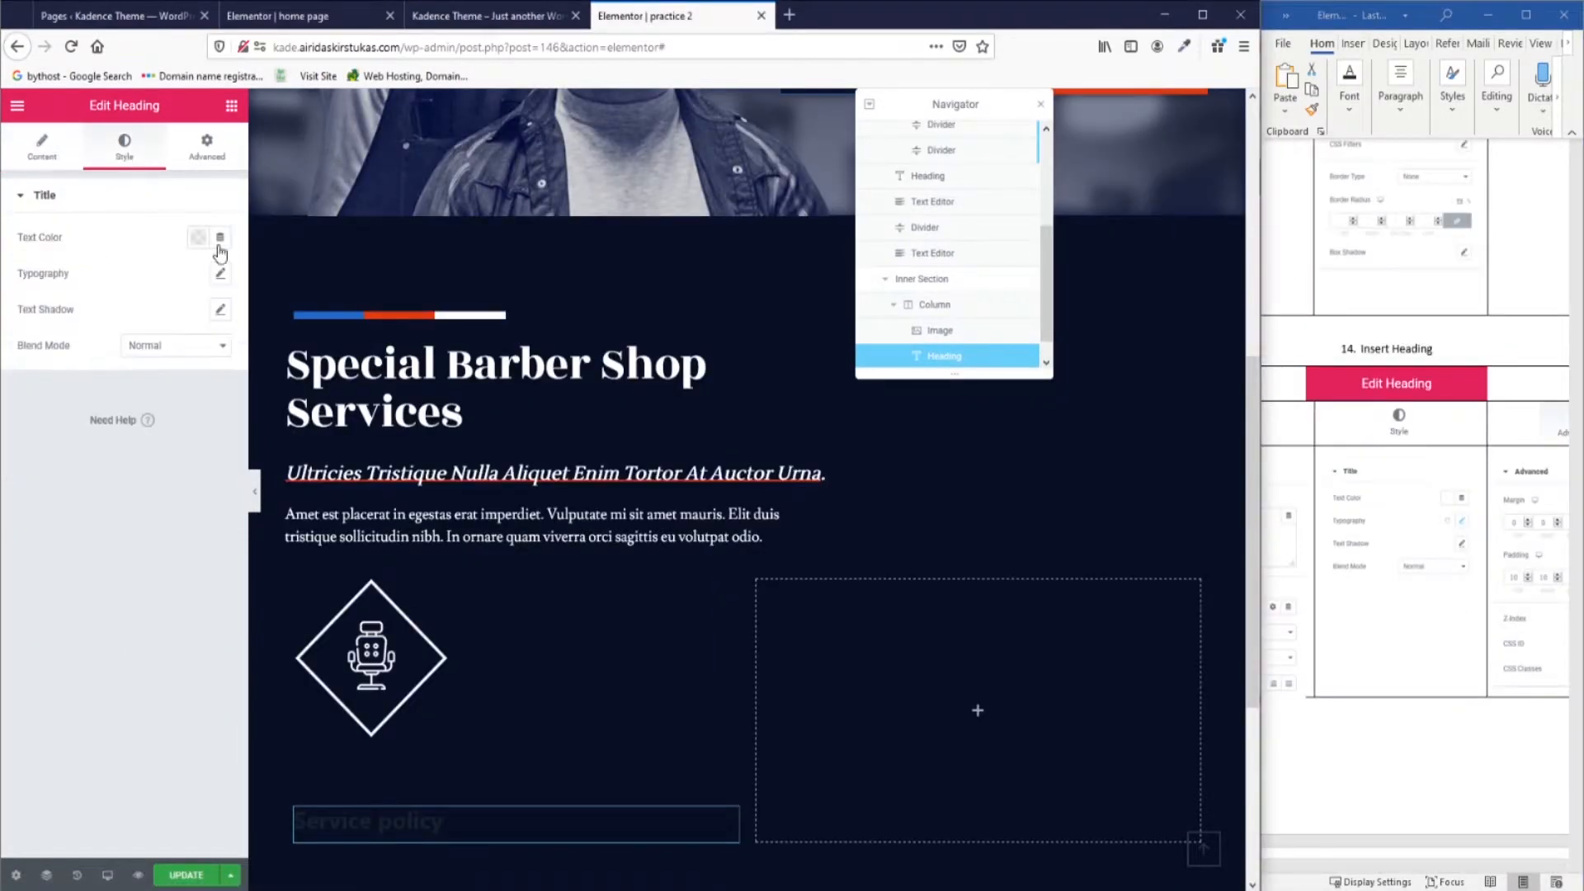
{"action": "left_click", "coordinate": [198, 239]}
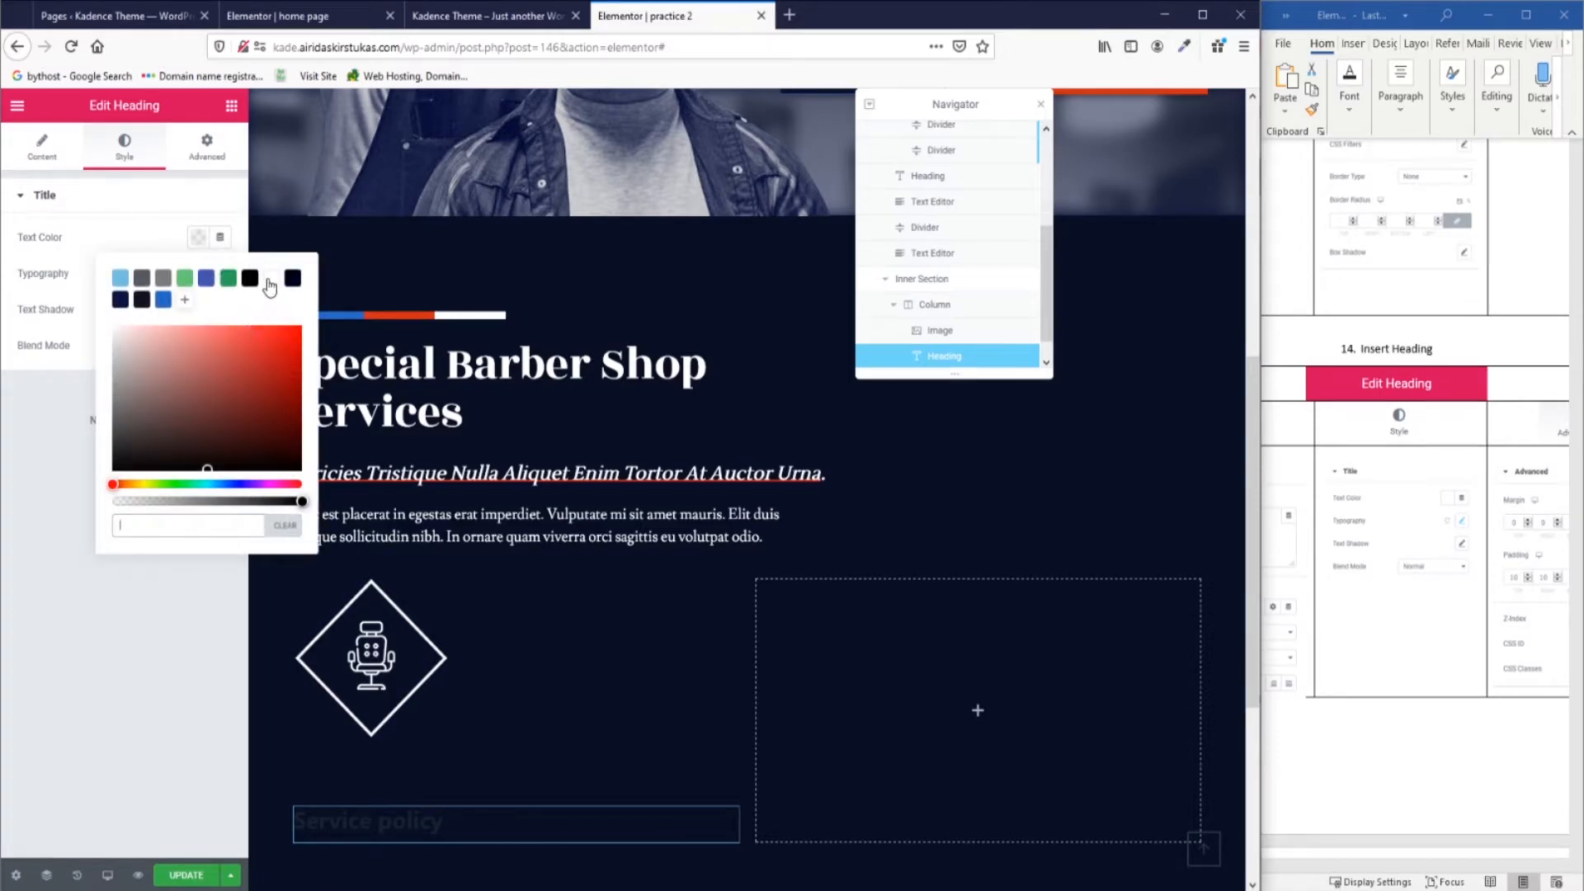
{"action": "left_click", "coordinate": [271, 278]}
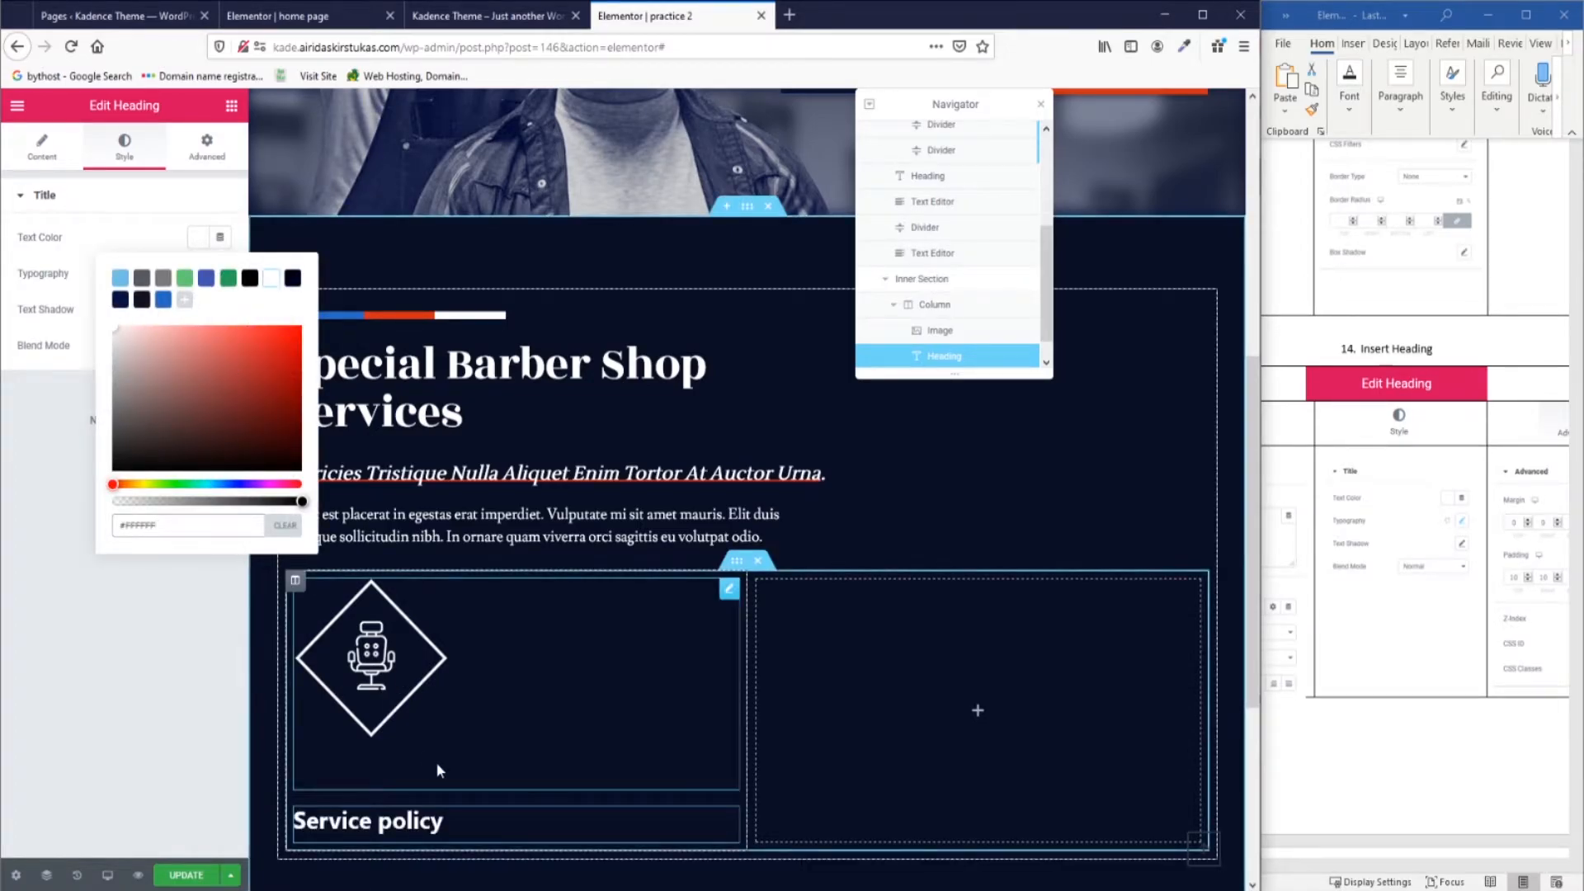
{"action": "scroll", "coordinate": [1355, 569], "scroll_direction": "down", "scroll_amount": 3}
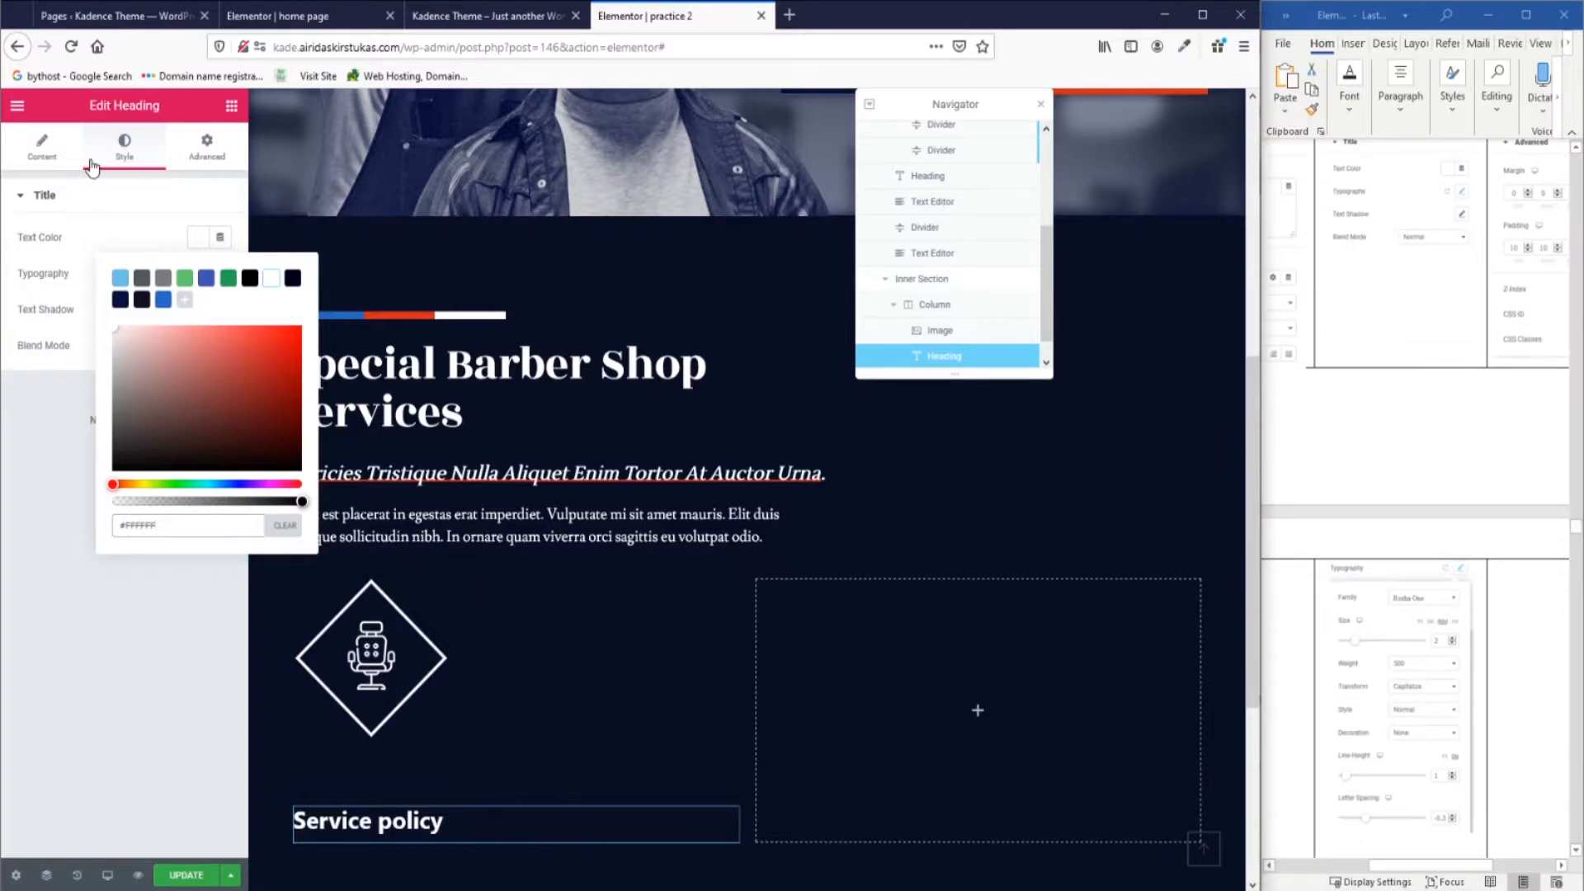
{"action": "left_click", "coordinate": [219, 273]}
{"action": "left_click", "coordinate": [188, 385]}
{"action": "type", "text": "2"}
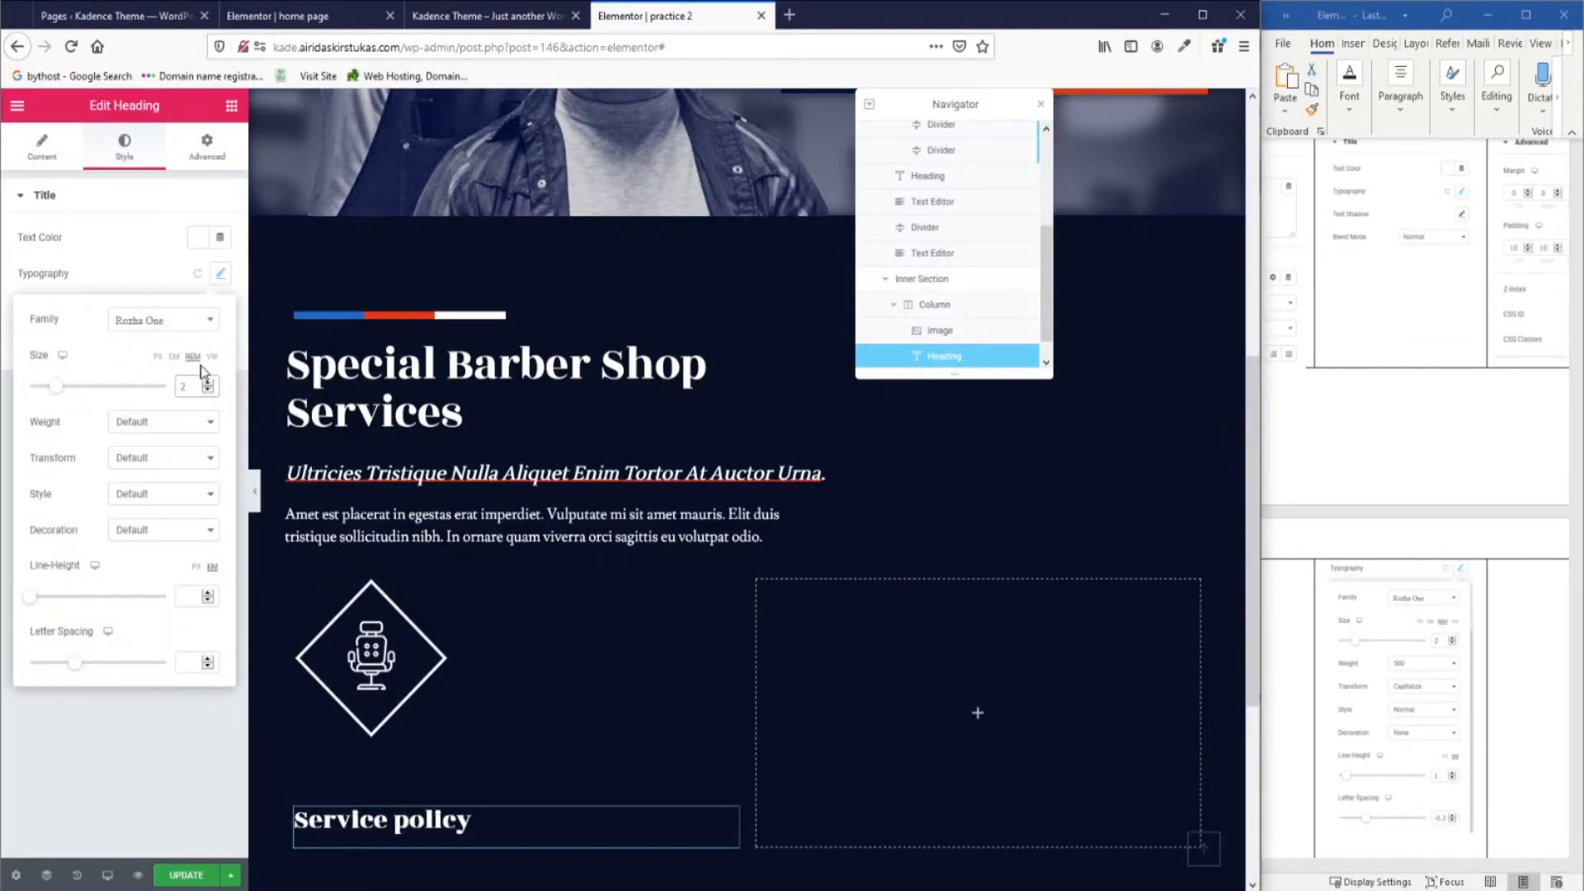
{"action": "left_click", "coordinate": [162, 421]}
{"action": "left_click", "coordinate": [140, 499]}
Set the heading to Capitalize, Normal style, no decoration, line-height 1 and letter spacing -0.3.
{"action": "left_click", "coordinate": [145, 458]}
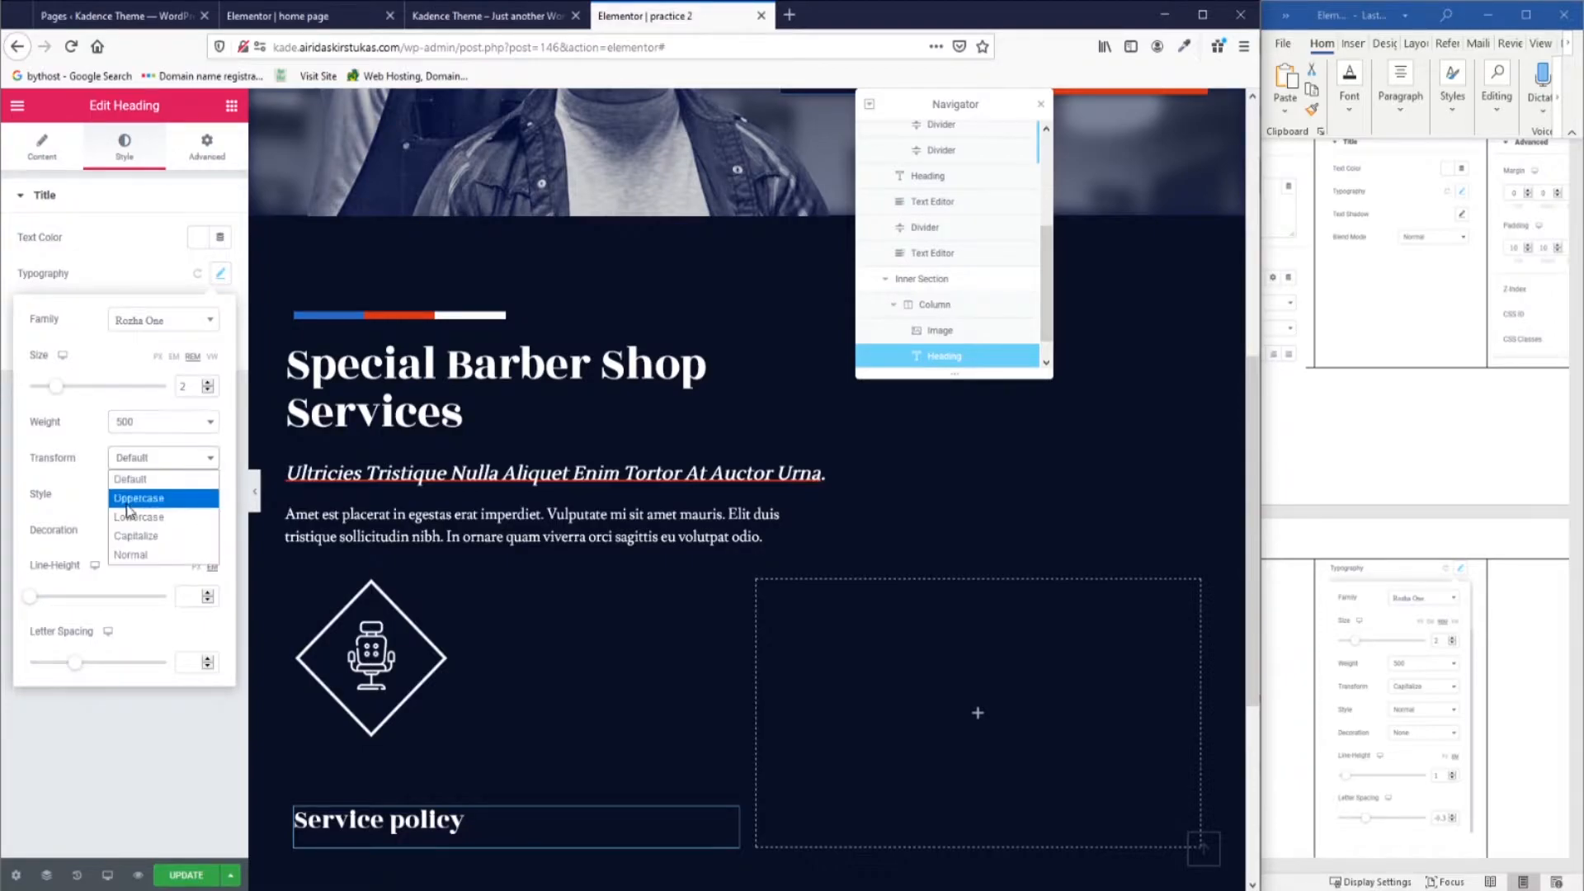
{"action": "left_click", "coordinate": [136, 535]}
{"action": "left_click", "coordinate": [150, 498]}
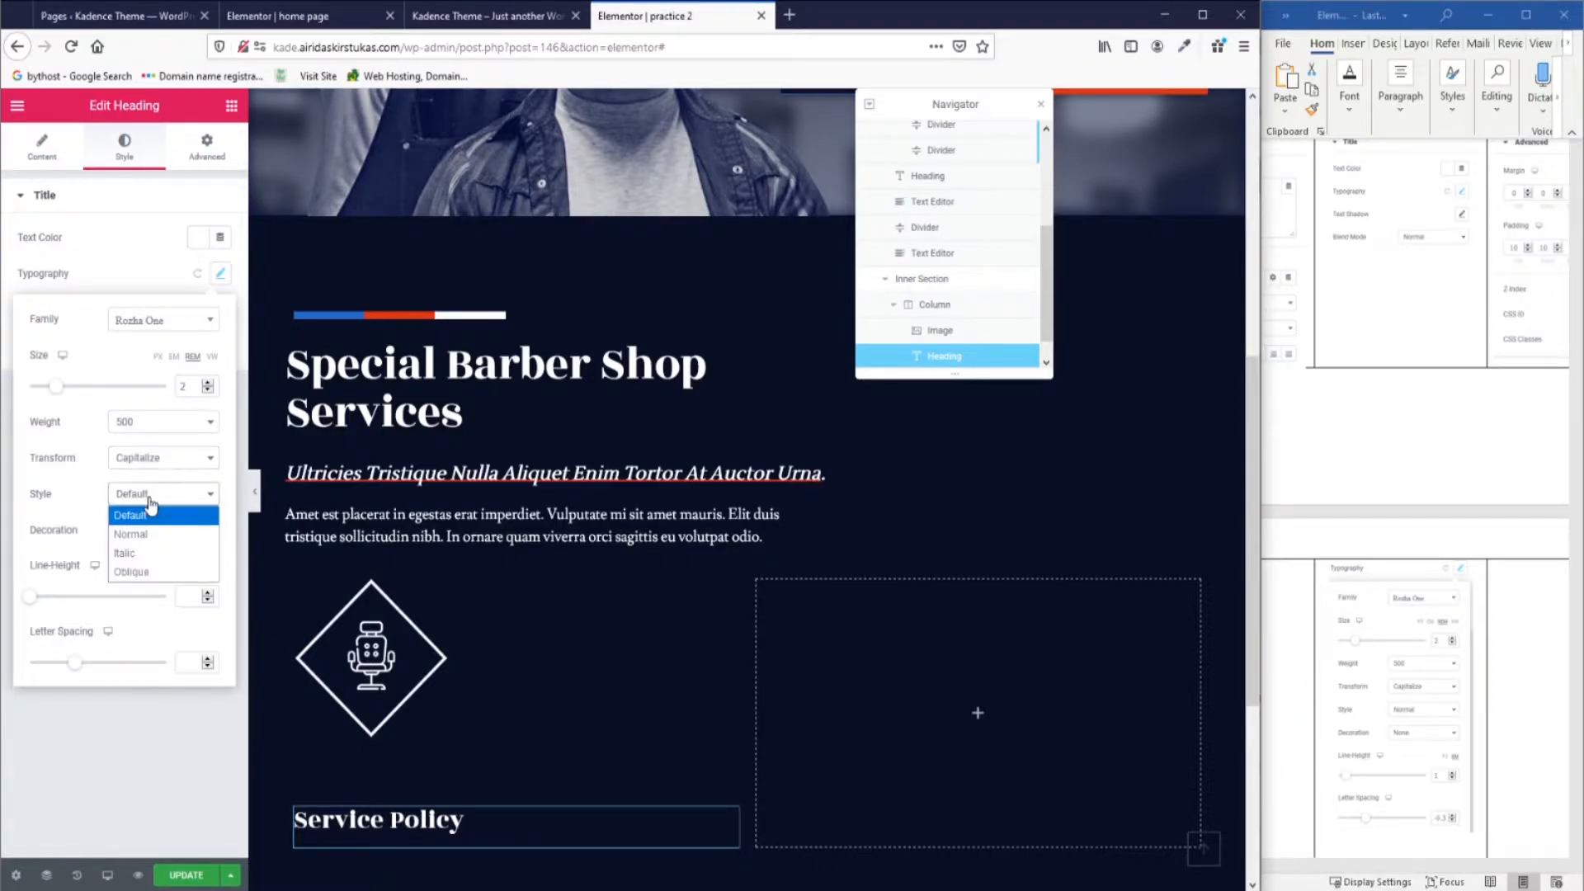
{"action": "left_click", "coordinate": [138, 534]}
{"action": "left_click", "coordinate": [162, 529]}
{"action": "left_click", "coordinate": [157, 632]}
{"action": "left_click", "coordinate": [195, 596]}
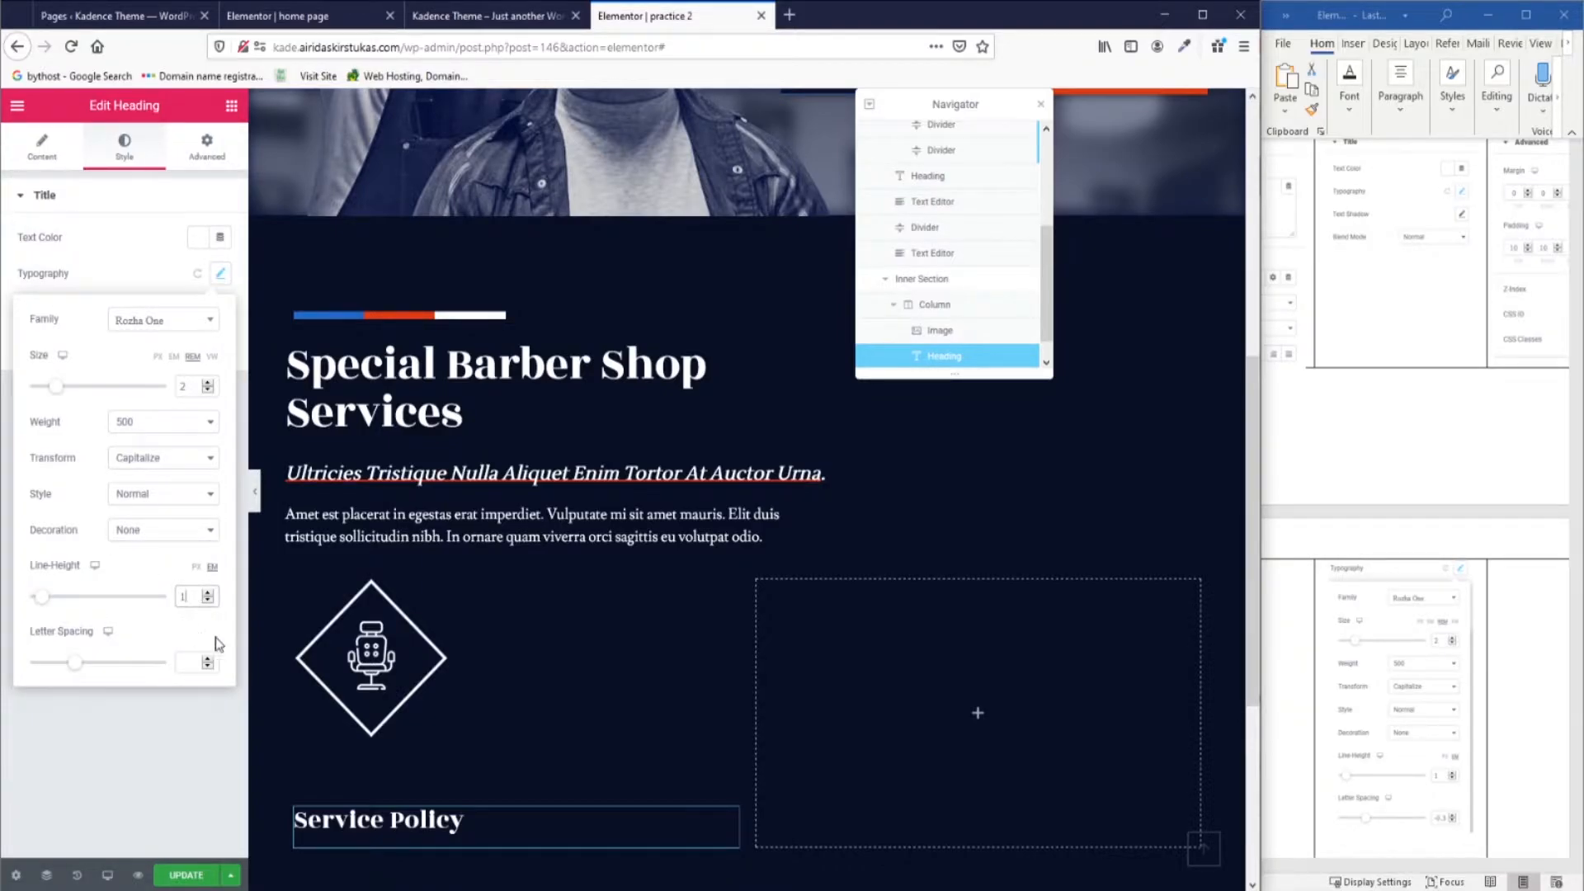
{"action": "mouse_move", "coordinate": [74, 662]}
{"action": "left_mouse_down"}
{"action": "mouse_move", "coordinate": [60, 665]}
{"action": "mouse_move", "coordinate": [162, 703]}
{"action": "mouse_move", "coordinate": [76, 688]}
{"action": "left_mouse_up"}
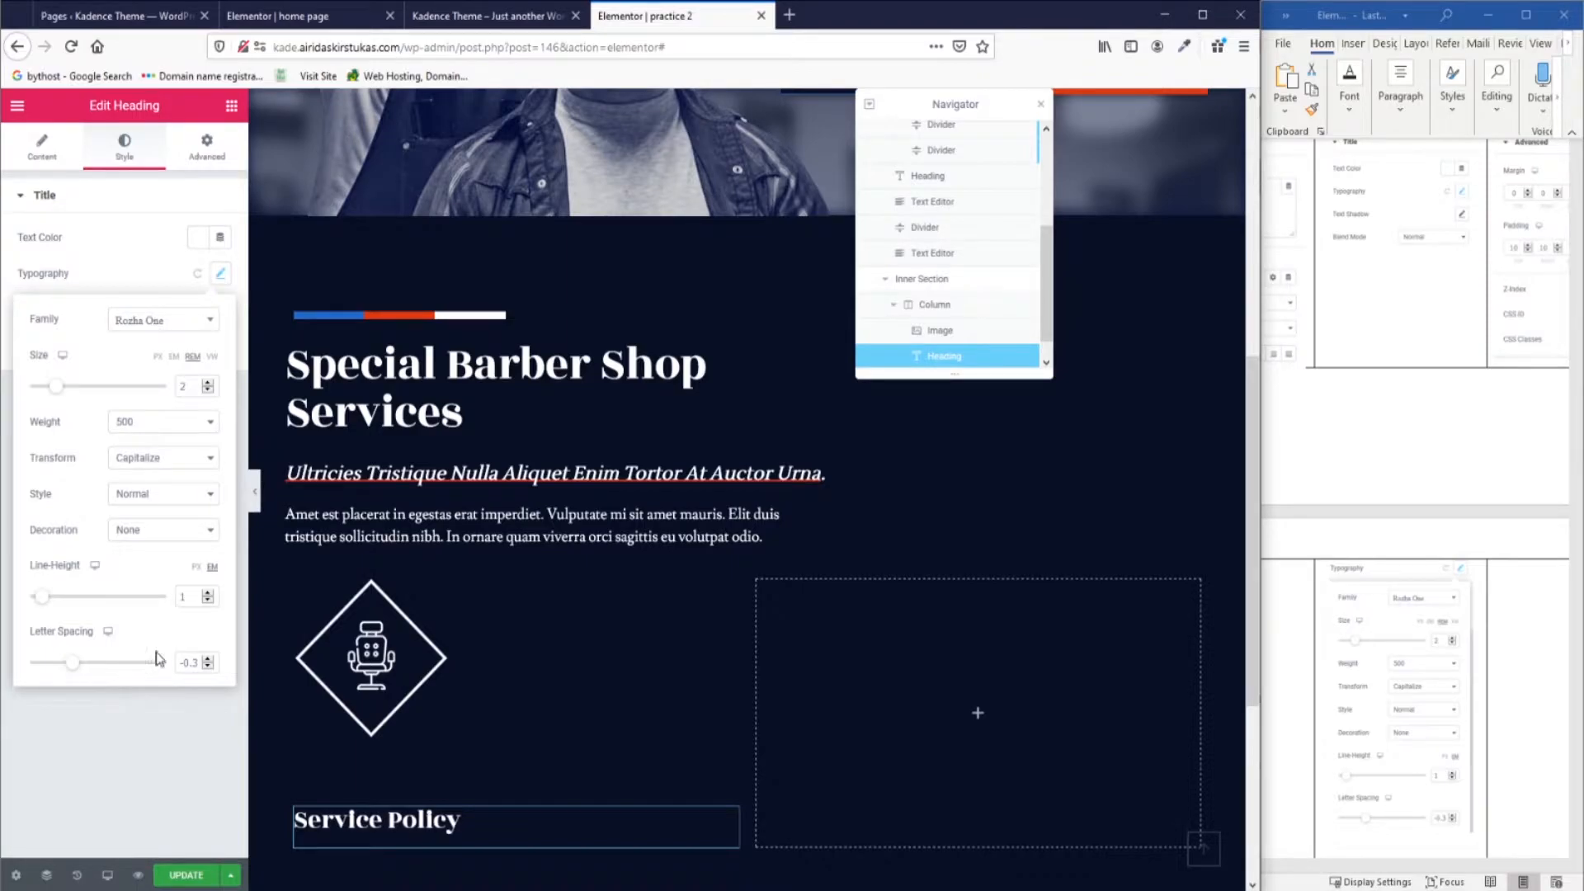
Give the Service Policy heading 10 padding on every side.
{"action": "left_click", "coordinate": [1394, 870]}
{"action": "left_click_drag", "start_coordinate": [1394, 871], "coordinate": [1481, 871]}
{"action": "scroll", "coordinate": [1380, 665], "scroll_direction": "up", "scroll_amount": 5}
{"action": "scroll", "coordinate": [1378, 665], "scroll_direction": "down", "scroll_amount": 4}
{"action": "left_click", "coordinate": [206, 147]}
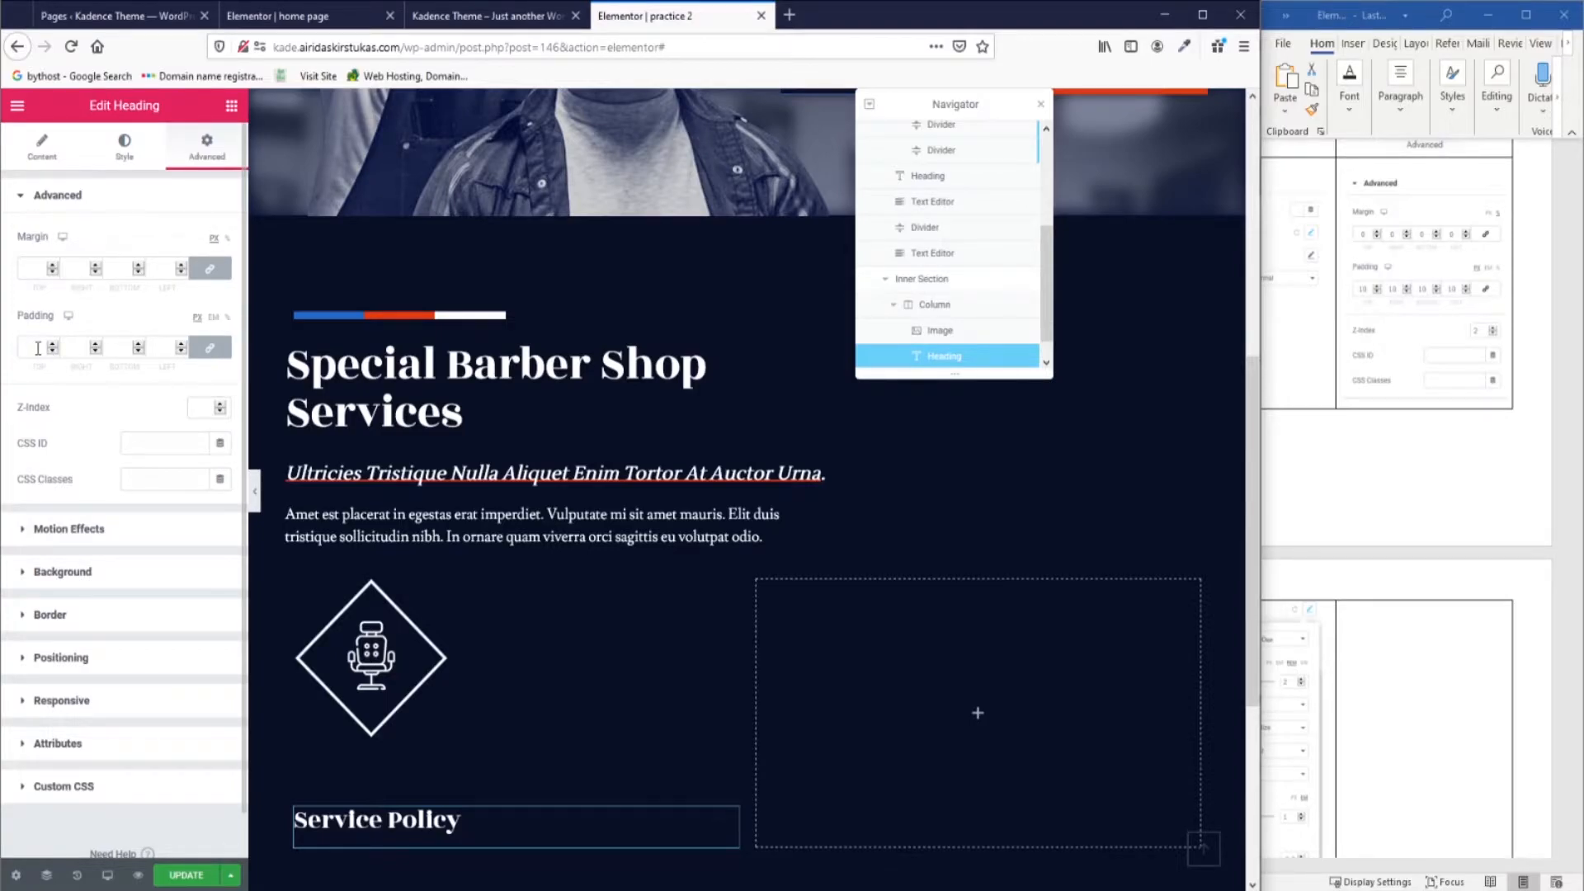
{"action": "type", "text": "10"}
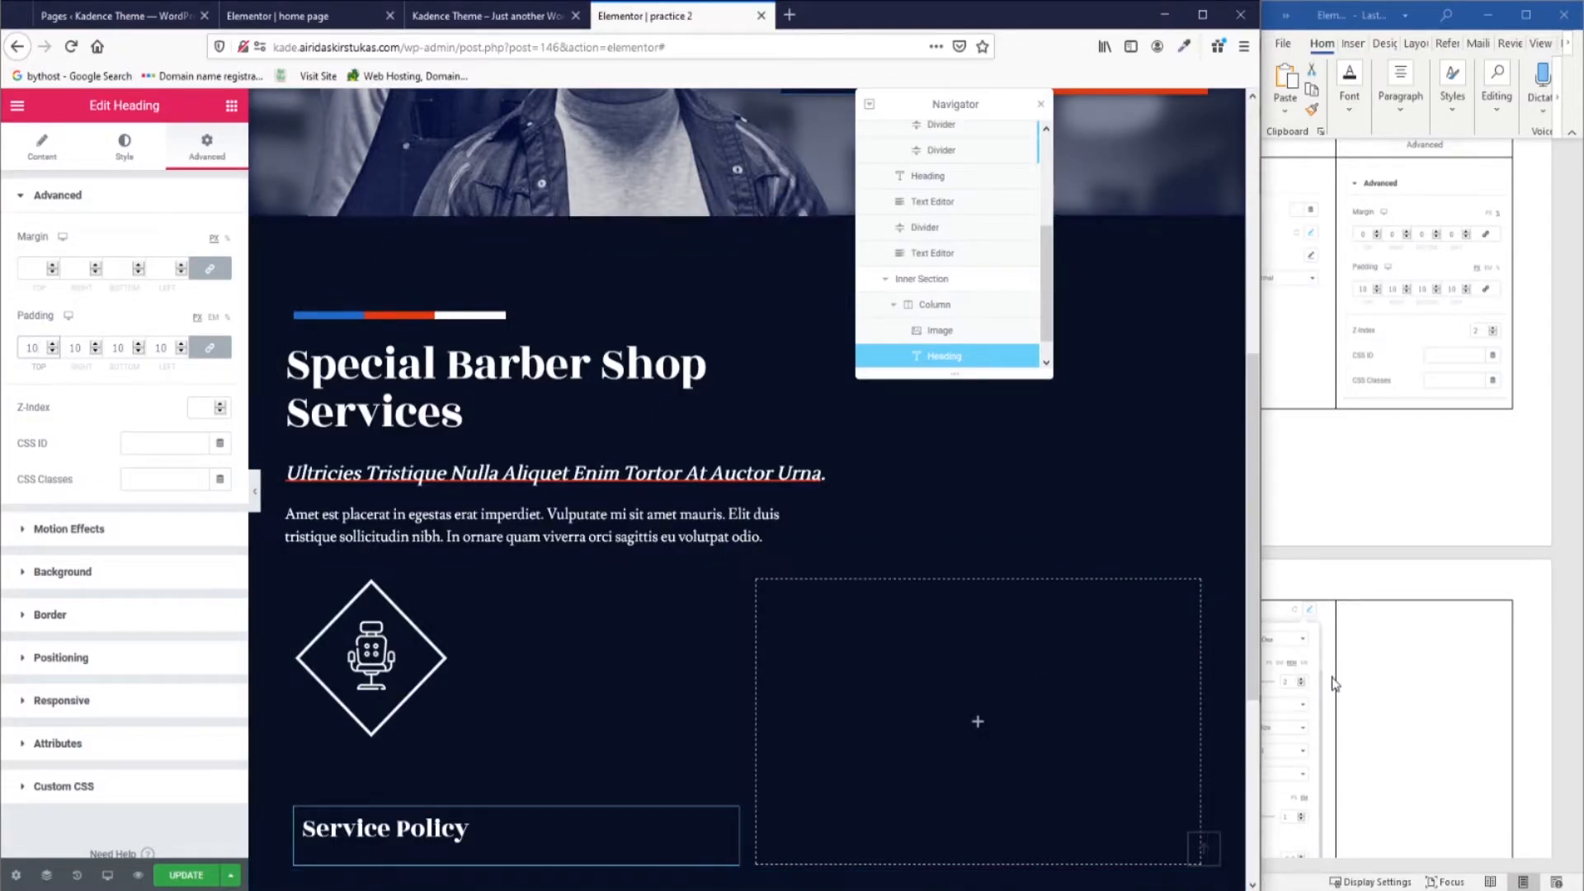
{"action": "scroll", "coordinate": [1334, 683], "scroll_direction": "down", "scroll_amount": 5}
{"action": "left_click", "coordinate": [231, 105]}
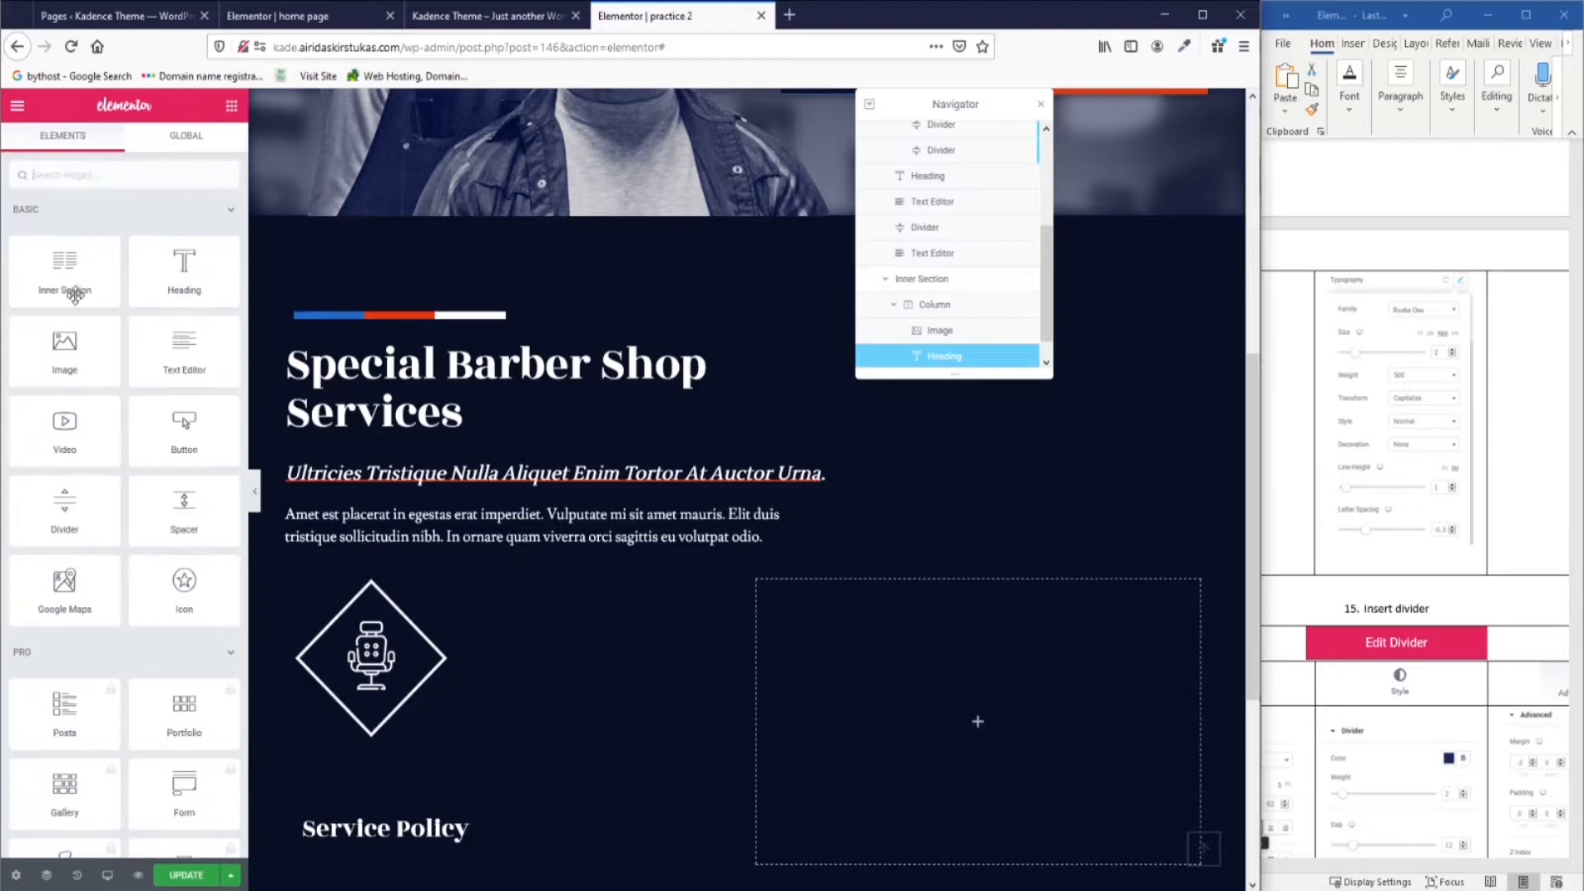
Place a Divider under the heading, 9 wide and aligned left.
{"action": "left_click_drag", "start_coordinate": [56, 513], "coordinate": [372, 842]}
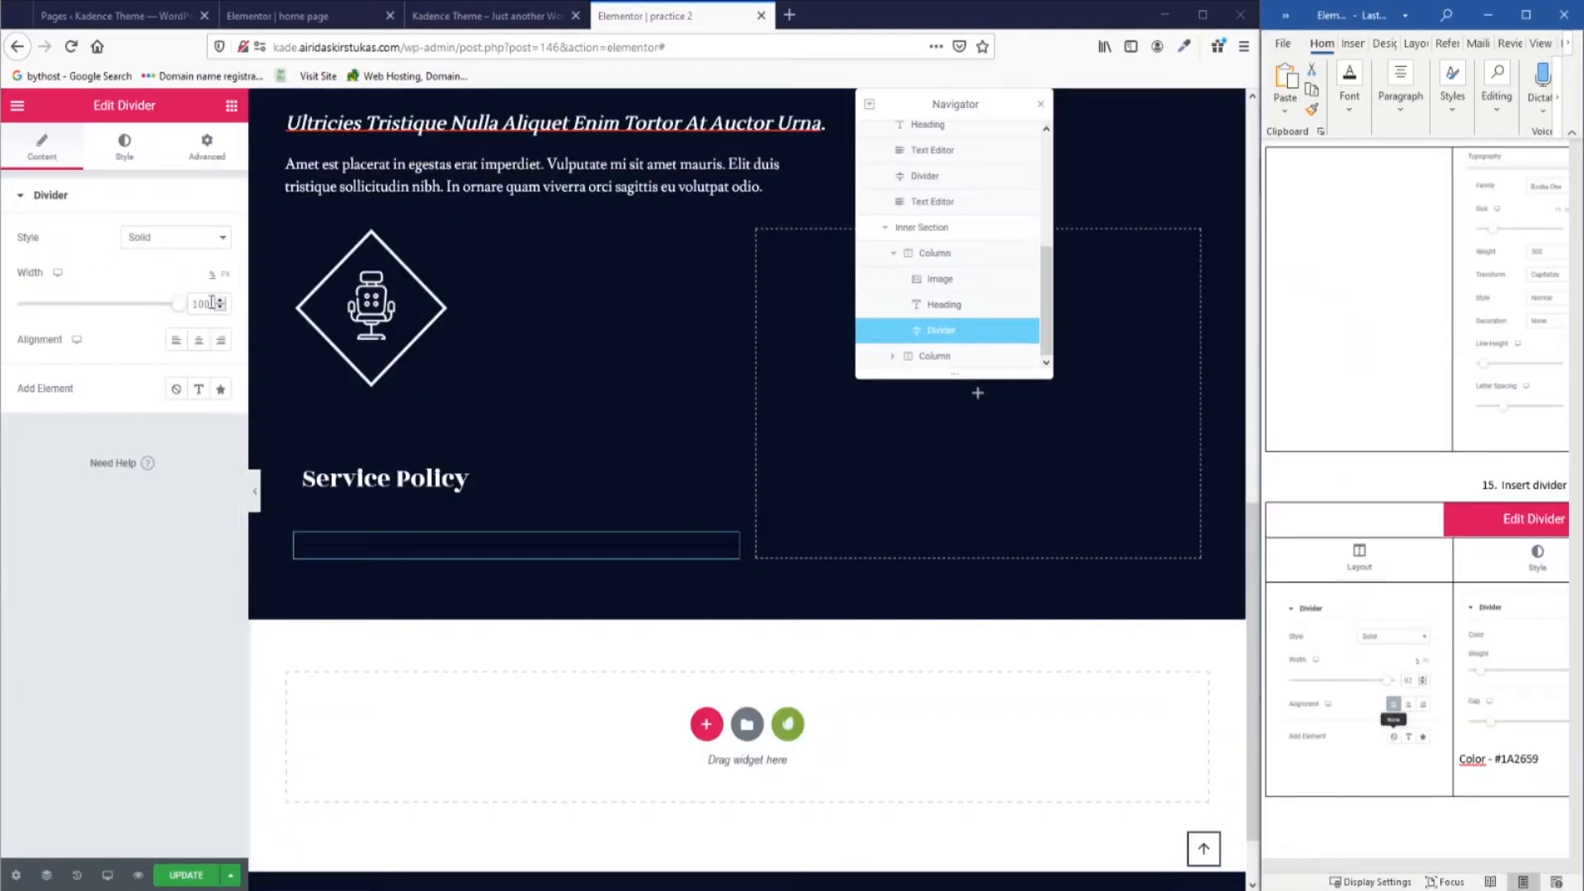
{"action": "double_click", "coordinate": [212, 303]}
{"action": "type", "text": "92"}
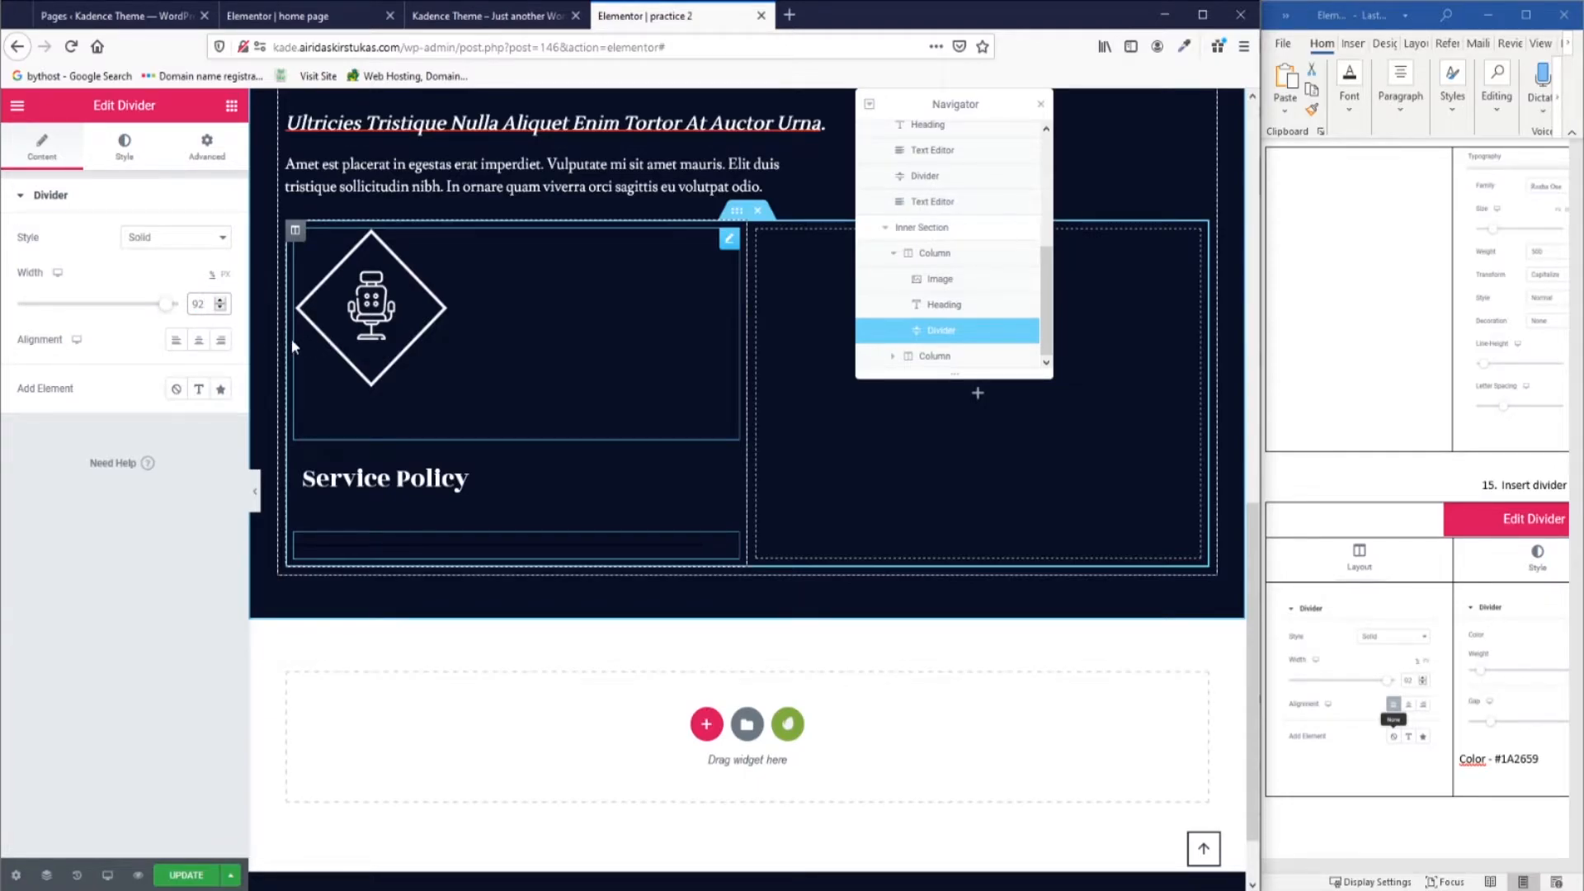
{"action": "left_click", "coordinate": [179, 340]}
Color the divider navy #1A2659 and set its weight to 2.
{"action": "left_click", "coordinate": [124, 147]}
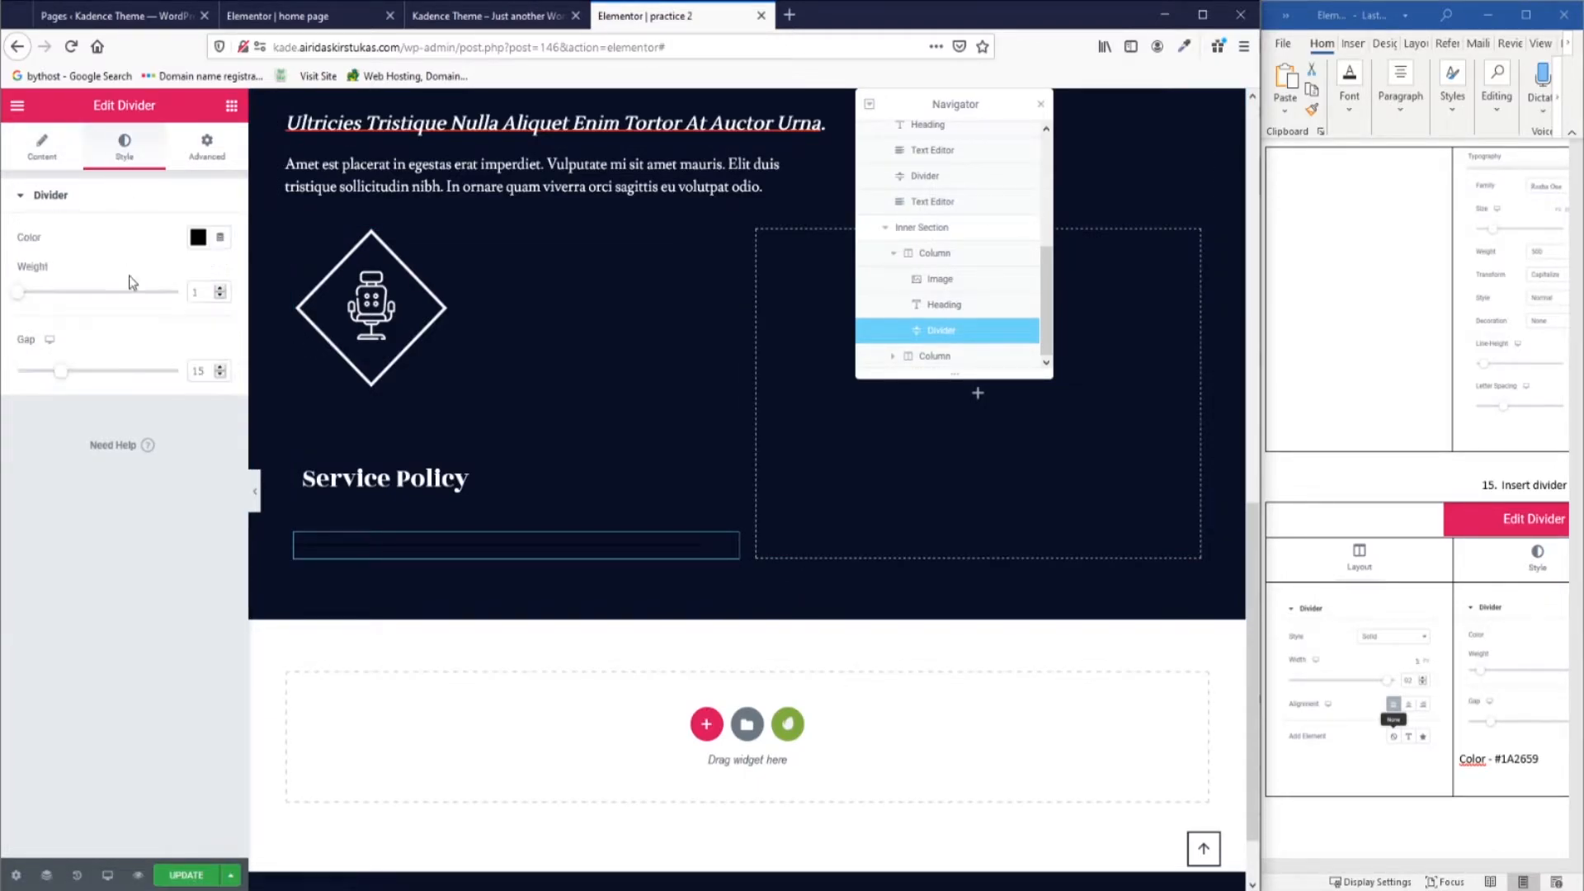
{"action": "left_click_drag", "start_coordinate": [1357, 864], "coordinate": [1433, 864]}
{"action": "left_click", "coordinate": [199, 238]}
{"action": "left_click", "coordinate": [1348, 759]}
{"action": "left_click_drag", "start_coordinate": [1348, 759], "coordinate": [1322, 759]}
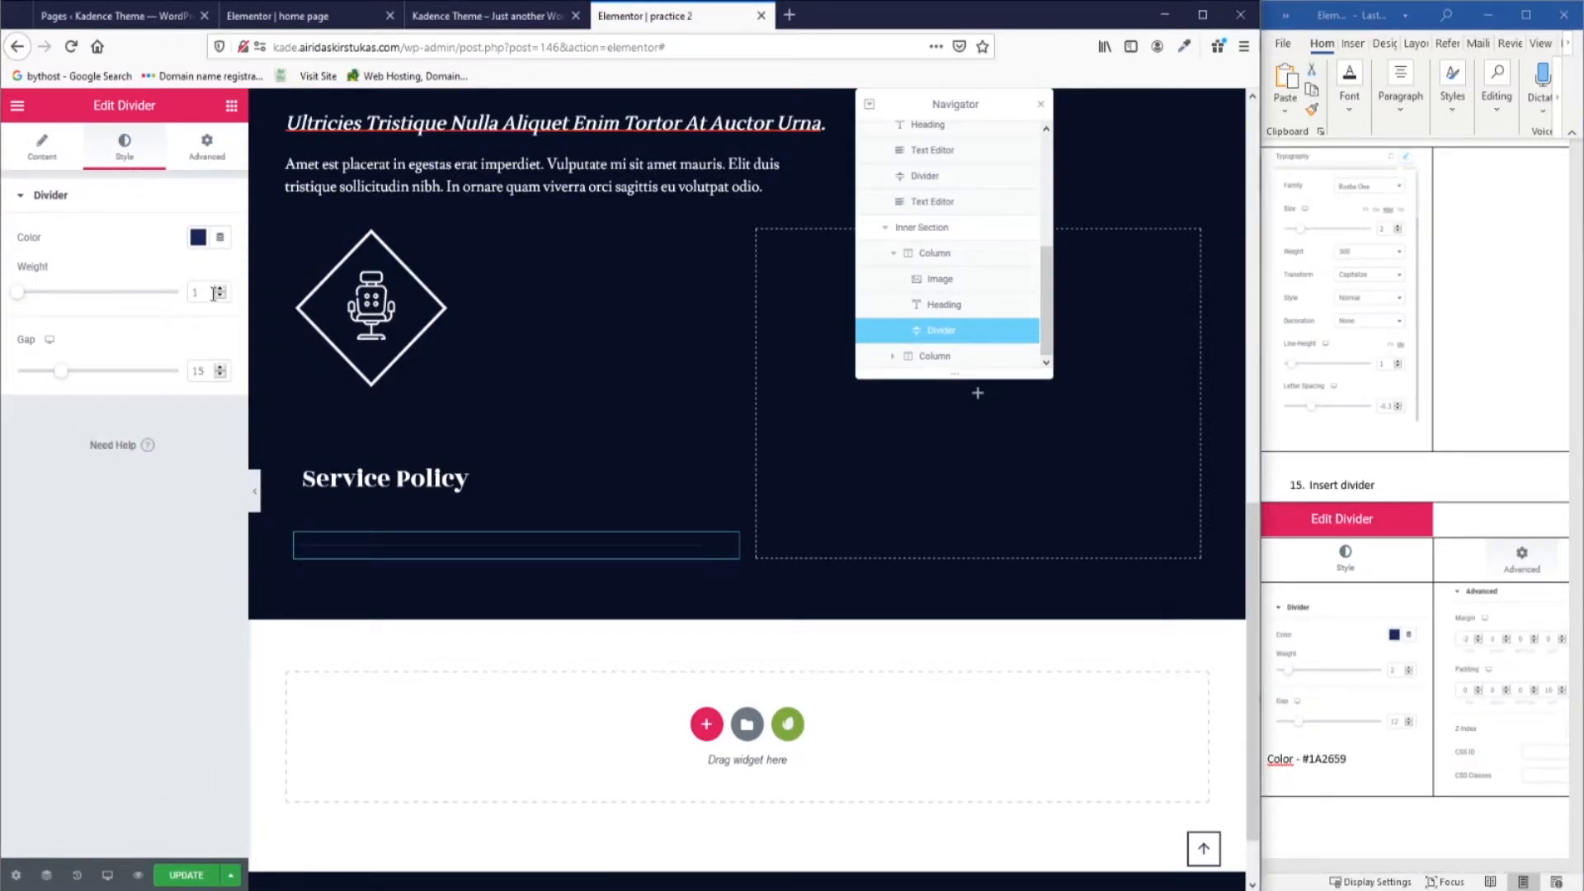
{"action": "left_click", "coordinate": [219, 289]}
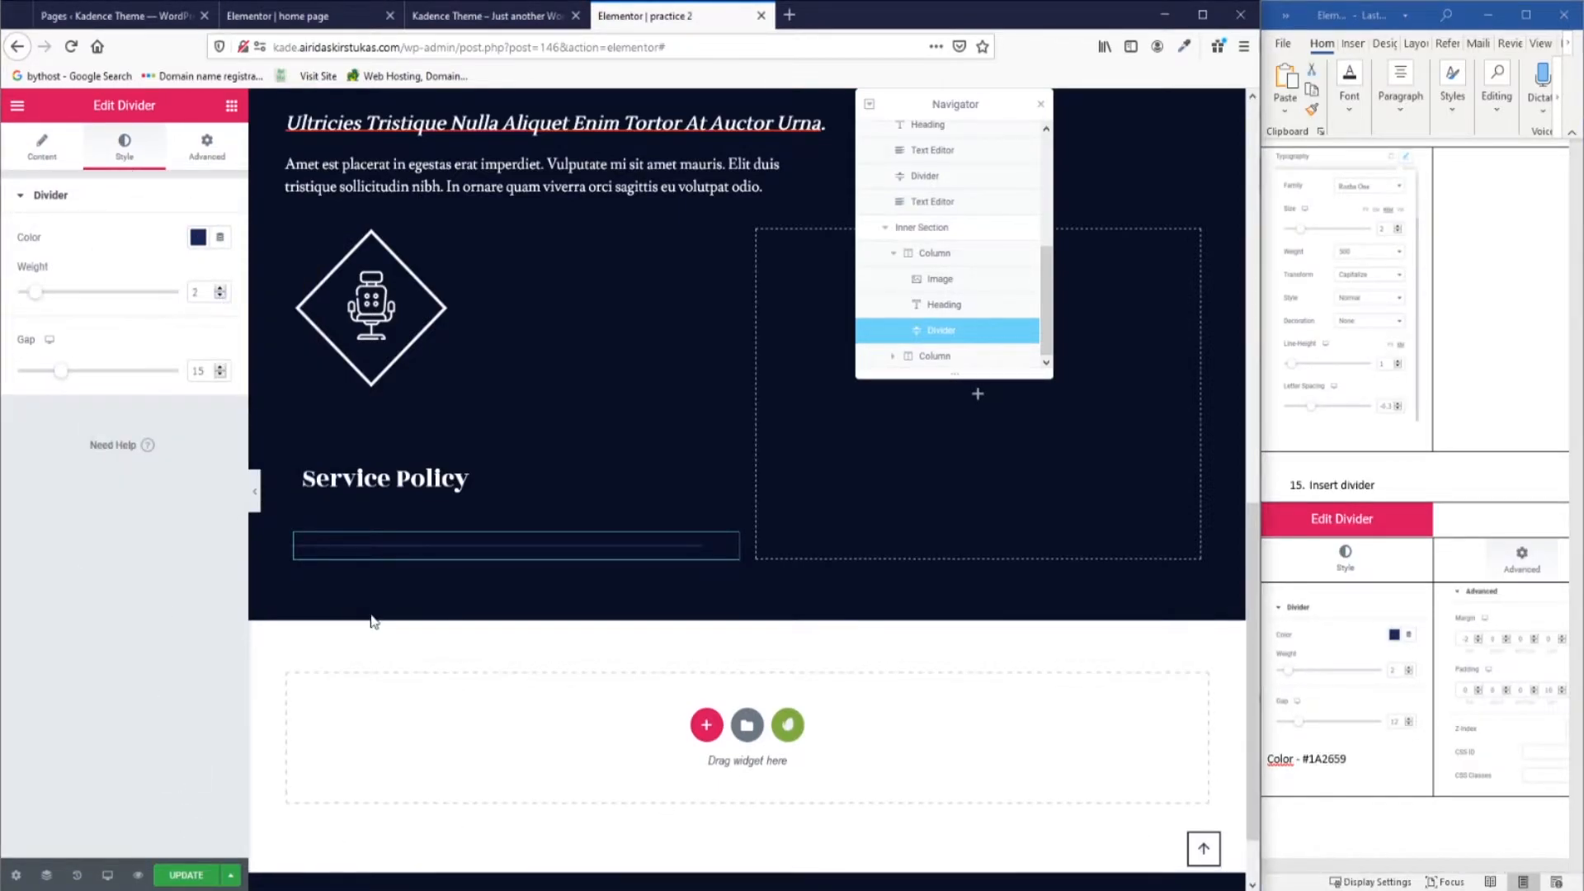
Set the divider's top margin to -2 and its z-index to 3.
{"action": "left_click", "coordinate": [207, 147]}
{"action": "left_click", "coordinate": [1426, 868]}
{"action": "left_click_drag", "start_coordinate": [1425, 867], "coordinate": [1453, 866]}
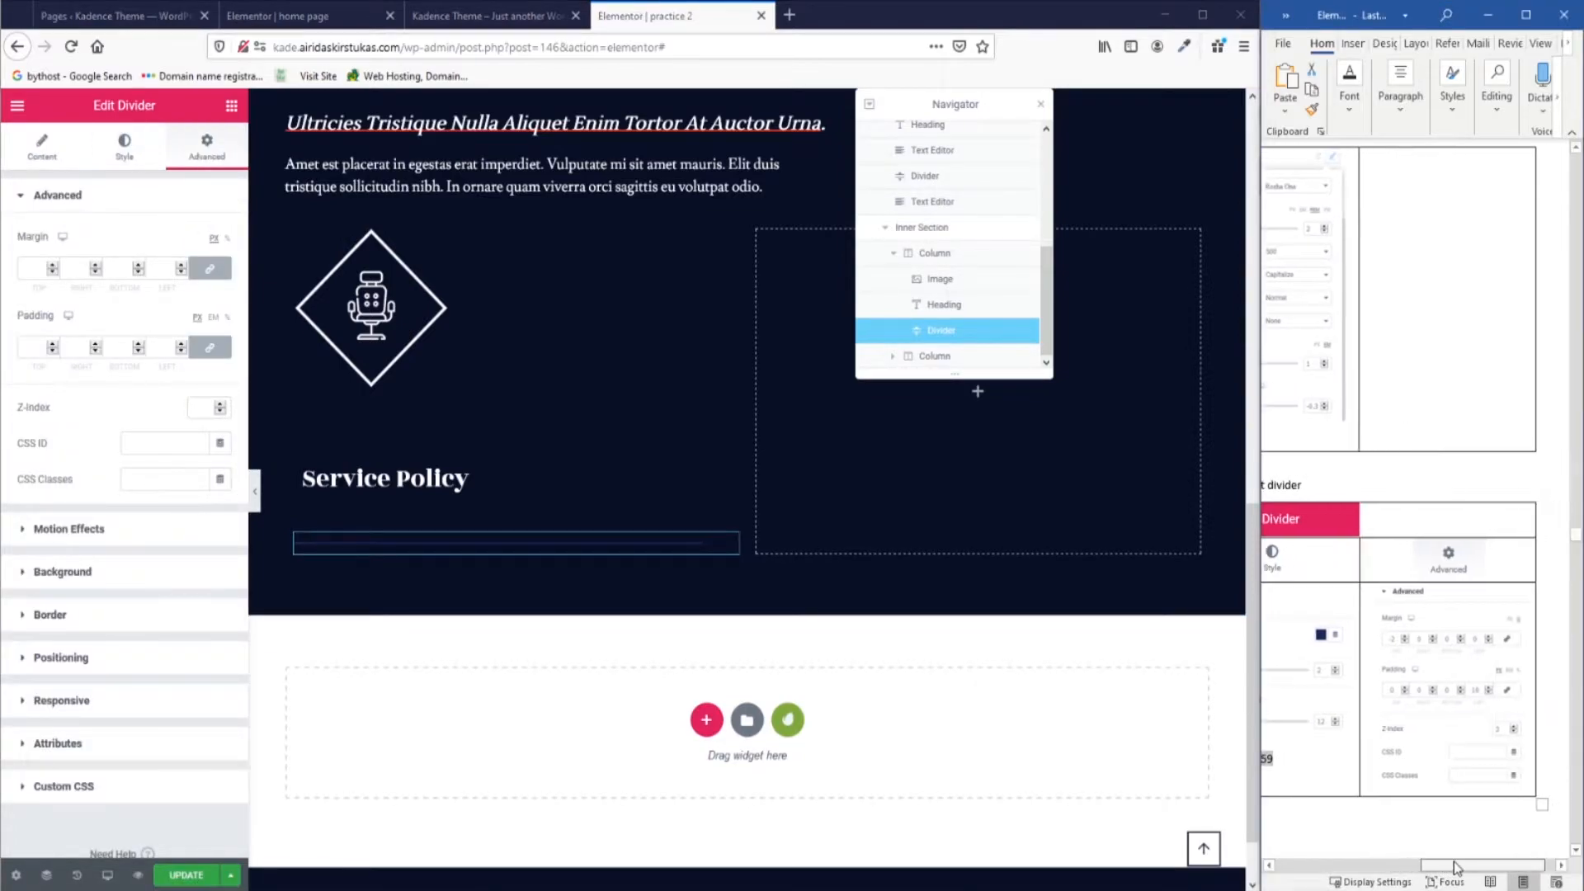
{"action": "left_click", "coordinate": [227, 240]}
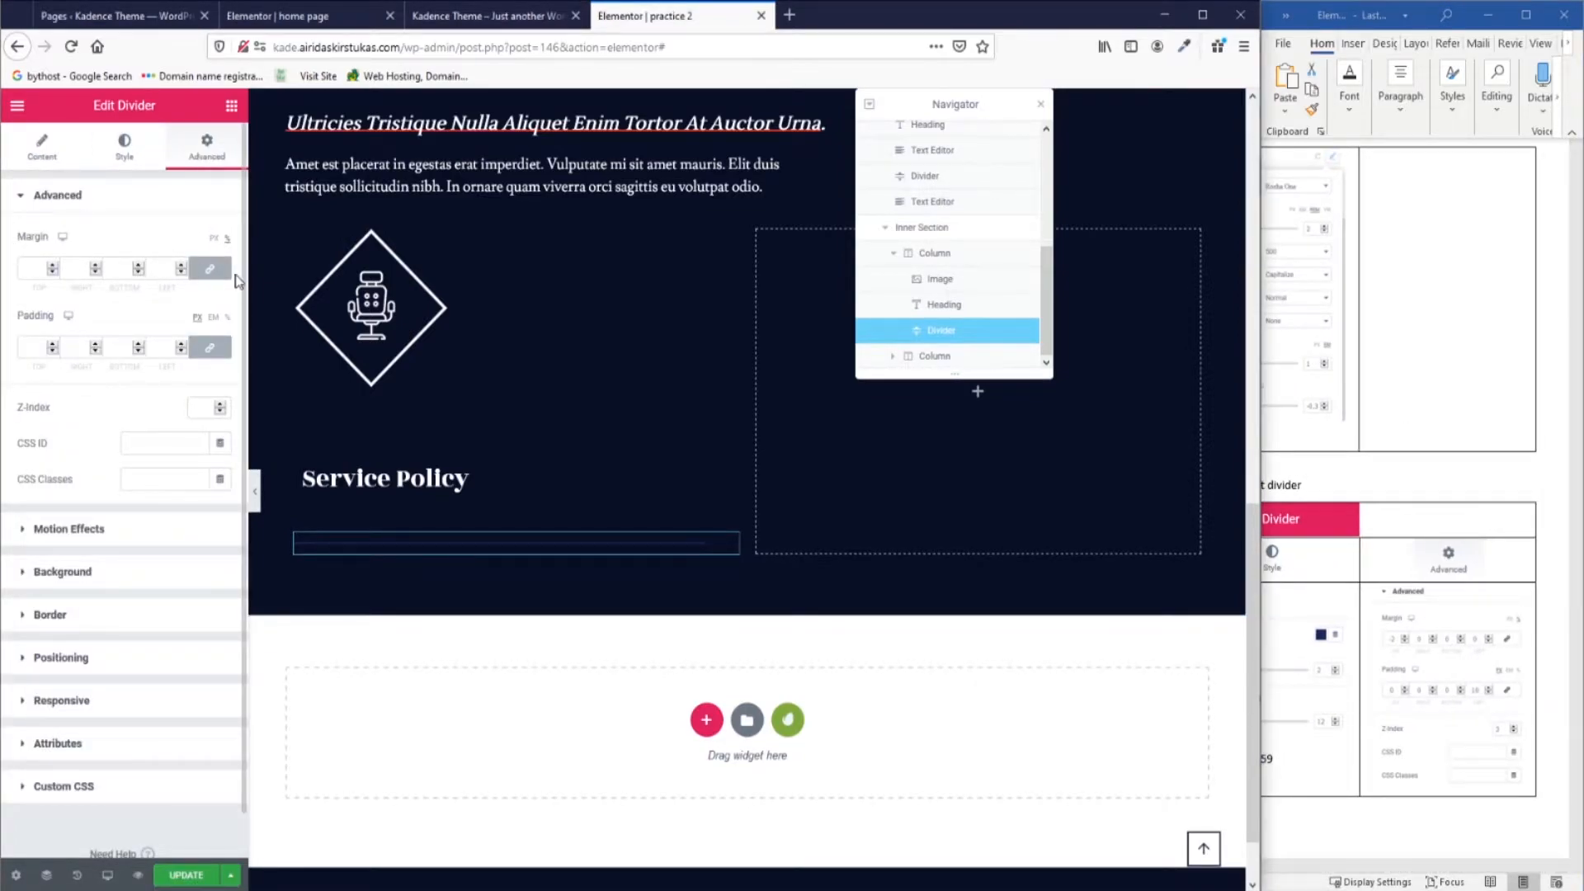
{"action": "left_click", "coordinate": [209, 268]}
{"action": "left_click", "coordinate": [51, 274]}
{"action": "left_click", "coordinate": [51, 274]}
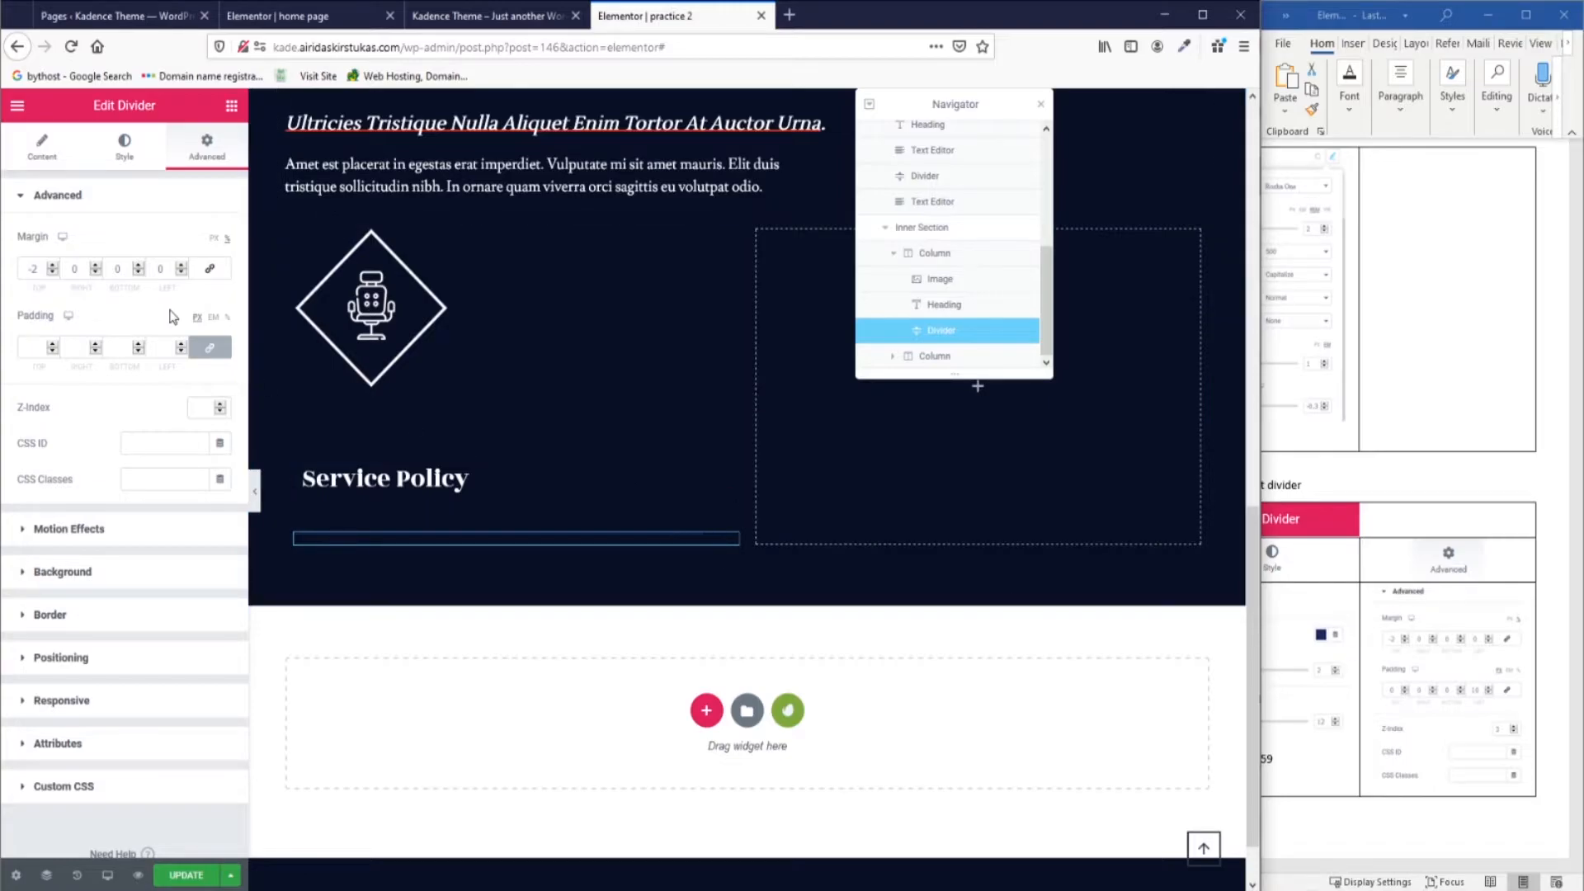
{"action": "left_click", "coordinate": [202, 407]}
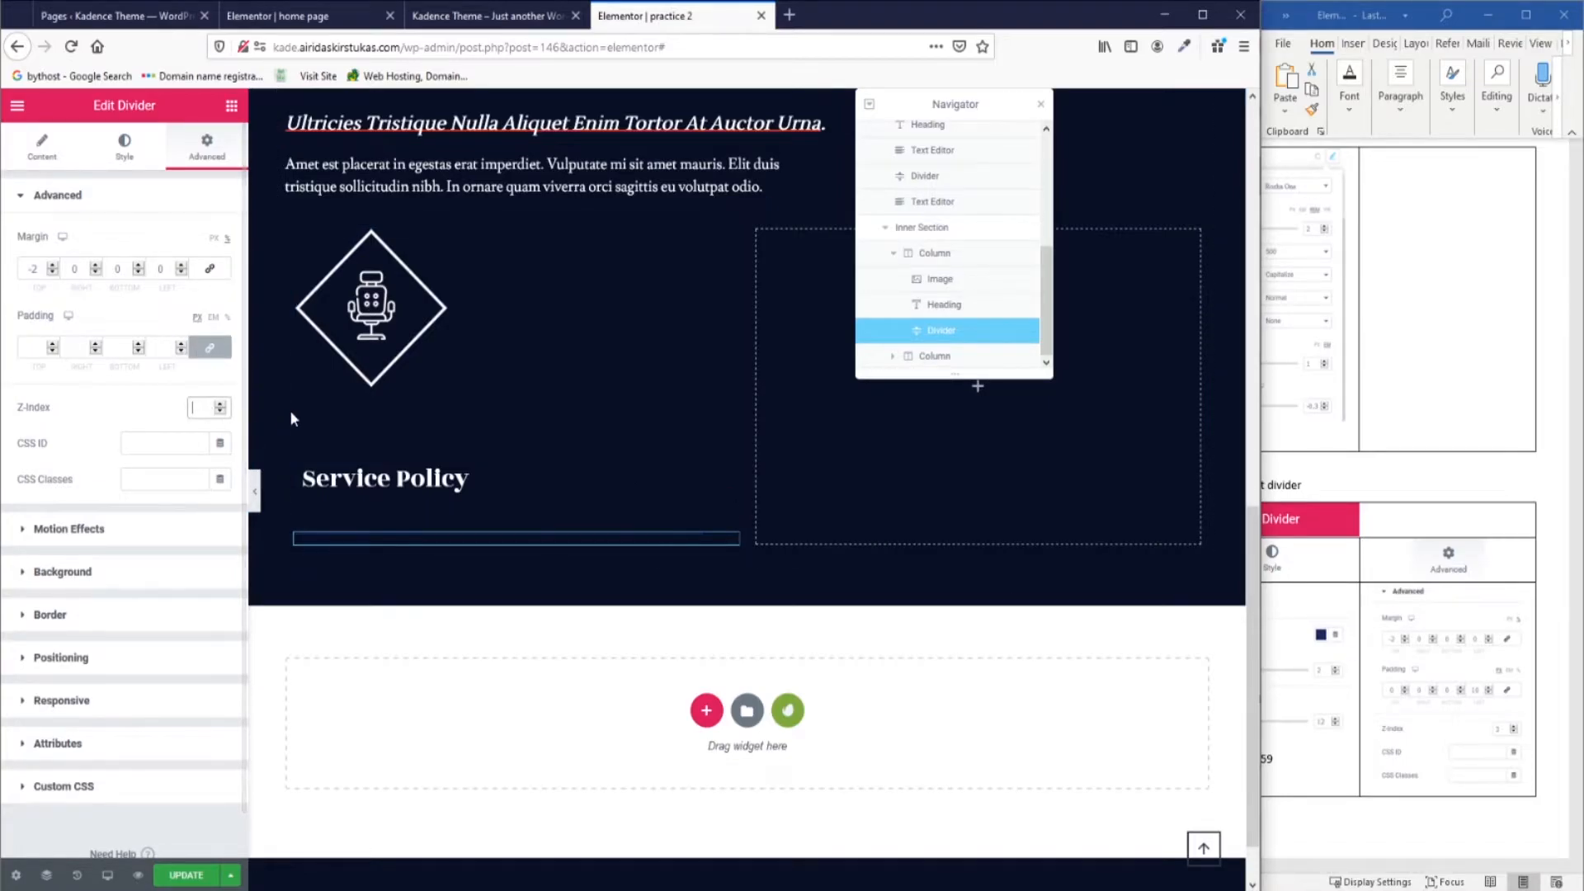
{"action": "type", "text": "3"}
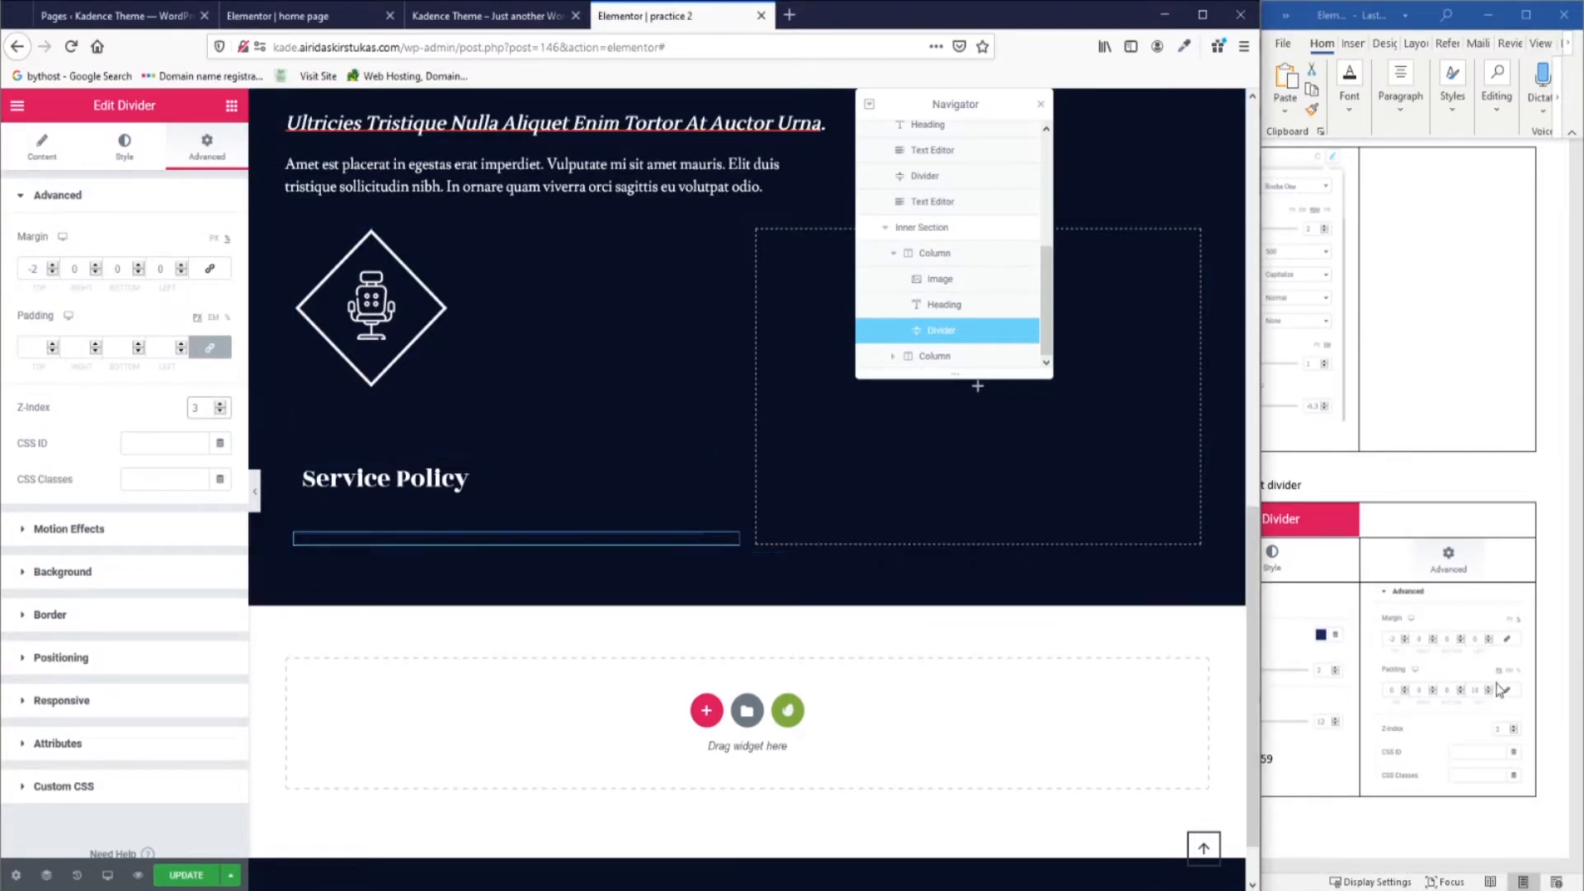
{"action": "scroll", "coordinate": [1363, 691], "scroll_direction": "down", "scroll_amount": 5}
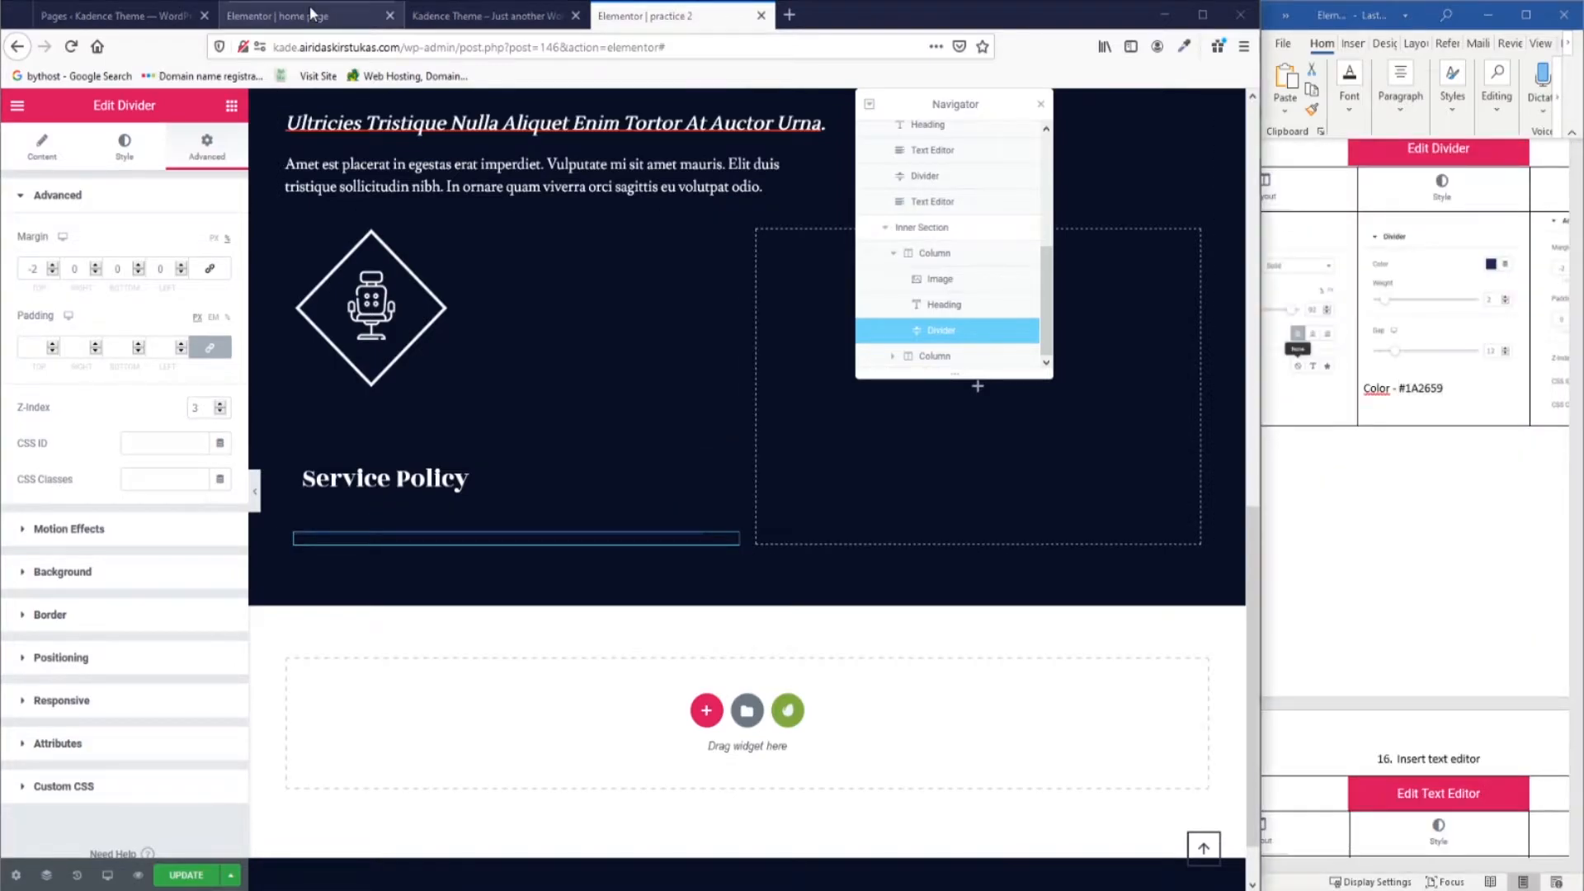
Check the home page reference and add a Text Editor block below the divider.
{"action": "left_click", "coordinate": [280, 15]}
{"action": "scroll", "coordinate": [530, 378], "scroll_direction": "down", "scroll_amount": 2}
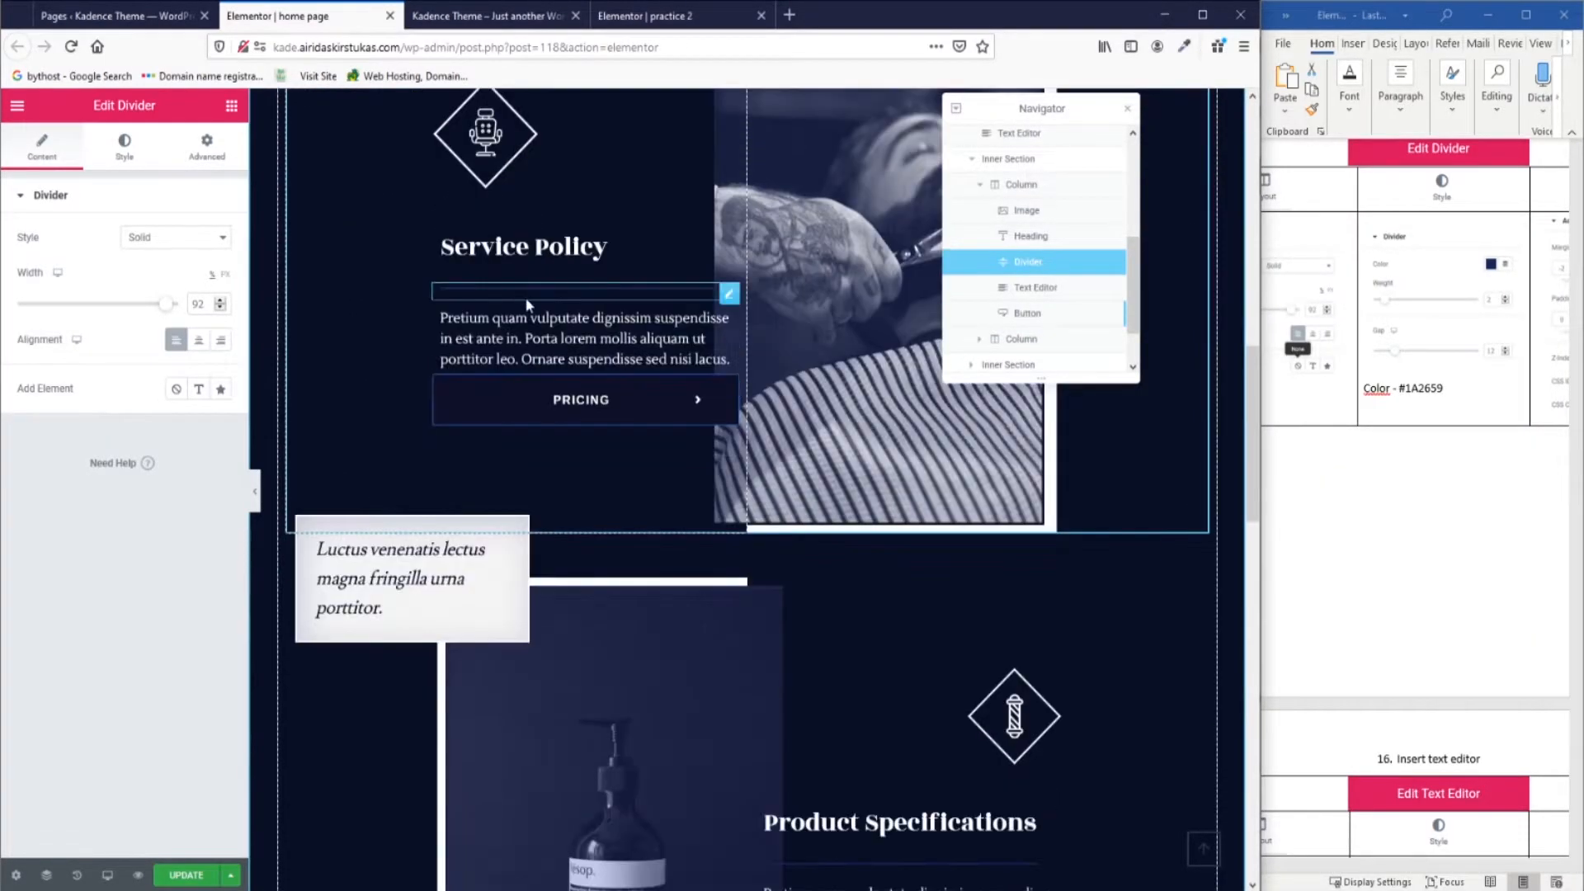
{"action": "left_click", "coordinate": [652, 16]}
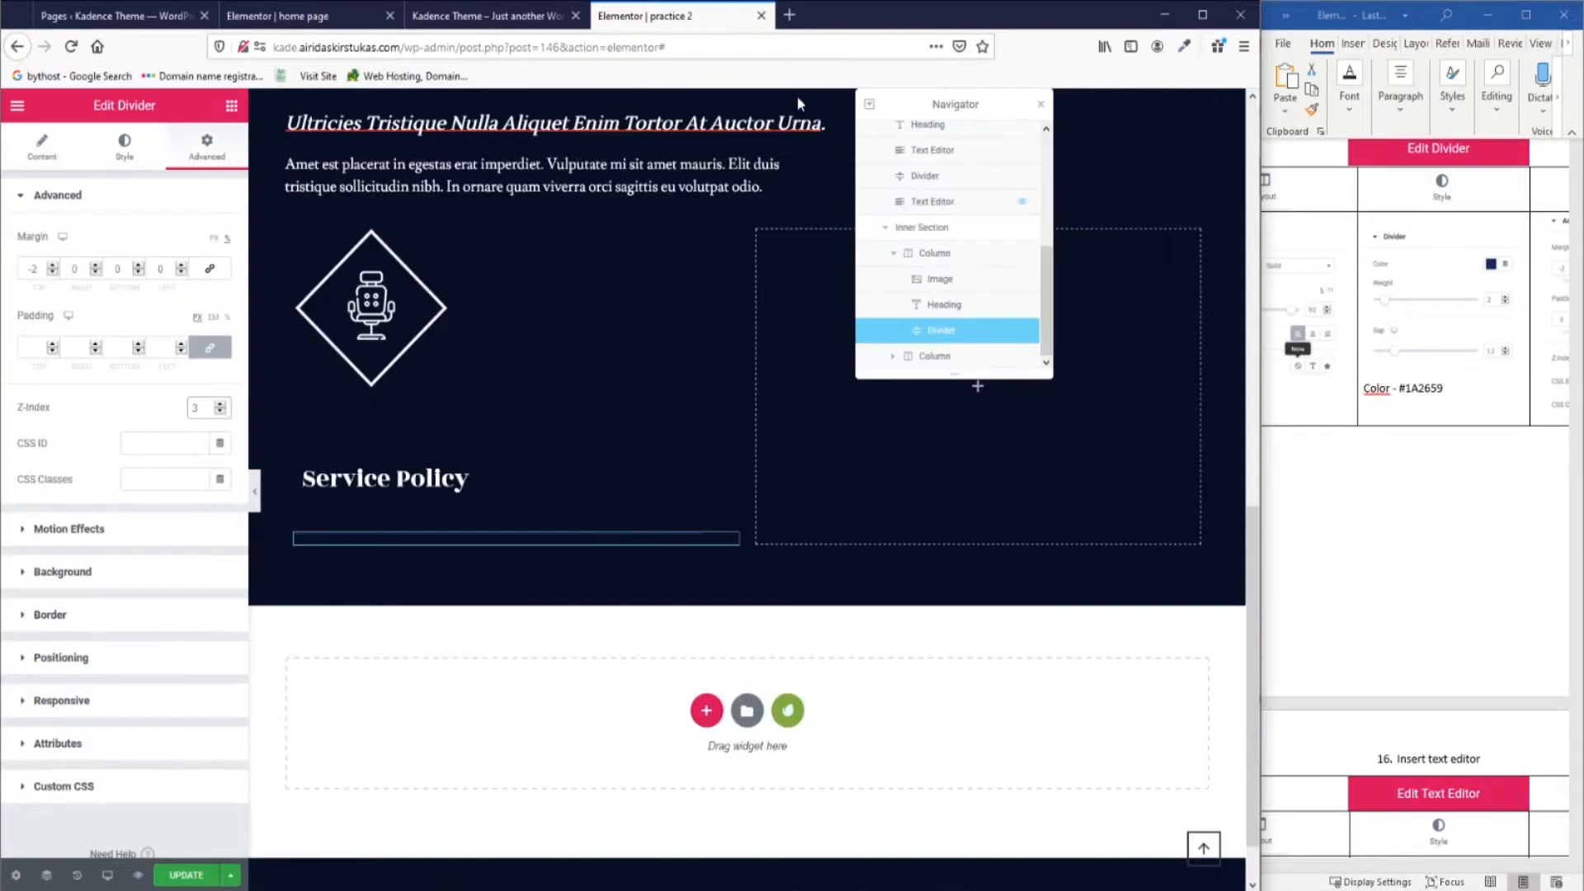
{"action": "left_click", "coordinate": [323, 16]}
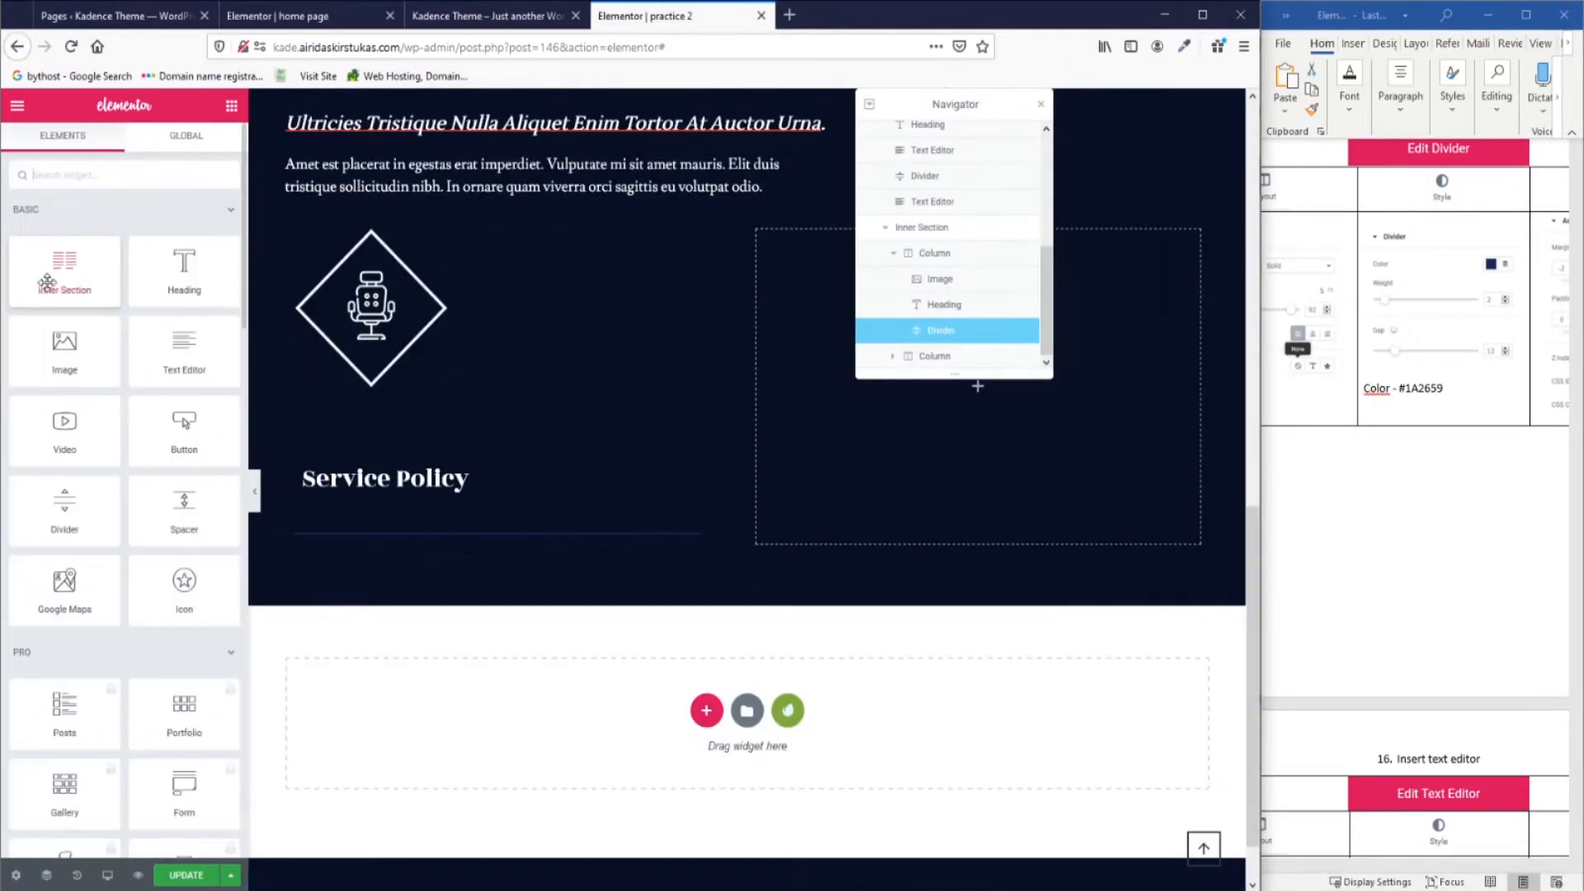
{"action": "left_click_drag", "start_coordinate": [185, 355], "coordinate": [458, 550]}
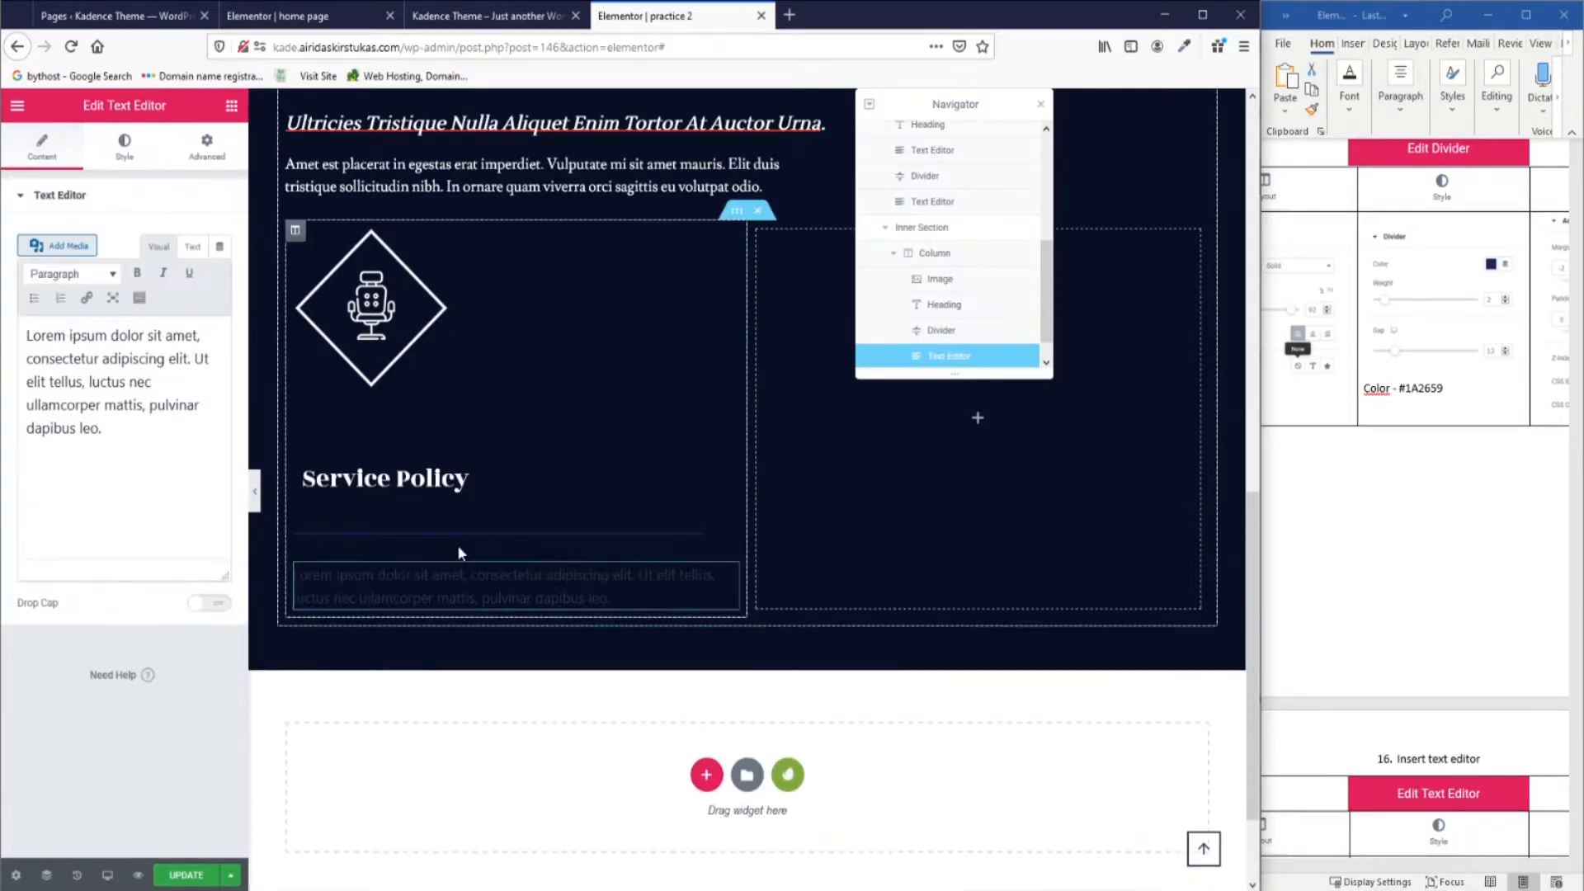
Copy the home page's Pretium quam paragraph and paste it over the Lorem placeholder.
{"action": "left_click", "coordinate": [277, 16]}
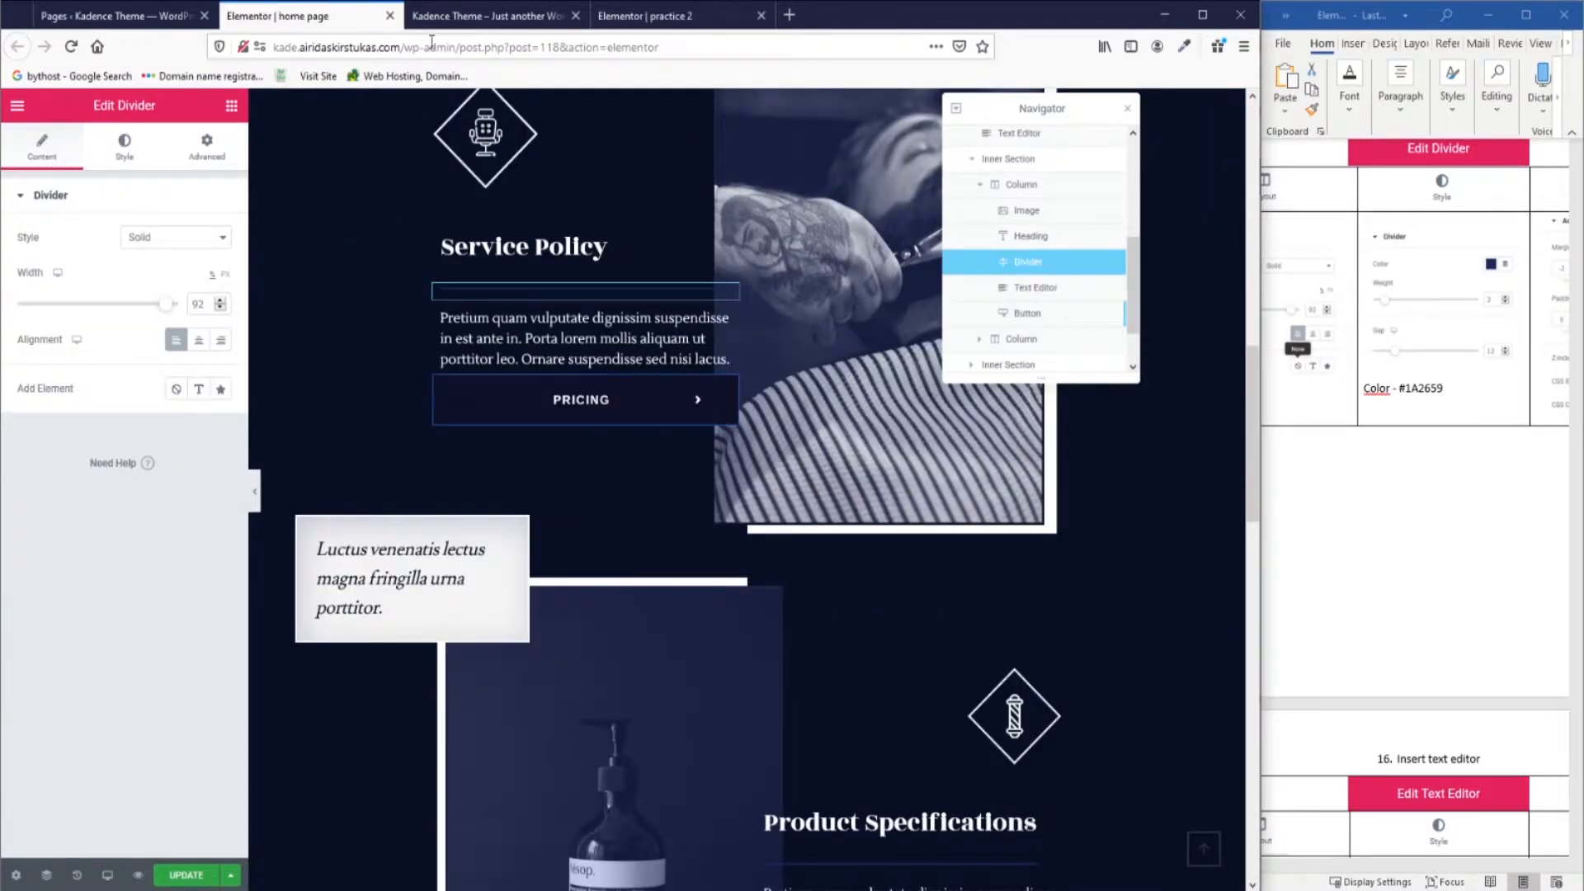
{"action": "left_click", "coordinate": [728, 320]}
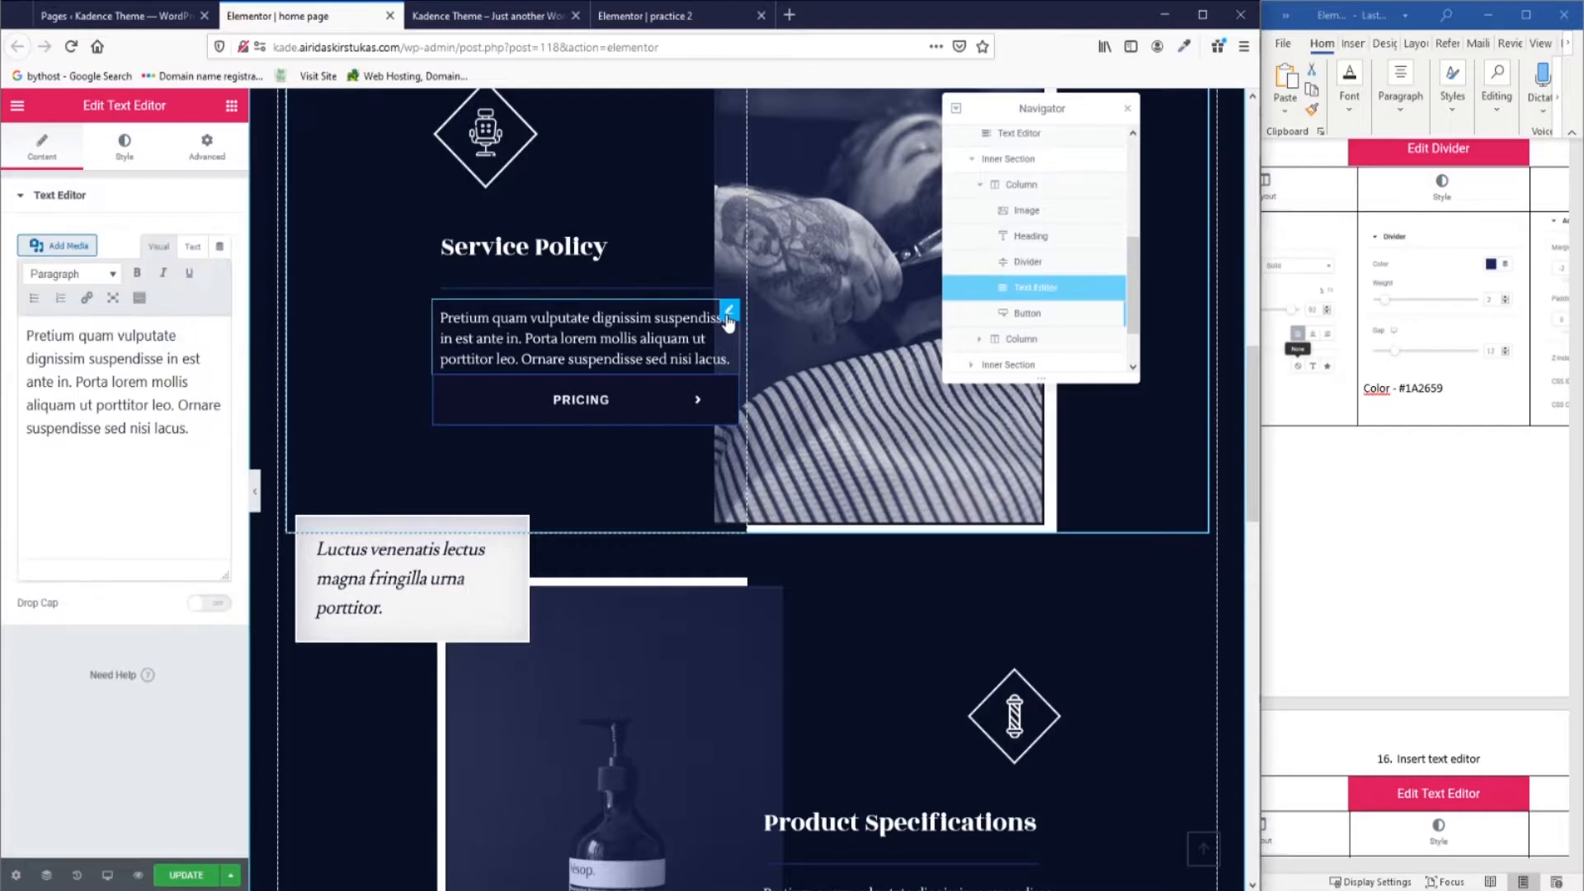
{"action": "left_click_drag", "start_coordinate": [193, 428], "coordinate": [23, 331]}
{"action": "key", "text": "ctrl+c"}
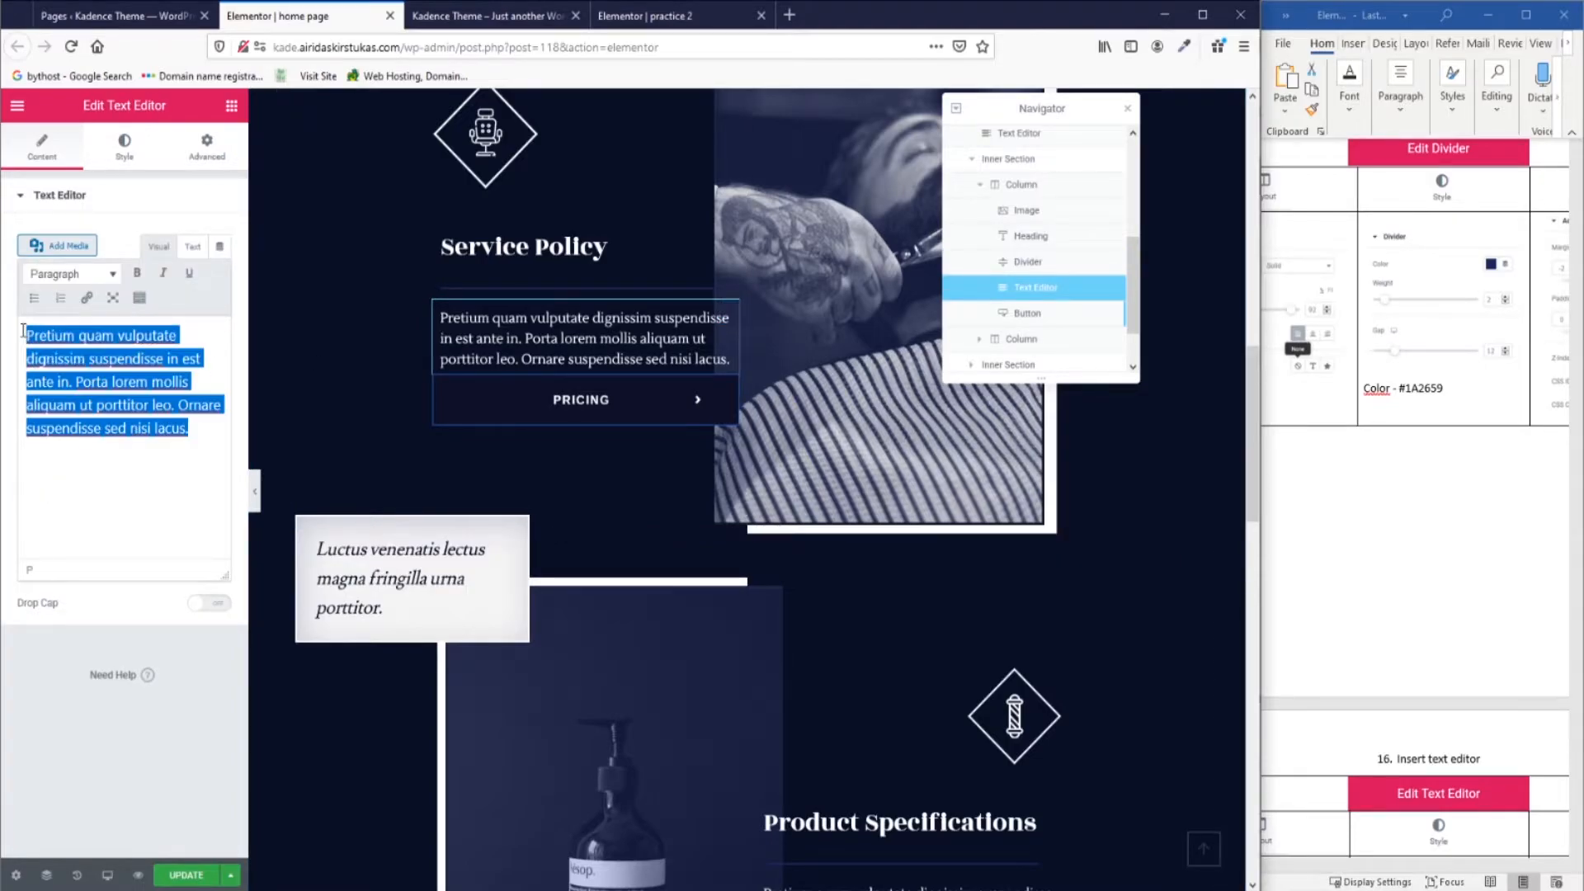
{"action": "left_click", "coordinate": [600, 15]}
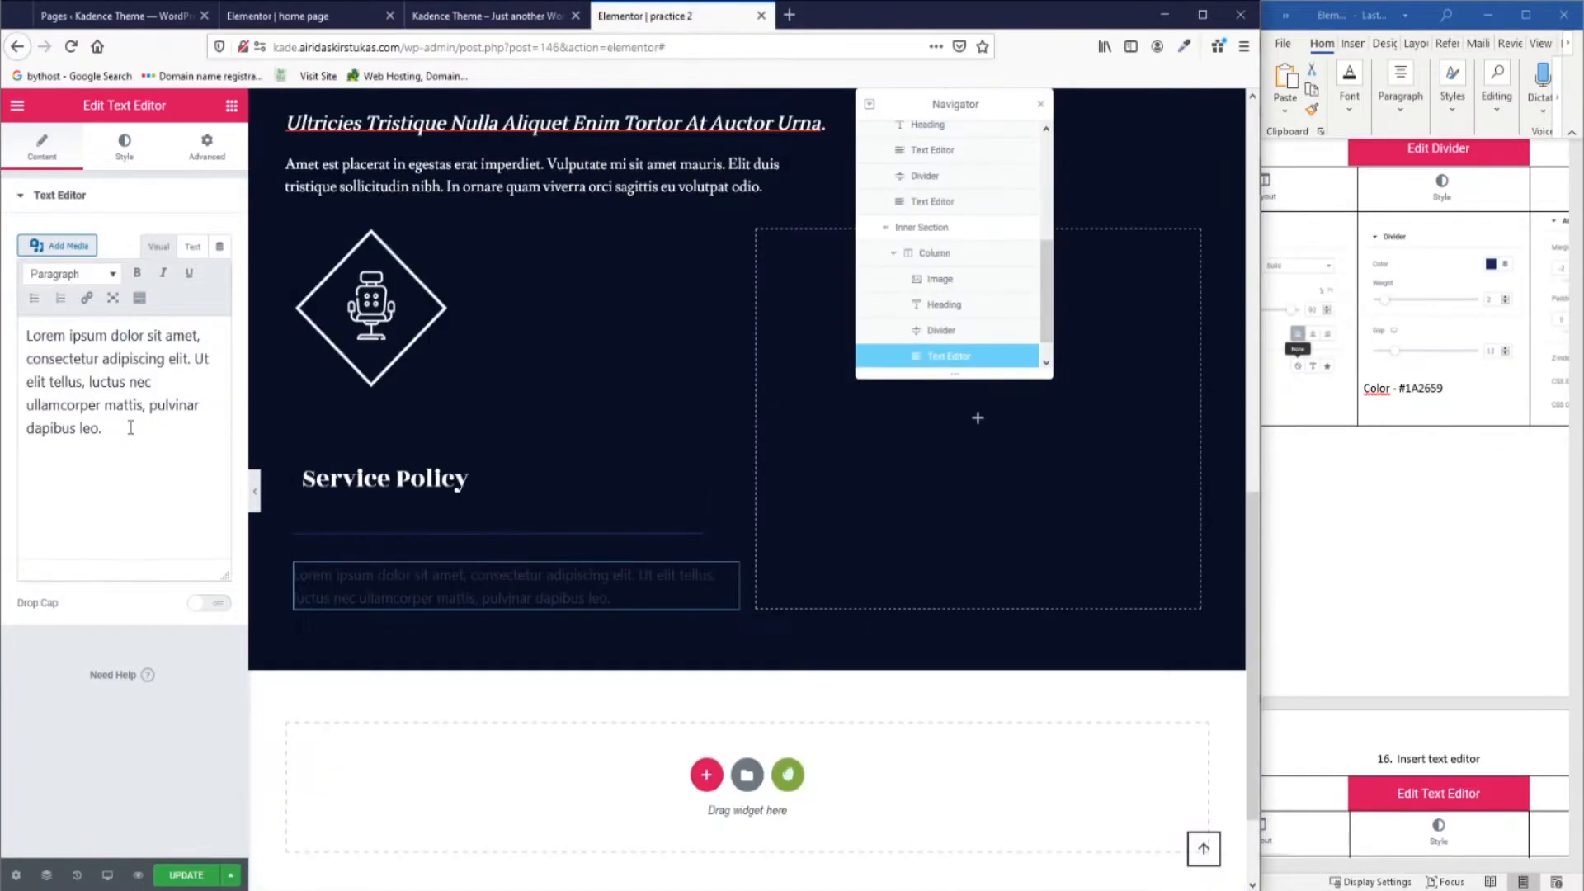
{"action": "left_click_drag", "start_coordinate": [136, 431], "coordinate": [13, 334]}
{"action": "key", "text": "ctrl+v"}
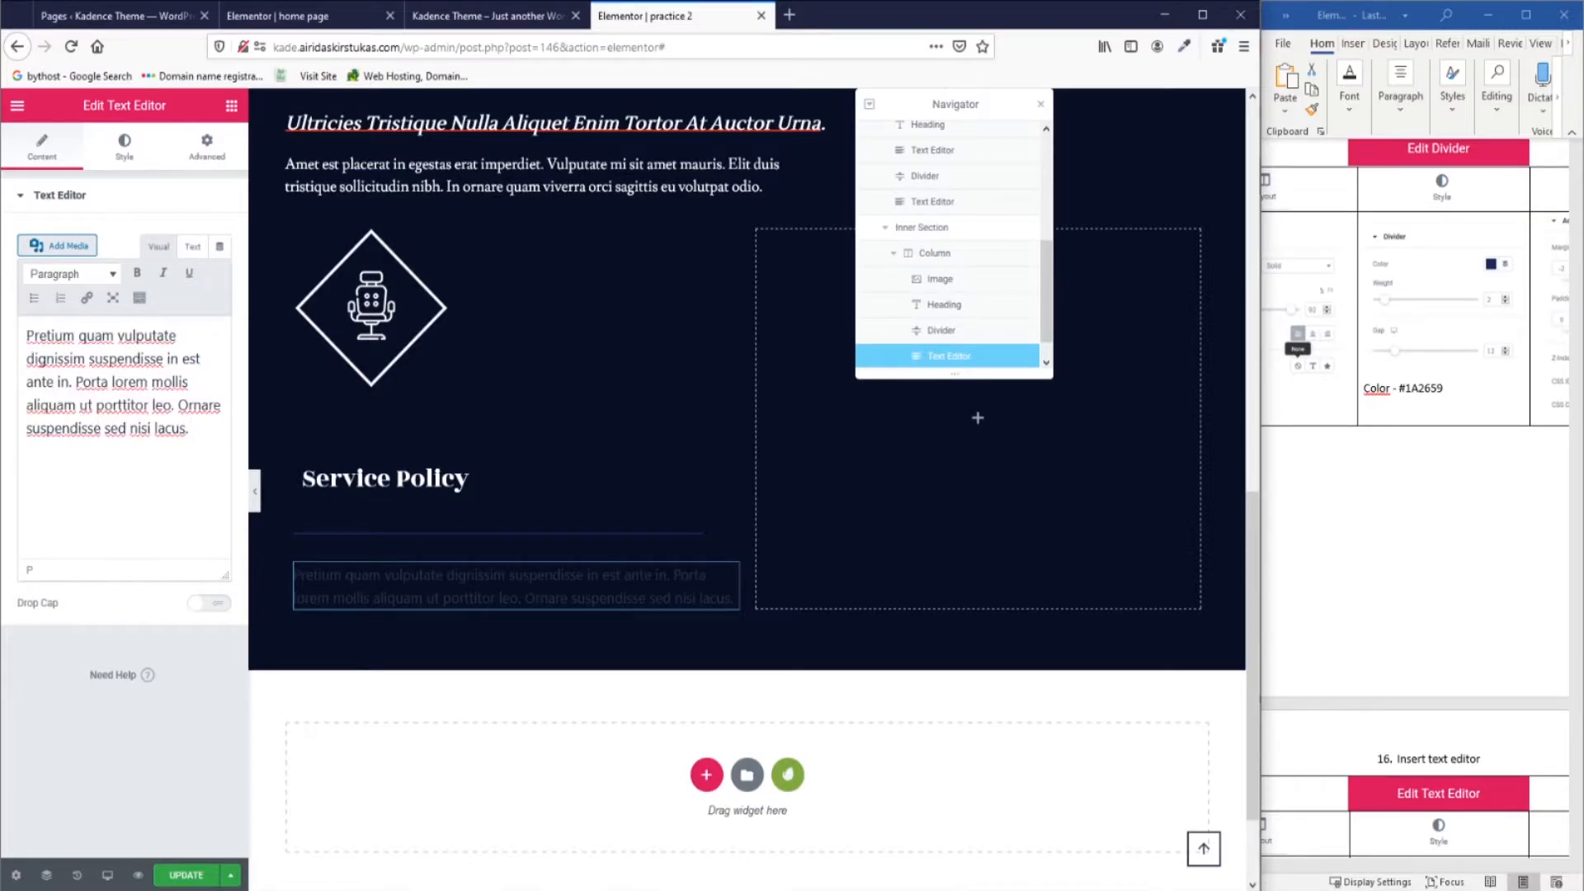
{"action": "scroll", "coordinate": [1274, 462], "scroll_direction": "down", "scroll_amount": 6}
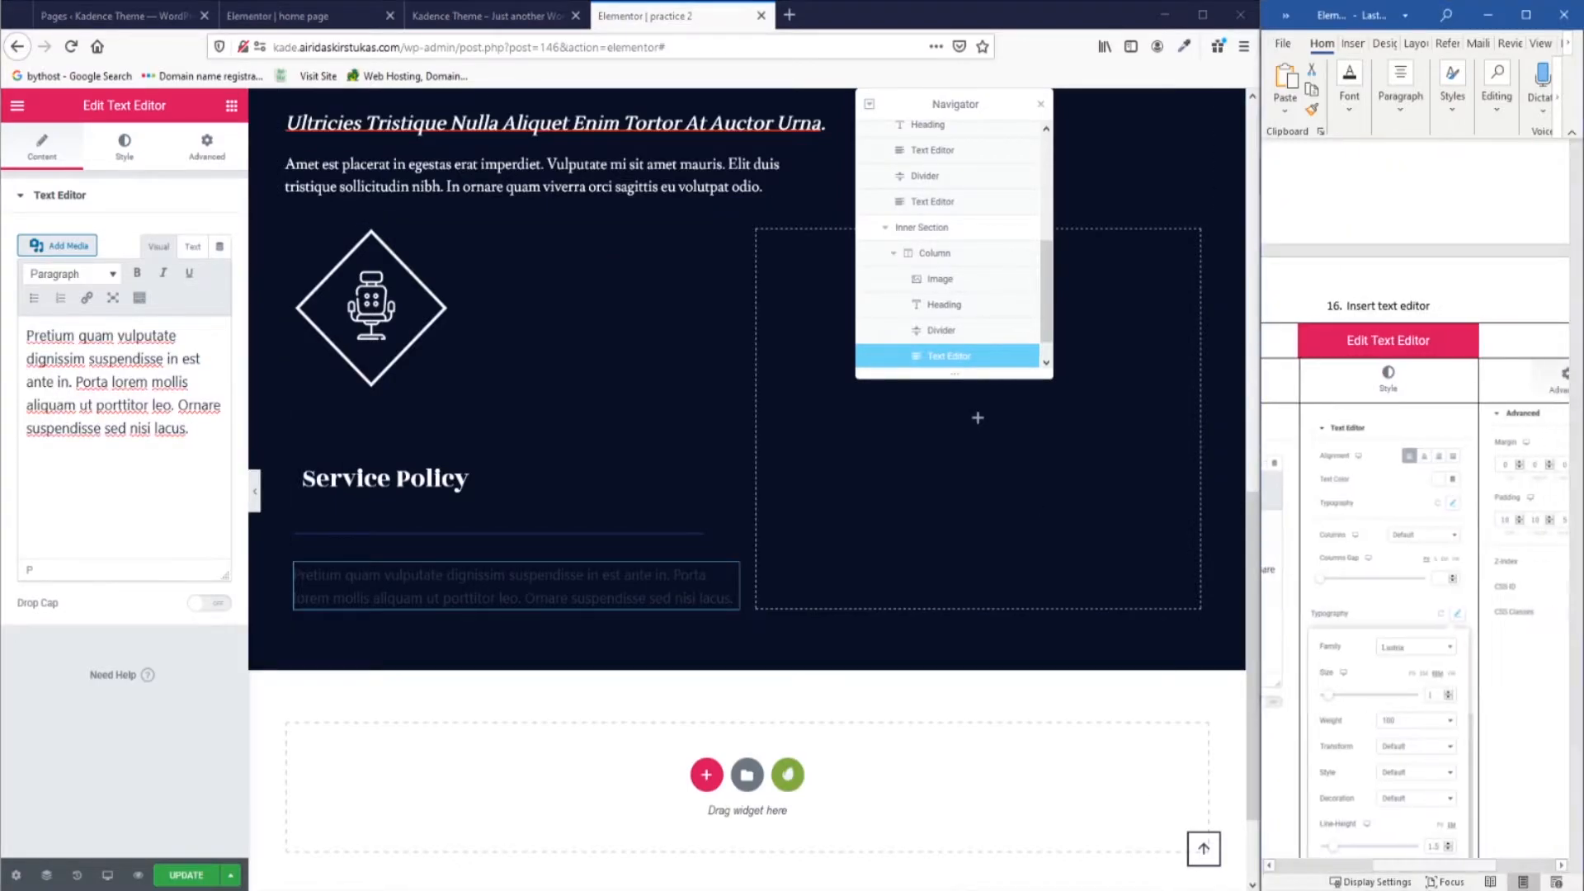
Left-align the body text and make it white (#FFFFFF).
{"action": "left_click", "coordinate": [127, 153]}
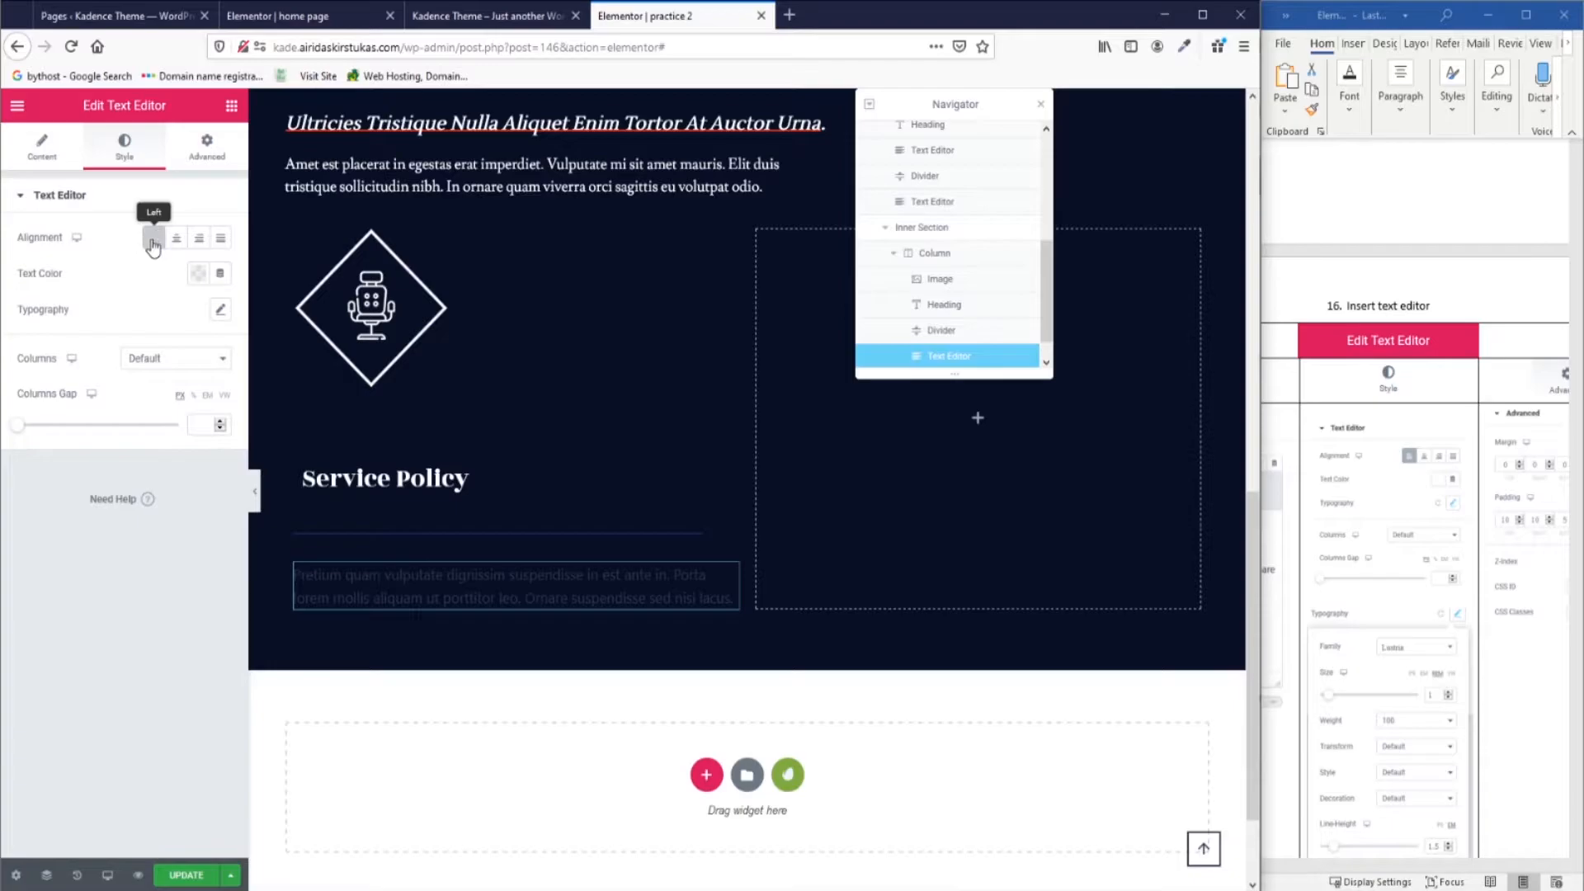
{"action": "left_click", "coordinate": [152, 243]}
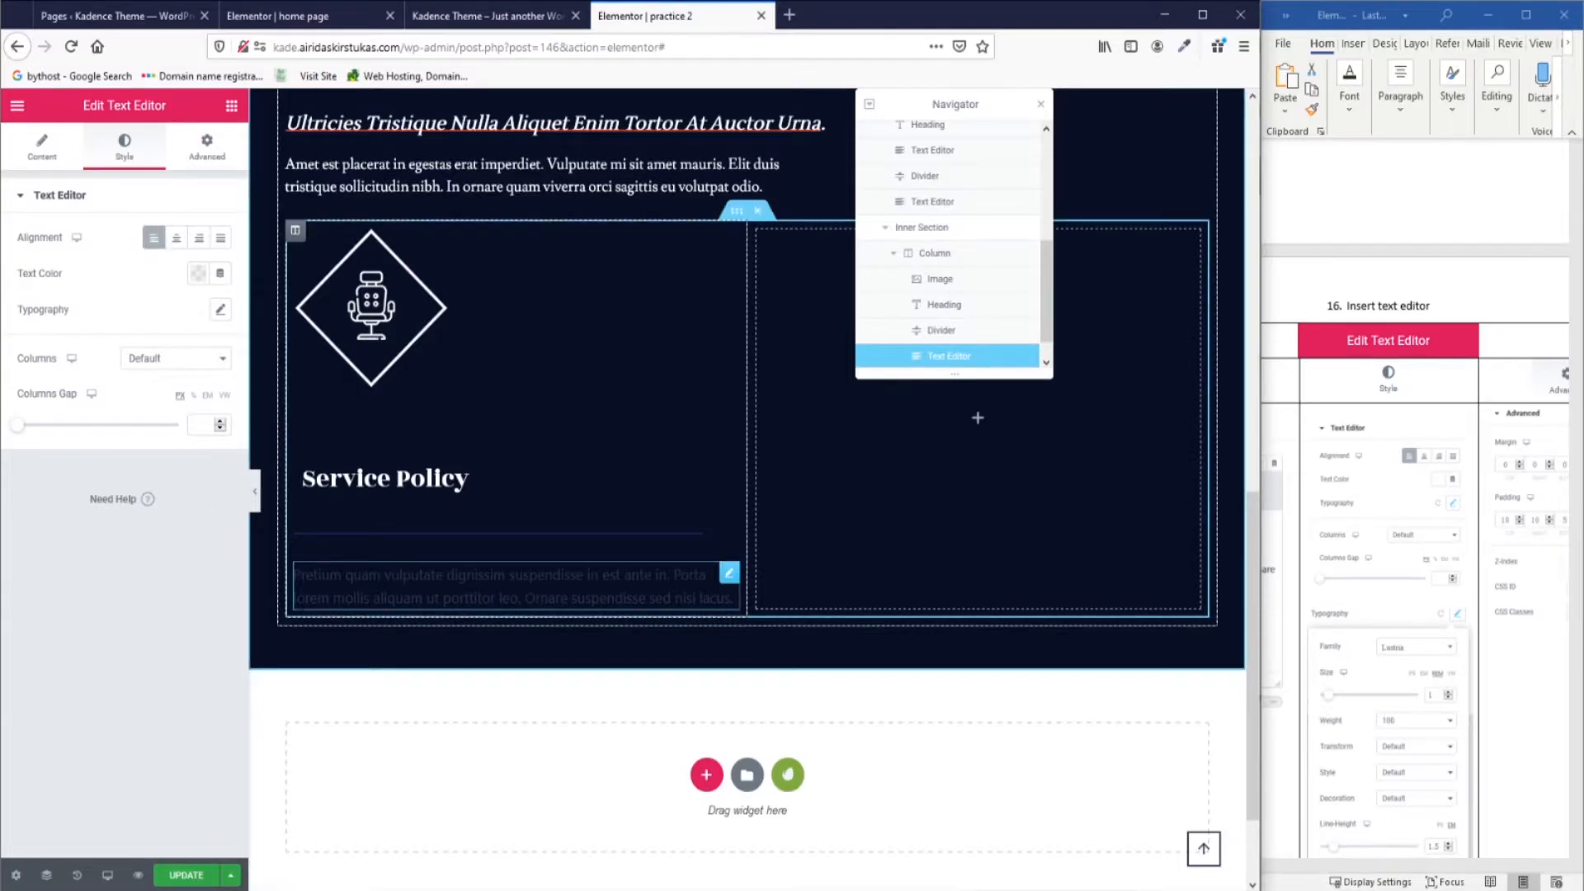
{"action": "left_click", "coordinate": [198, 280]}
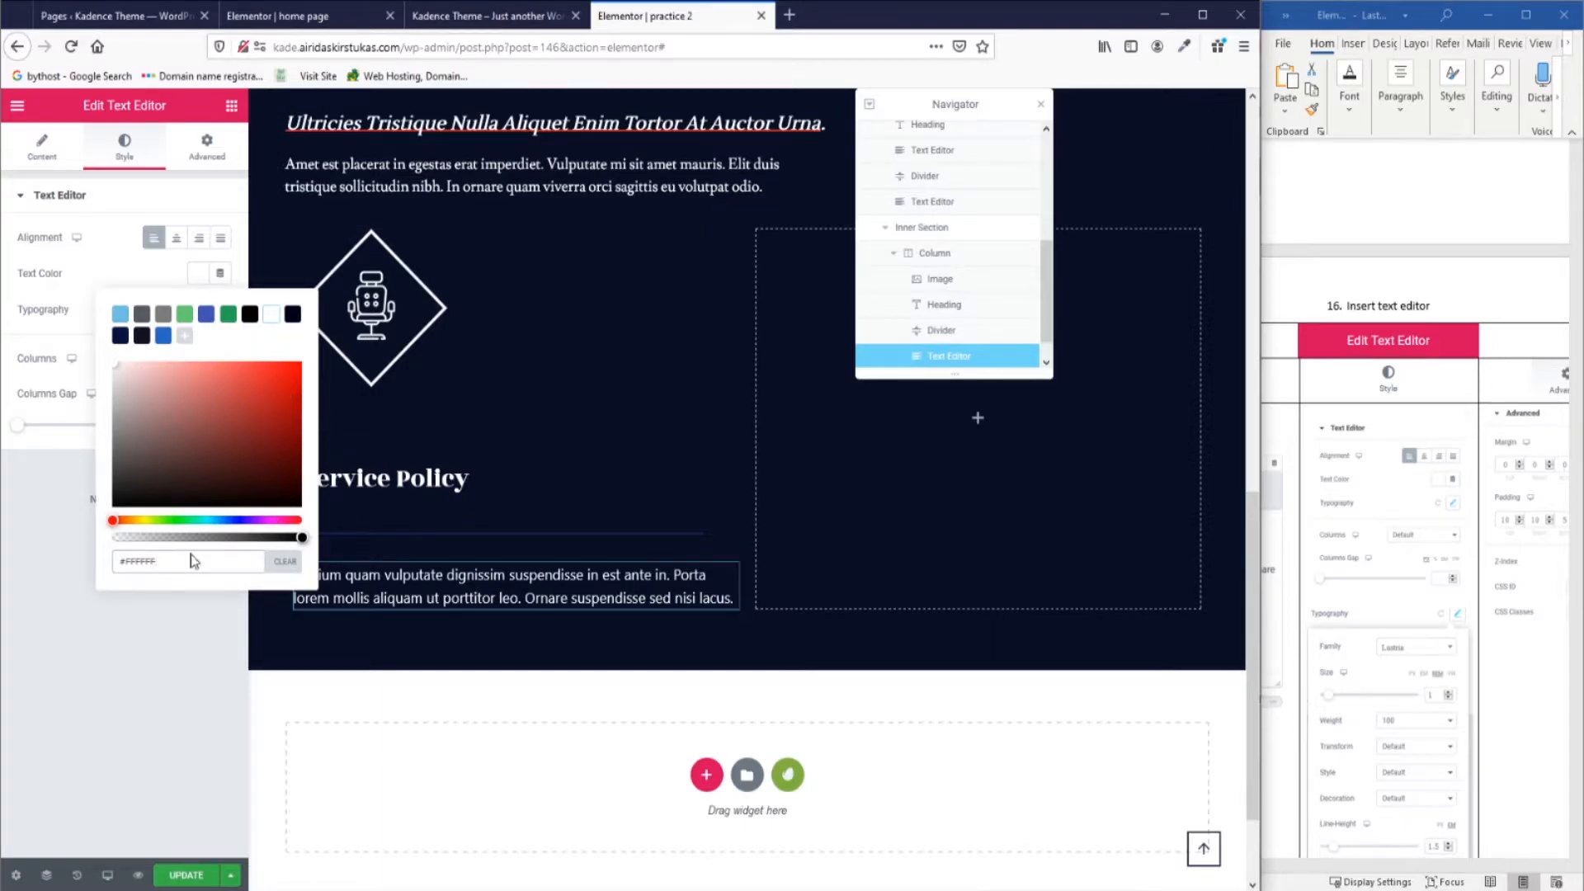
{"action": "left_click", "coordinate": [35, 535]}
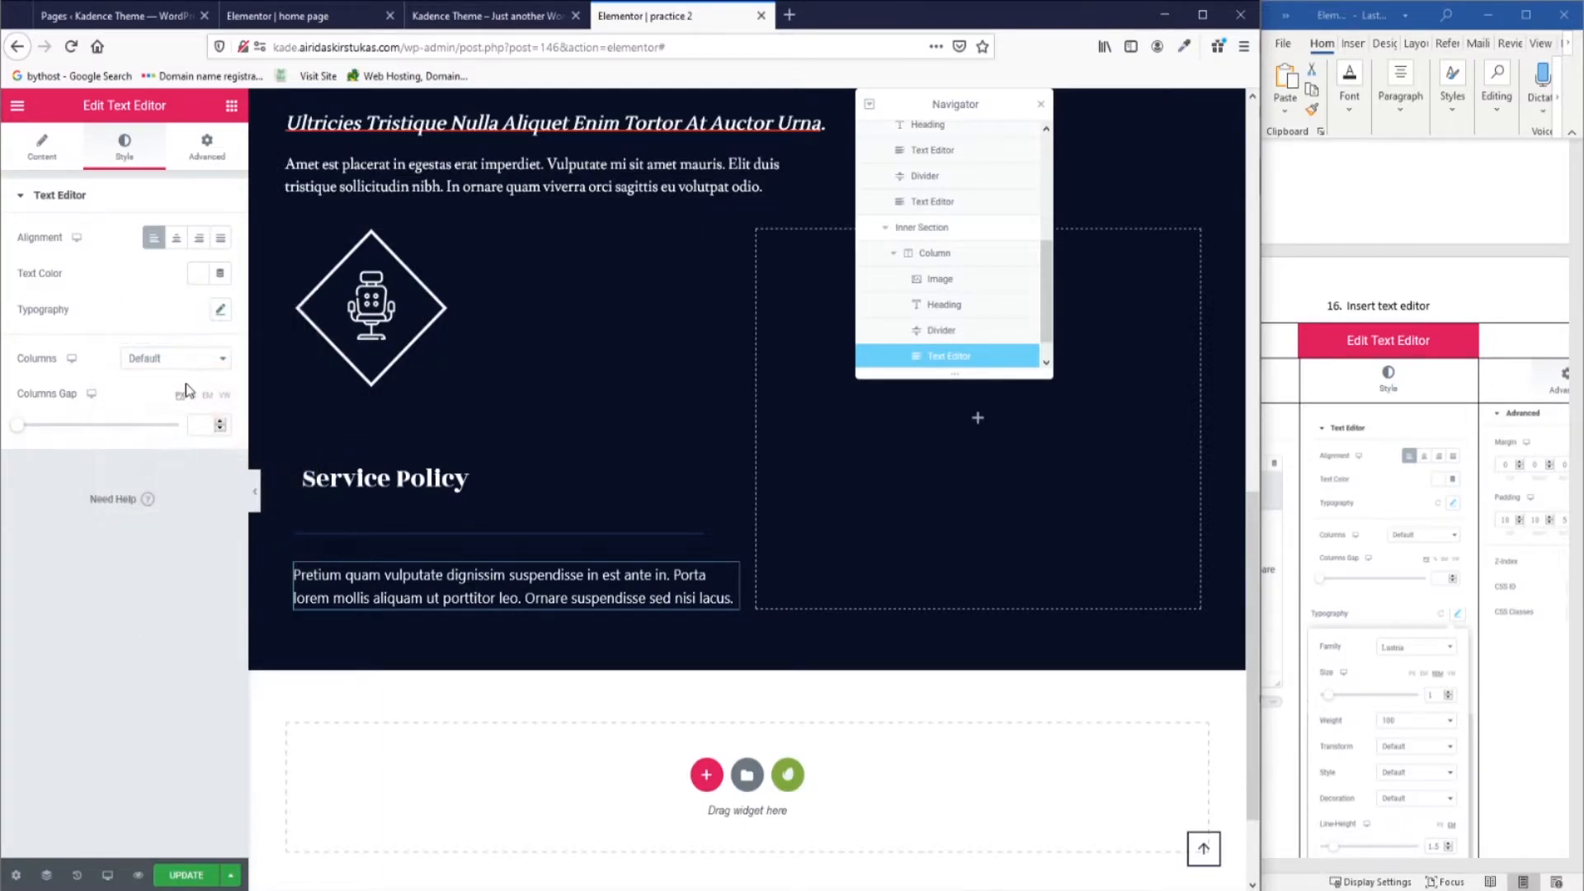
Set the body text typography to Lustria, 1 rem, weight 100, line-height 1.5.
{"action": "left_click", "coordinate": [221, 311]}
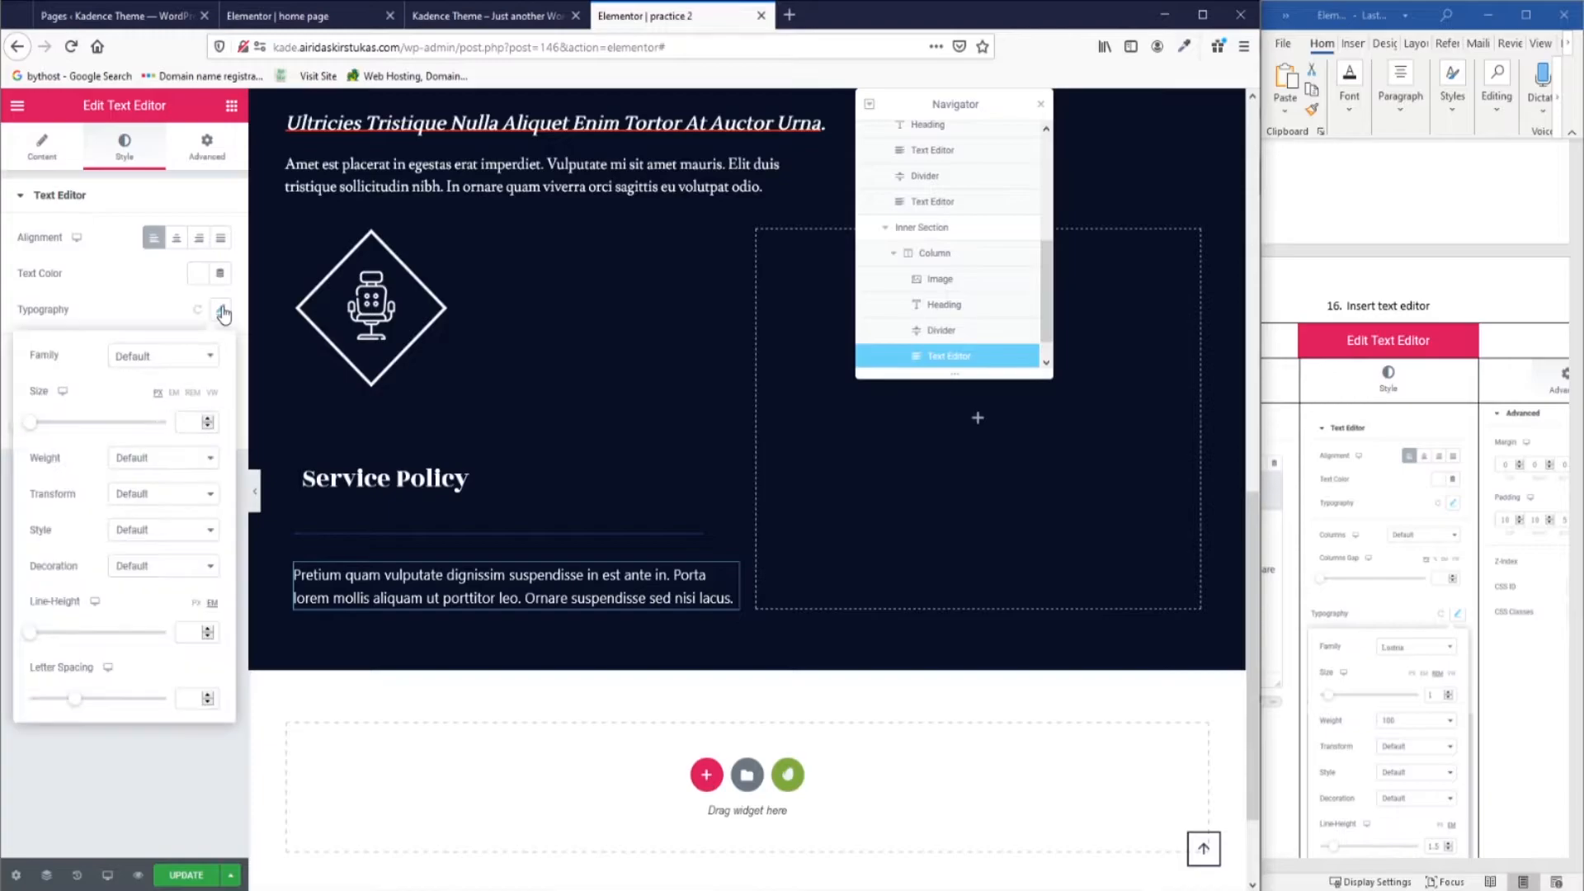
{"action": "left_click", "coordinate": [190, 364]}
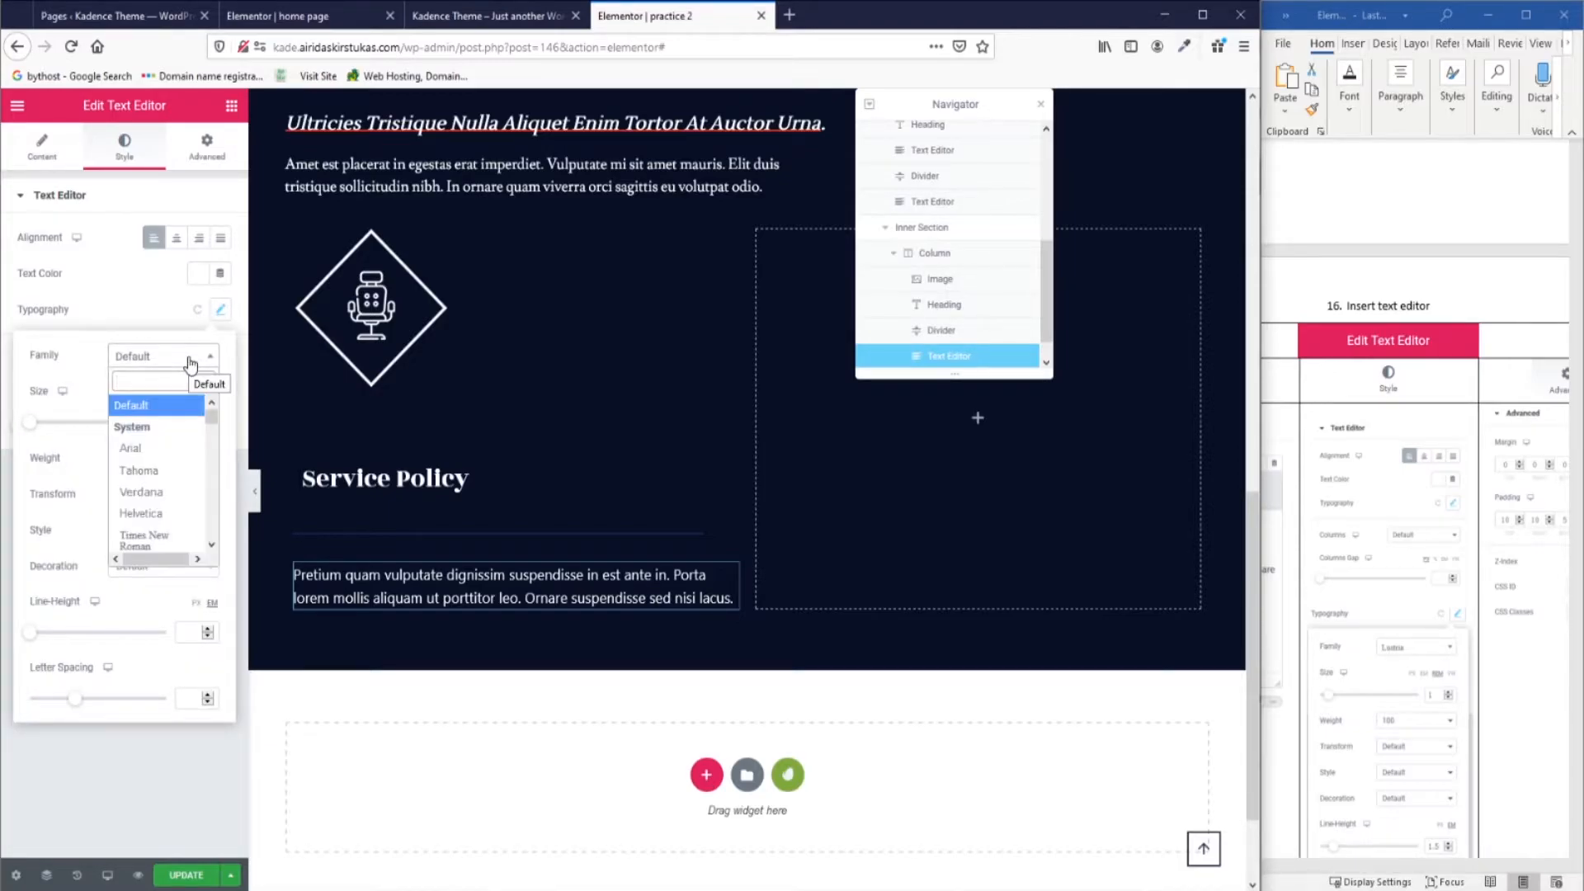
{"action": "type", "text": "Lustr"}
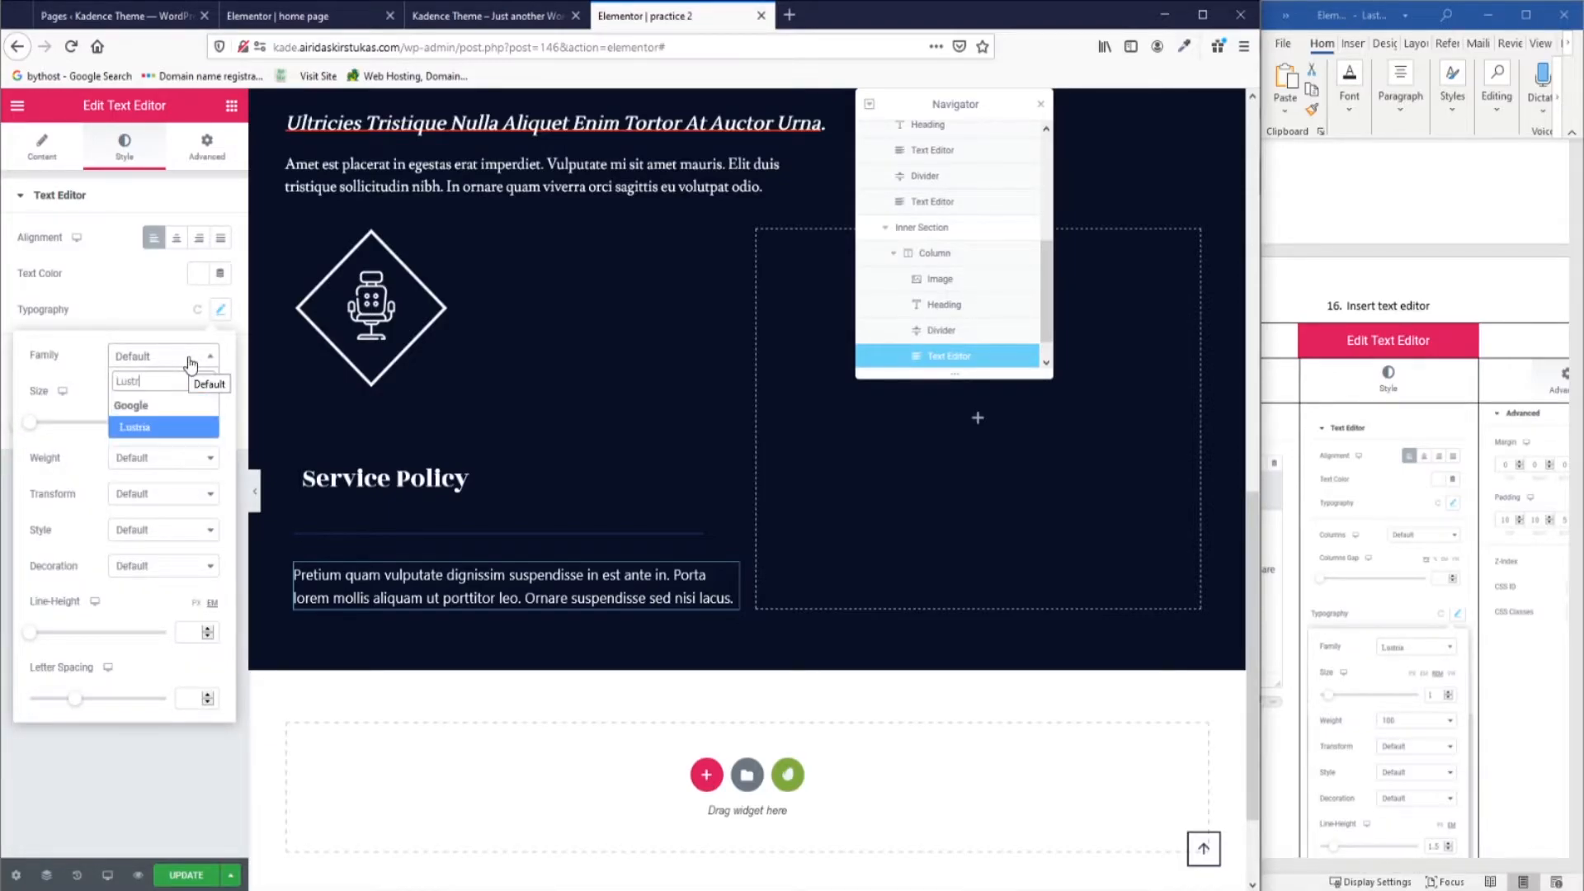
{"action": "left_click", "coordinate": [189, 431]}
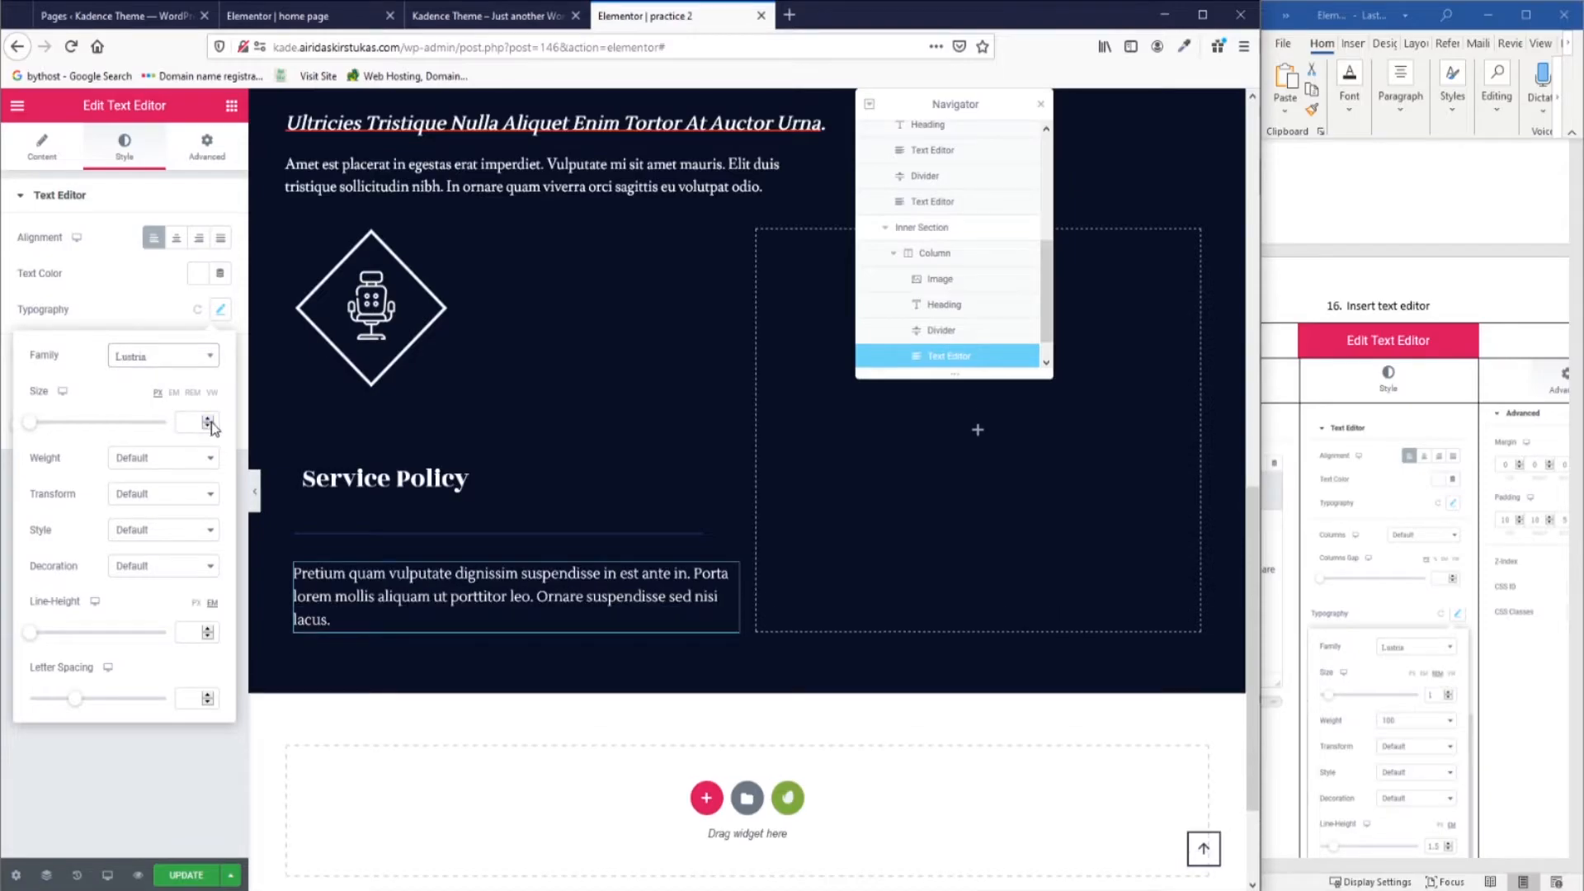
{"action": "left_click", "coordinate": [192, 392]}
{"action": "left_click", "coordinate": [187, 423]}
{"action": "type", "text": "1"}
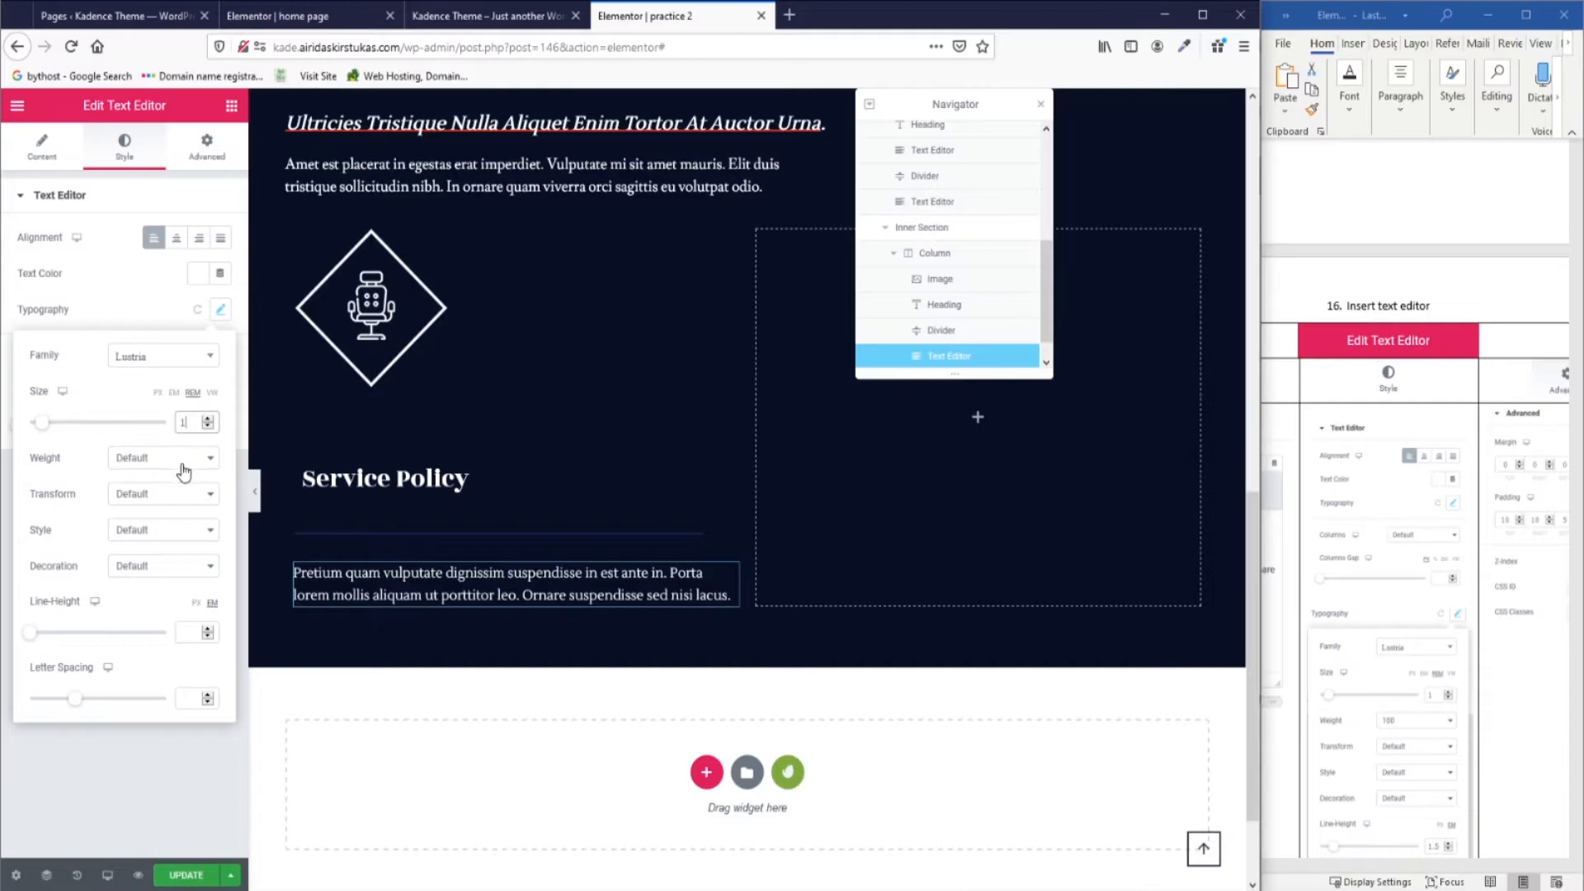
{"action": "left_click", "coordinate": [178, 459]}
{"action": "left_click", "coordinate": [168, 486]}
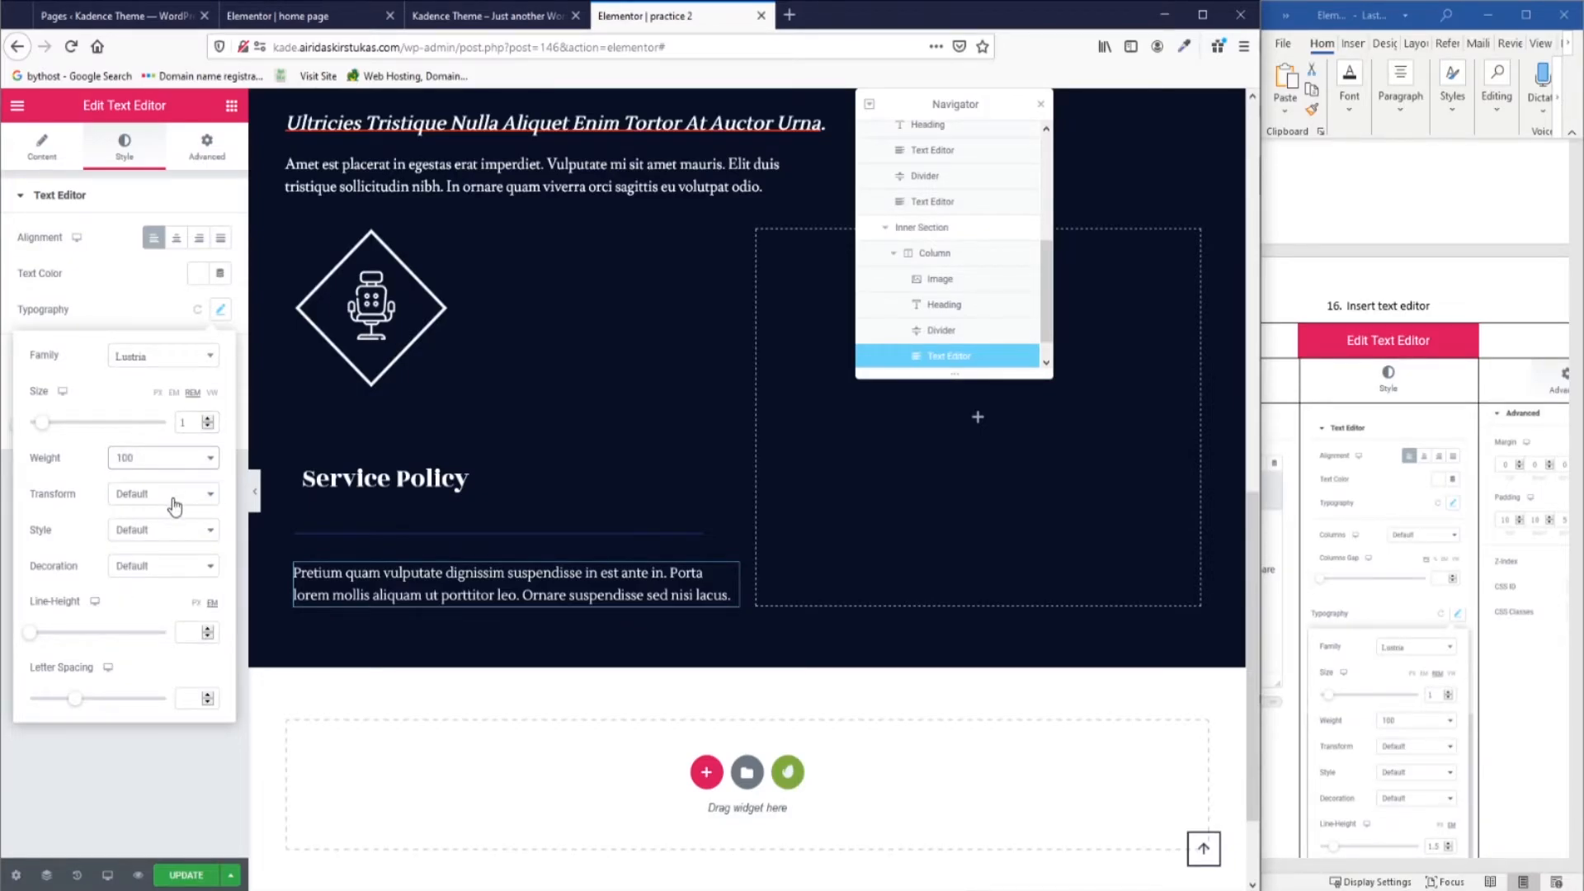
{"action": "left_click", "coordinate": [186, 632]}
{"action": "type", "text": "1.5"}
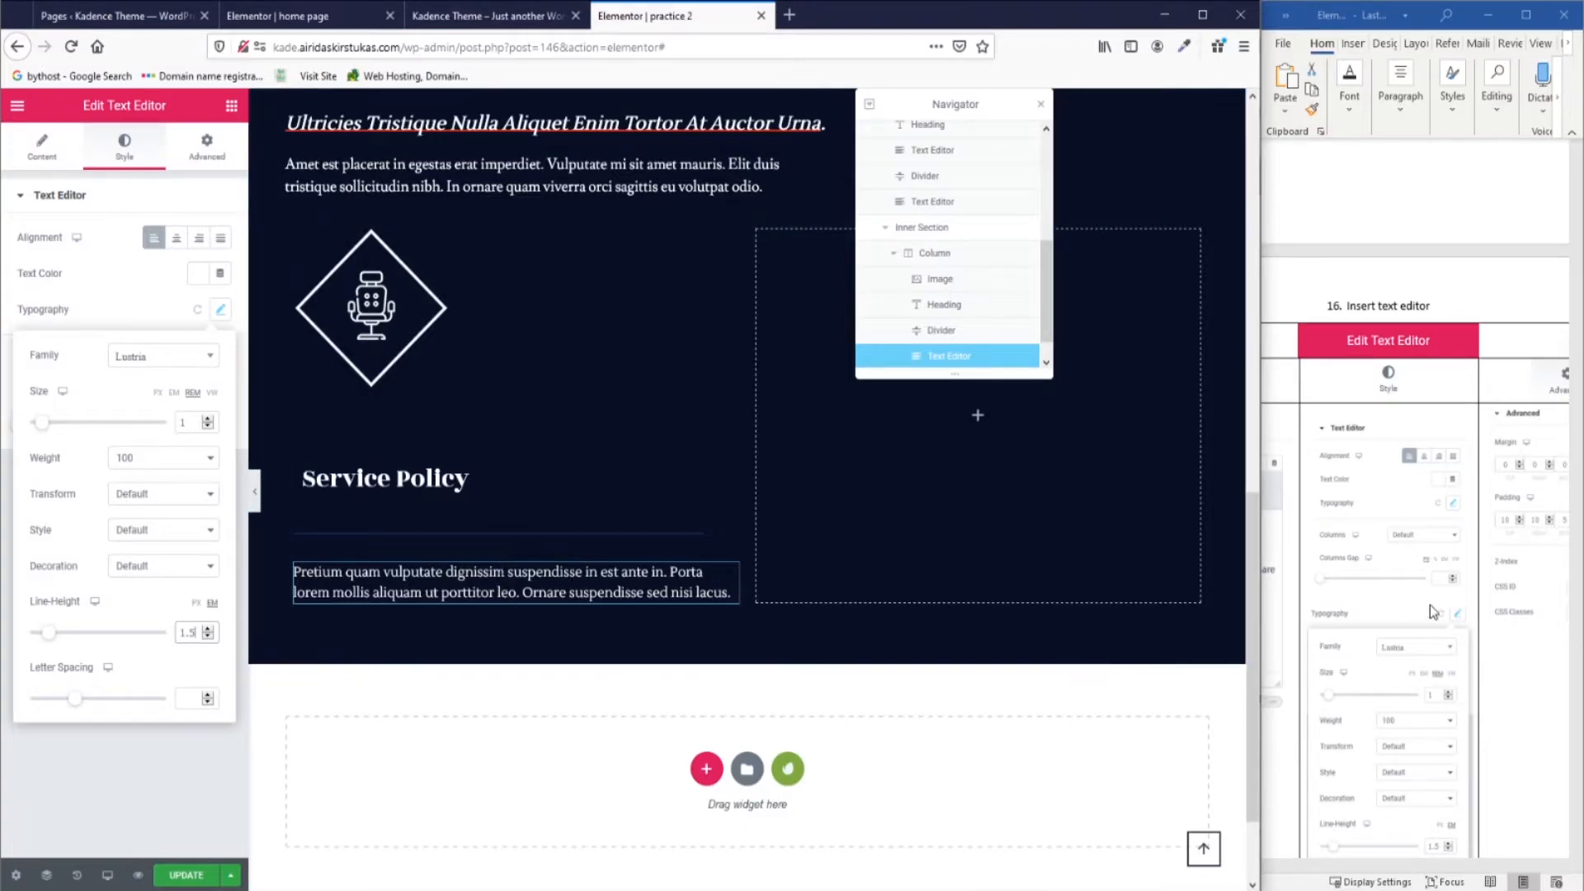
{"action": "scroll", "coordinate": [1443, 742], "scroll_direction": "down", "scroll_amount": 3}
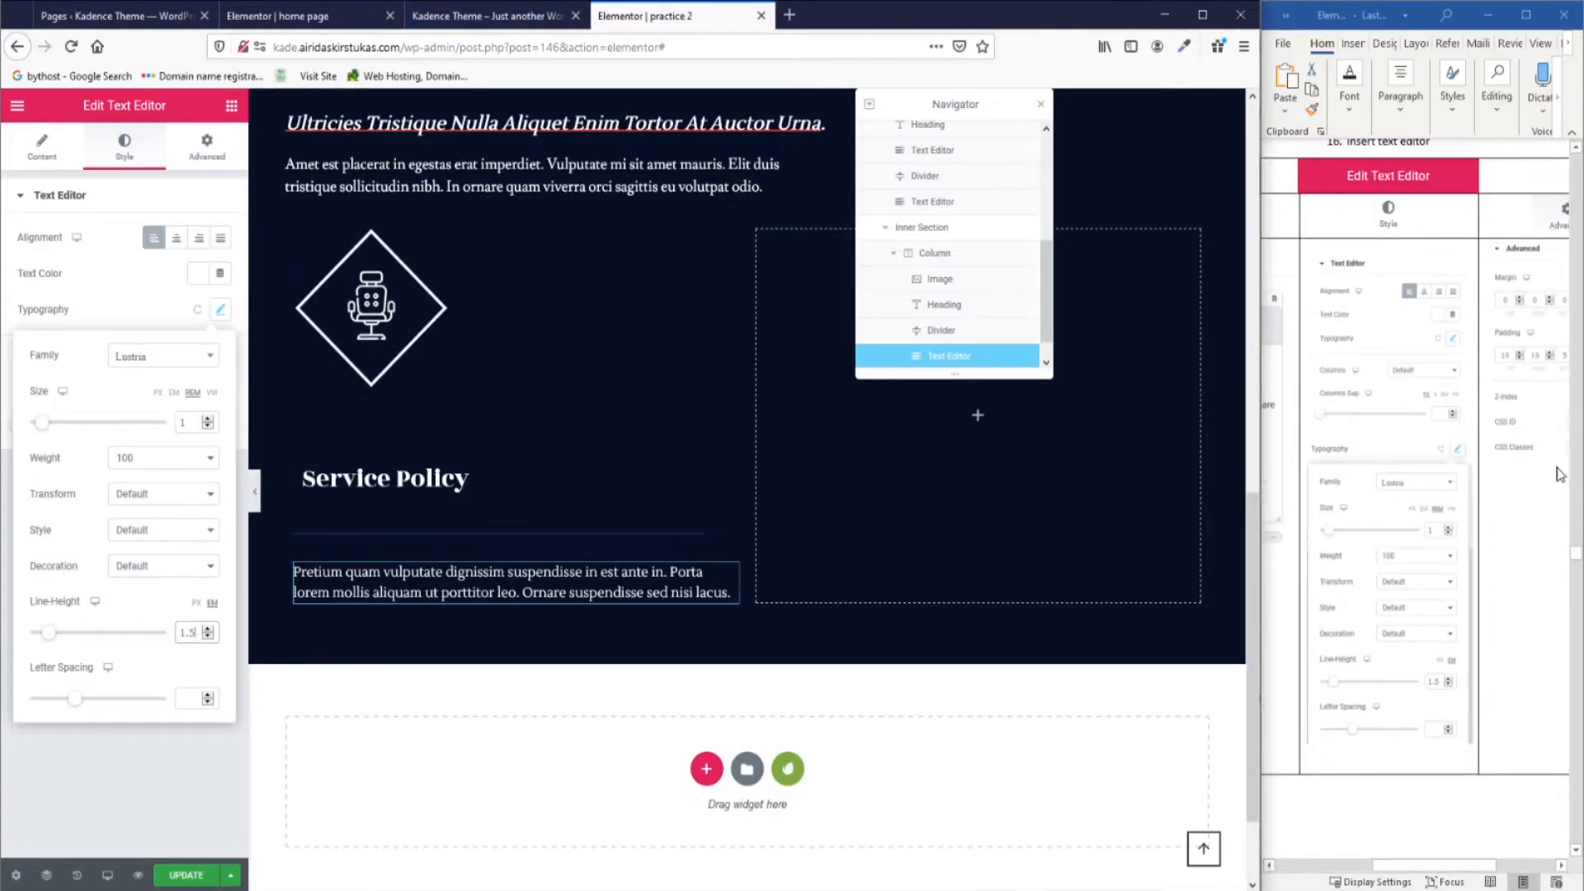
{"action": "left_click_drag", "start_coordinate": [1433, 871], "coordinate": [1486, 870]}
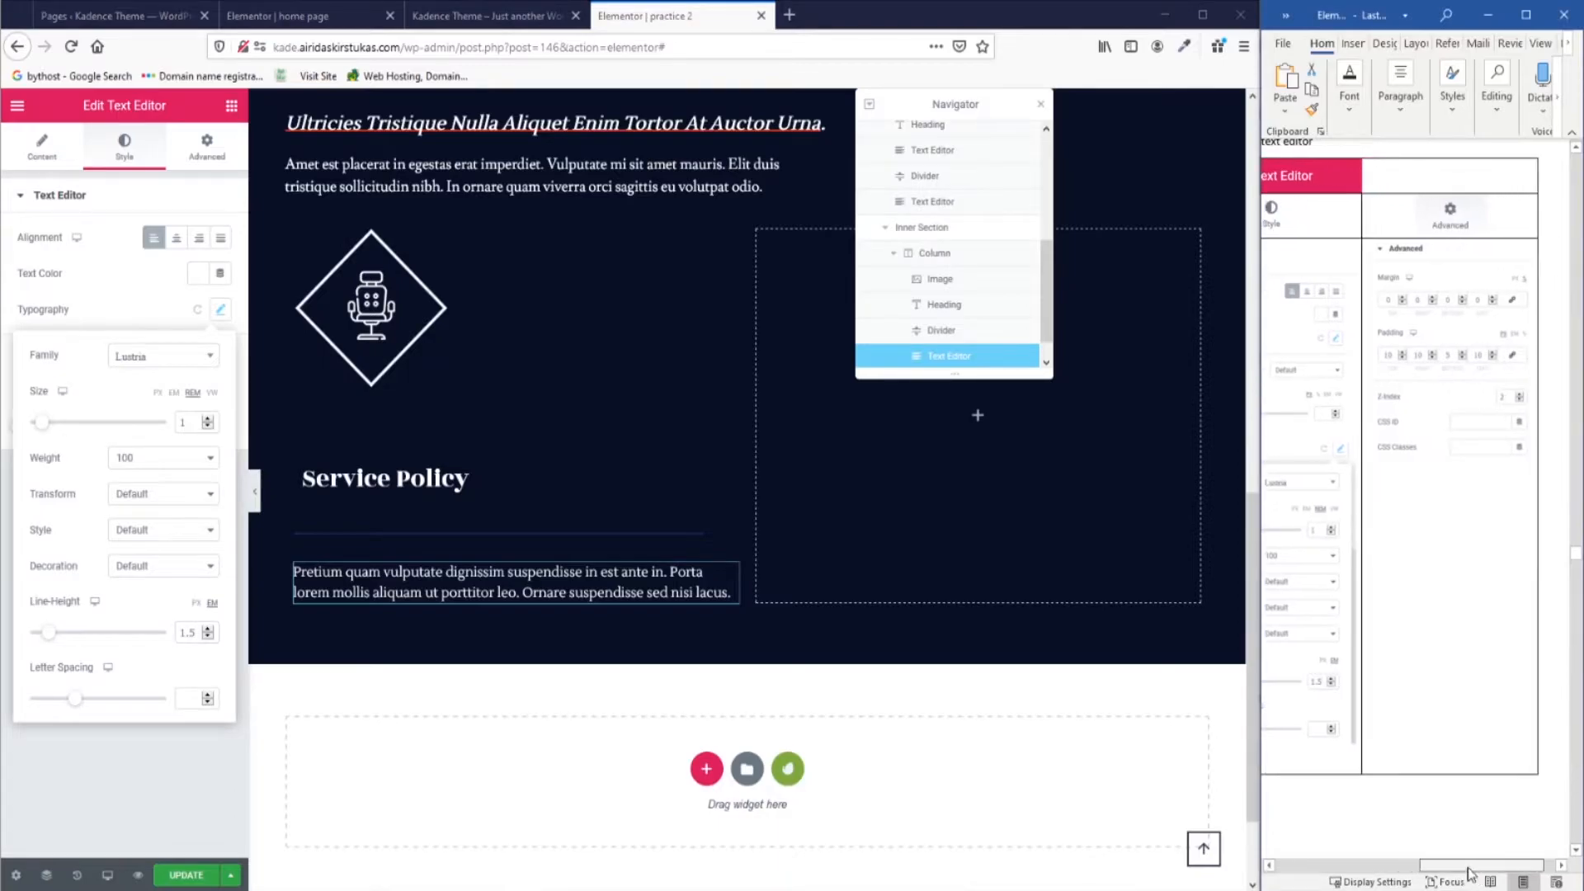
Give the Pretium quam paragraph padding 10/10/5/10 (top, right, bottom, left) and z-index 2.
{"action": "left_click", "coordinate": [192, 156]}
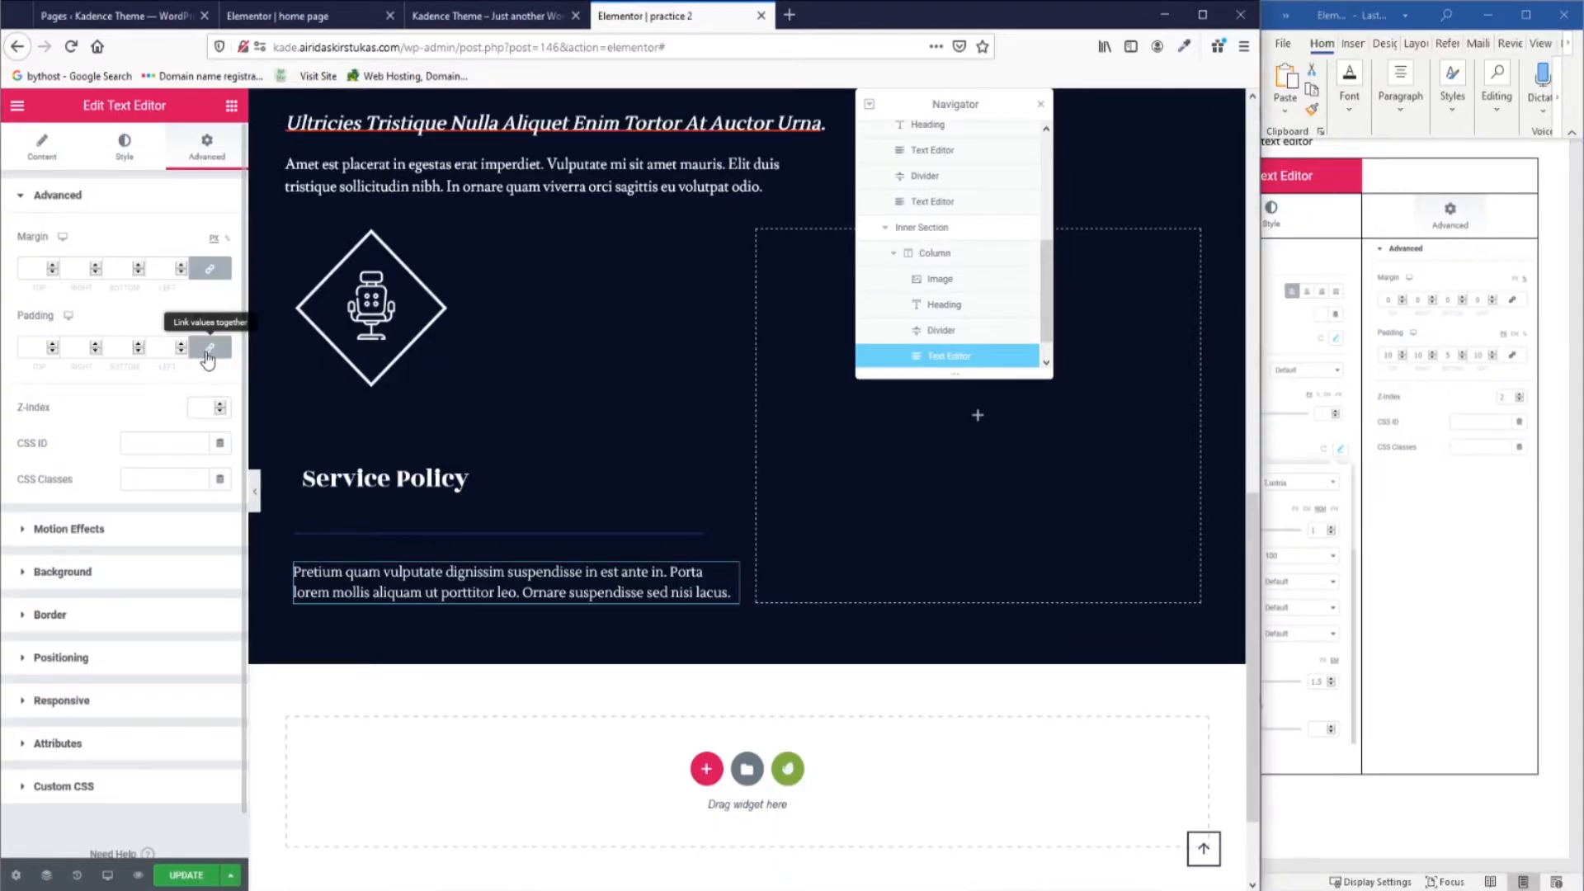
{"action": "left_click", "coordinate": [208, 355]}
{"action": "left_click_drag", "start_coordinate": [45, 355], "coordinate": [9, 358]}
{"action": "type", "text": "10"}
{"action": "left_click", "coordinate": [78, 348]}
{"action": "type", "text": "10"}
{"action": "key", "text": "Tab"}
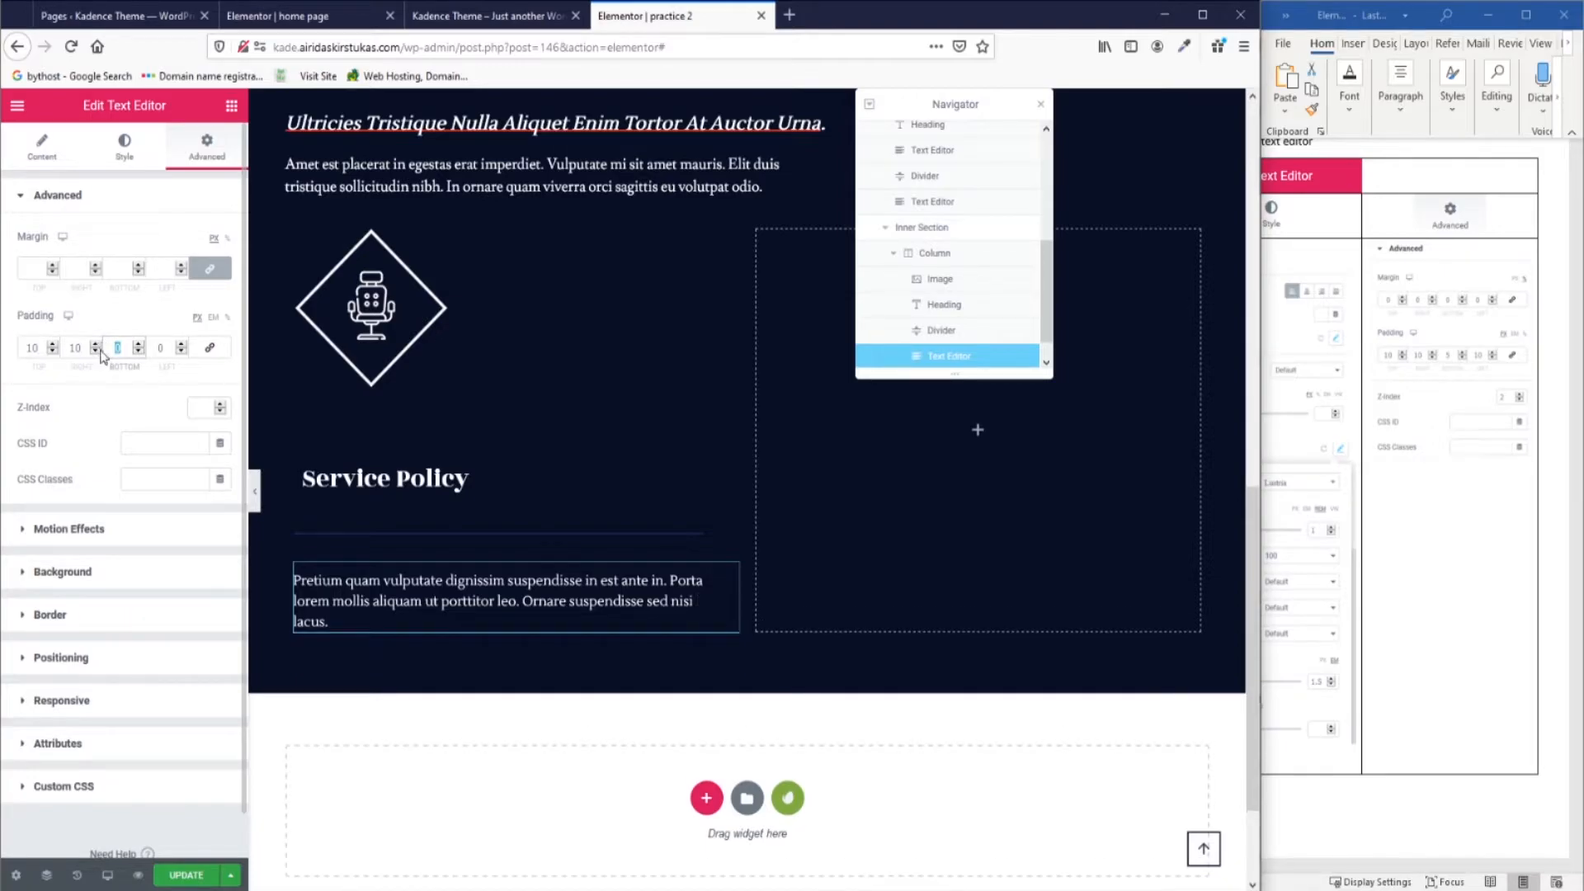
{"action": "type", "text": "5"}
{"action": "key", "text": "Tab"}
{"action": "type", "text": "10"}
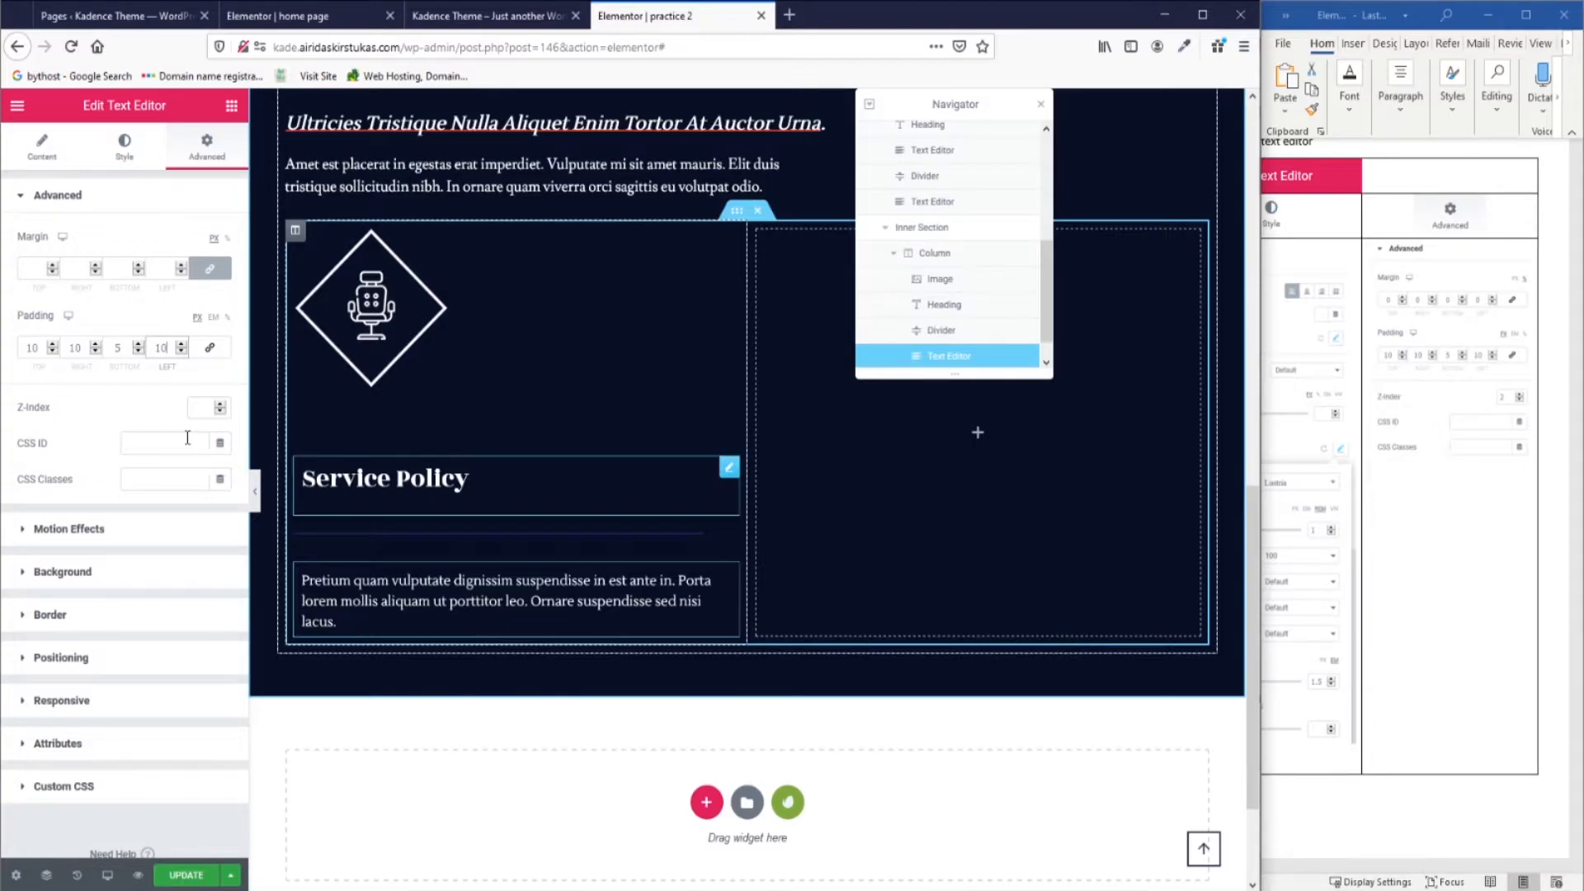
{"action": "left_click", "coordinate": [206, 407]}
{"action": "type", "text": "2"}
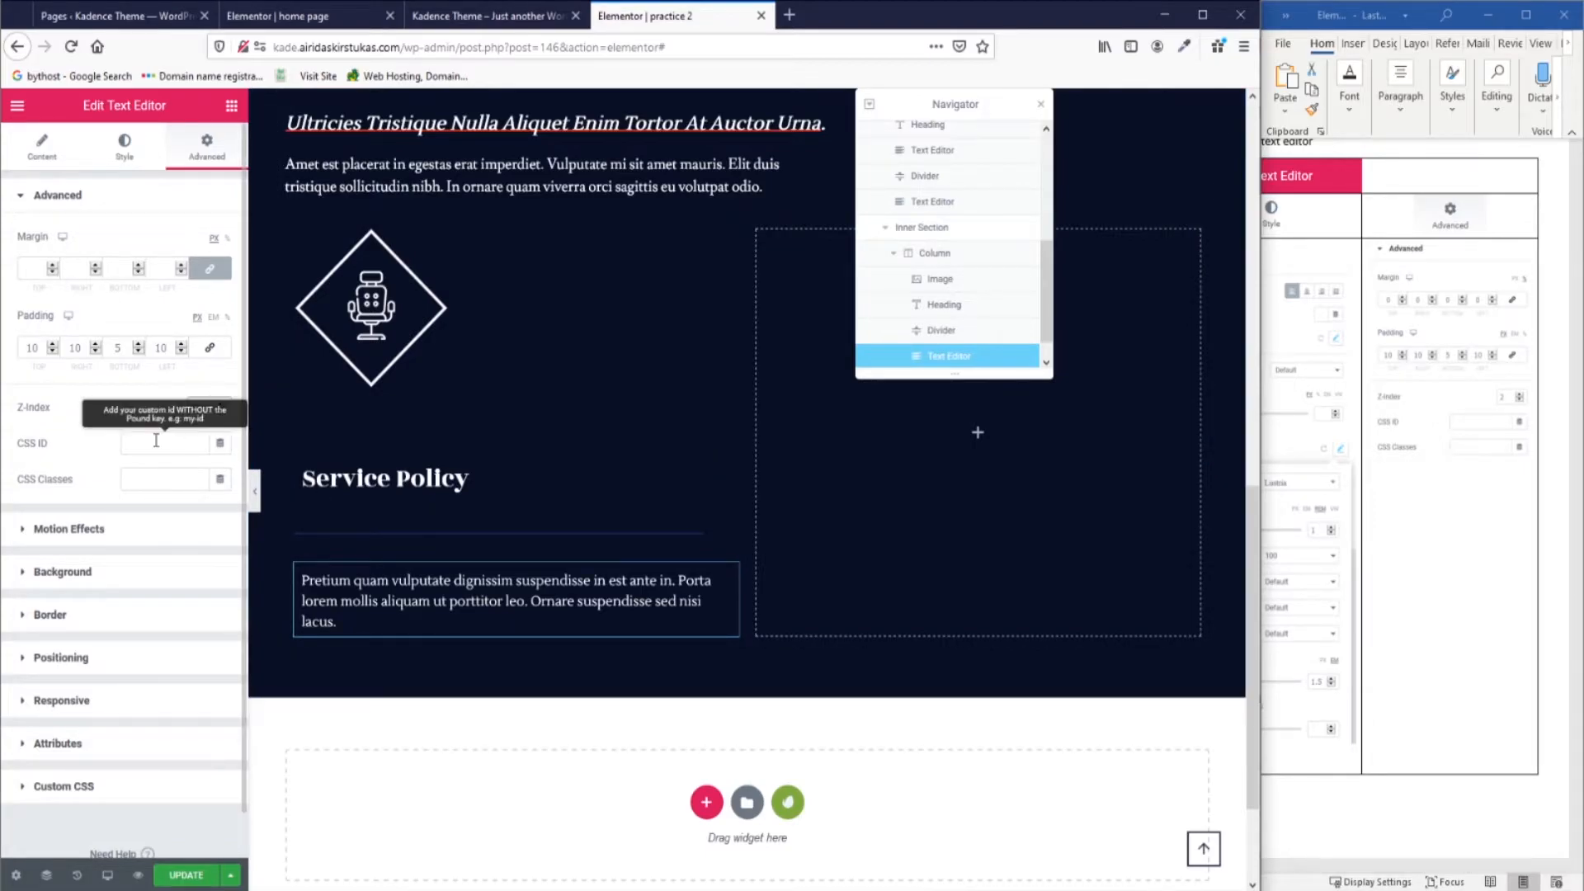
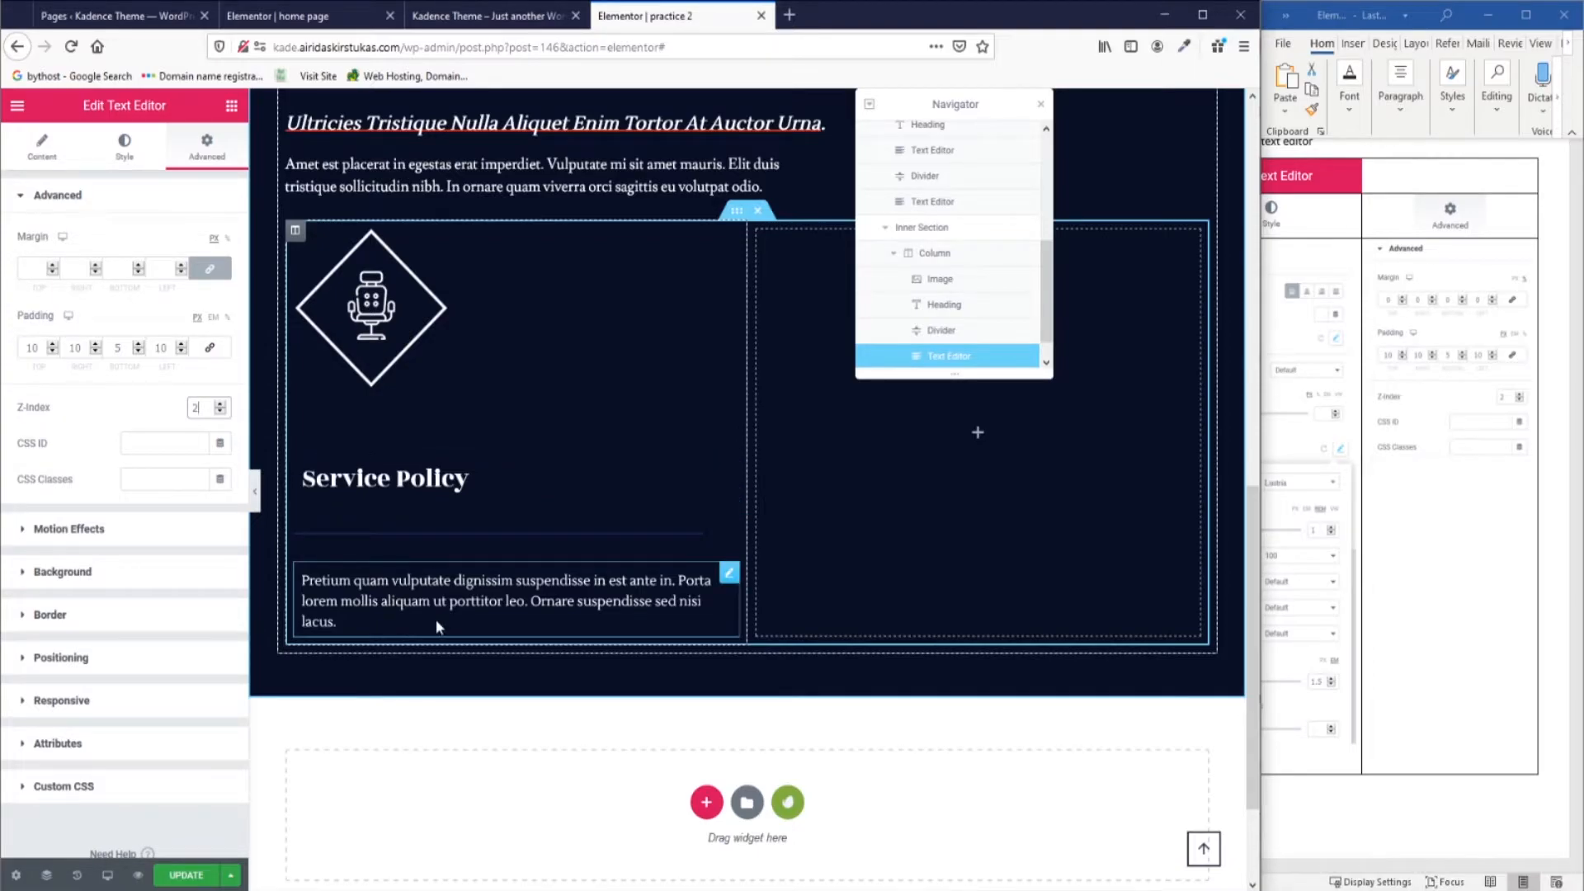
Check the finished home page, then return to the practice 2 tab with the widget list showing.
{"action": "scroll", "coordinate": [1400, 640], "scroll_direction": "down", "scroll_amount": 10}
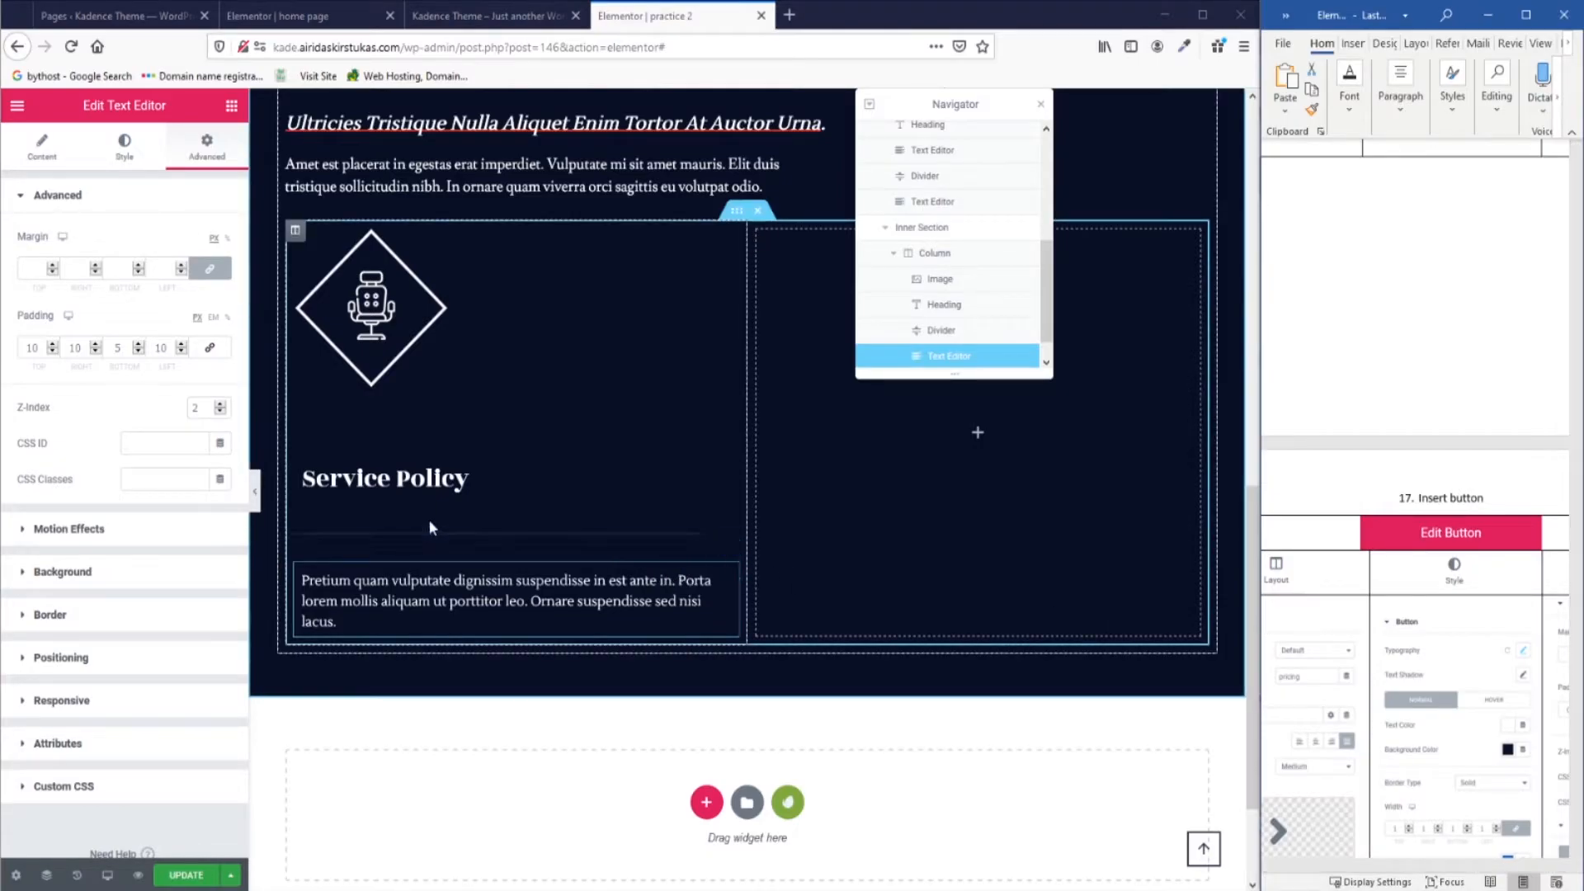
{"action": "left_click", "coordinate": [356, 6]}
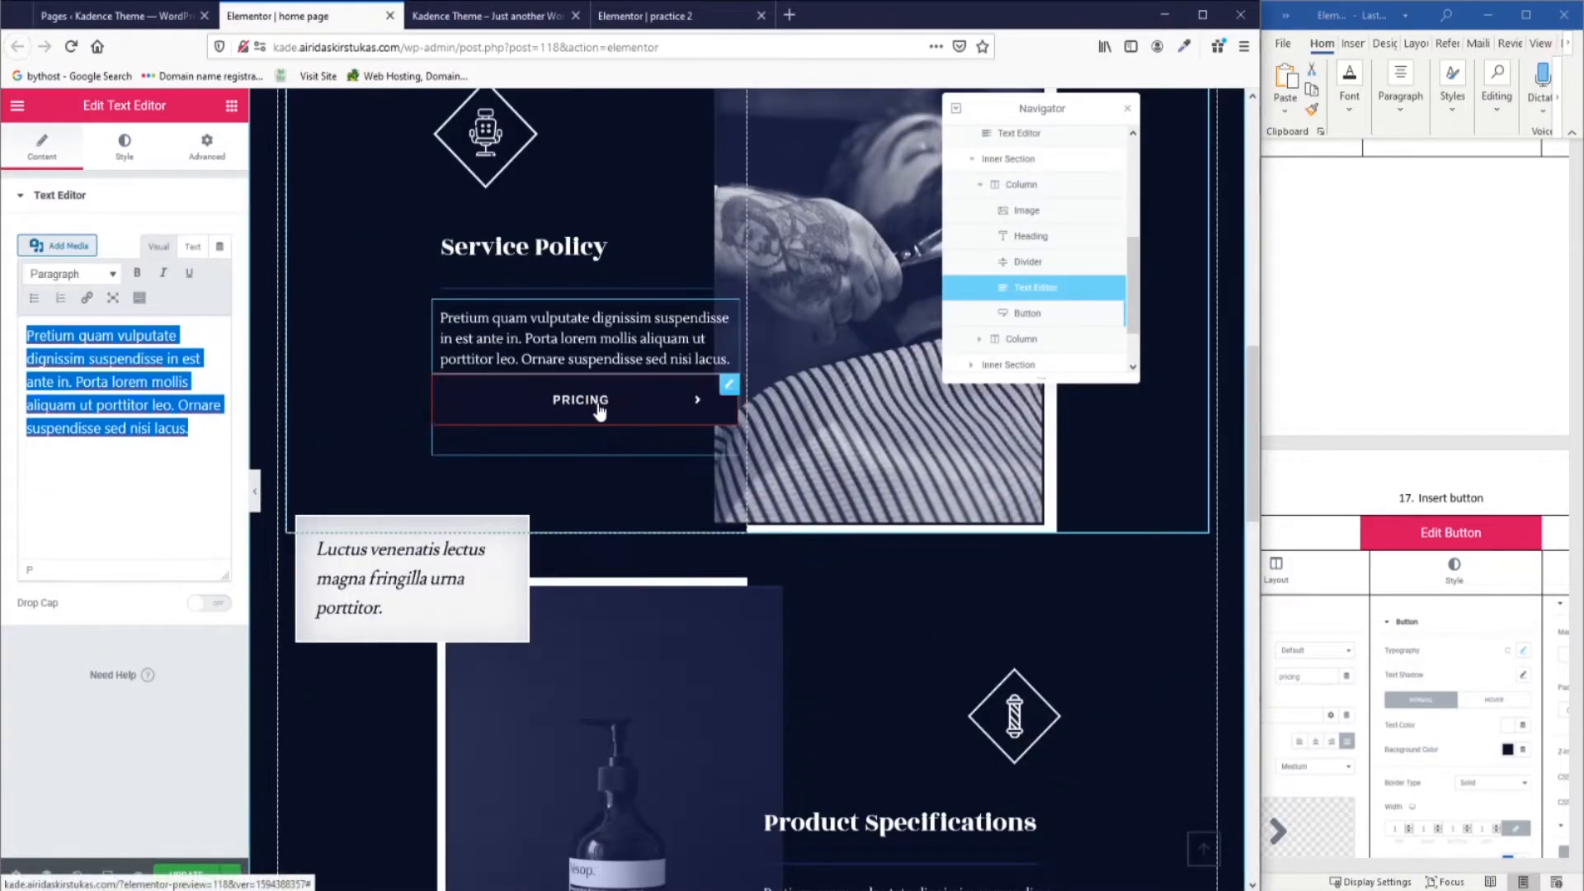
{"action": "left_click", "coordinate": [646, 6]}
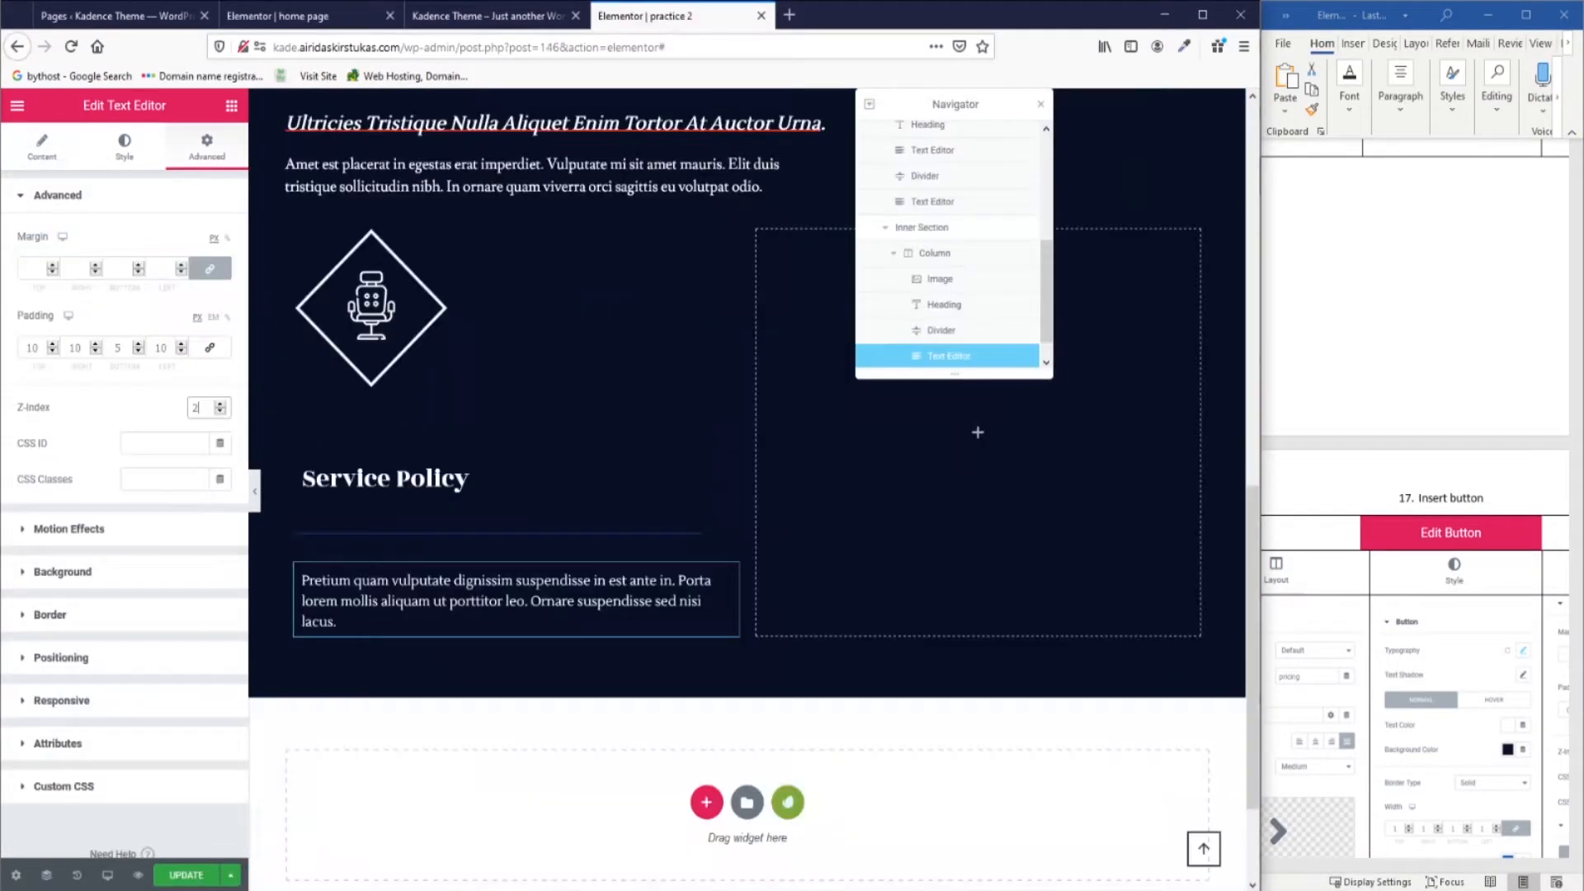
{"action": "left_click", "coordinate": [232, 106]}
Add a Button widget below the Service Policy text reading 'pricing' with an angle-right icon.
{"action": "left_click_drag", "start_coordinate": [183, 433], "coordinate": [462, 640]}
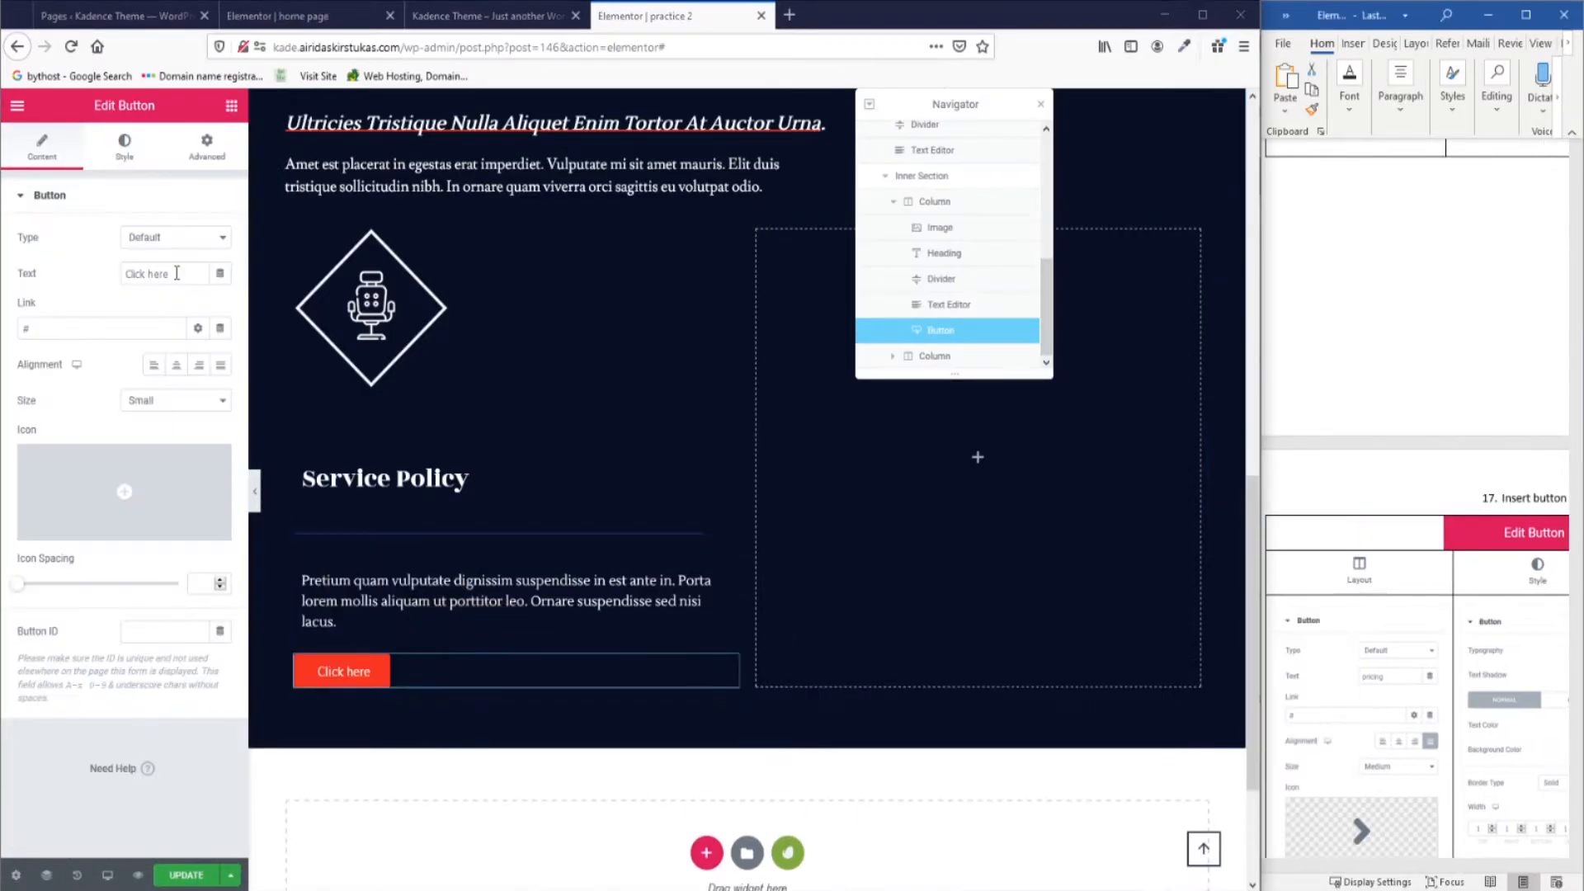
{"action": "type", "text": "pricing"}
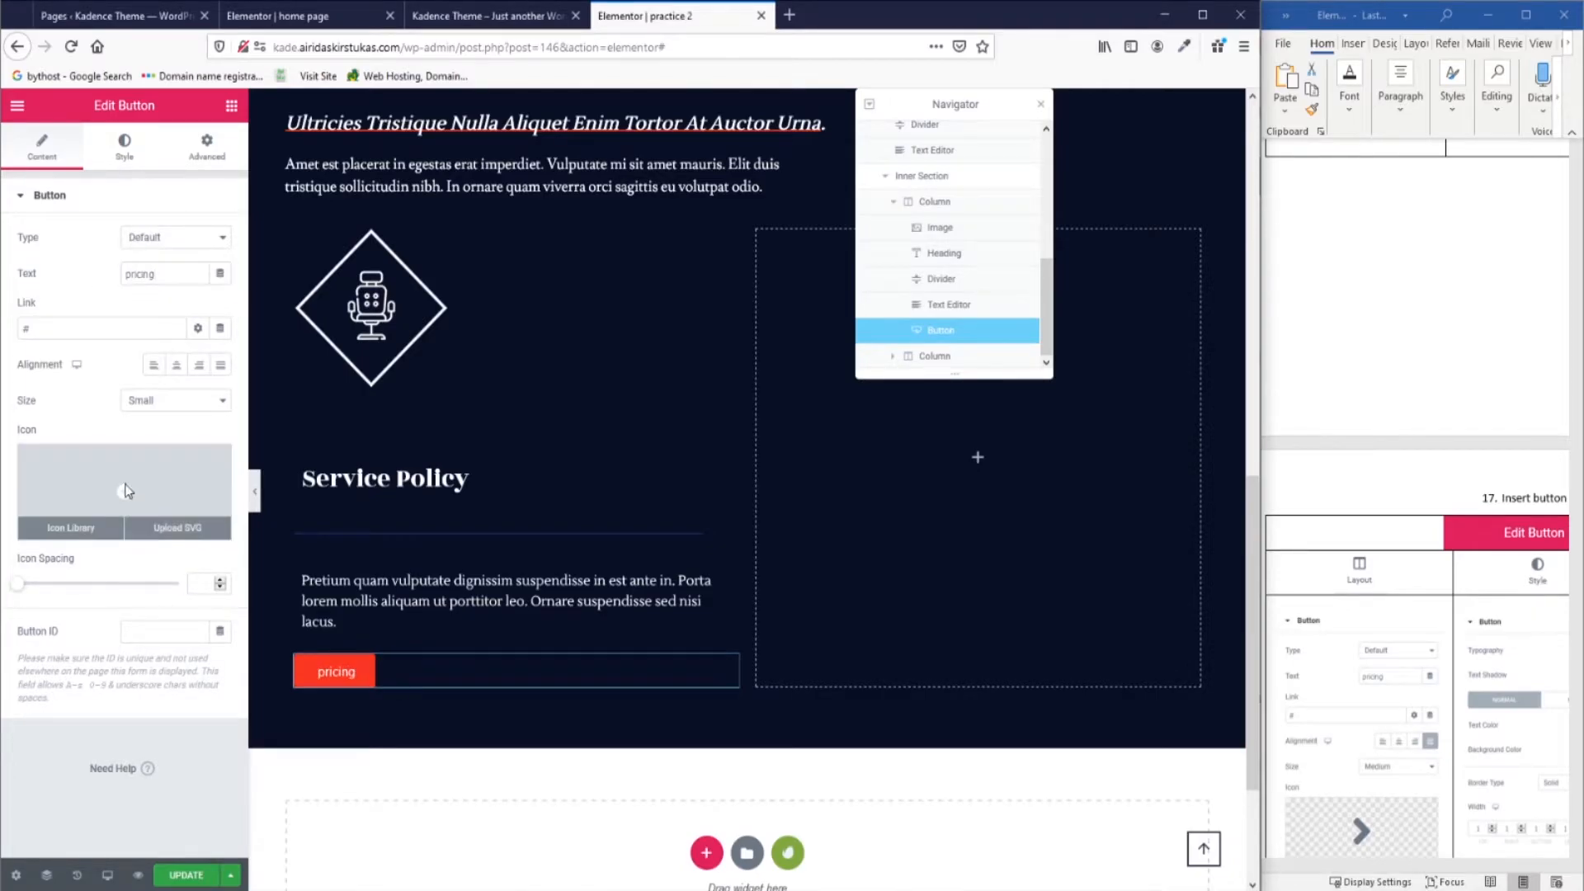
{"action": "left_click", "coordinate": [125, 491]}
{"action": "type", "text": "angl"}
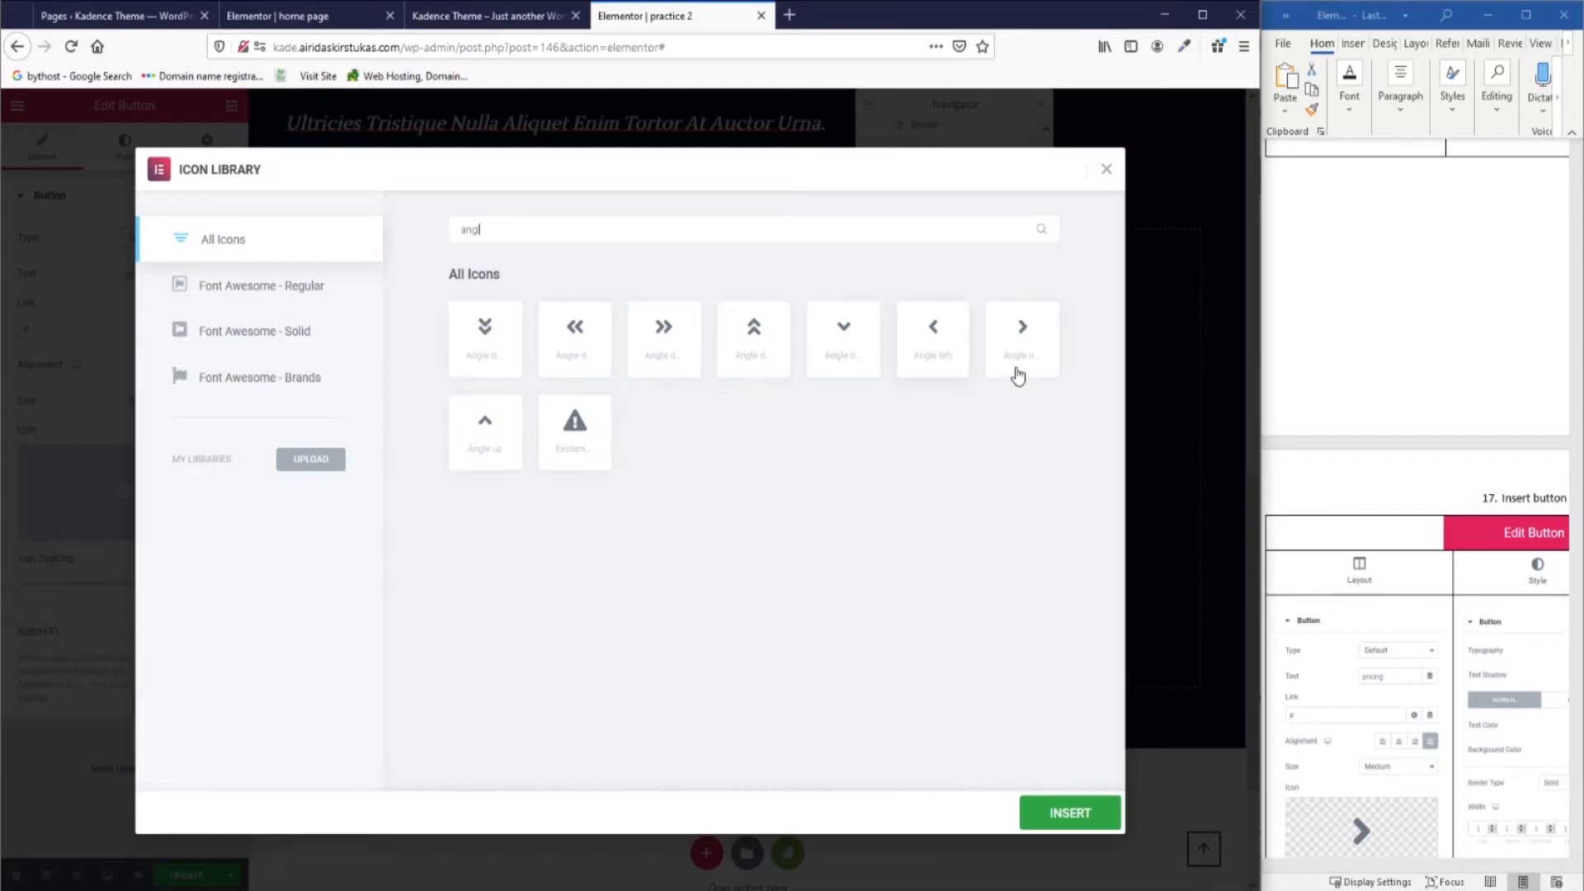
{"action": "left_click", "coordinate": [1021, 351]}
{"action": "left_click", "coordinate": [1068, 817]}
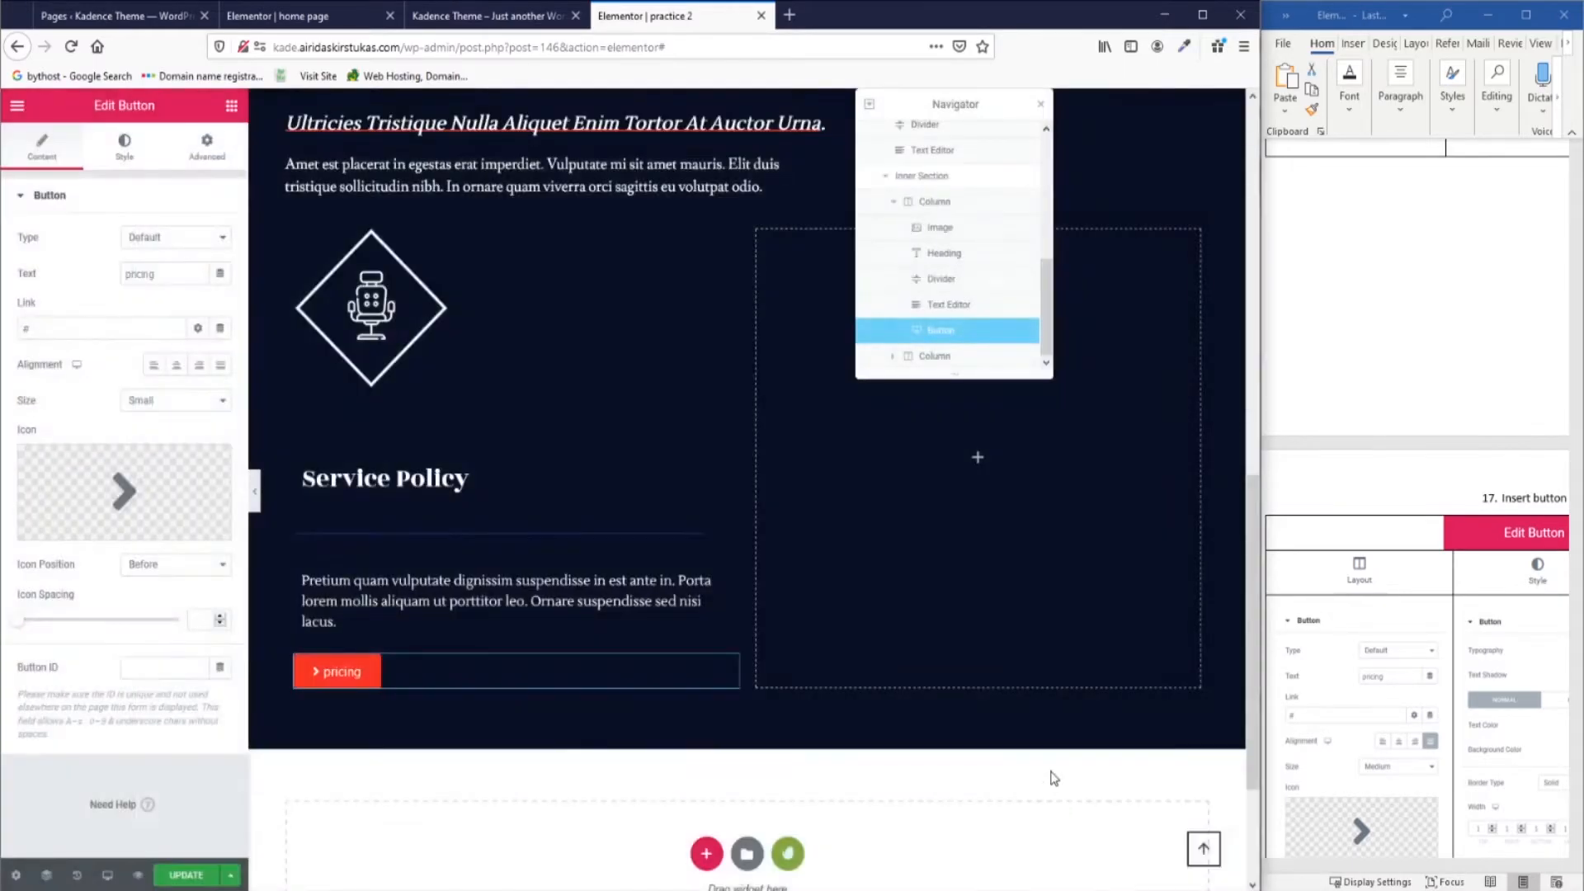
Make the button Medium size and Justified, with the icon positioned After the text.
{"action": "left_click", "coordinate": [168, 401]}
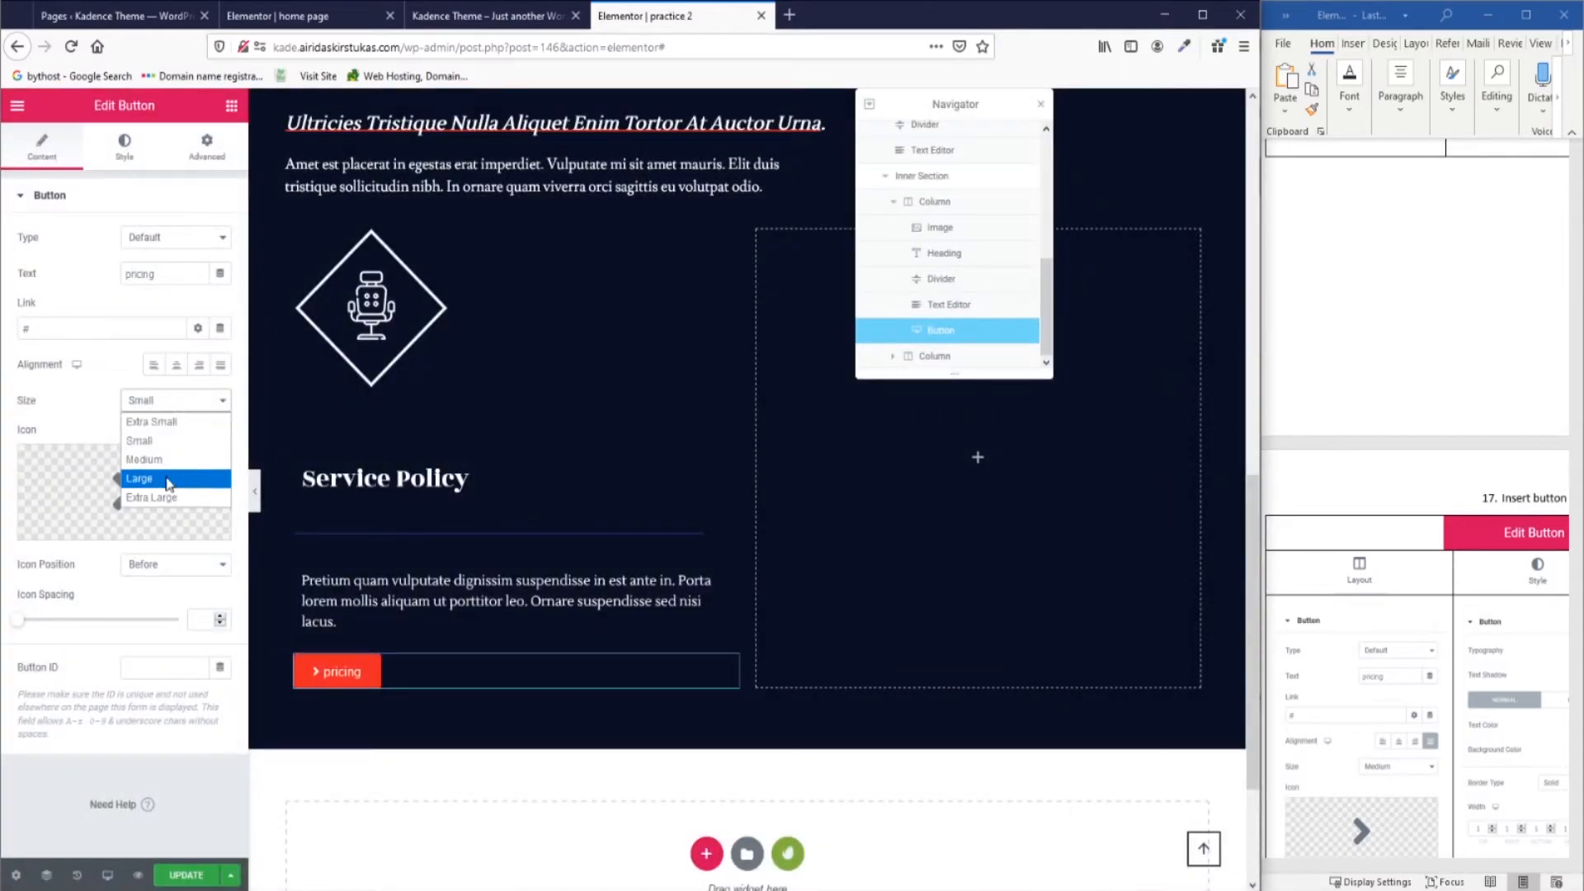
{"action": "left_click", "coordinate": [168, 471]}
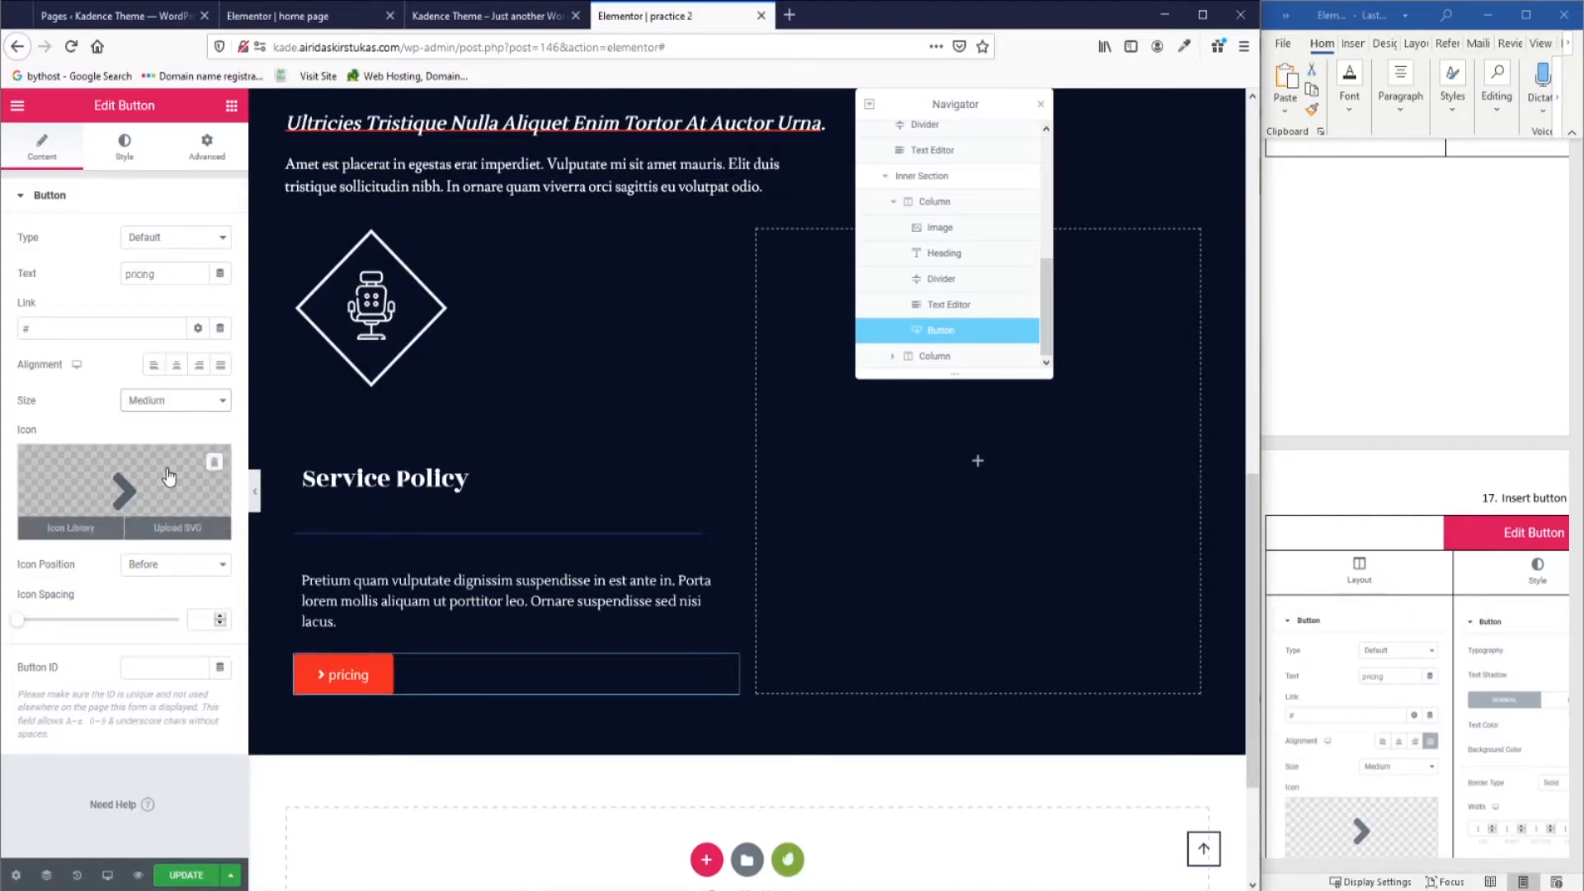
{"action": "left_click", "coordinate": [220, 364]}
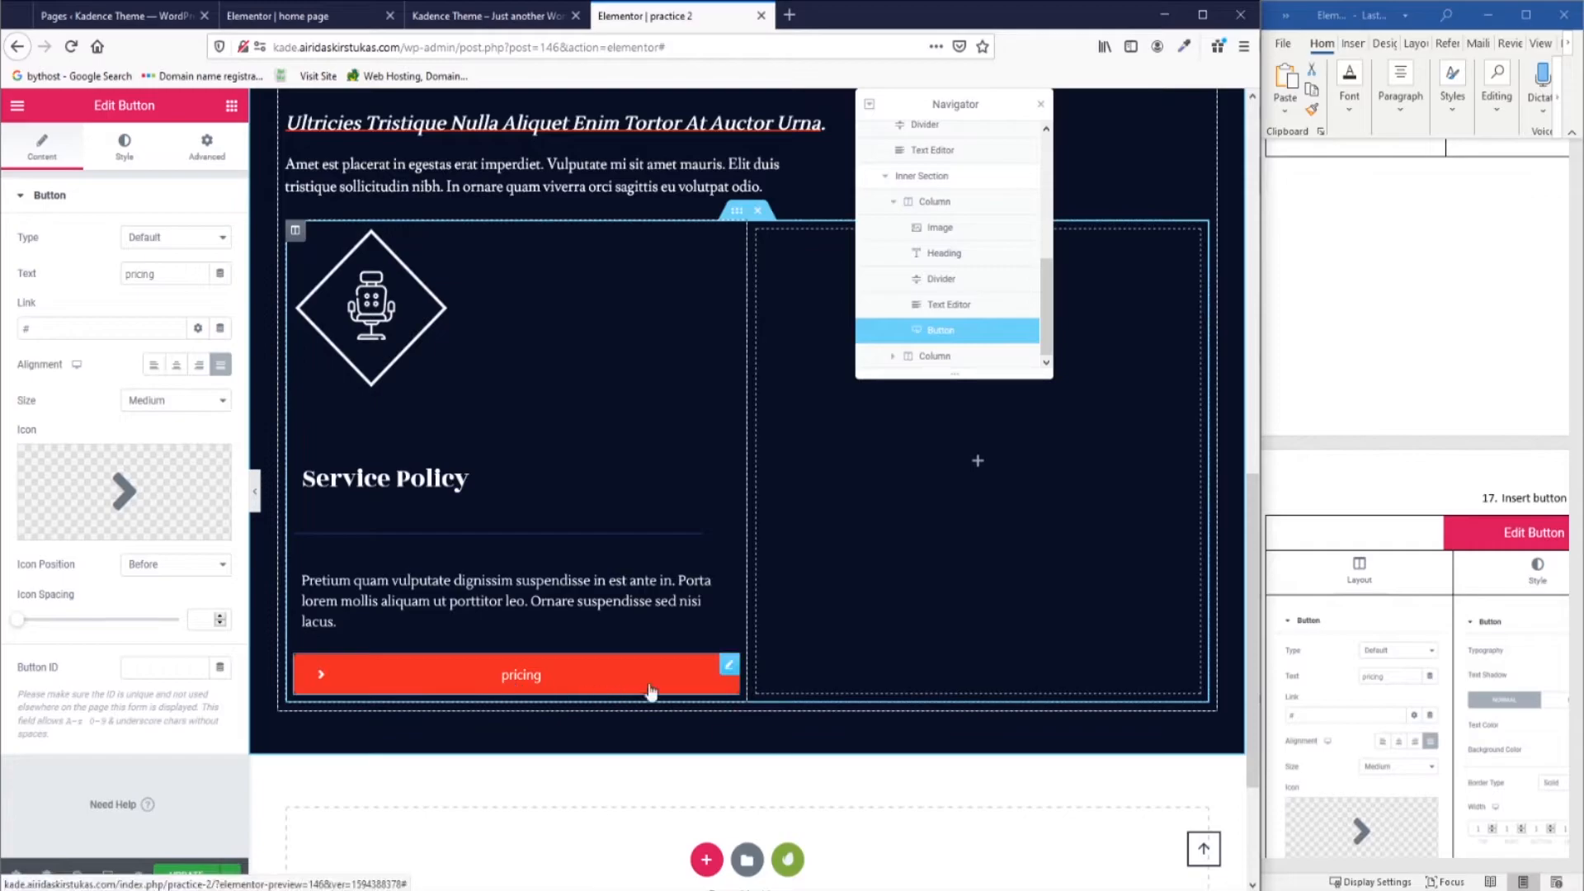
{"action": "left_click", "coordinate": [175, 564]}
{"action": "left_click", "coordinate": [142, 604]}
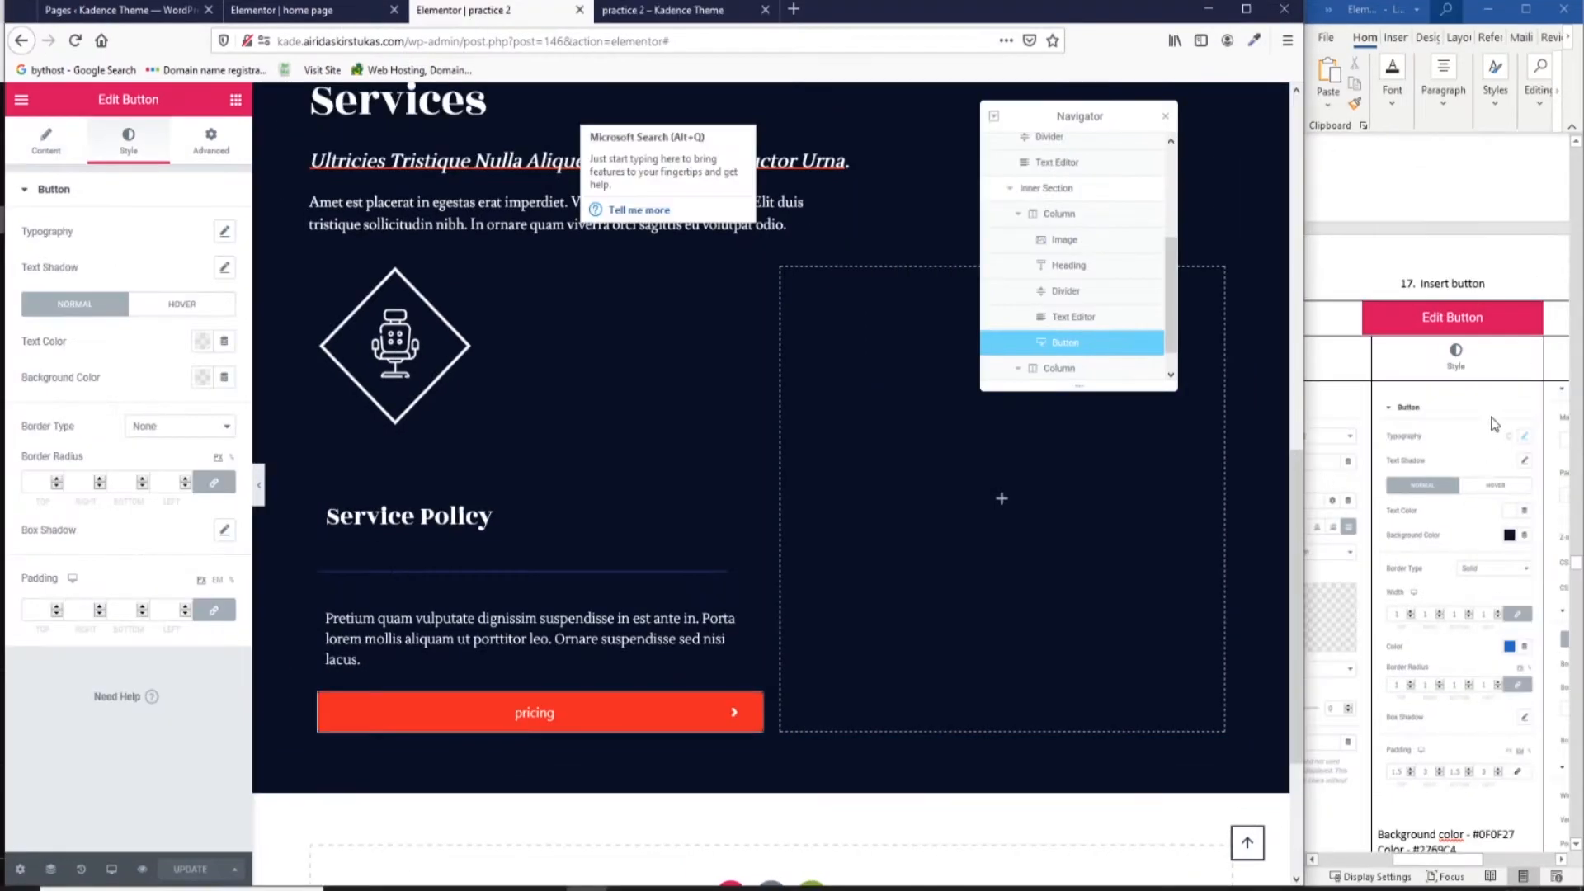
Set the button typography font to Ramabhadra at 0.9 rem.
{"action": "left_click", "coordinate": [225, 232]}
{"action": "scroll", "coordinate": [1454, 637], "scroll_direction": "down", "scroll_amount": 3}
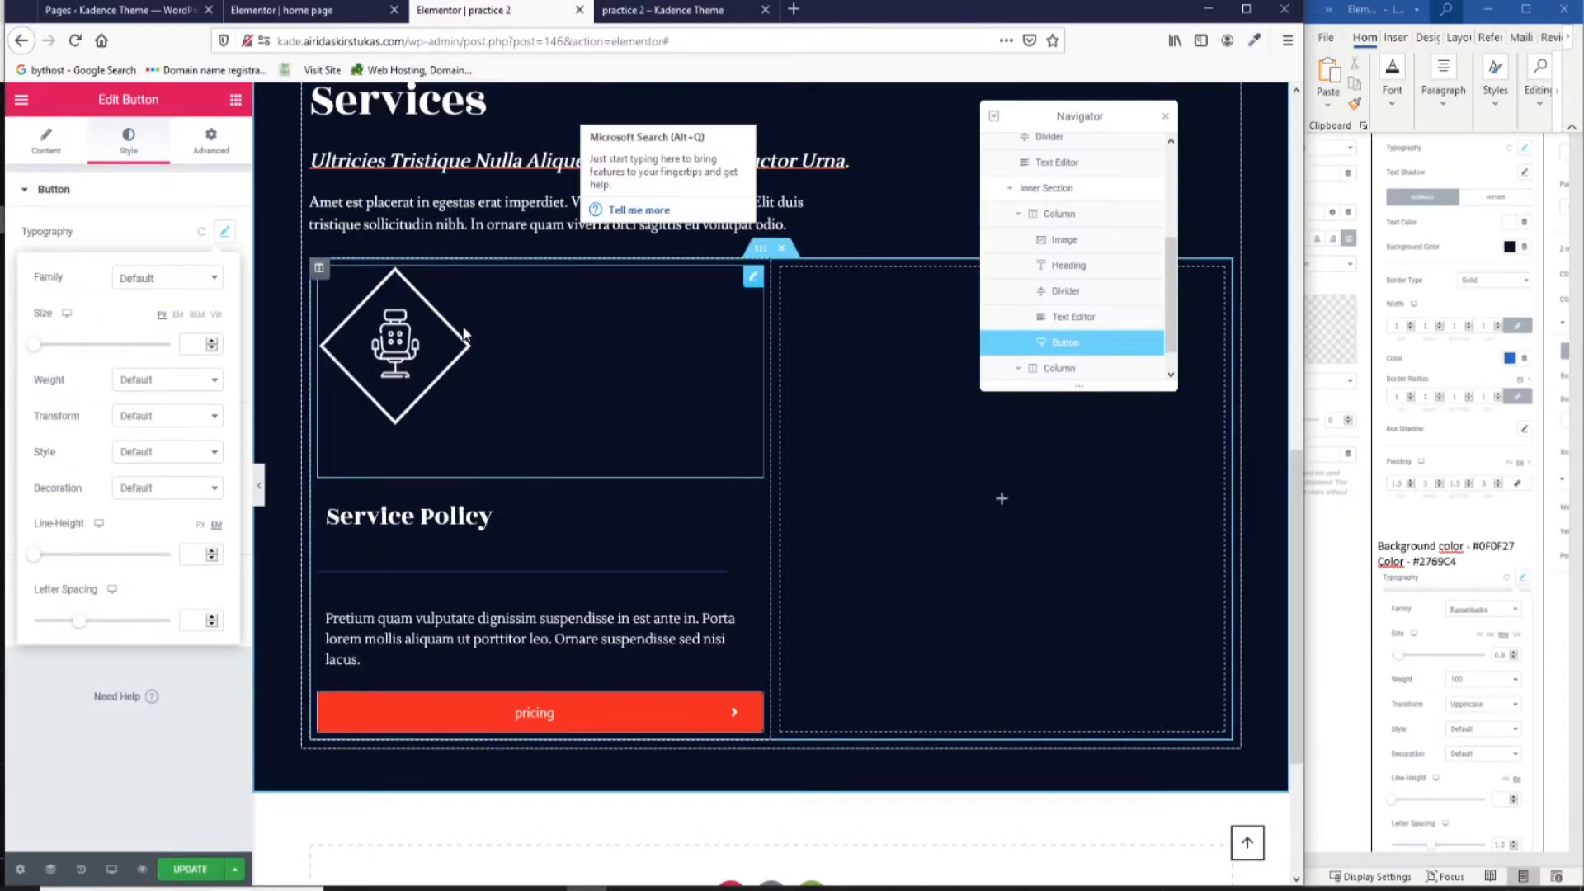
{"action": "left_click", "coordinate": [195, 280]}
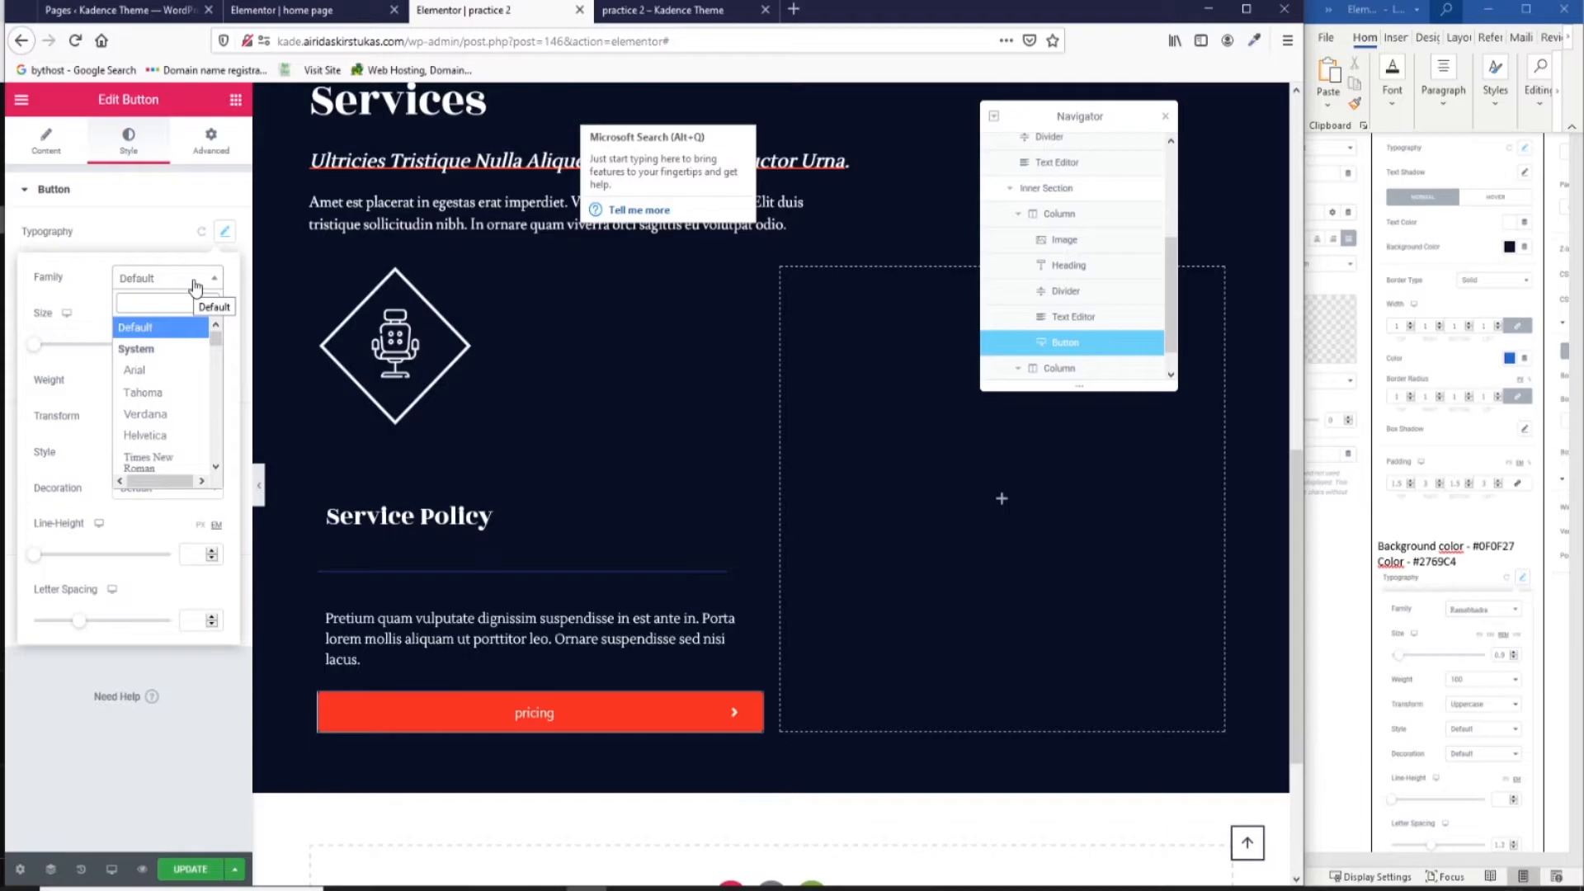
{"action": "type", "text": "ram"}
{"action": "left_click", "coordinate": [175, 419]}
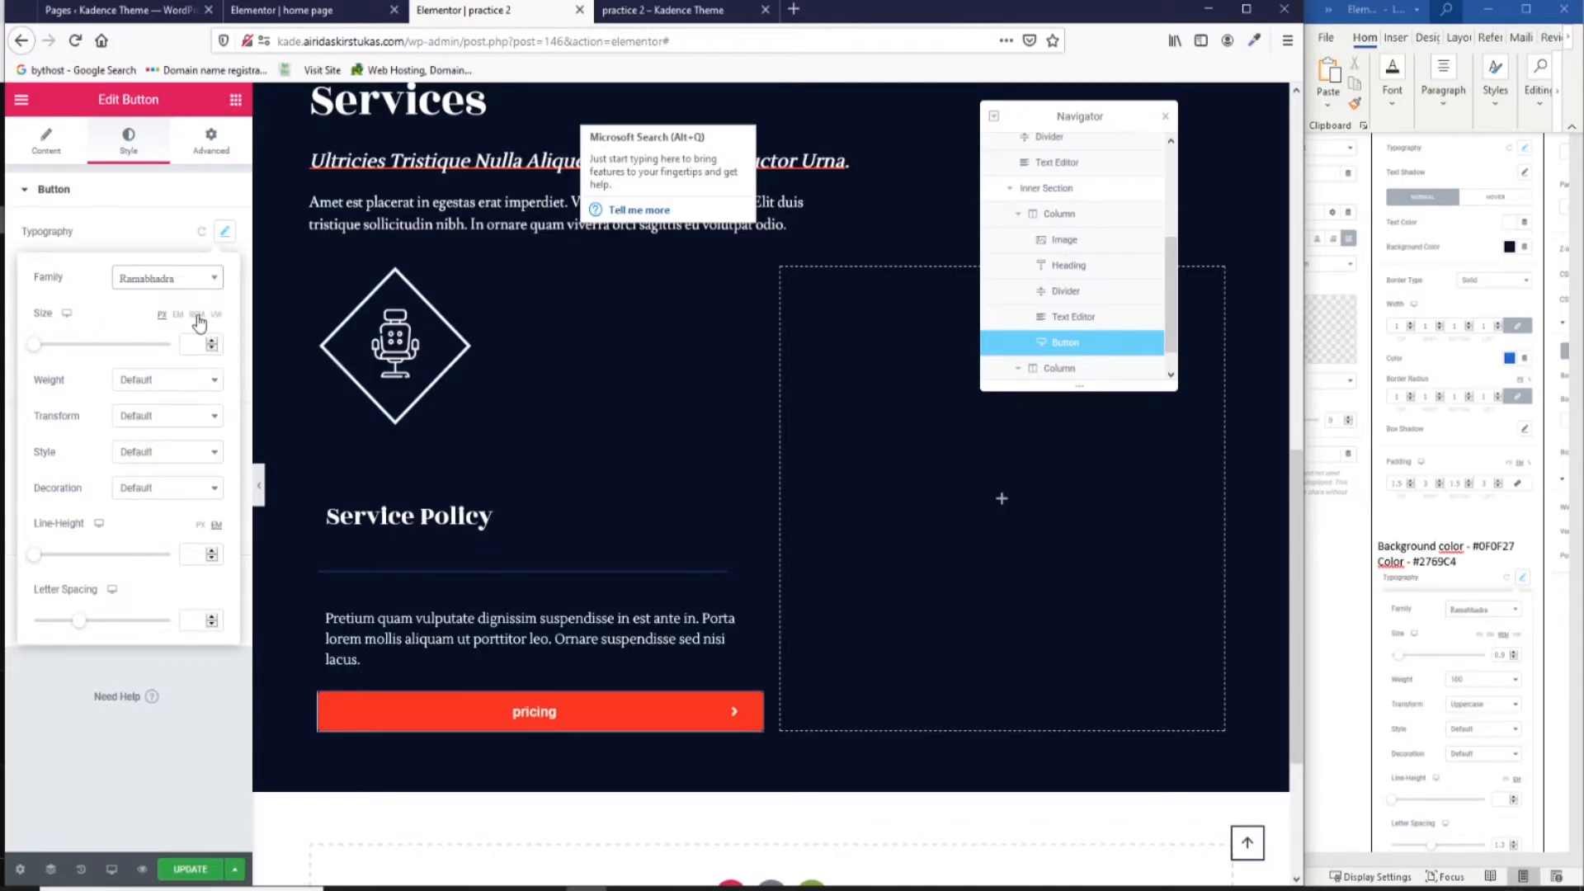
{"action": "left_click", "coordinate": [196, 318]}
{"action": "left_click", "coordinate": [192, 345]}
{"action": "type", "text": "0.9"}
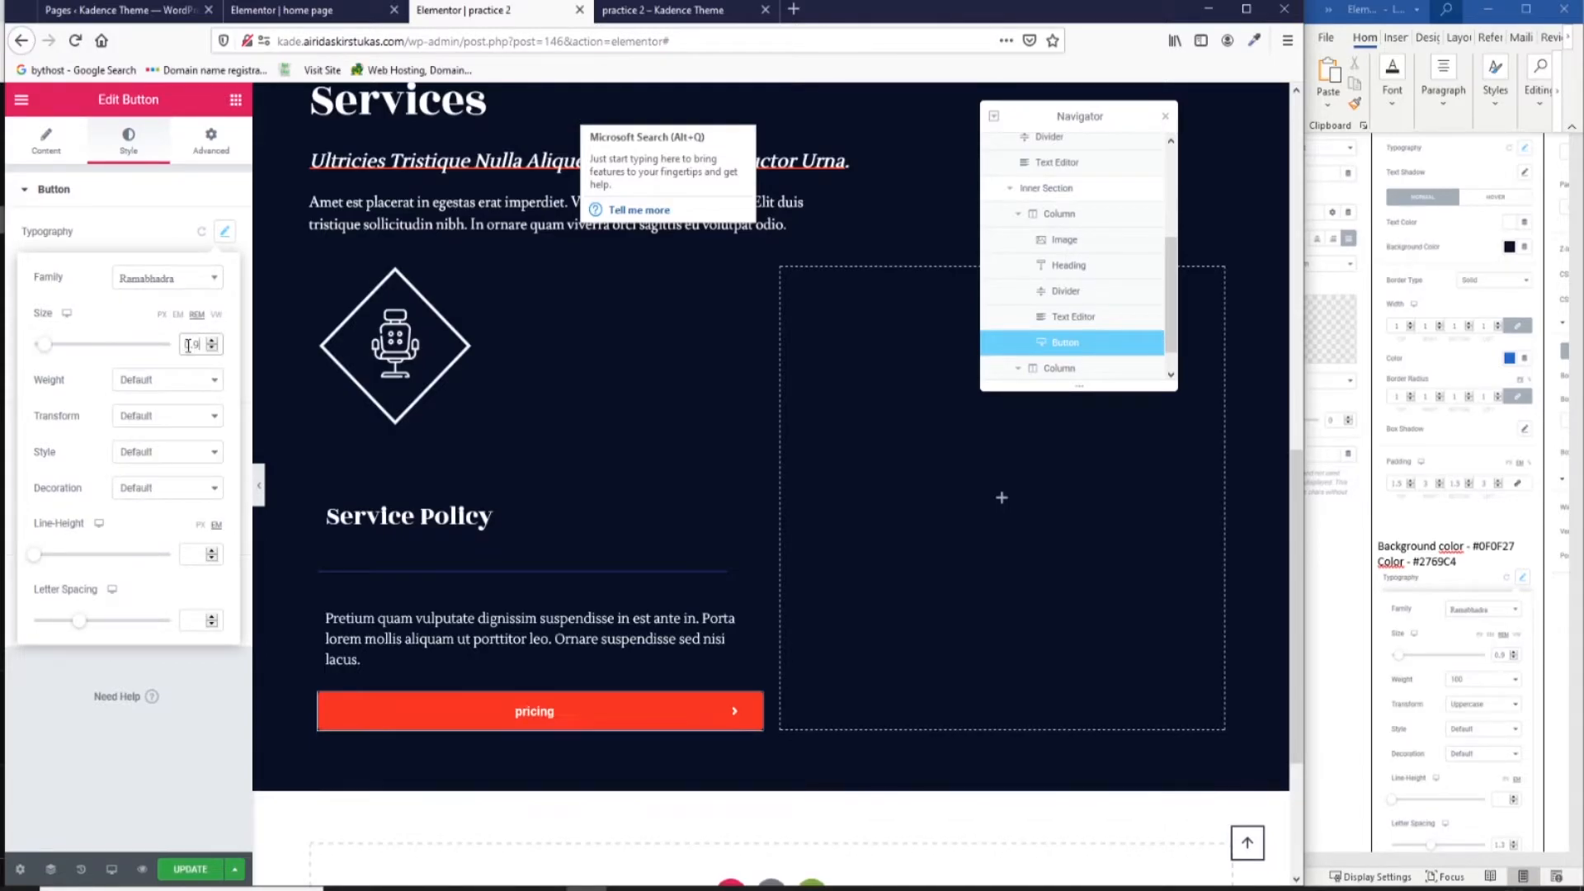
Set the button font weight to 100, uppercase transform, and letter spacing 1.3.
{"action": "left_click", "coordinate": [169, 380]}
{"action": "left_click", "coordinate": [172, 405]}
{"action": "left_click", "coordinate": [175, 423]}
{"action": "left_click", "coordinate": [169, 456]}
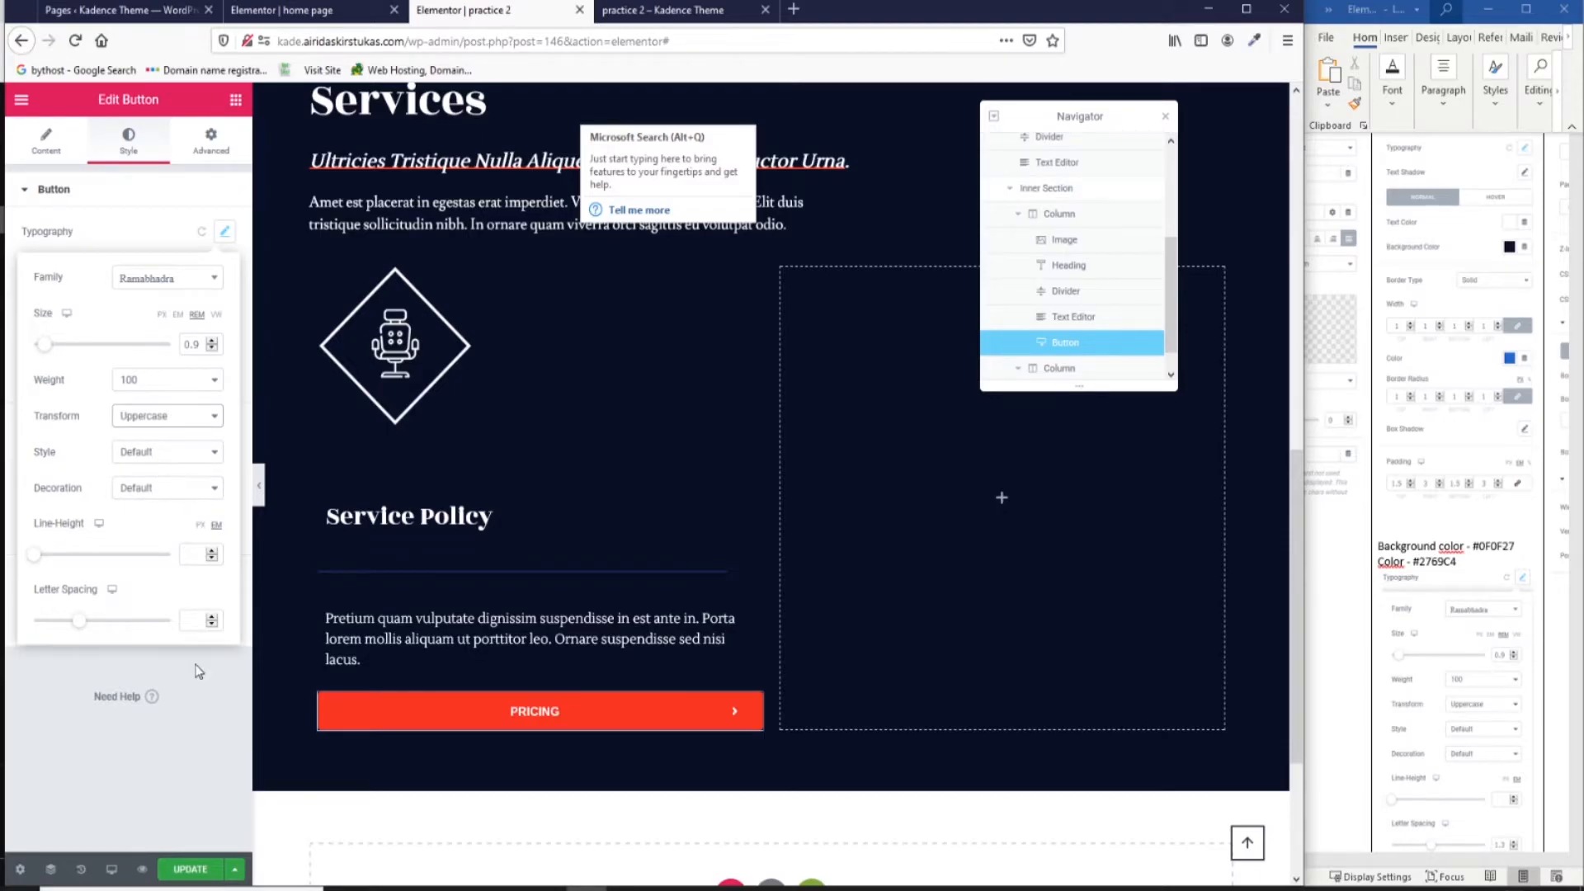
{"action": "left_click", "coordinate": [197, 622]}
{"action": "type", "text": "1."}
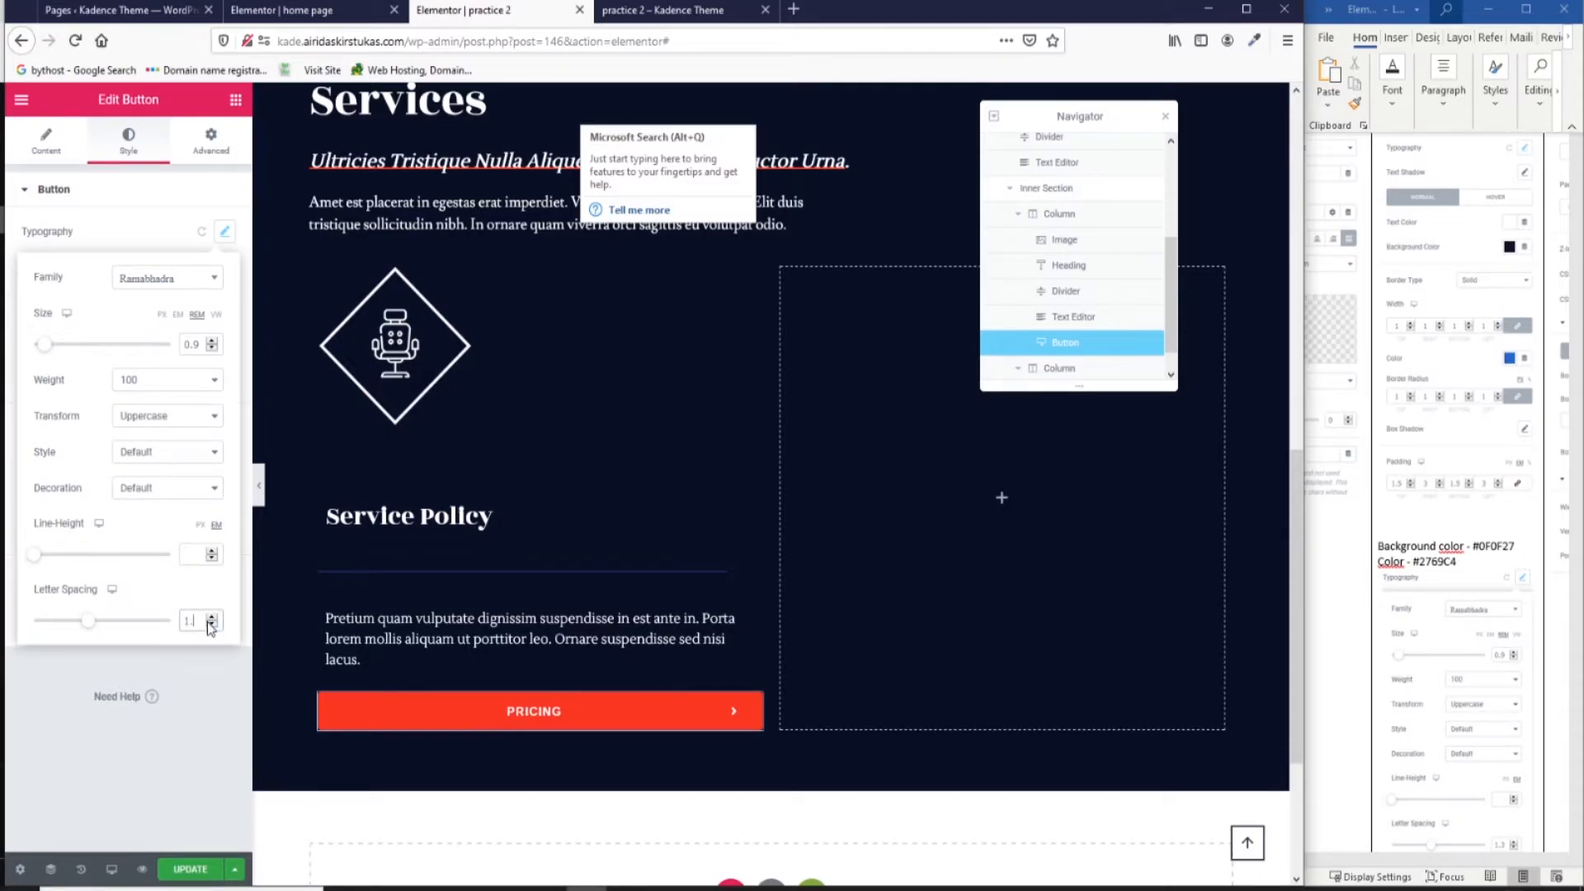
{"action": "type", "text": "3"}
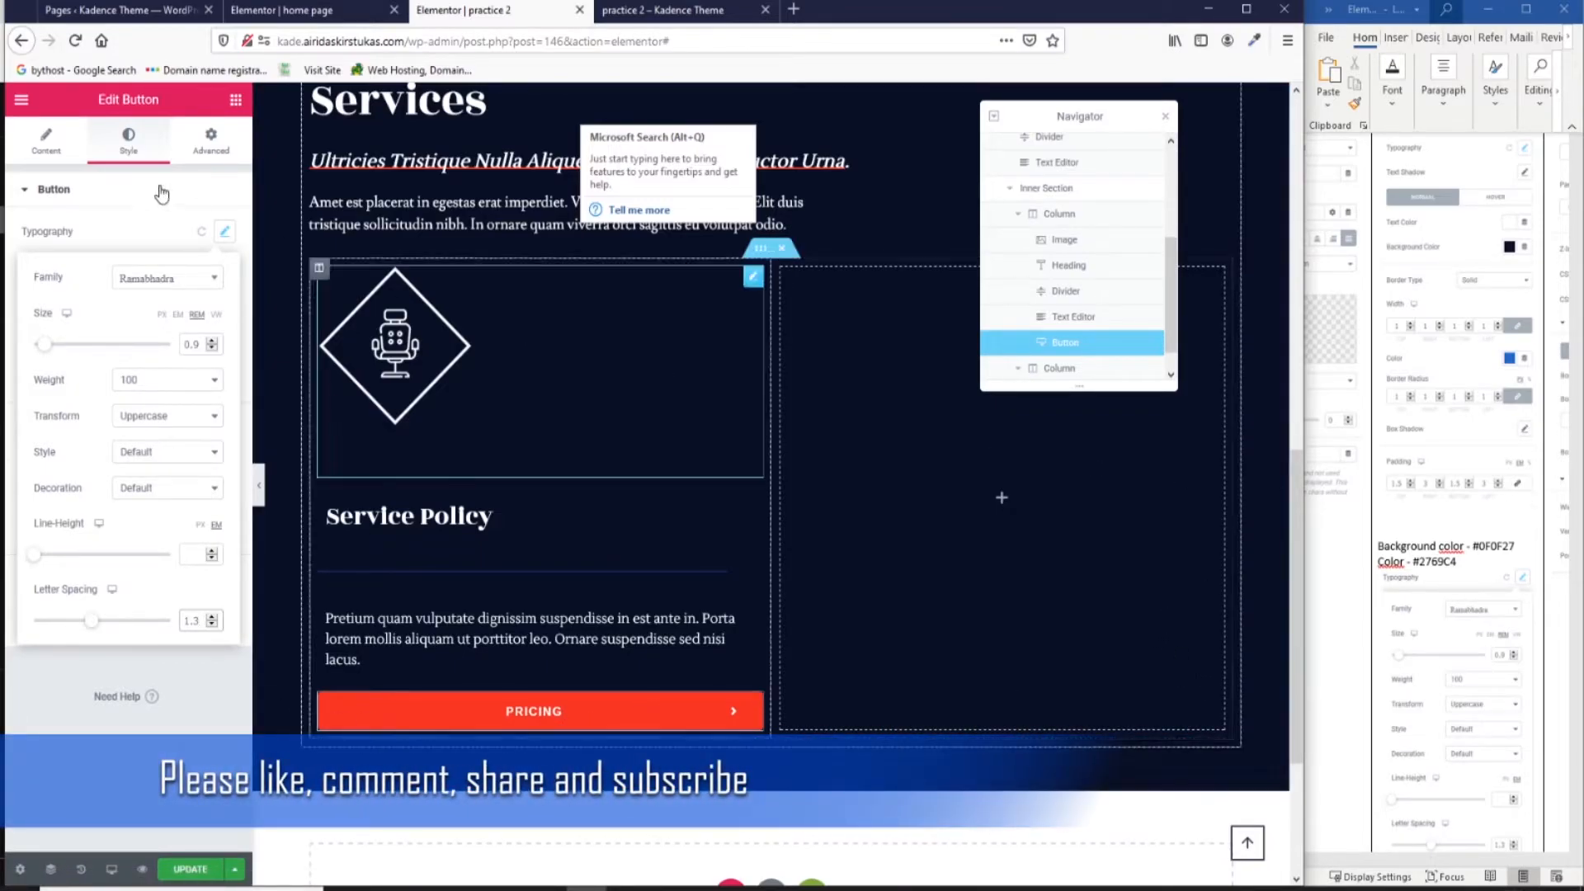
{"action": "left_click", "coordinate": [128, 232]}
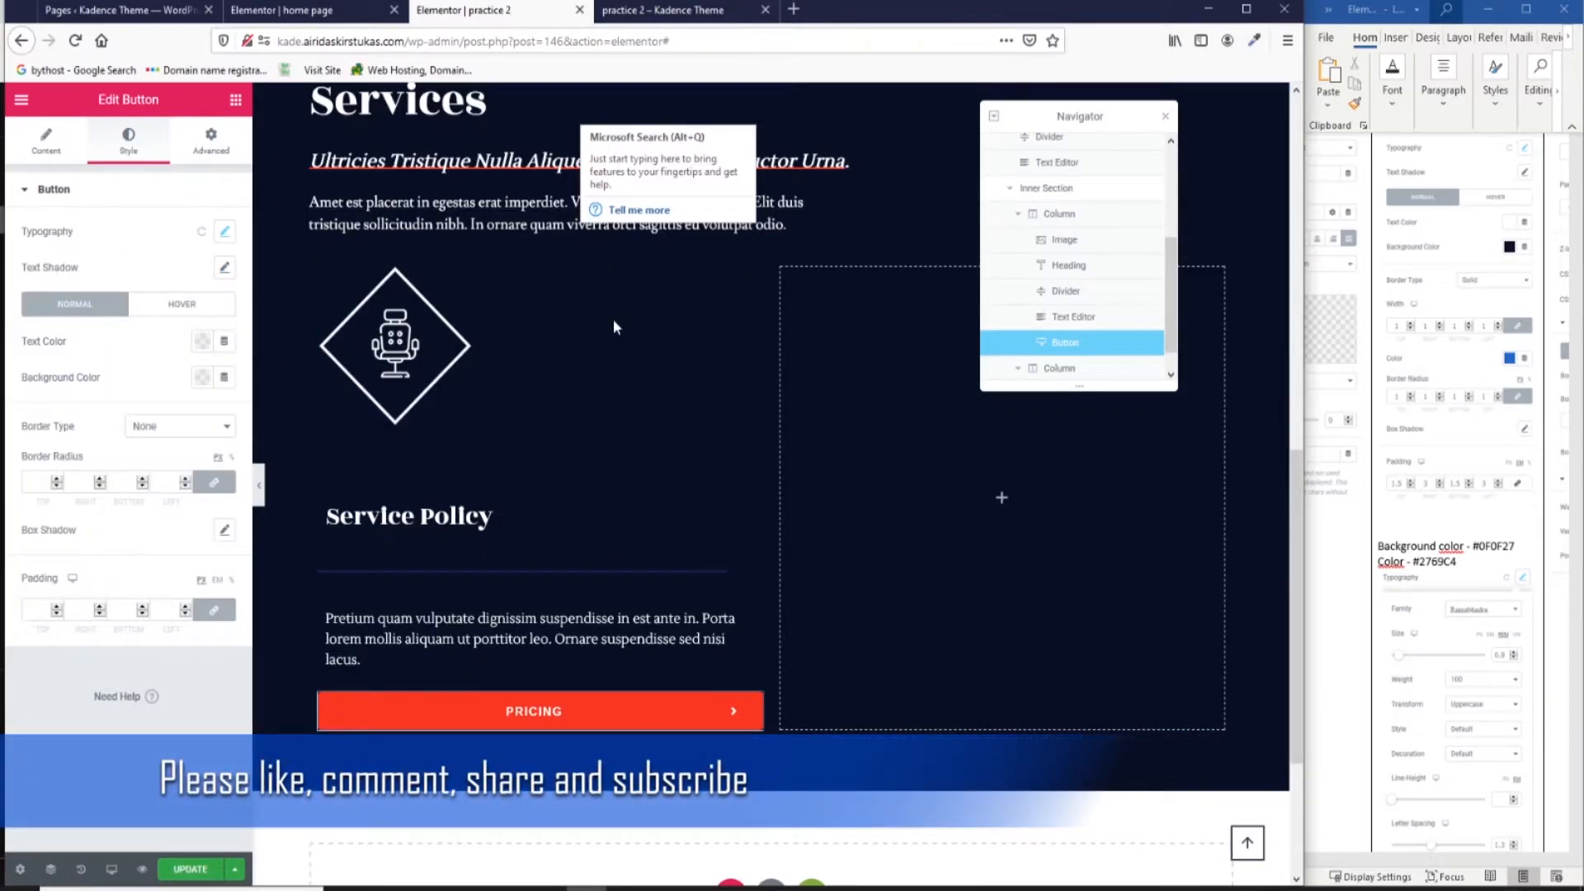
Give the pricing button white text and a #0F0F27 background colour.
{"action": "scroll", "coordinate": [1463, 378], "scroll_direction": "up", "scroll_amount": 1}
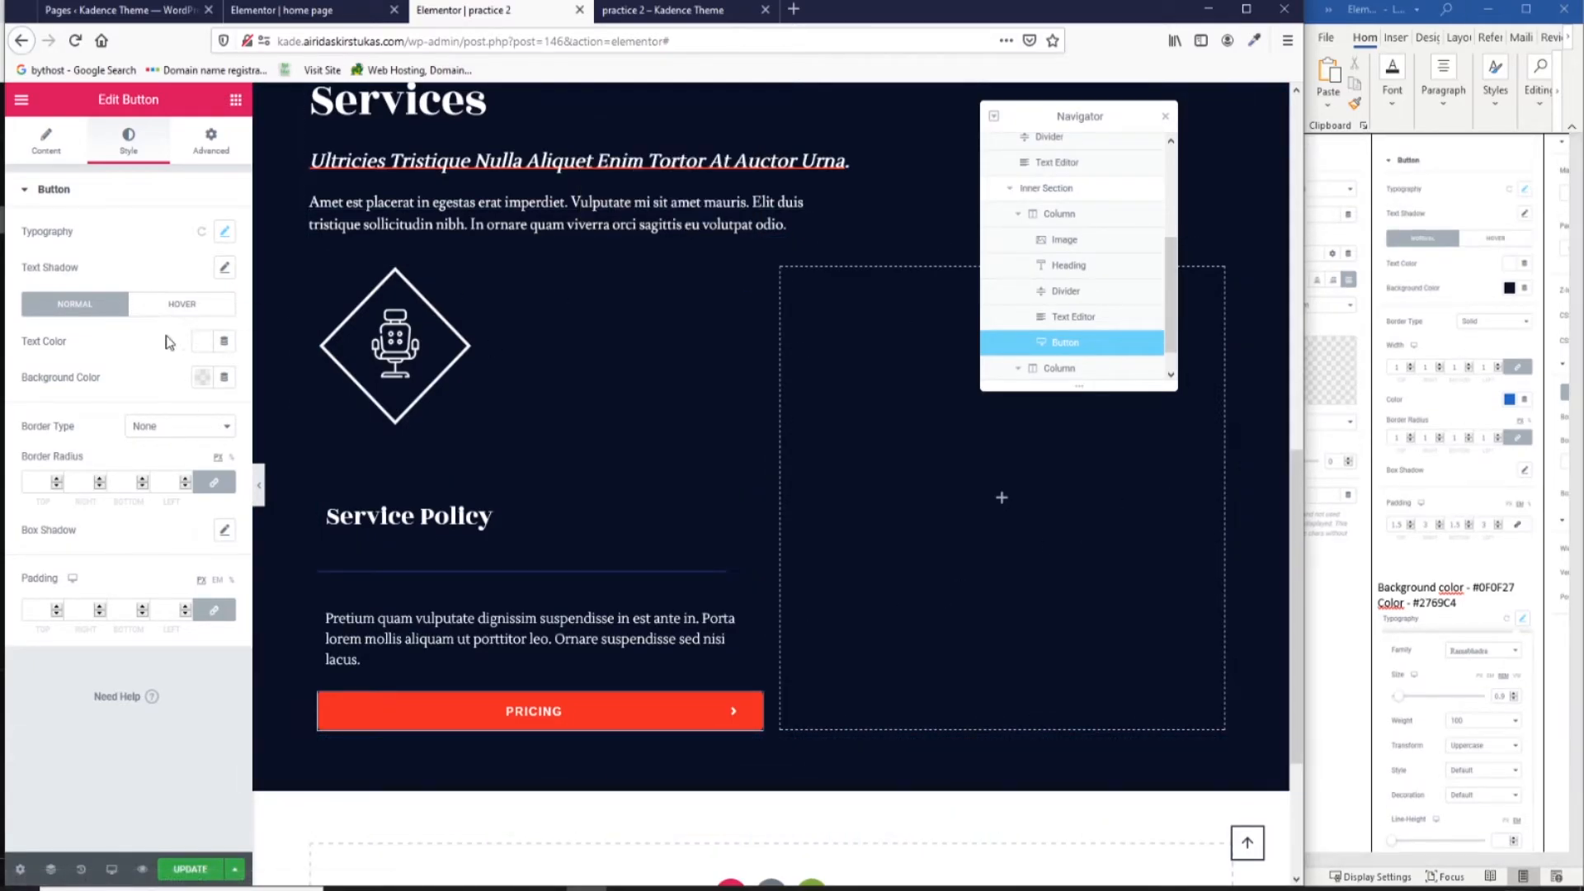
{"action": "left_click", "coordinate": [209, 342]}
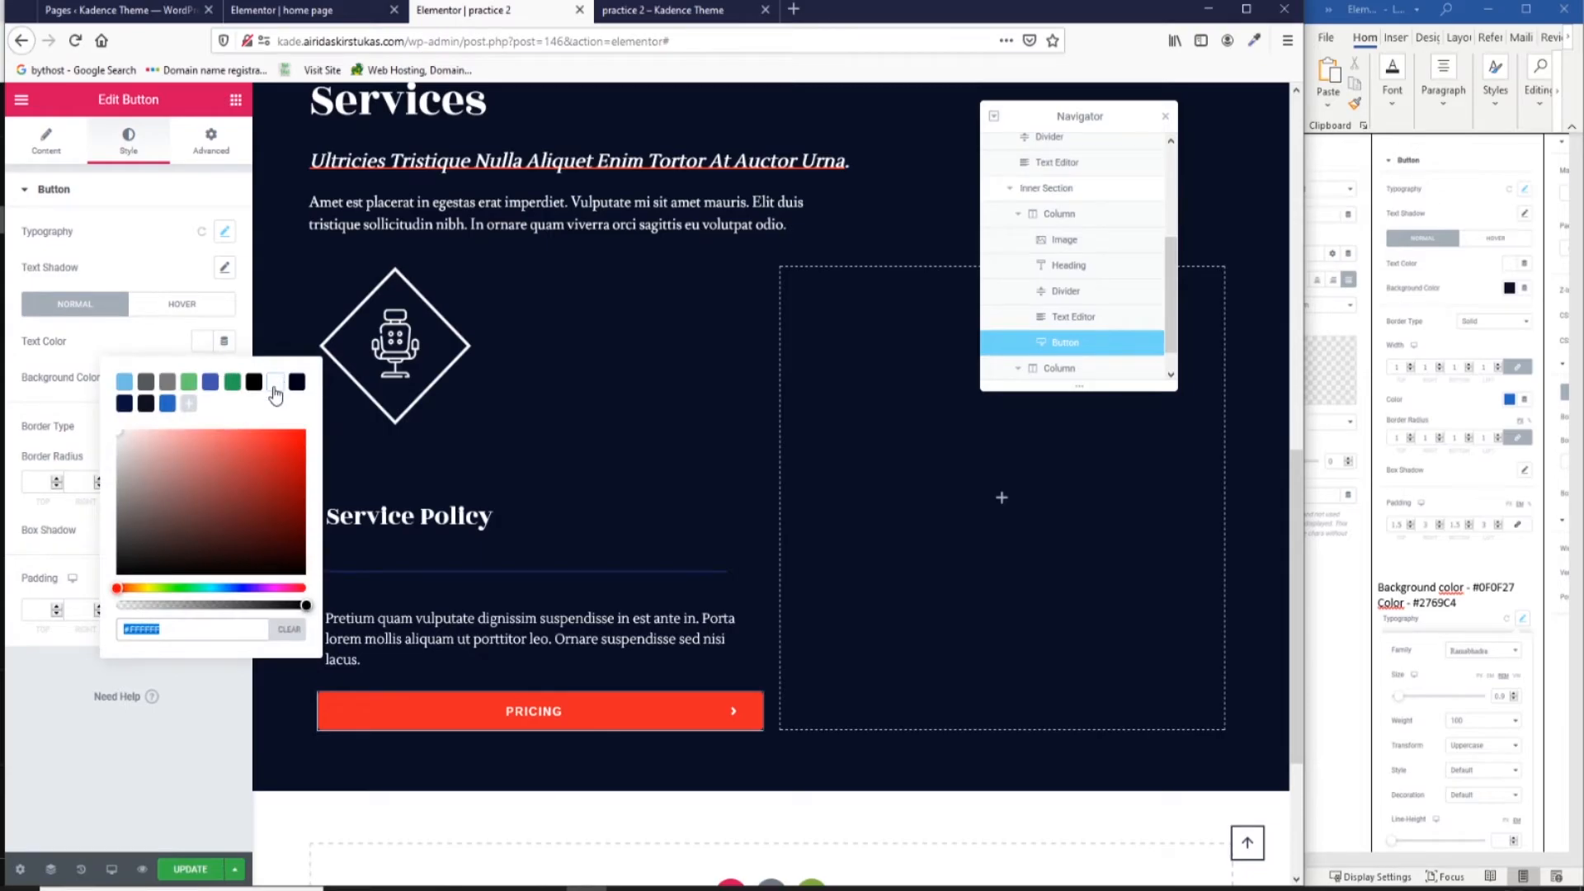
{"action": "left_click", "coordinate": [154, 336]}
{"action": "left_click", "coordinate": [202, 378]}
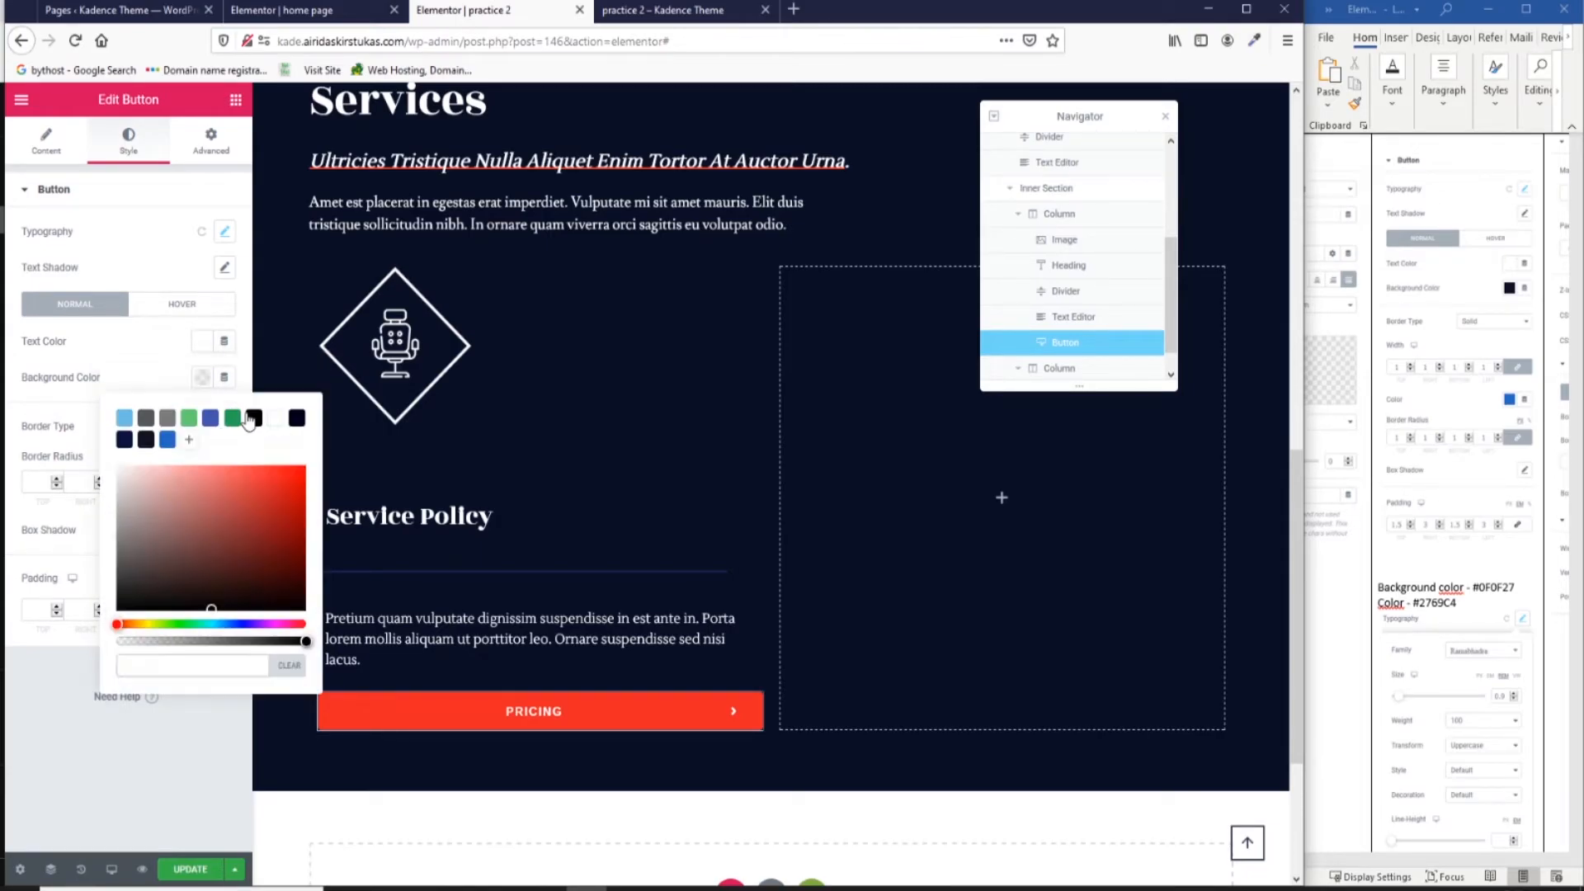
{"action": "left_click", "coordinate": [254, 421]}
{"action": "left_click", "coordinate": [1473, 617]}
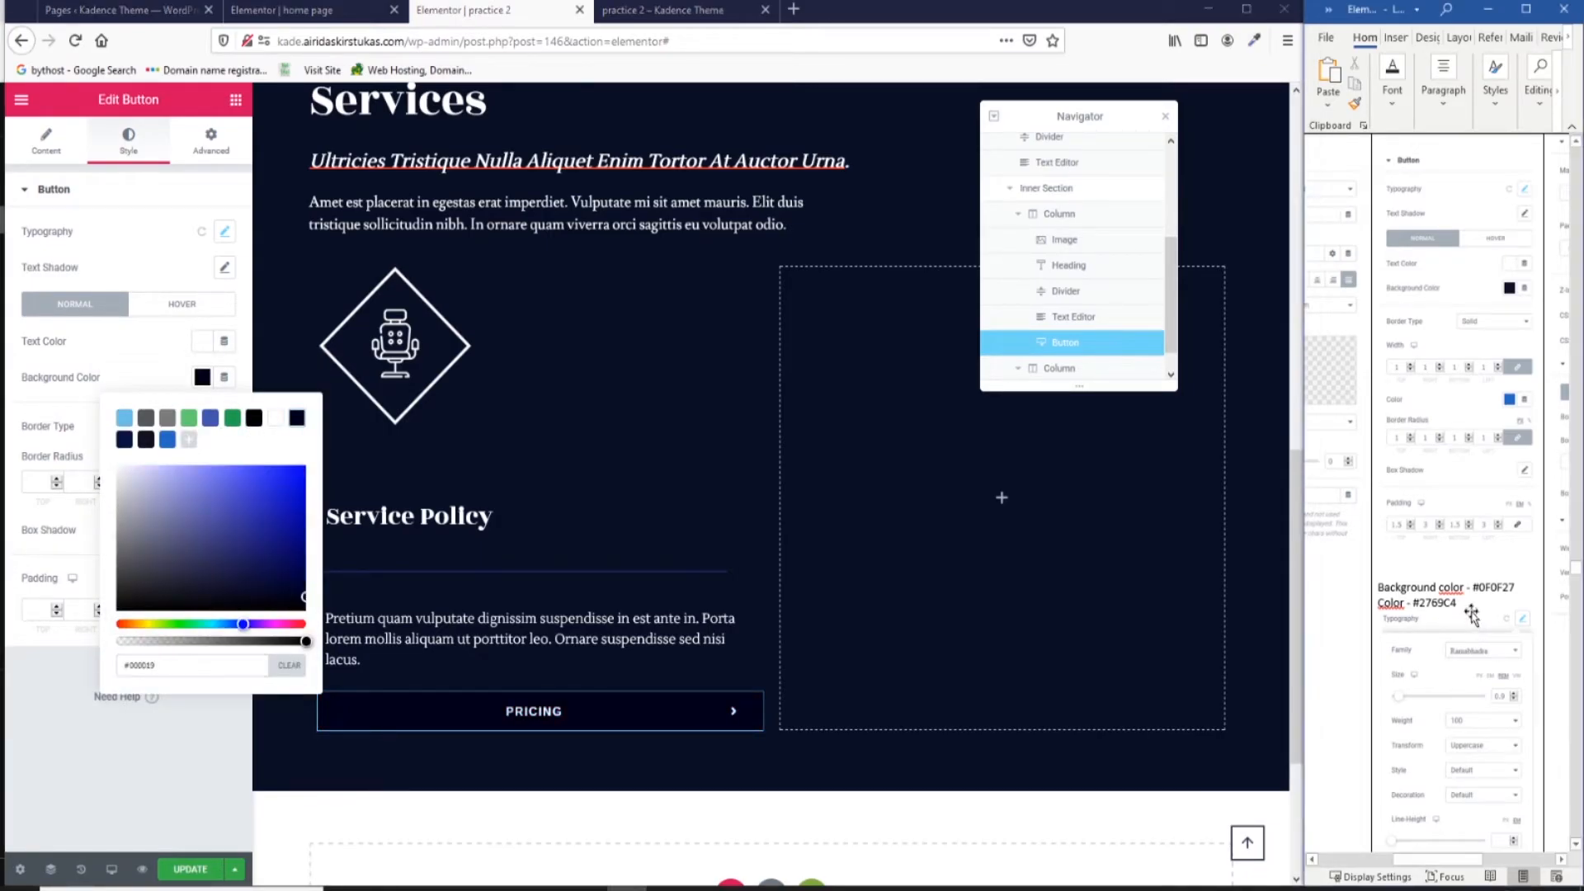
{"action": "triple_click", "coordinate": [163, 665]}
{"action": "type", "text": "#0F0F27"}
{"action": "left_click", "coordinate": [124, 378]}
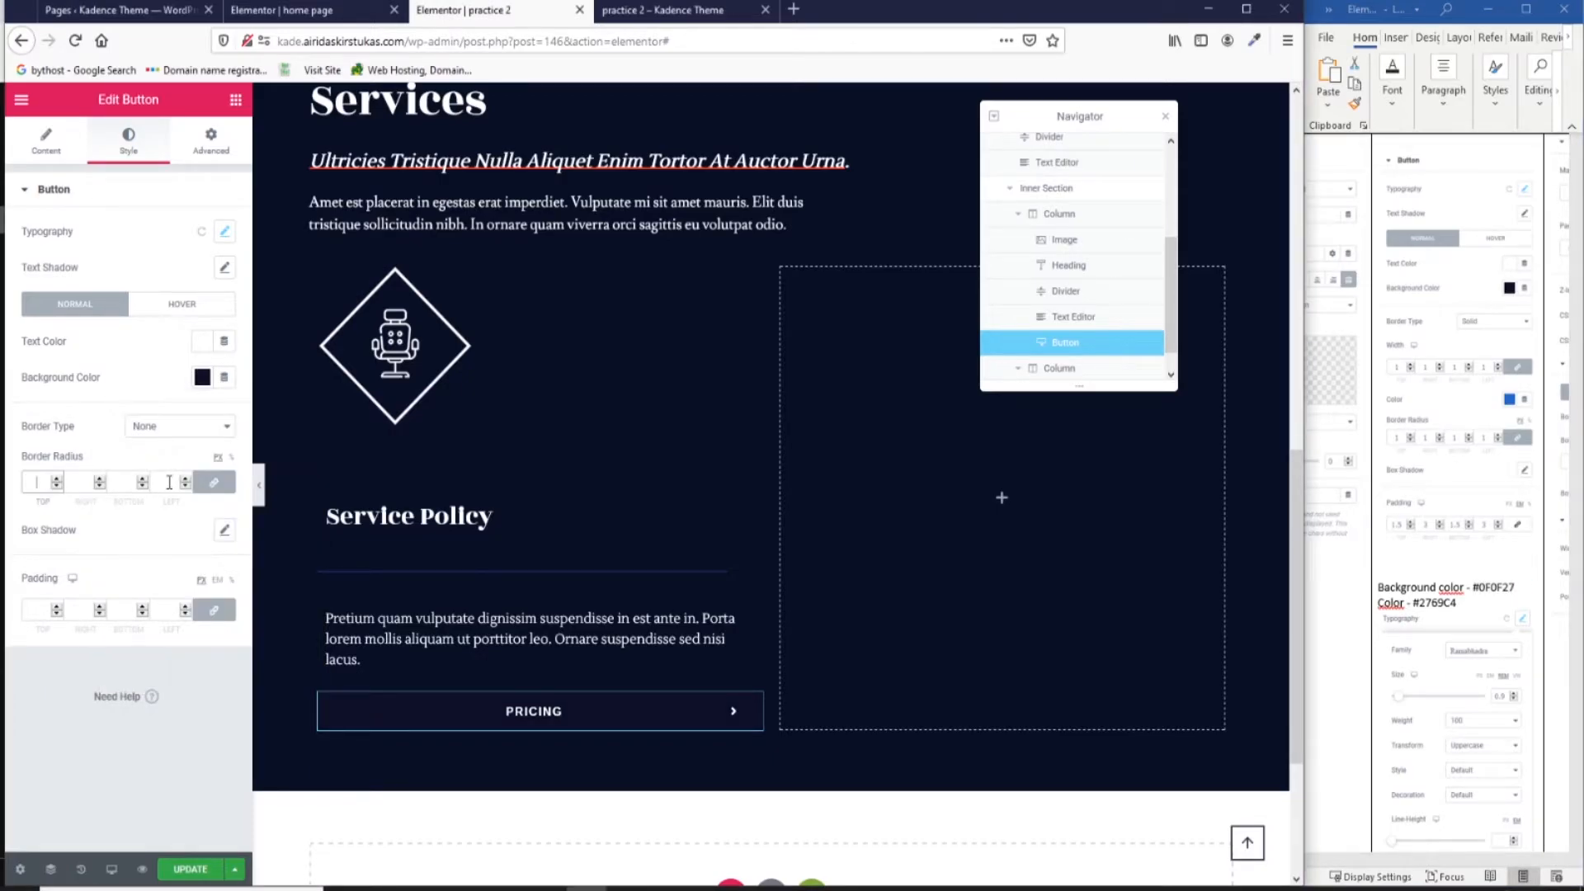
Set border radius 1 and unlinked em padding of 1.5, 3, 1.5, 3.
{"action": "left_click", "coordinate": [39, 611]}
{"action": "left_click", "coordinate": [222, 612]}
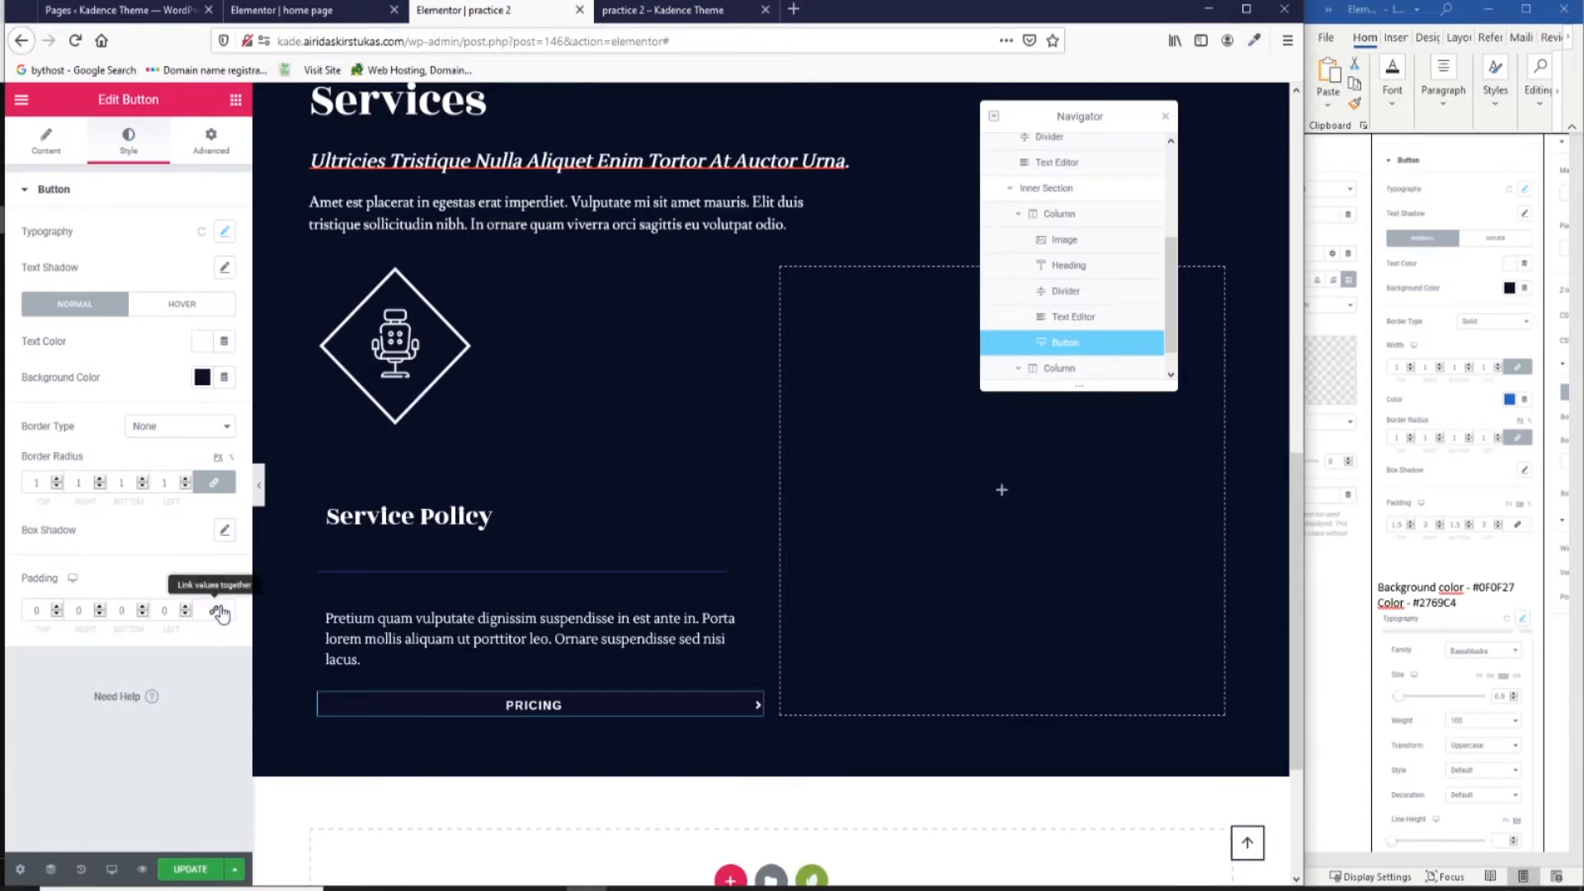
{"action": "left_click", "coordinate": [217, 581]}
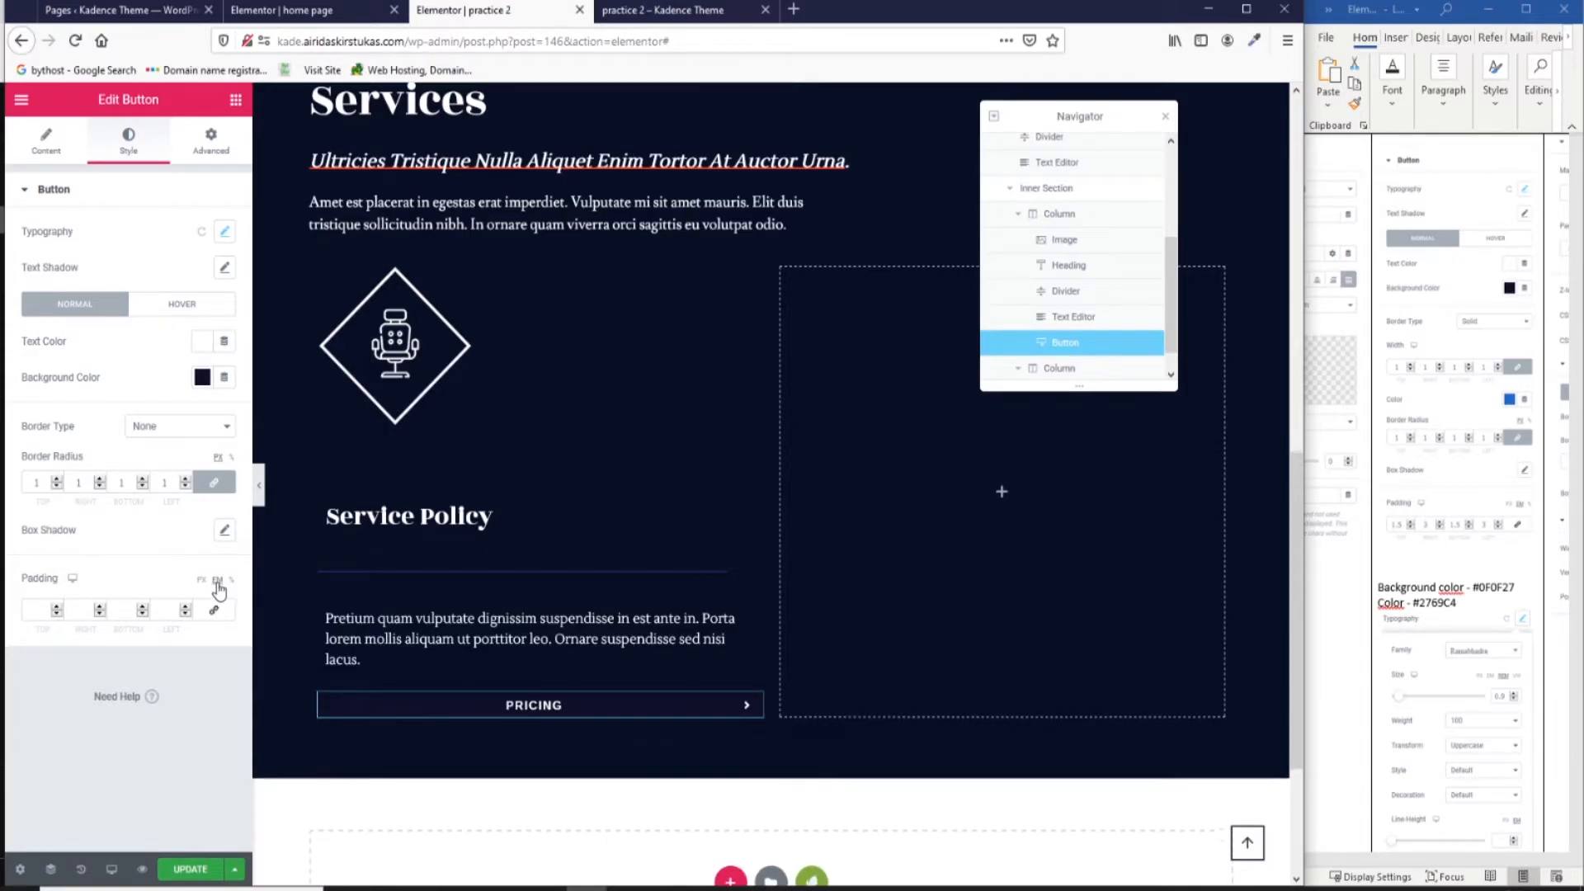
{"action": "left_click", "coordinate": [38, 610]}
{"action": "type", "text": "1."}
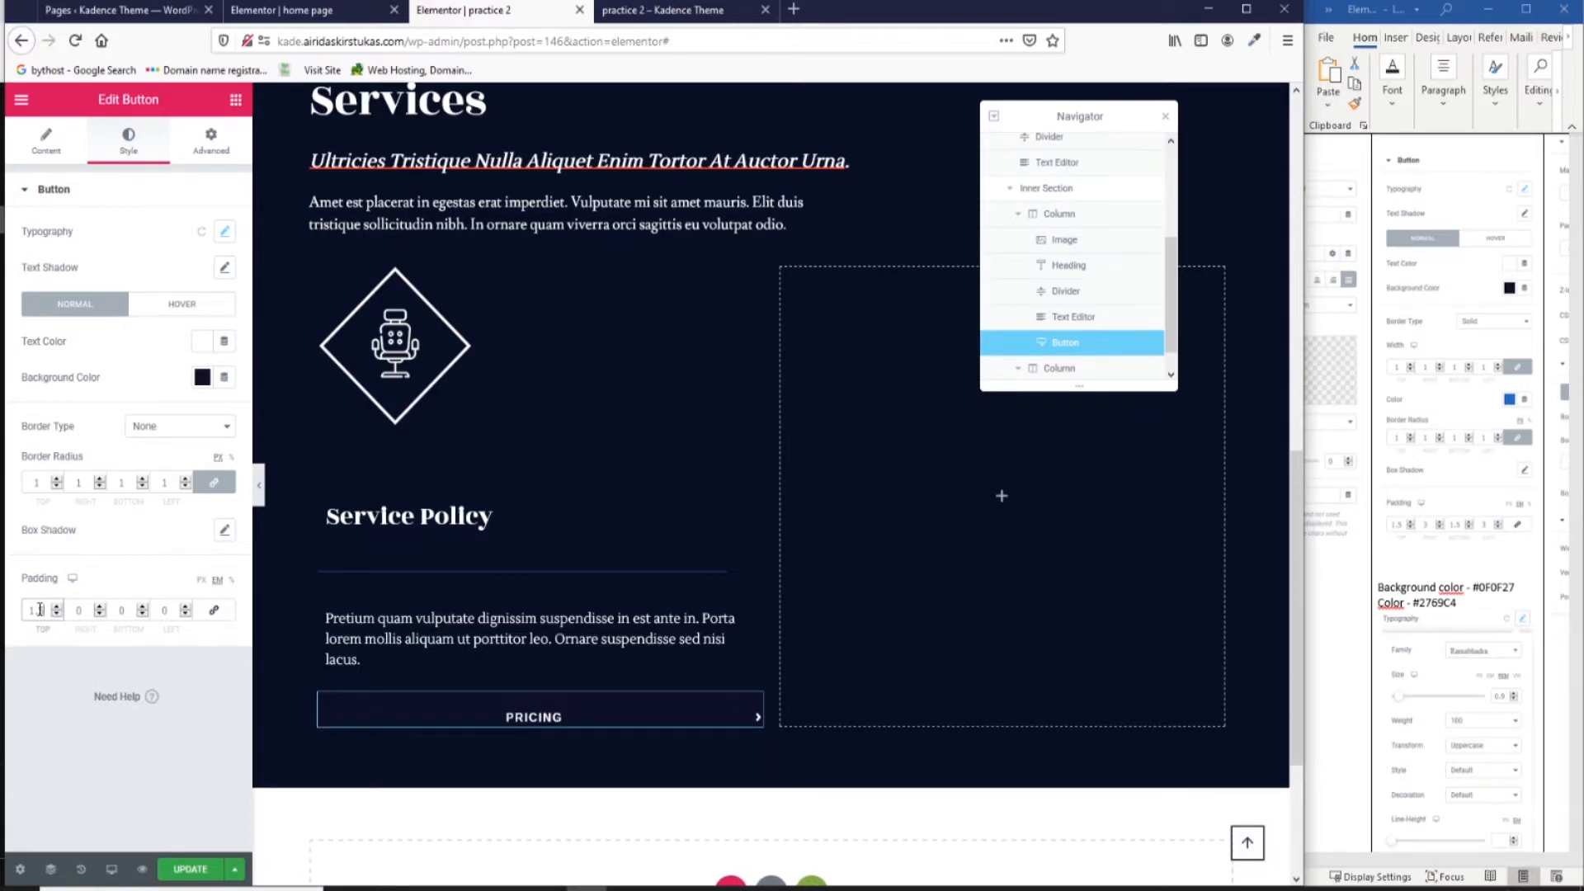
{"action": "key", "text": "Tab"}
{"action": "type", "text": "3"}
{"action": "key", "text": "Tab"}
{"action": "type", "text": "1.5"}
{"action": "key", "text": "Tab"}
{"action": "type", "text": "3"}
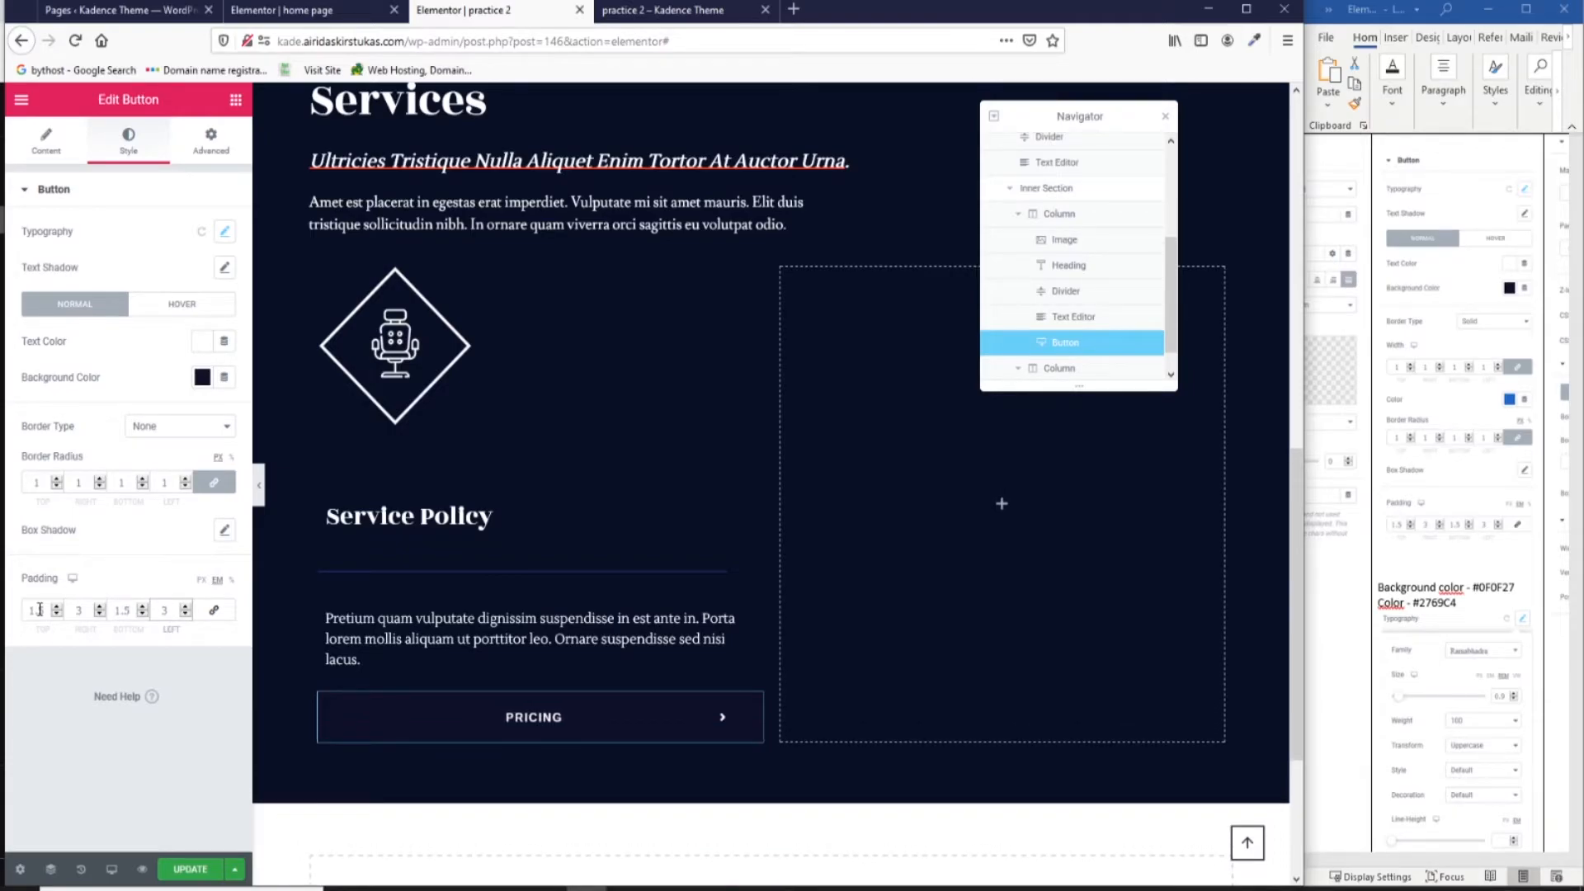
{"action": "scroll", "coordinate": [1451, 568], "scroll_direction": "down", "scroll_amount": 5}
{"action": "scroll", "coordinate": [1451, 568], "scroll_direction": "down", "scroll_amount": 3}
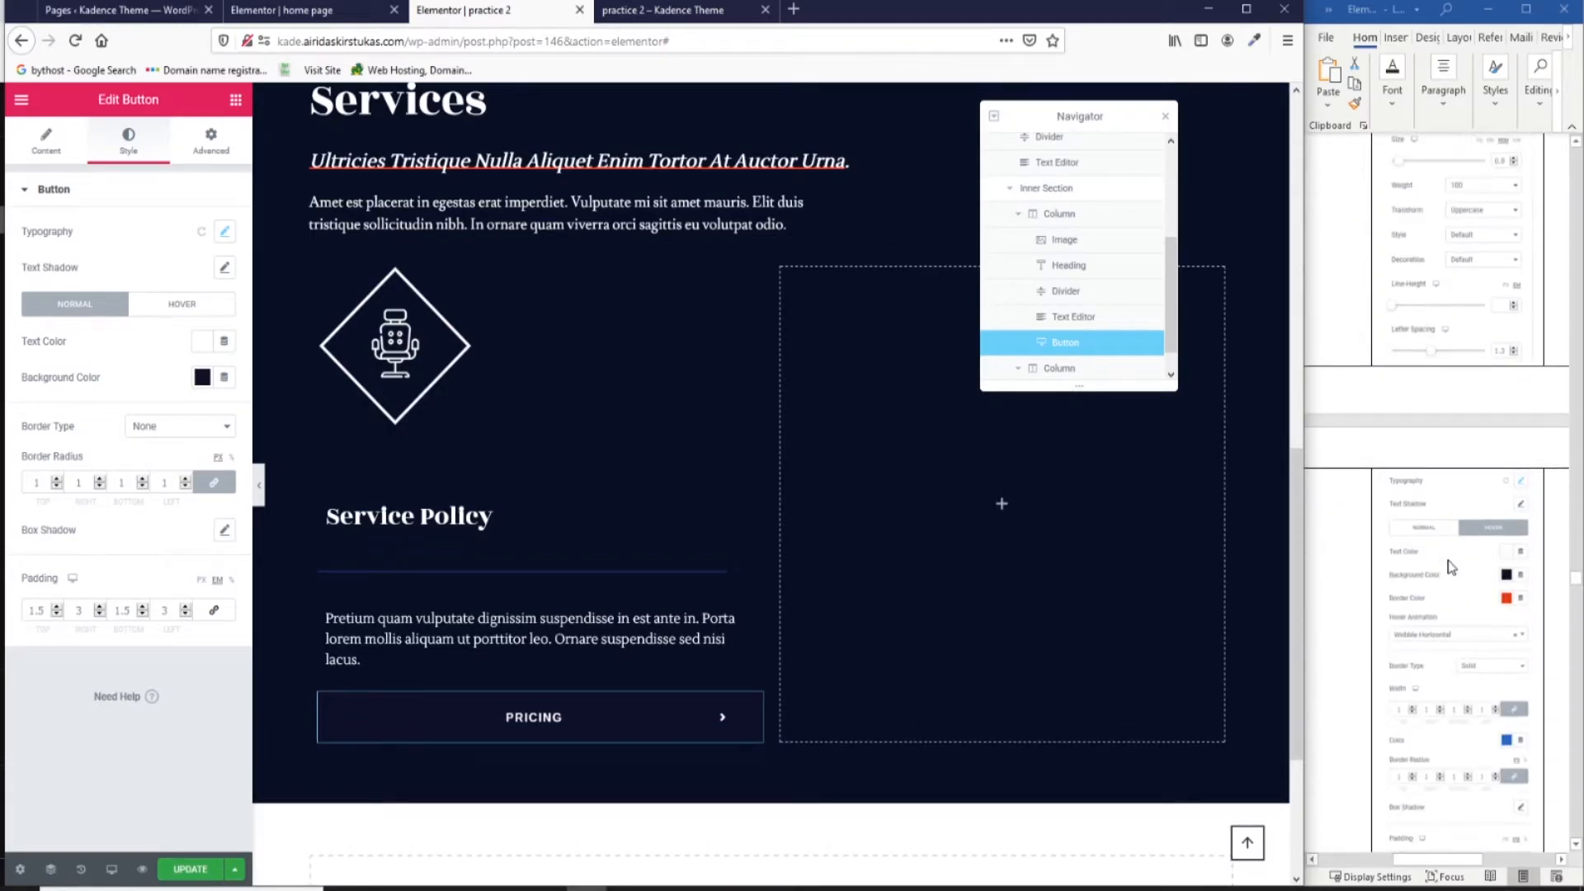
Give the button a solid border of width 1.
{"action": "left_click", "coordinate": [182, 305]}
{"action": "left_click", "coordinate": [74, 303]}
{"action": "left_click", "coordinate": [178, 425]}
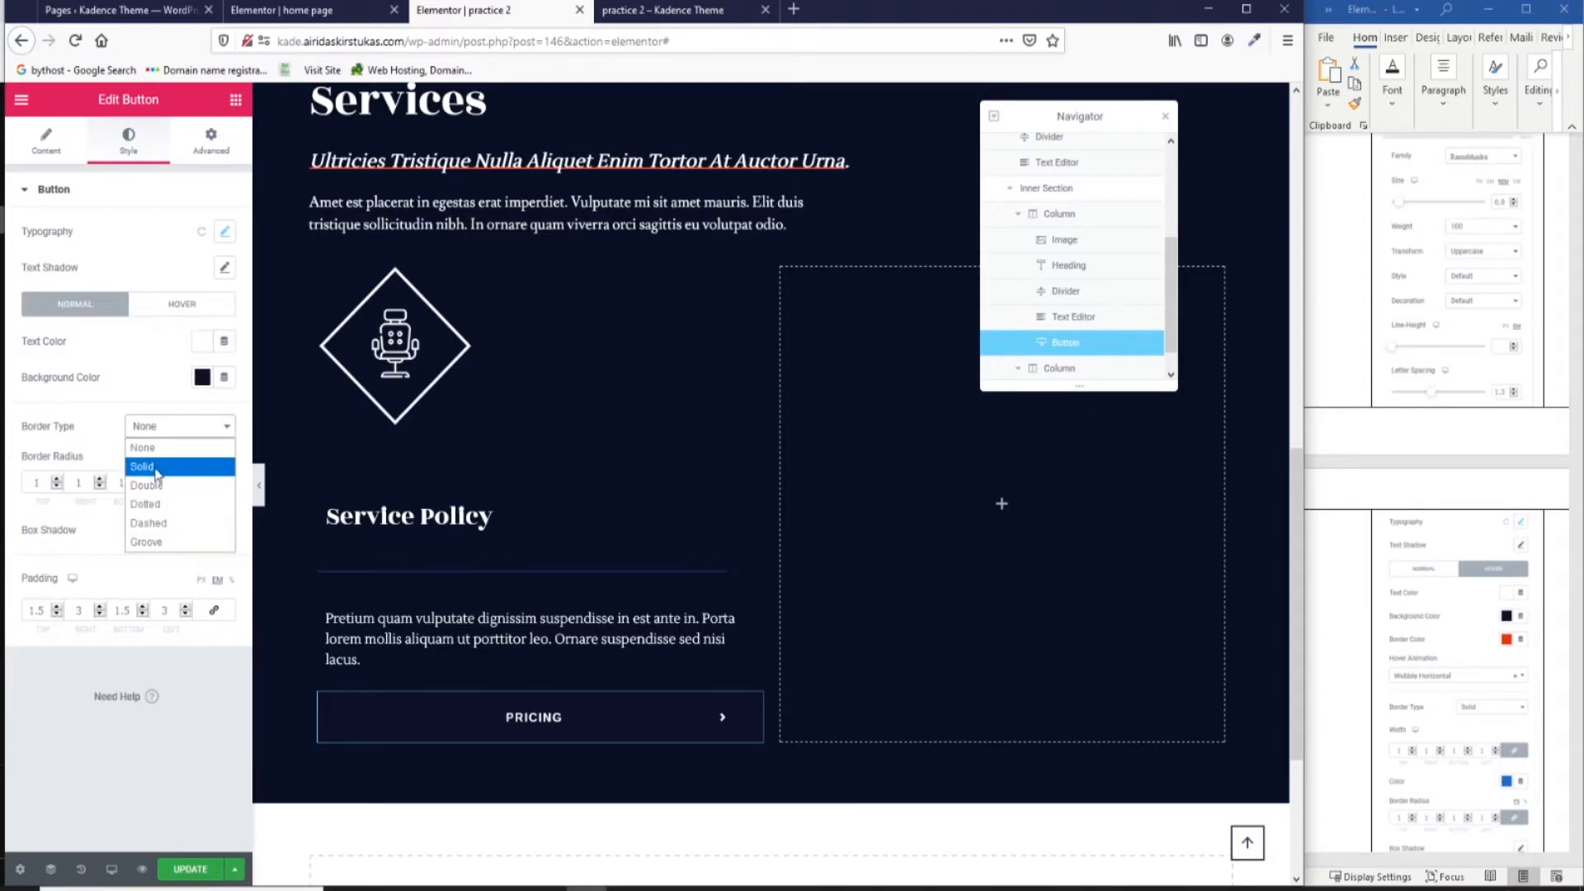
{"action": "left_click", "coordinate": [156, 467]}
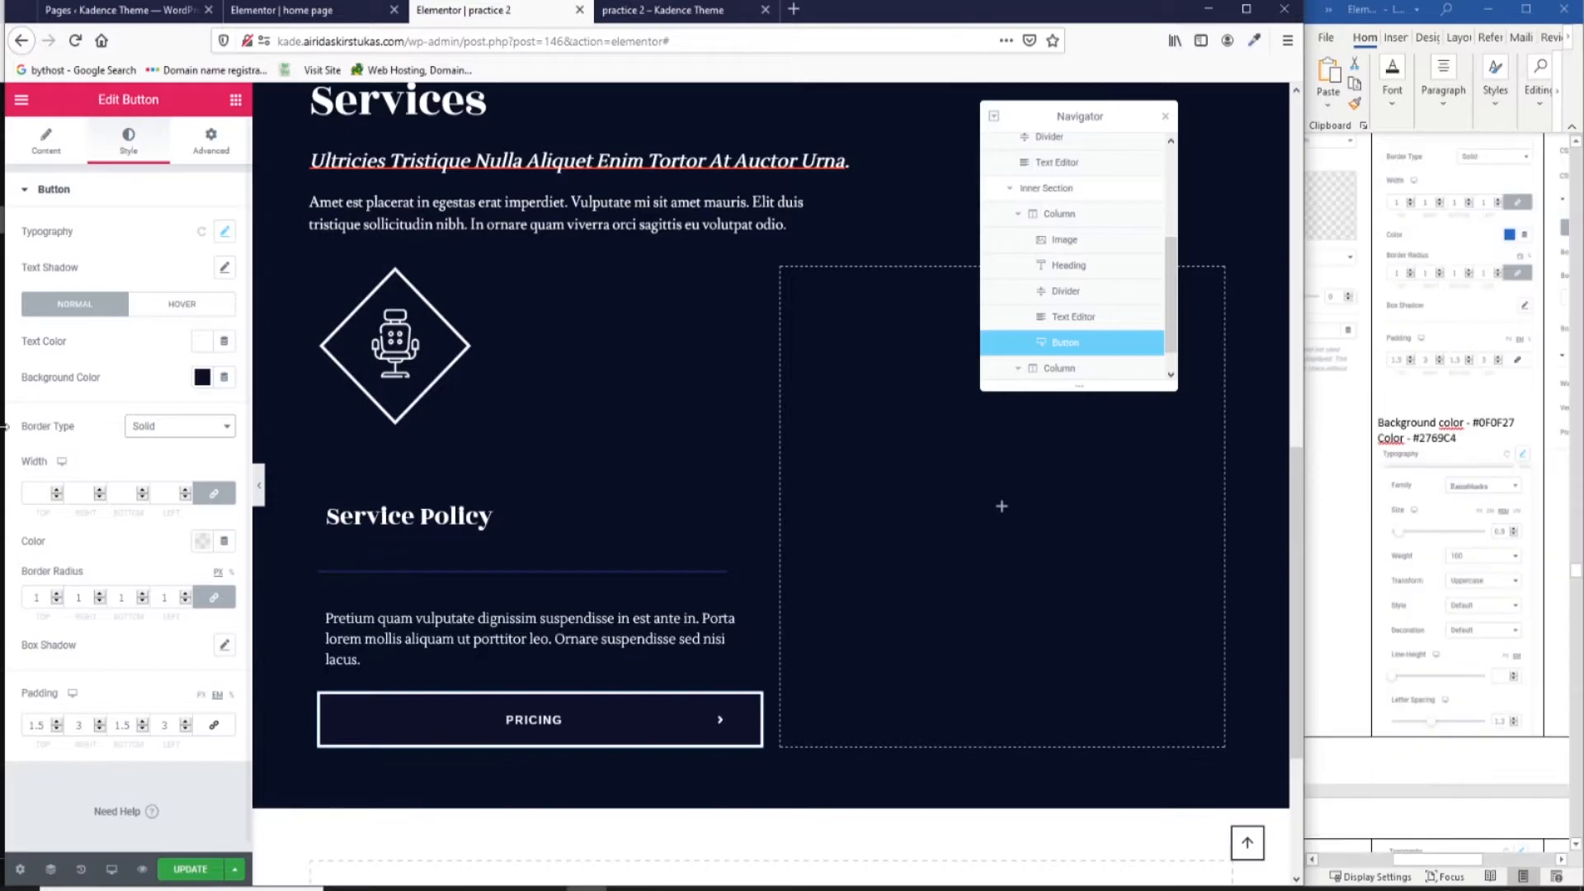
{"action": "left_click", "coordinate": [33, 490]}
{"action": "type", "text": "1"}
Set the hover state to white text, dark background, red border and Wobble Horizontal animation.
{"action": "left_click", "coordinate": [182, 303]}
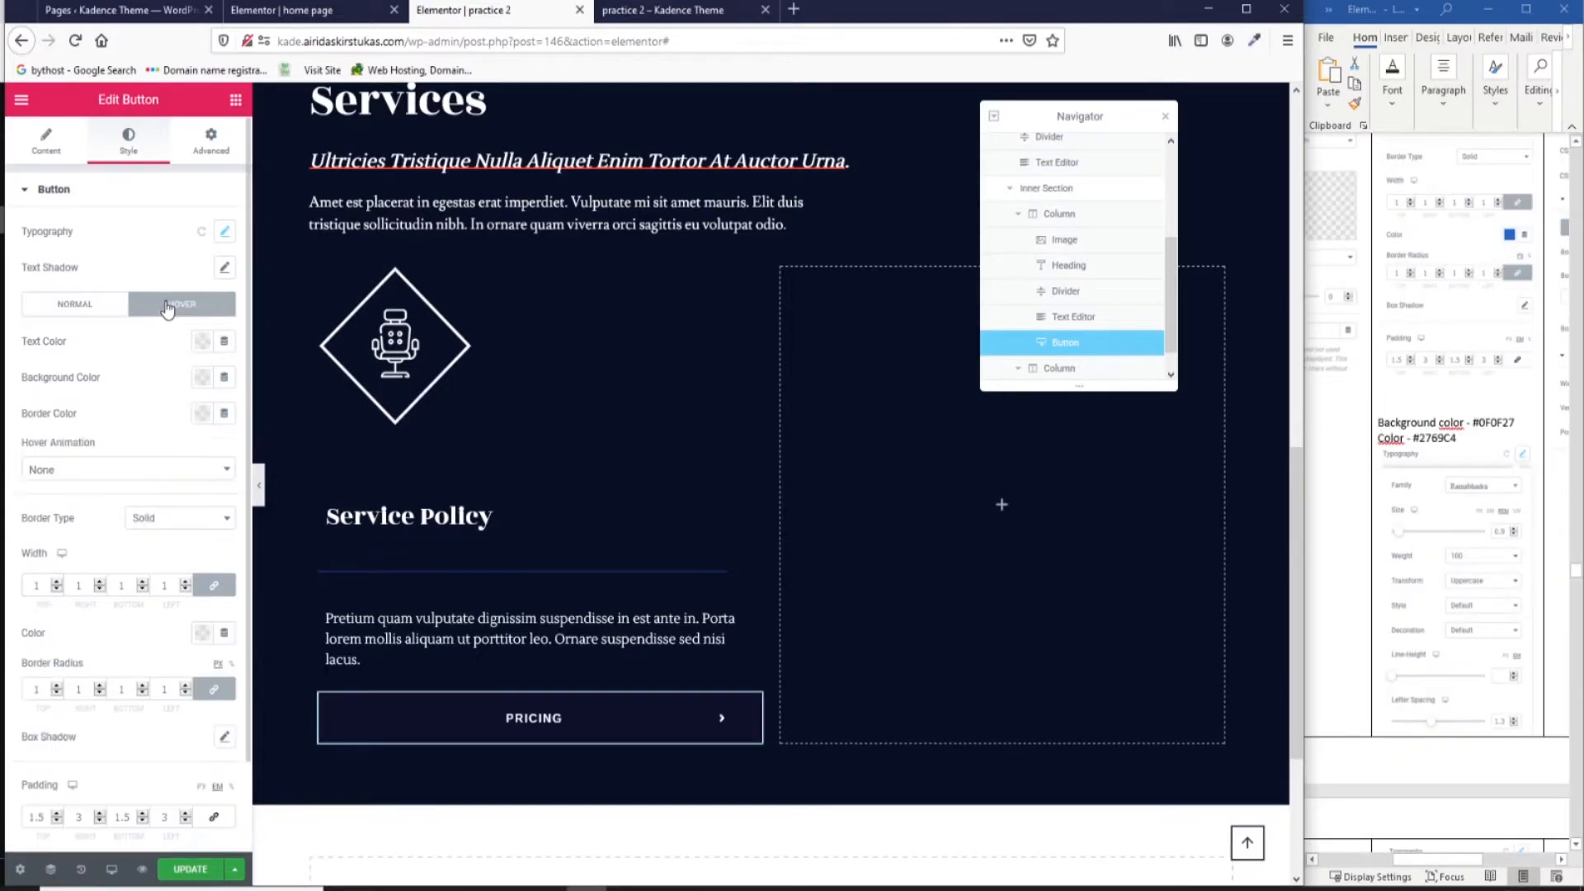
{"action": "scroll", "coordinate": [1494, 486], "scroll_direction": "down", "scroll_amount": 5}
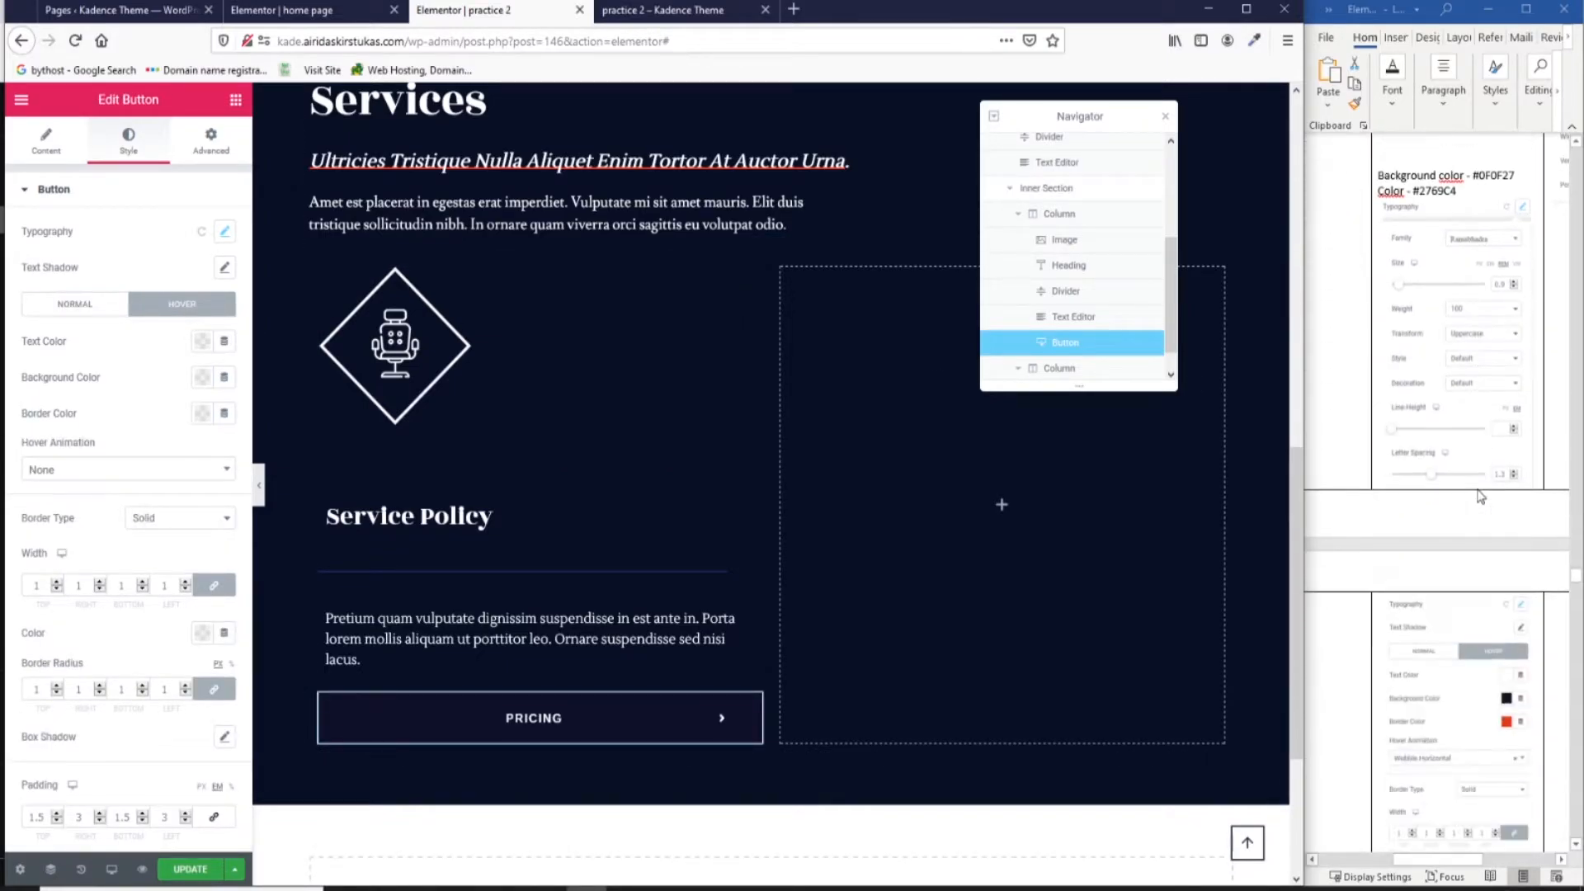
{"action": "left_click", "coordinate": [201, 341]}
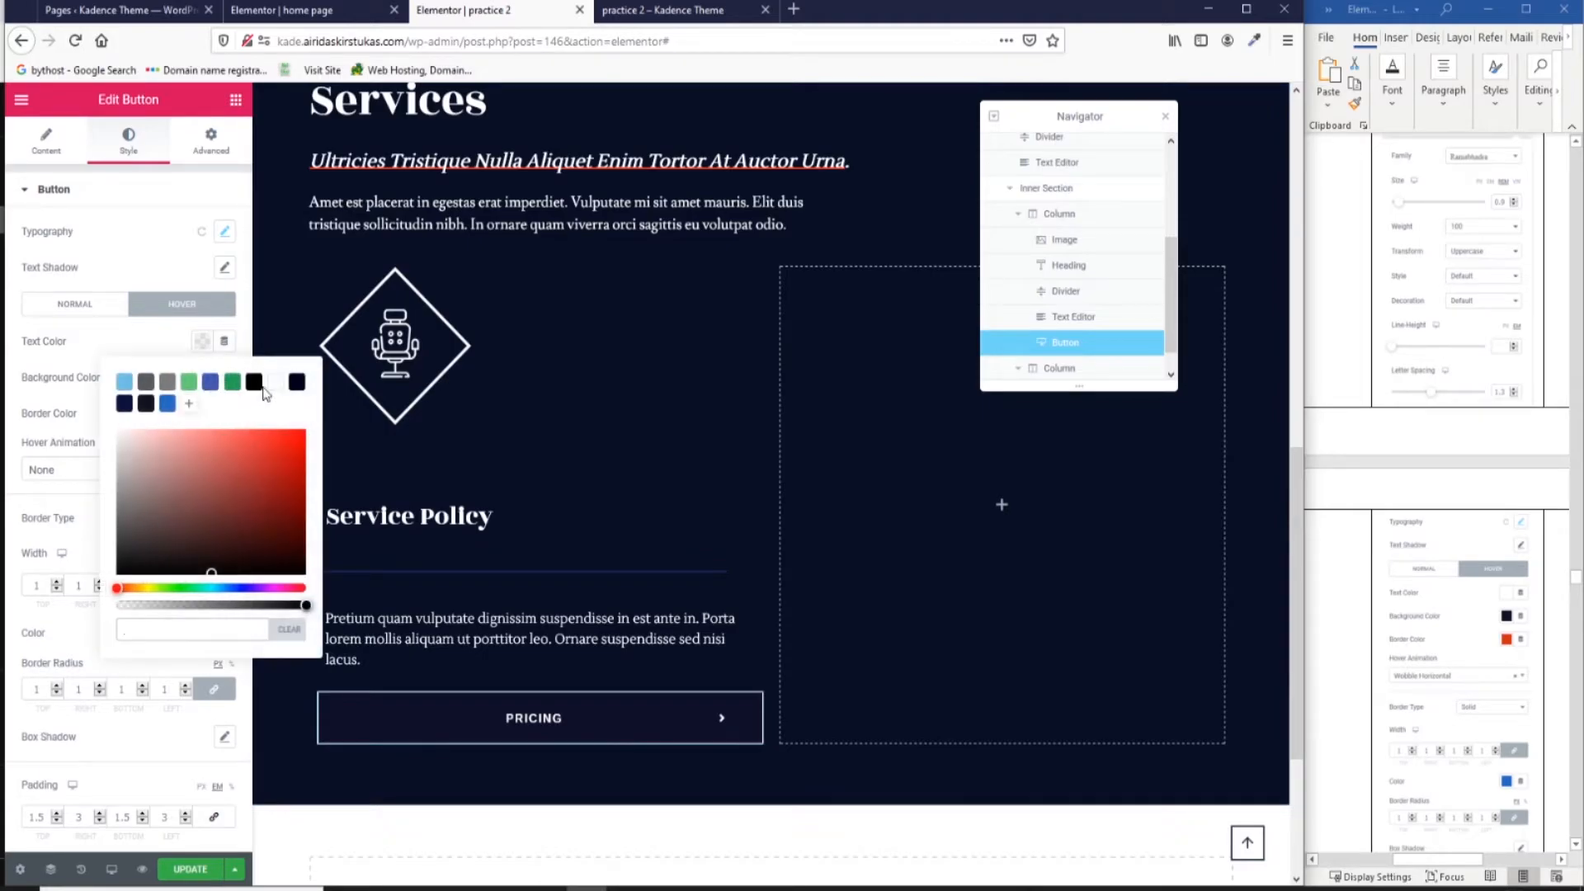
{"action": "left_click", "coordinate": [274, 381]}
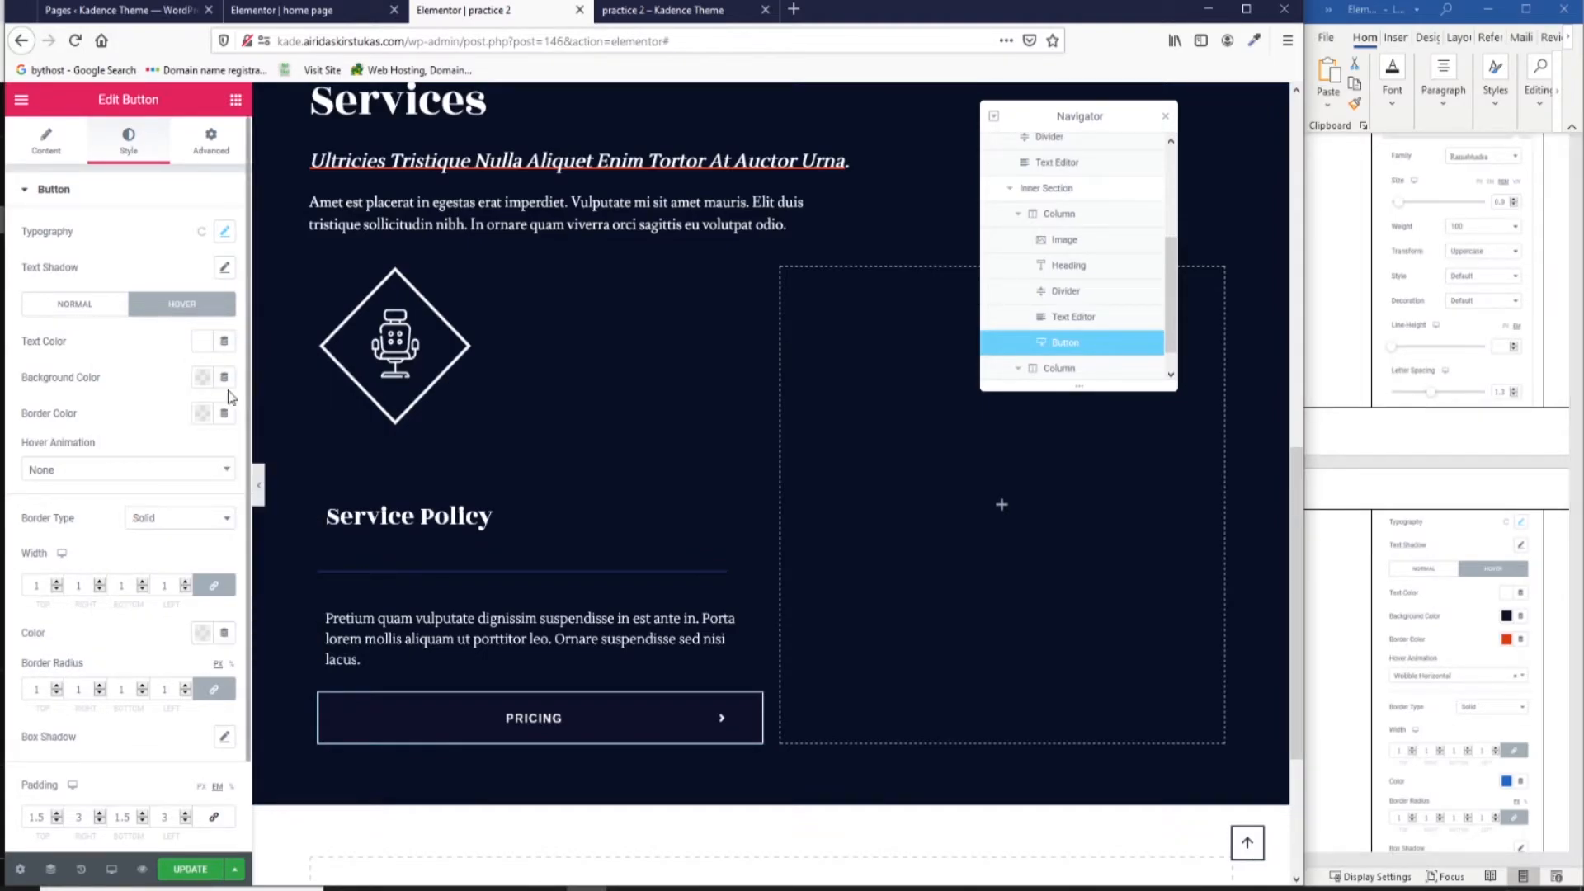
{"action": "left_click", "coordinate": [201, 377]}
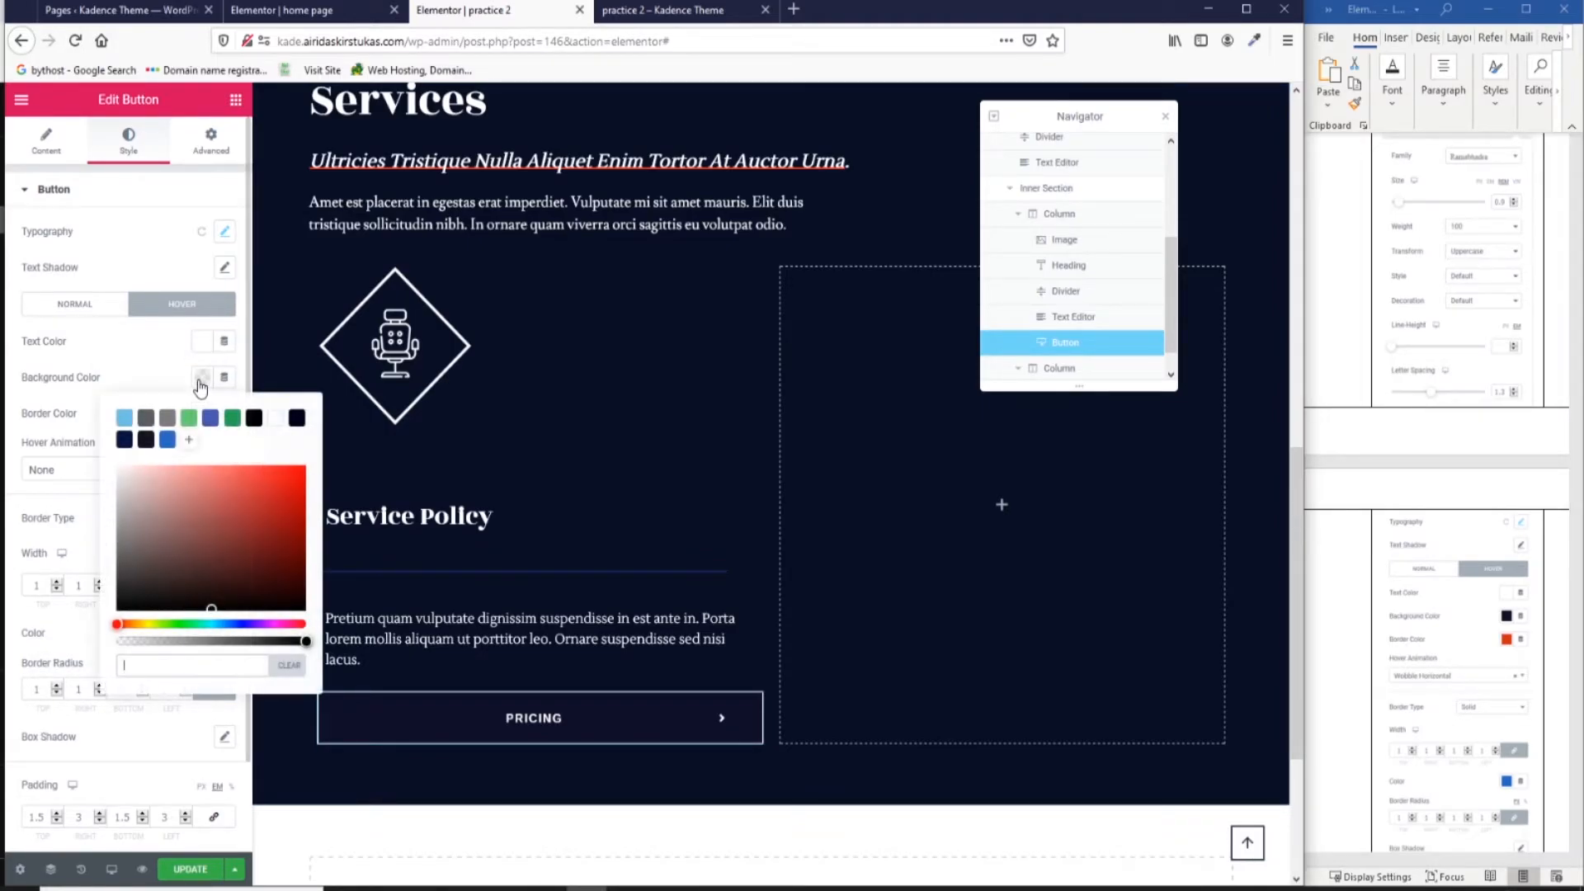
{"action": "left_click", "coordinate": [145, 440]}
{"action": "left_click", "coordinate": [201, 412]}
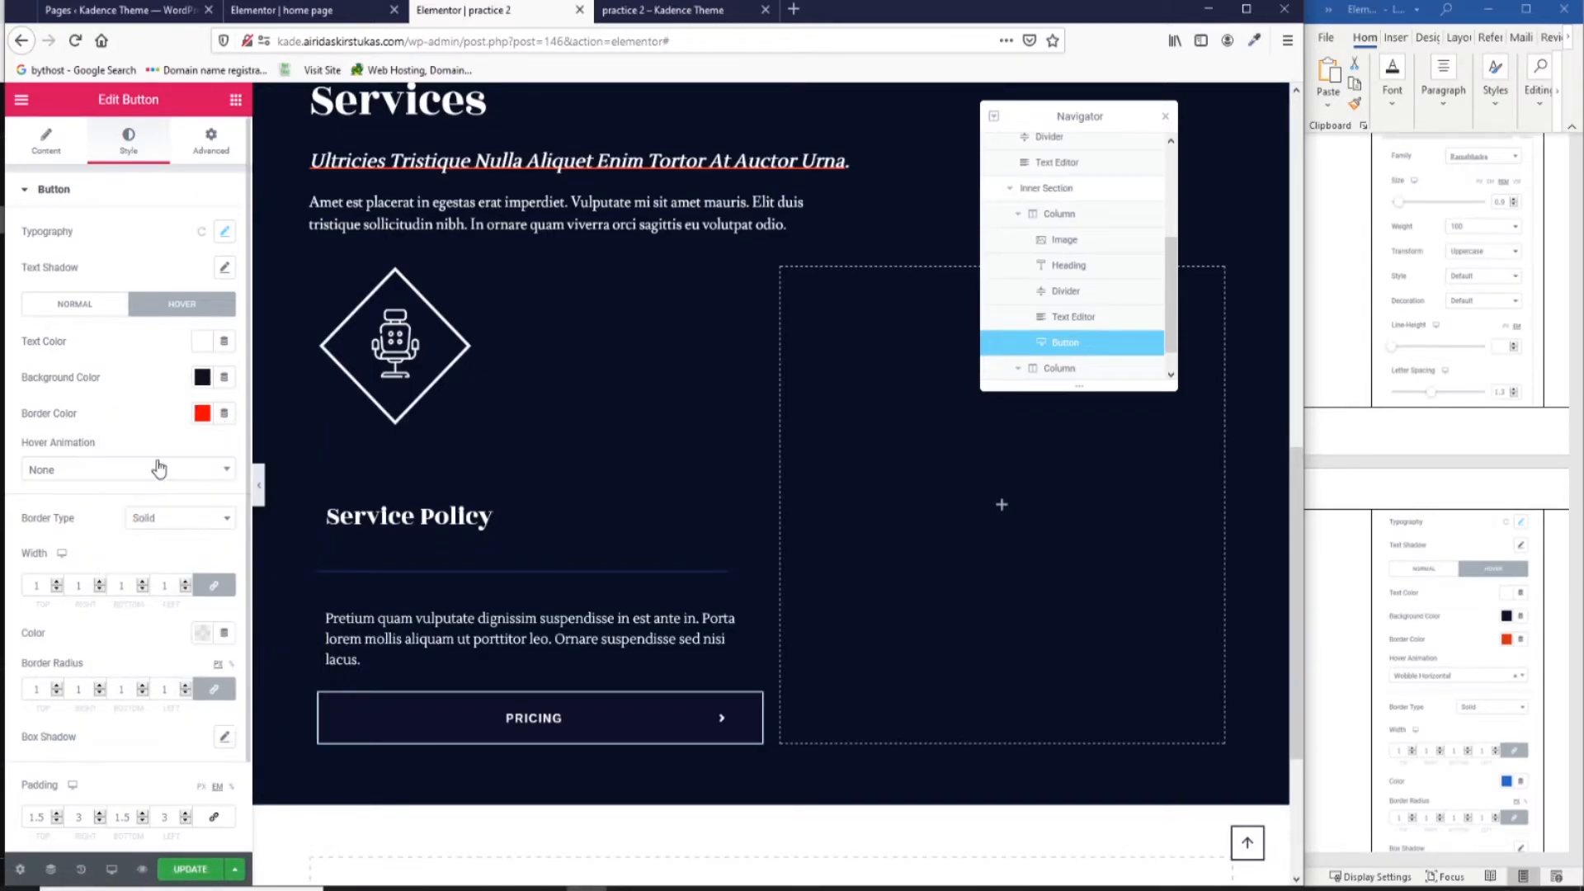
{"action": "left_click", "coordinate": [159, 469]}
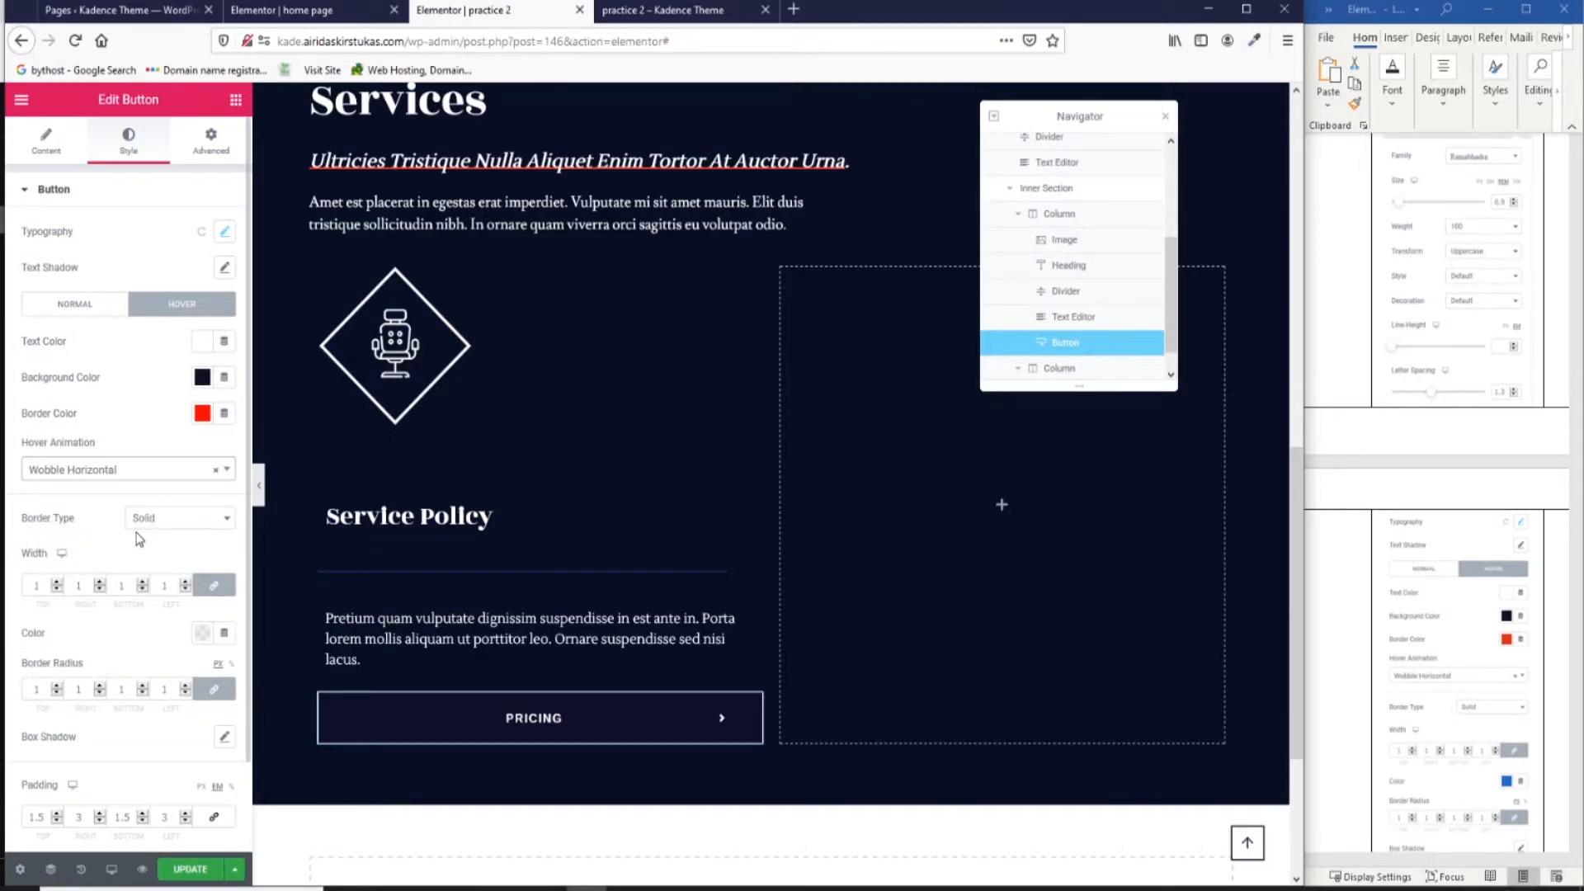
{"action": "scroll", "coordinate": [141, 539], "scroll_direction": "down", "scroll_amount": 2}
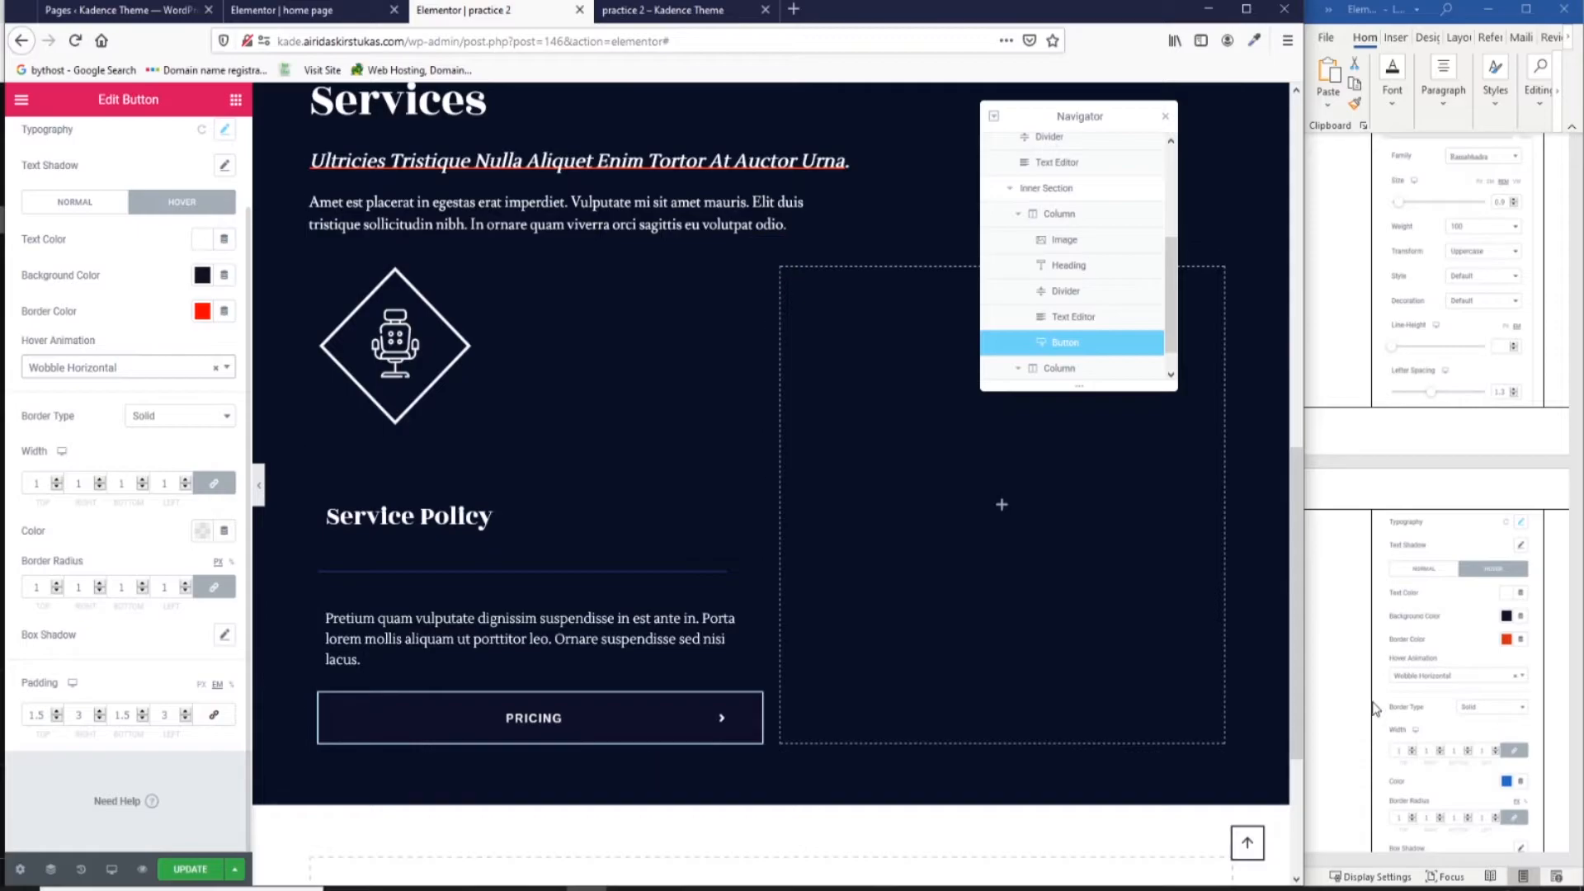
{"action": "scroll", "coordinate": [1388, 675], "scroll_direction": "down", "scroll_amount": 3}
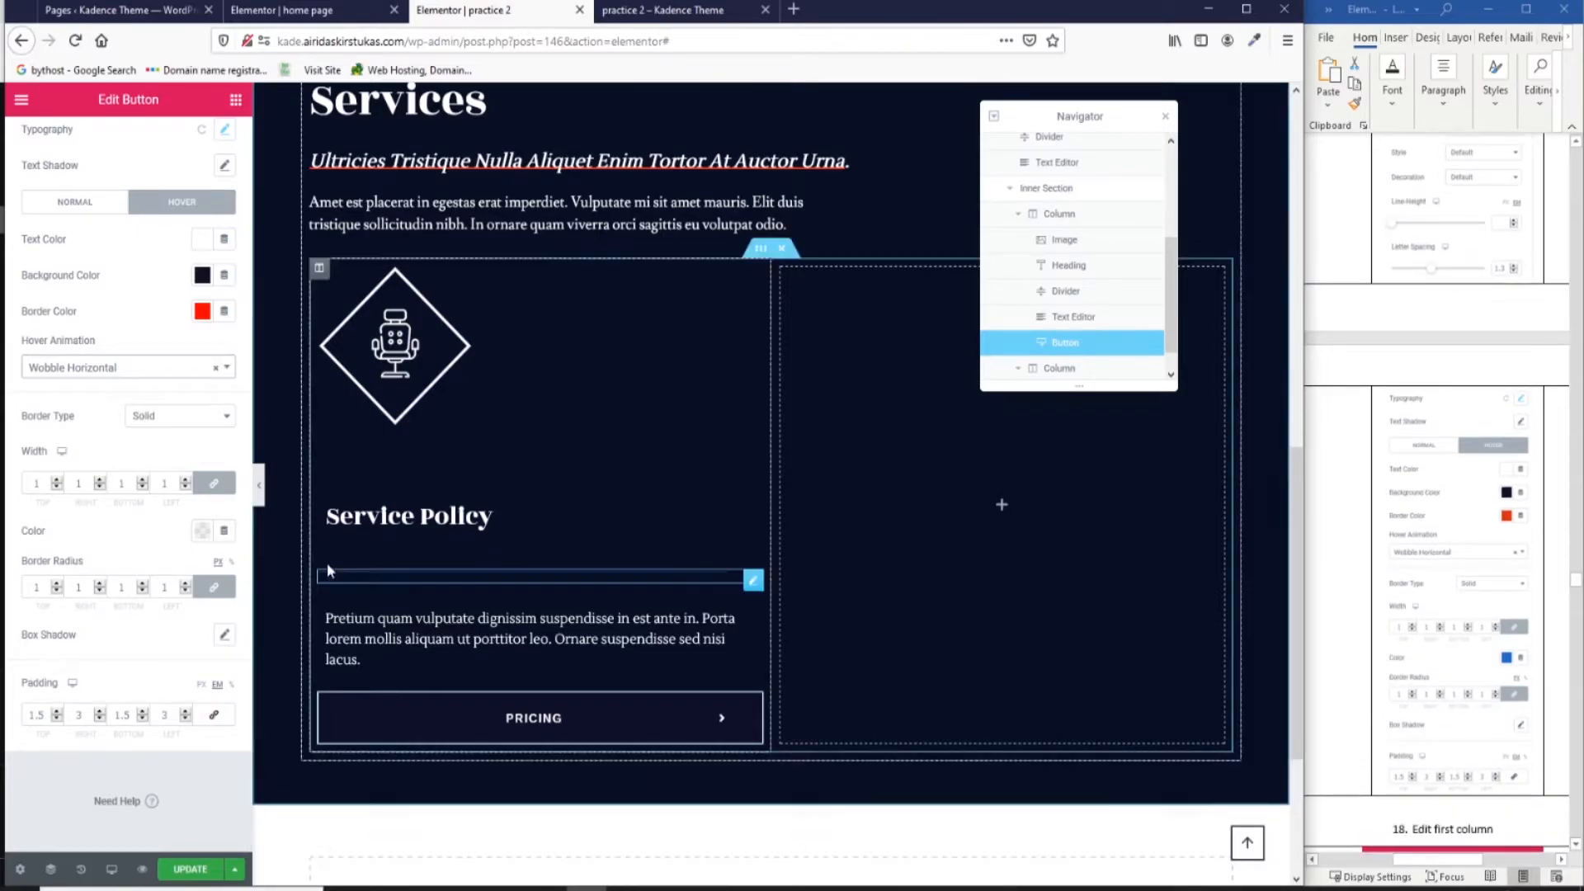
{"action": "left_click", "coordinate": [201, 532]}
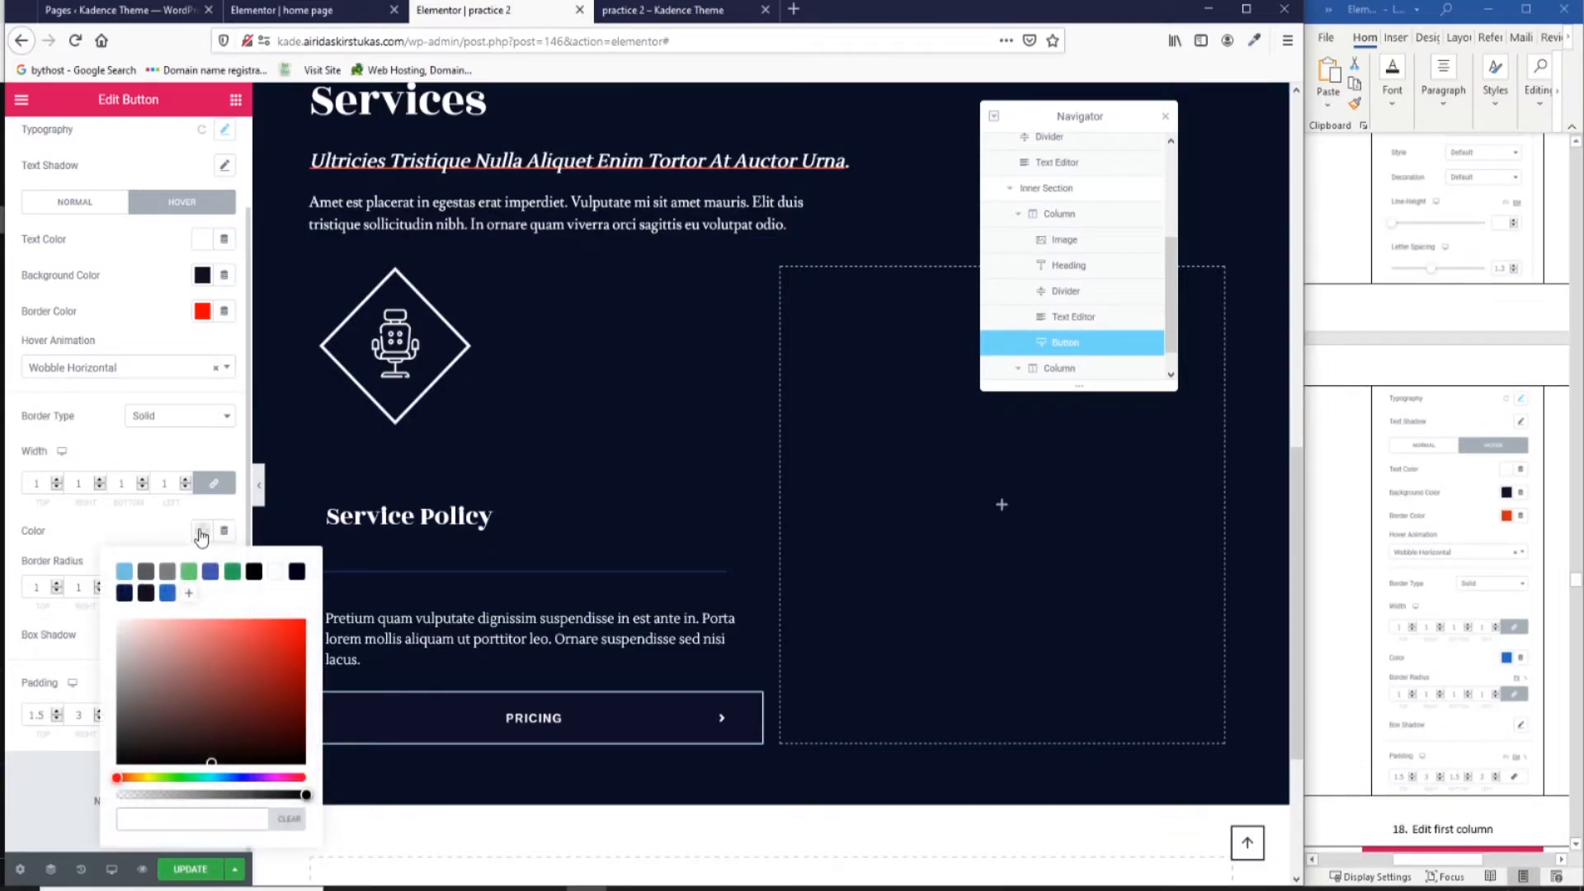
In Advanced, set the button's bottom padding to 2 em.
{"action": "scroll", "coordinate": [210, 330], "scroll_direction": "up", "scroll_amount": 2}
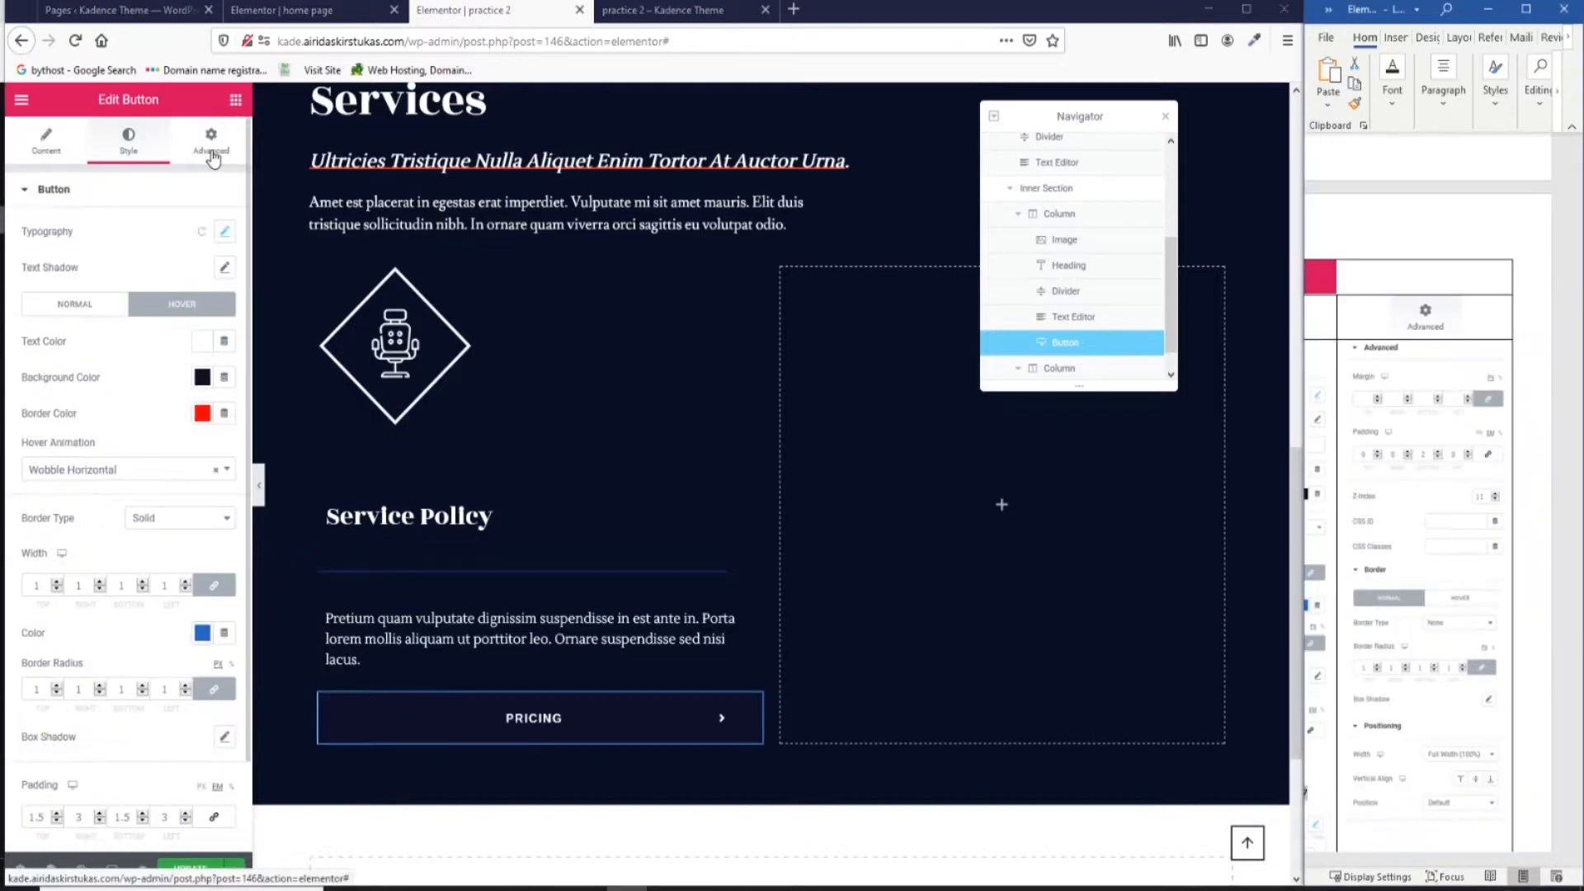
{"action": "left_click", "coordinate": [212, 142]}
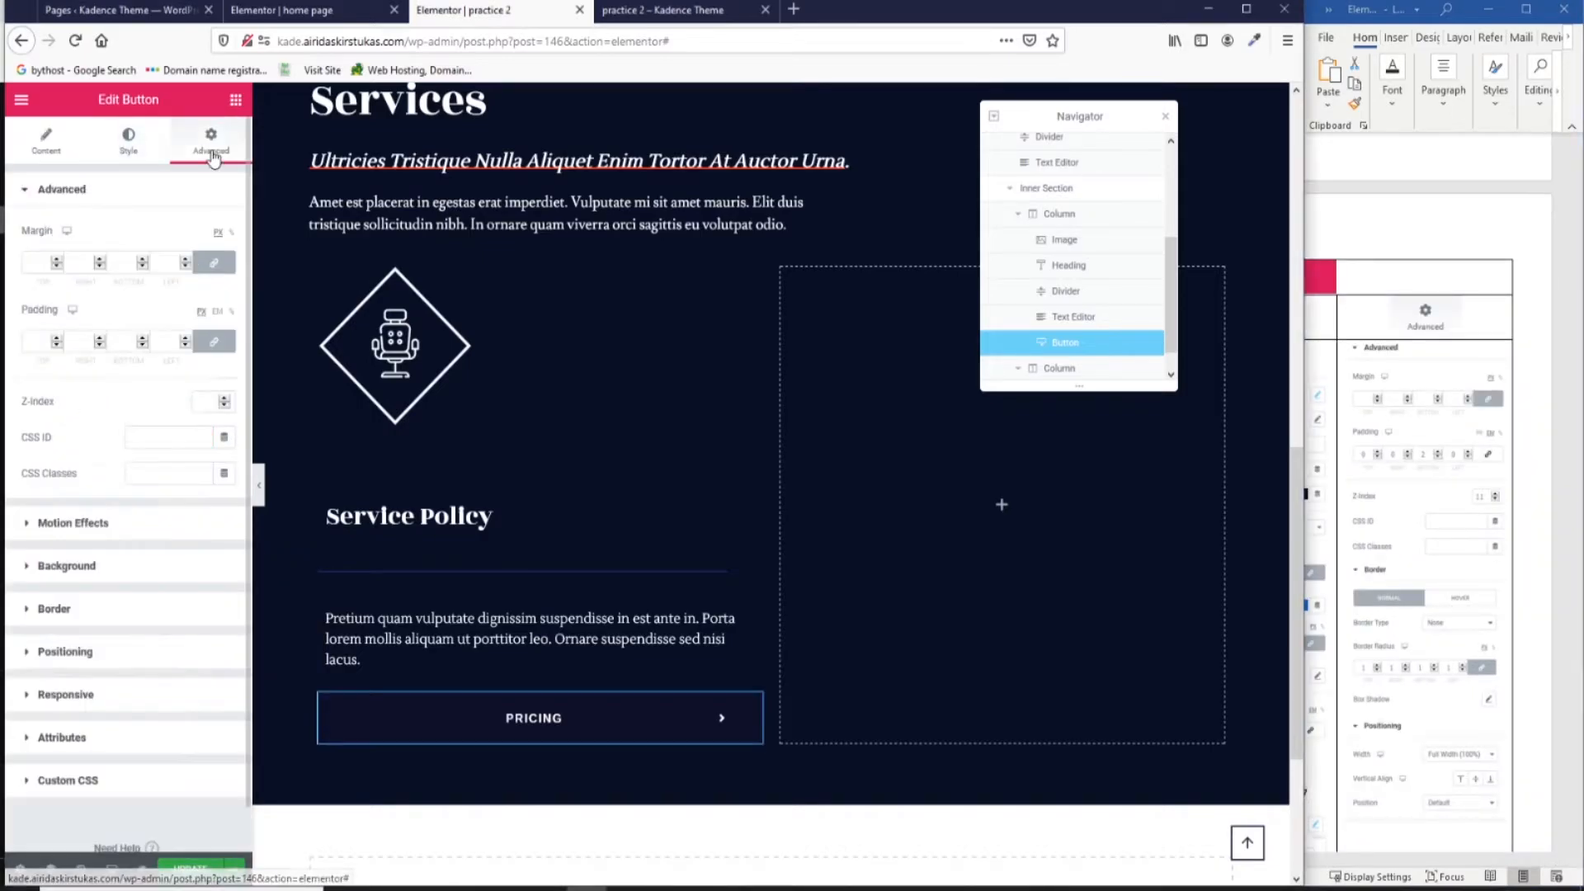
{"action": "left_click", "coordinate": [219, 313]}
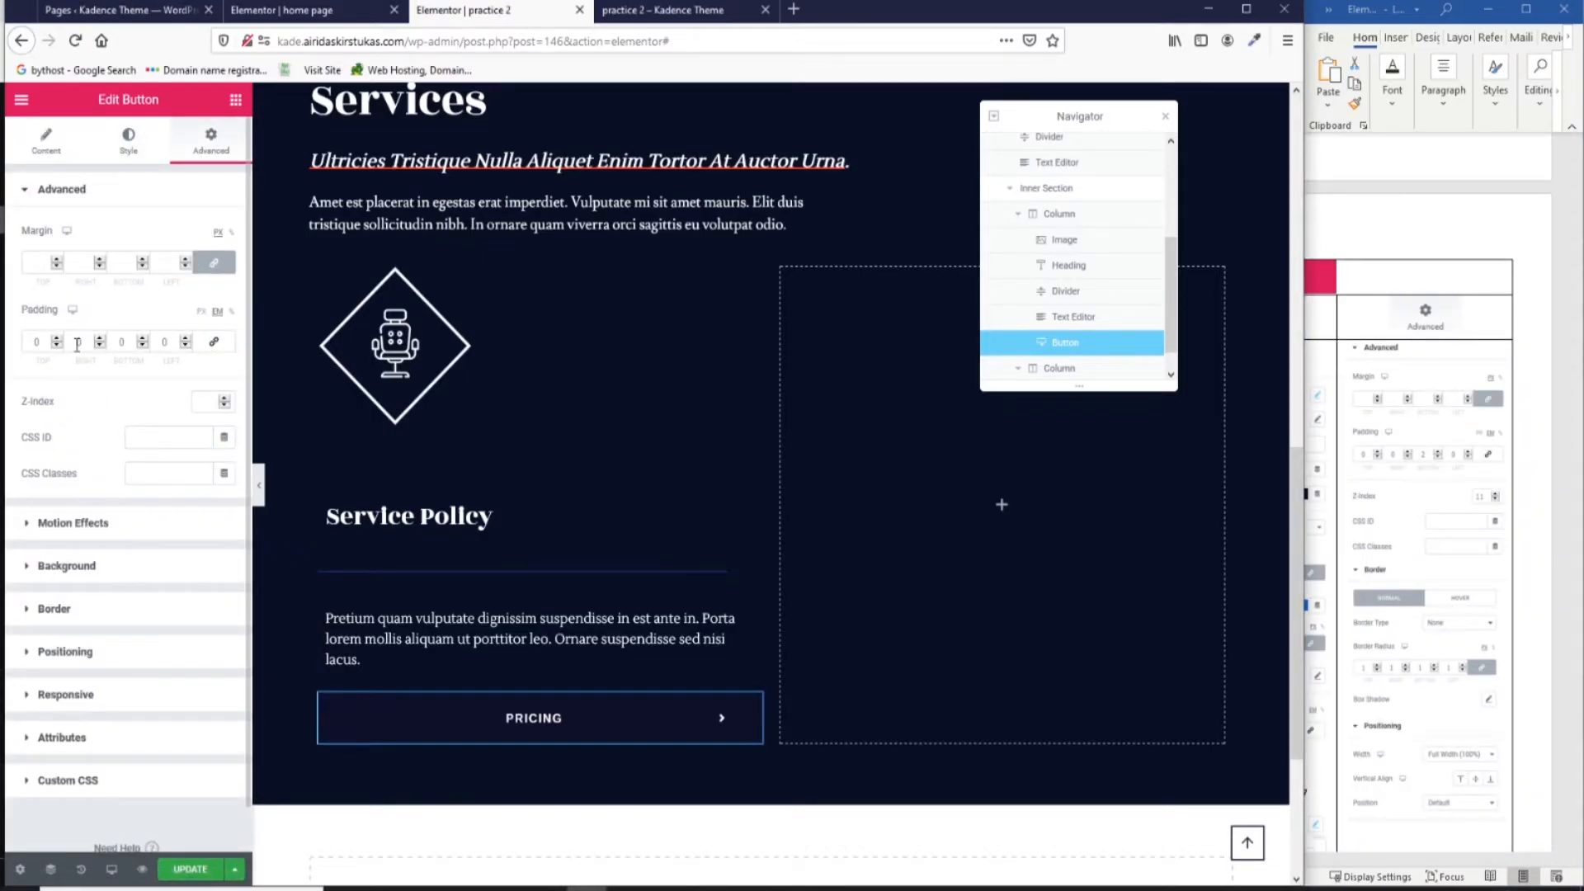
{"action": "left_click_drag", "start_coordinate": [132, 342], "coordinate": [102, 345]}
{"action": "type", "text": "2"}
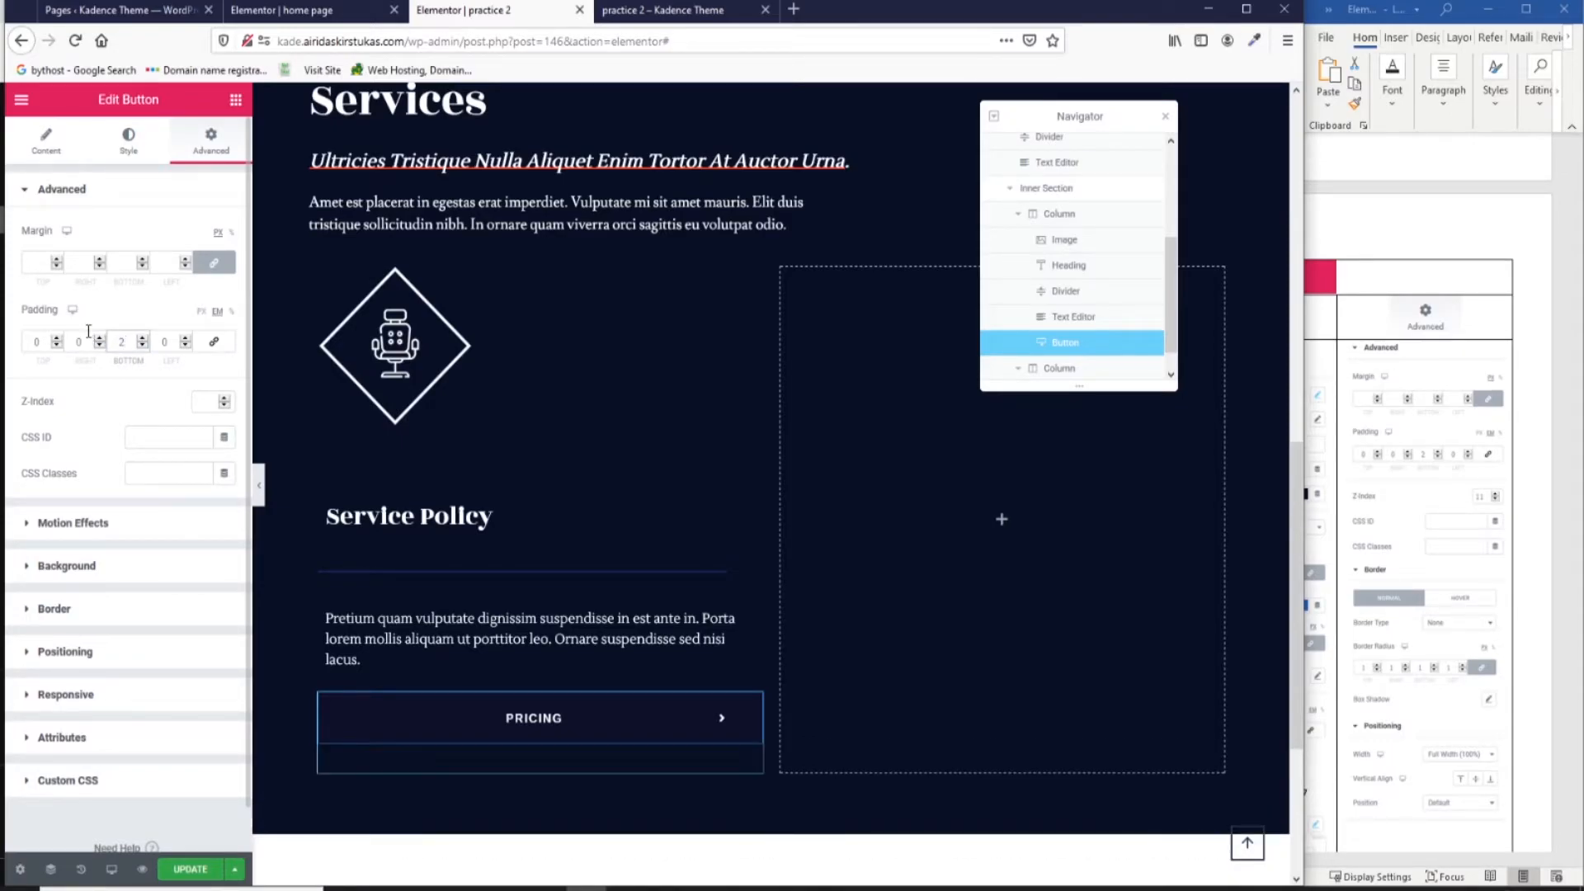
{"action": "left_click", "coordinate": [199, 406]}
Set the button's positioning width to Full Width (100%).
{"action": "left_click", "coordinate": [25, 610]}
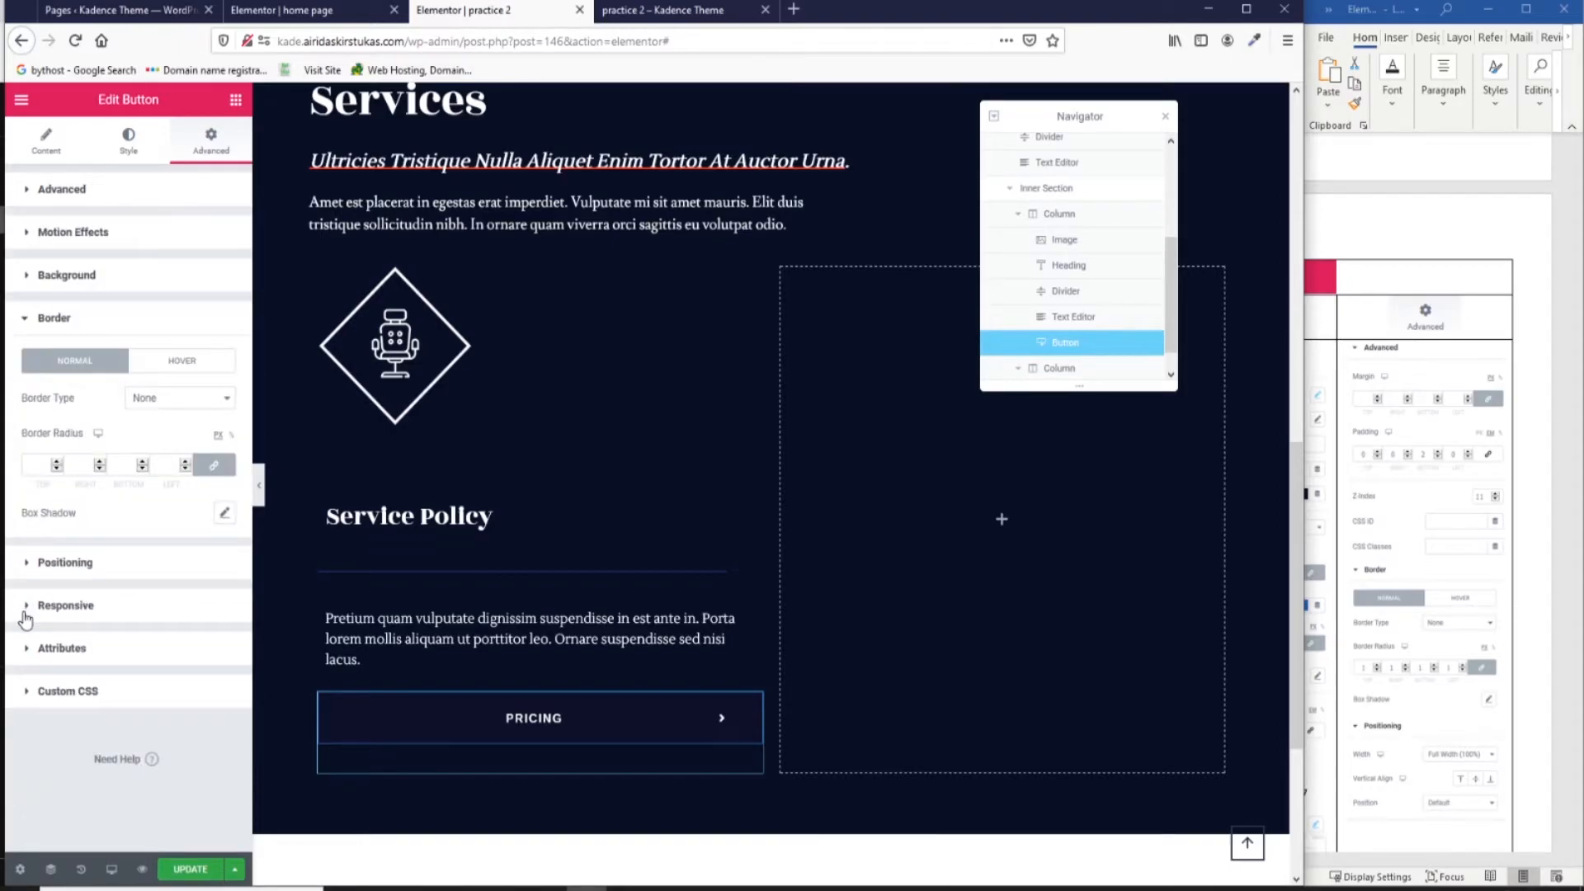
{"action": "left_click", "coordinate": [40, 458]}
{"action": "left_click", "coordinate": [24, 318]}
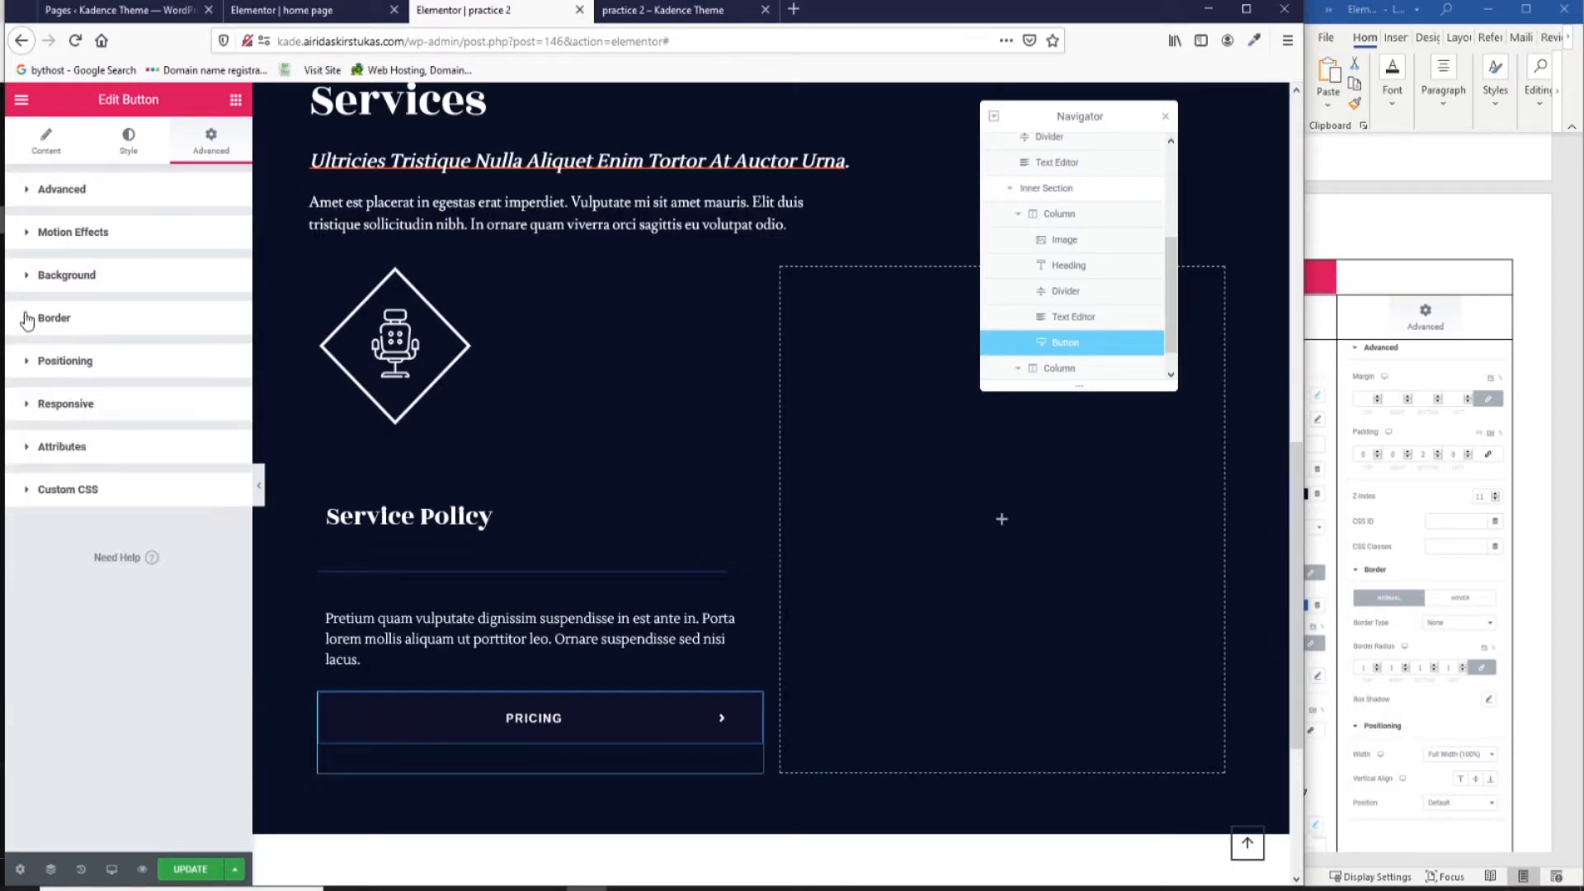
{"action": "left_click", "coordinate": [27, 363]}
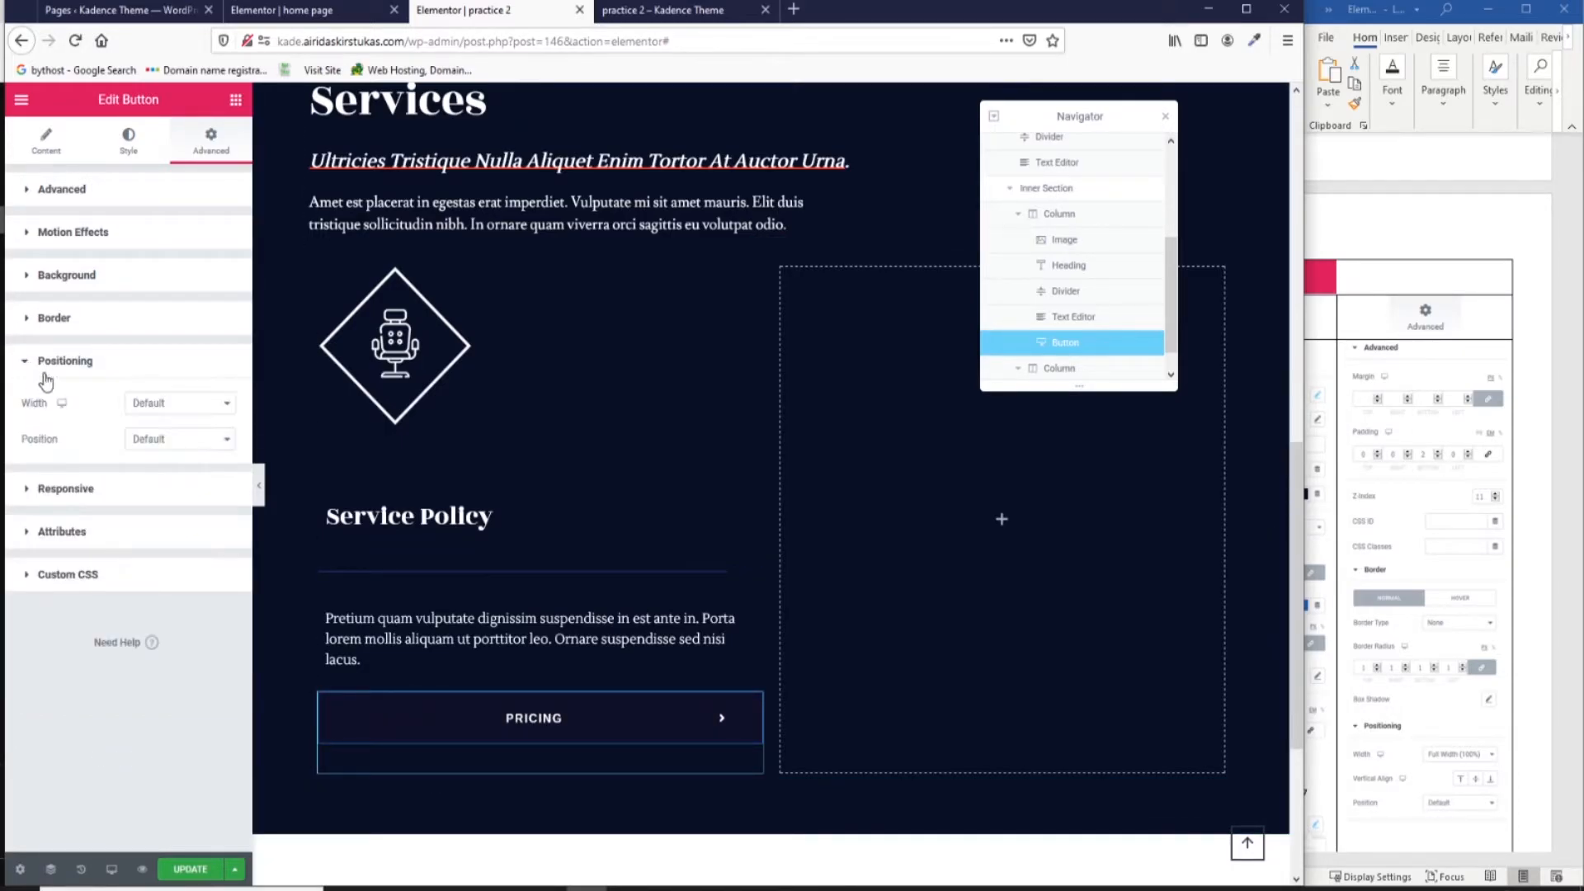
{"action": "left_click", "coordinate": [171, 404]}
{"action": "left_click", "coordinate": [190, 440]}
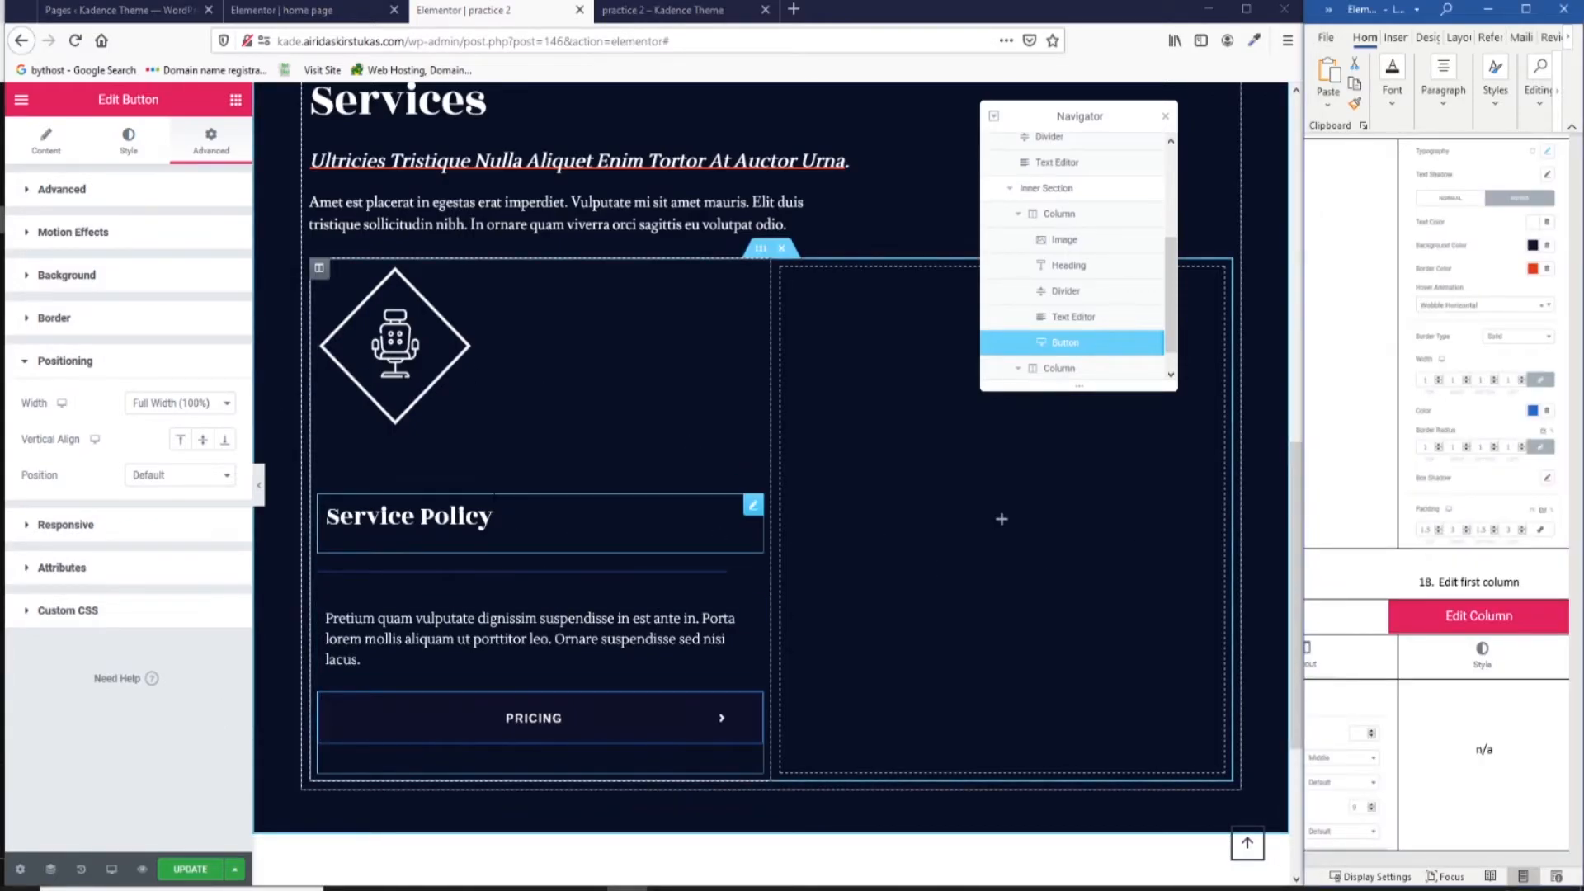
Vertically centre the first column's content and set Widgets Space to 0.
{"action": "left_click", "coordinate": [319, 269]}
{"action": "left_click", "coordinate": [180, 267]}
{"action": "left_click", "coordinate": [183, 327]}
{"action": "left_click", "coordinate": [195, 339]}
{"action": "type", "text": "0"}
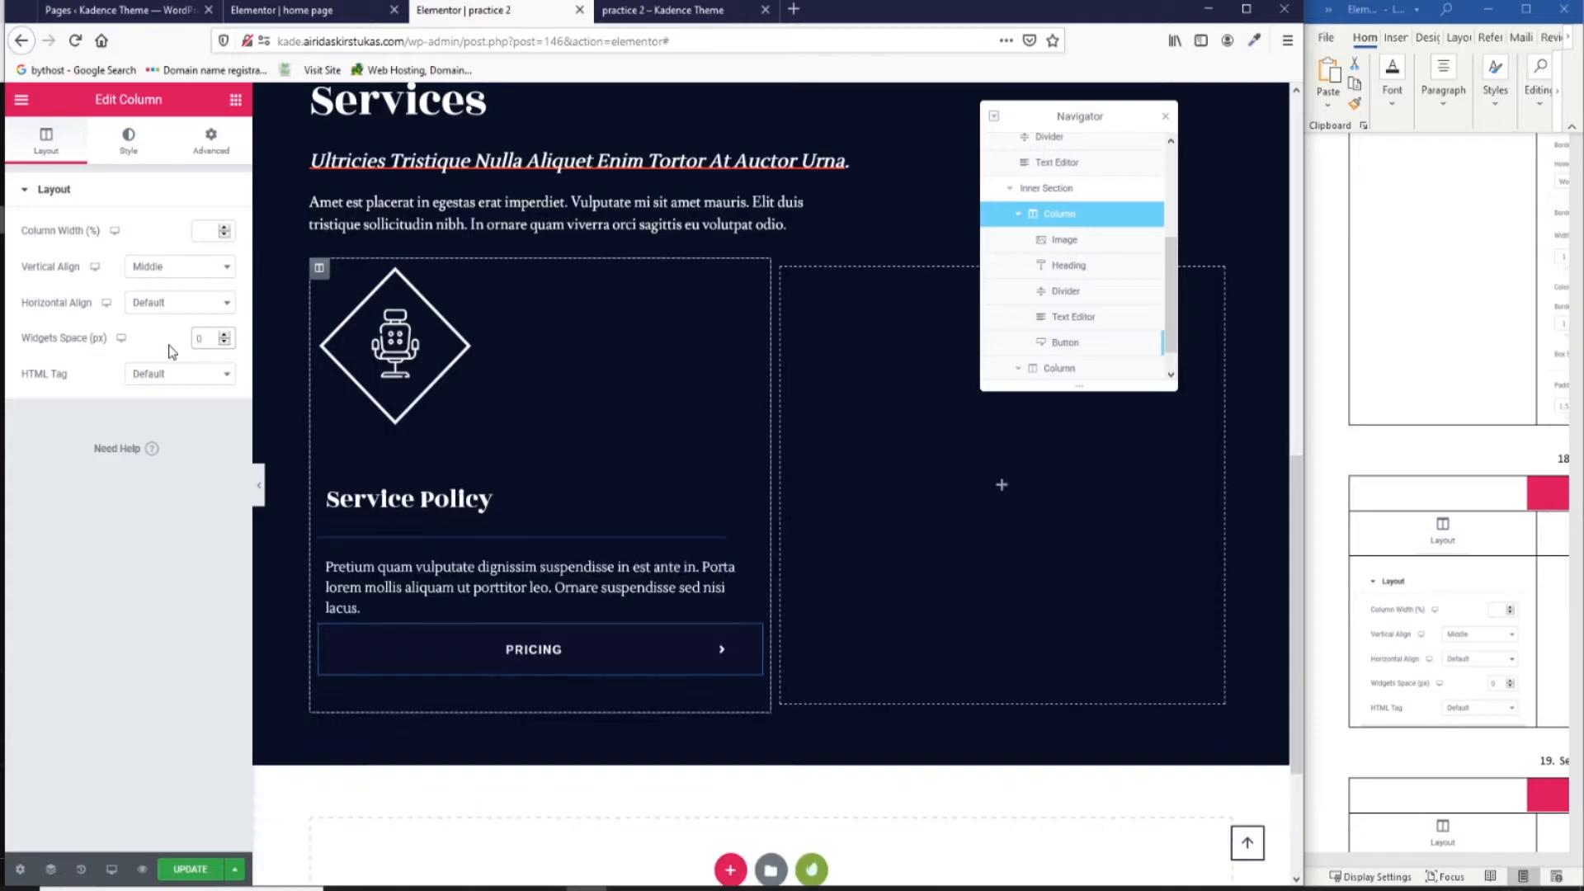
Unlink the first column's margin and set its left margin to 30.
{"action": "left_click", "coordinate": [134, 144]}
{"action": "left_click", "coordinate": [218, 149]}
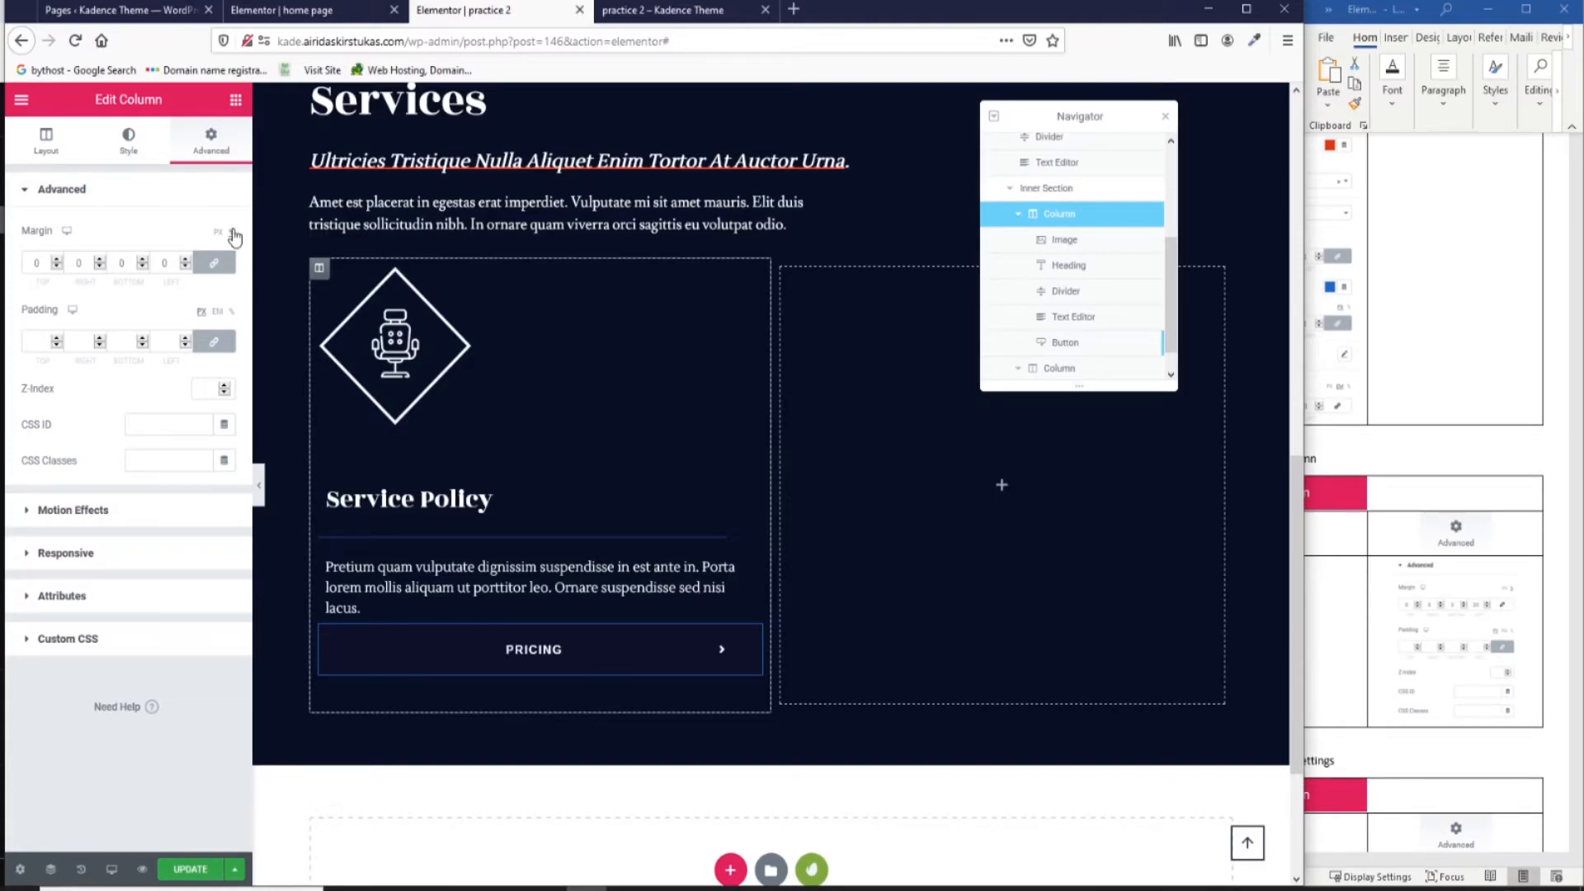
{"action": "left_click", "coordinate": [214, 262]}
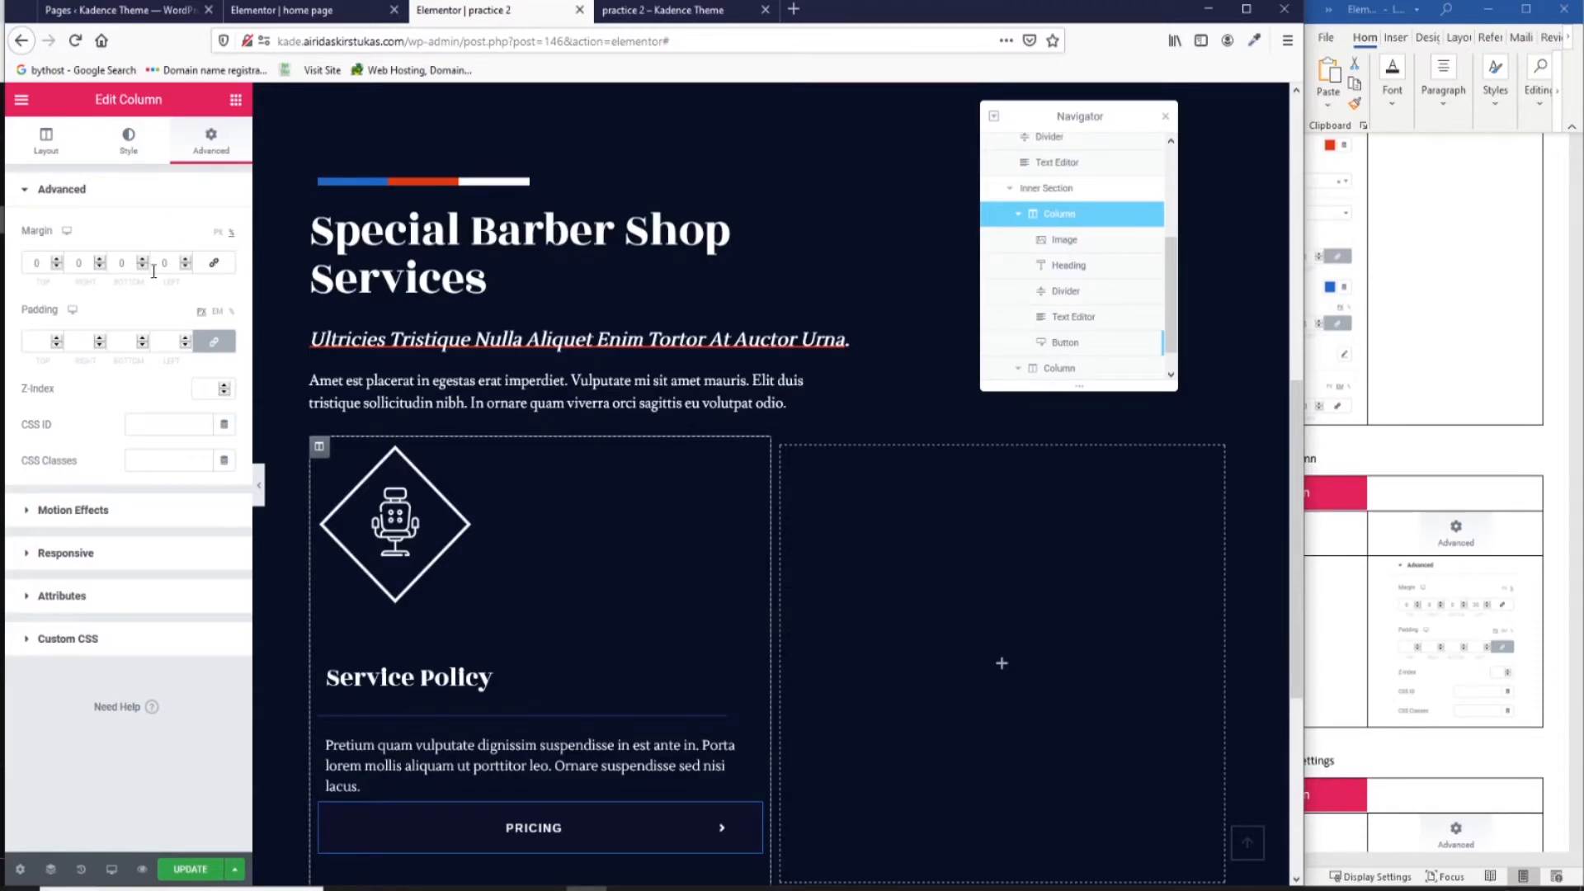
{"action": "double_click", "coordinate": [162, 264]}
{"action": "type", "text": "30"}
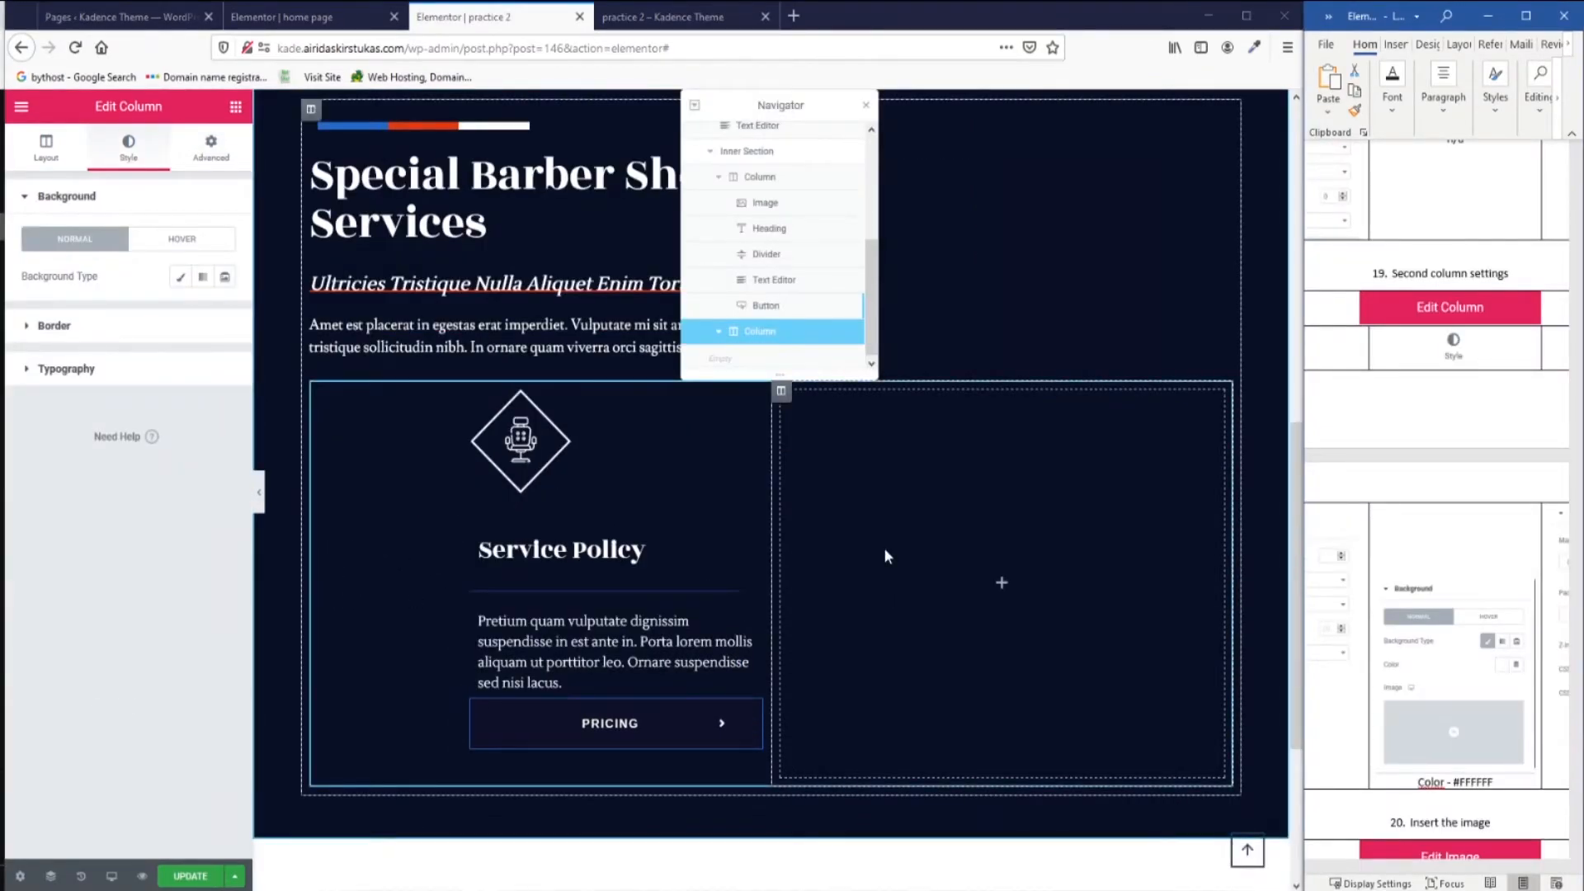
Give the empty second column a classic white background.
{"action": "left_click", "coordinate": [883, 547]}
{"action": "left_click", "coordinate": [128, 149]}
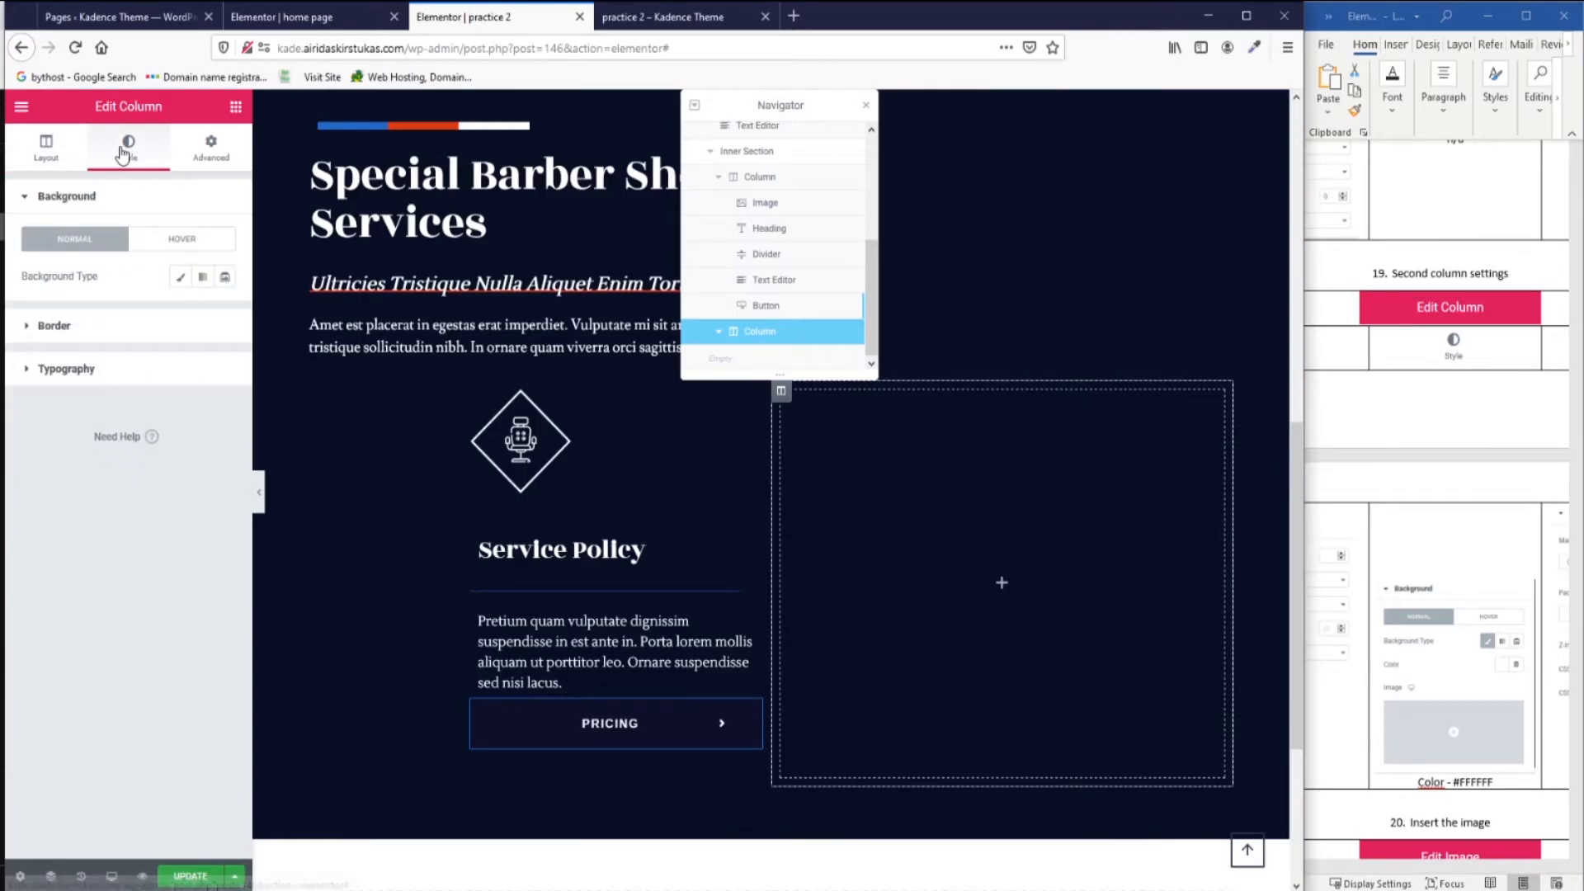
{"action": "left_click", "coordinate": [182, 278]}
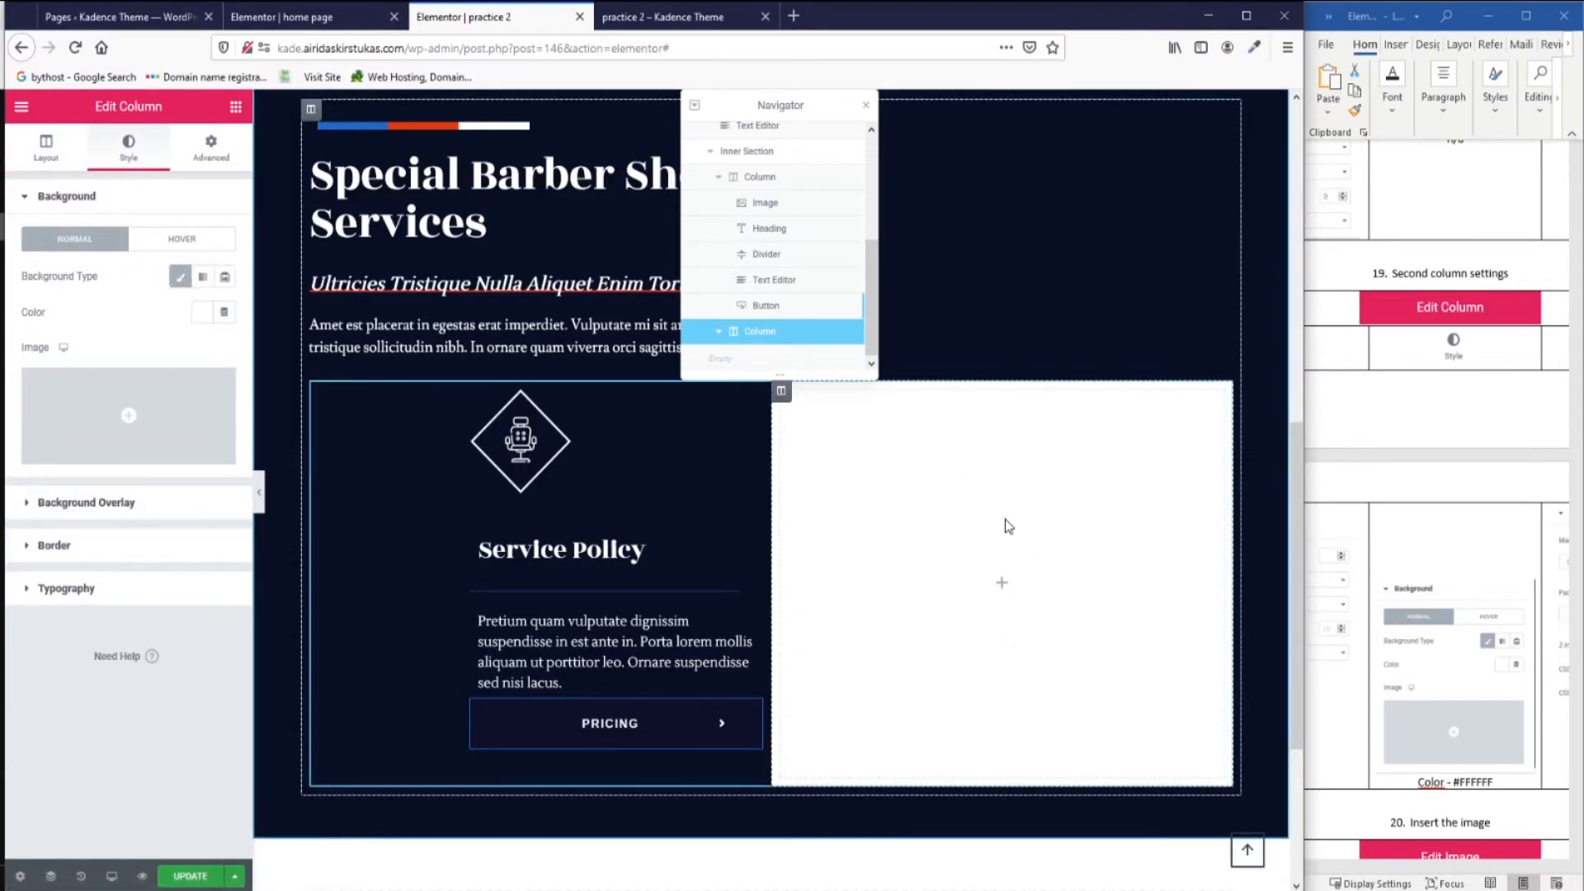
Add an Image widget to the second column showing service2_blue.jpg.
{"action": "left_click", "coordinate": [1003, 575]}
{"action": "left_click_drag", "start_coordinate": [56, 363], "coordinate": [929, 588]}
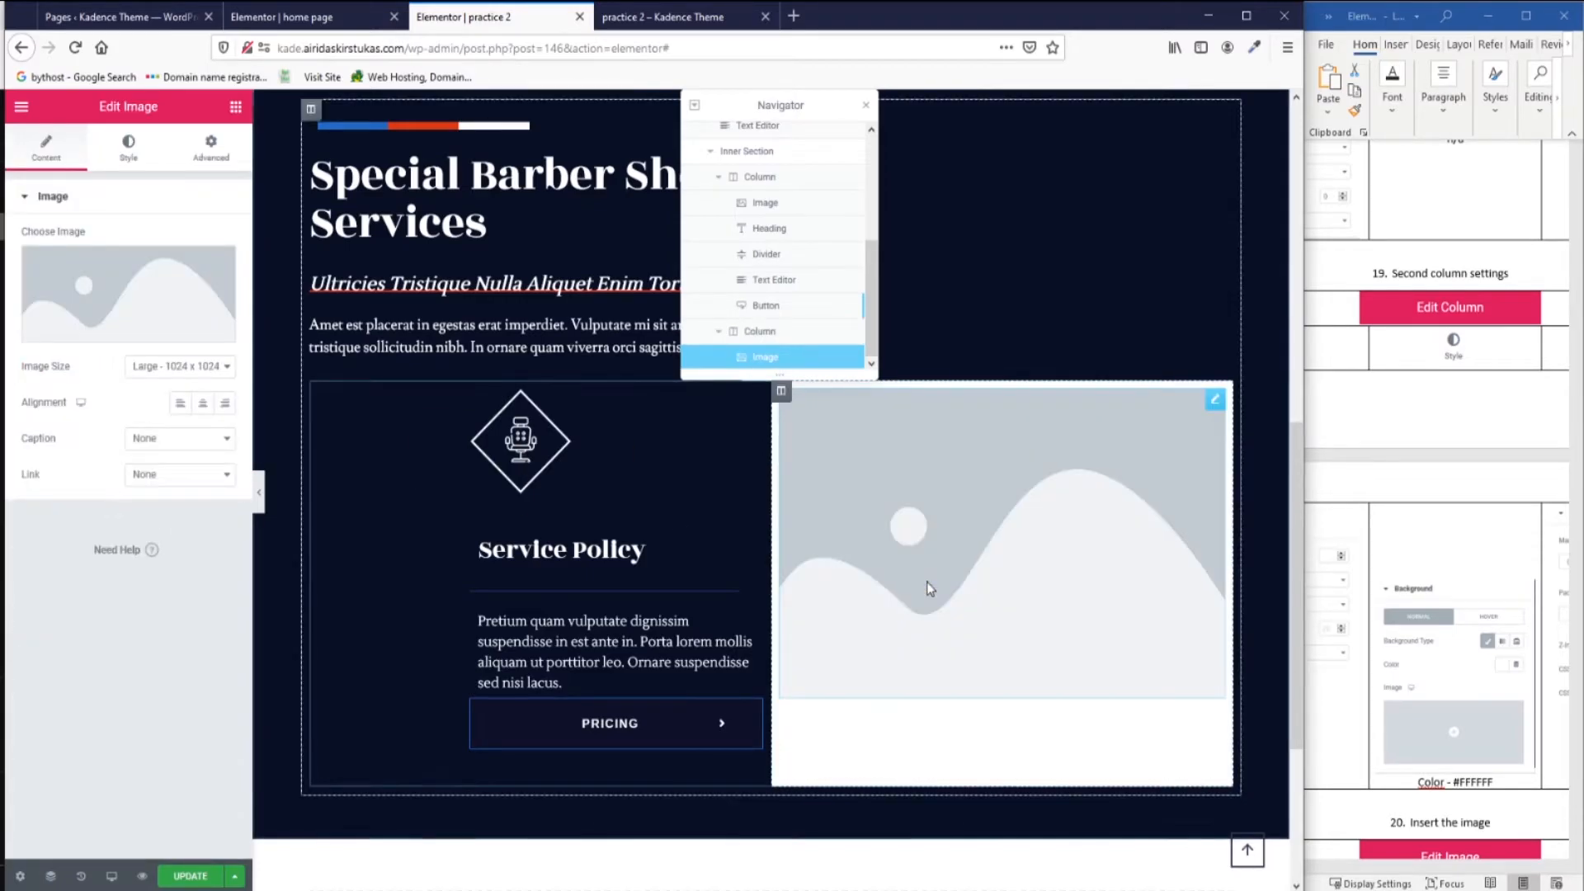
{"action": "left_click", "coordinate": [136, 290]}
{"action": "left_click", "coordinate": [318, 314]}
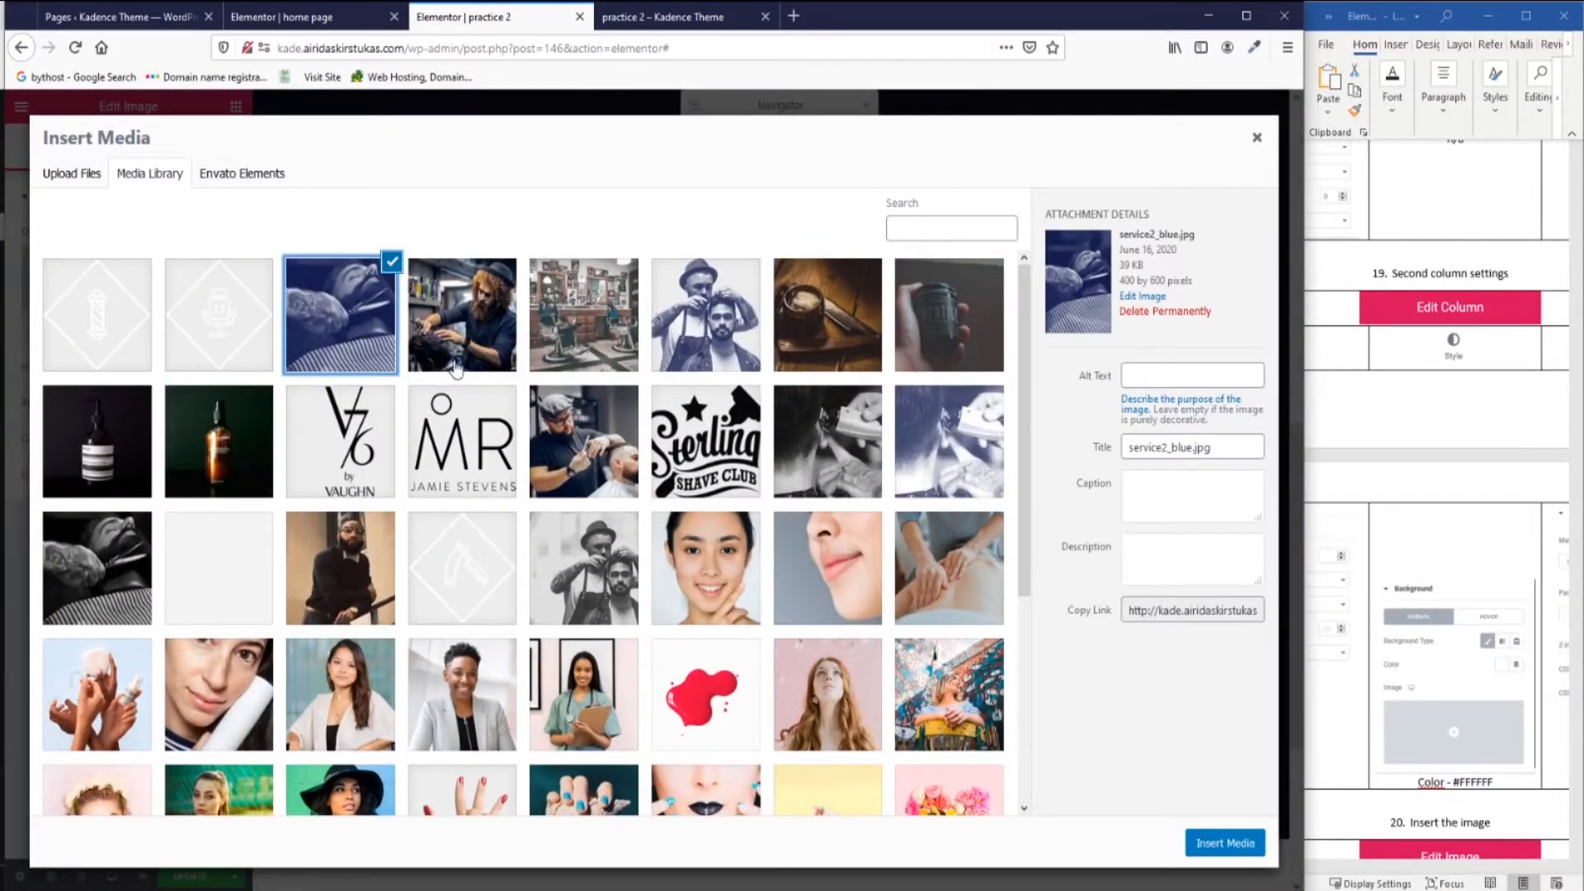
{"action": "left_click", "coordinate": [1225, 842]}
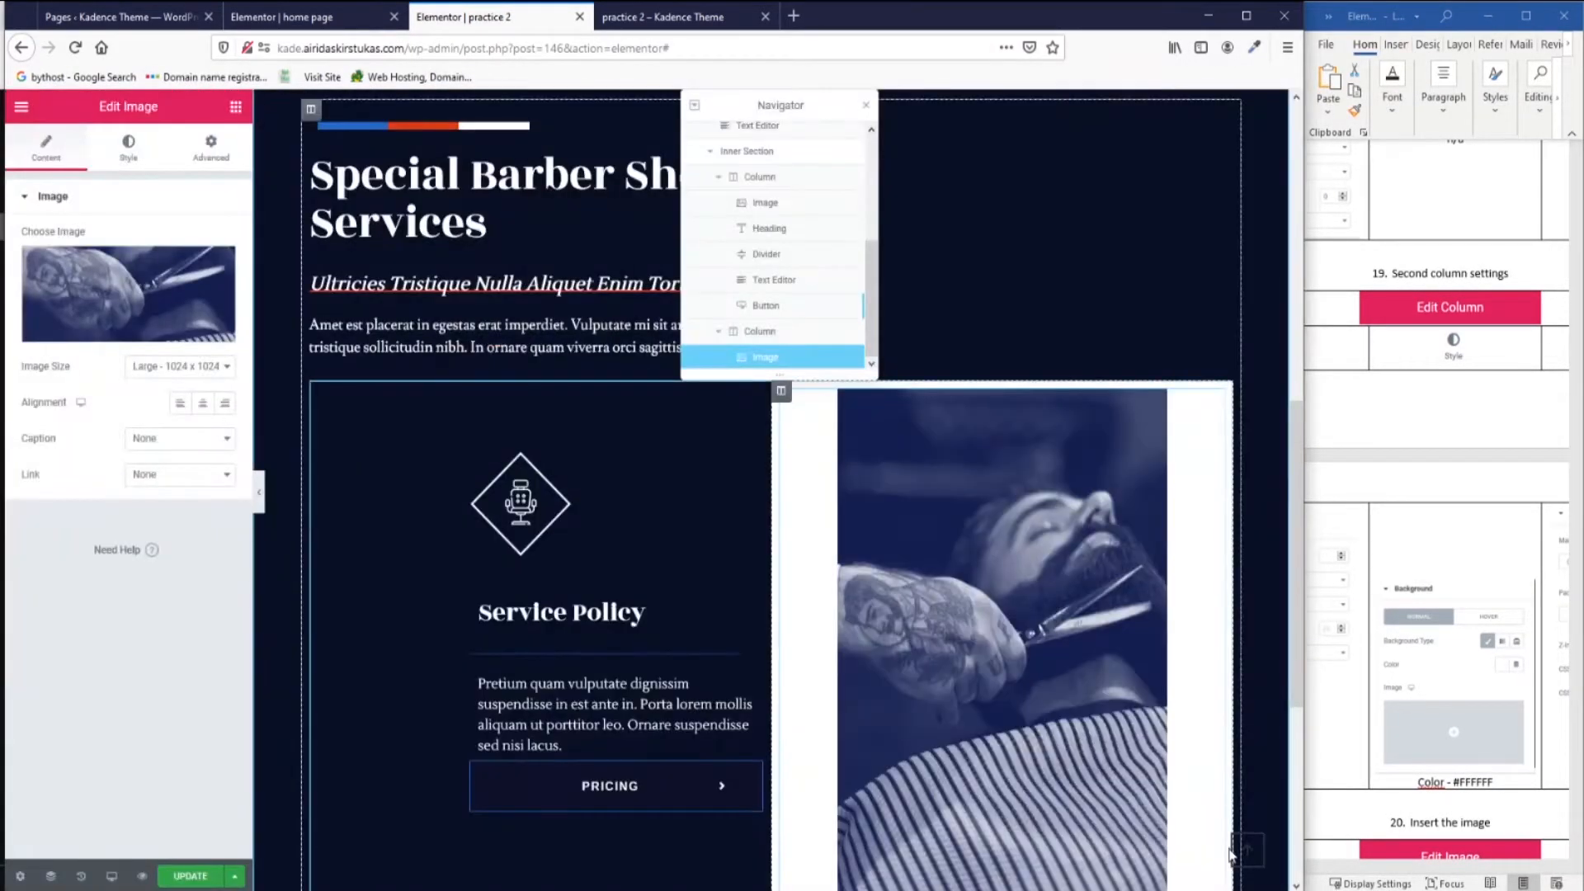
{"action": "left_click", "coordinate": [781, 392]}
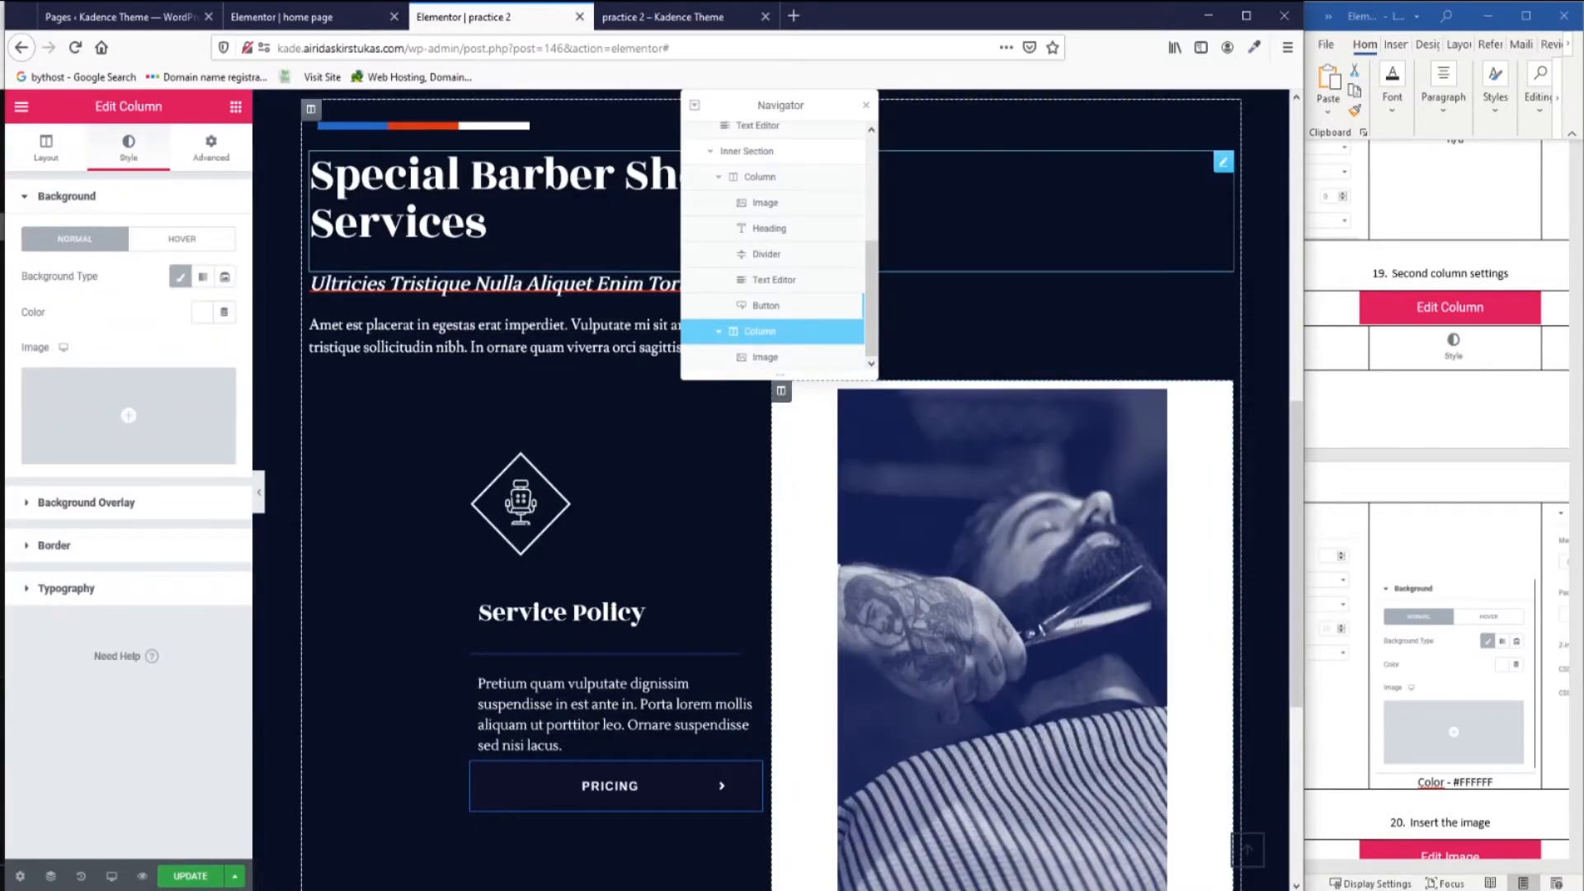
Set the photo column's left margin to 0 and its right margin to 33.
{"action": "left_click", "coordinate": [212, 149]}
{"action": "type", "text": "33"}
{"action": "key", "text": "BackSpace"}
{"action": "key", "text": "BackSpace"}
{"action": "type", "text": "0"}
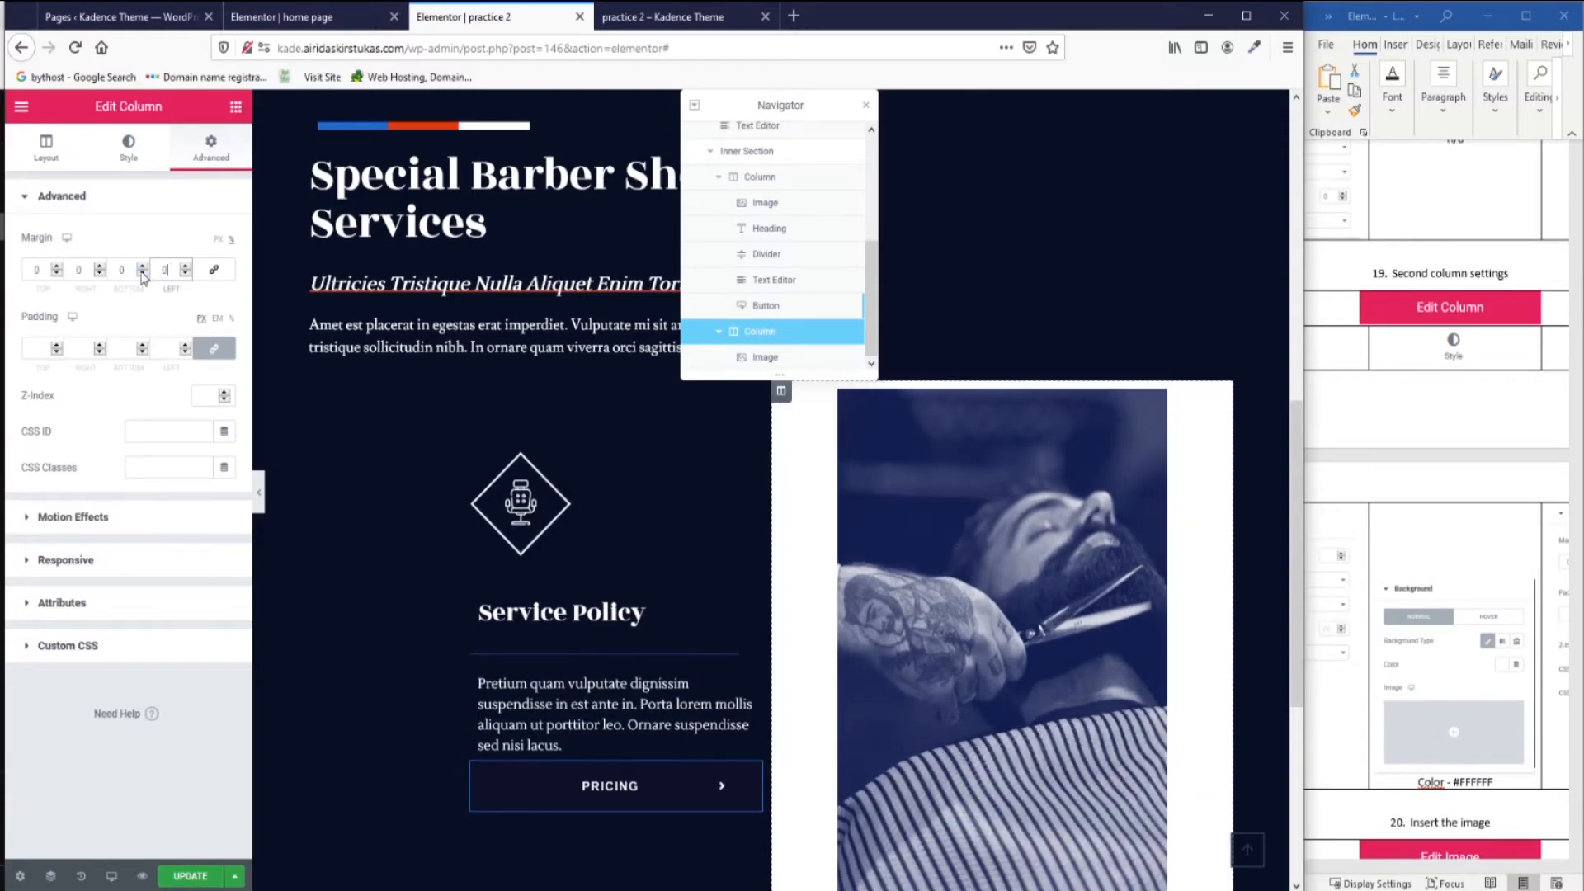
{"action": "left_click", "coordinate": [84, 269]}
{"action": "type", "text": "33"}
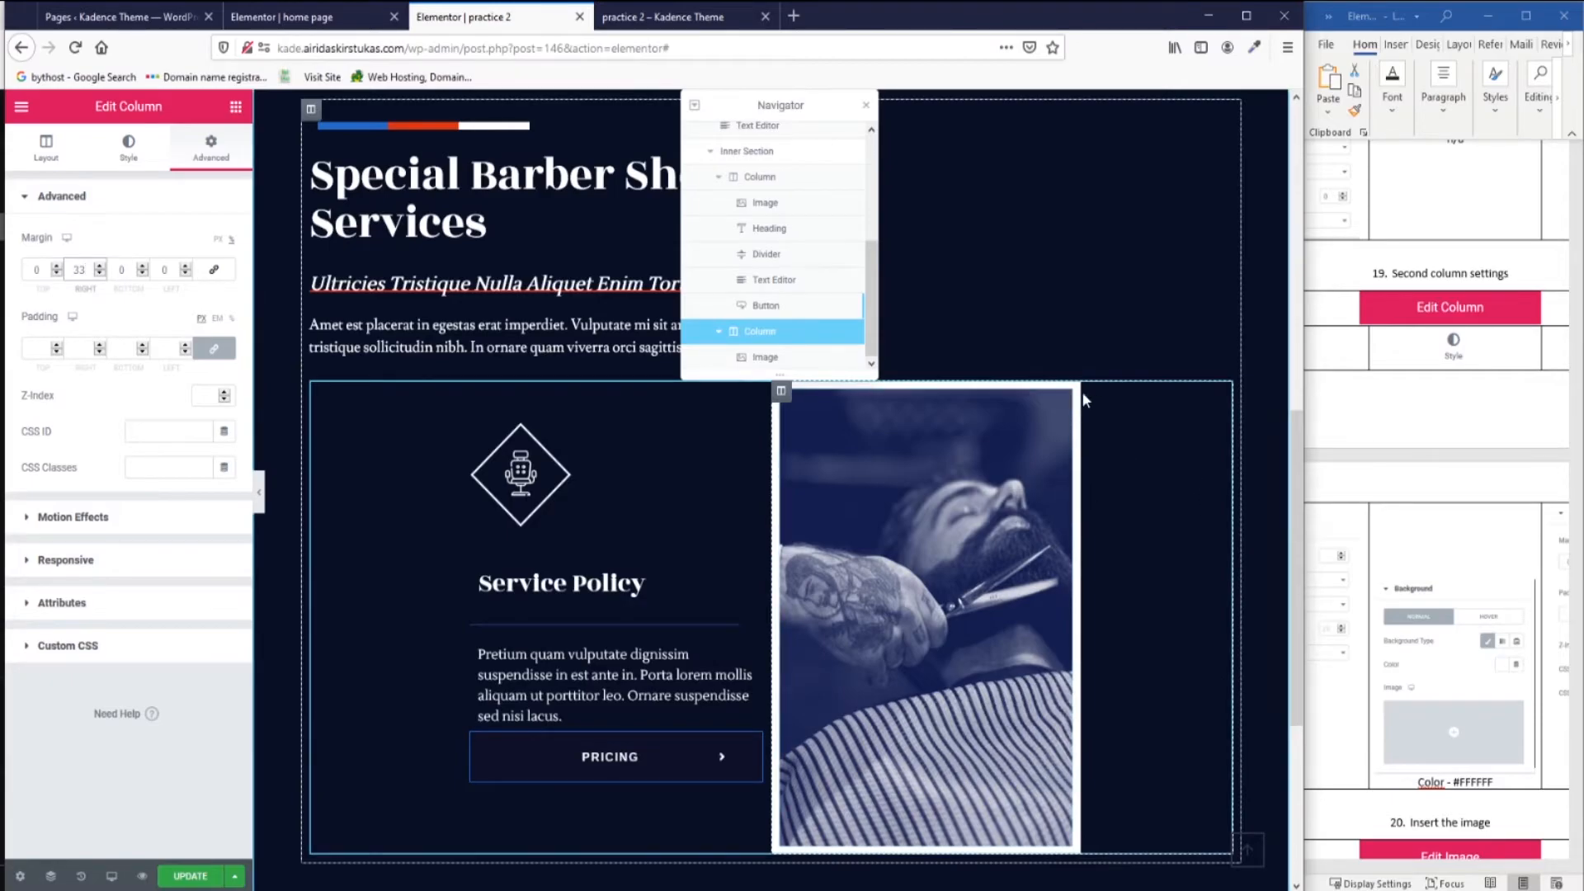
Unlink the barber photo's margin and step its left margin down to -14.
{"action": "left_click", "coordinate": [1062, 401]}
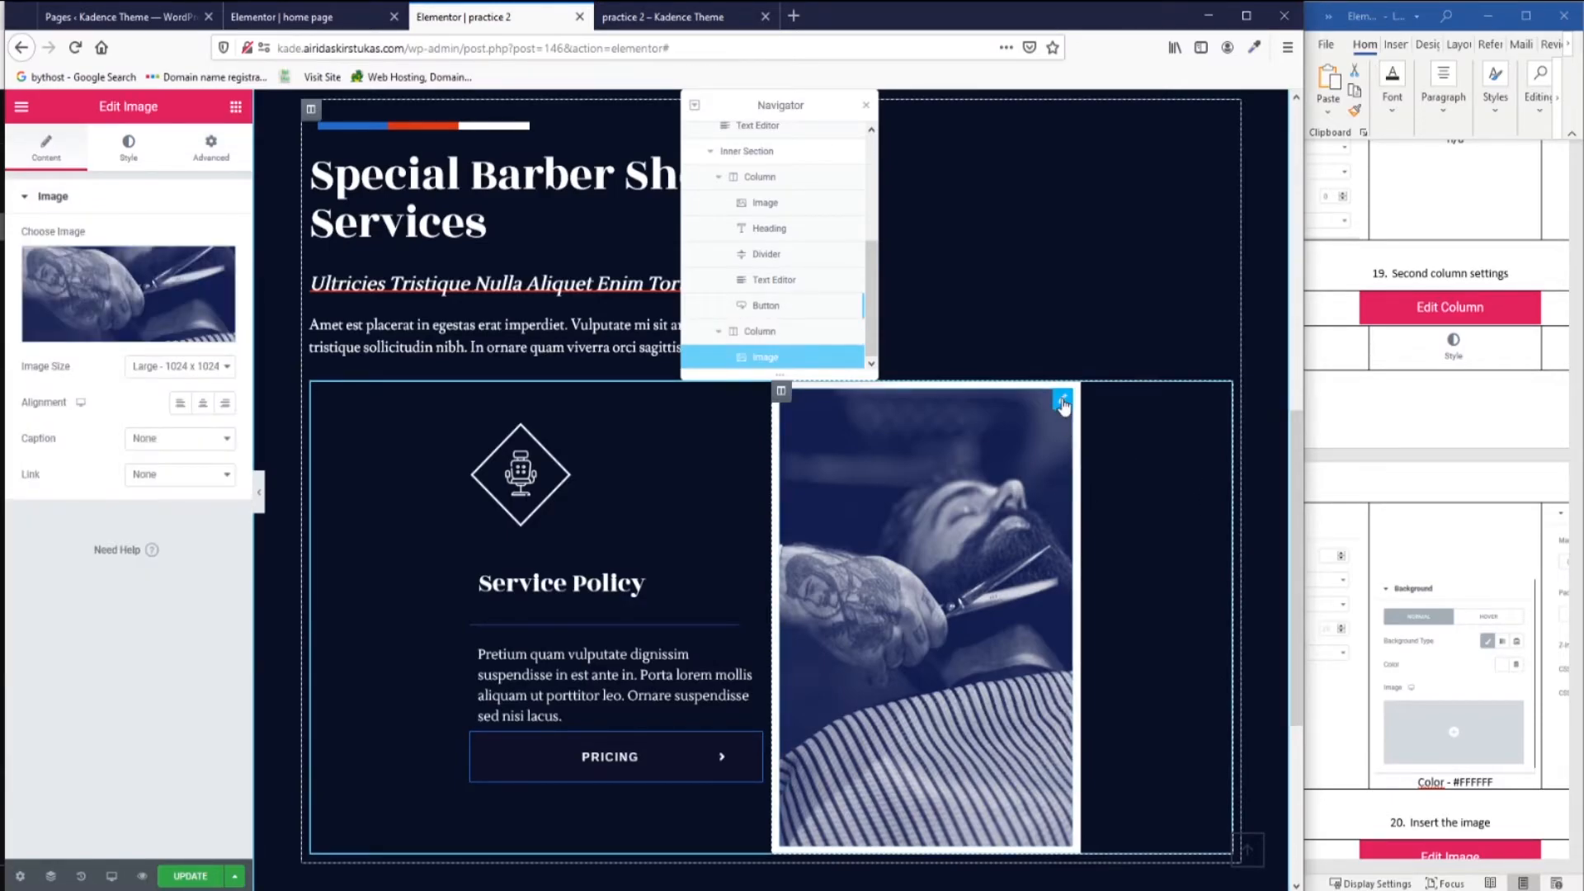
{"action": "left_click", "coordinate": [212, 149]}
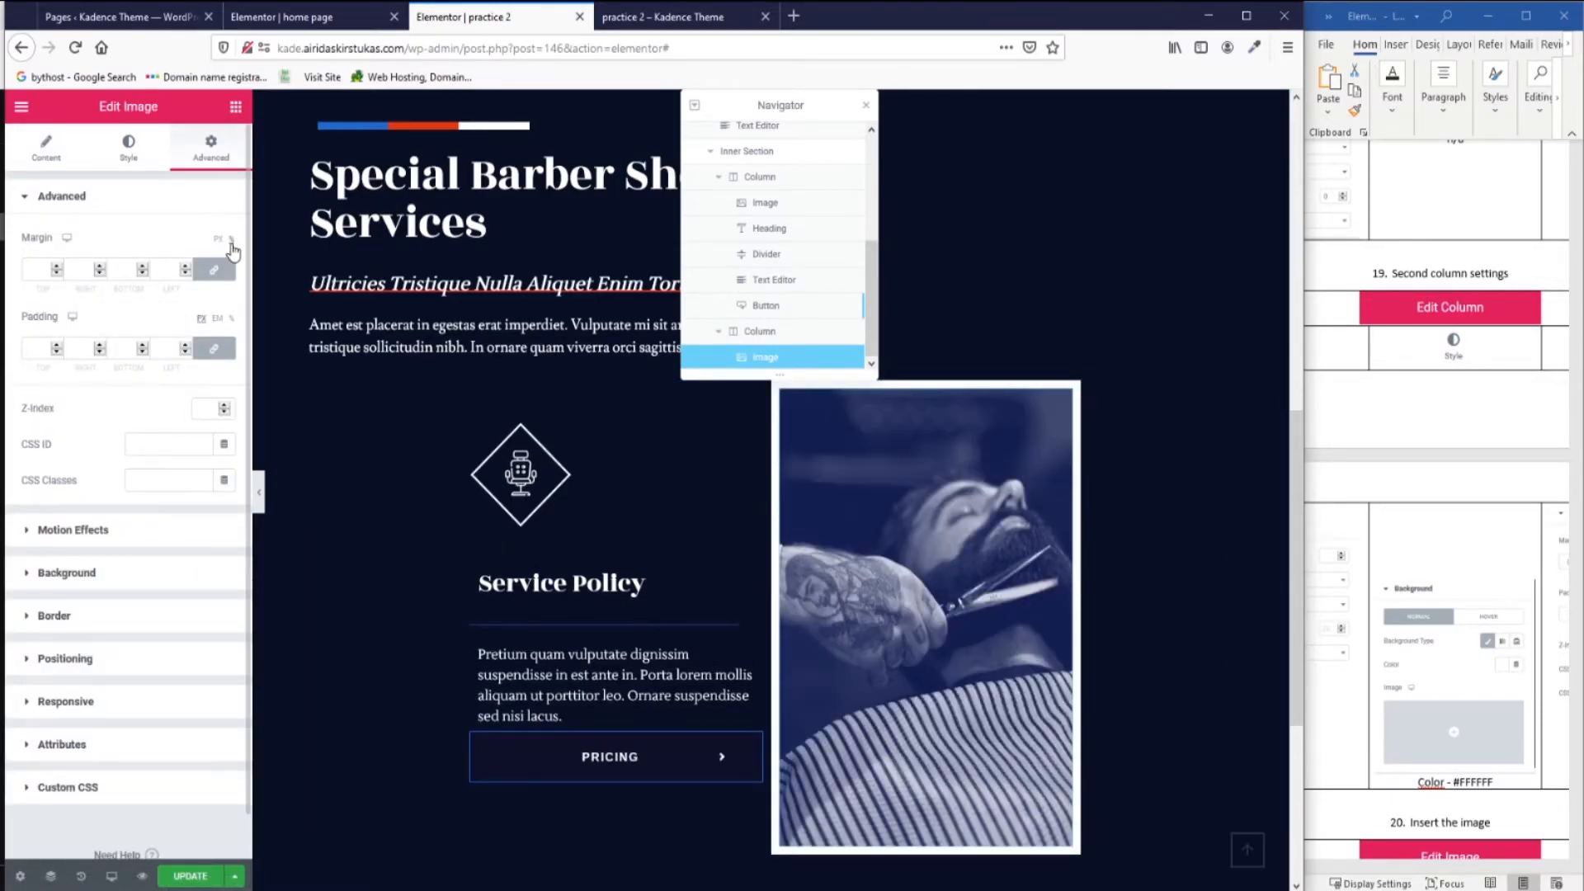
{"action": "left_click", "coordinate": [214, 270]}
{"action": "left_click", "coordinate": [185, 273]}
{"action": "left_click", "coordinate": [185, 274]}
{"action": "left_click", "coordinate": [186, 274]}
{"action": "left_click", "coordinate": [186, 274]}
{"action": "left_click", "coordinate": [186, 274]}
{"action": "left_click", "coordinate": [186, 274]}
{"action": "left_click", "coordinate": [186, 274]}
{"action": "left_click", "coordinate": [185, 274]}
{"action": "left_click", "coordinate": [186, 273]}
{"action": "left_click", "coordinate": [185, 274]}
{"action": "left_click", "coordinate": [186, 274]}
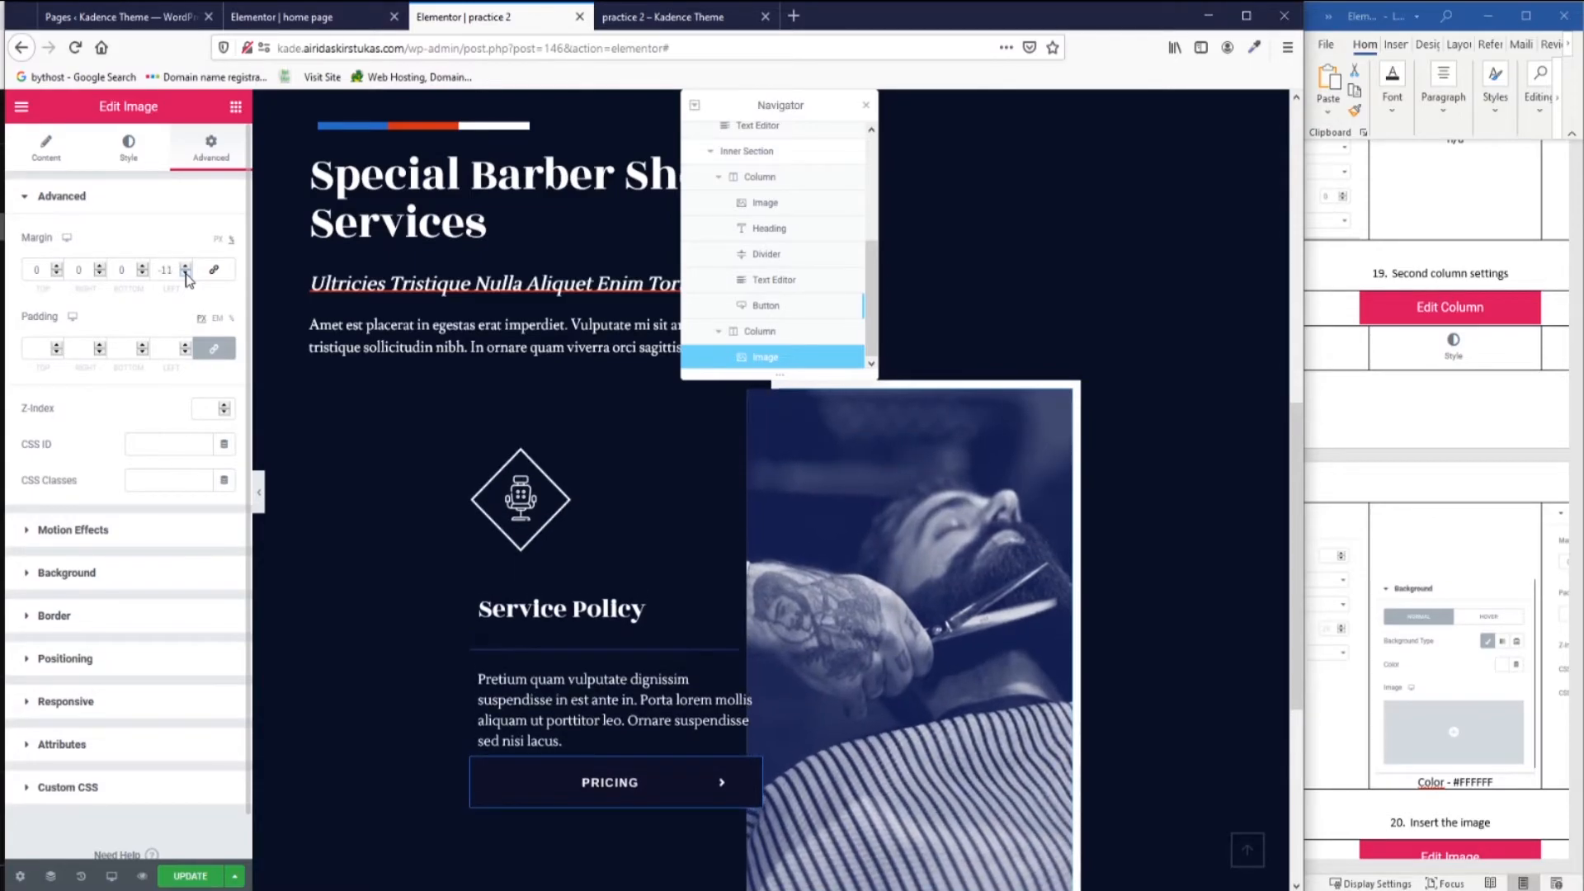
{"action": "left_click", "coordinate": [186, 274]}
{"action": "left_click", "coordinate": [185, 274]}
{"action": "left_click", "coordinate": [185, 273]}
{"action": "scroll", "coordinate": [948, 518], "scroll_direction": "down", "scroll_amount": 2}
{"action": "scroll", "coordinate": [950, 565], "scroll_direction": "up", "scroll_amount": 2}
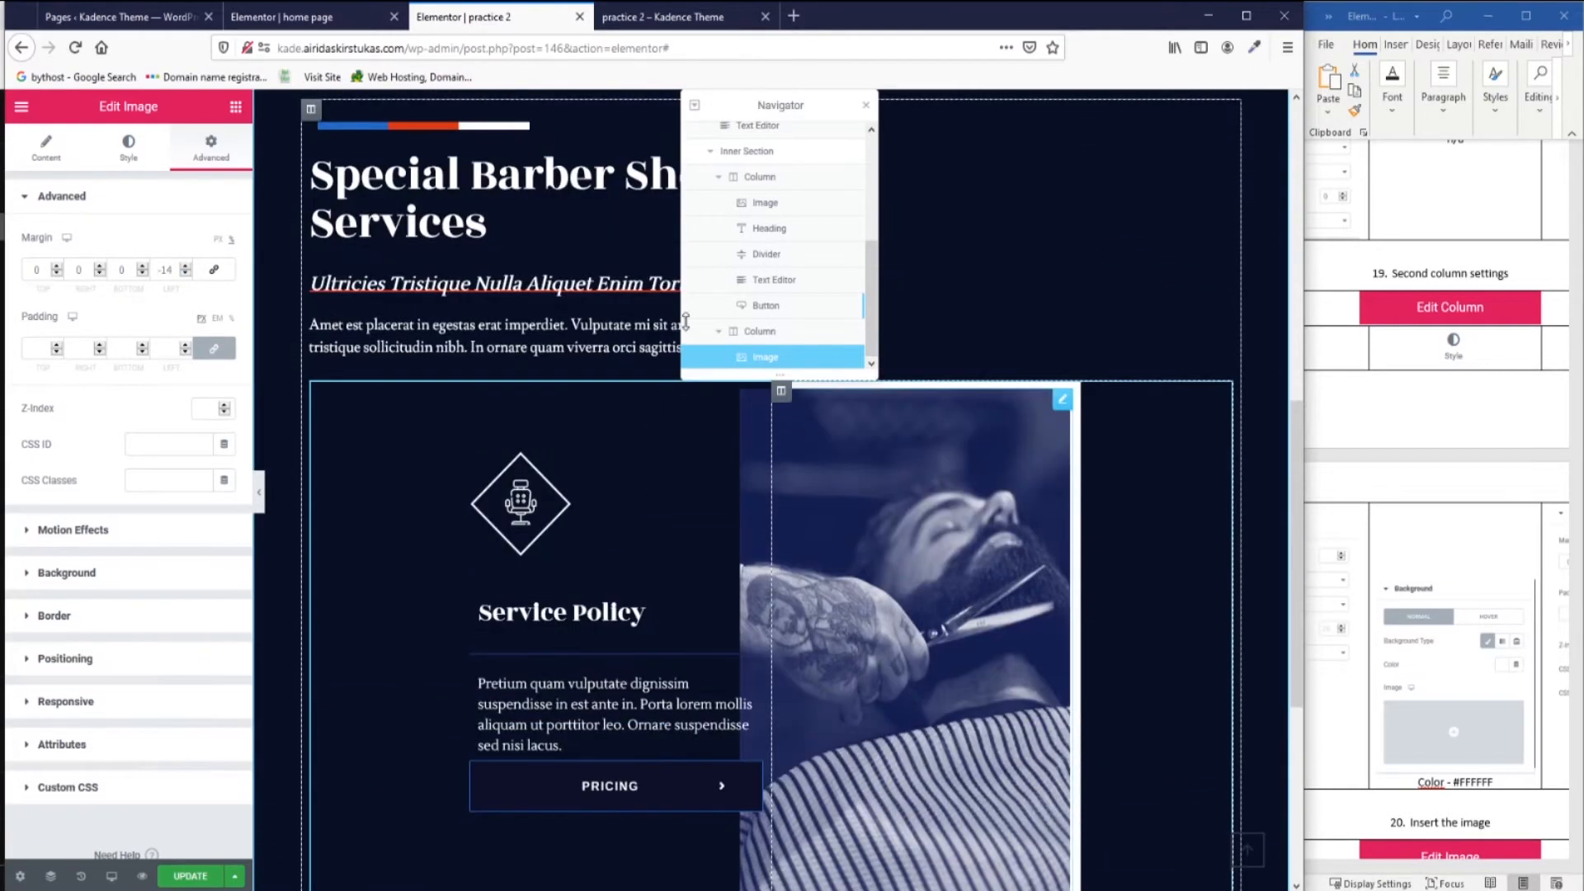
{"action": "scroll", "coordinate": [1394, 713], "scroll_direction": "down", "scroll_amount": 5}
{"action": "scroll", "coordinate": [1394, 713], "scroll_direction": "down", "scroll_amount": 3}
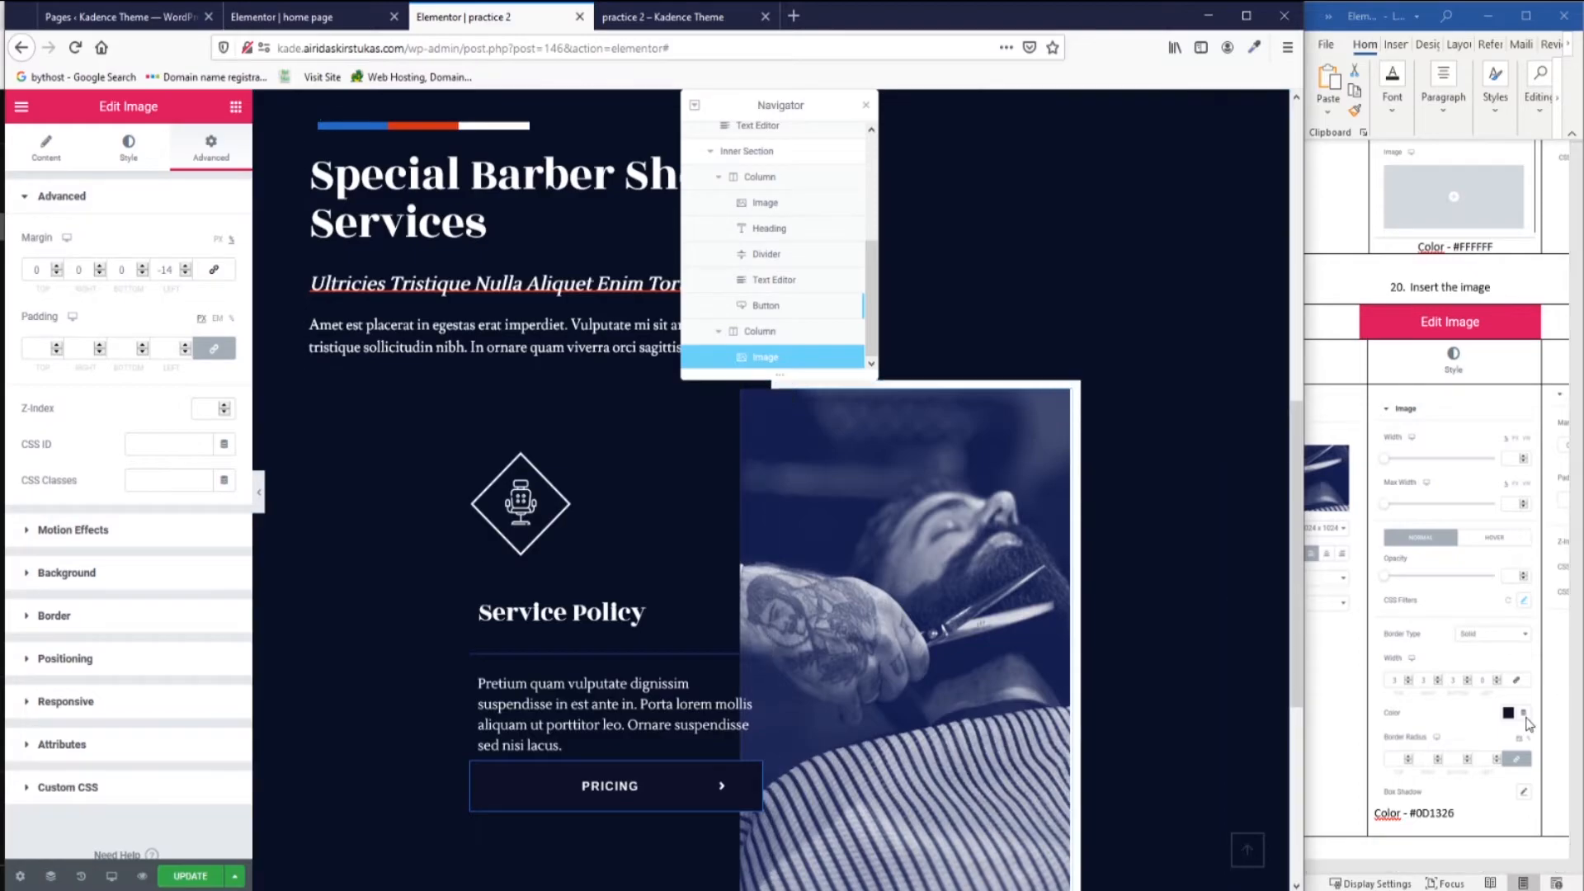
Set the barber photo's CSS filter saturation to 68.
{"action": "left_click", "coordinate": [129, 157]}
{"action": "left_click", "coordinate": [224, 474]}
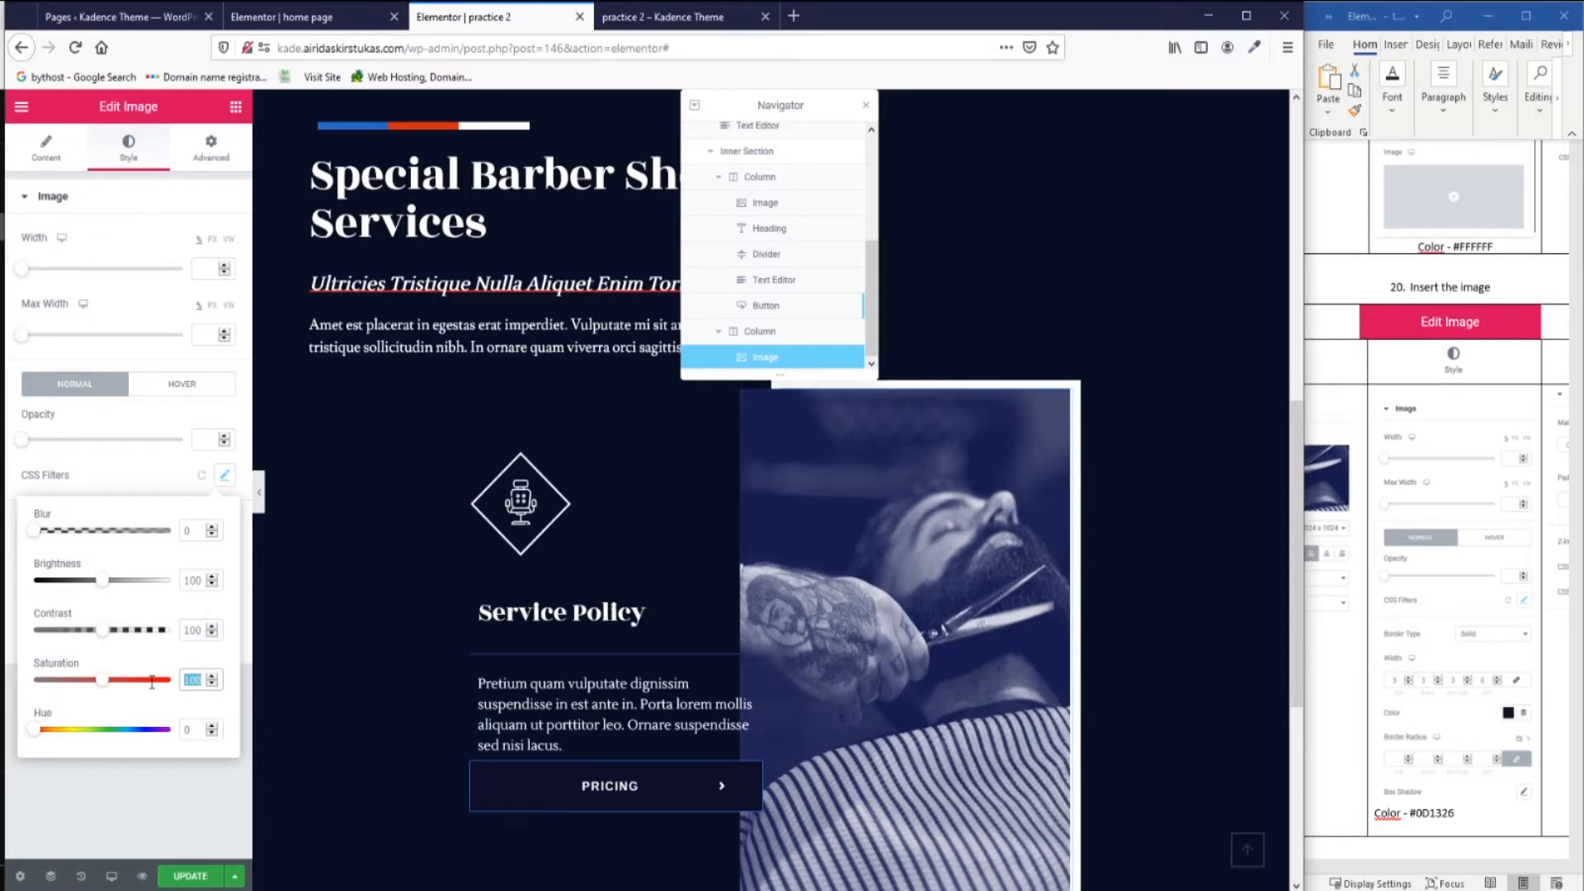
{"action": "type", "text": "68"}
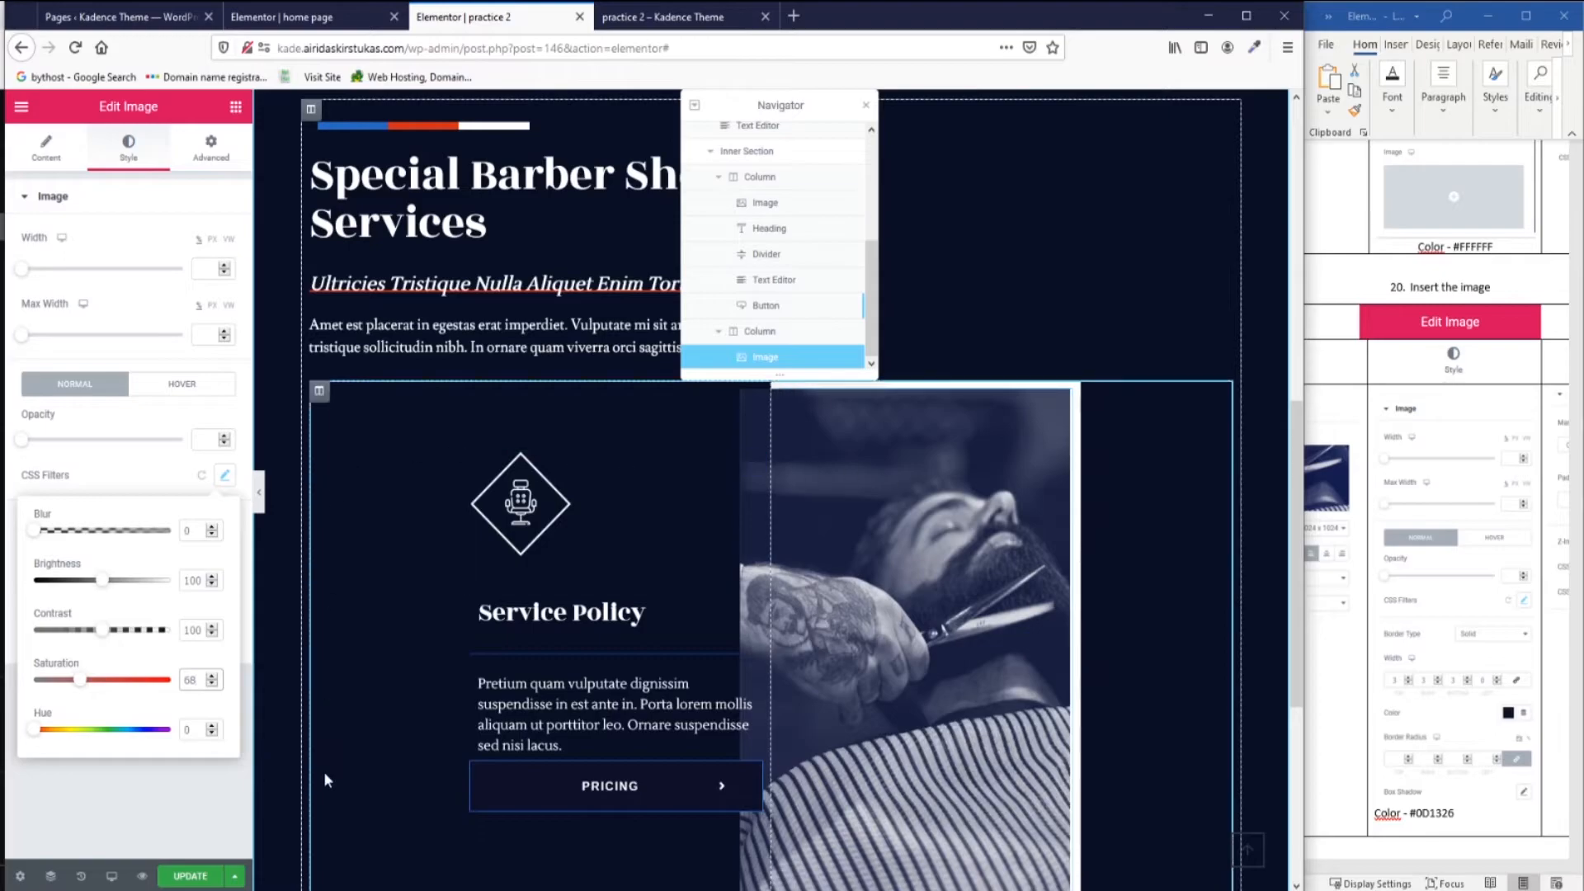
{"action": "left_click", "coordinate": [196, 802]}
Give the photo a solid #0D1326 border with widths 3, 3, 3, 0.
{"action": "scroll", "coordinate": [1514, 745], "scroll_direction": "down", "scroll_amount": 1}
{"action": "left_click", "coordinate": [179, 524]}
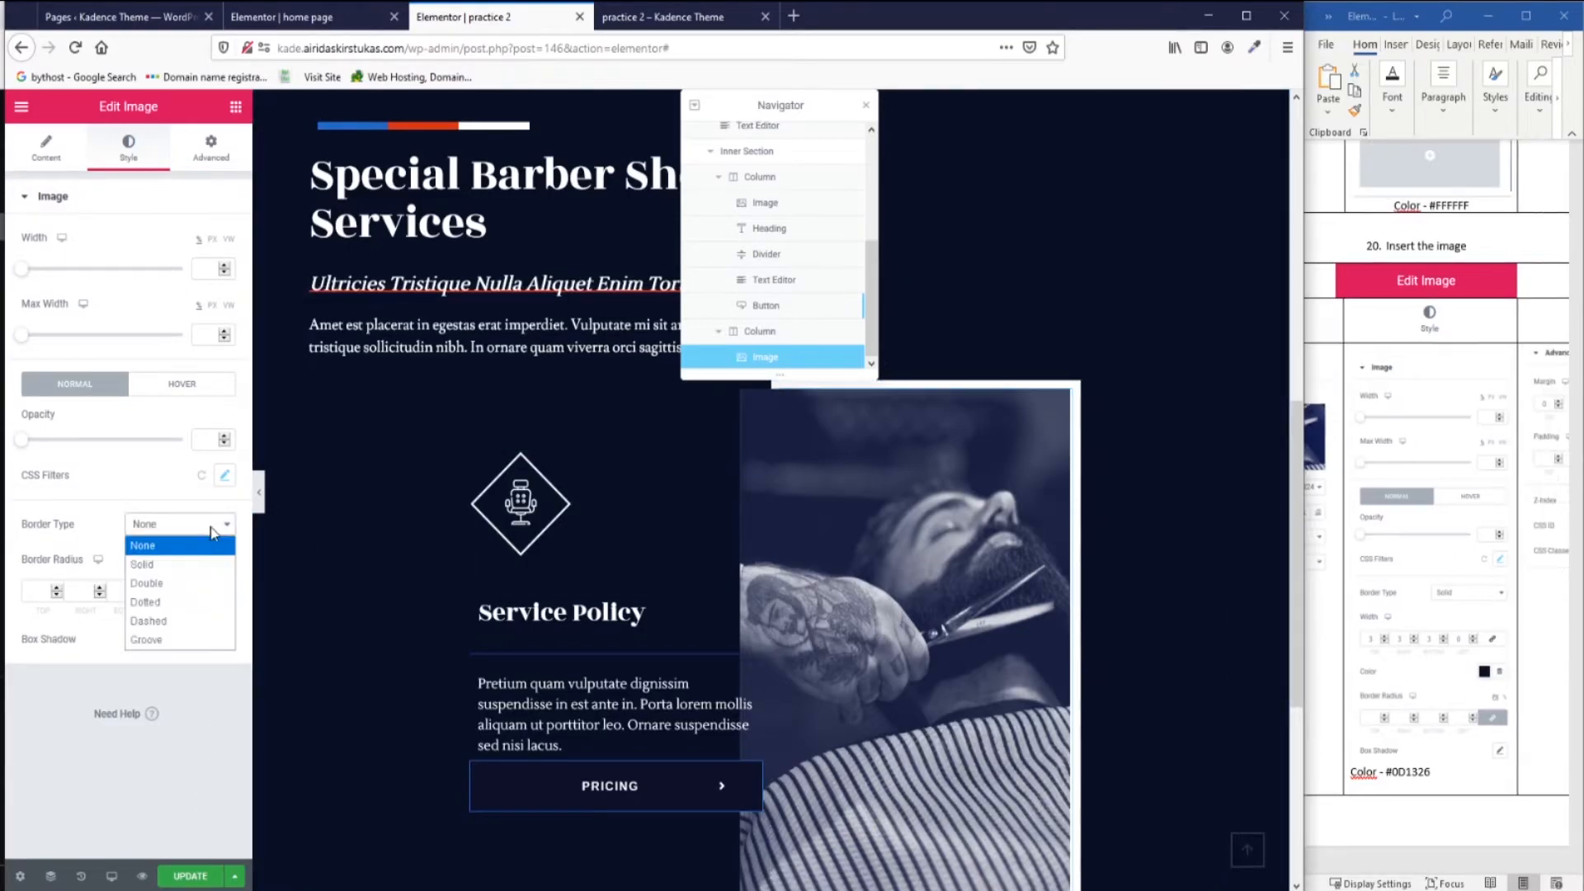
{"action": "left_click", "coordinate": [201, 575]}
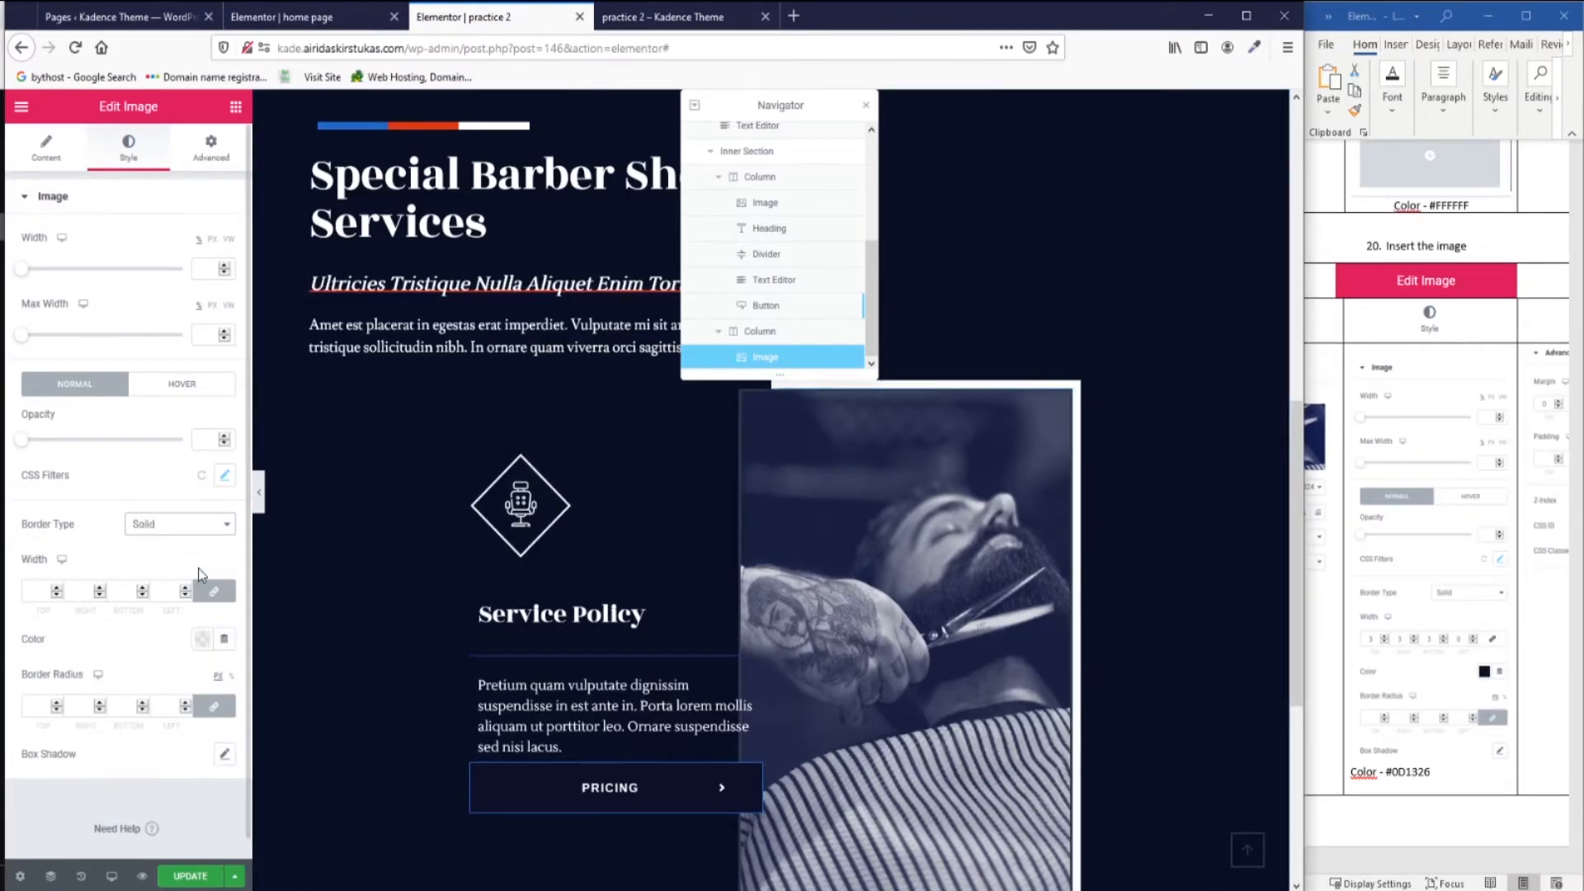
{"action": "left_click", "coordinate": [202, 643]}
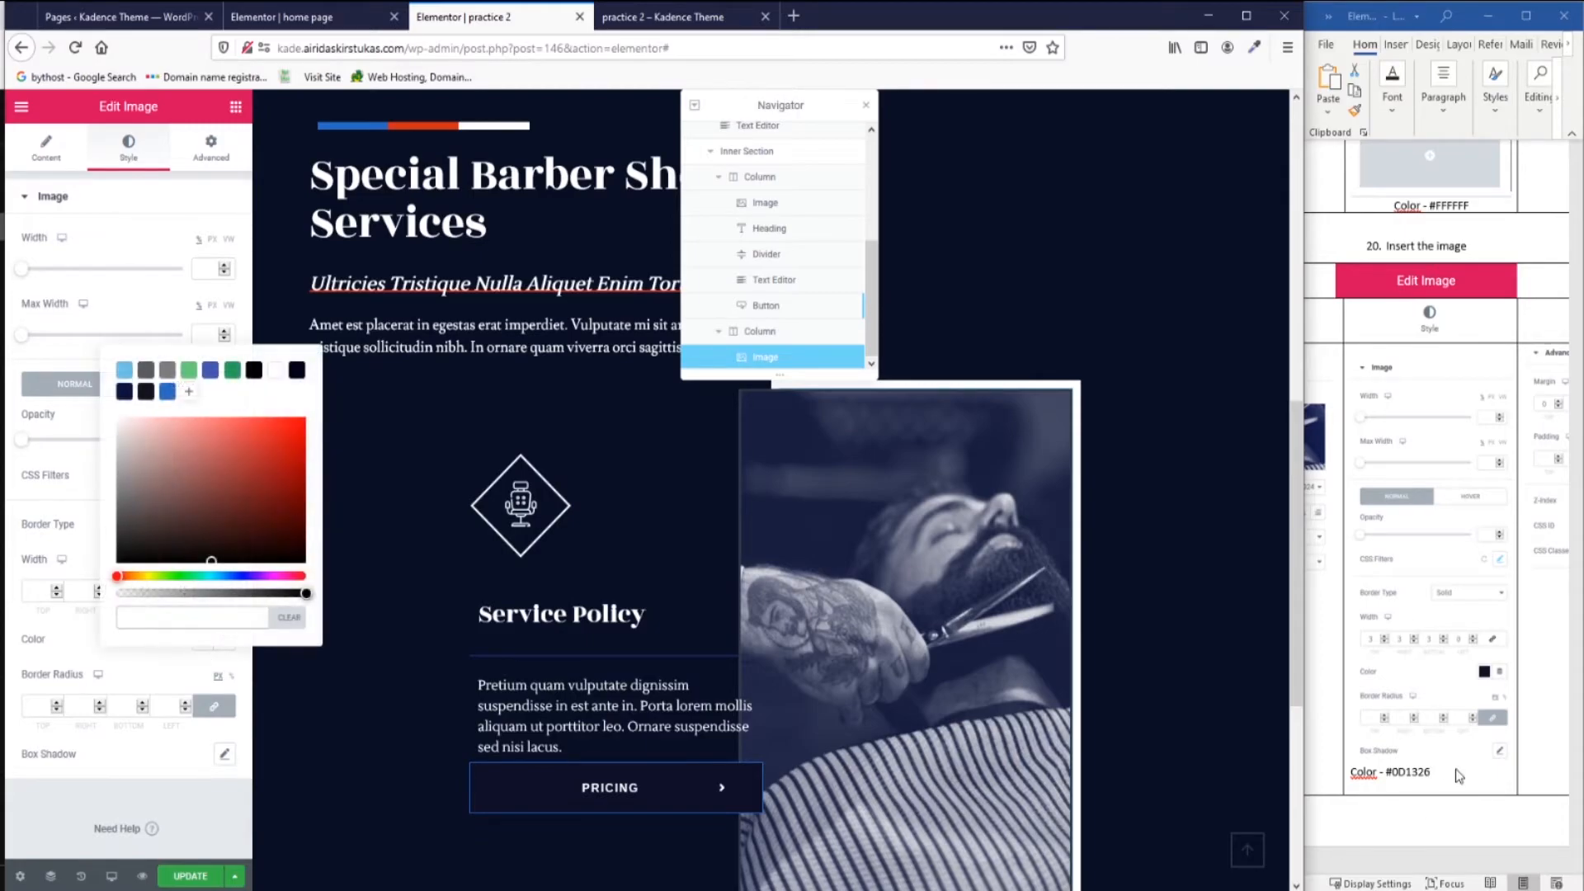
{"action": "double_click", "coordinate": [1407, 774]}
{"action": "key", "text": "ctrl+c"}
{"action": "left_click", "coordinate": [243, 619]}
{"action": "key", "text": "ctrl+v"}
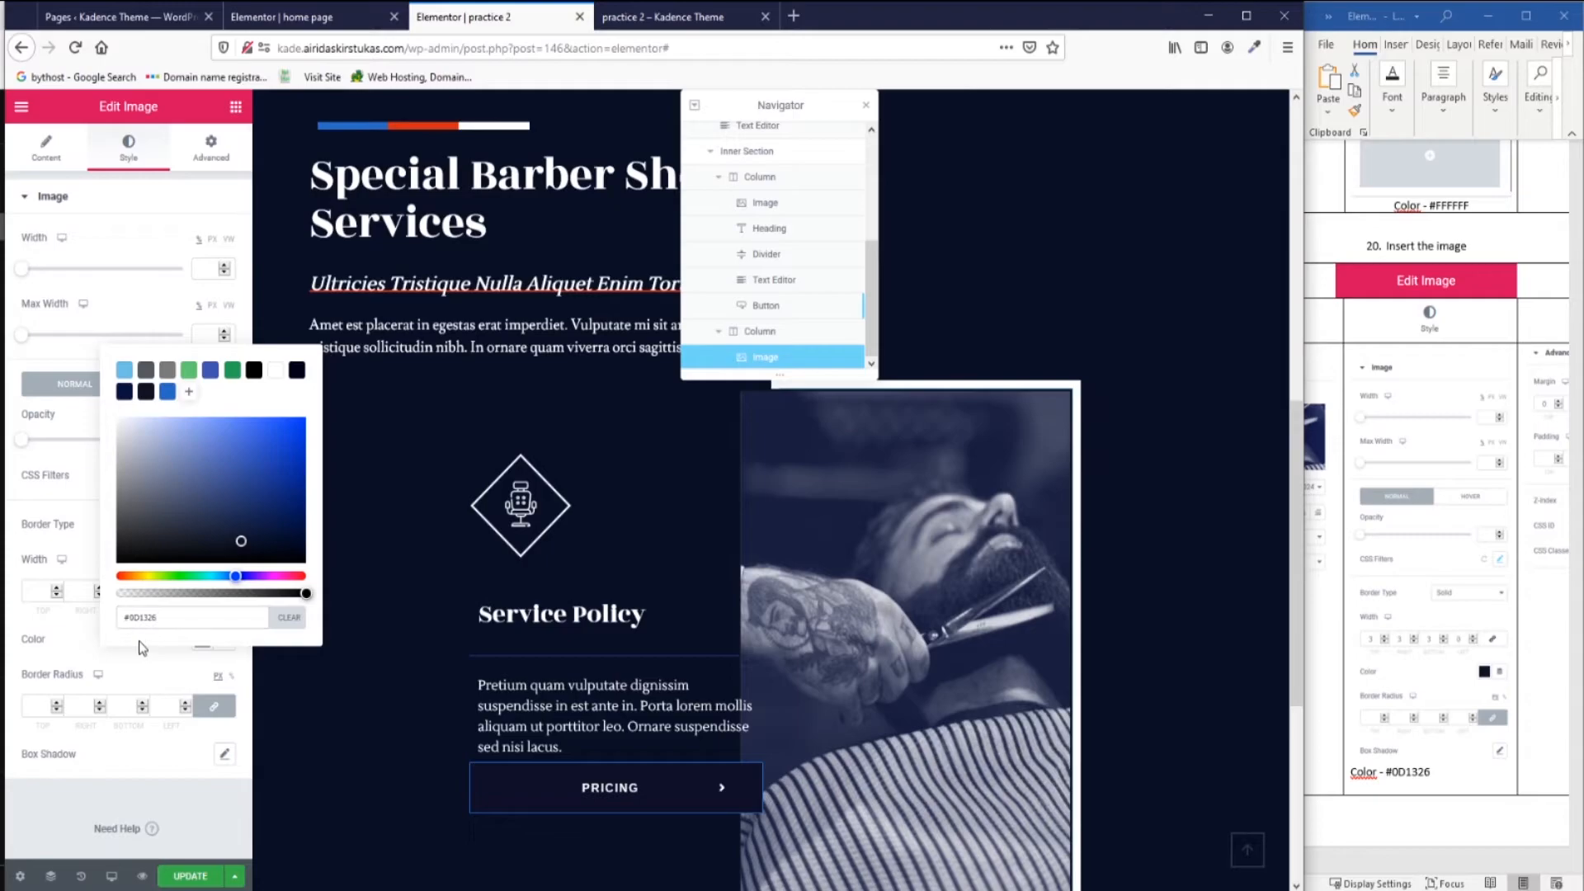
{"action": "left_click", "coordinate": [46, 599]}
{"action": "left_click", "coordinate": [214, 591]}
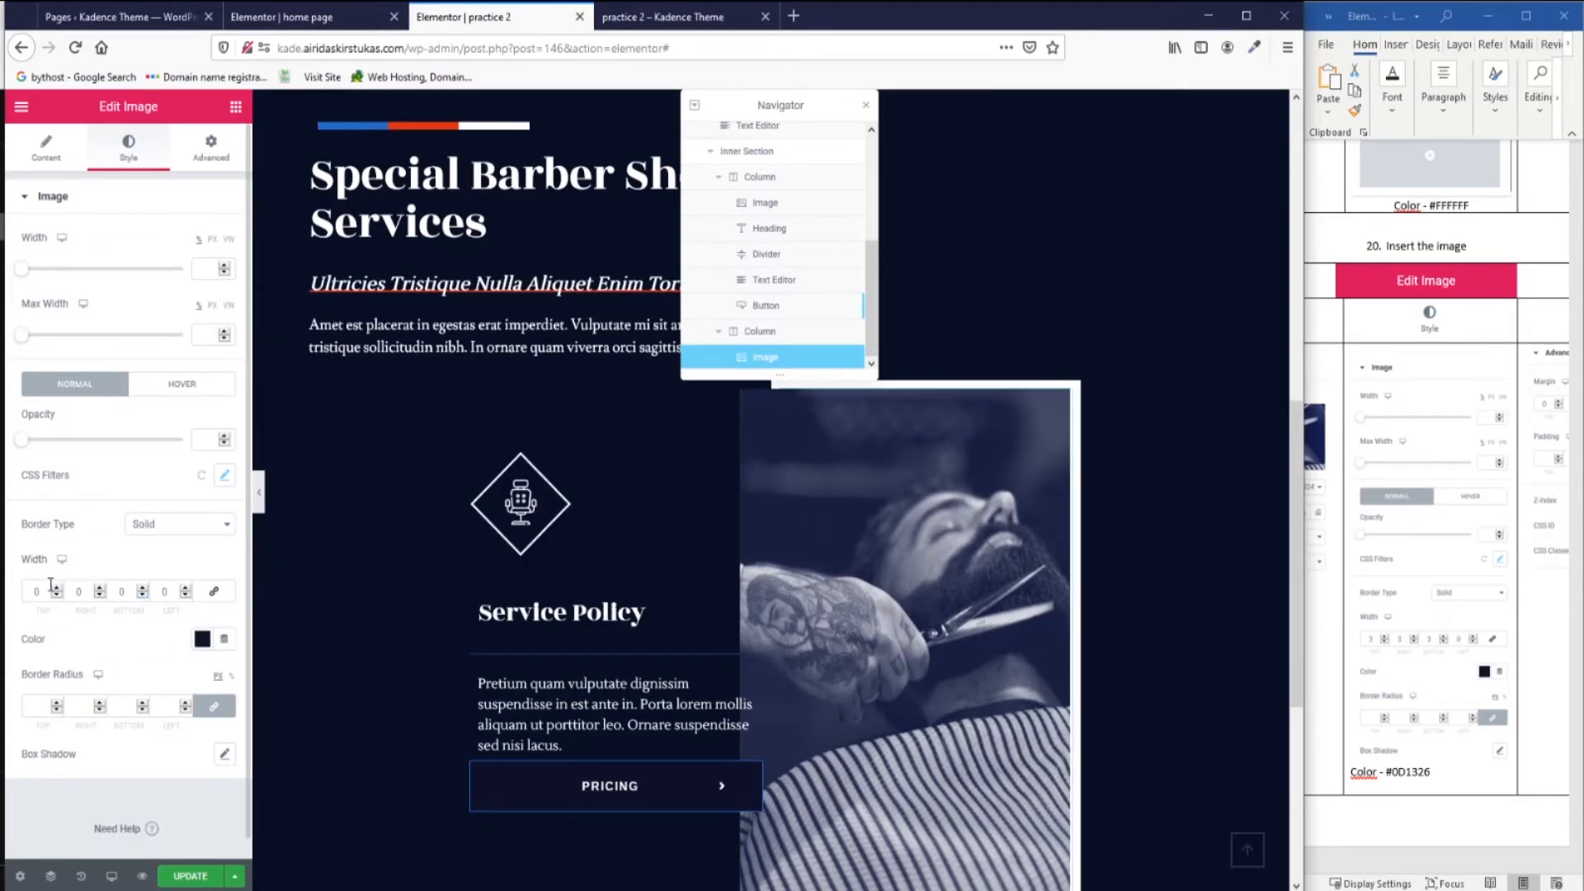
{"action": "left_click_drag", "start_coordinate": [44, 585], "coordinate": [108, 590]}
{"action": "type", "text": "333"}
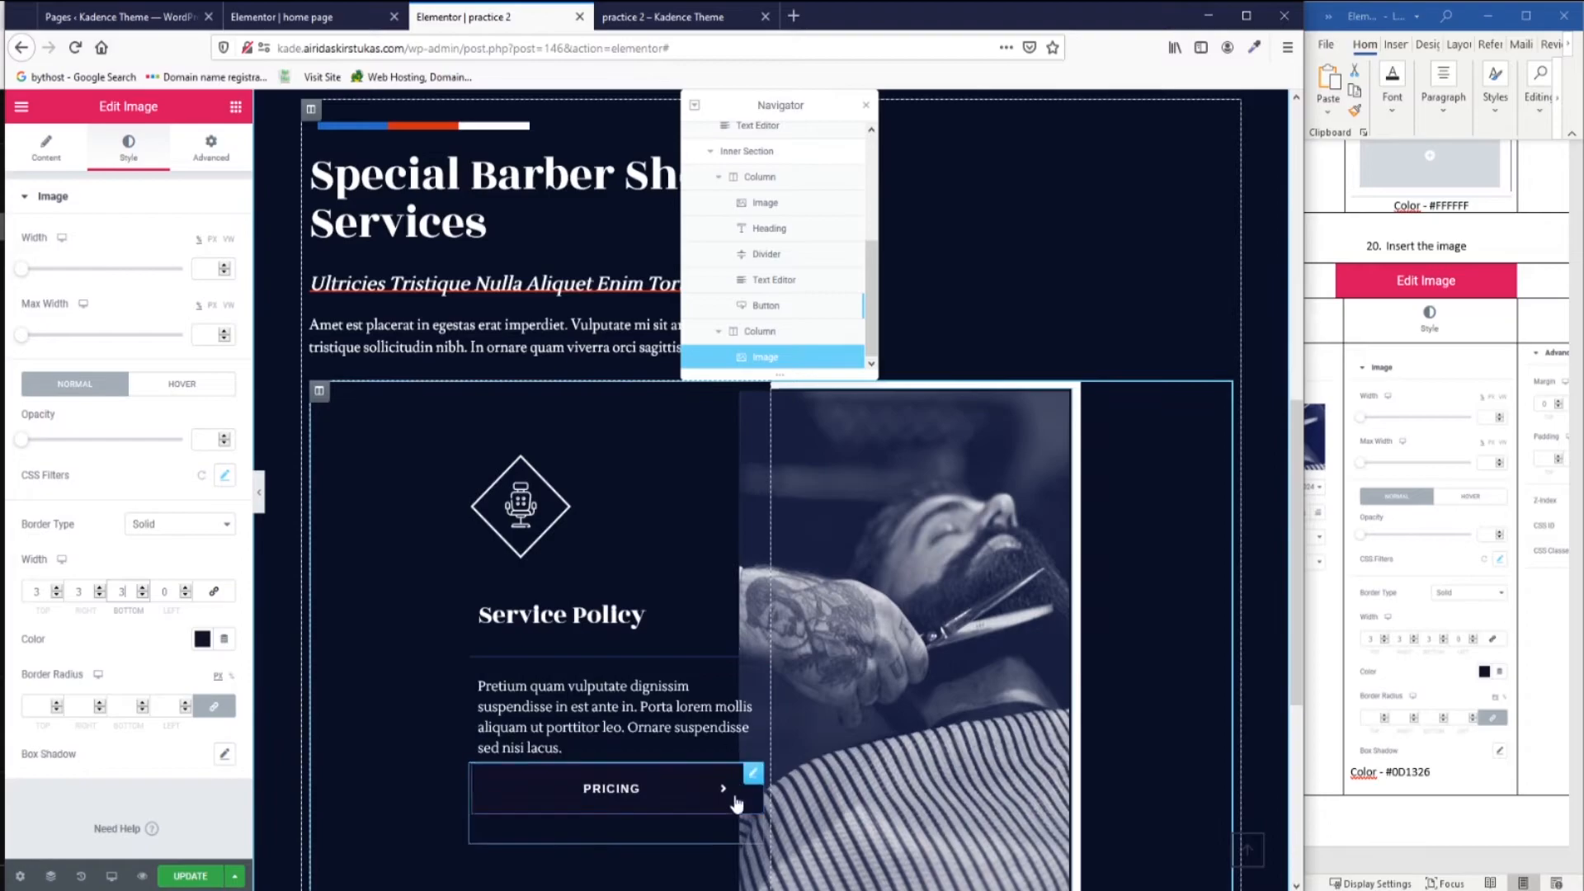
{"action": "left_click_drag", "start_coordinate": [793, 102], "coordinate": [386, 114]}
{"action": "scroll", "coordinate": [1023, 425], "scroll_direction": "down", "scroll_amount": 5}
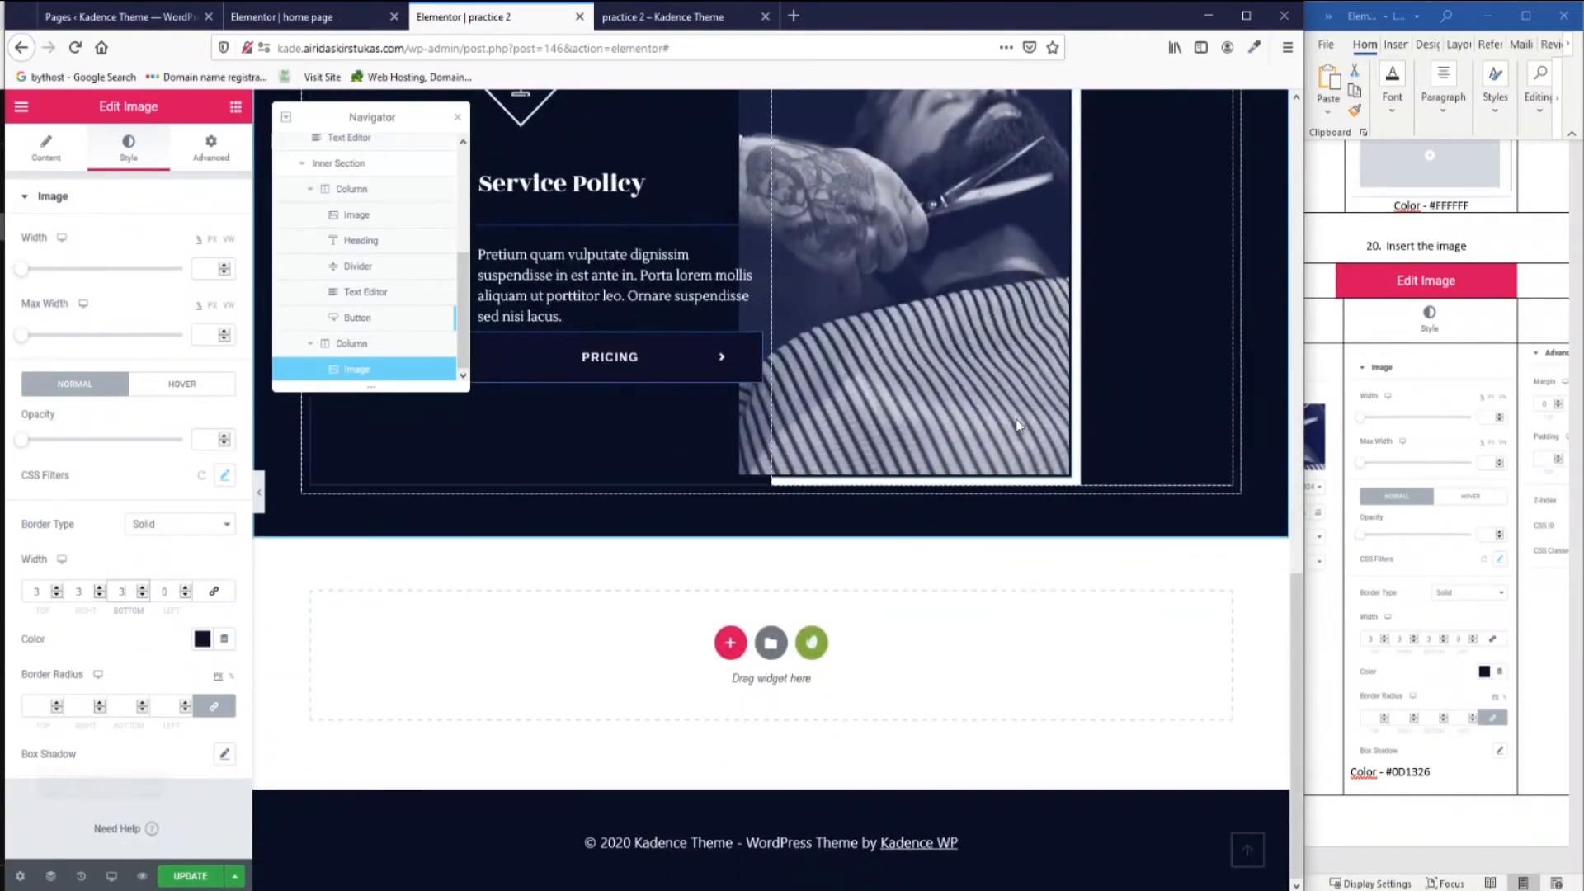
Copy the caption text from the reference caption on the finished home page.
{"action": "scroll", "coordinate": [1023, 419], "scroll_direction": "up", "scroll_amount": 3}
{"action": "scroll", "coordinate": [1454, 515], "scroll_direction": "down", "scroll_amount": 2}
{"action": "scroll", "coordinate": [1453, 516], "scroll_direction": "down", "scroll_amount": 8}
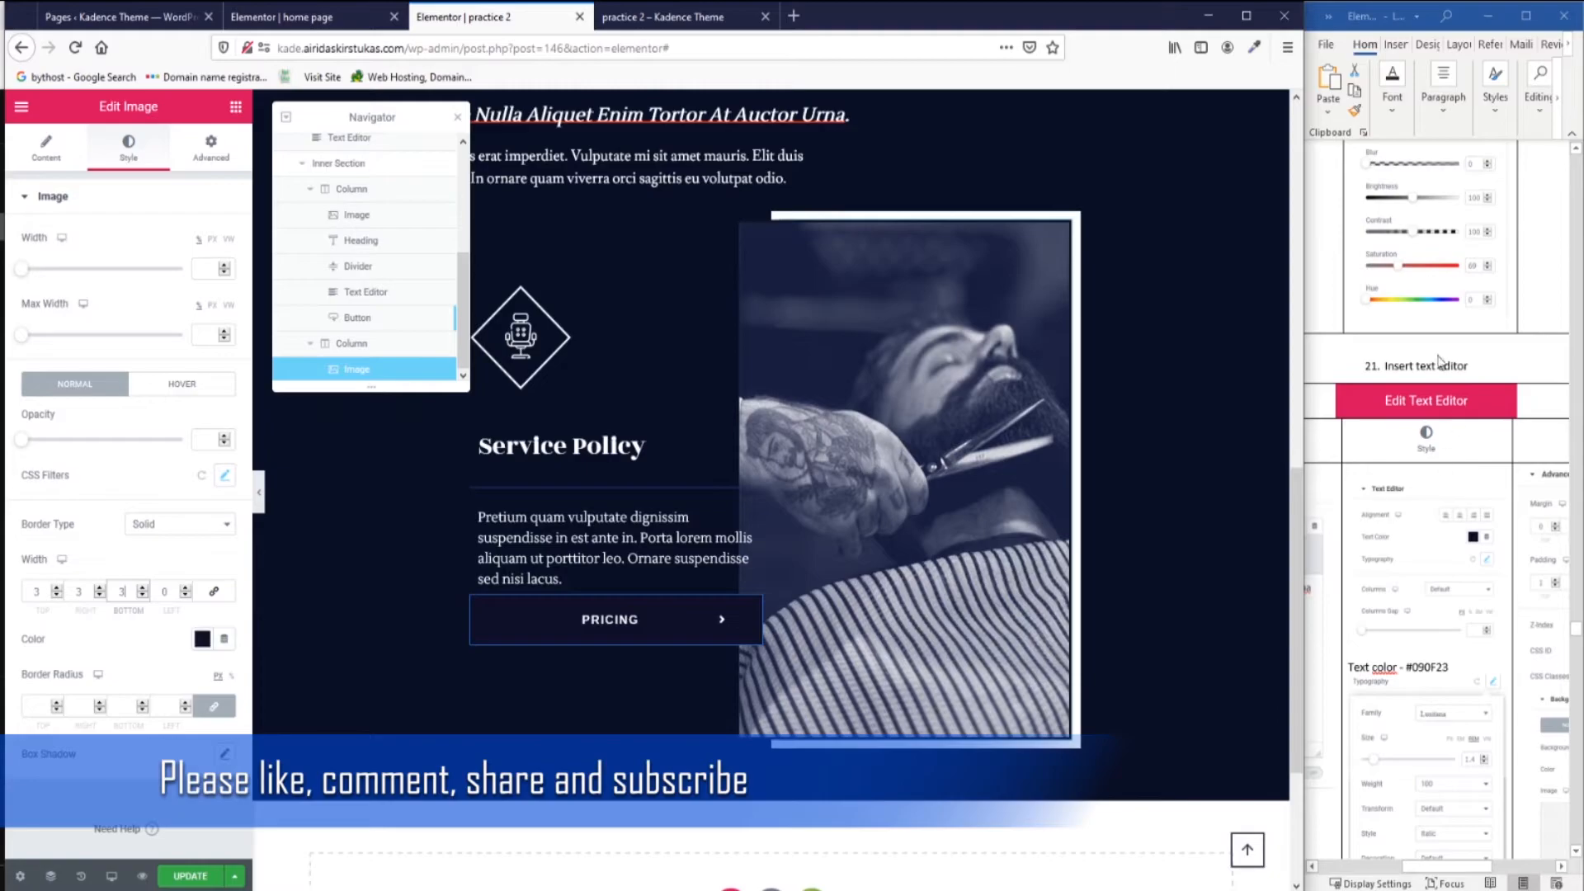
{"action": "left_click", "coordinate": [307, 16]}
{"action": "scroll", "coordinate": [929, 497], "scroll_direction": "up", "scroll_amount": 2}
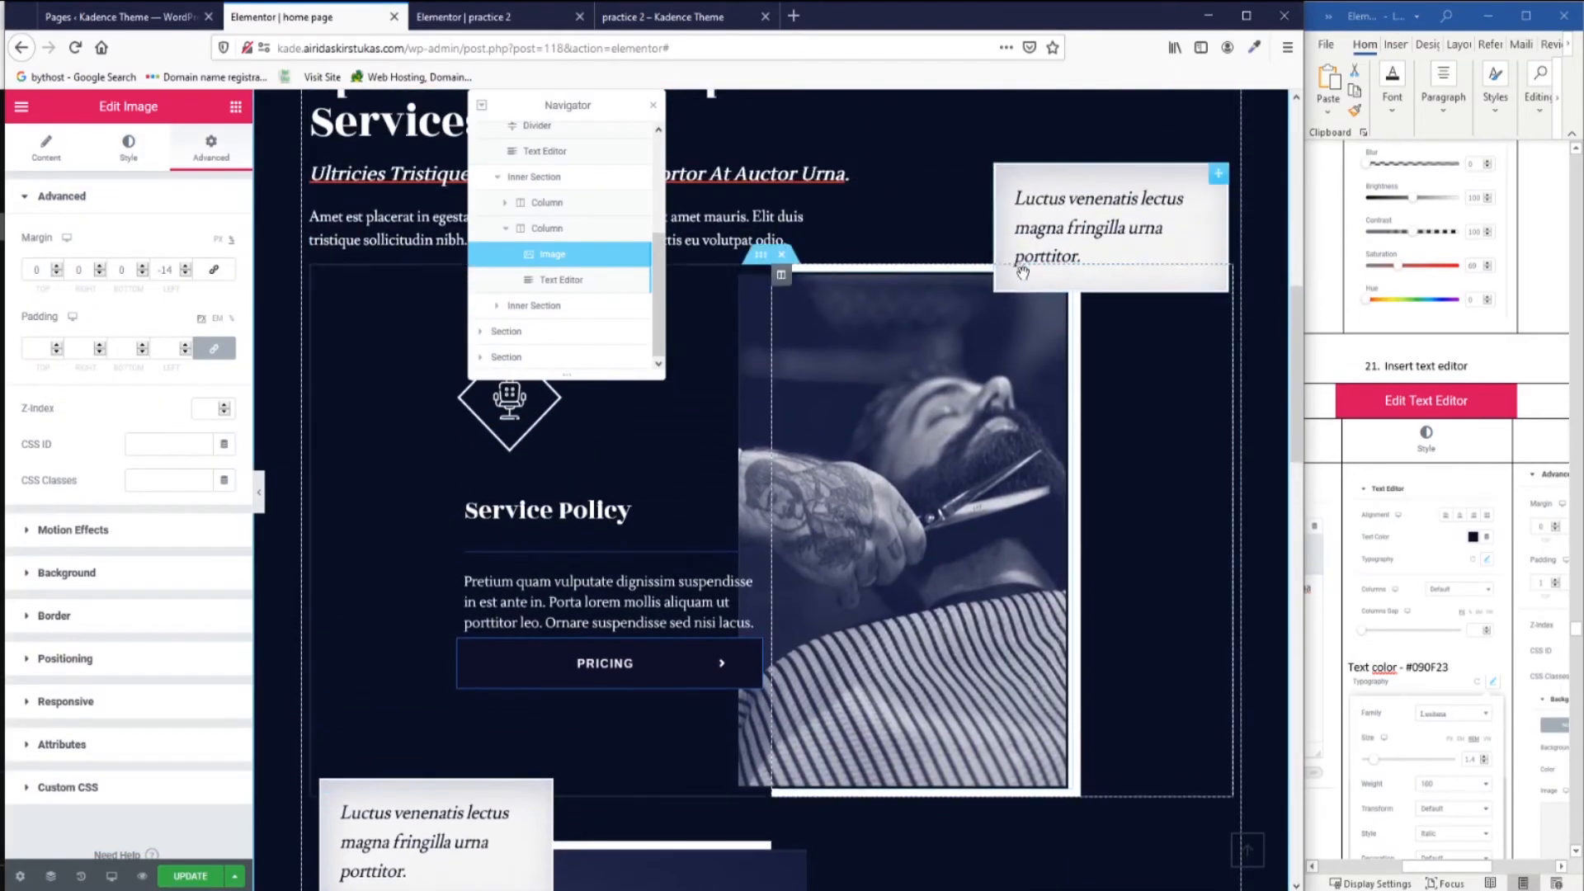
{"action": "left_click", "coordinate": [574, 283]}
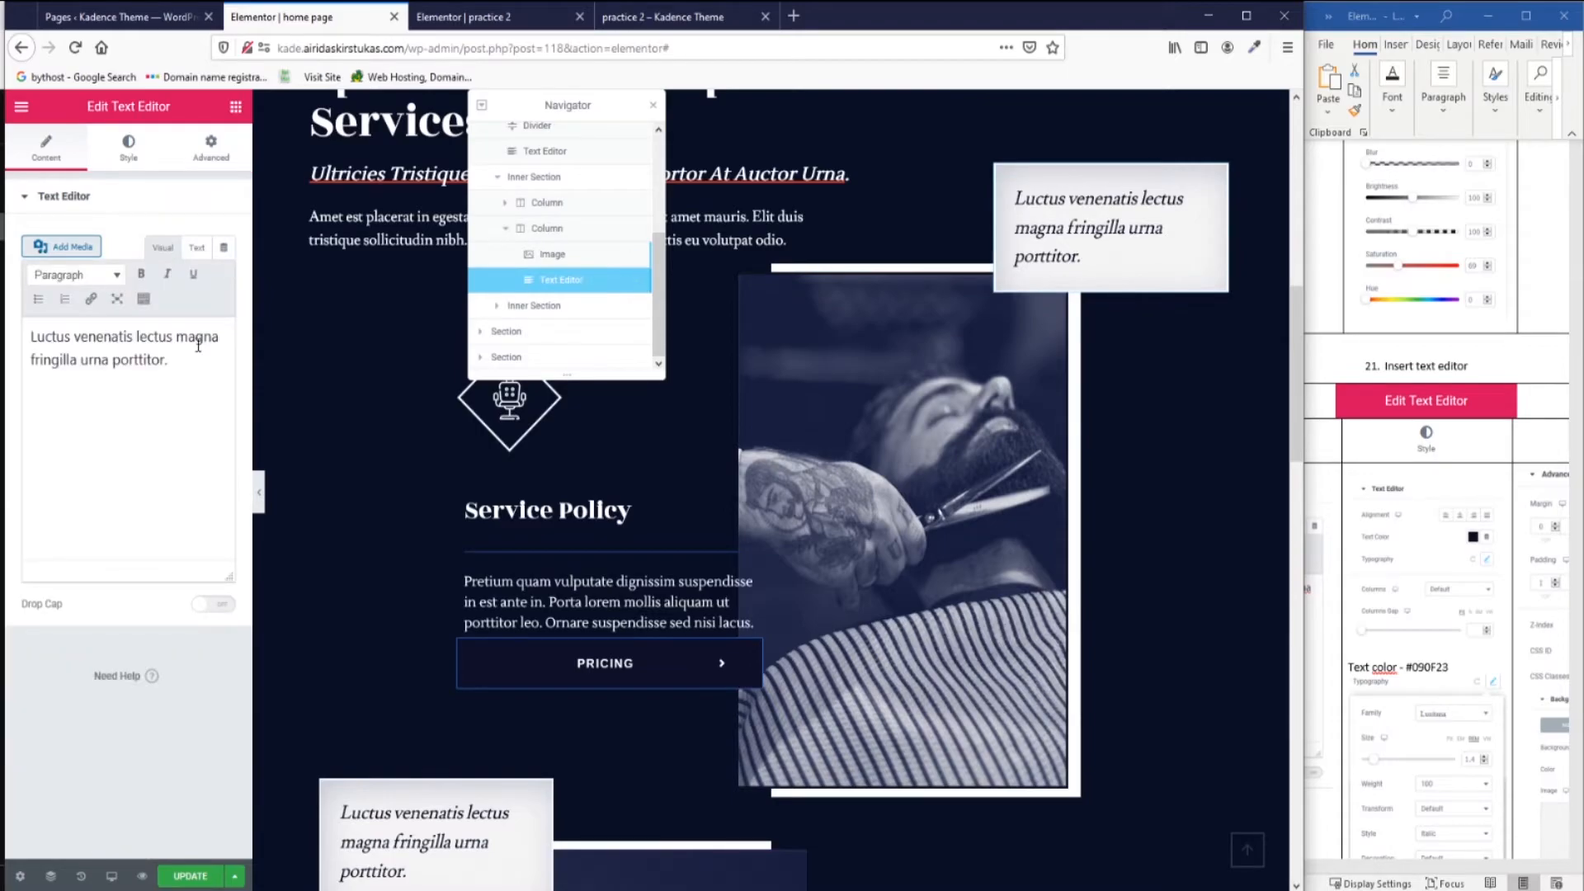
{"action": "left_click_drag", "start_coordinate": [141, 359], "coordinate": [4, 315]}
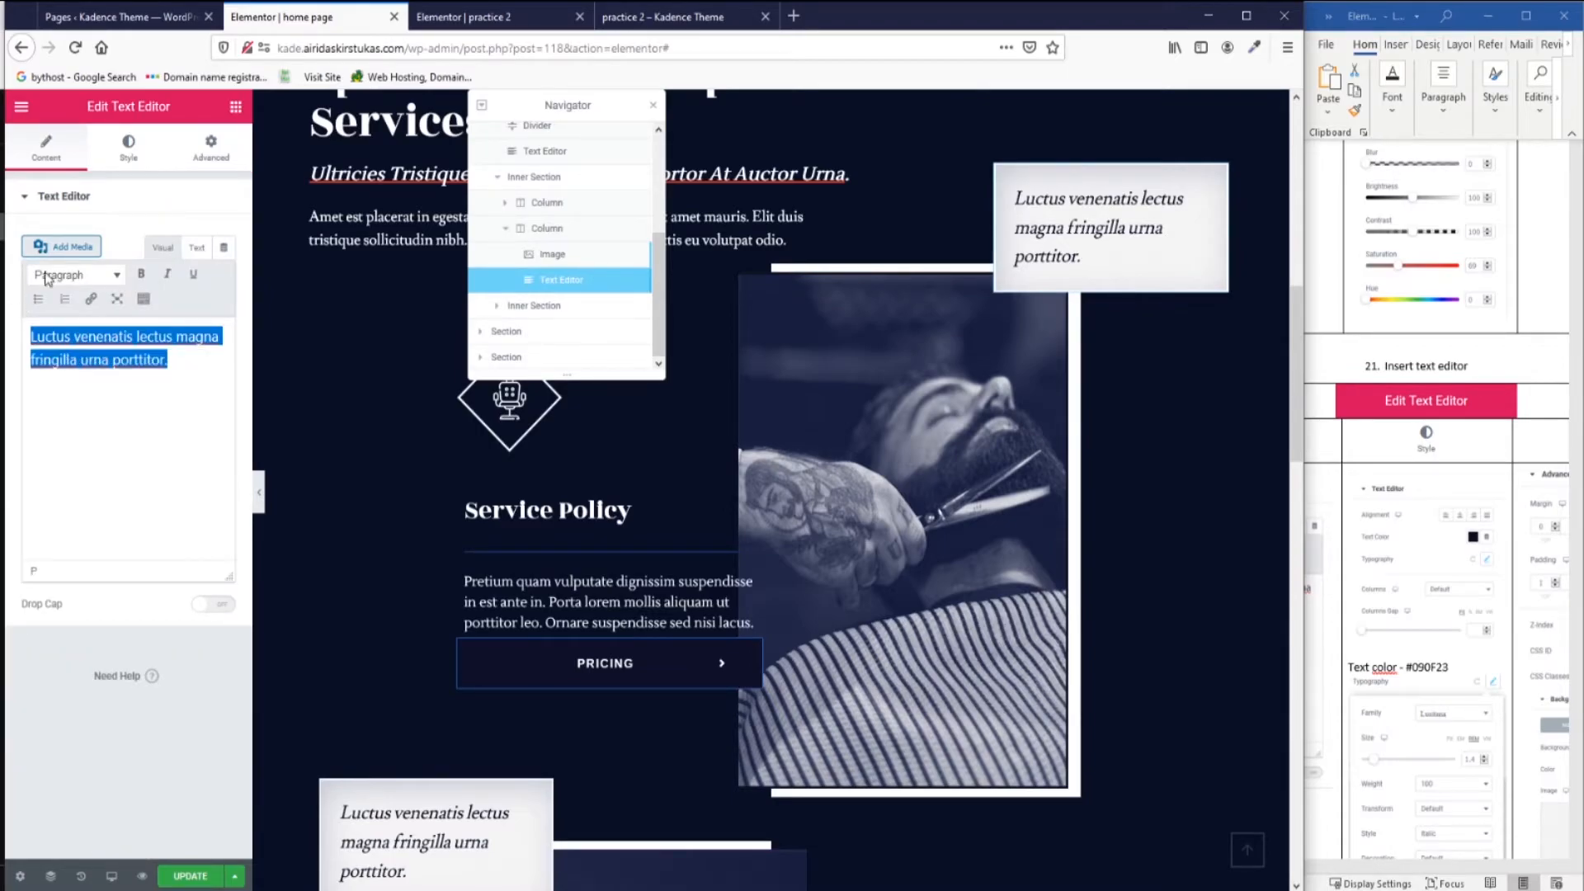
Back on practice 2, drop a Text Editor widget below the barber photo.
{"action": "left_click", "coordinate": [499, 12]}
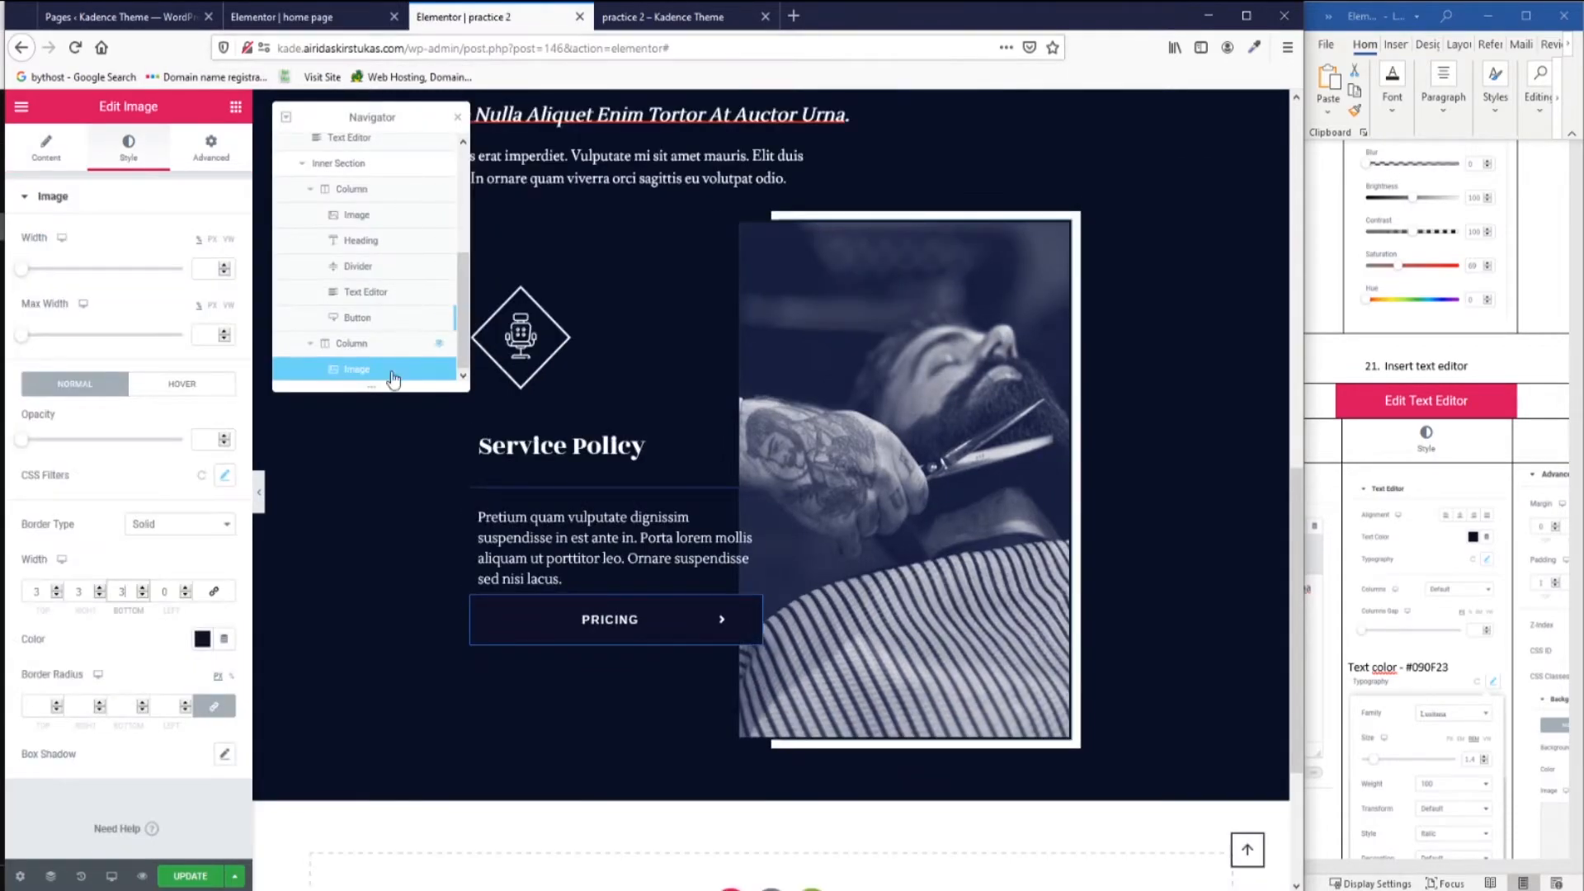
{"action": "left_click", "coordinate": [237, 110]}
{"action": "left_click_drag", "start_coordinate": [188, 347], "coordinate": [912, 726]}
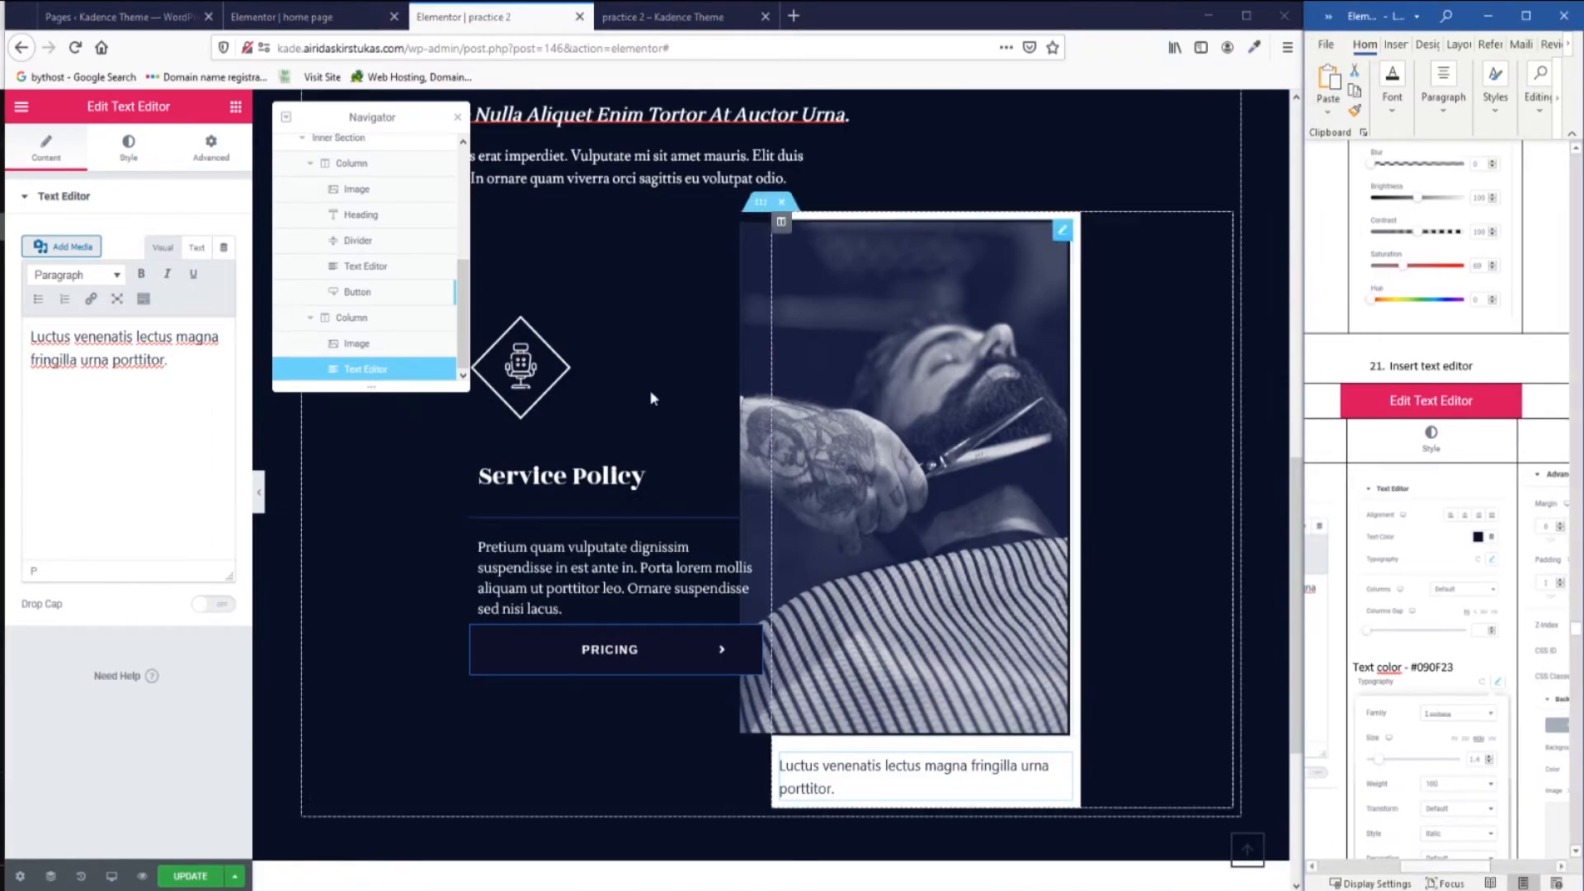
Set the caption's text colour to #090F23.
{"action": "left_click", "coordinate": [128, 149]}
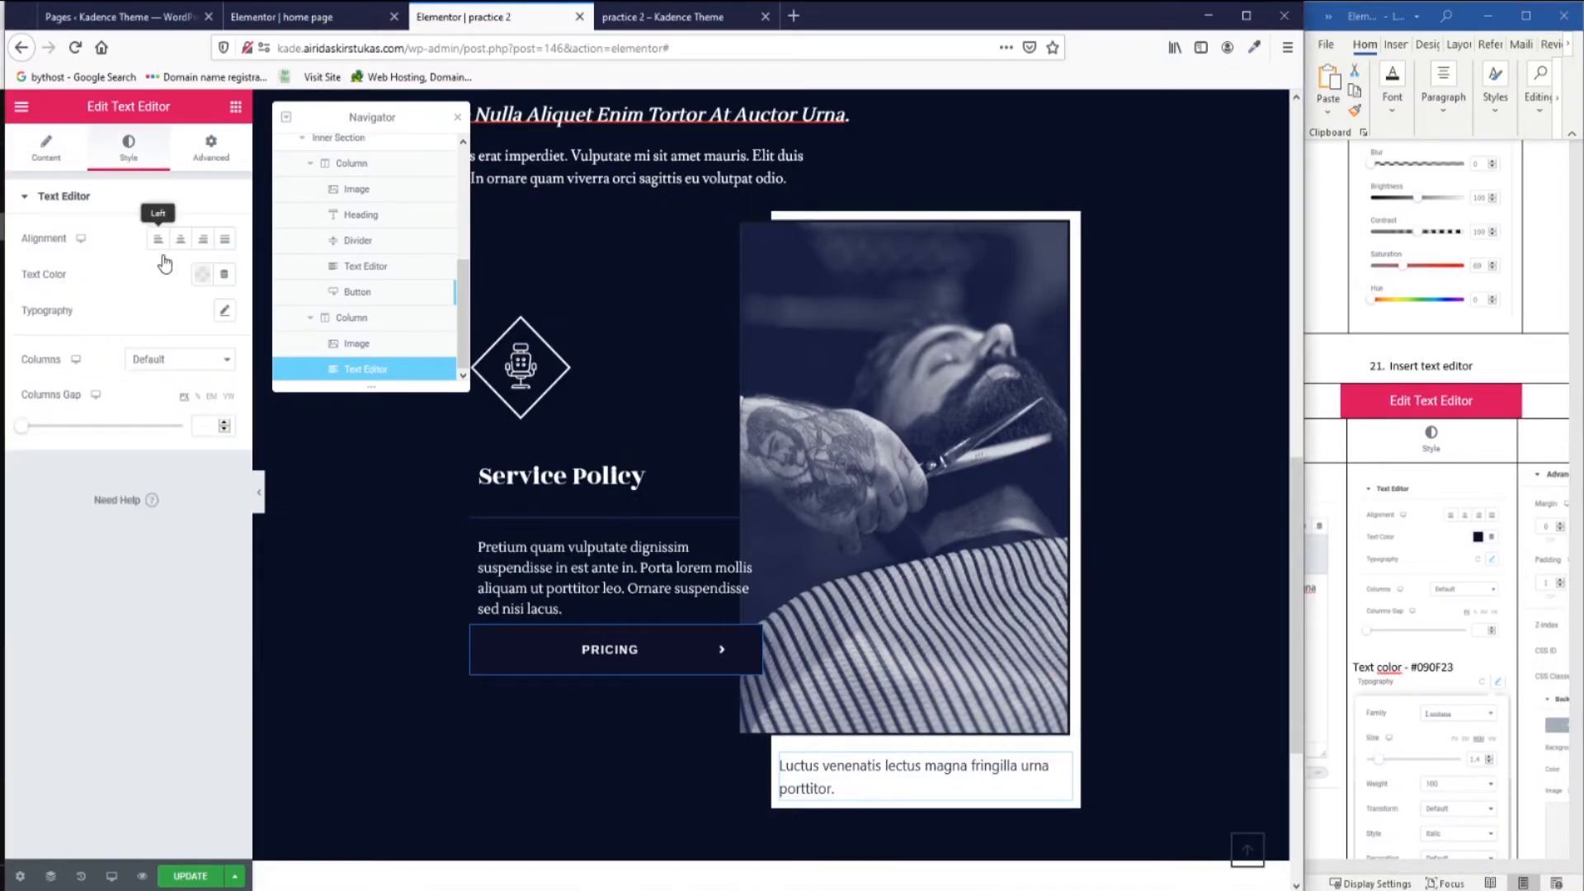
{"action": "left_click", "coordinate": [202, 273]}
{"action": "left_click", "coordinate": [146, 338]}
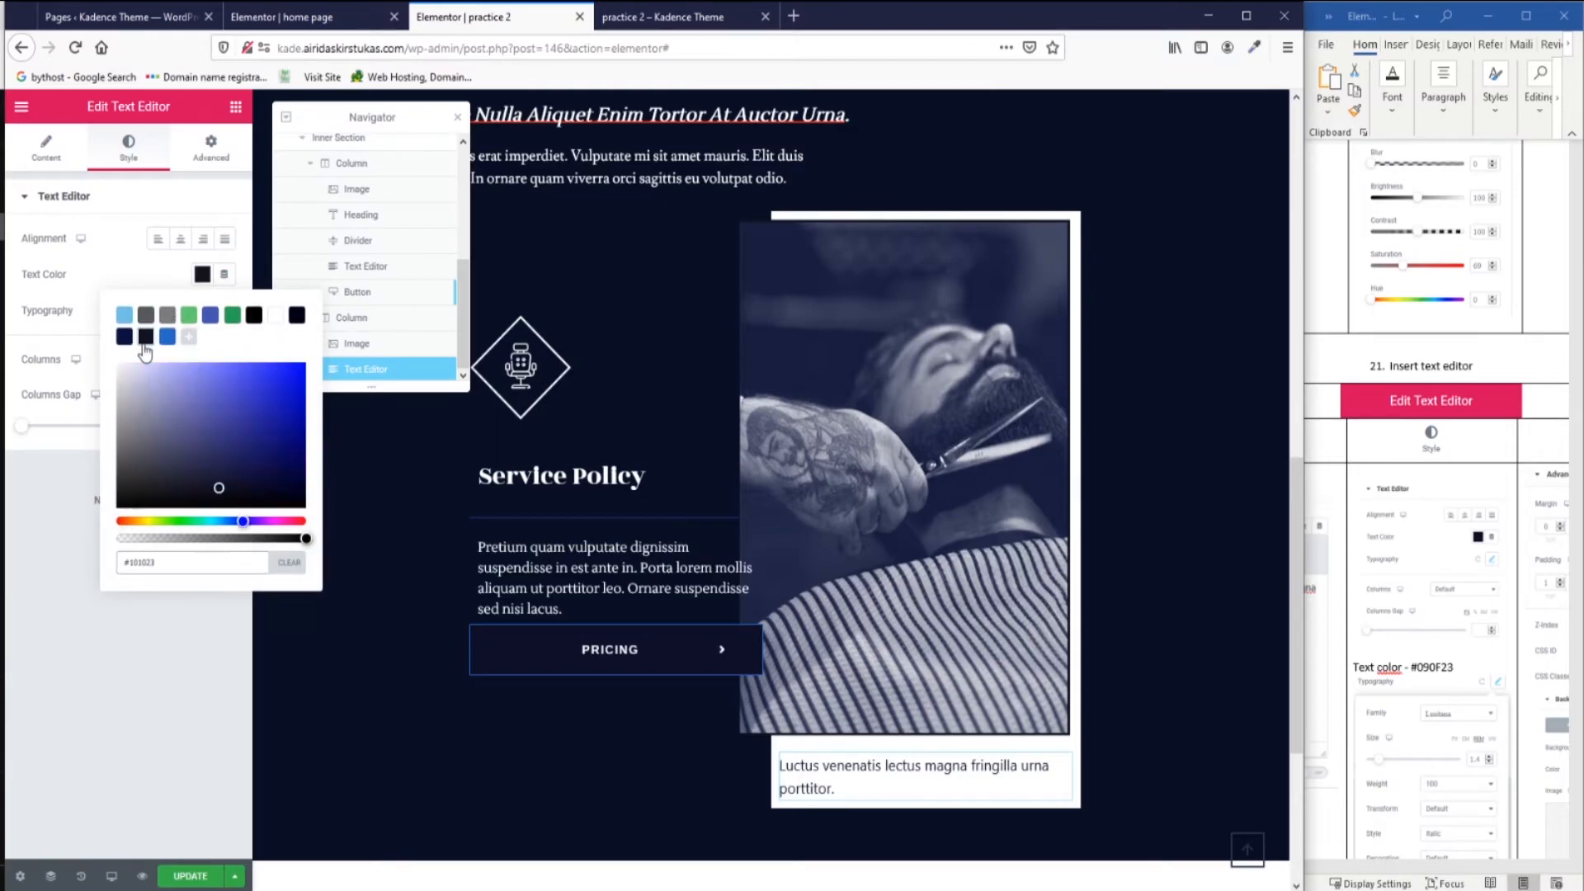
{"action": "left_click", "coordinate": [1438, 666]}
{"action": "double_click", "coordinate": [1437, 666]}
{"action": "key", "text": "ctrl+c"}
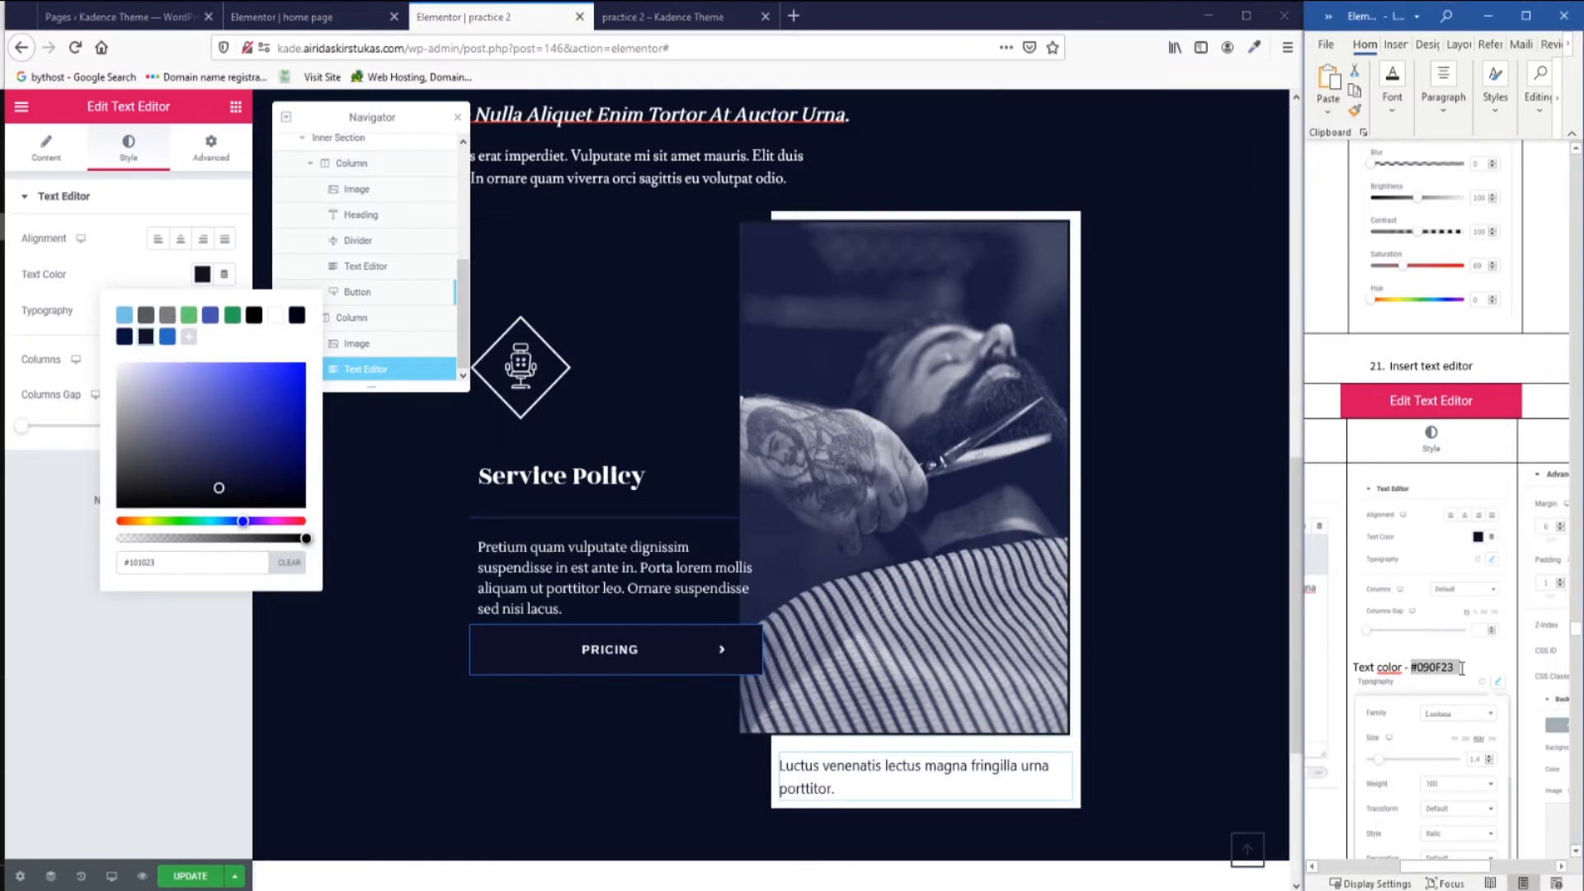
{"action": "left_click_drag", "start_coordinate": [159, 562], "coordinate": [97, 563]}
{"action": "key", "text": "ctrl+v"}
{"action": "left_click", "coordinate": [97, 562]}
Set the caption typography to Lusitana, 1.4 rem, weight 100.
{"action": "left_click", "coordinate": [224, 313]}
{"action": "left_click", "coordinate": [163, 358]}
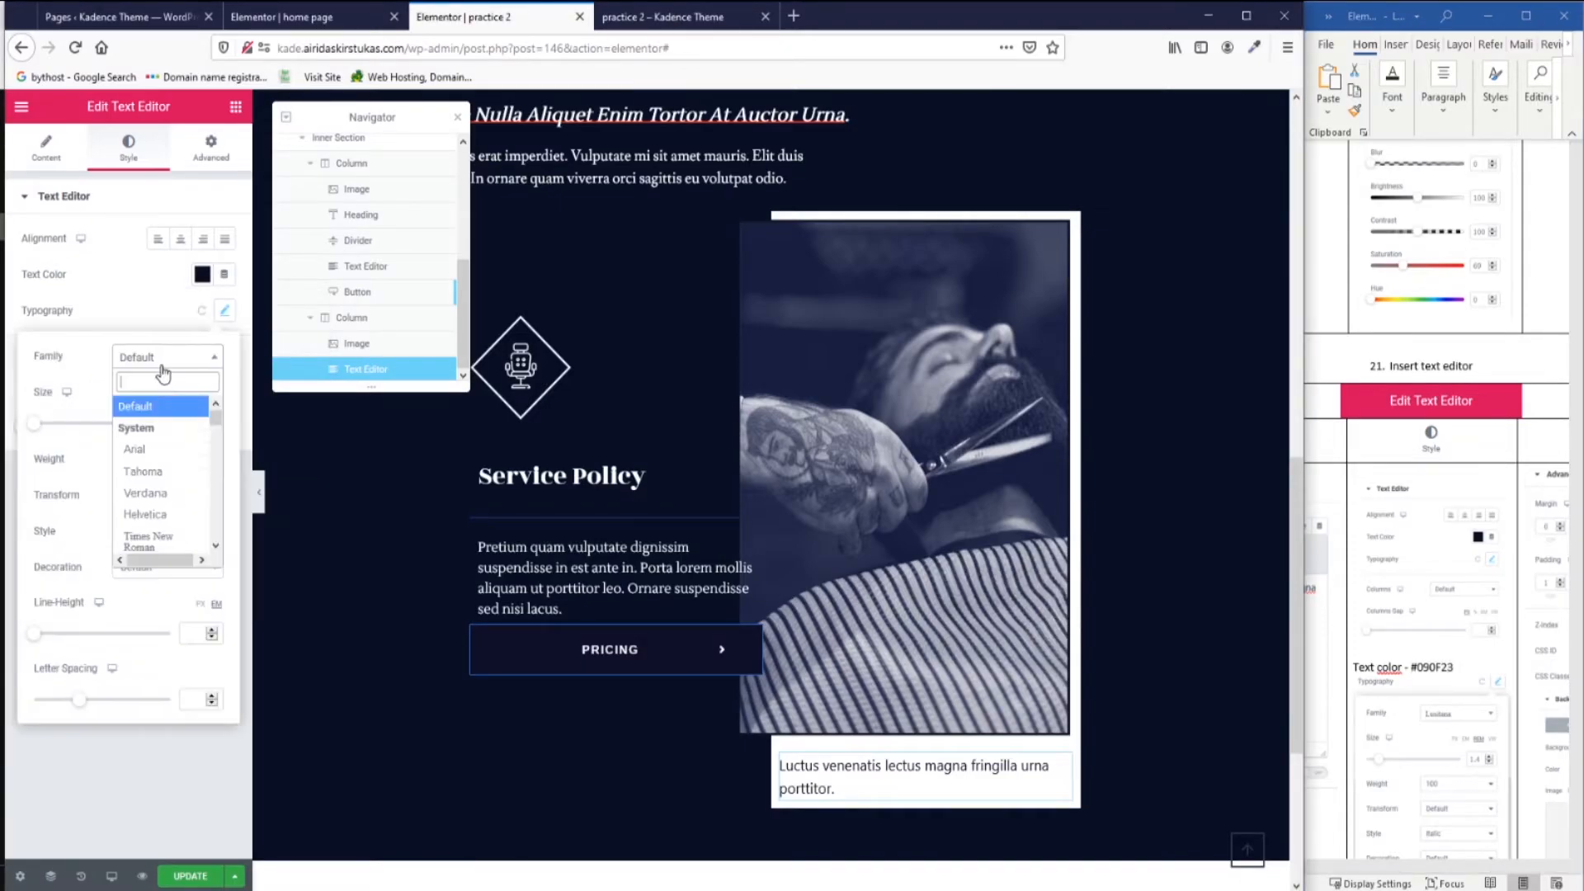
{"action": "type", "text": "Lu"}
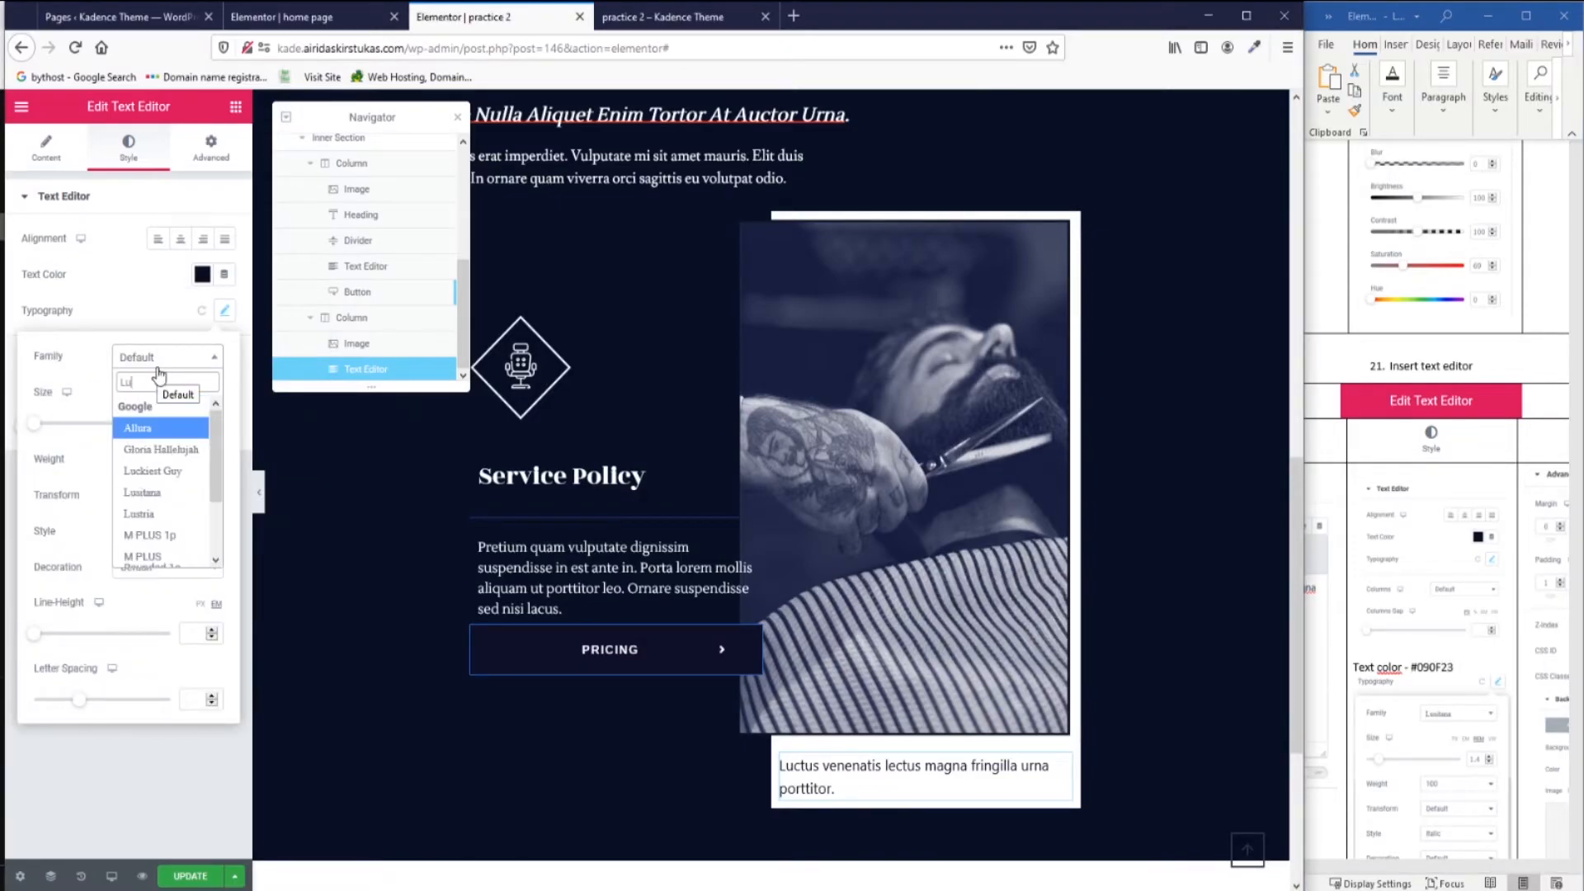
{"action": "left_click", "coordinate": [156, 492]}
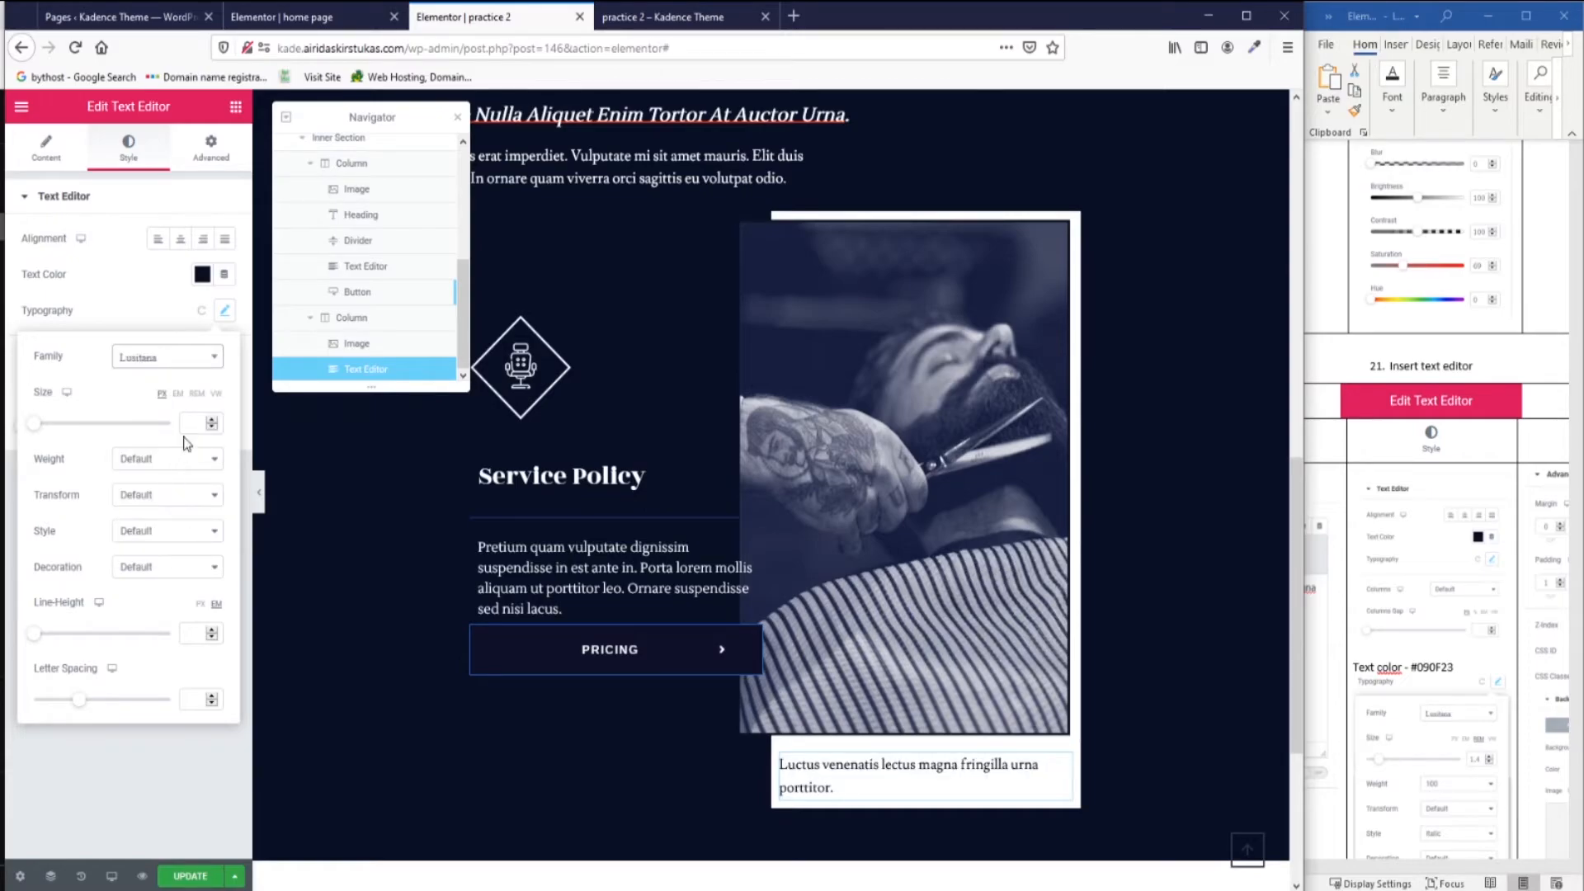
{"action": "left_click", "coordinate": [197, 393]}
{"action": "left_click", "coordinate": [190, 423]}
{"action": "type", "text": "1.4"}
{"action": "left_click", "coordinate": [199, 459]}
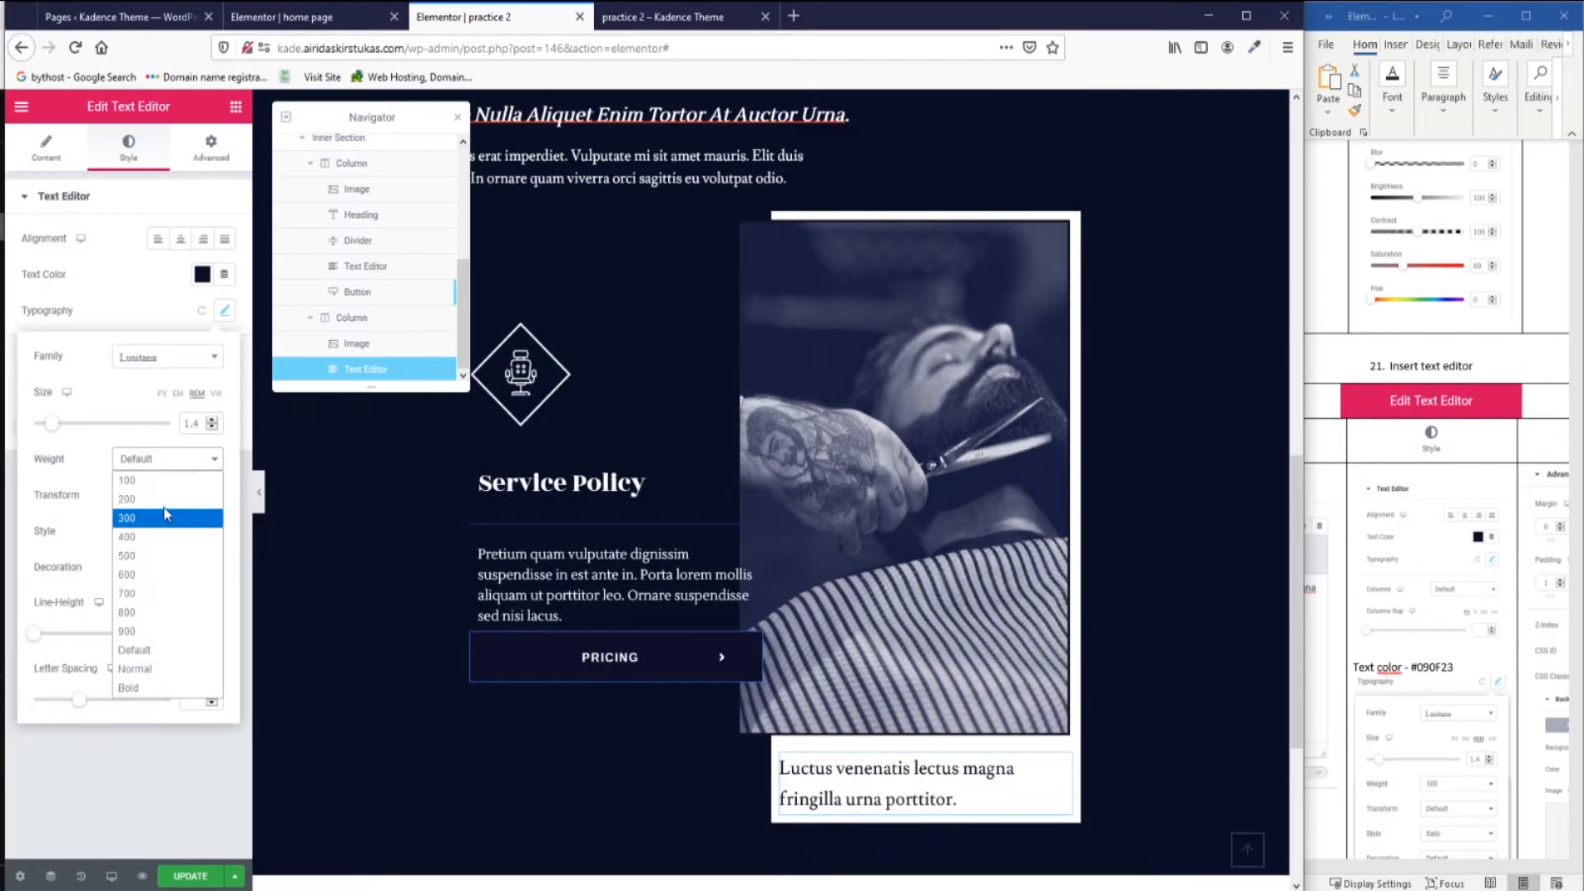
{"action": "left_click", "coordinate": [166, 487]}
Make the caption italic with line height 1.5 and letter spacing -0.6.
{"action": "left_click", "coordinate": [165, 531]}
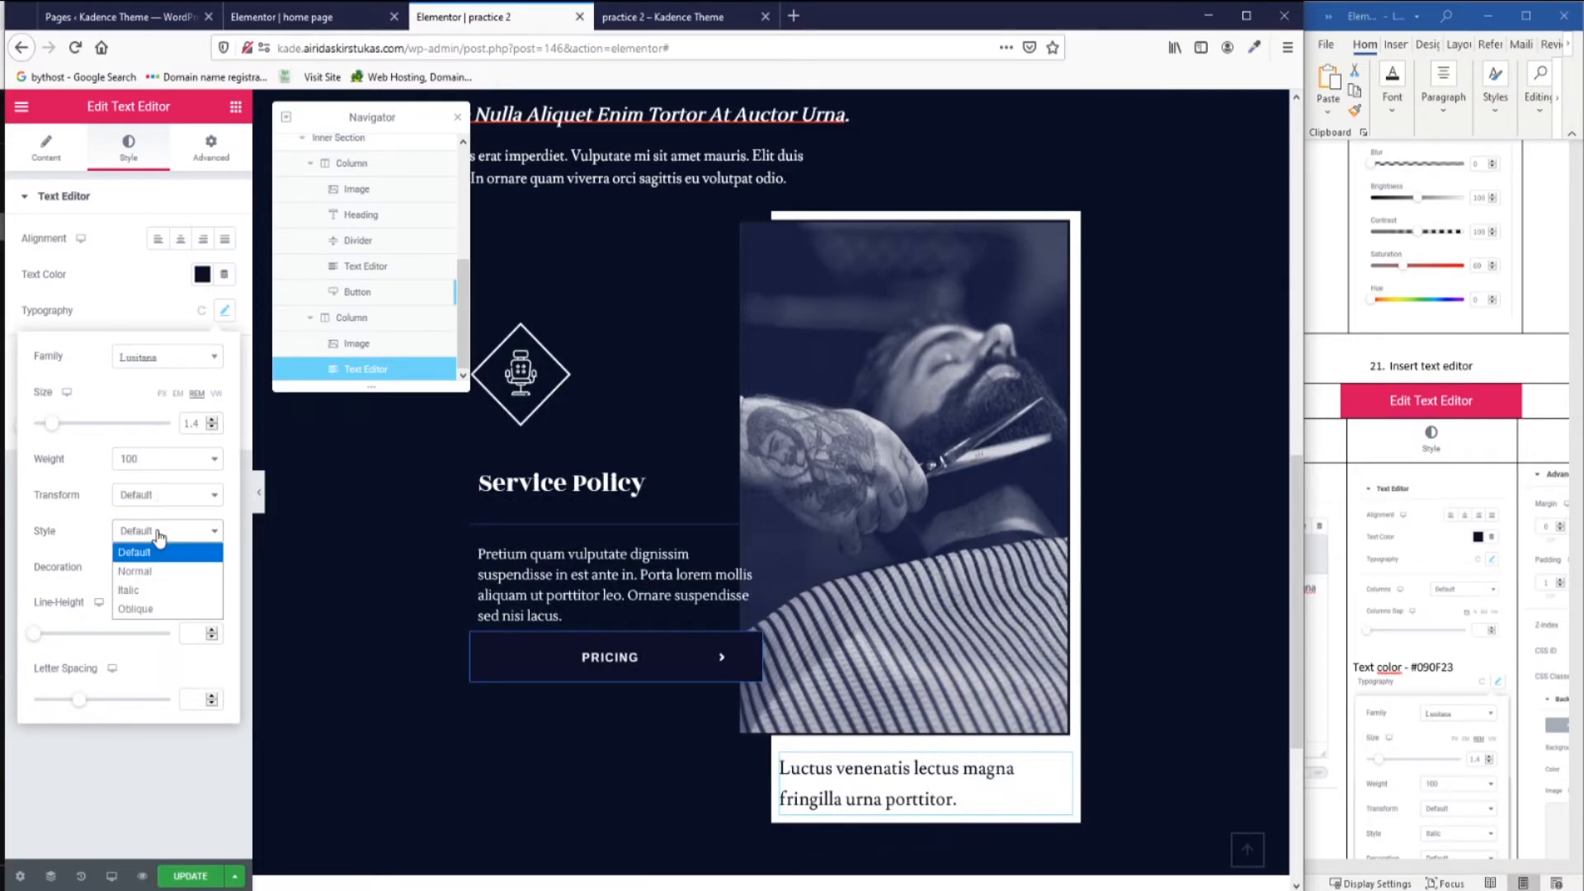
{"action": "left_click", "coordinate": [137, 582]}
{"action": "left_click", "coordinate": [201, 631]}
{"action": "type", "text": "1.5"}
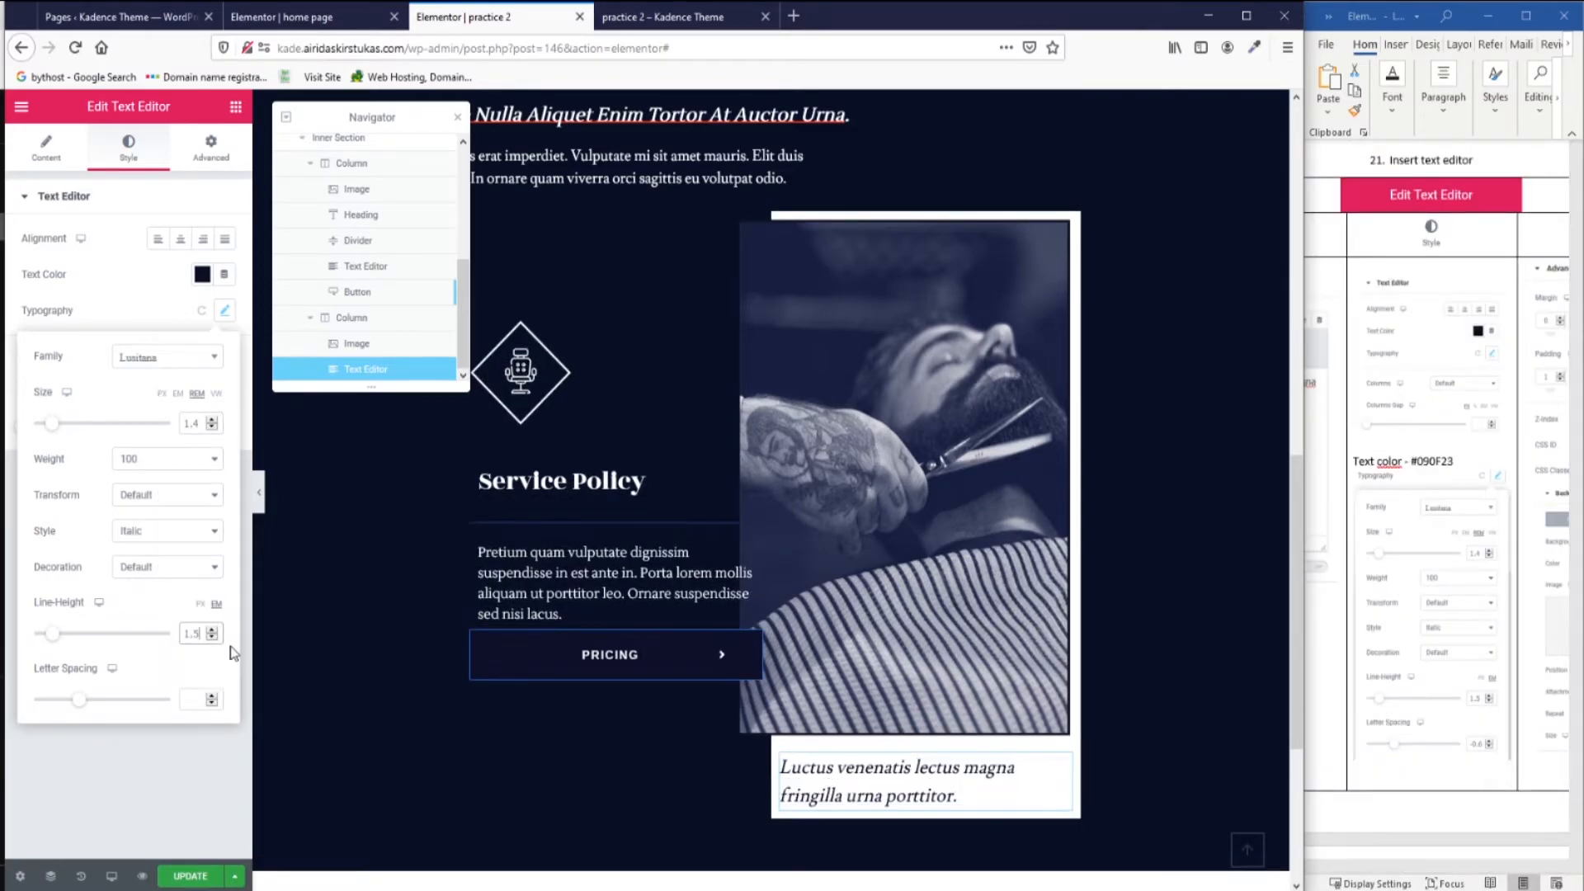
{"action": "left_click", "coordinate": [193, 701]}
{"action": "type", "text": "-0."}
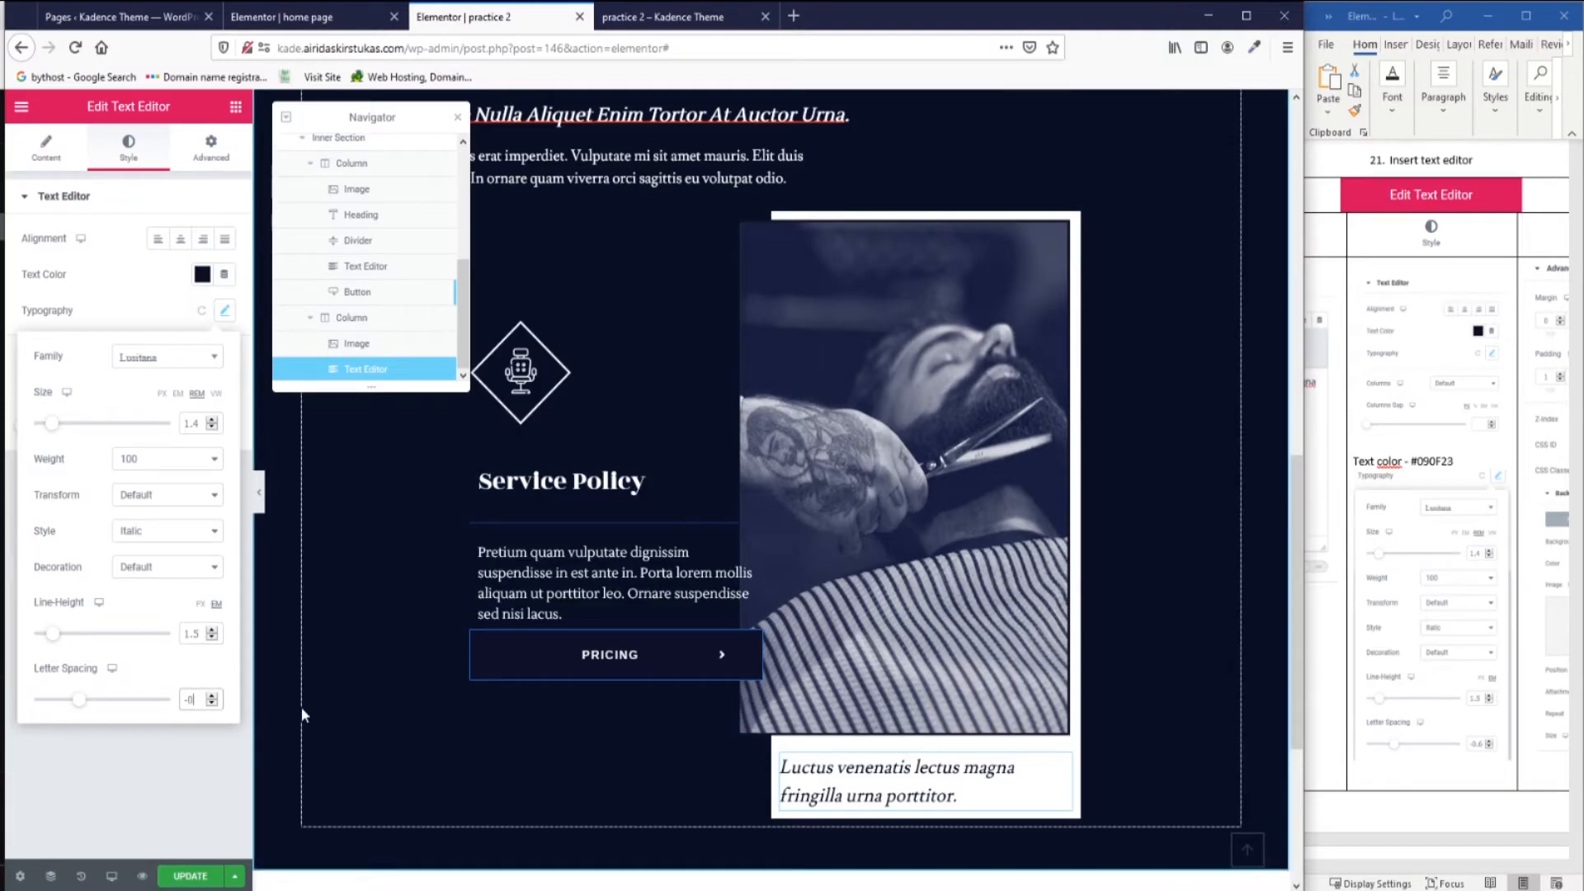
{"action": "type", "text": "6"}
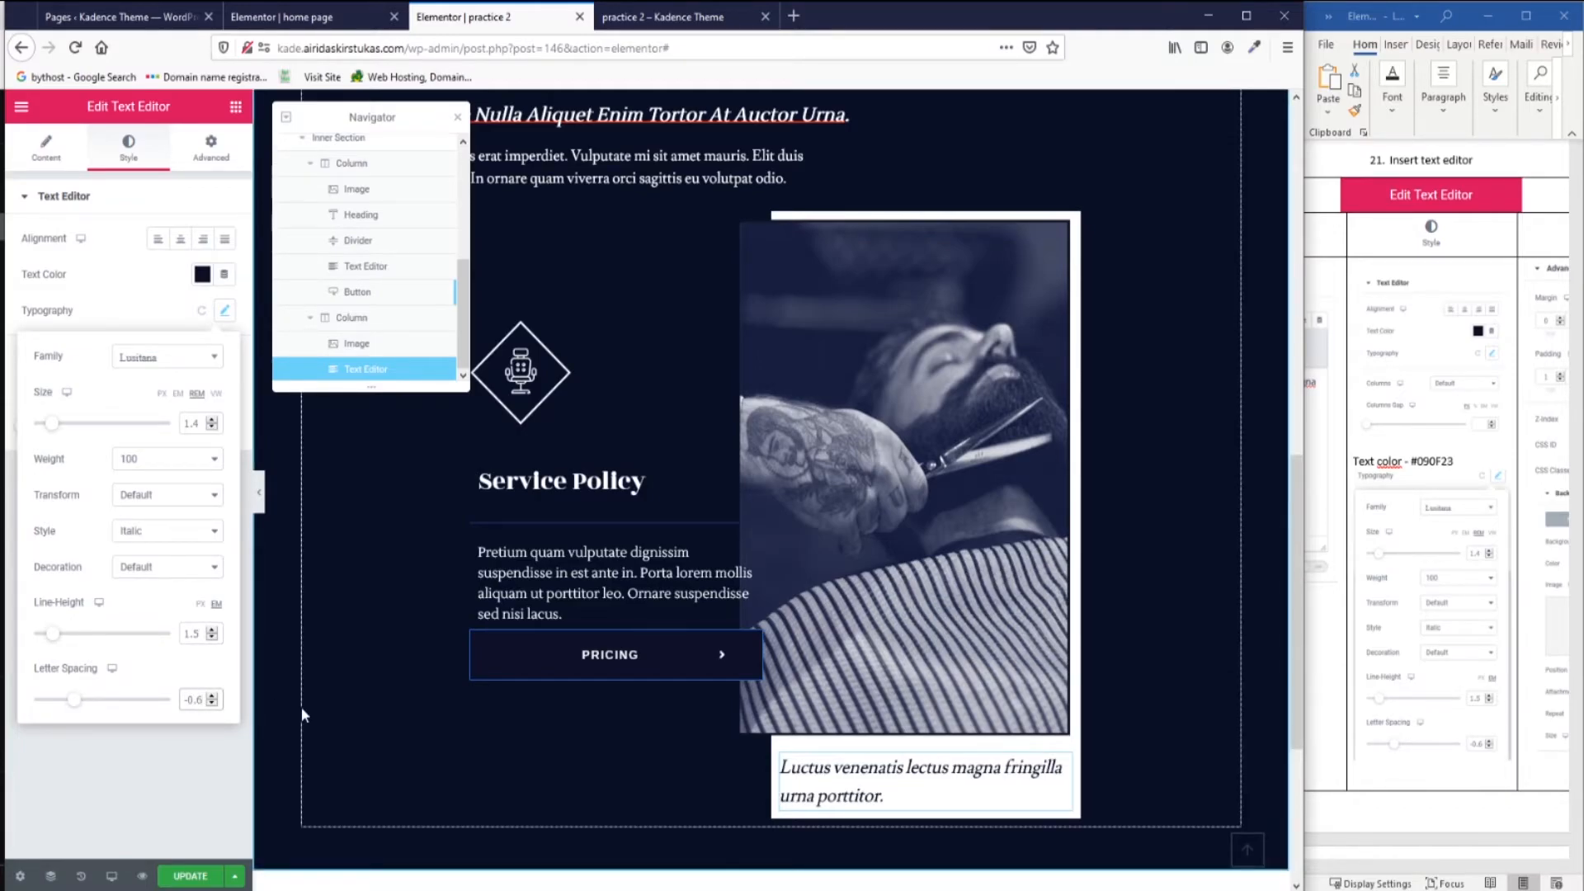
{"action": "left_click_drag", "start_coordinate": [1431, 866], "coordinate": [1497, 866]}
Enter 1 in the caption box's linked Padding fields in the Advanced tab.
{"action": "left_click", "coordinate": [211, 147]}
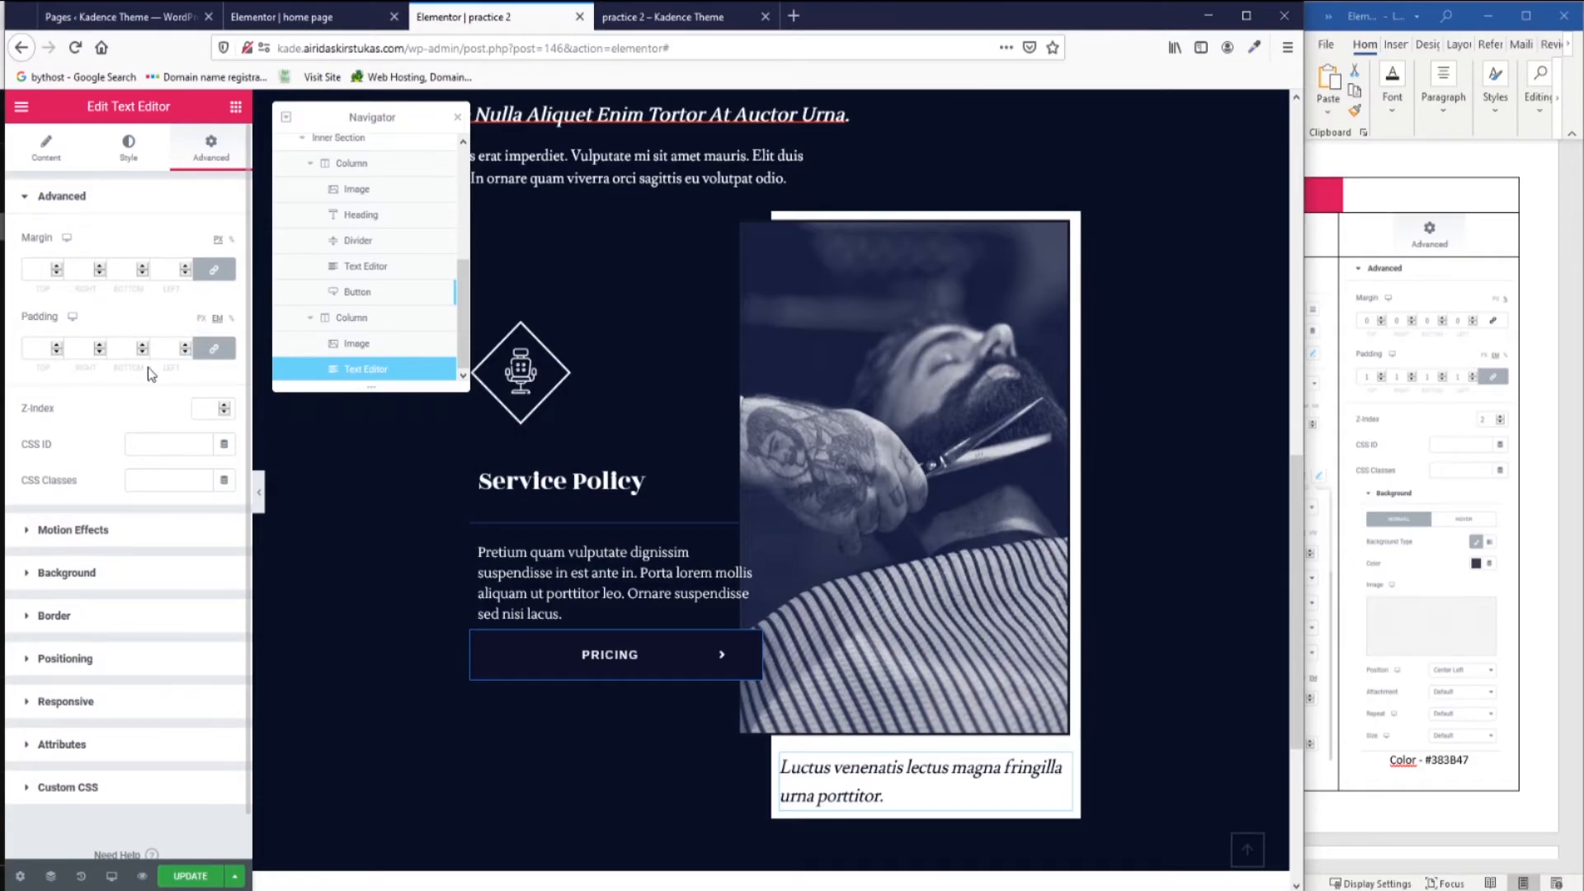
{"action": "left_click", "coordinate": [36, 348]}
{"action": "type", "text": "1"}
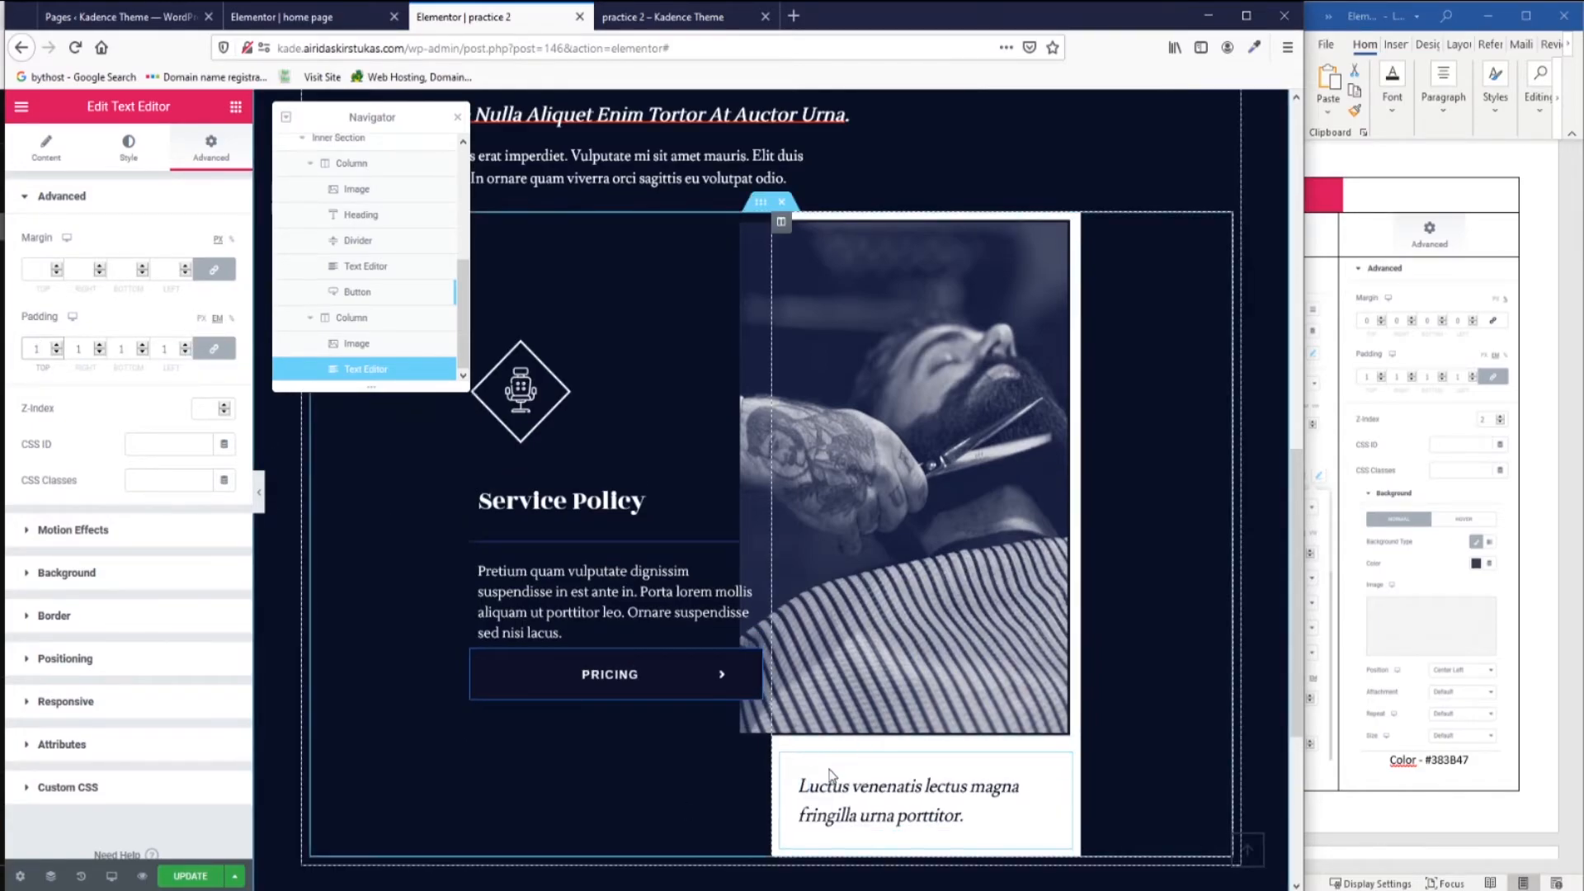
{"action": "left_click", "coordinate": [206, 408]}
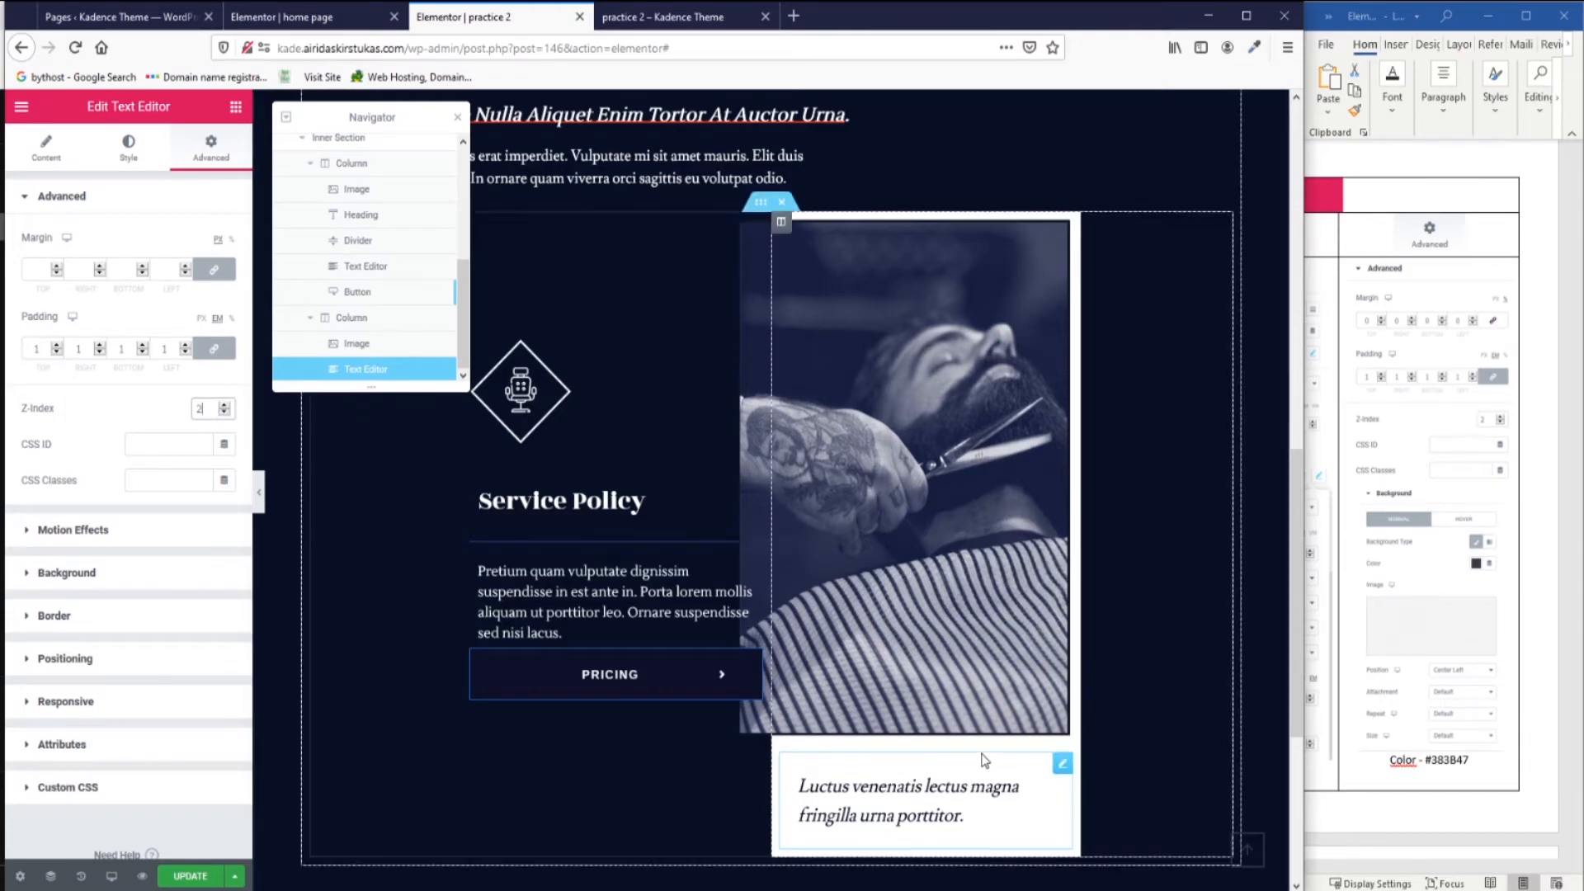
Give the caption box a classic background using the pattern-1.jpg image.
{"action": "scroll", "coordinate": [55, 462], "scroll_direction": "down", "scroll_amount": 1}
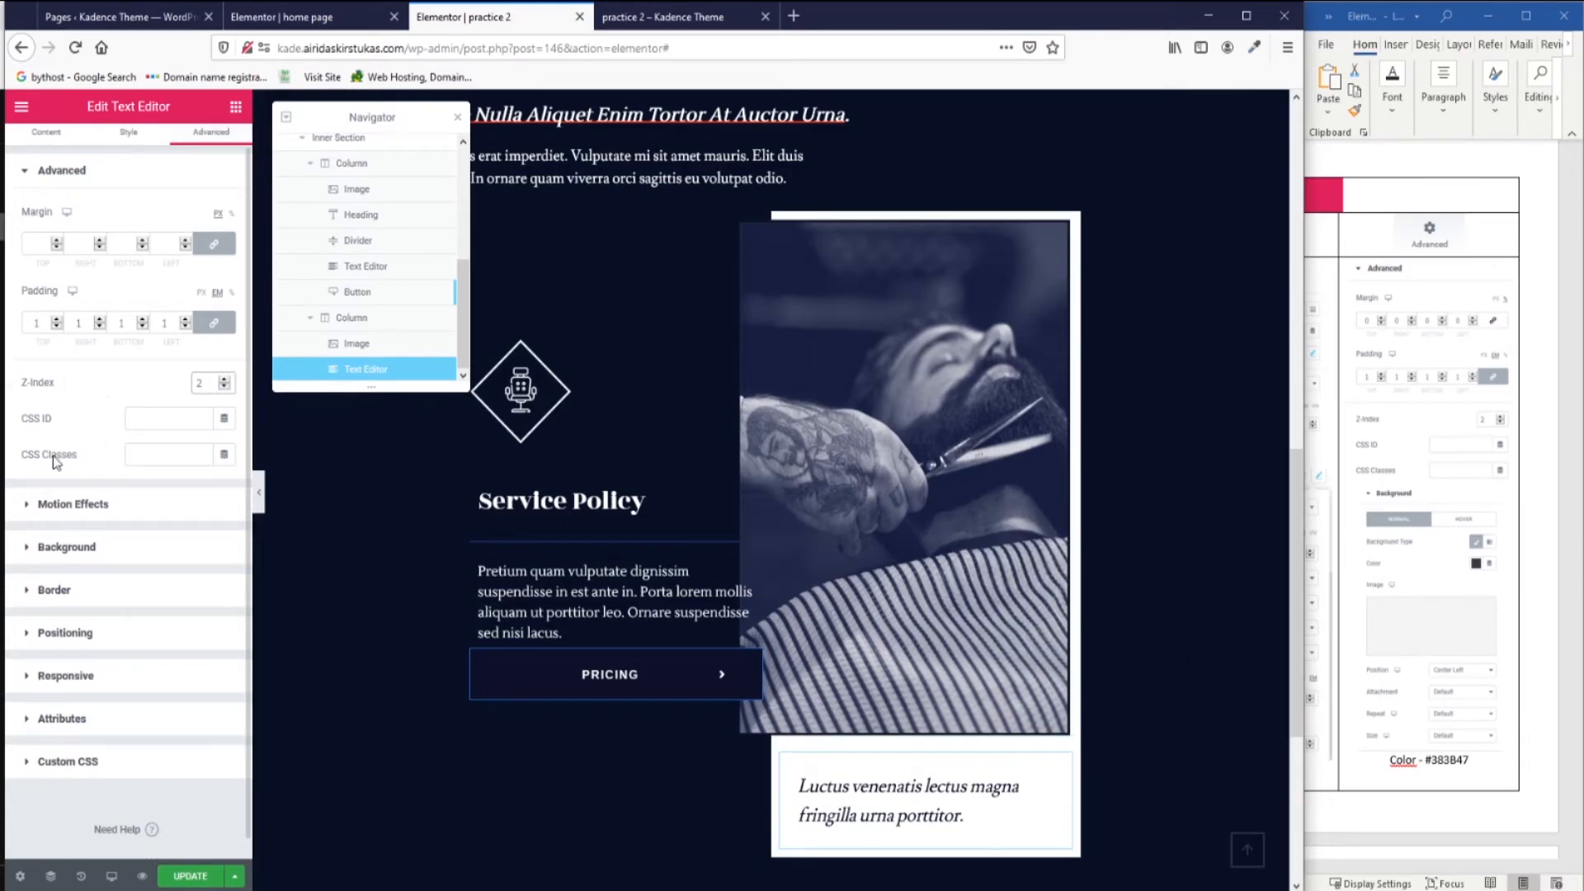
{"action": "left_click", "coordinate": [35, 550]}
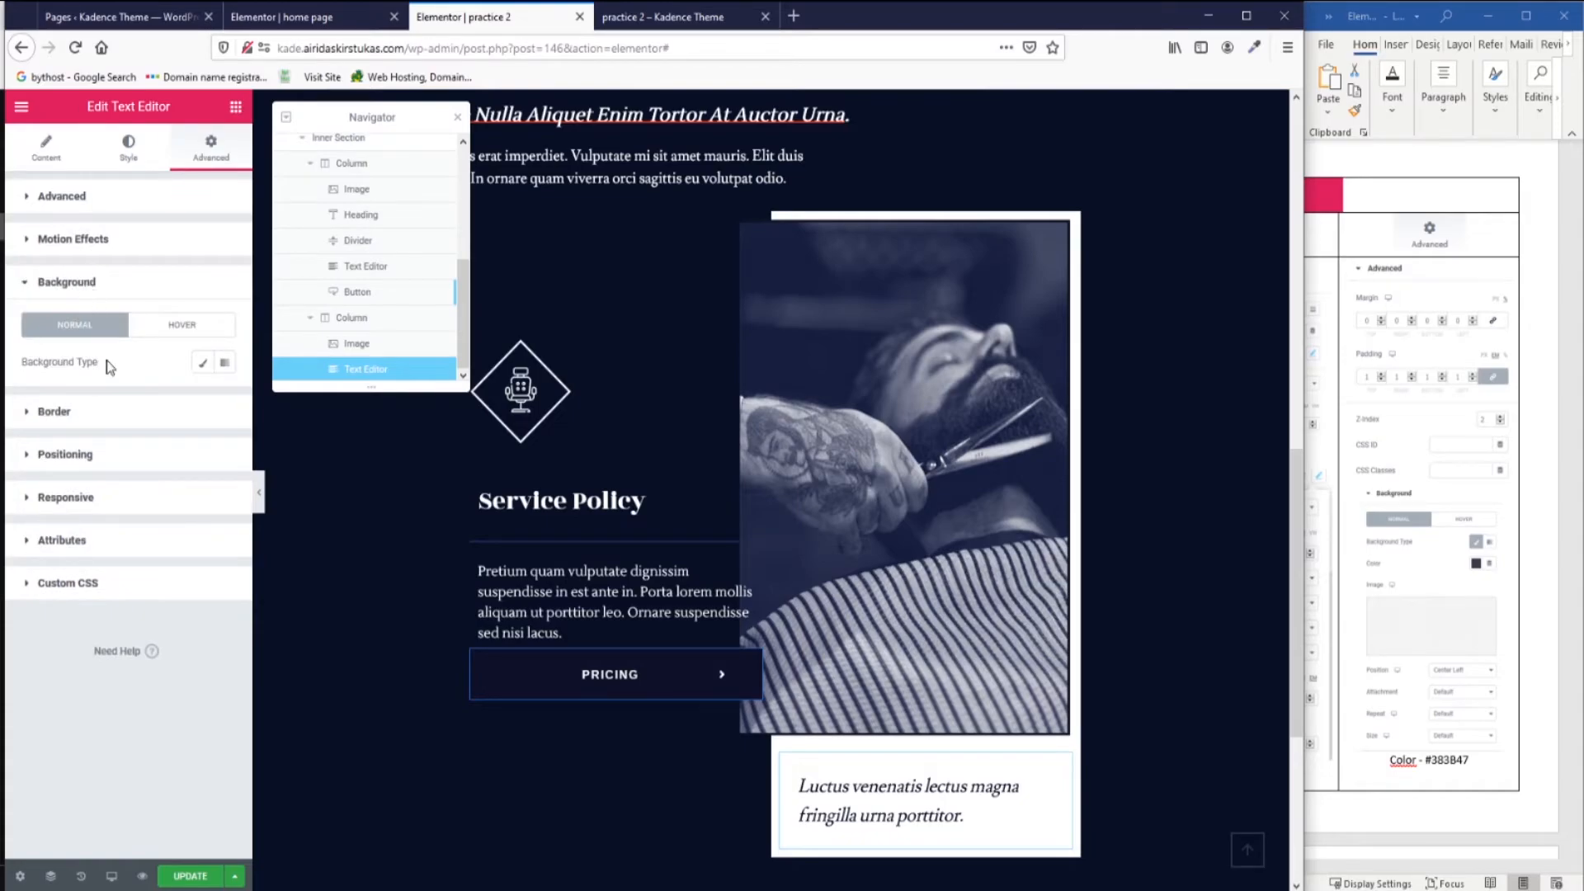
{"action": "left_click", "coordinate": [202, 362]}
{"action": "left_click", "coordinate": [142, 509]}
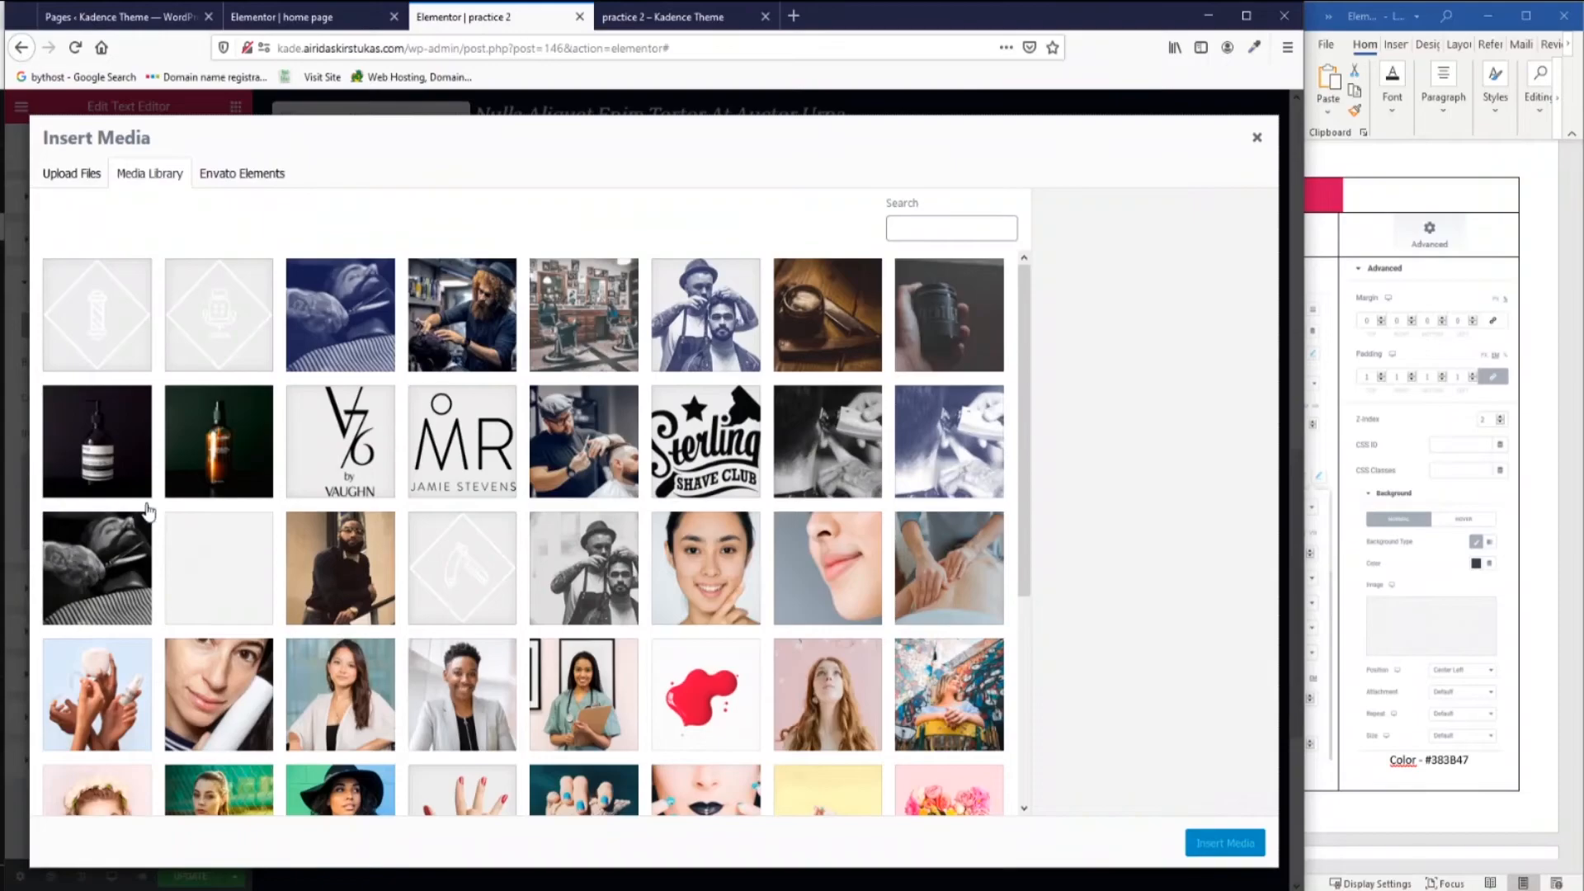
{"action": "left_click", "coordinate": [207, 579]}
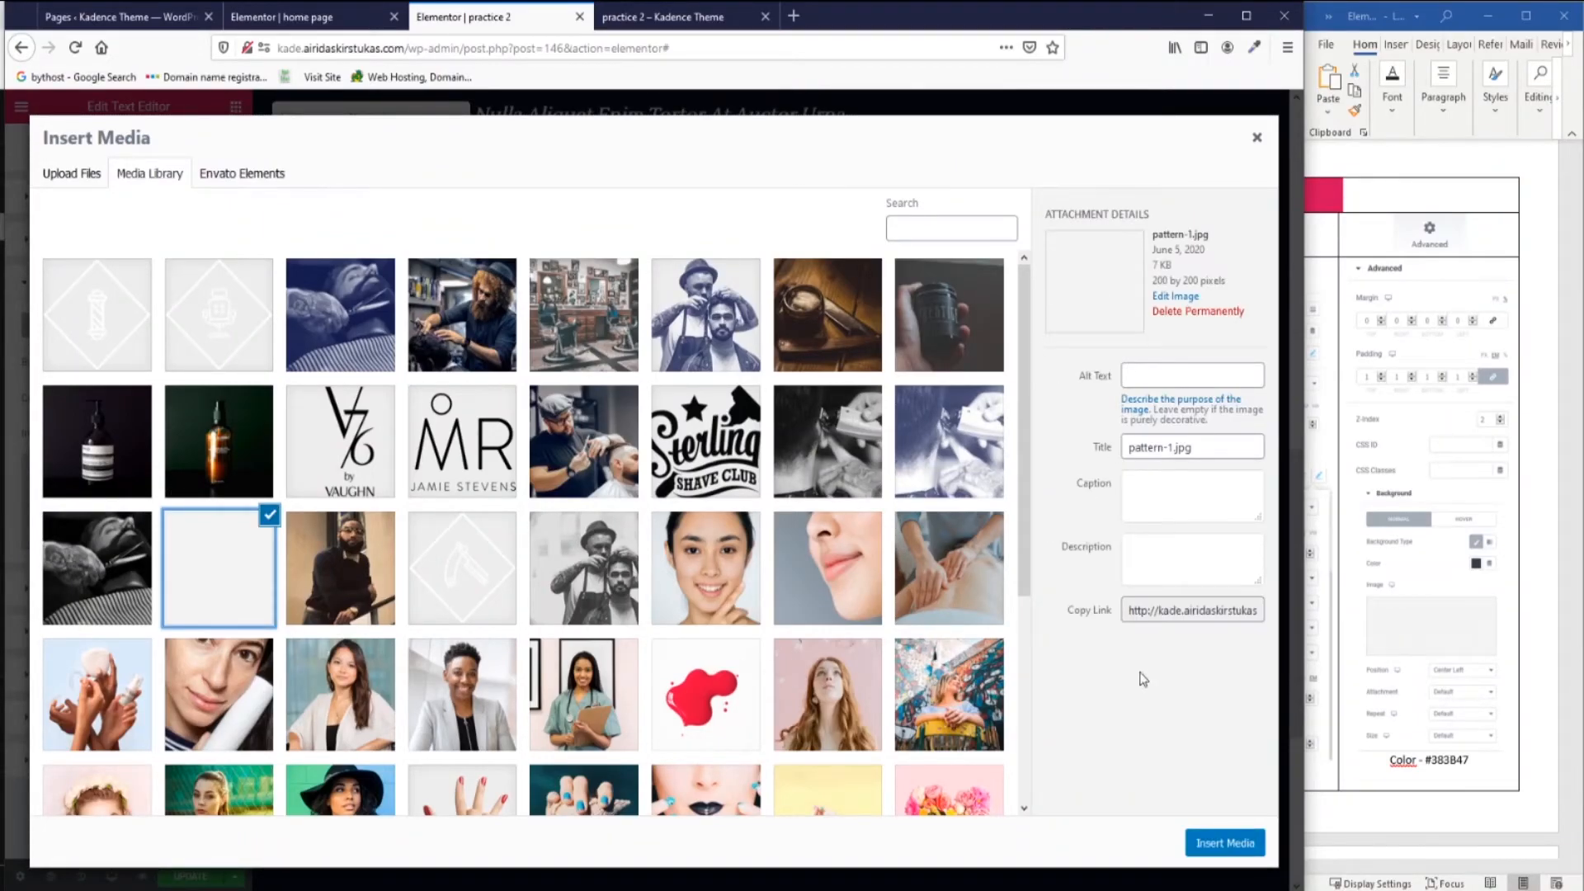
{"action": "left_click", "coordinate": [1224, 842]}
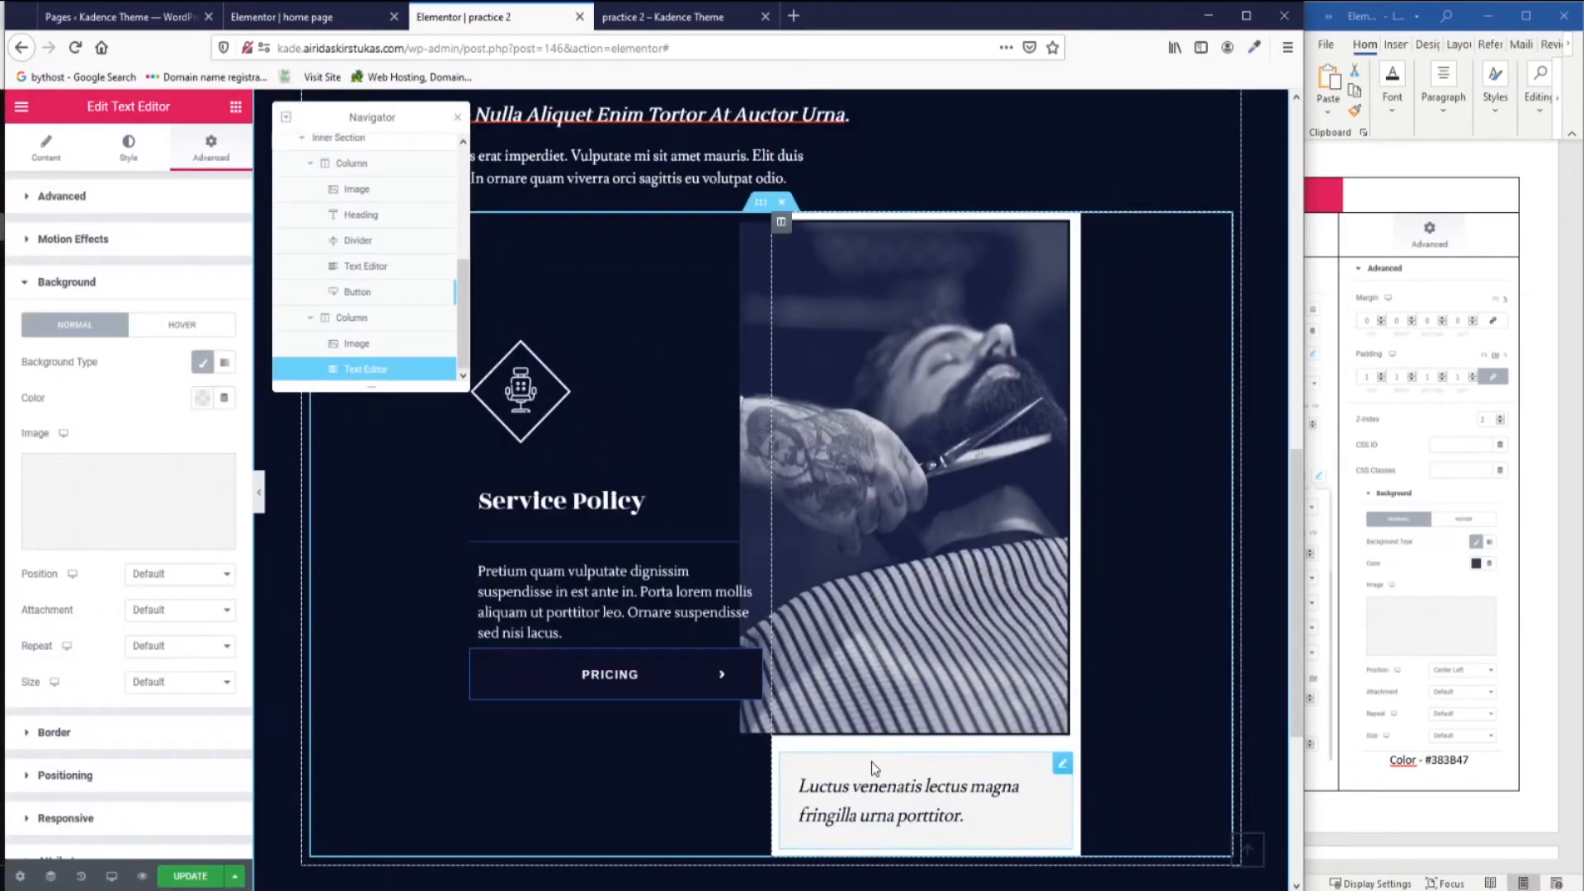
Set the caption box's background colour to #383B47.
{"action": "left_click", "coordinate": [202, 398]}
{"action": "left_click_drag", "start_coordinate": [1428, 760], "coordinate": [1472, 761]}
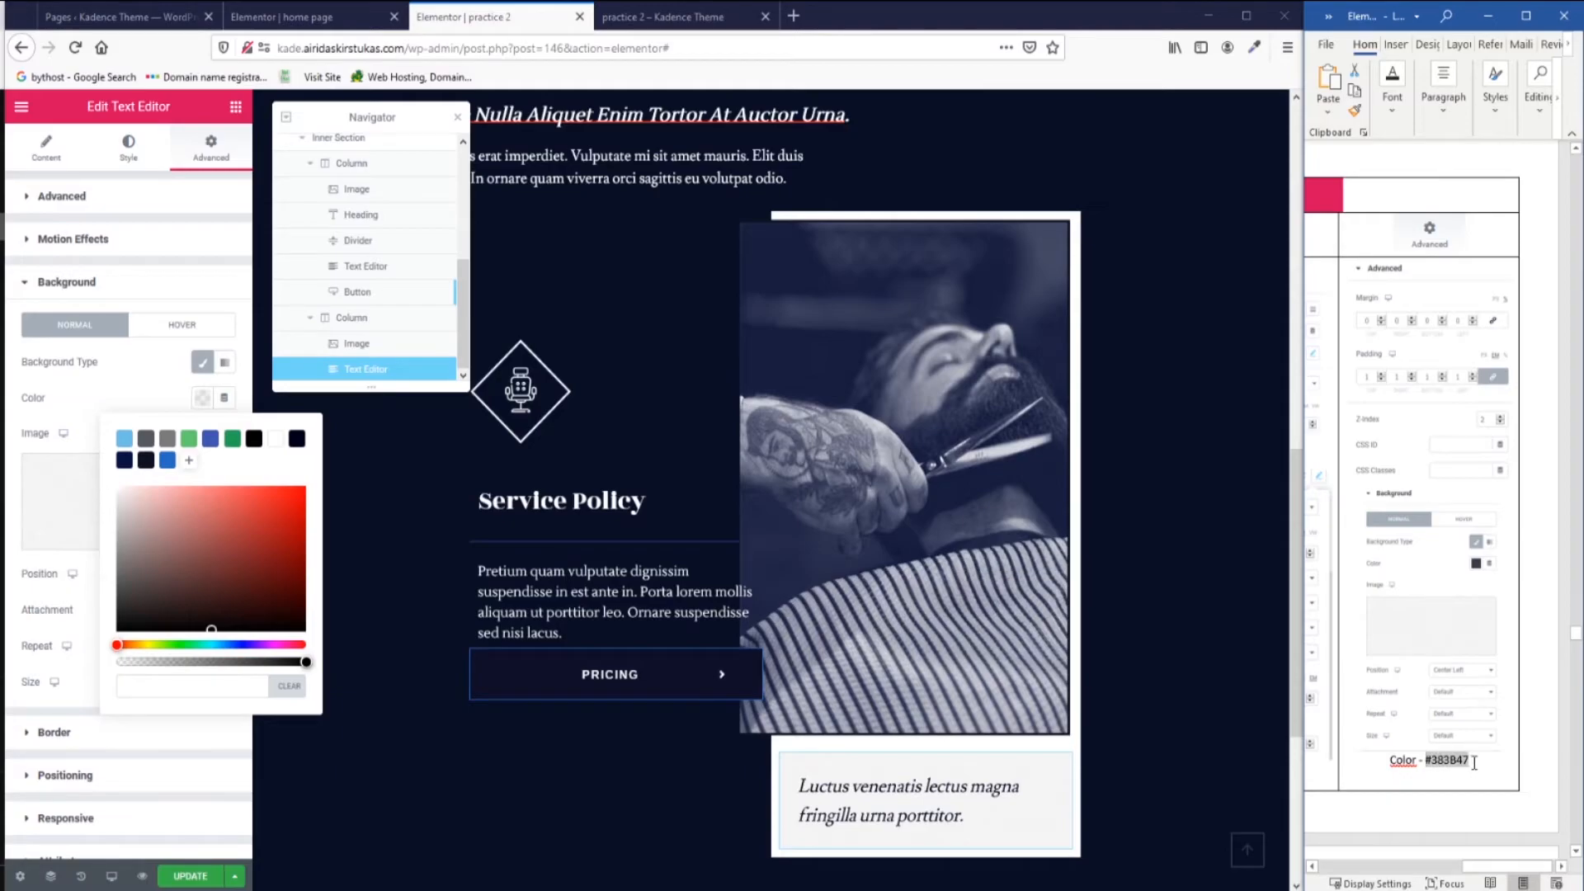
{"action": "key", "text": "ctrl+c"}
{"action": "left_click", "coordinate": [192, 686]}
{"action": "key", "text": "ctrl+v"}
{"action": "left_click", "coordinate": [453, 534]}
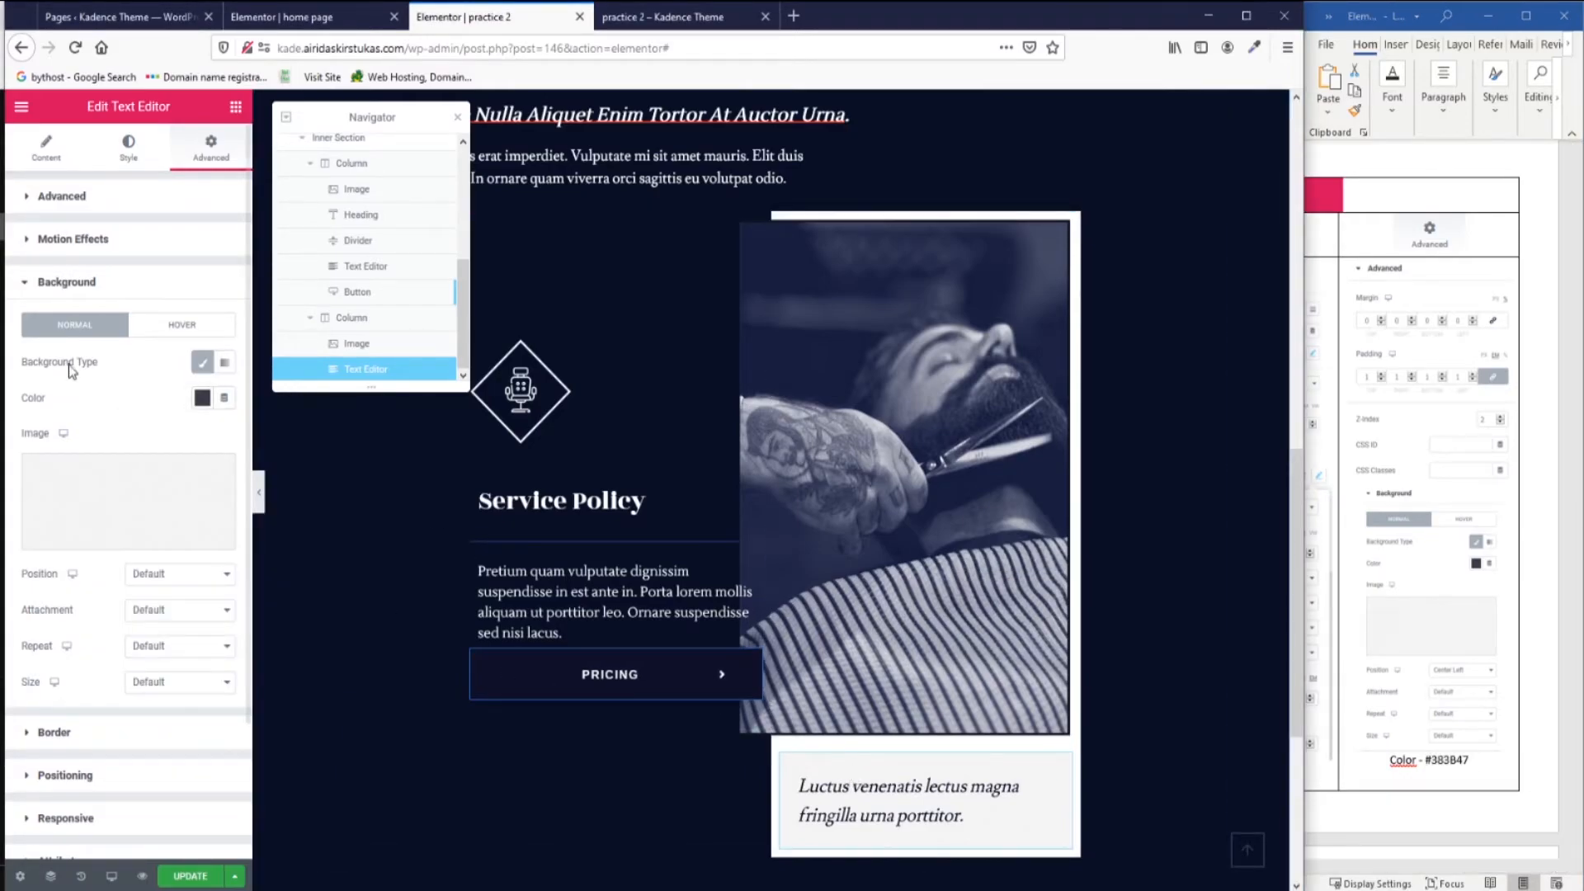
{"action": "left_click", "coordinate": [183, 577]}
{"action": "left_click", "coordinate": [183, 595]}
{"action": "left_click", "coordinate": [25, 281]}
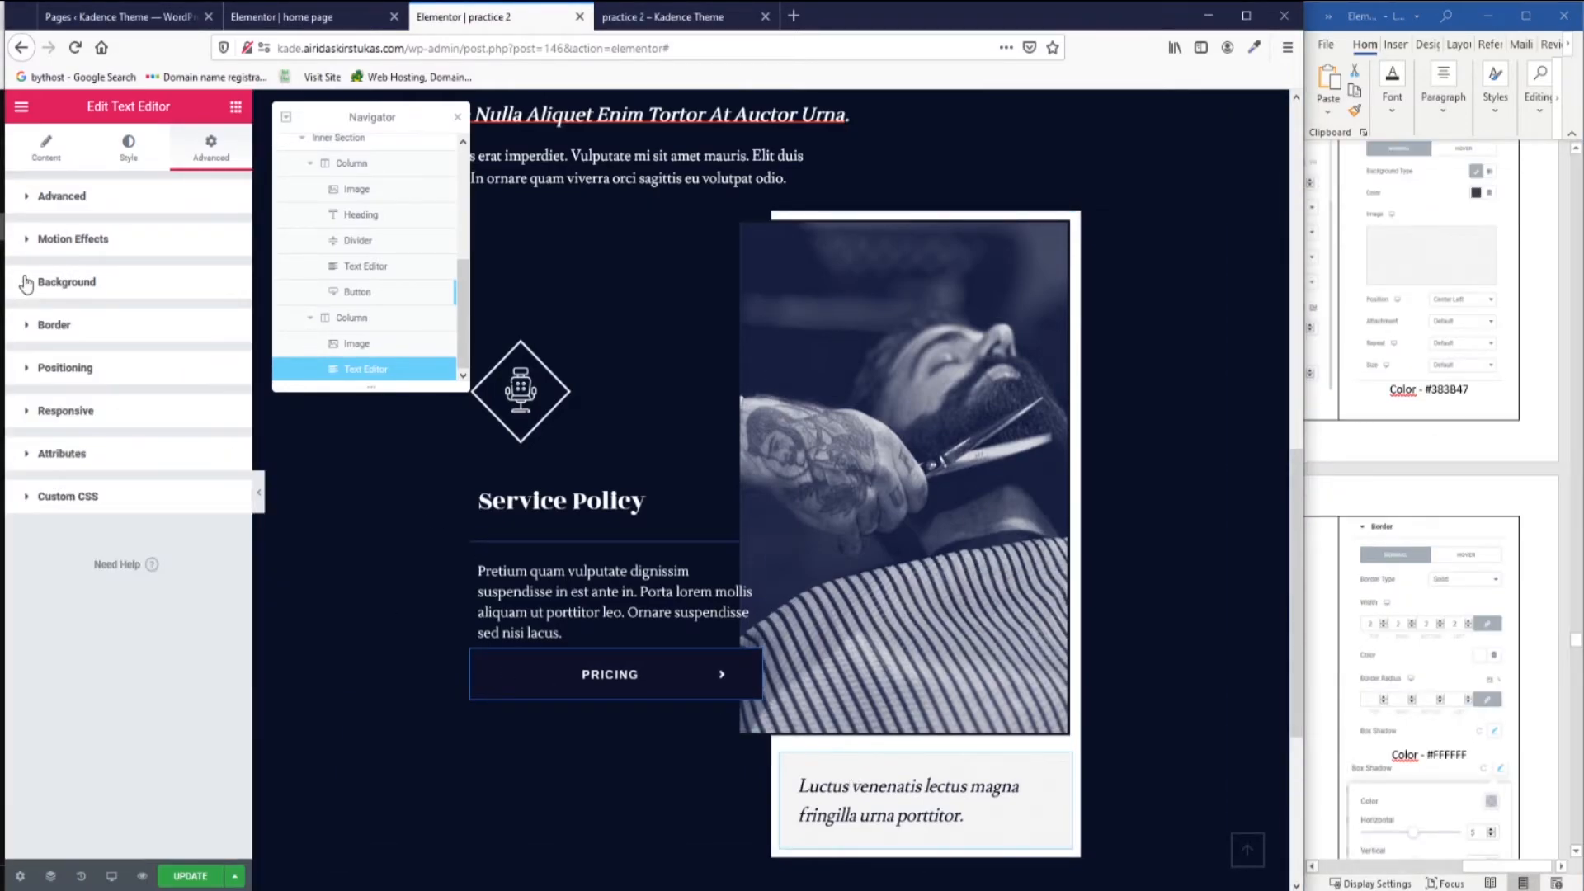
Give the caption box a solid white border of width 2.
{"action": "left_click", "coordinate": [24, 329]}
{"action": "left_click", "coordinate": [180, 404]}
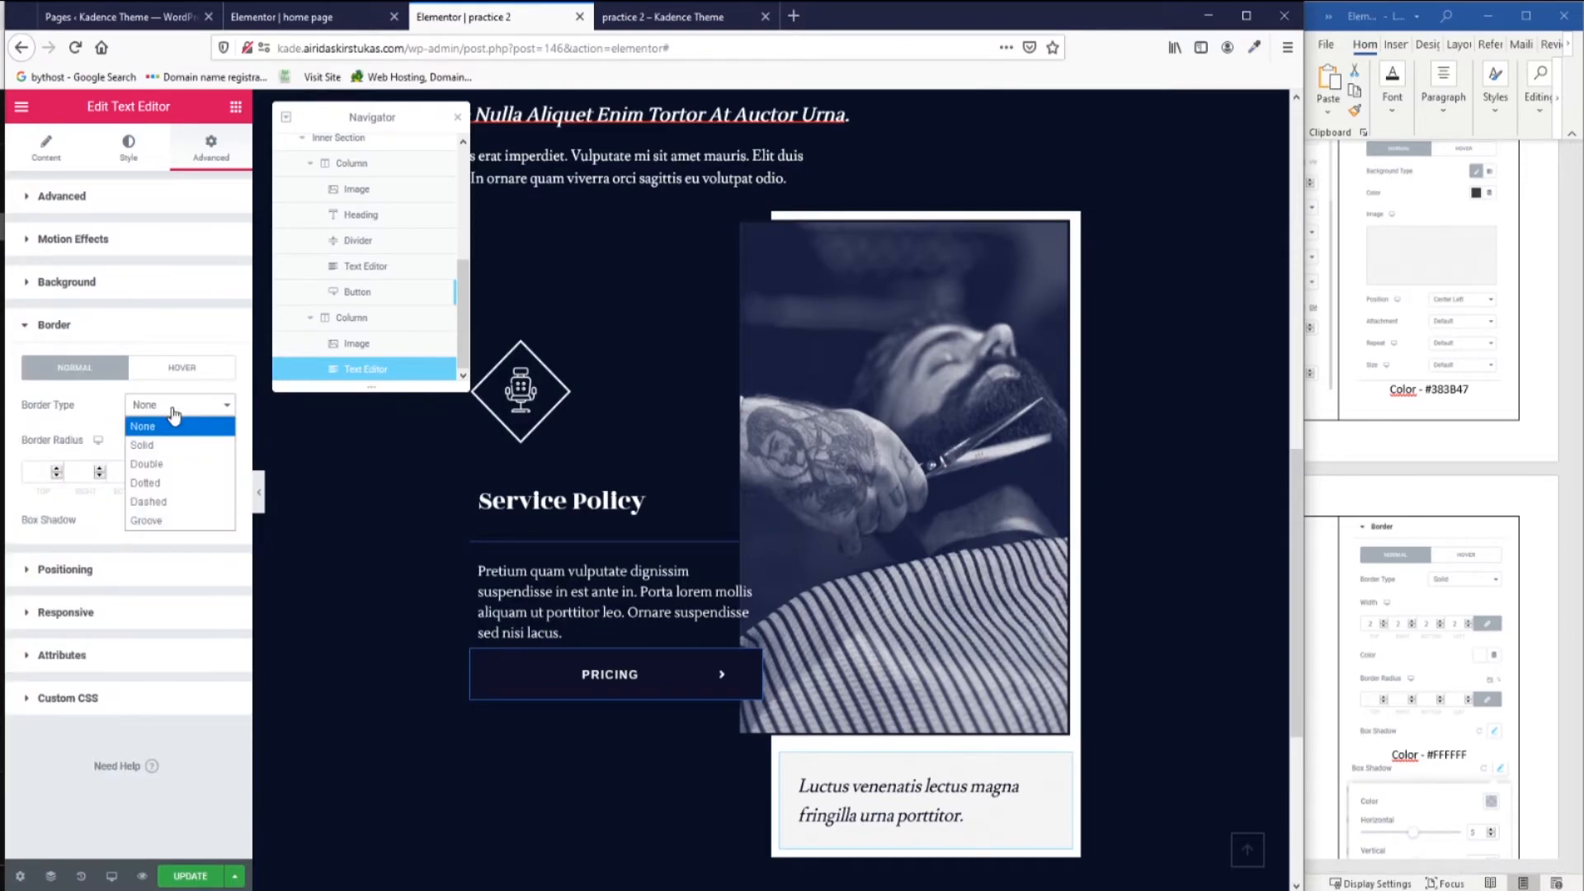
{"action": "left_click", "coordinate": [178, 446]}
{"action": "left_click", "coordinate": [50, 470]}
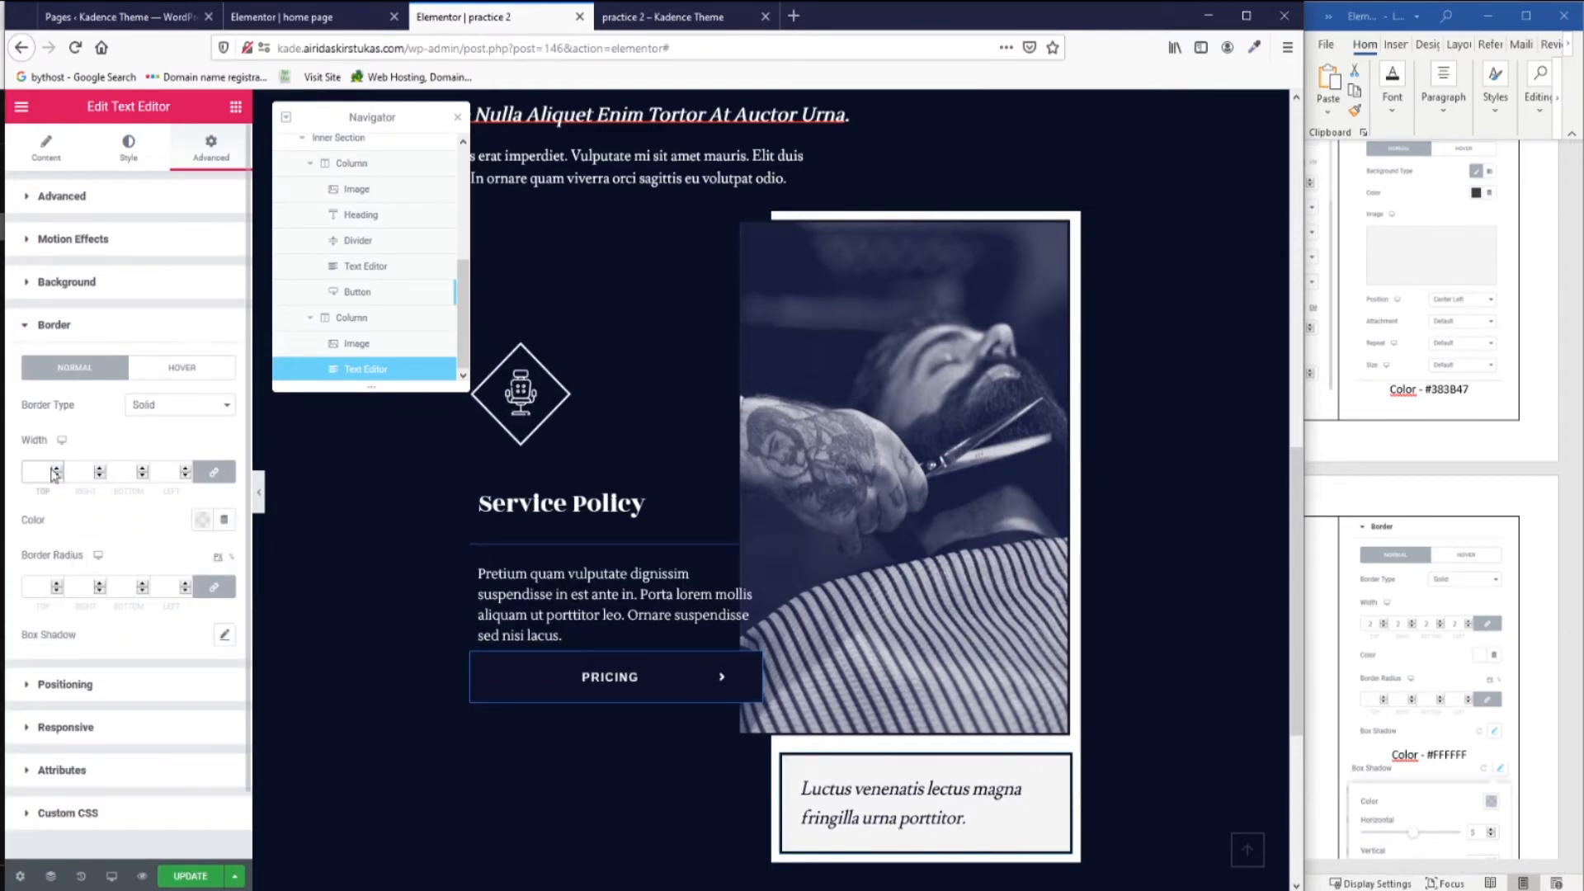
{"action": "type", "text": "2"}
{"action": "left_click", "coordinate": [202, 520]}
{"action": "left_click", "coordinate": [277, 564]}
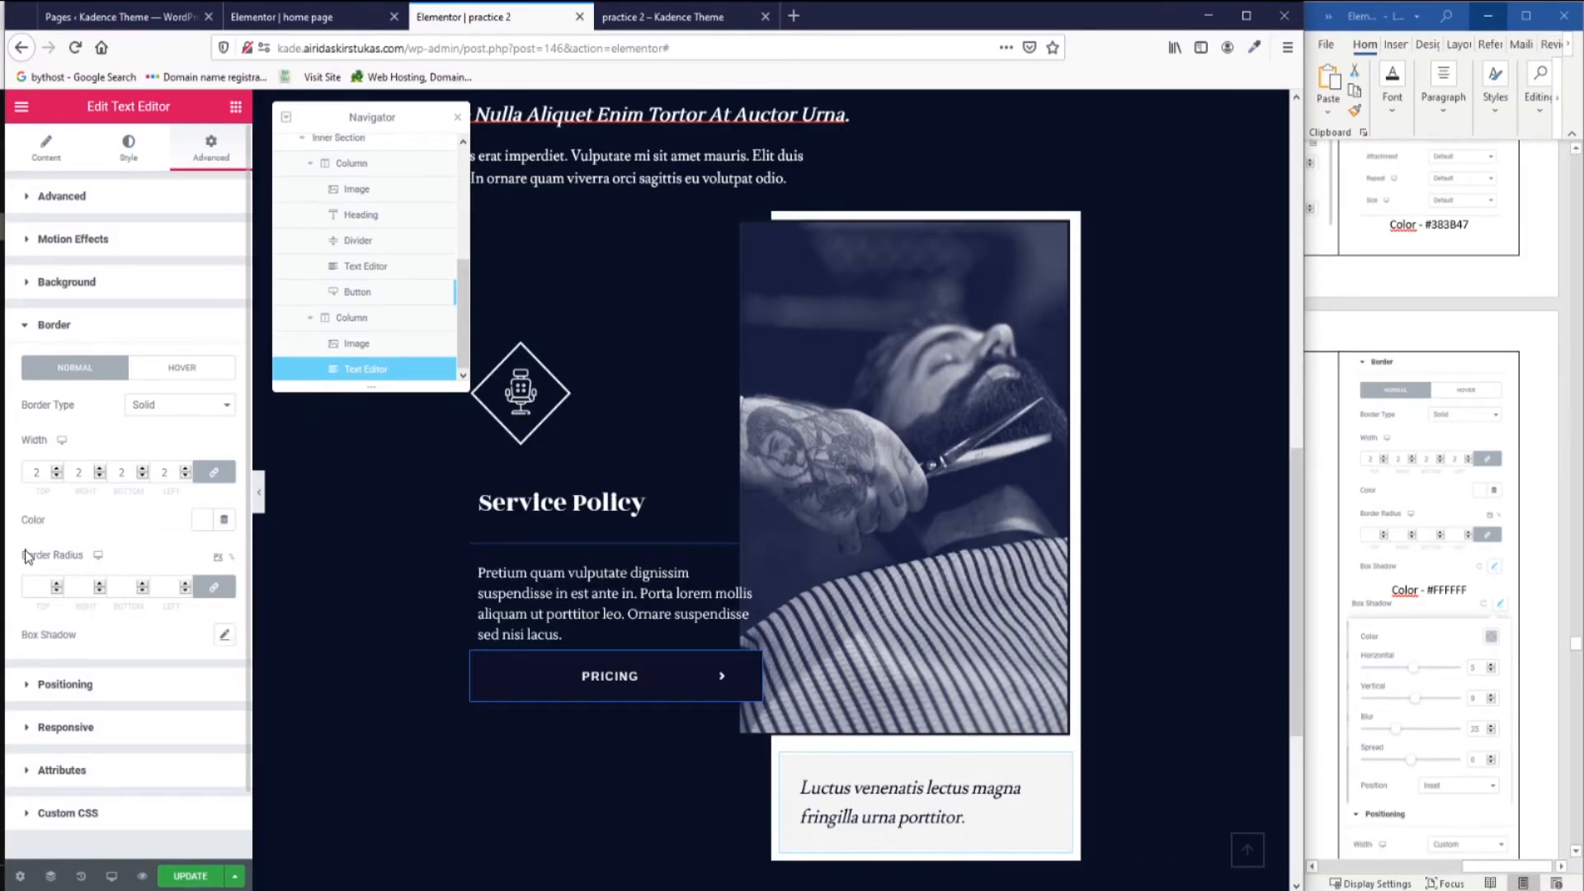
Add an inset box shadow with offsets 5 and 9 and blur 35.
{"action": "left_click", "coordinate": [223, 634]}
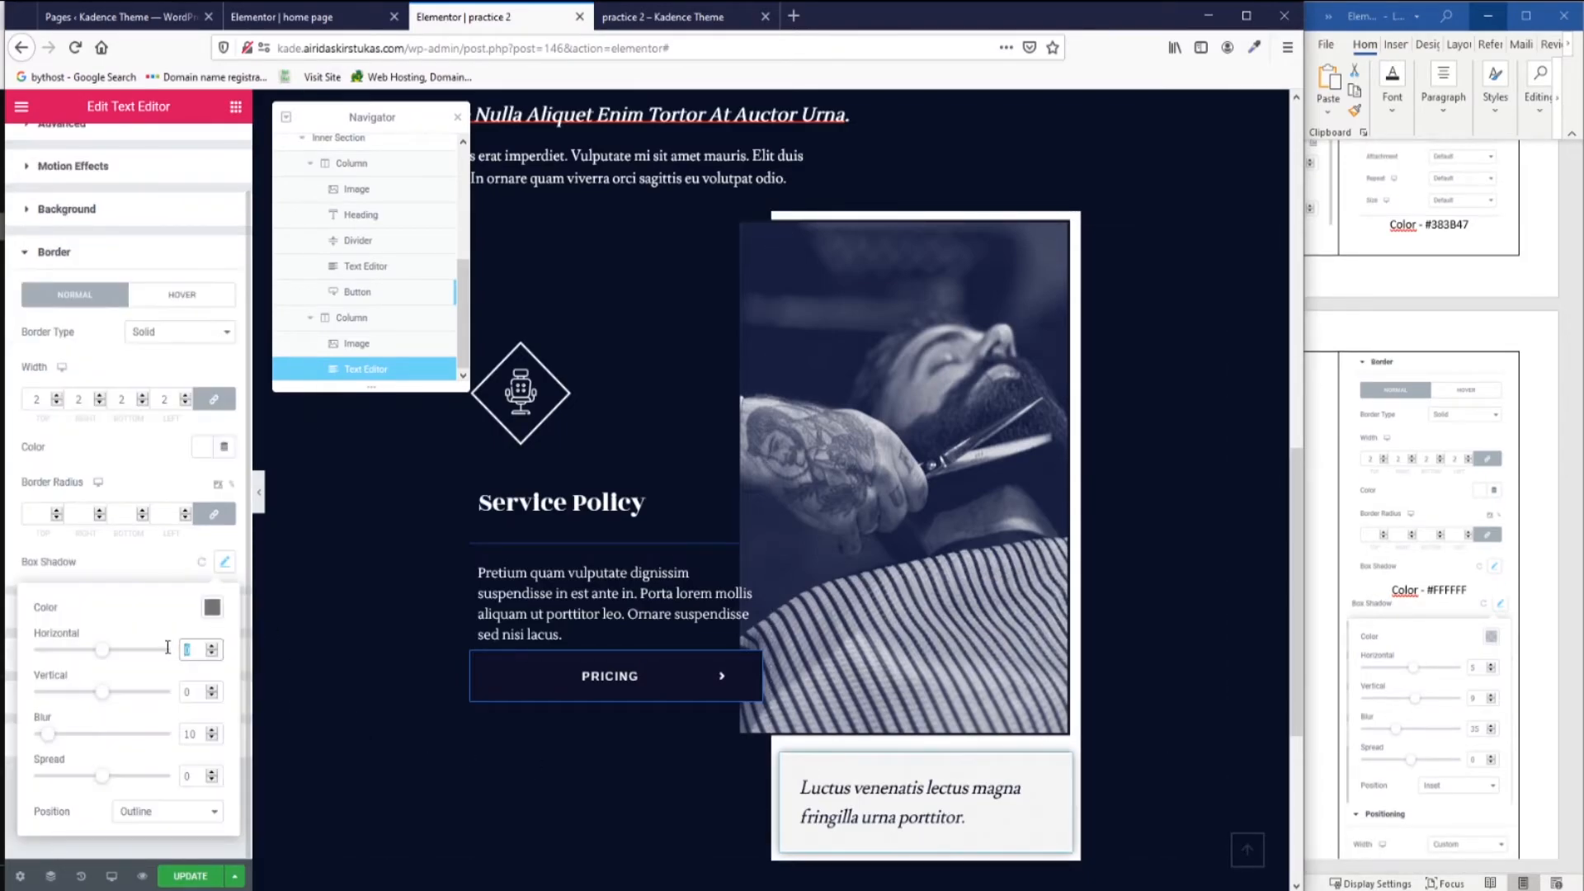
{"action": "type", "text": "5"}
{"action": "left_click", "coordinate": [199, 692]}
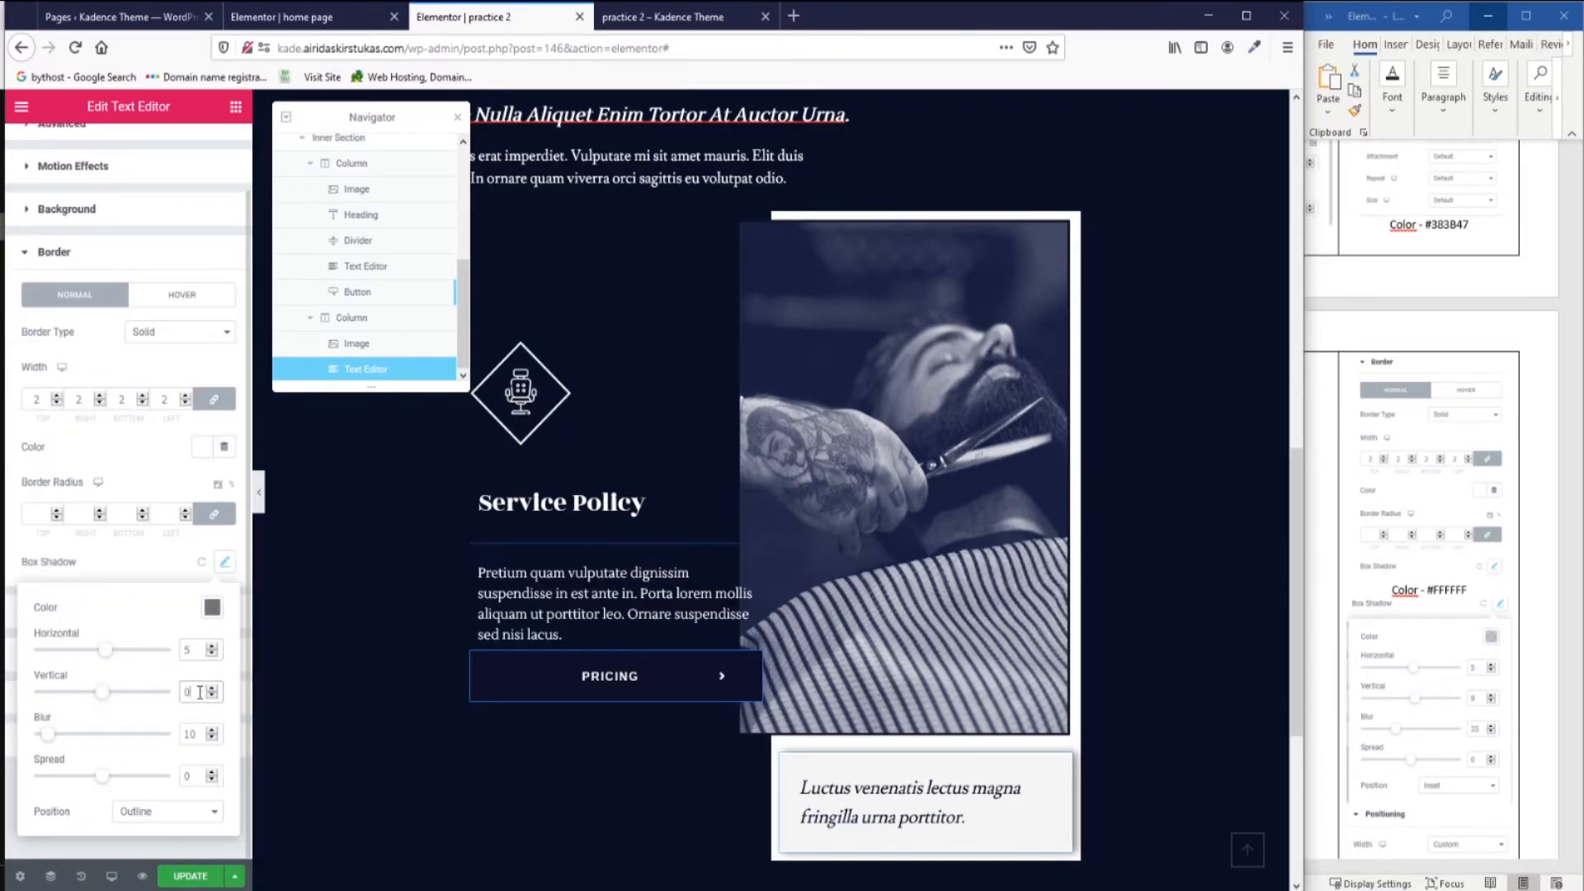
{"action": "type", "text": "9"}
{"action": "left_click_drag", "start_coordinate": [195, 734], "coordinate": [171, 727]}
{"action": "type", "text": "35"}
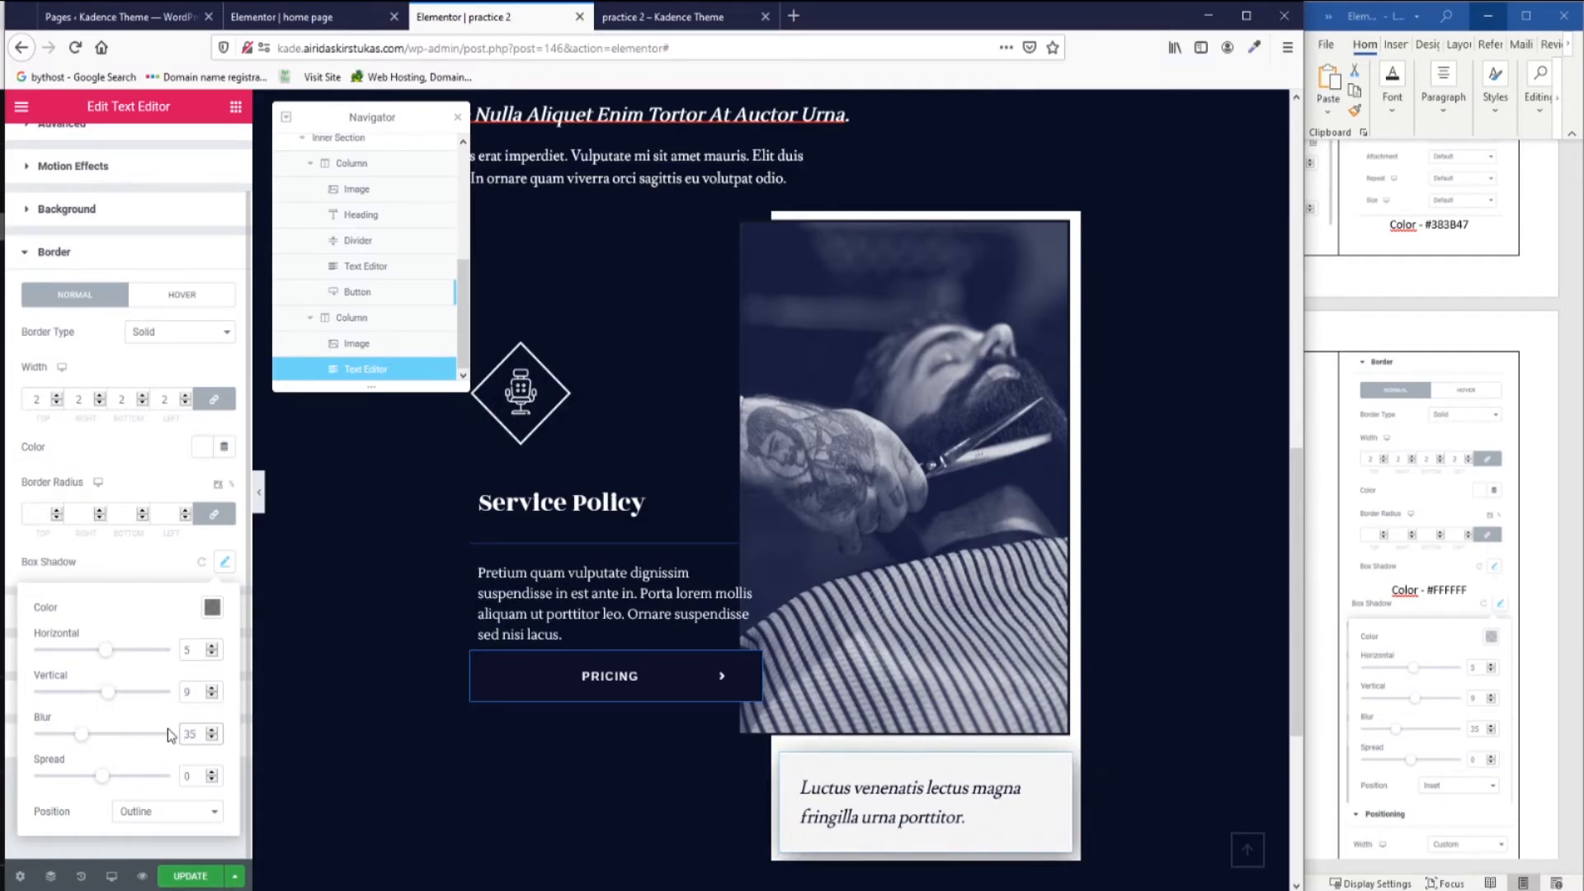
{"action": "double_click", "coordinate": [180, 777]}
{"action": "left_click", "coordinate": [185, 815]}
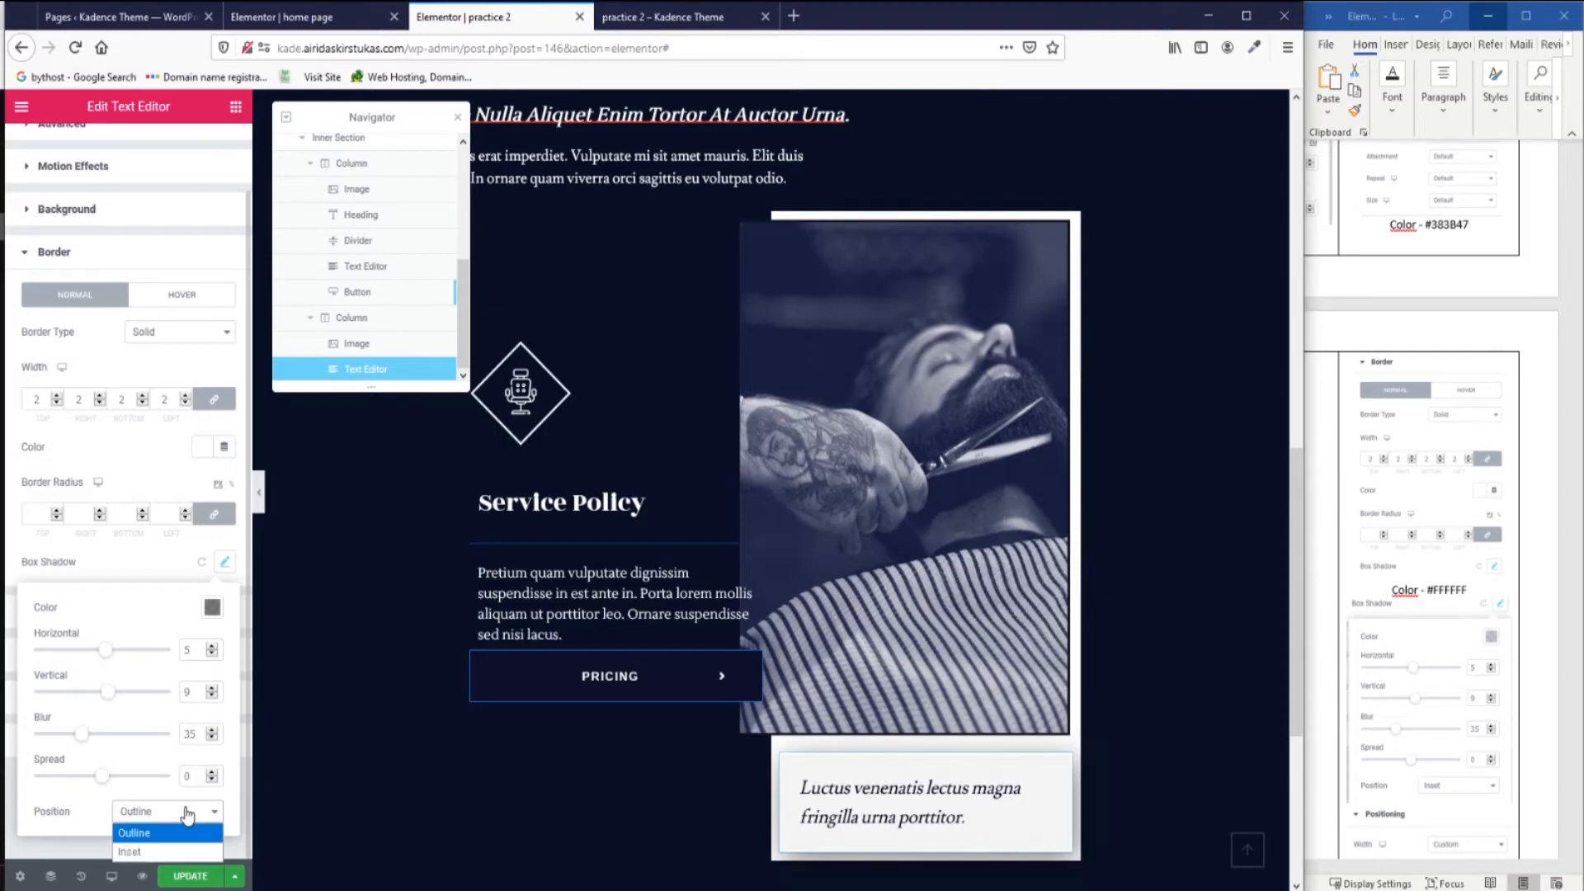
{"action": "left_click", "coordinate": [188, 853]}
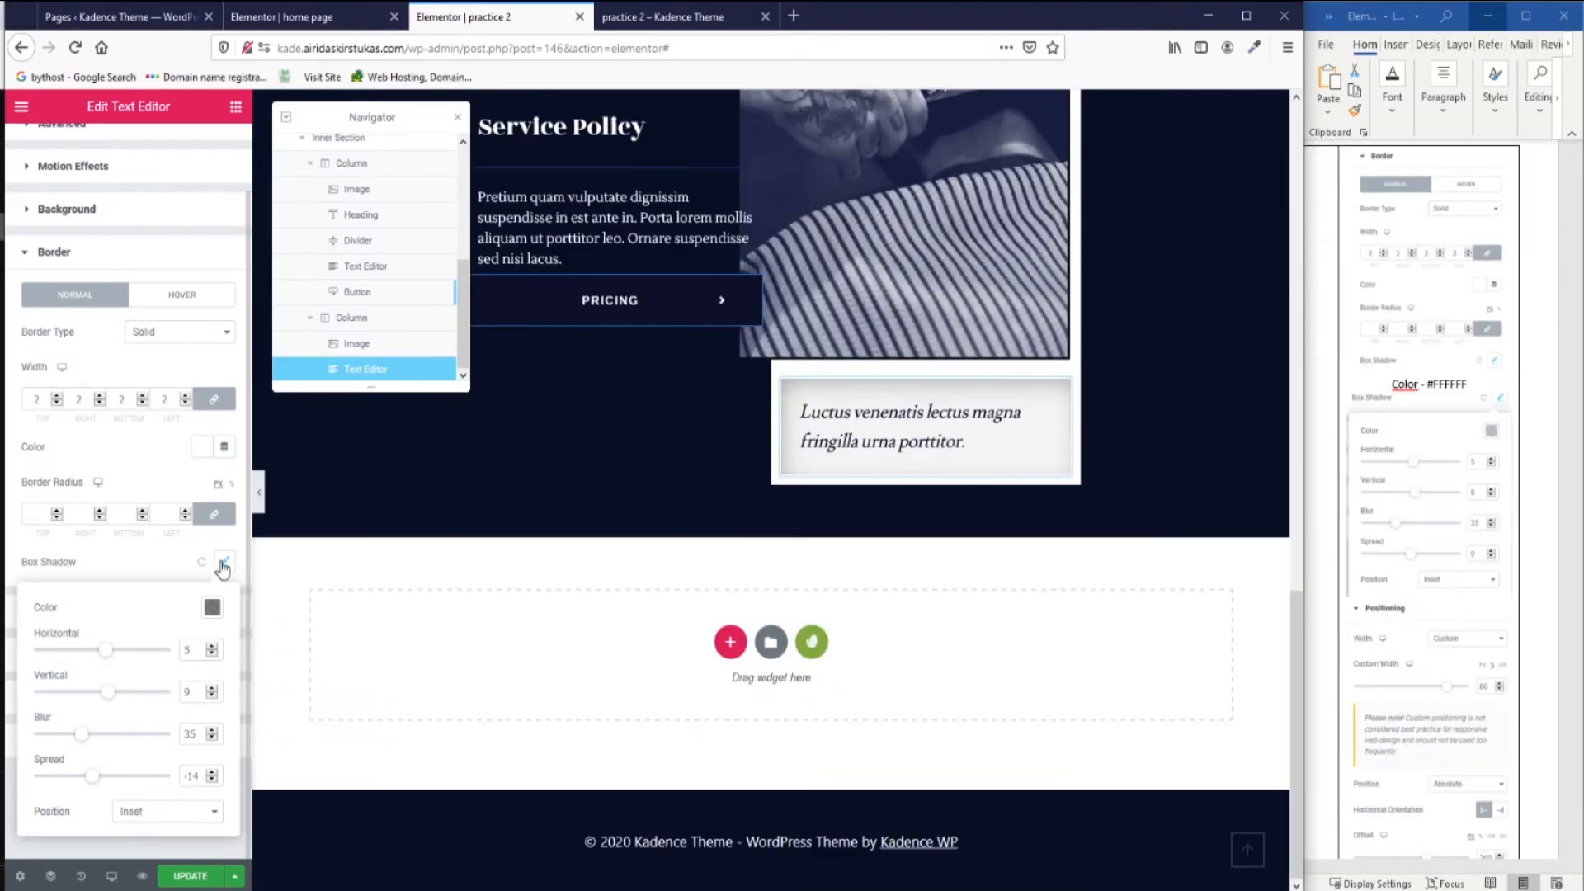
{"action": "left_click", "coordinate": [223, 563]}
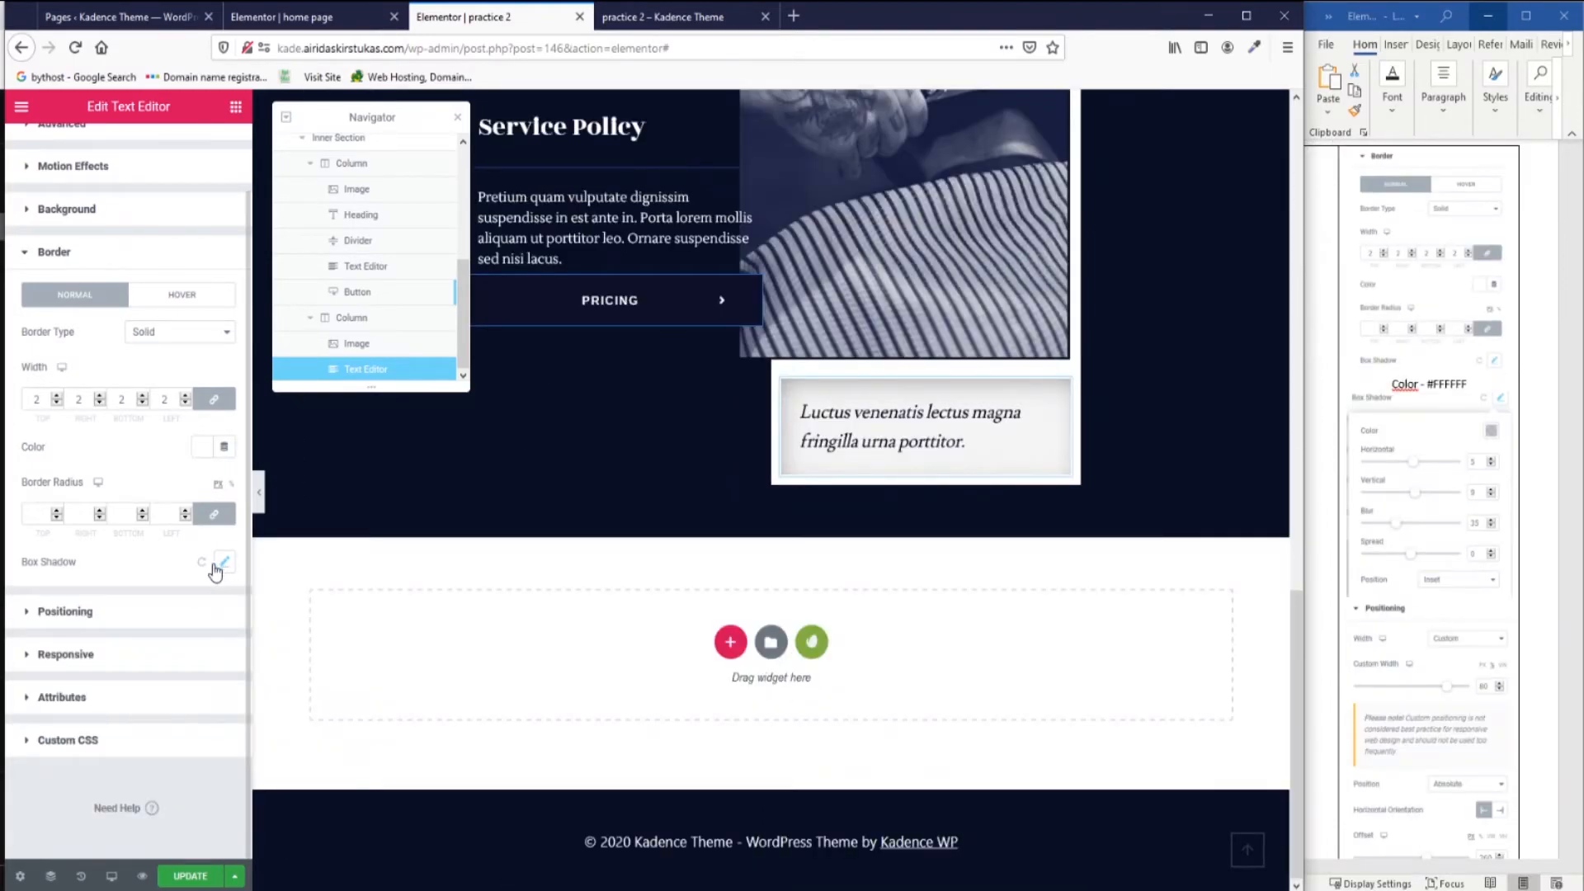
Set custom width 80, absolute position, and offsets of 224 horizontal and -123 vertical.
{"action": "left_click", "coordinate": [142, 618]}
{"action": "left_click", "coordinate": [198, 412]}
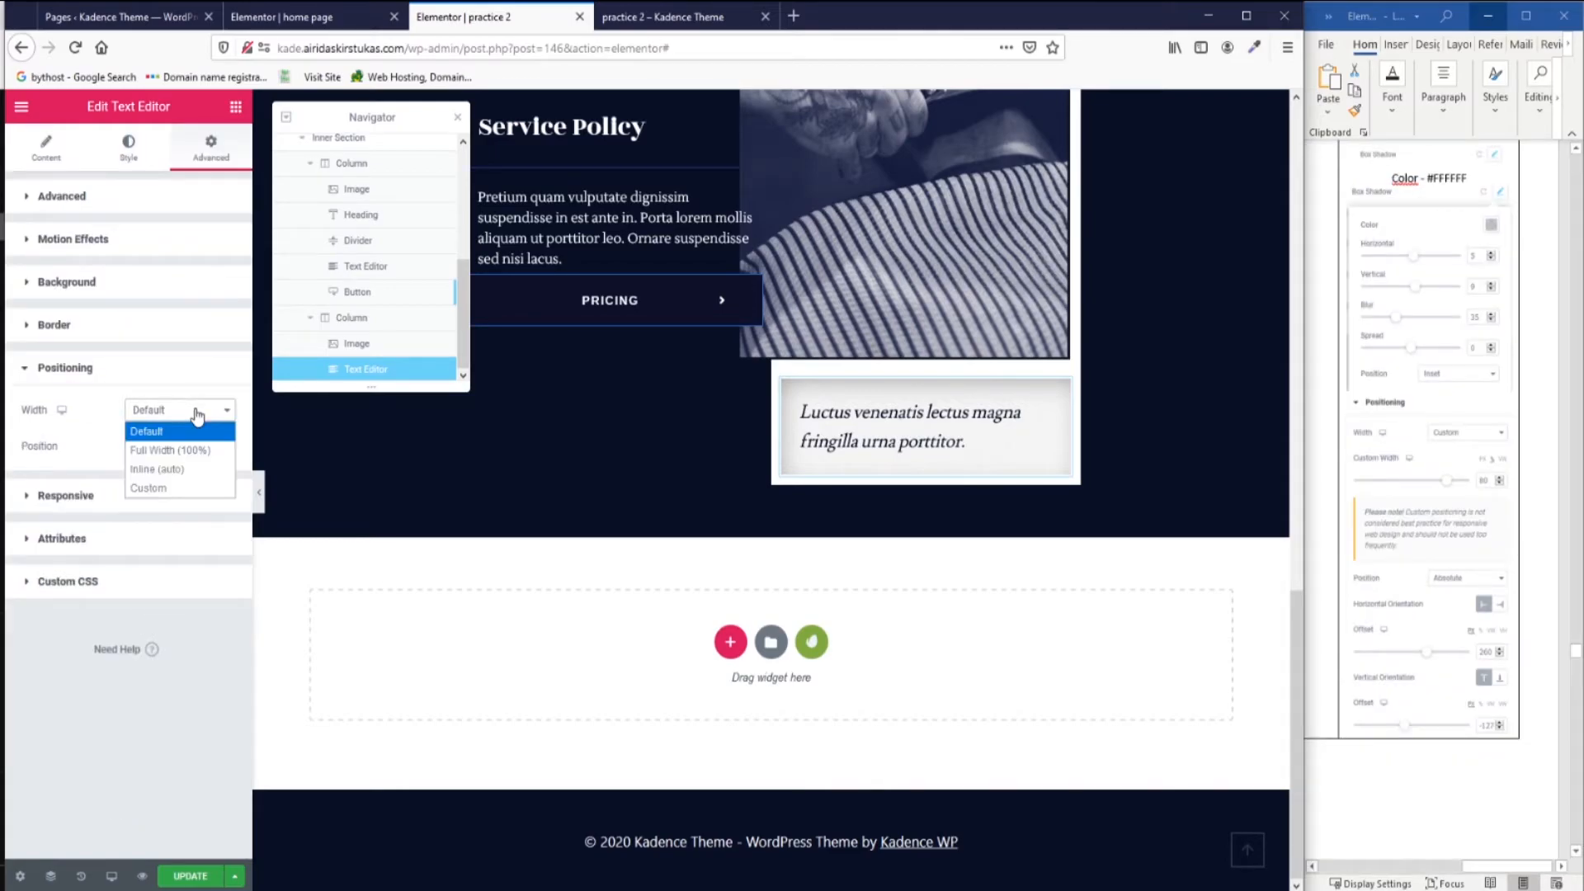
{"action": "left_click", "coordinate": [193, 489]}
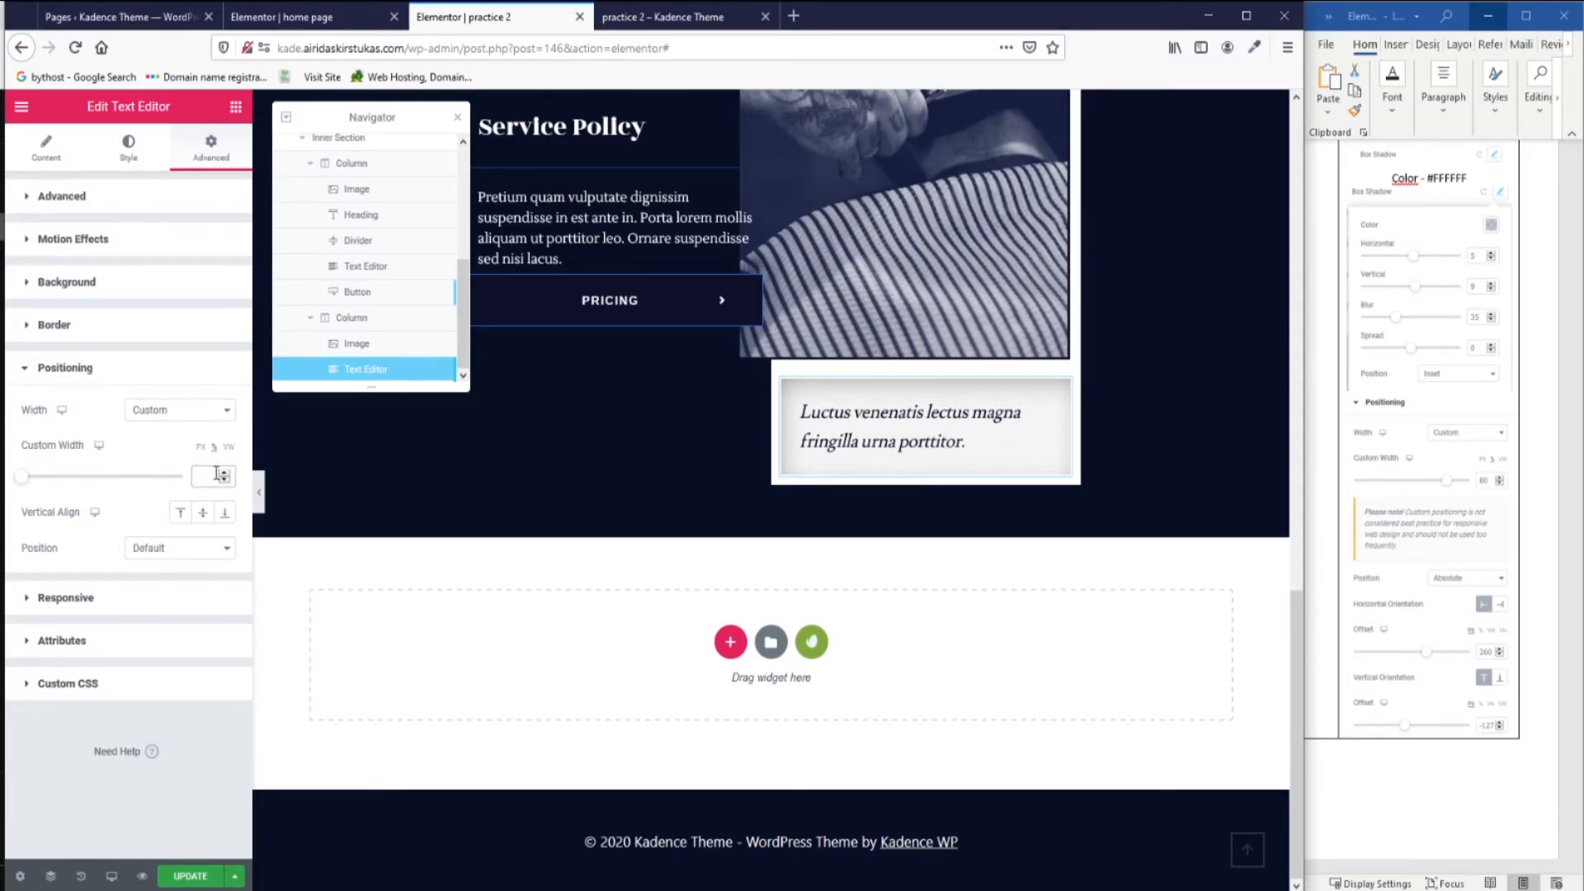
{"action": "type", "text": "80"}
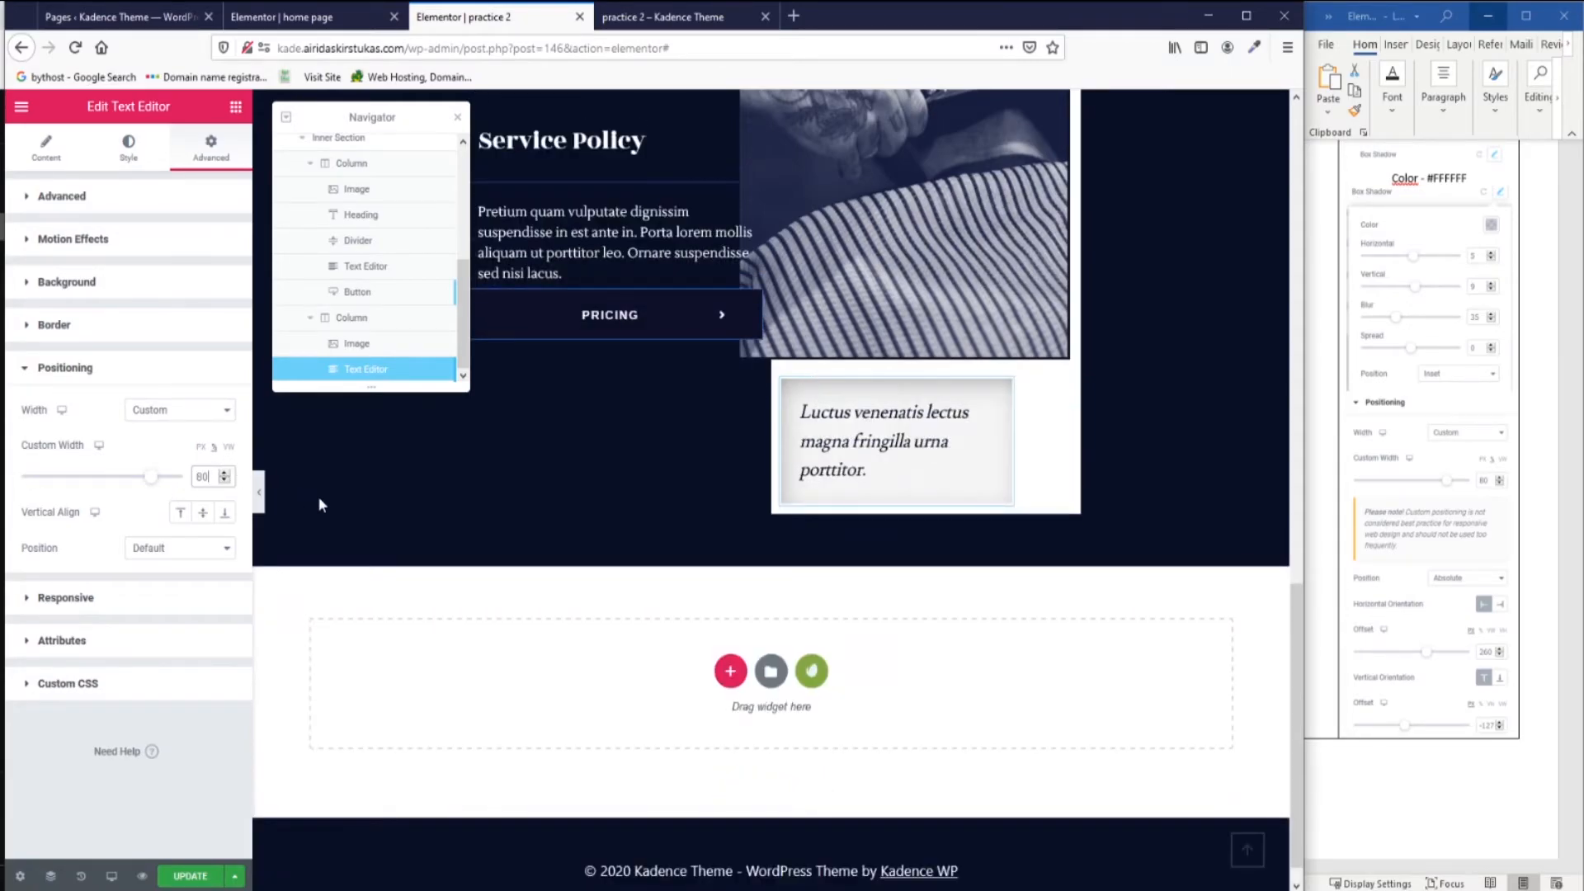
{"action": "left_click", "coordinate": [195, 548]}
{"action": "left_click", "coordinate": [197, 588]}
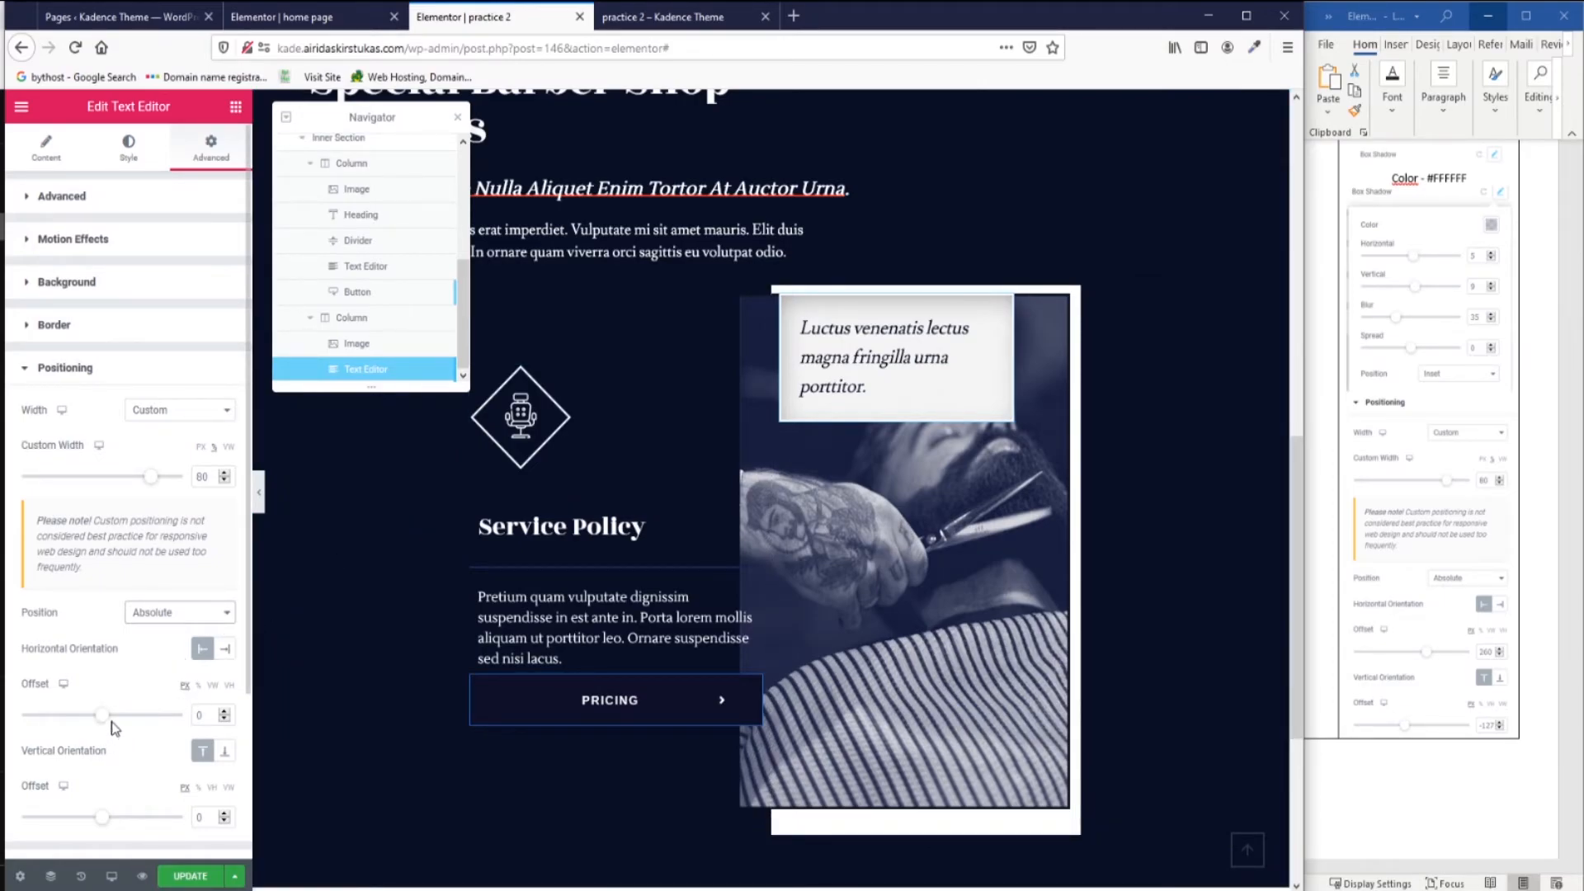
{"action": "left_click_drag", "start_coordinate": [101, 719], "coordinate": [116, 731]}
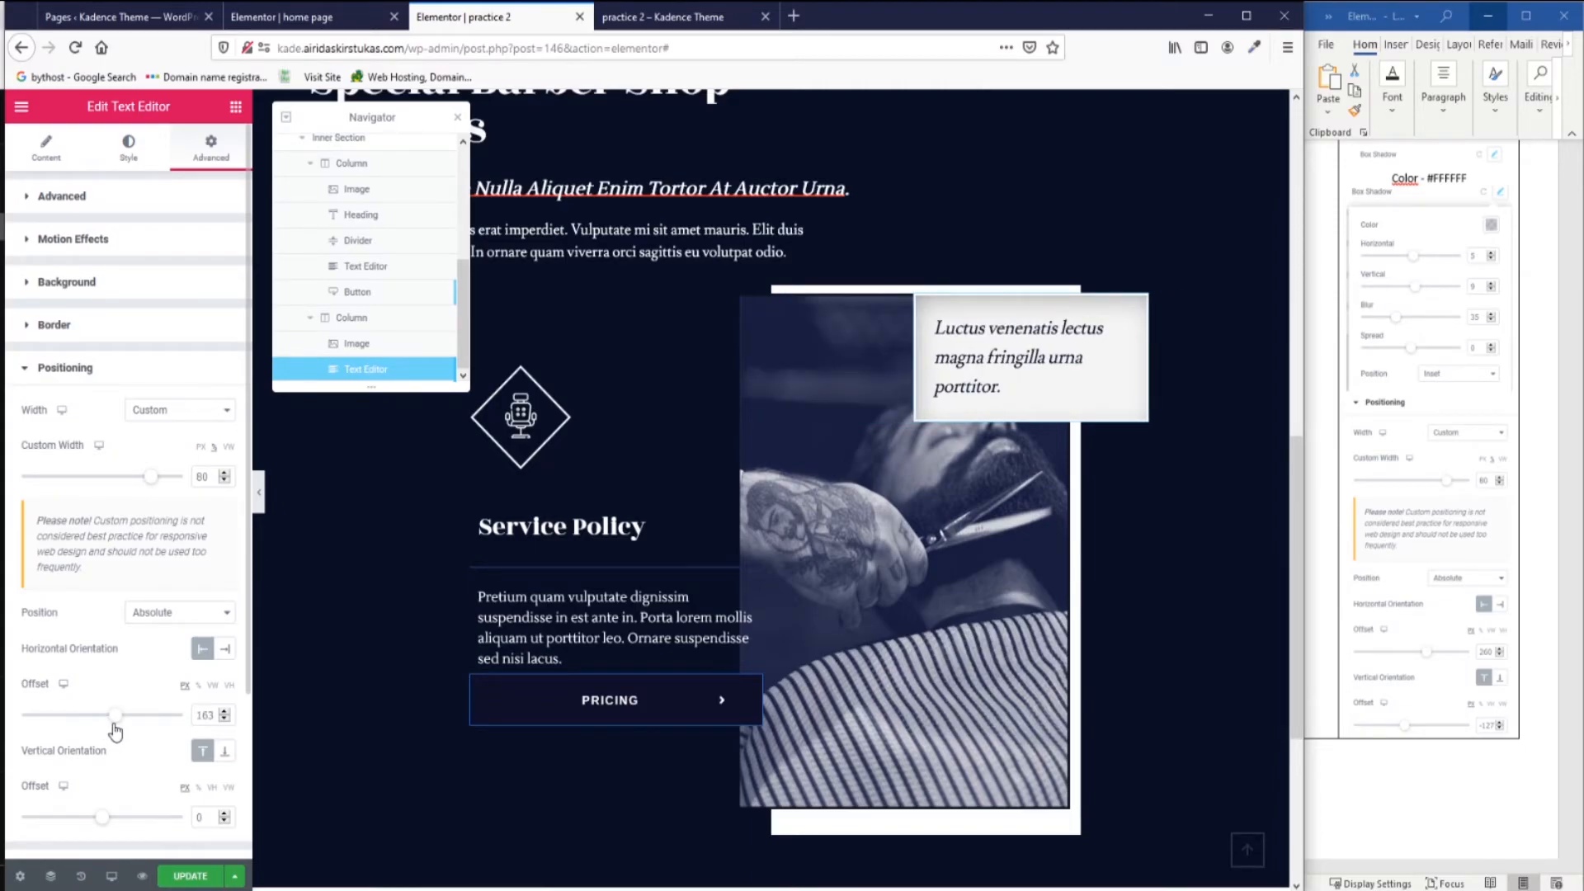
{"action": "left_click_drag", "start_coordinate": [103, 822], "coordinate": [91, 820]}
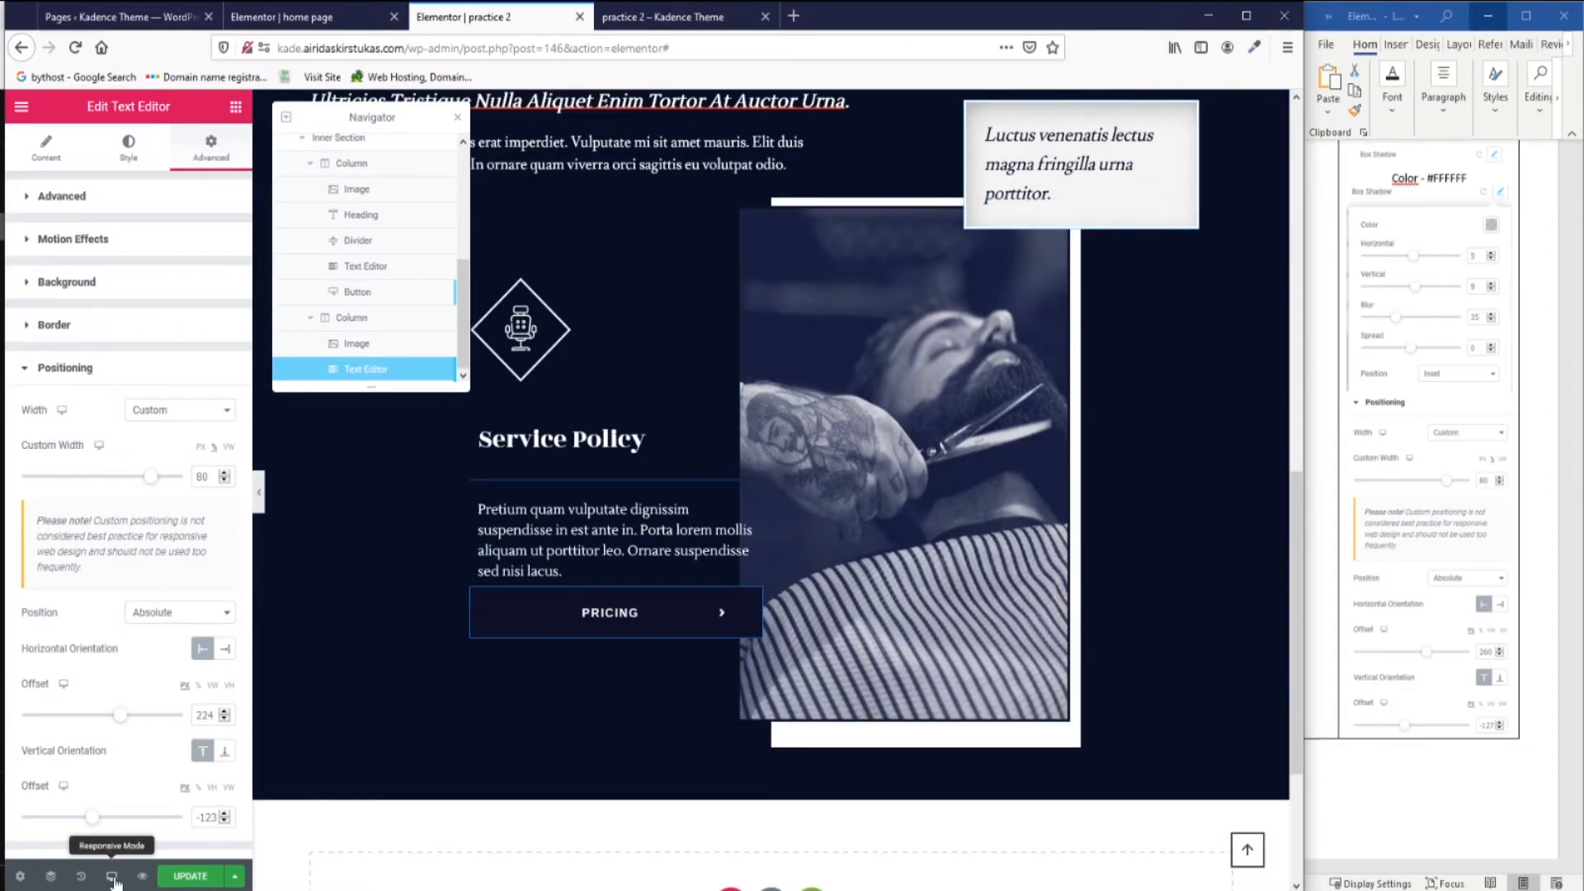
{"action": "left_click", "coordinate": [112, 877]}
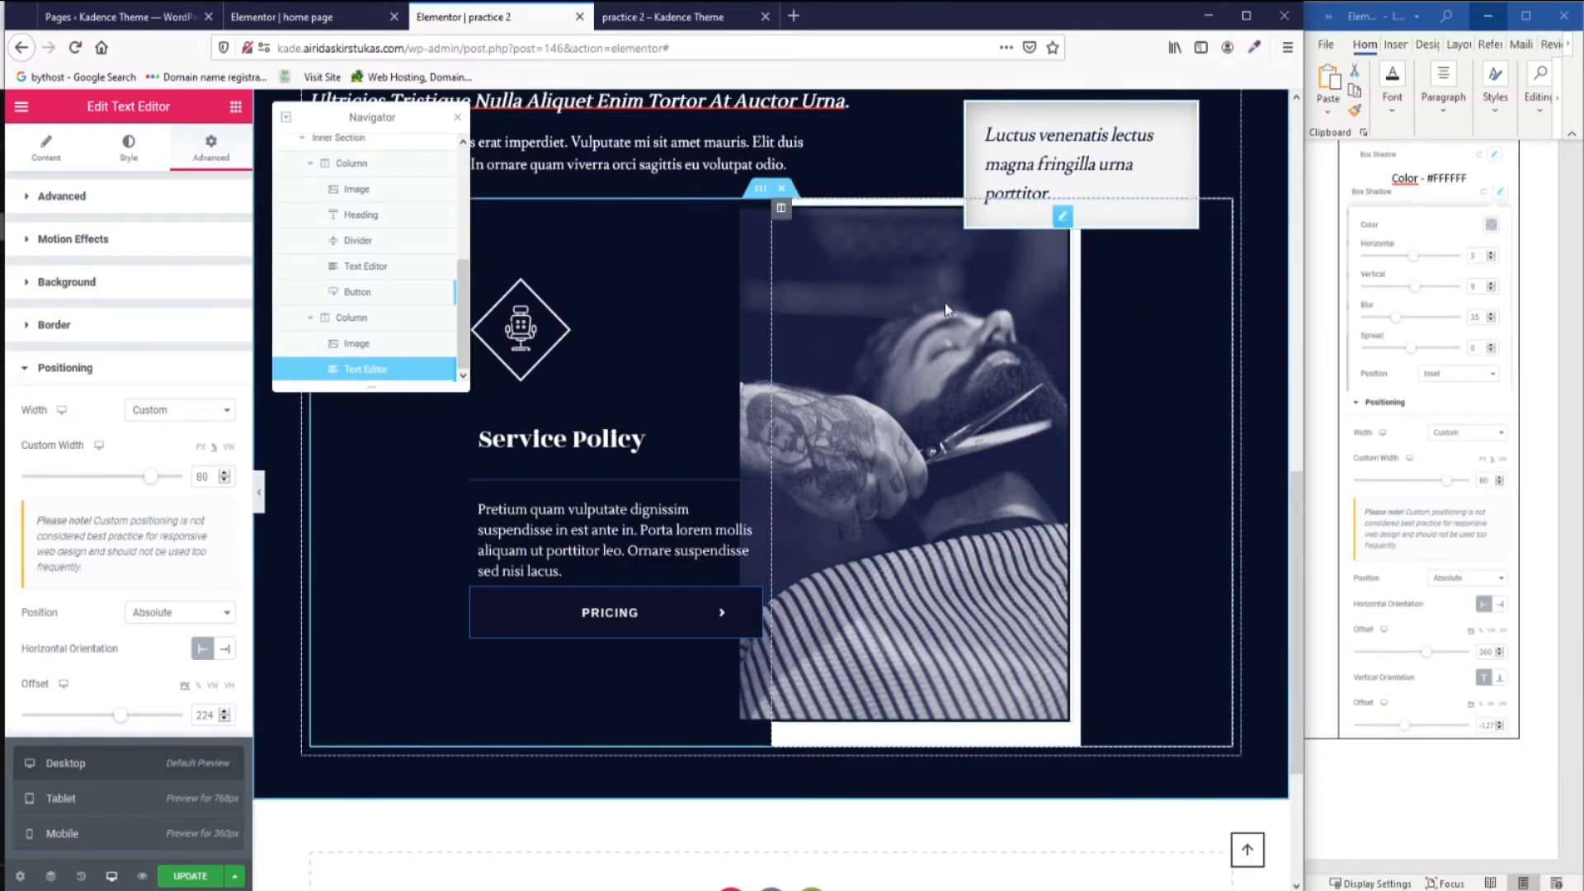
{"action": "left_click", "coordinate": [79, 804]}
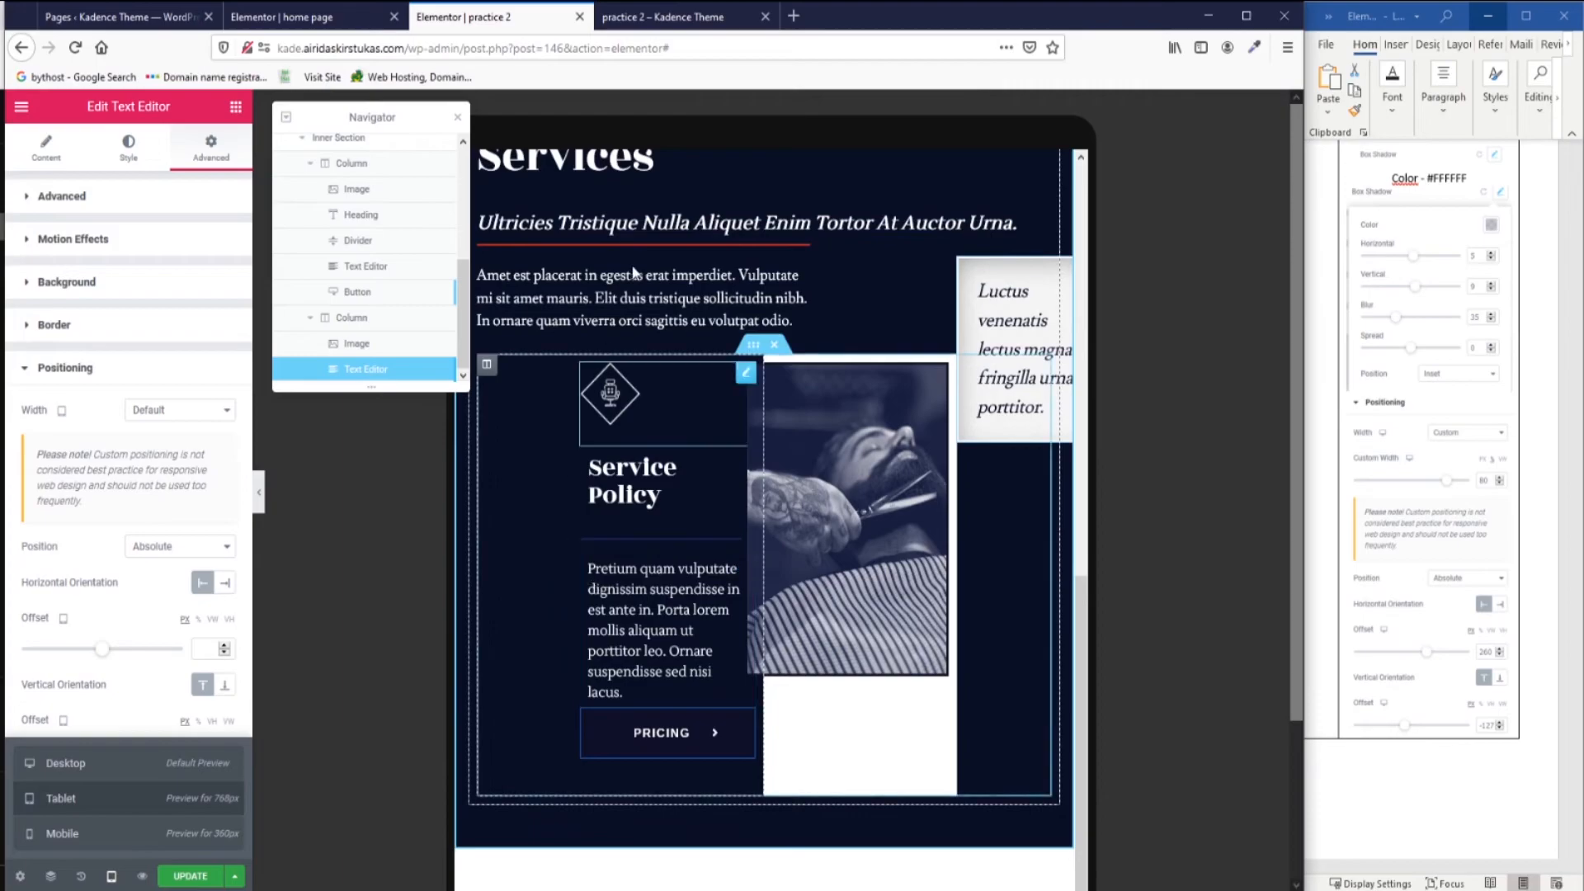
{"action": "scroll", "coordinate": [853, 489], "scroll_direction": "up", "scroll_amount": 3}
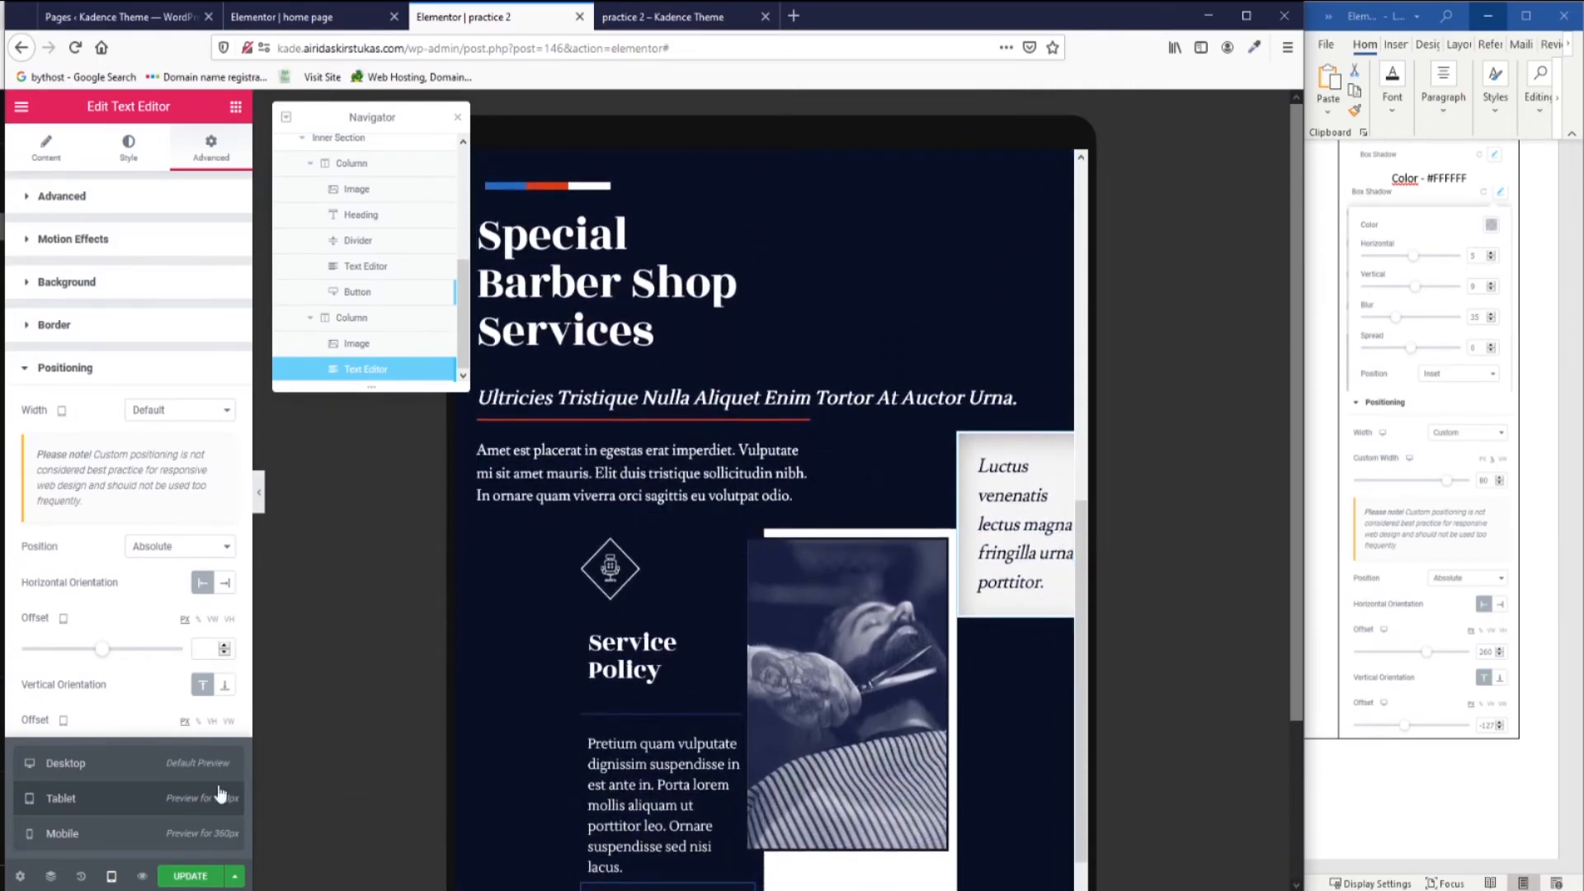
{"action": "left_click", "coordinate": [72, 835]}
{"action": "scroll", "coordinate": [851, 563], "scroll_direction": "down", "scroll_amount": 5}
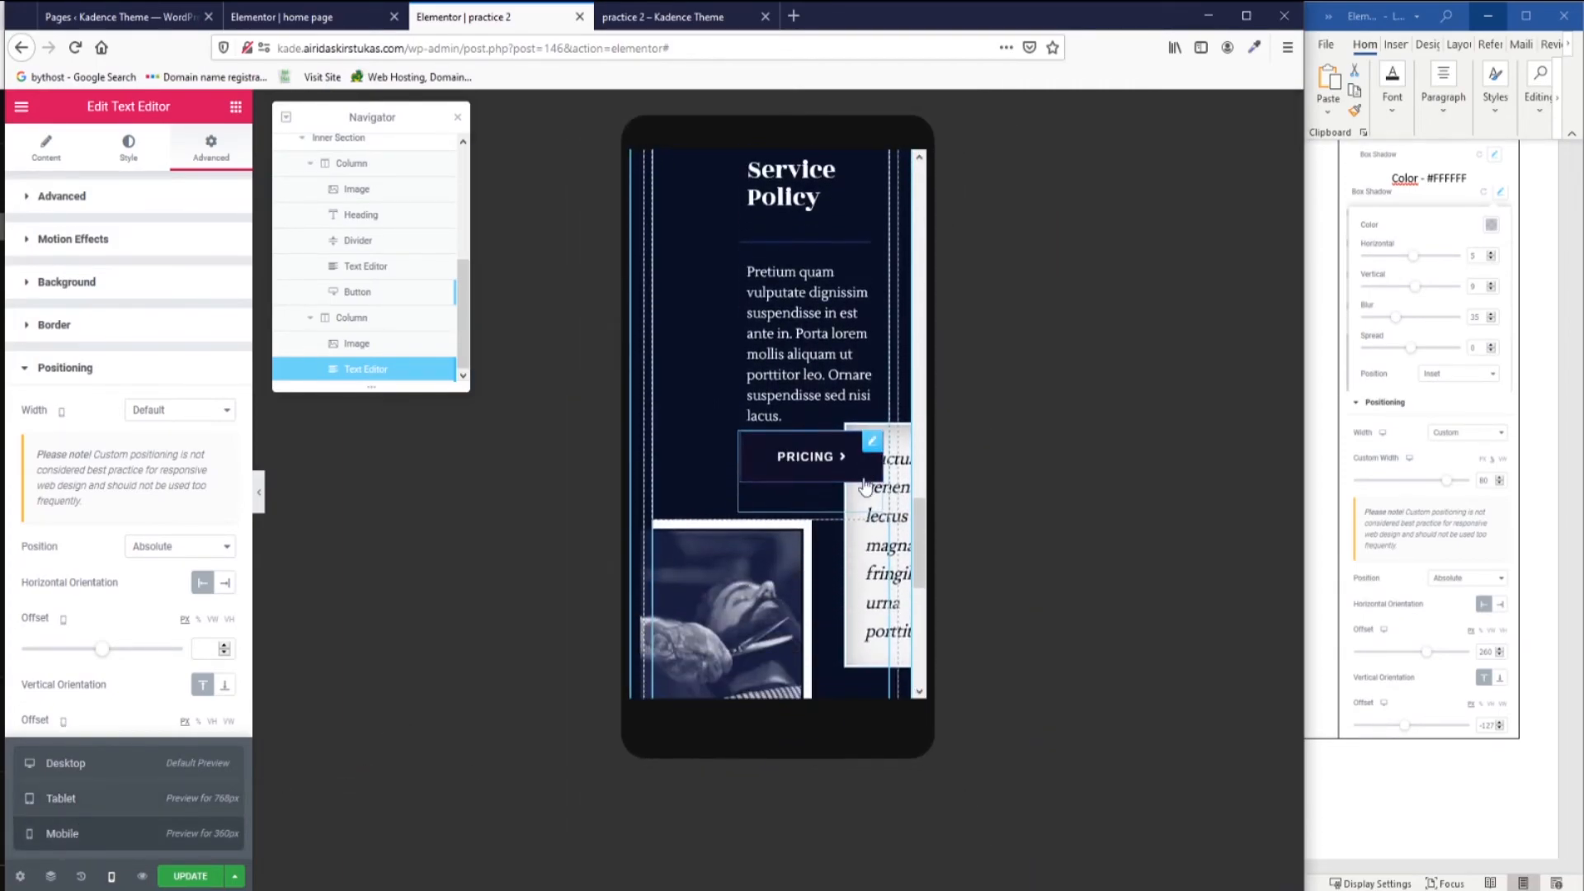
{"action": "scroll", "coordinate": [848, 563], "scroll_direction": "down", "scroll_amount": 5}
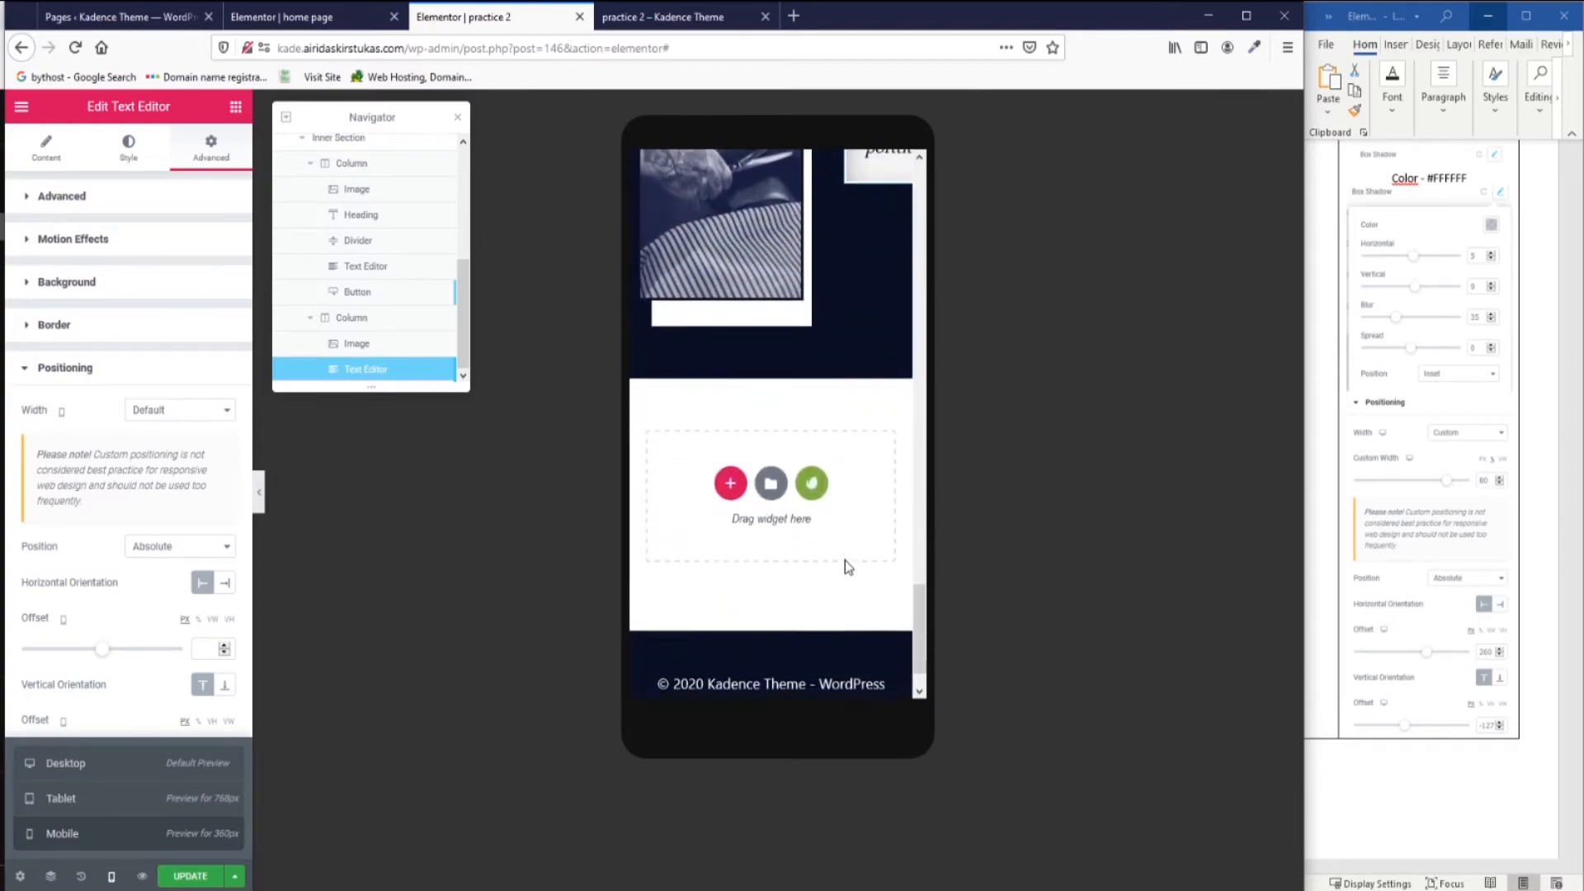
{"action": "scroll", "coordinate": [845, 561], "scroll_direction": "up", "scroll_amount": 5}
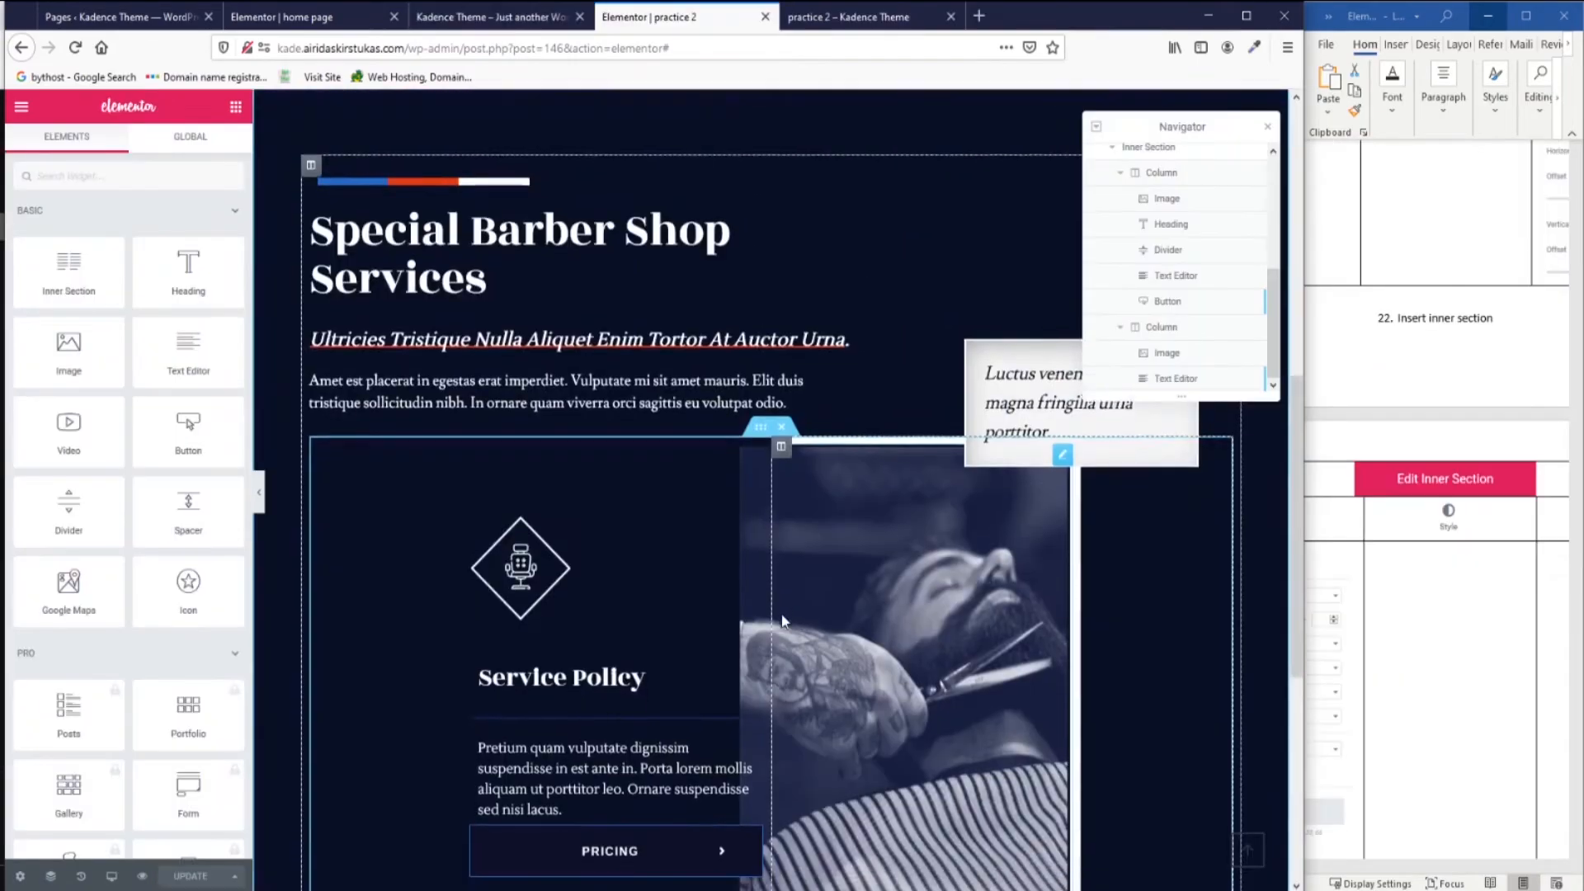
{"action": "scroll", "coordinate": [914, 641], "scroll_direction": "down", "scroll_amount": 4}
{"action": "scroll", "coordinate": [914, 641], "scroll_direction": "up", "scroll_amount": 2}
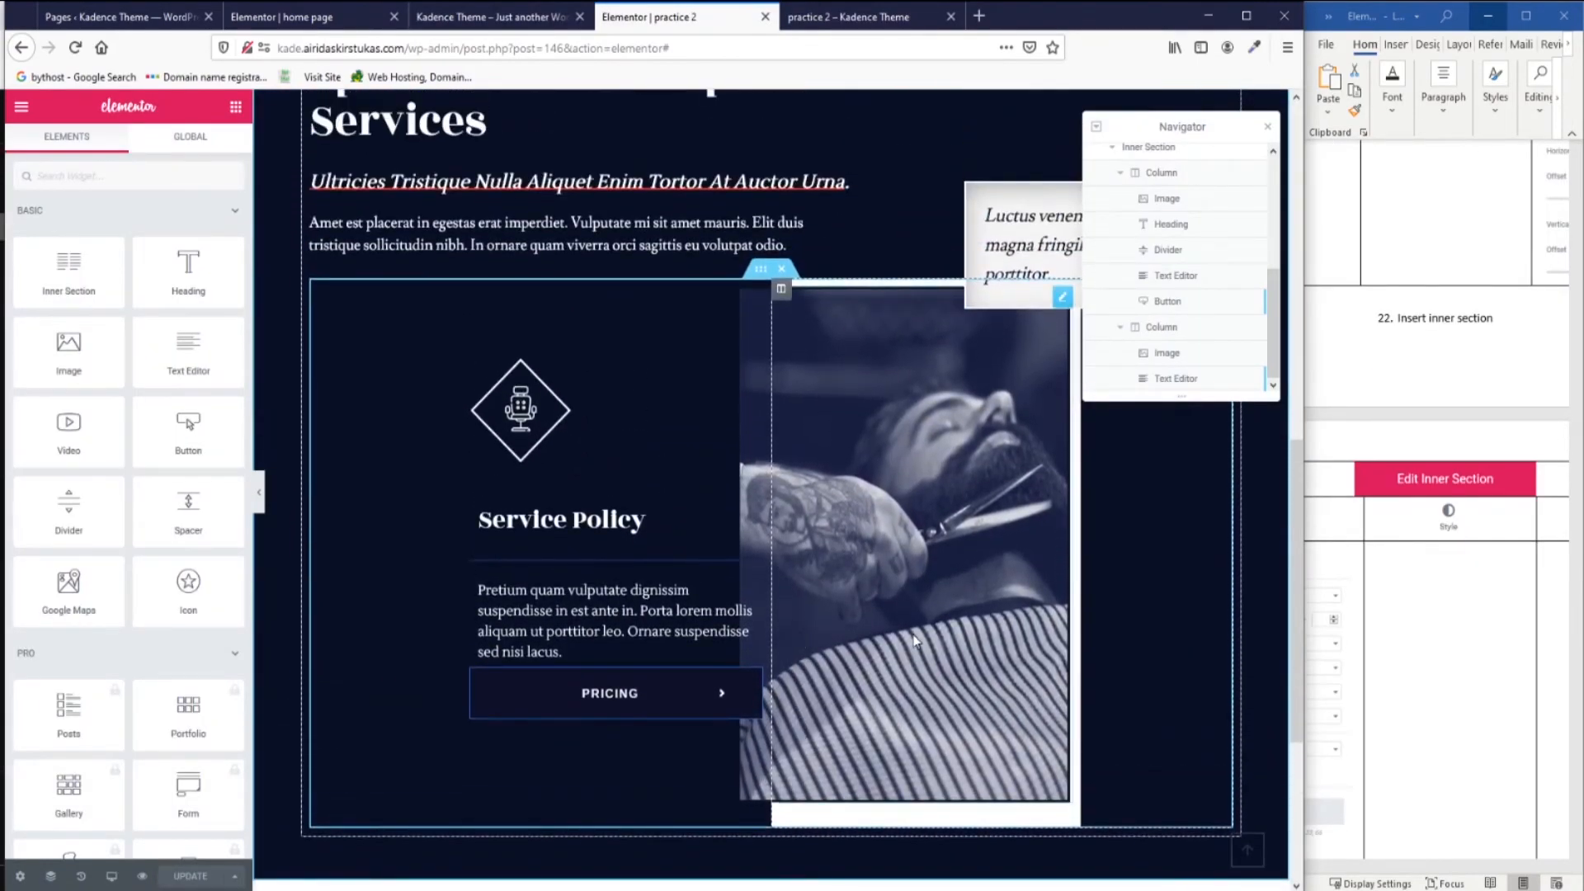
Review the home page, then return to the practice 2 Service Policy inner section.
{"action": "left_click", "coordinate": [326, 17]}
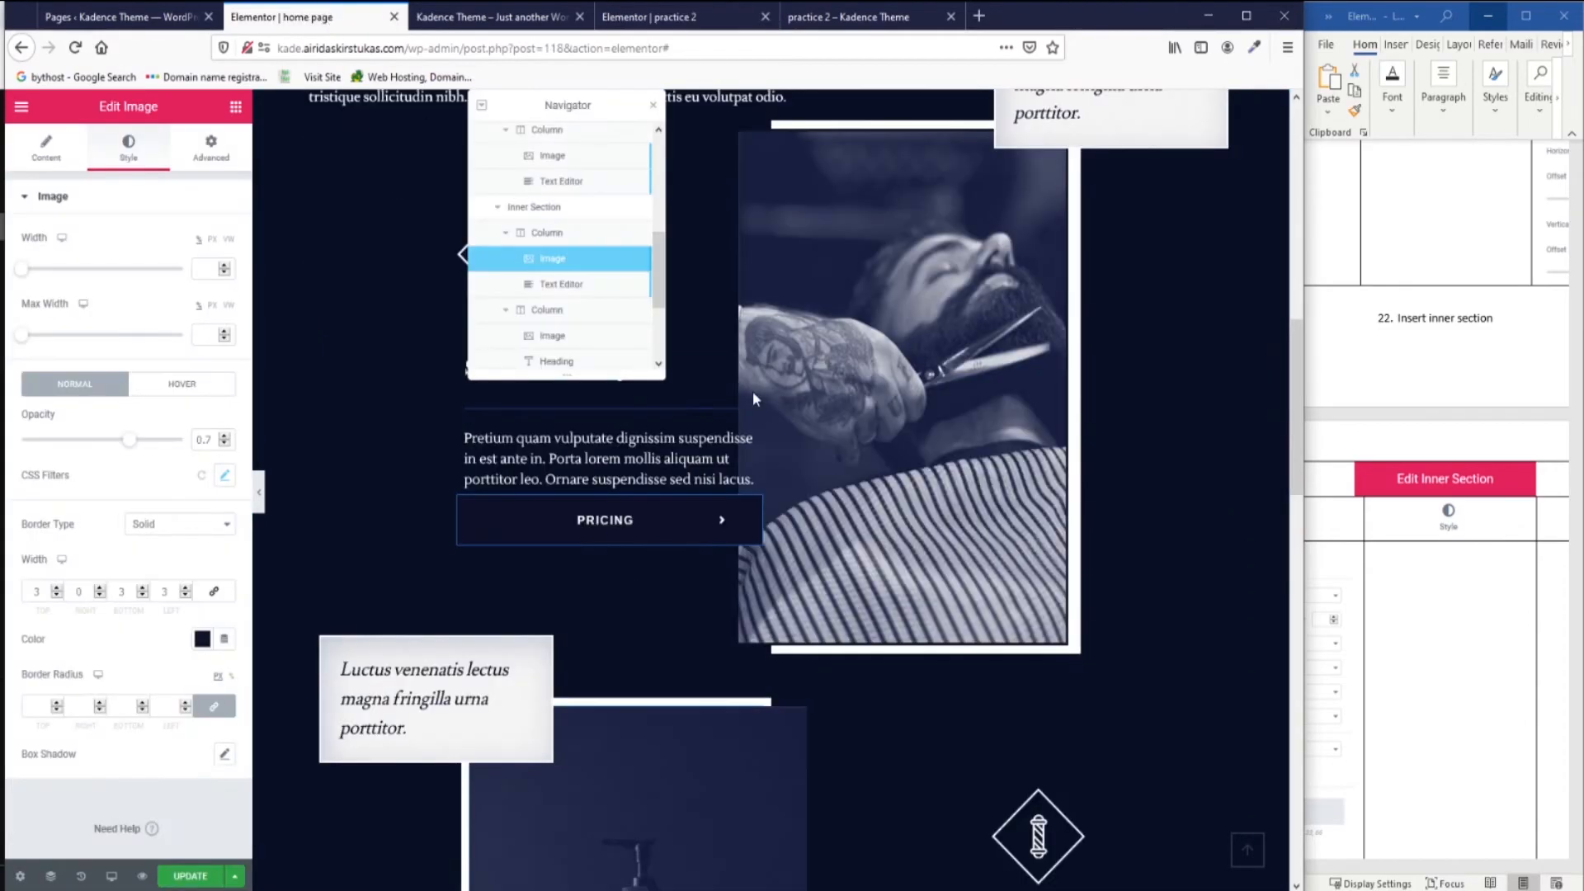
{"action": "scroll", "coordinate": [753, 399], "scroll_direction": "down", "scroll_amount": 3}
{"action": "scroll", "coordinate": [562, 591], "scroll_direction": "up", "scroll_amount": 5}
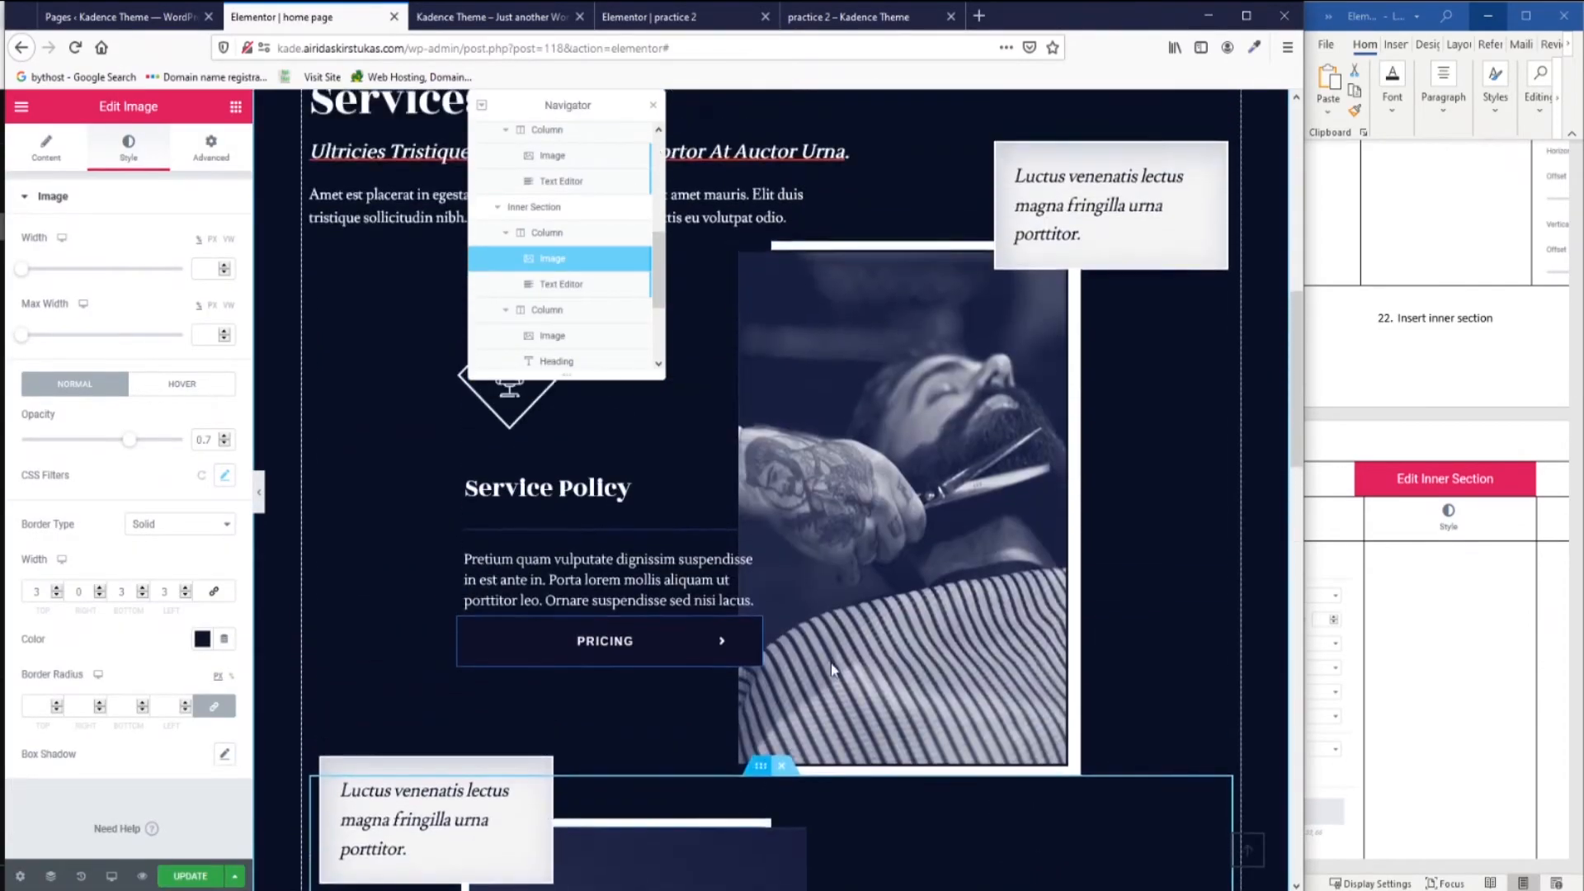
{"action": "scroll", "coordinate": [568, 457], "scroll_direction": "up", "scroll_amount": 1}
{"action": "scroll", "coordinate": [692, 695], "scroll_direction": "down", "scroll_amount": 4}
{"action": "scroll", "coordinate": [1439, 572], "scroll_direction": "up", "scroll_amount": 3}
{"action": "scroll", "coordinate": [1439, 573], "scroll_direction": "down", "scroll_amount": 10}
{"action": "scroll", "coordinate": [1438, 572], "scroll_direction": "up", "scroll_amount": 2}
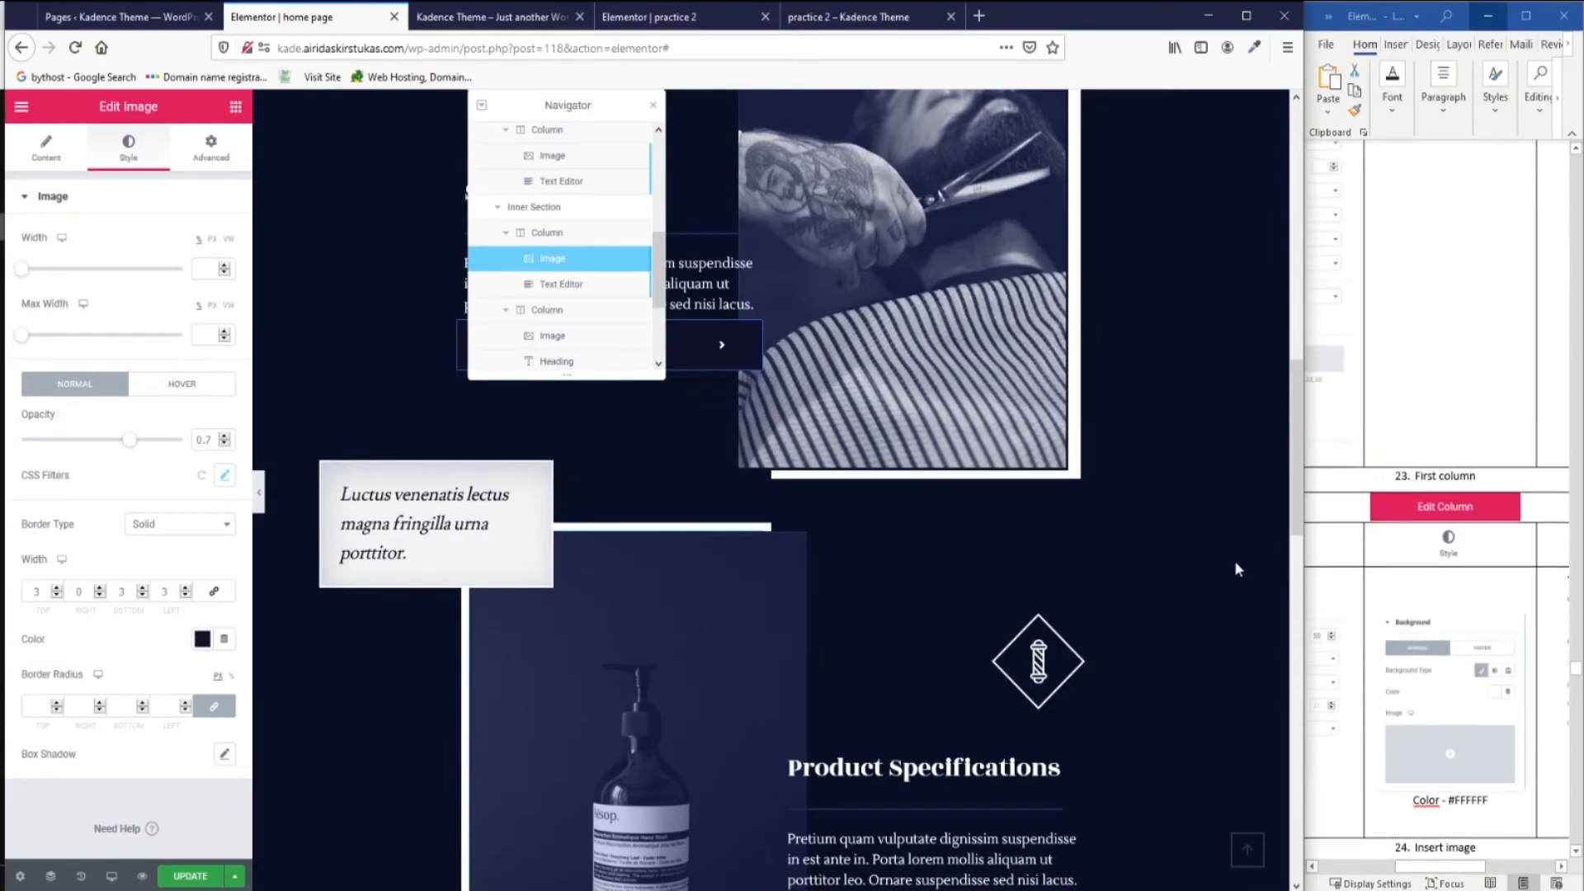
{"action": "scroll", "coordinate": [828, 651], "scroll_direction": "up", "scroll_amount": 5}
{"action": "left_click", "coordinate": [652, 17]}
Duplicate the Service Policy inner section.
{"action": "scroll", "coordinate": [759, 373], "scroll_direction": "down", "scroll_amount": 3}
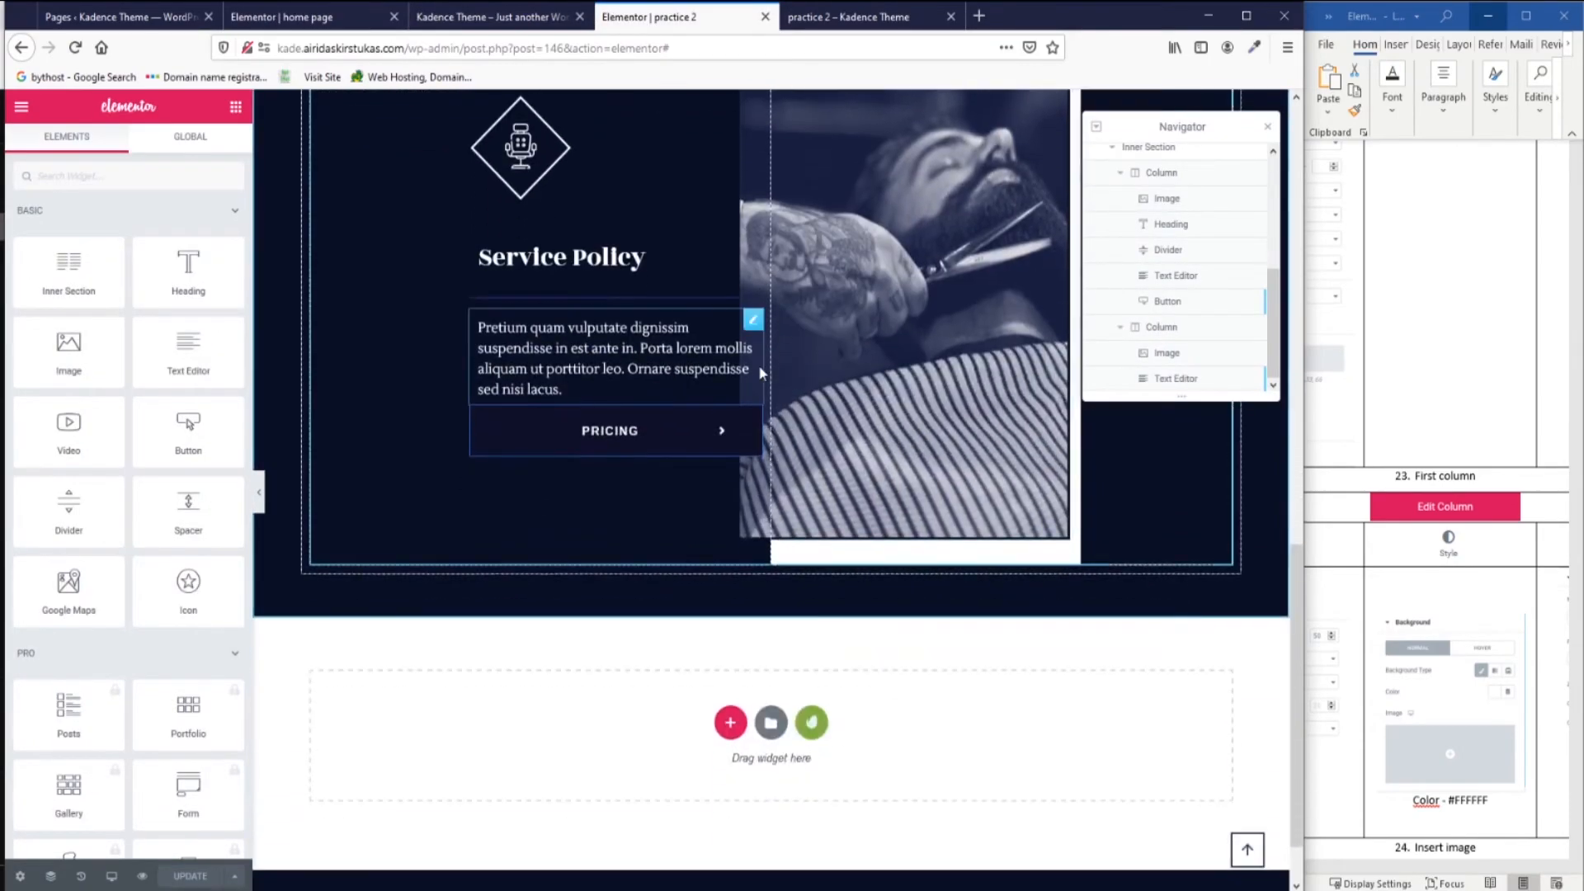
{"action": "scroll", "coordinate": [759, 373], "scroll_direction": "up", "scroll_amount": 2}
{"action": "right_click", "coordinate": [760, 183]}
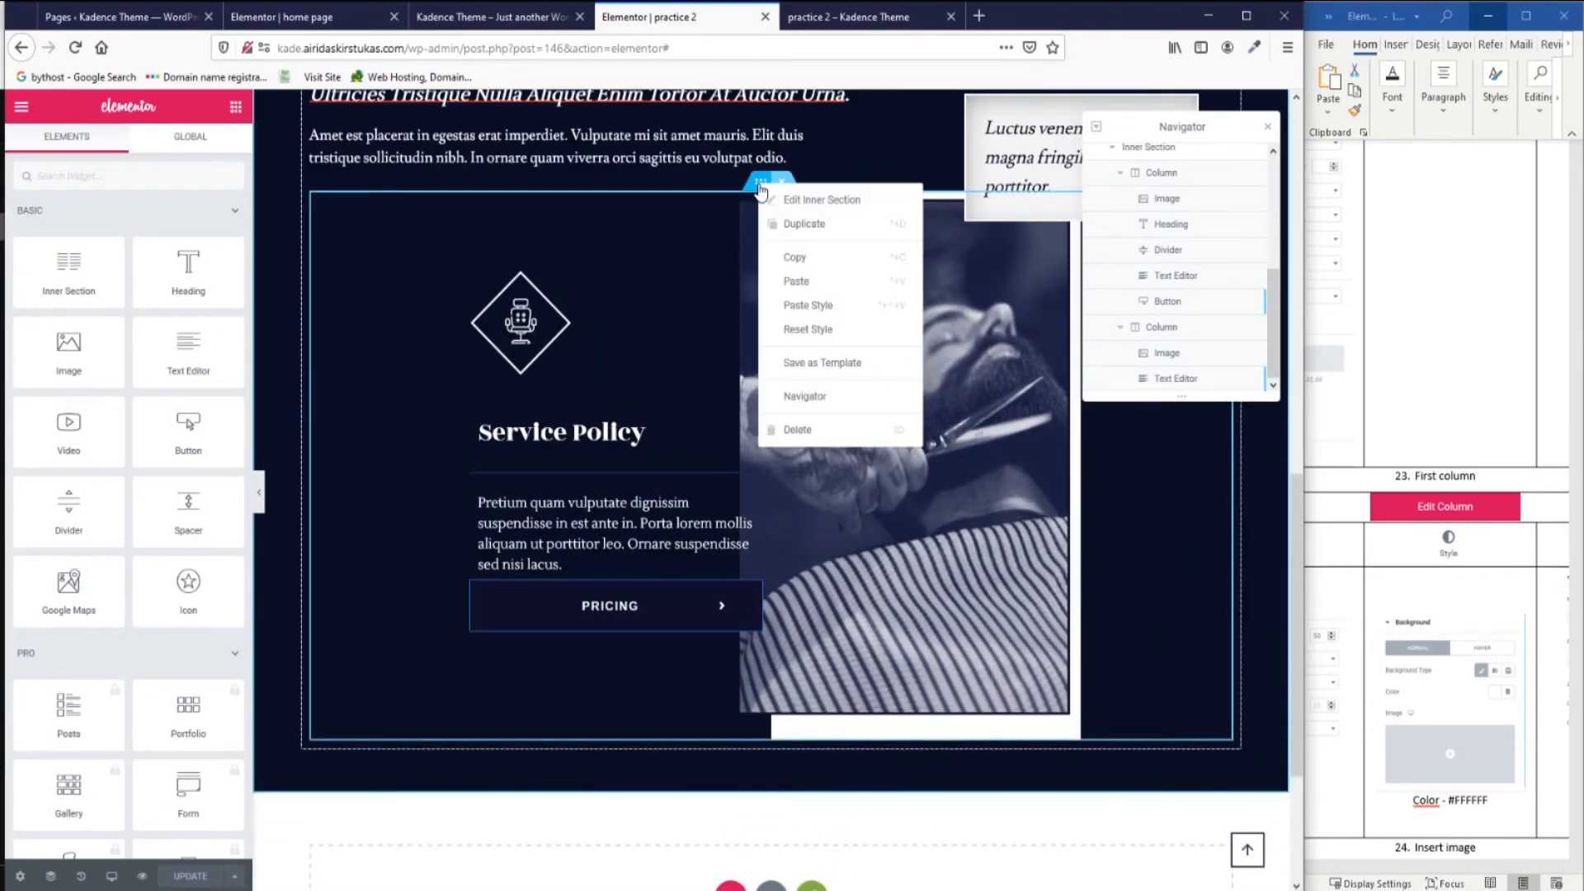
{"action": "left_click", "coordinate": [800, 236]}
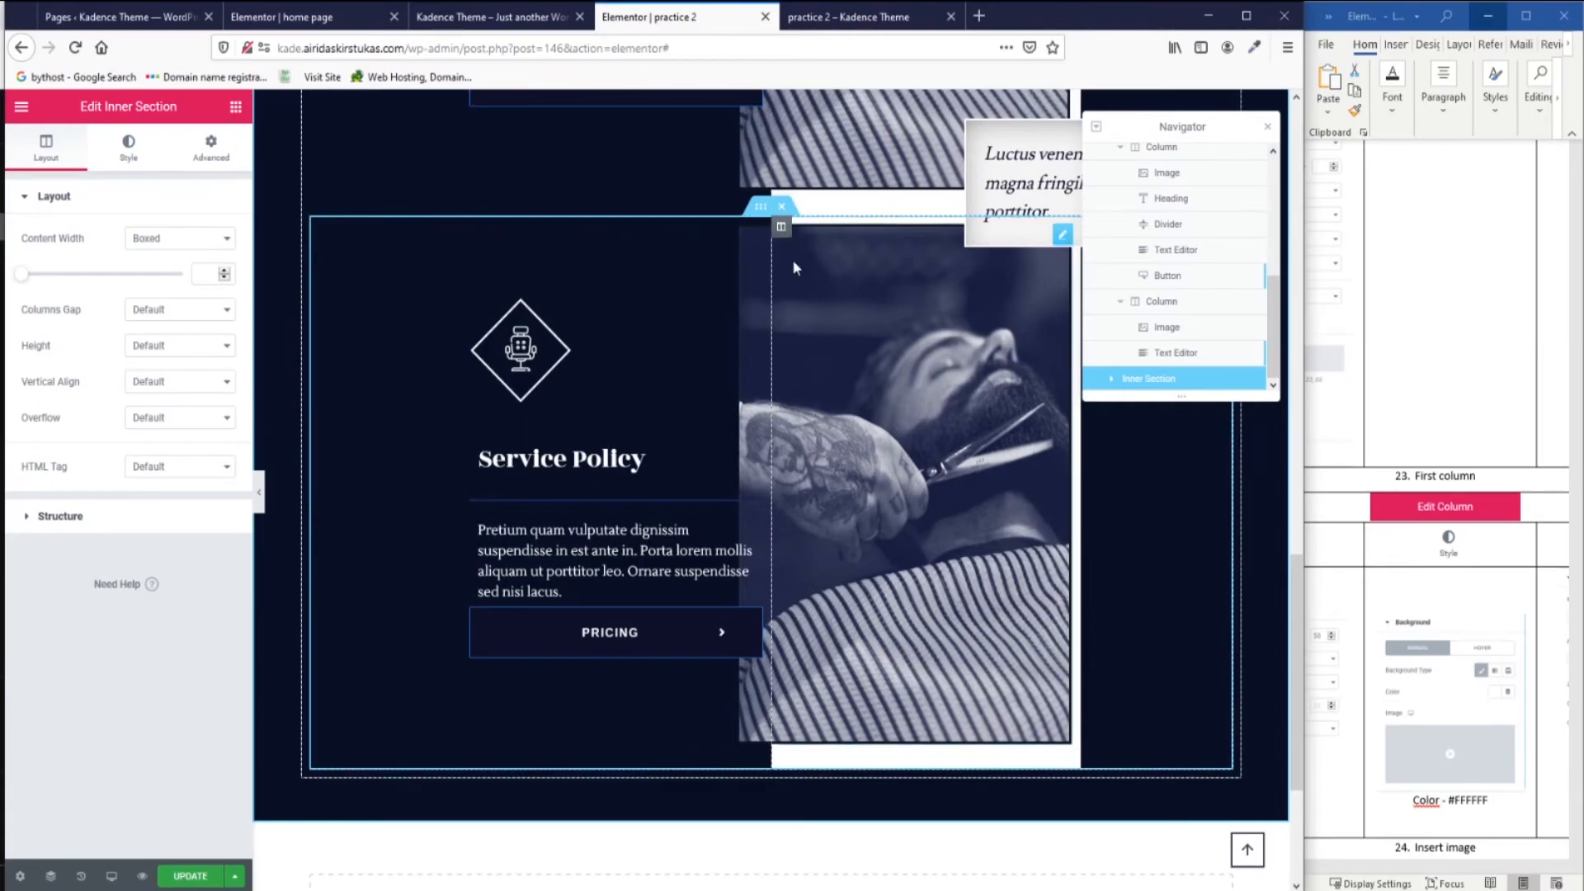
Move the copy's barber photo column to the left of its text column.
{"action": "scroll", "coordinate": [792, 260], "scroll_direction": "up", "scroll_amount": 2}
{"action": "left_click_drag", "start_coordinate": [789, 410], "coordinate": [544, 433]}
{"action": "scroll", "coordinate": [760, 637], "scroll_direction": "up", "scroll_amount": 1}
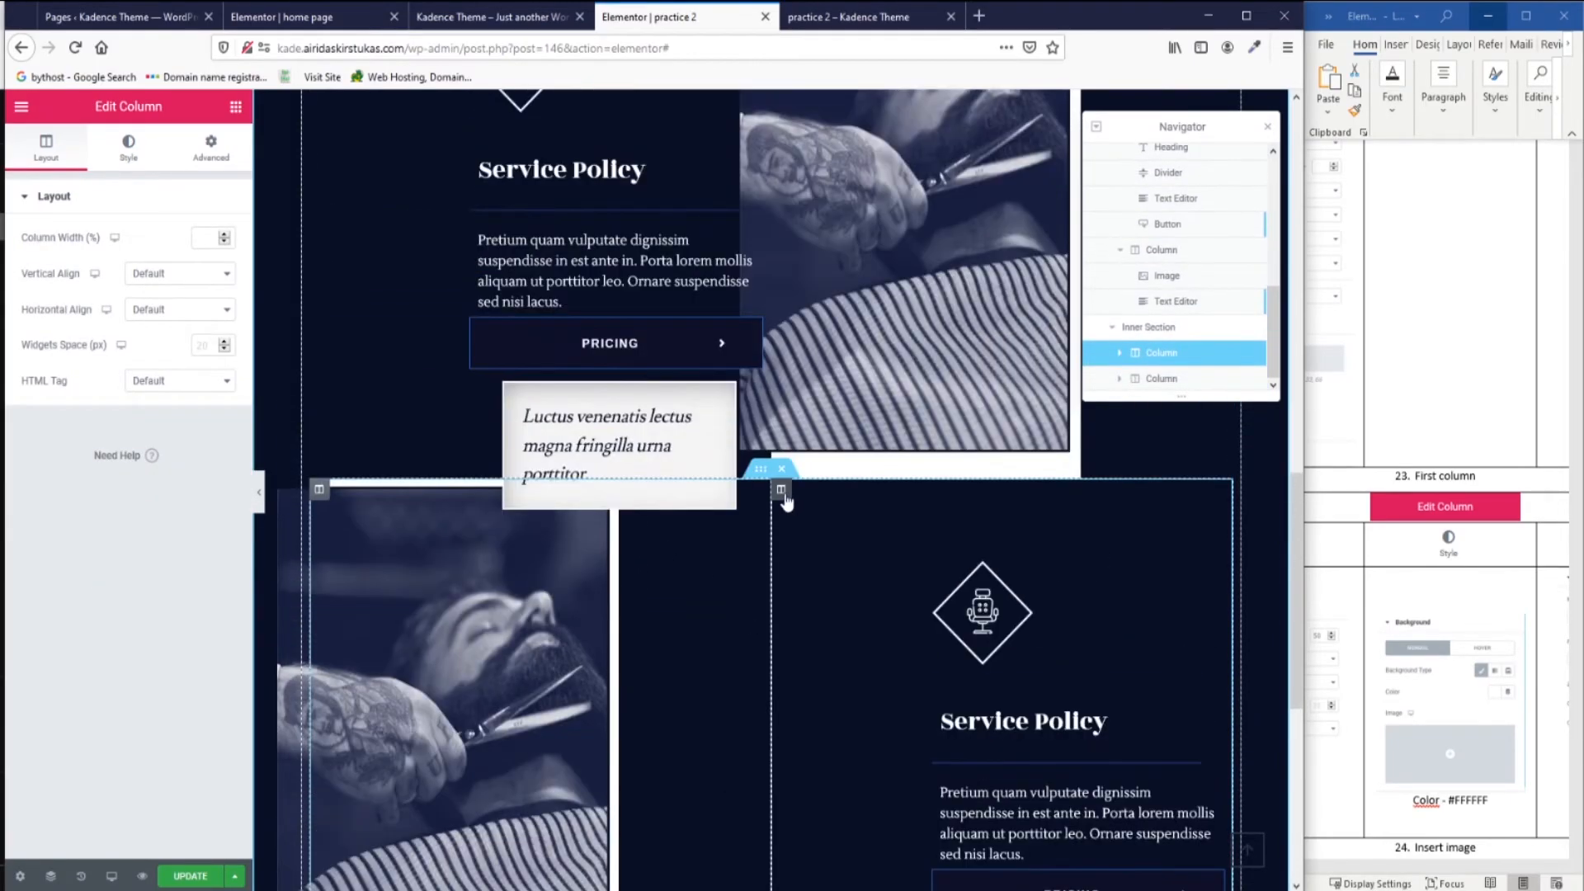
Set the copied text column's margins to 0 on the left and 33 on the right.
{"action": "left_click", "coordinate": [214, 154]}
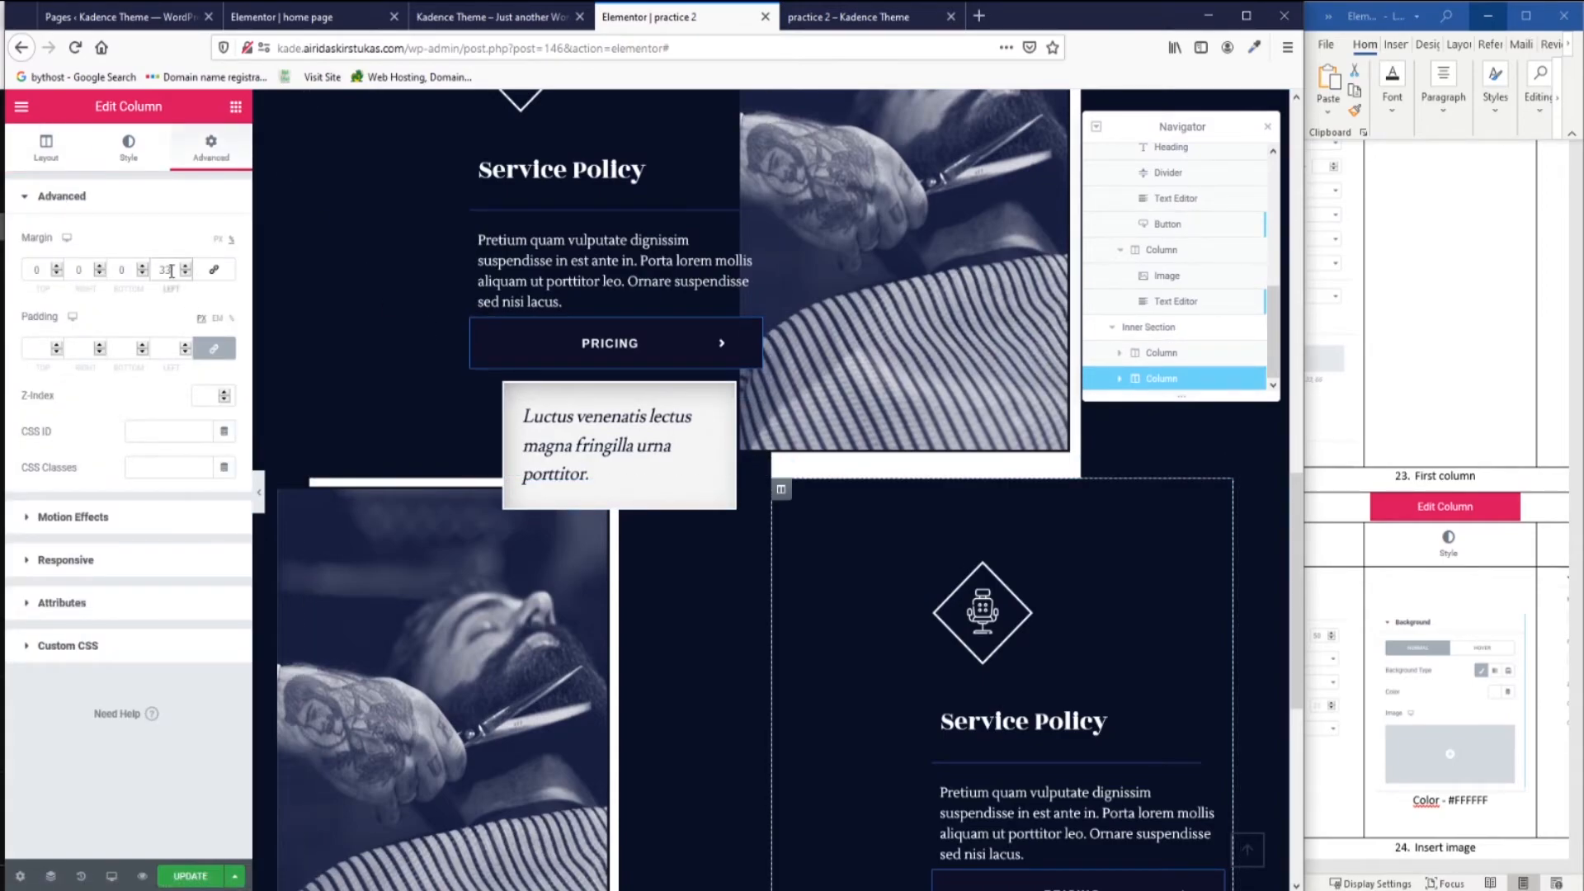
{"action": "type", "text": "0"}
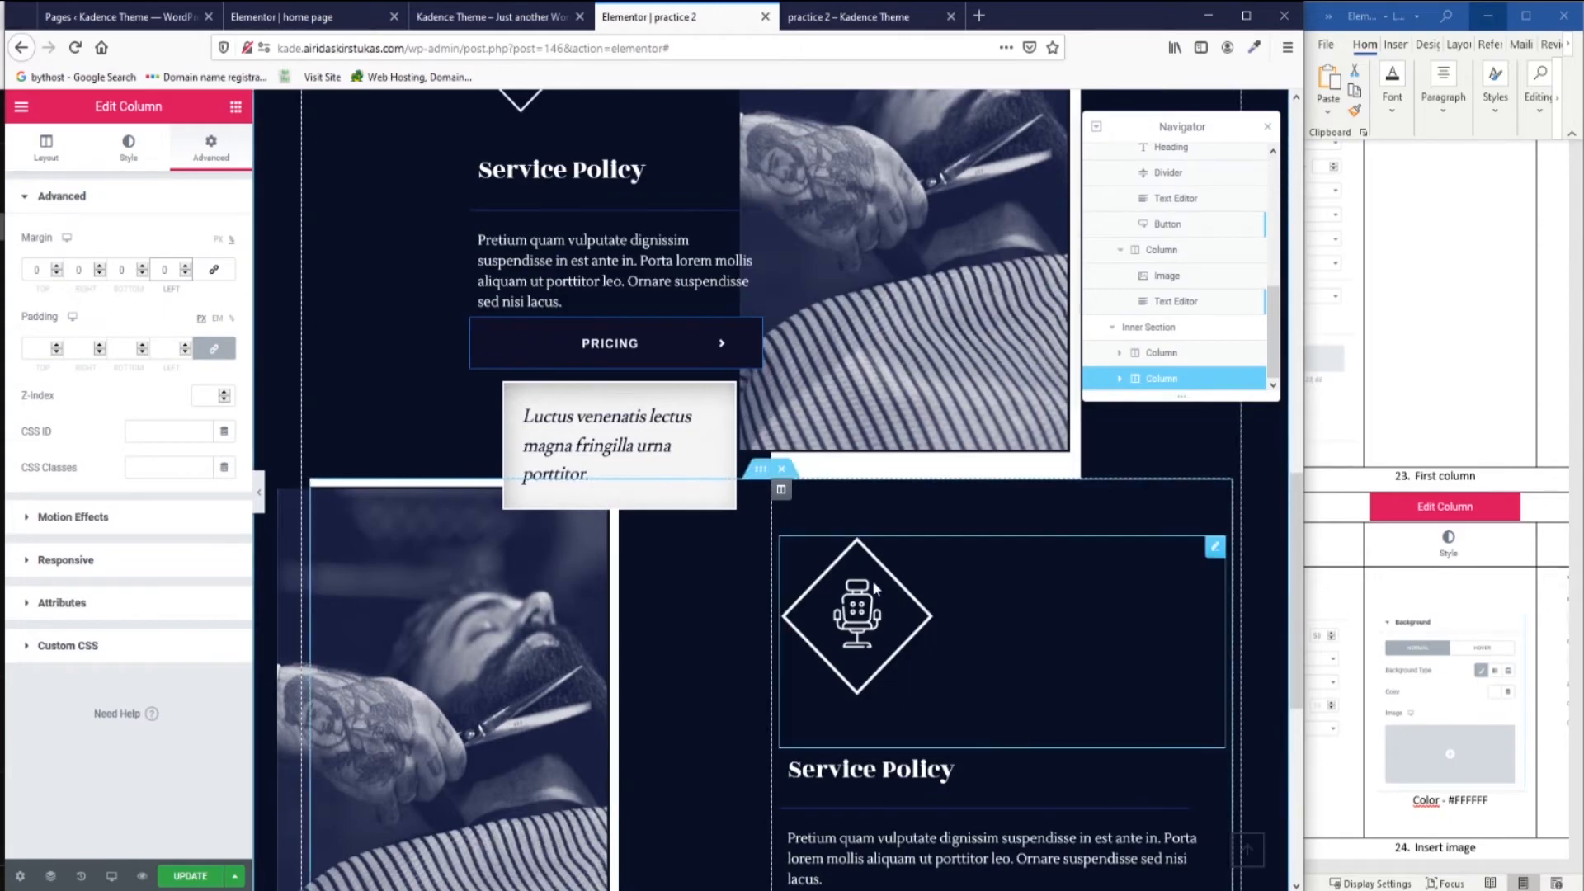
{"action": "scroll", "coordinate": [933, 596], "scroll_direction": "down", "scroll_amount": 5}
{"action": "scroll", "coordinate": [938, 635], "scroll_direction": "up", "scroll_amount": 3}
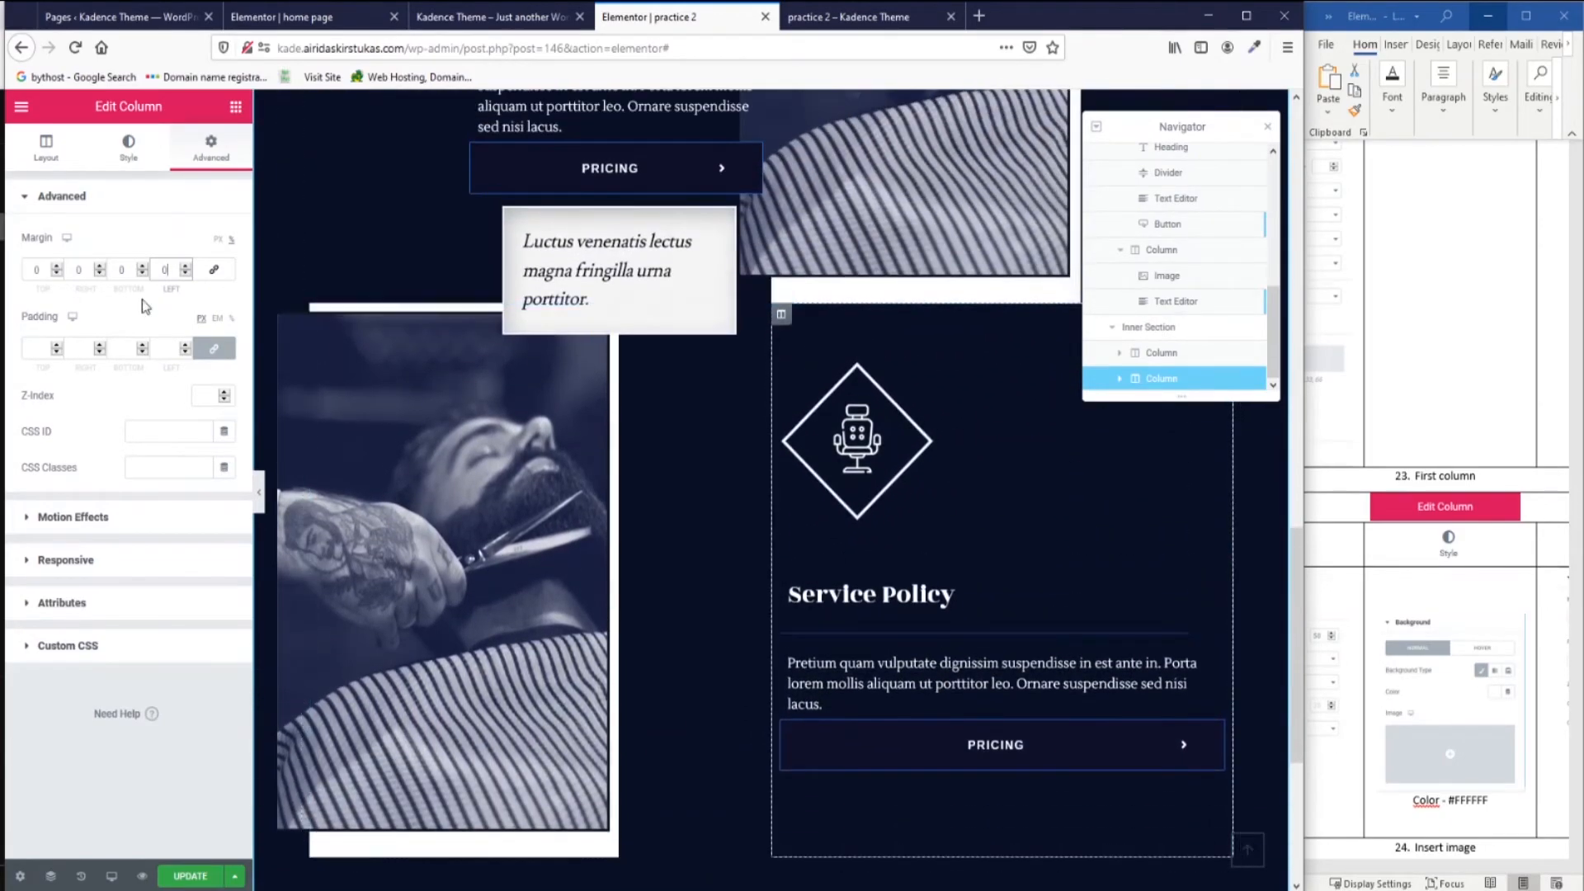
{"action": "left_click_drag", "start_coordinate": [87, 270], "coordinate": [67, 273]}
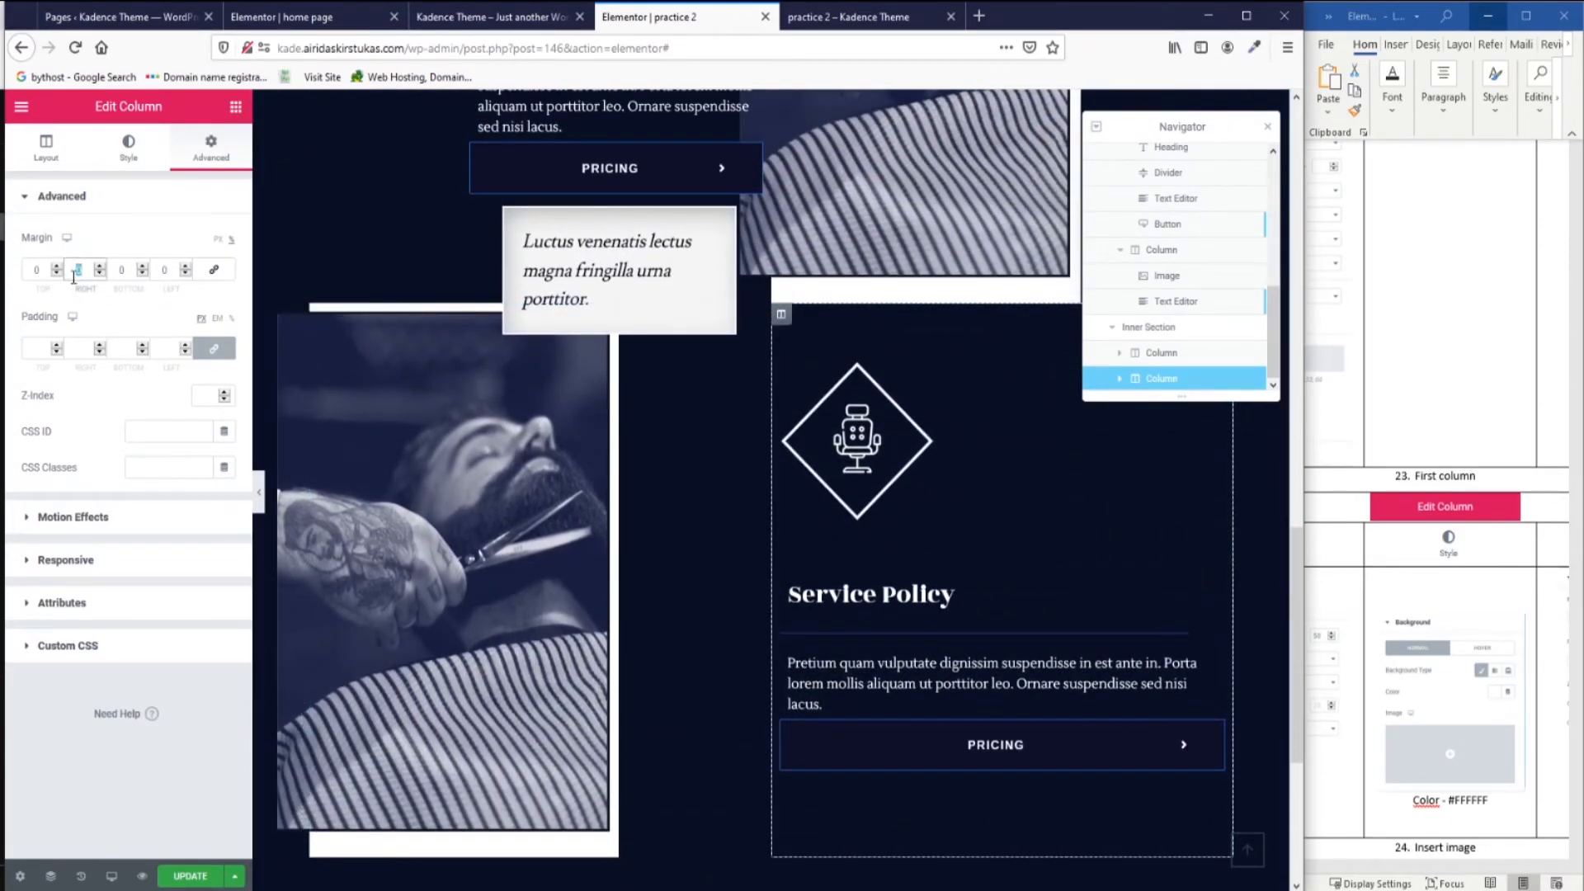
{"action": "type", "text": "33"}
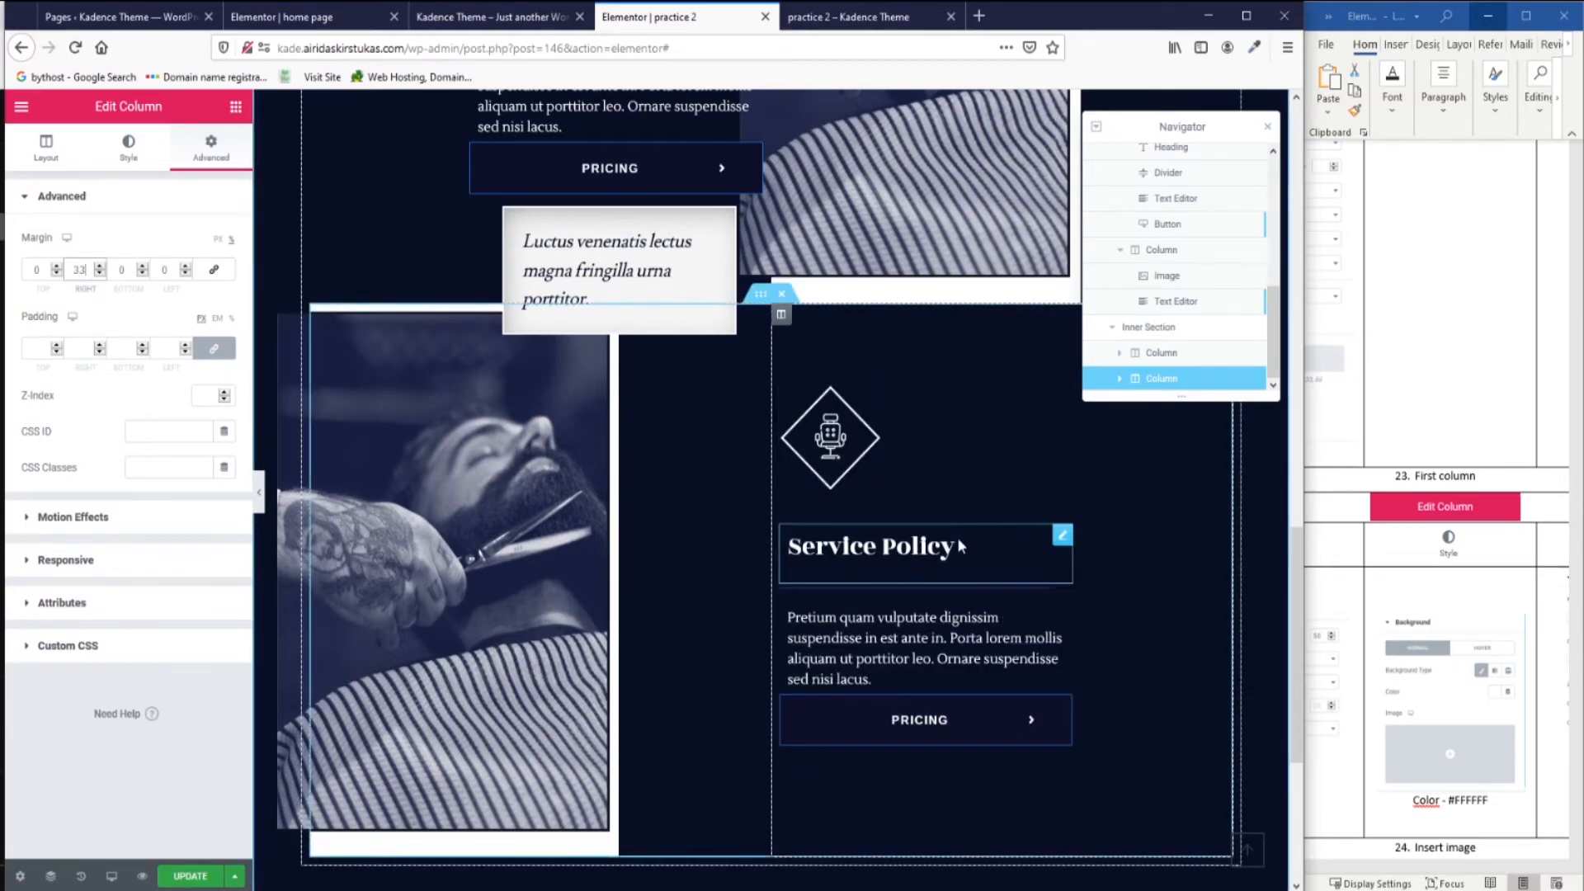
{"action": "left_click", "coordinate": [841, 466]}
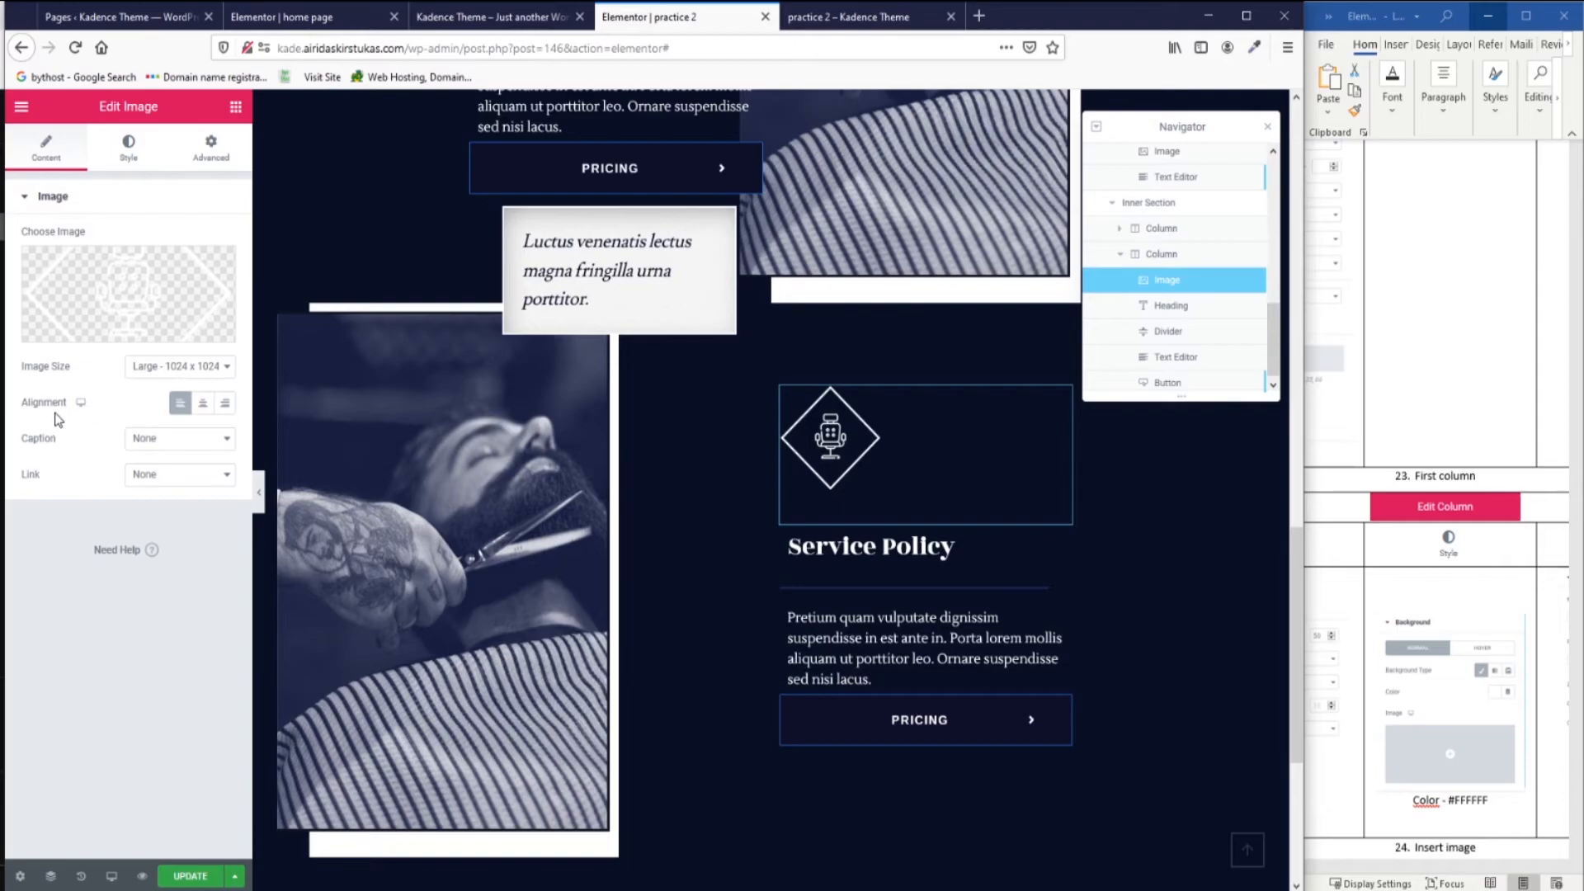
Set Alignment to Right for the copy's chair icon and Service Policy heading.
{"action": "left_click", "coordinate": [225, 403]}
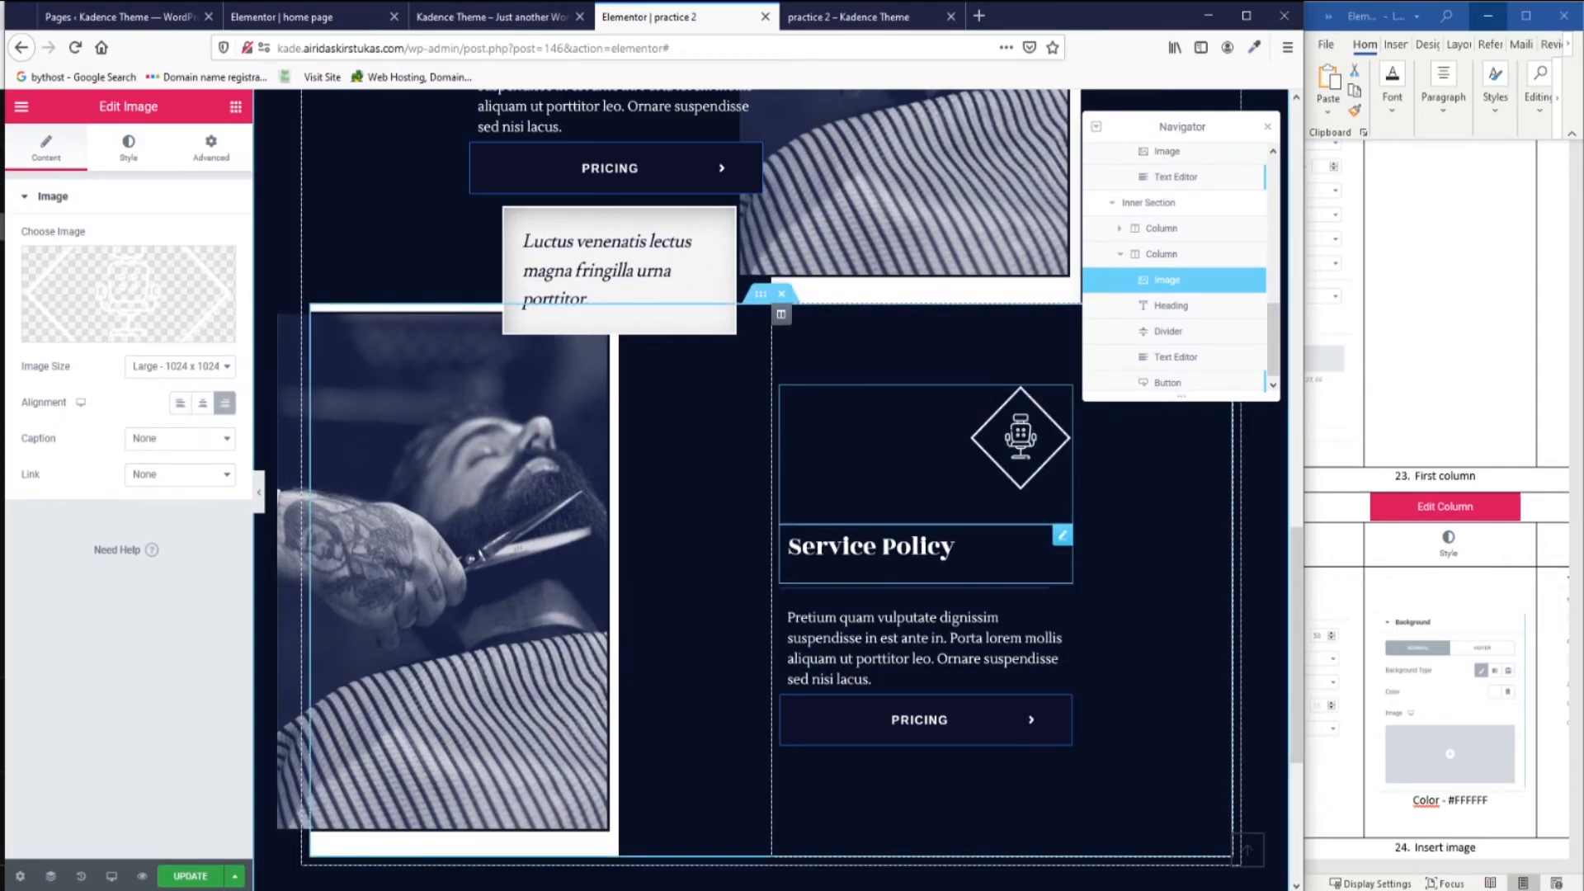
{"action": "left_click", "coordinate": [1064, 540]}
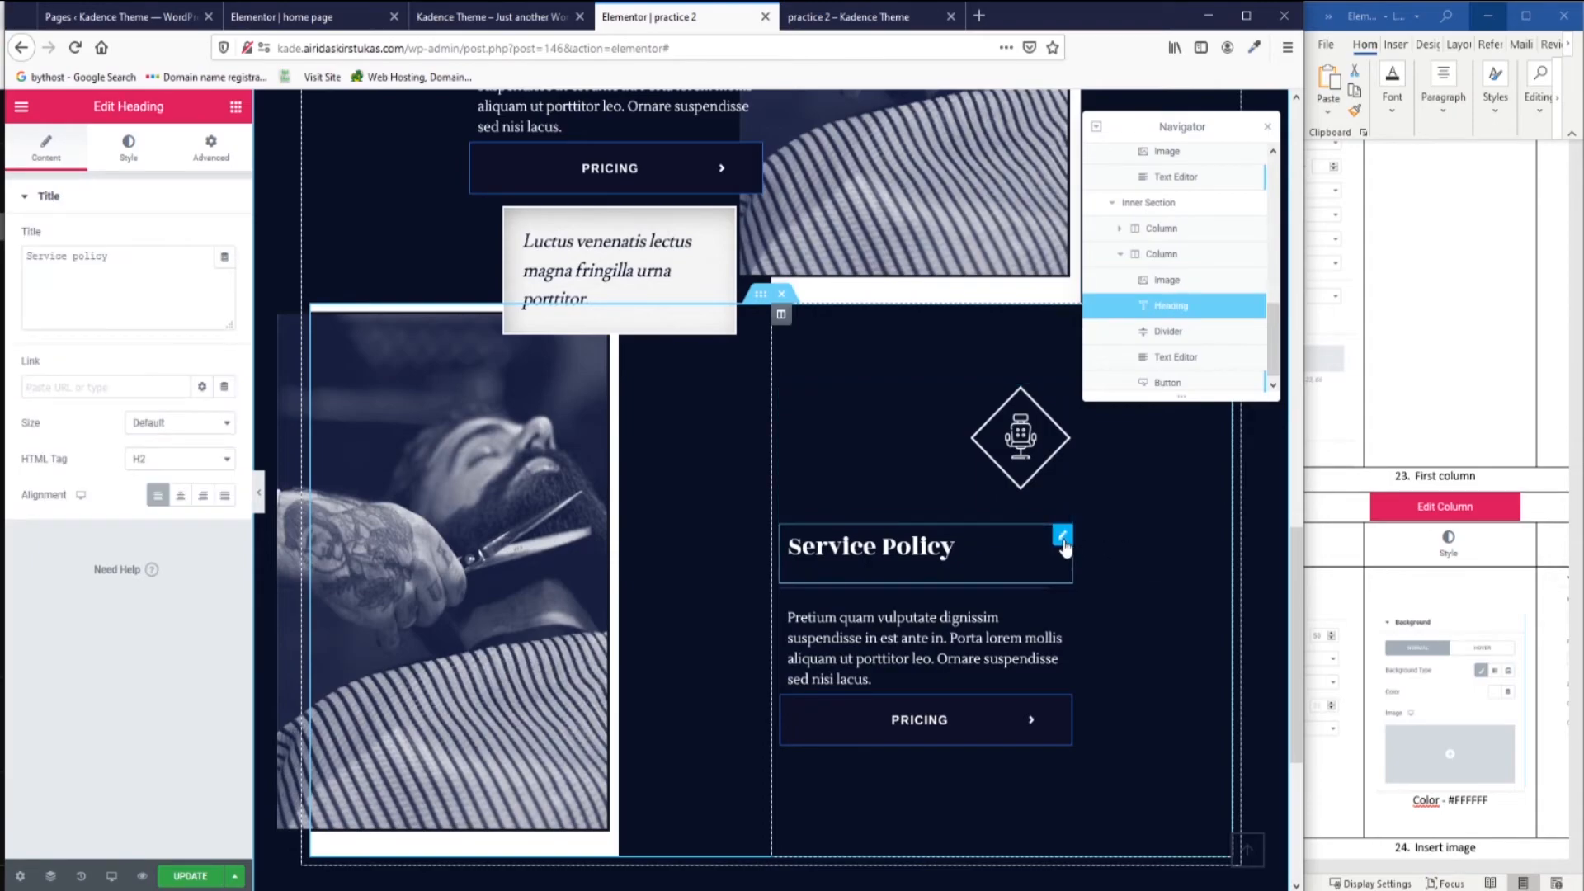
{"action": "left_click", "coordinate": [204, 496]}
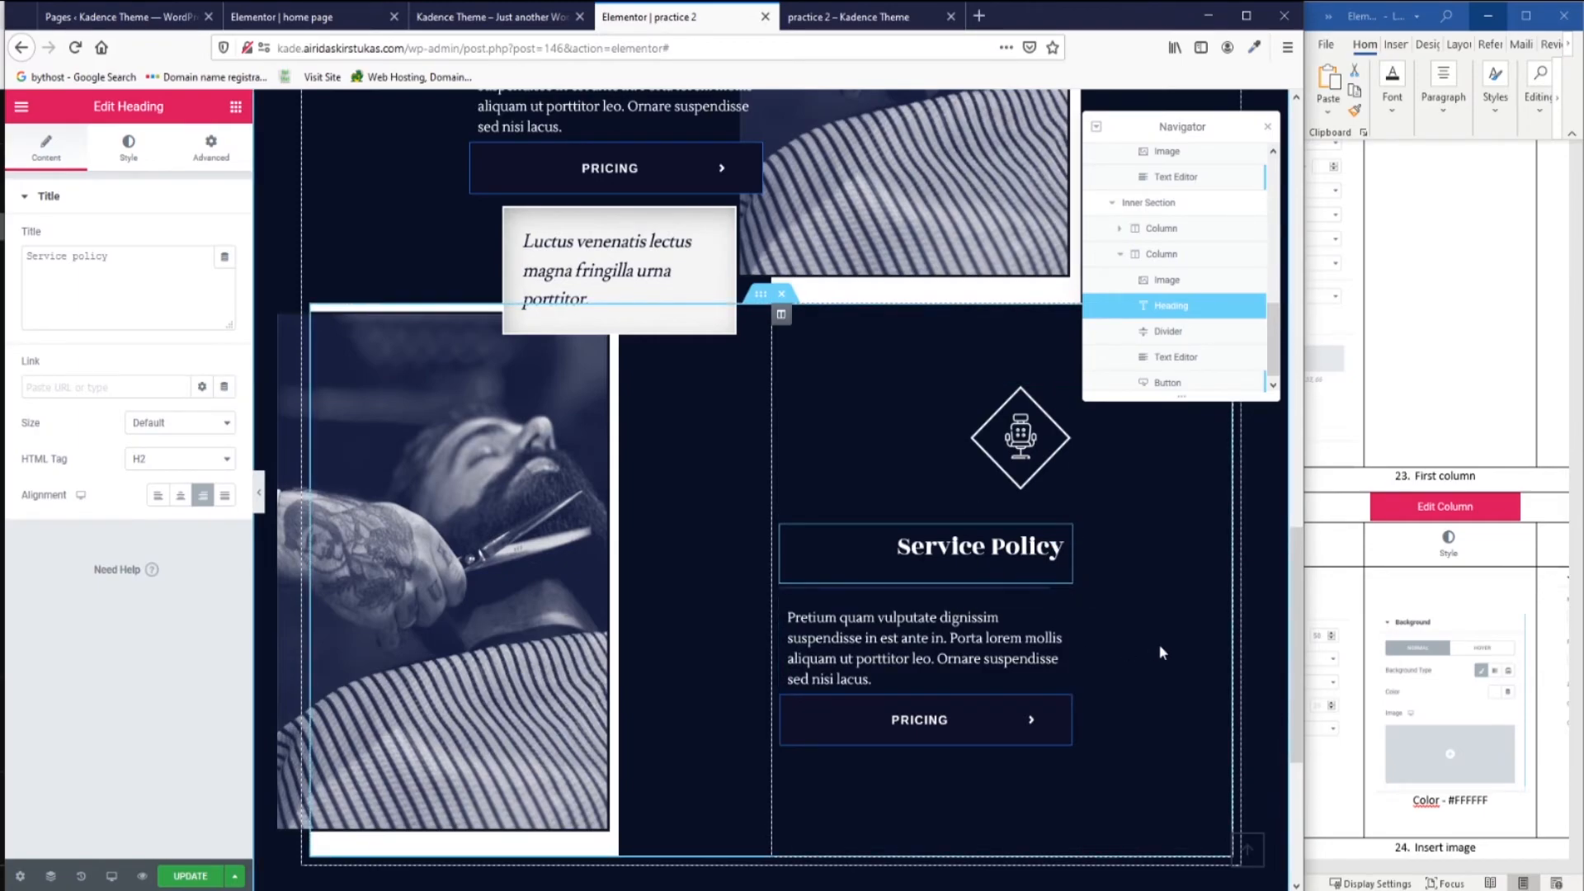
{"action": "left_click", "coordinate": [1062, 620]}
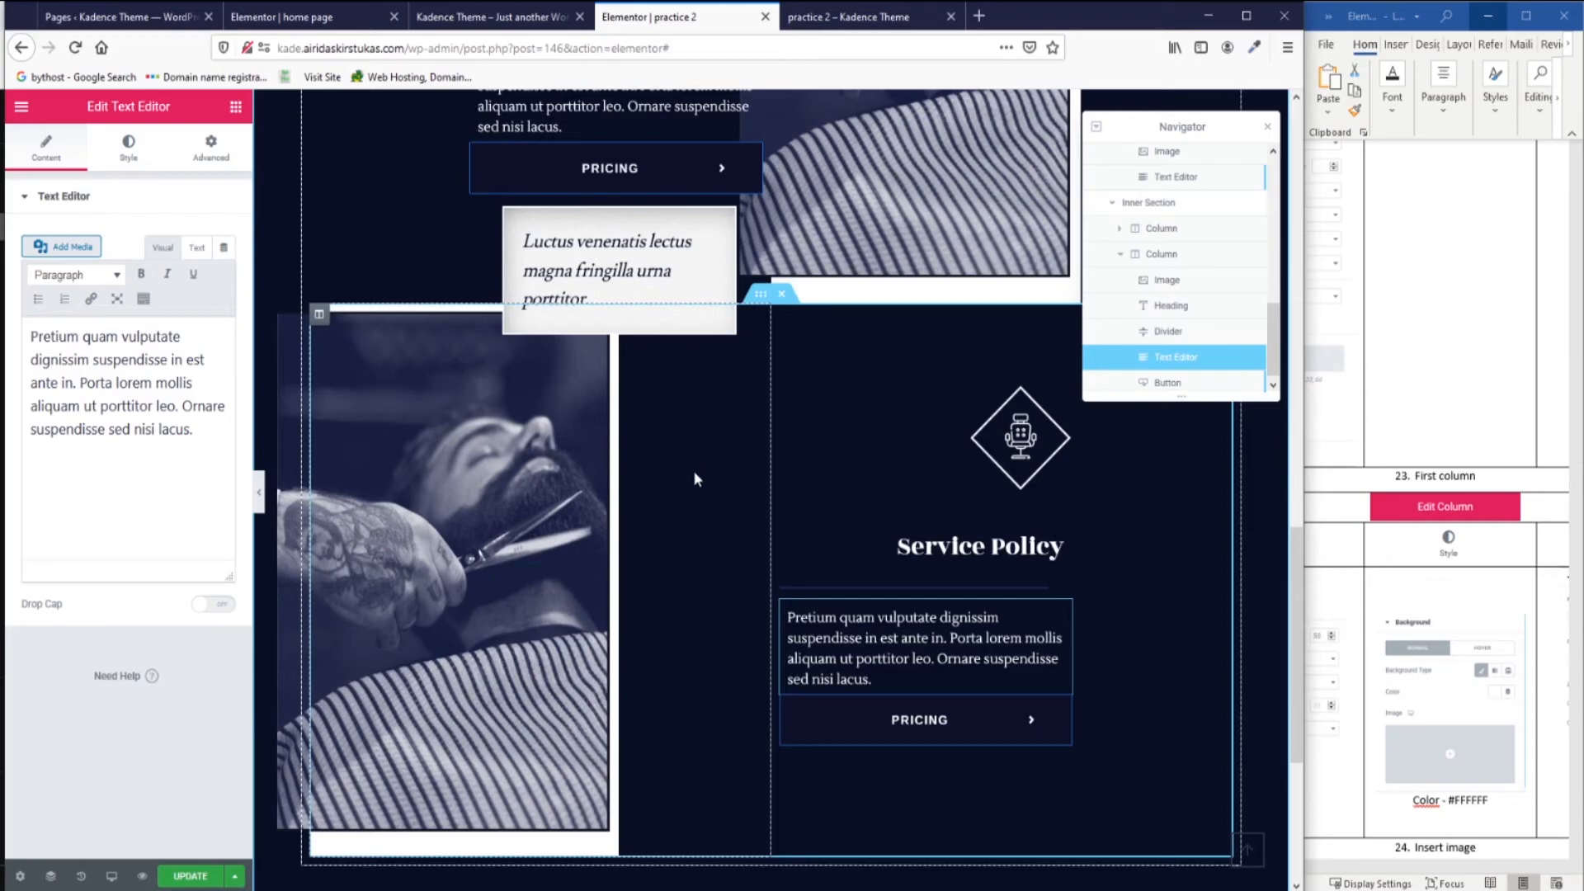
Replace the barber photo in the copied row with product4.jpg from the Media Library.
{"action": "left_click", "coordinate": [604, 495]}
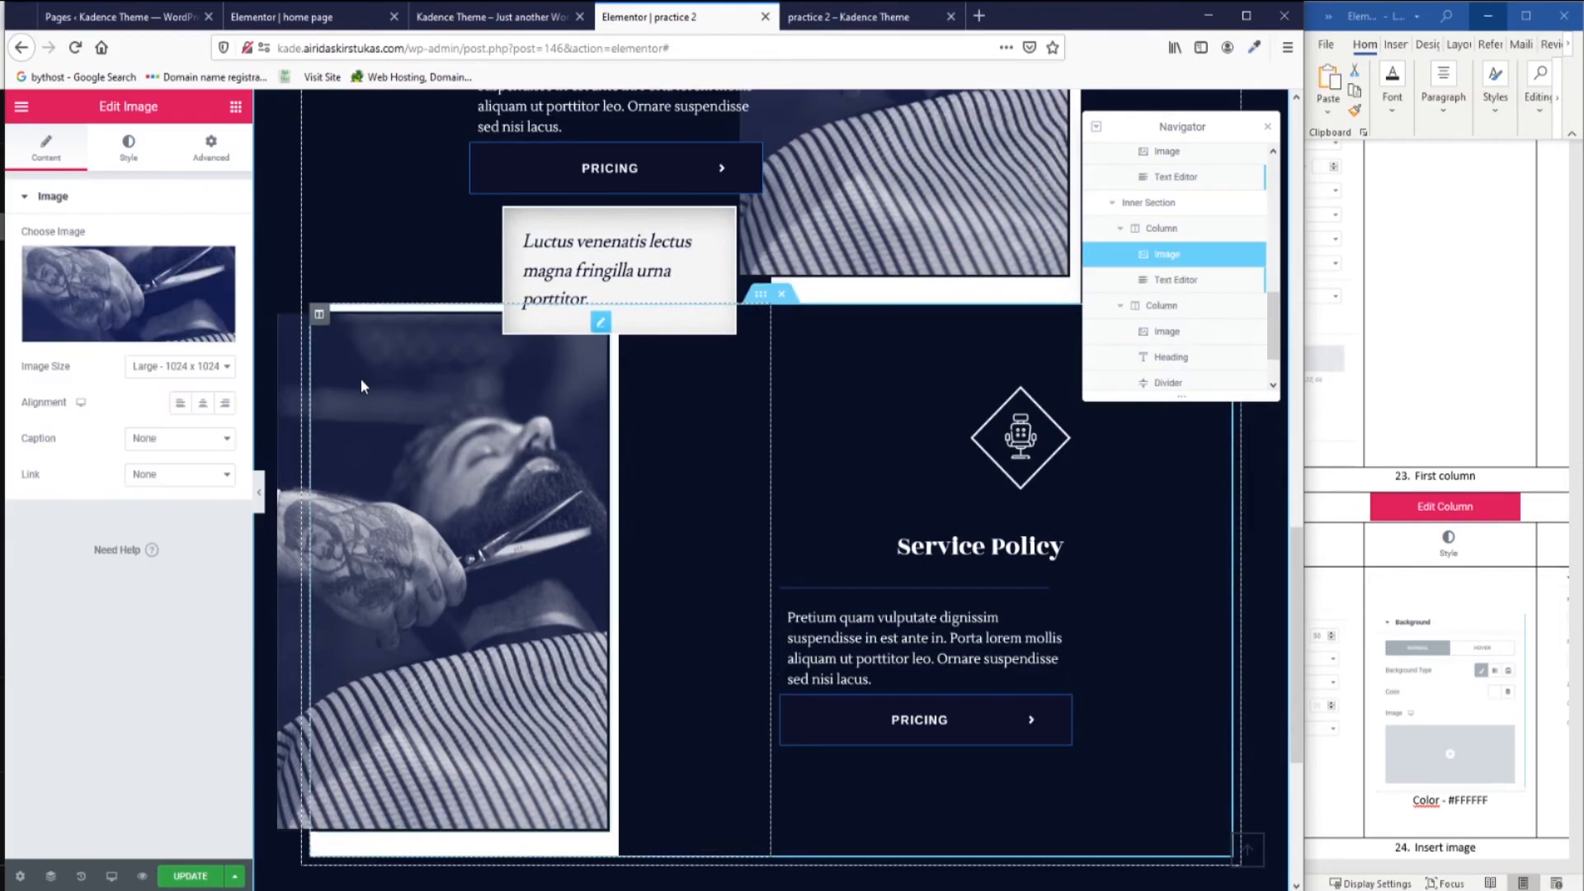
{"action": "scroll", "coordinate": [603, 495], "scroll_direction": "up", "scroll_amount": 3}
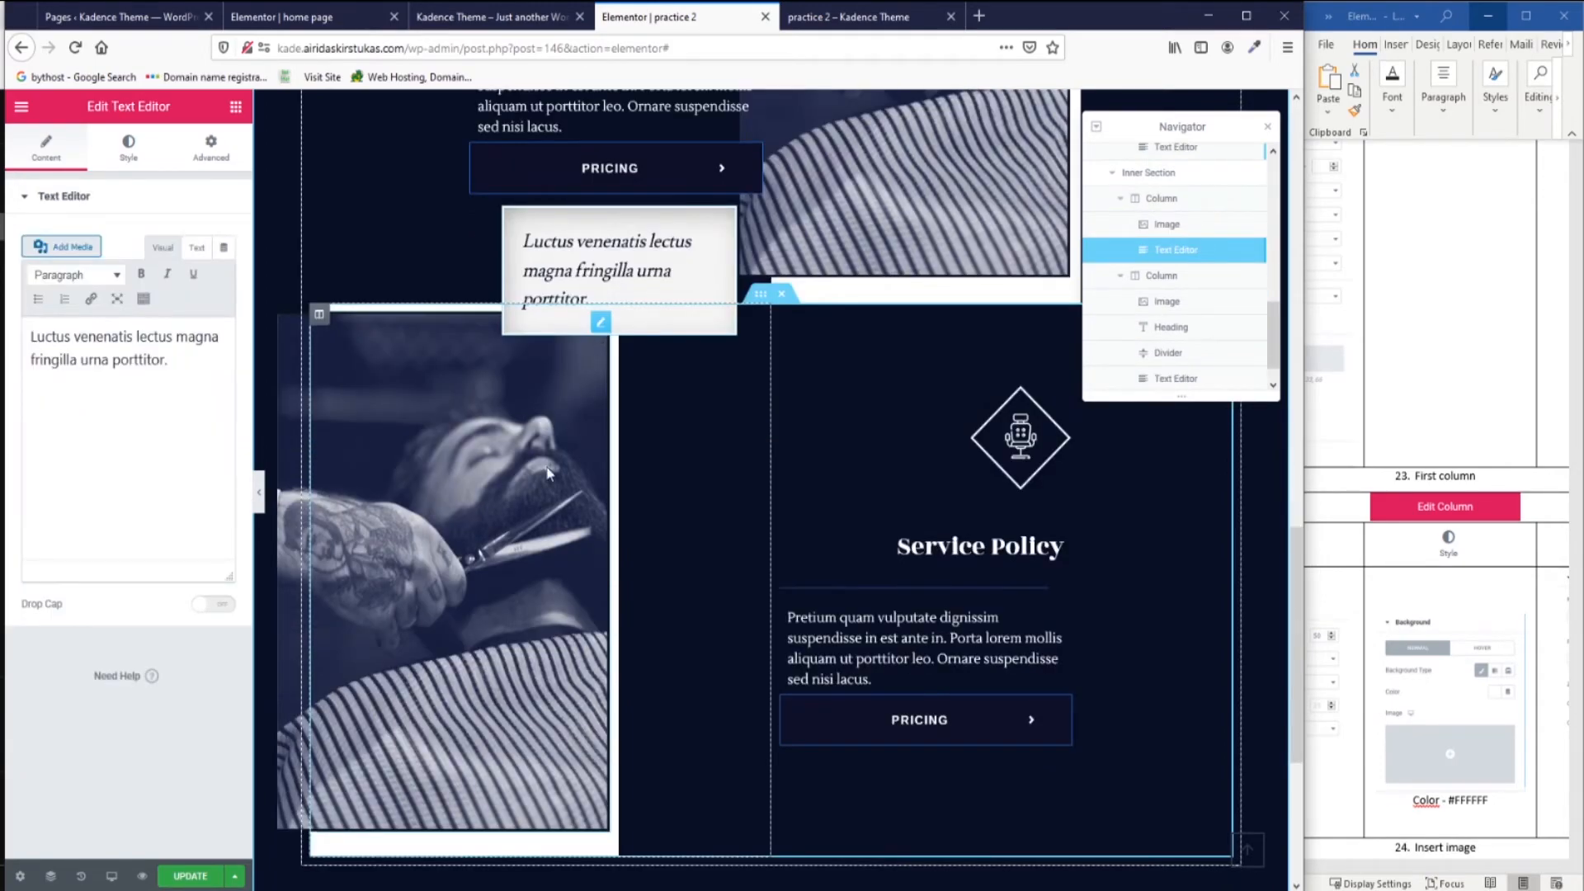
{"action": "left_click", "coordinate": [547, 468]}
{"action": "left_click", "coordinate": [547, 472]}
{"action": "left_click", "coordinate": [87, 446]}
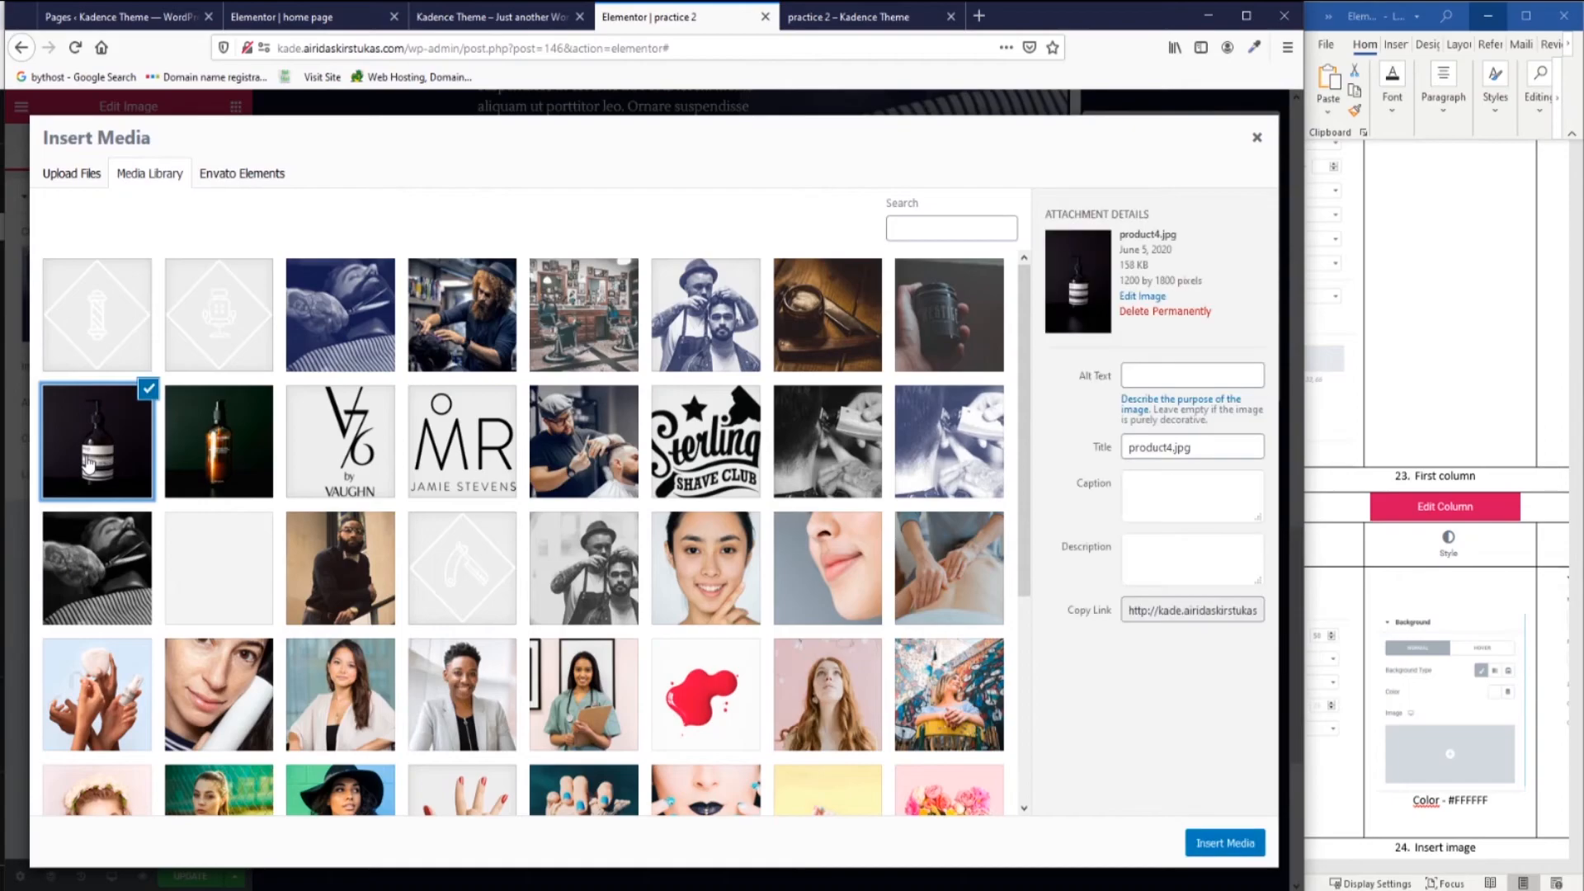
{"action": "left_click", "coordinate": [1222, 844]}
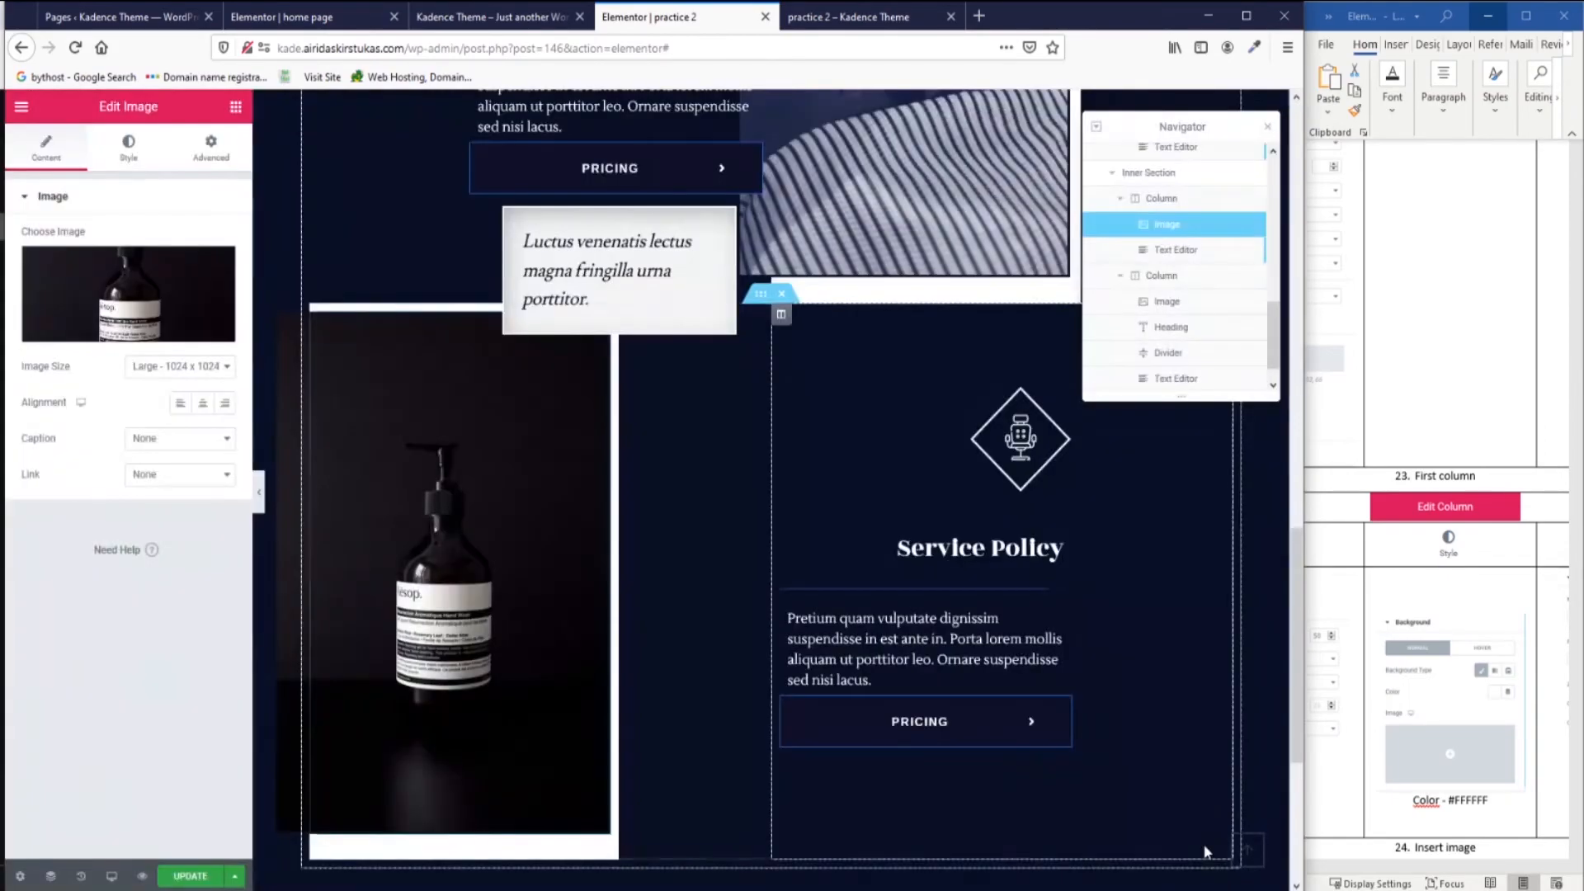
Clear the bottle image's -14 left margin.
{"action": "left_click", "coordinate": [221, 161]}
{"action": "left_click_drag", "start_coordinate": [174, 269], "coordinate": [108, 269]}
{"action": "key", "text": "BackSpace"}
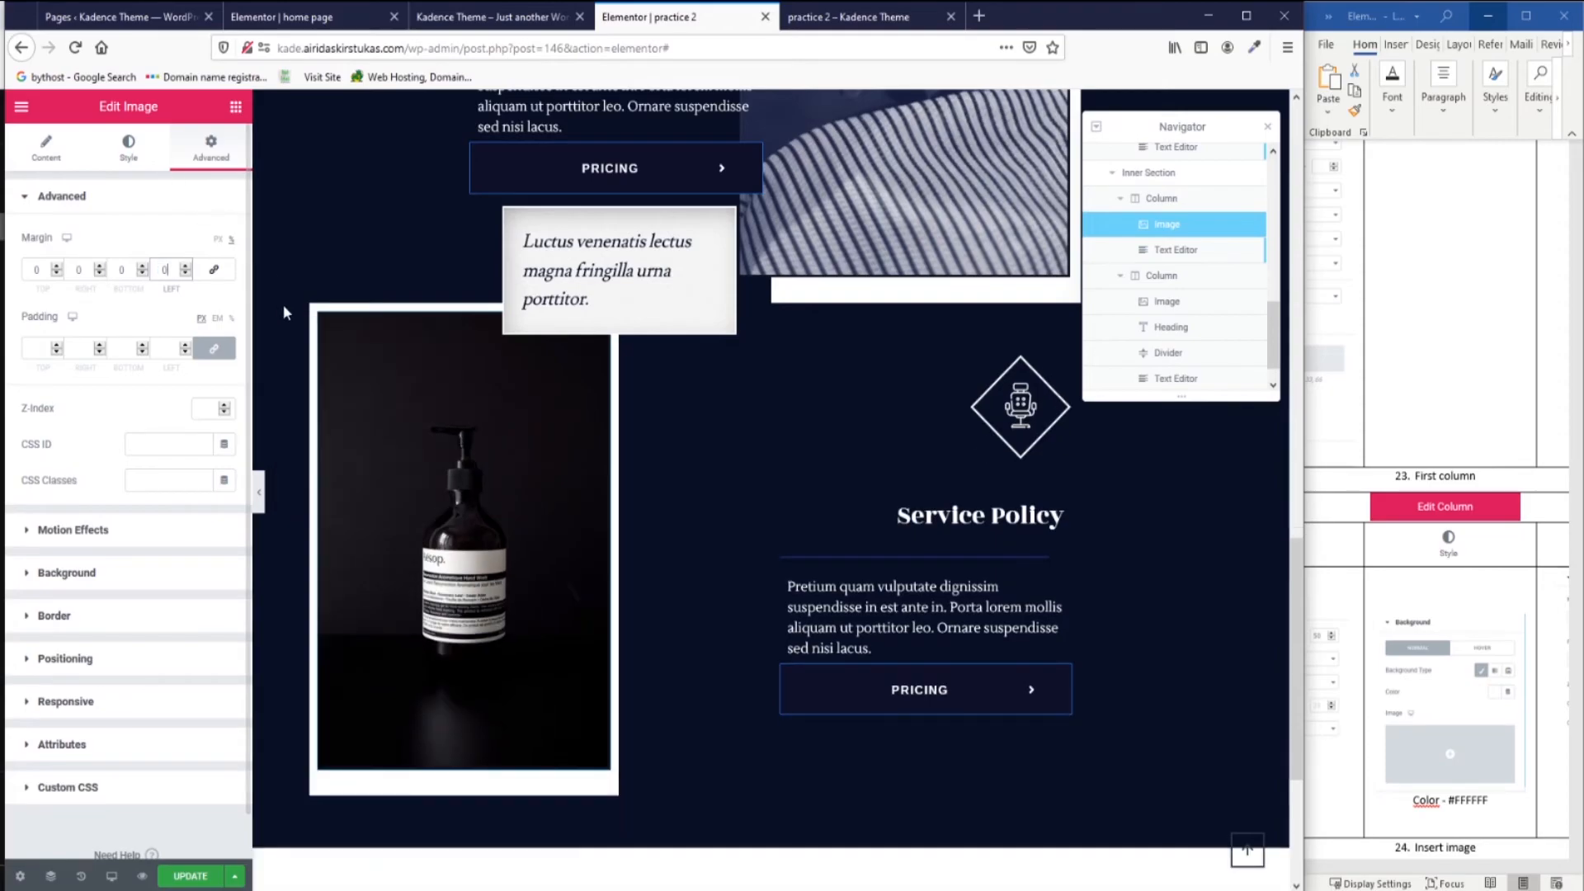
Move the column's 33 margin from the right side to the left side.
{"action": "left_click", "coordinate": [319, 315]}
{"action": "left_click_drag", "start_coordinate": [89, 269], "coordinate": [6, 262]}
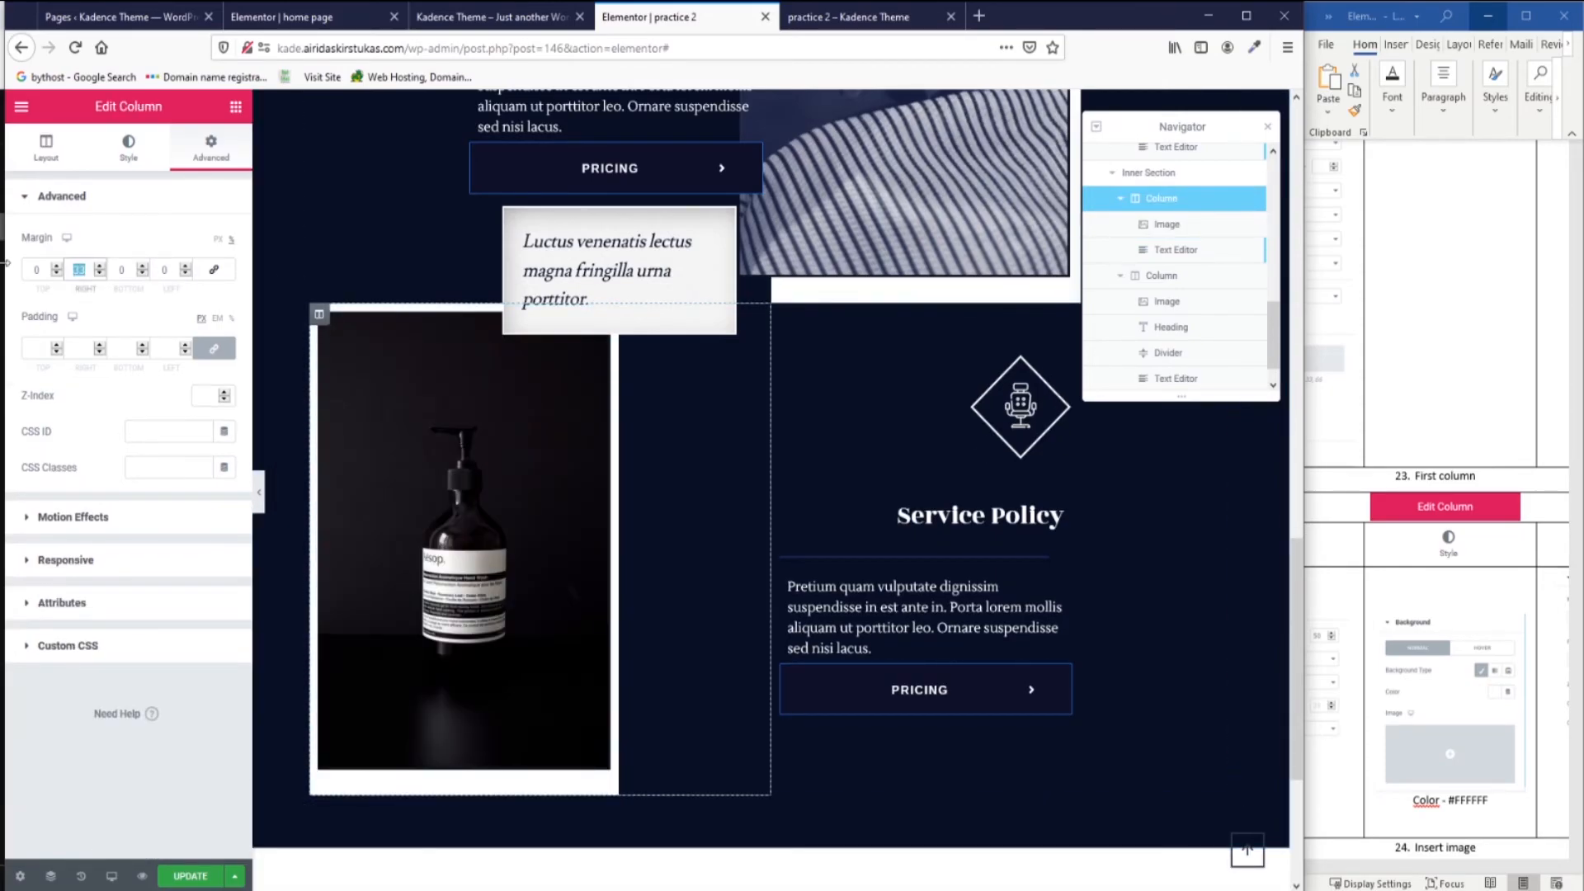
{"action": "key", "text": "BackSpace"}
{"action": "left_click_drag", "start_coordinate": [173, 268], "coordinate": [106, 260]}
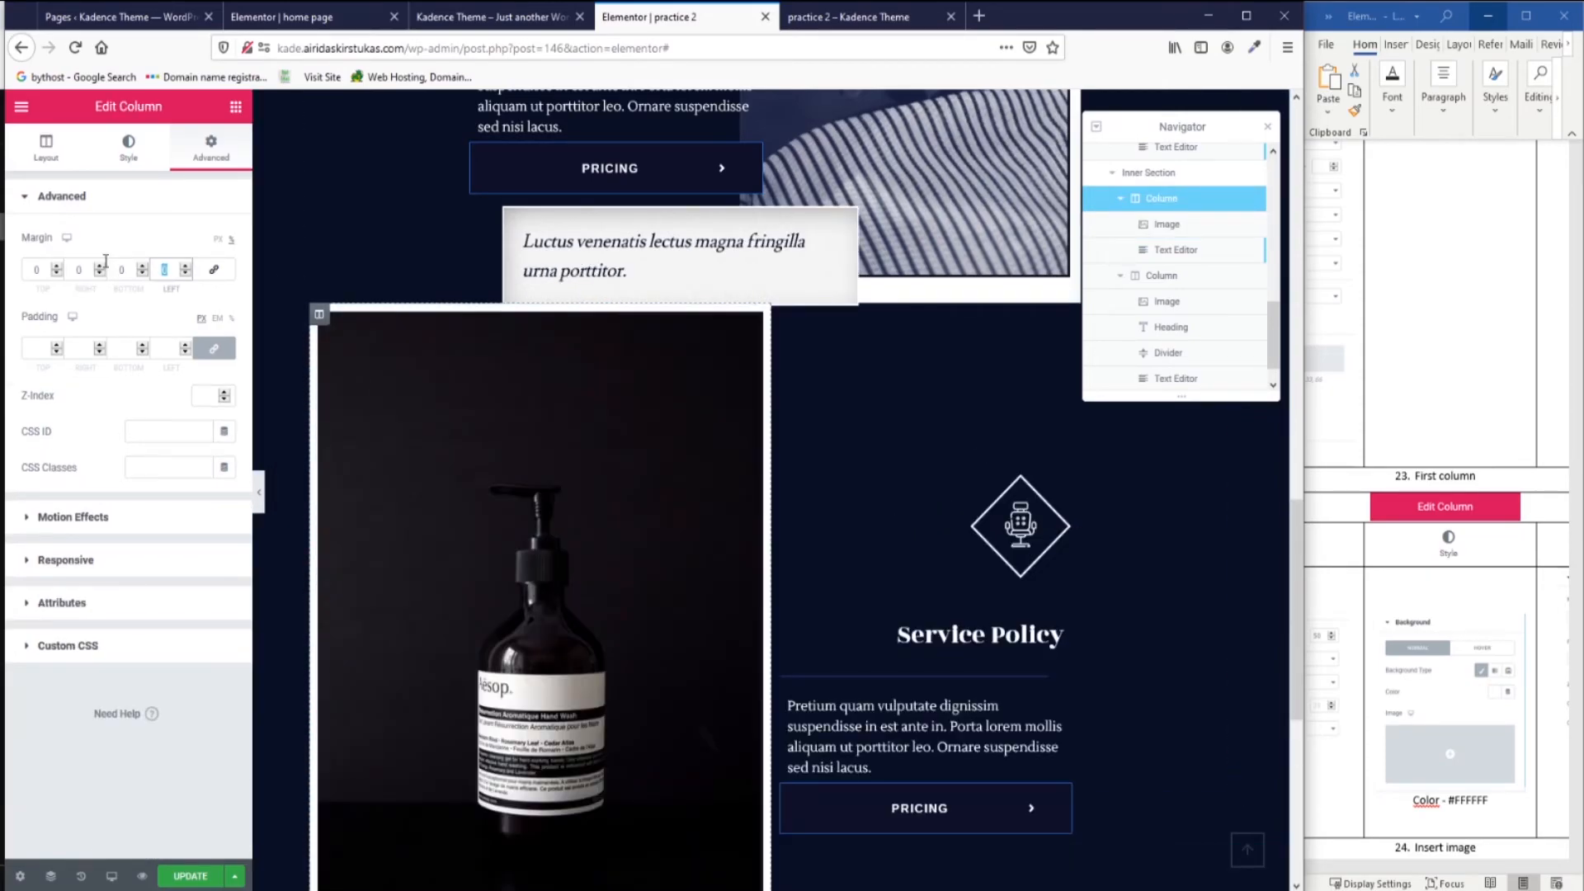
{"action": "type", "text": "33"}
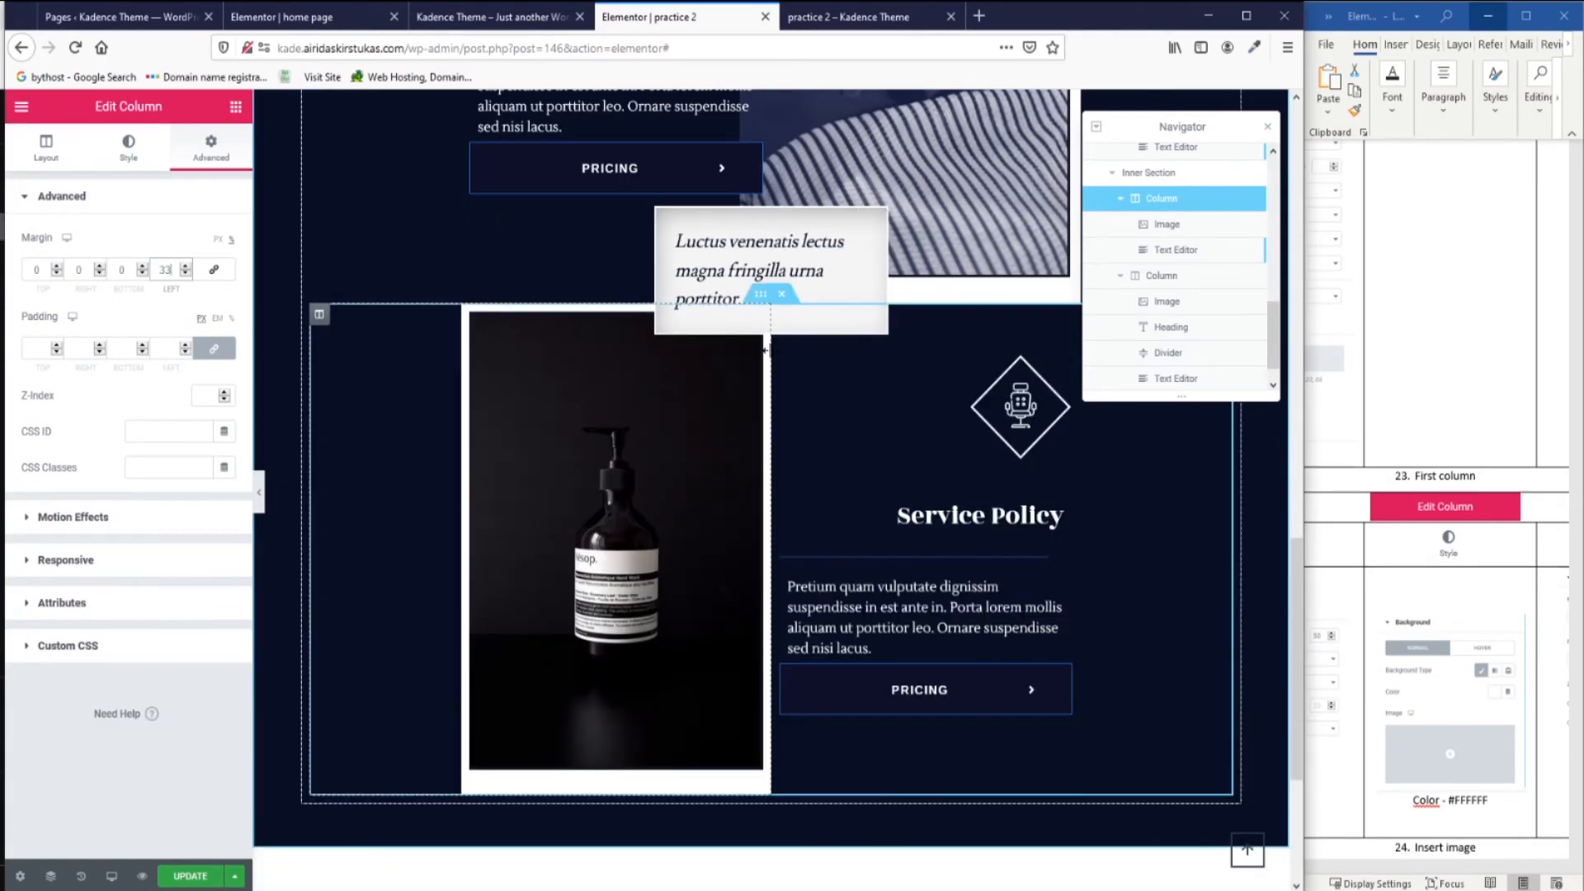
{"action": "left_click", "coordinate": [746, 338]}
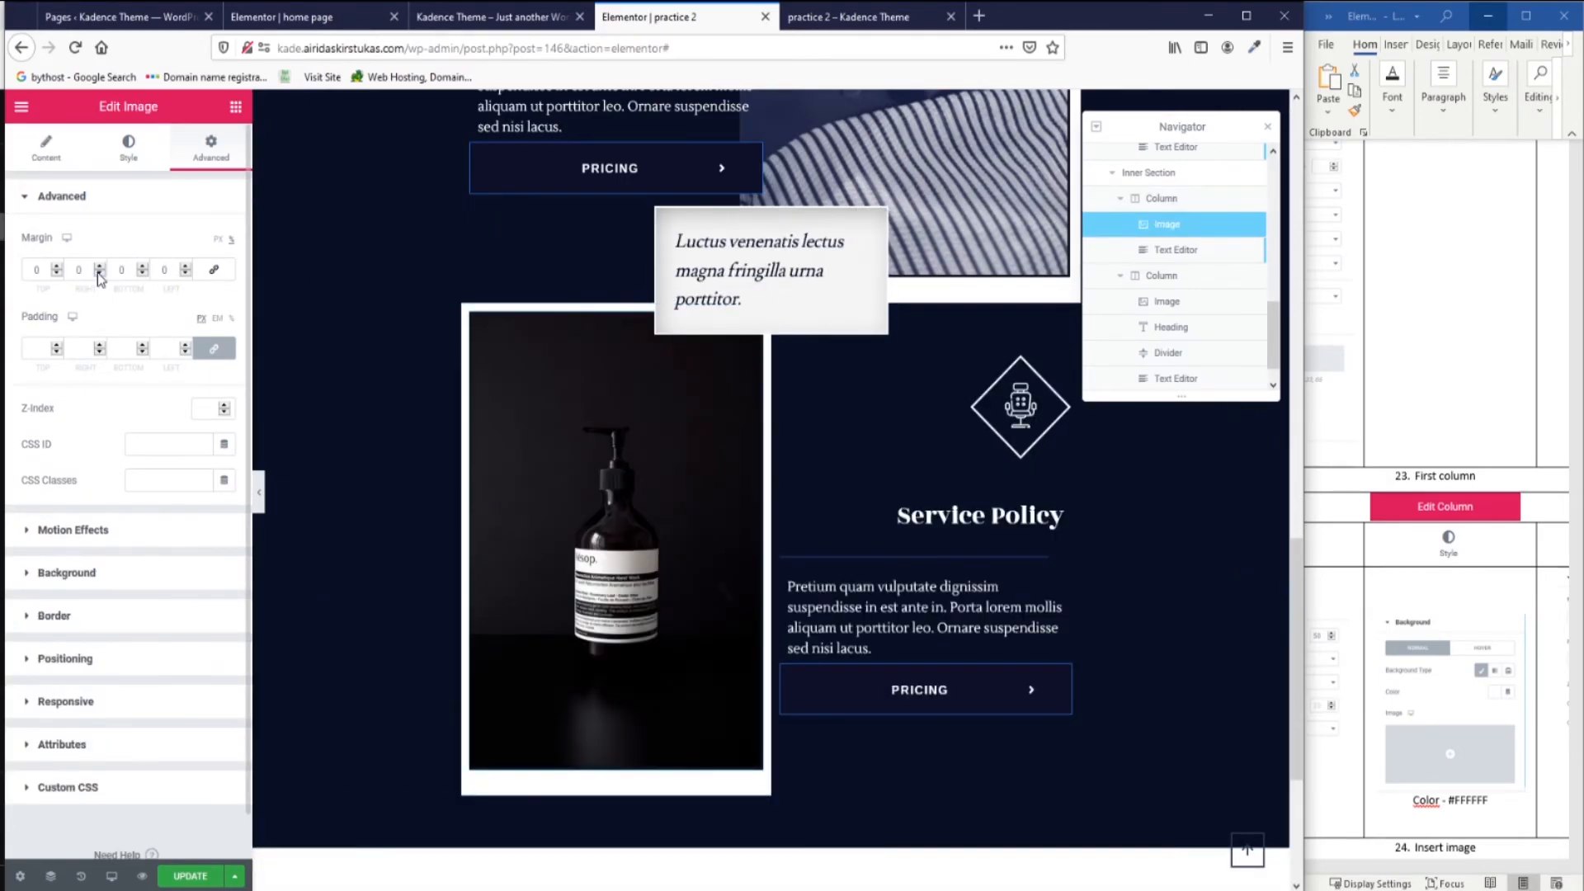
Set the Luctus venenatis caption box's horizontal Offset to -194 under Positioning.
{"action": "scroll", "coordinate": [825, 495], "scroll_direction": "up", "scroll_amount": 3}
{"action": "left_click", "coordinate": [825, 528]}
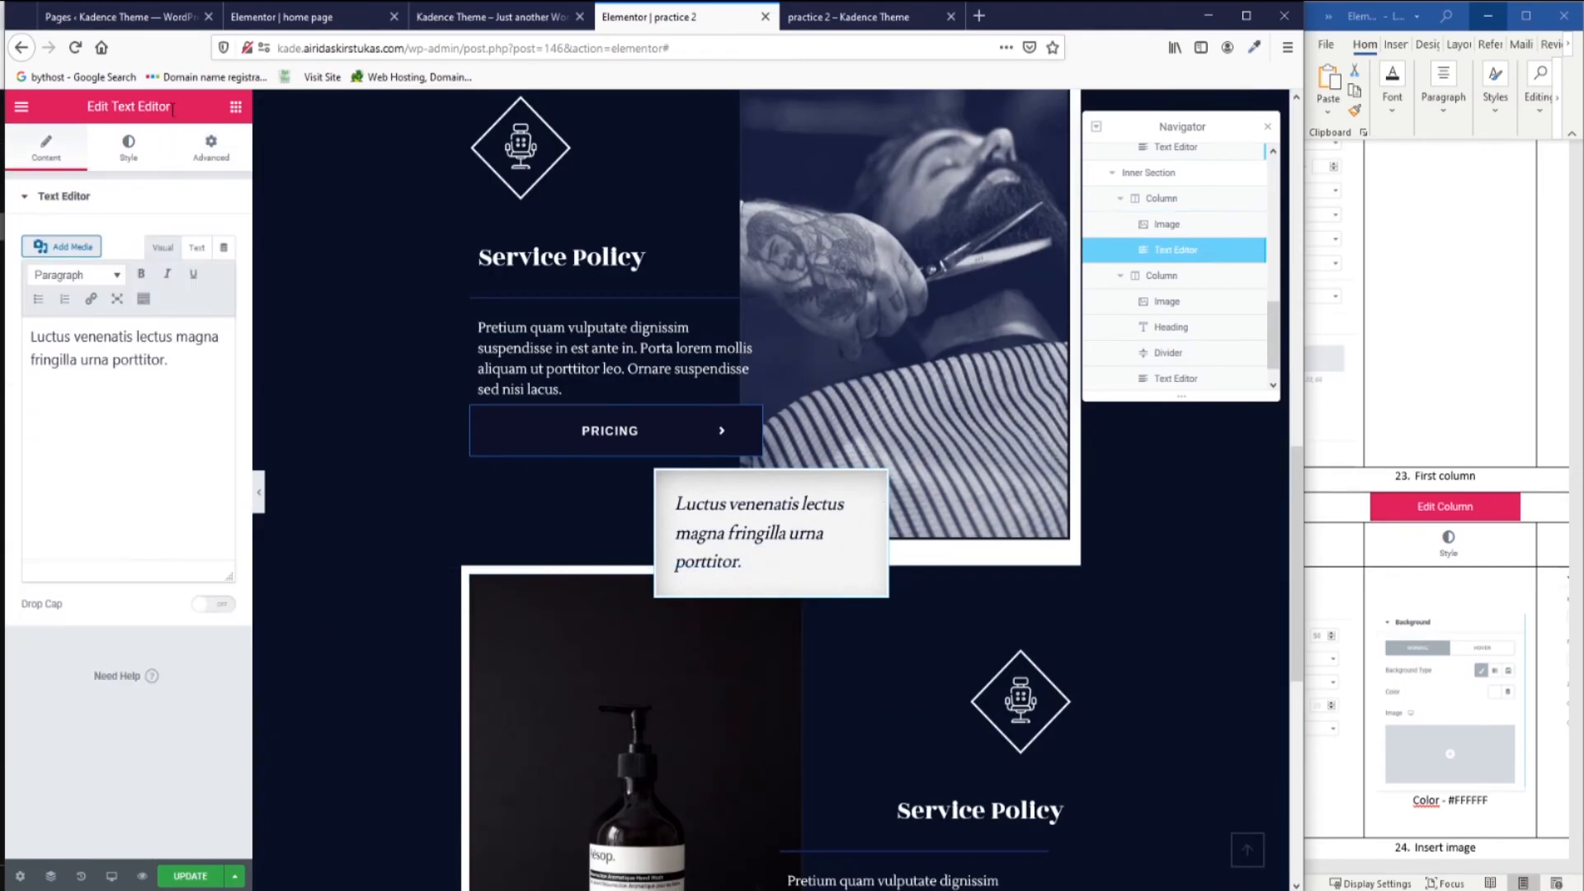
{"action": "left_click", "coordinate": [211, 147]}
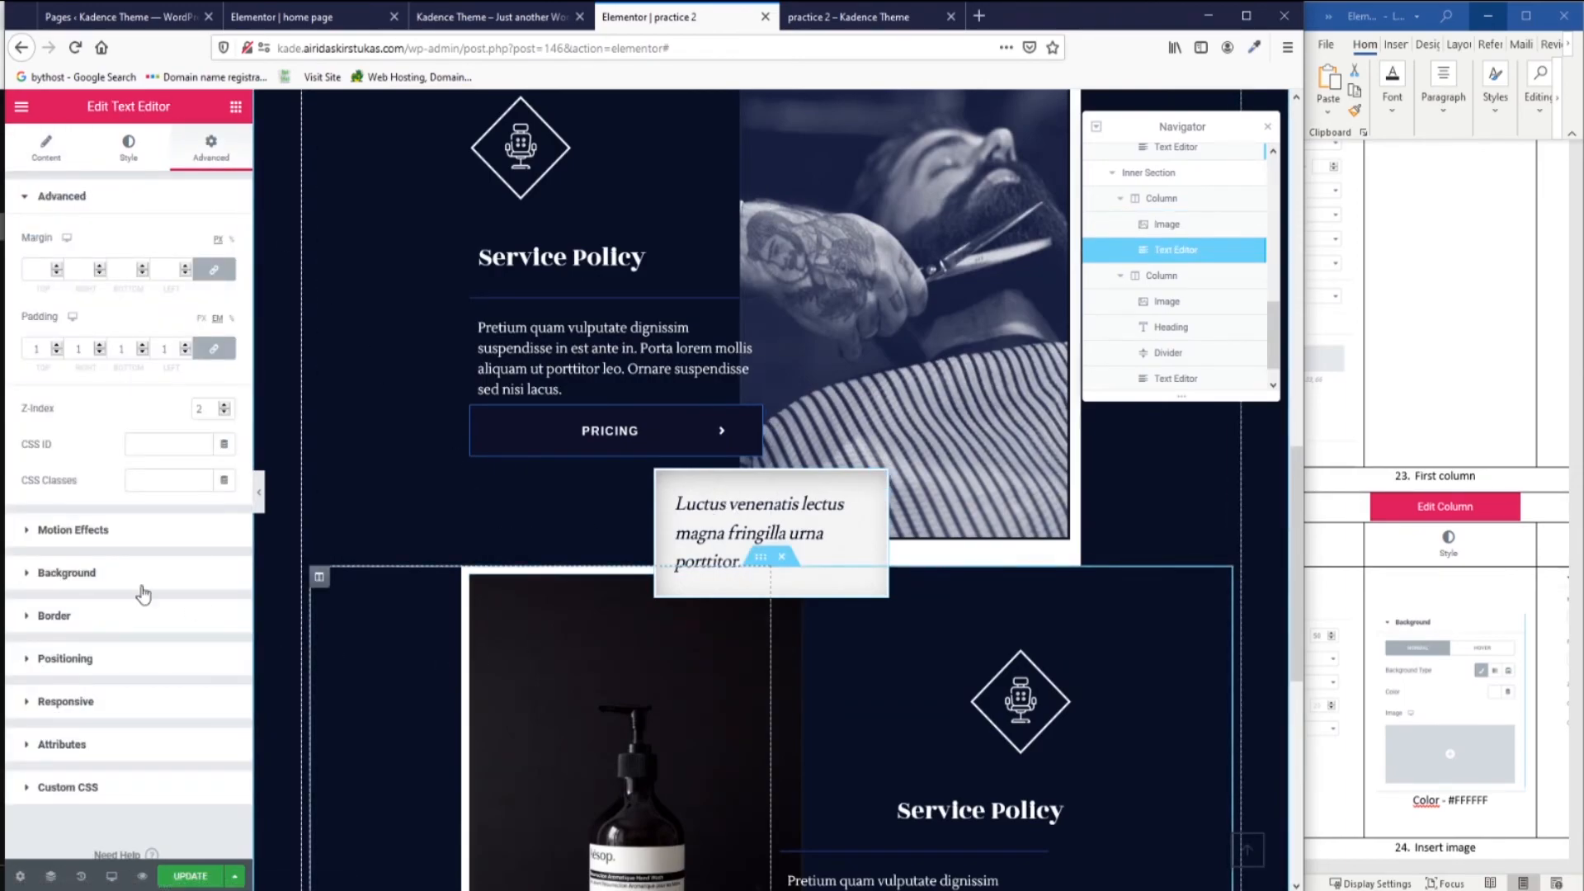
{"action": "left_click", "coordinate": [37, 658]}
{"action": "left_click_drag", "start_coordinate": [126, 668], "coordinate": [90, 668]}
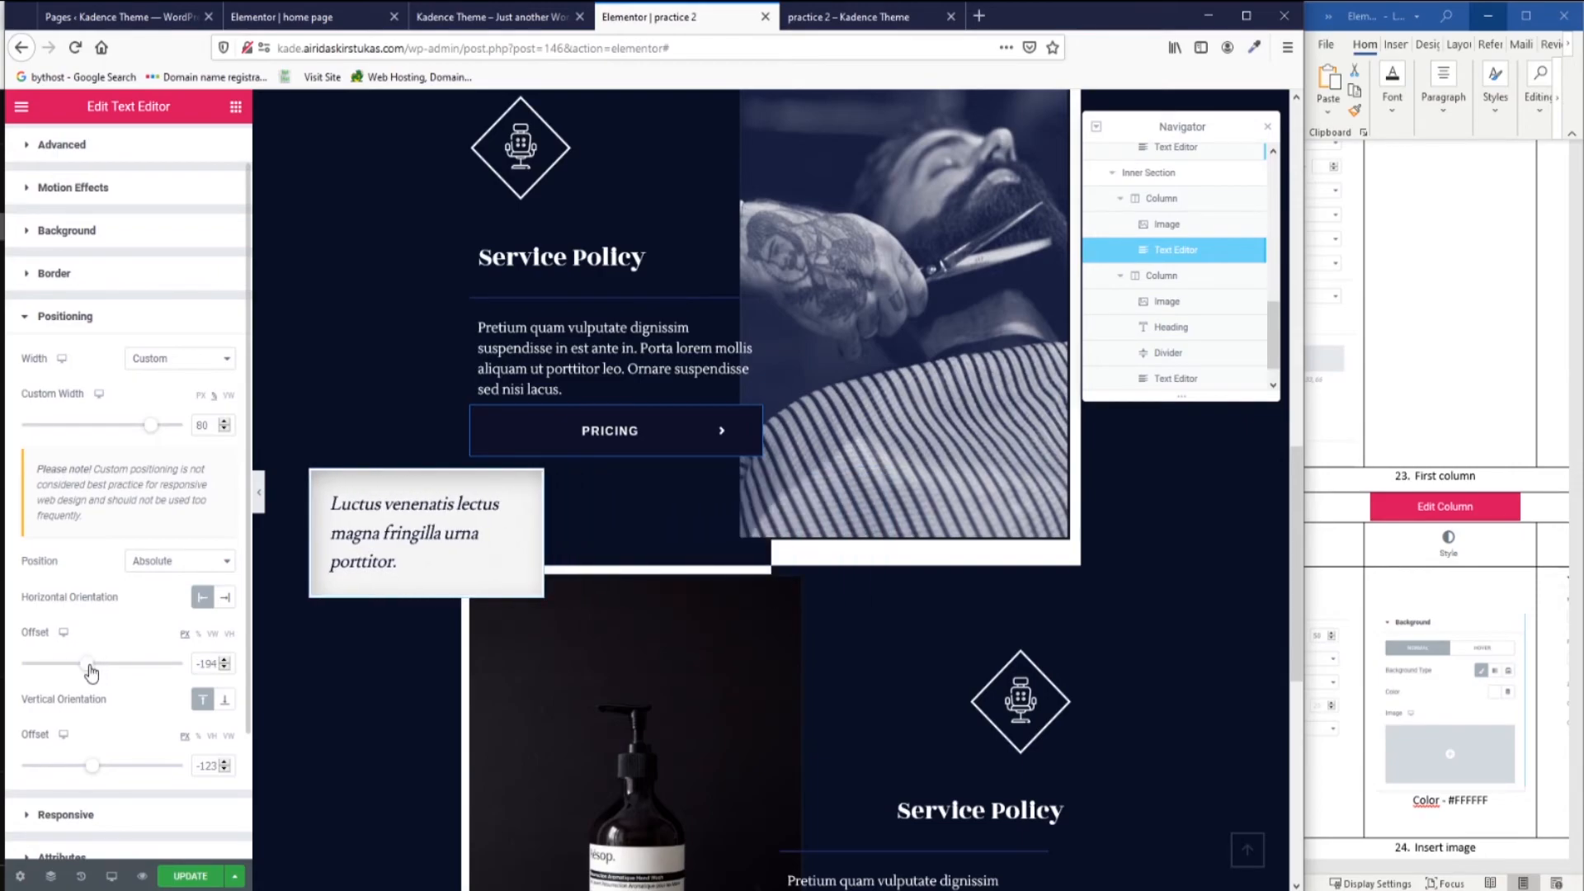
{"action": "scroll", "coordinate": [721, 480], "scroll_direction": "down", "scroll_amount": 2}
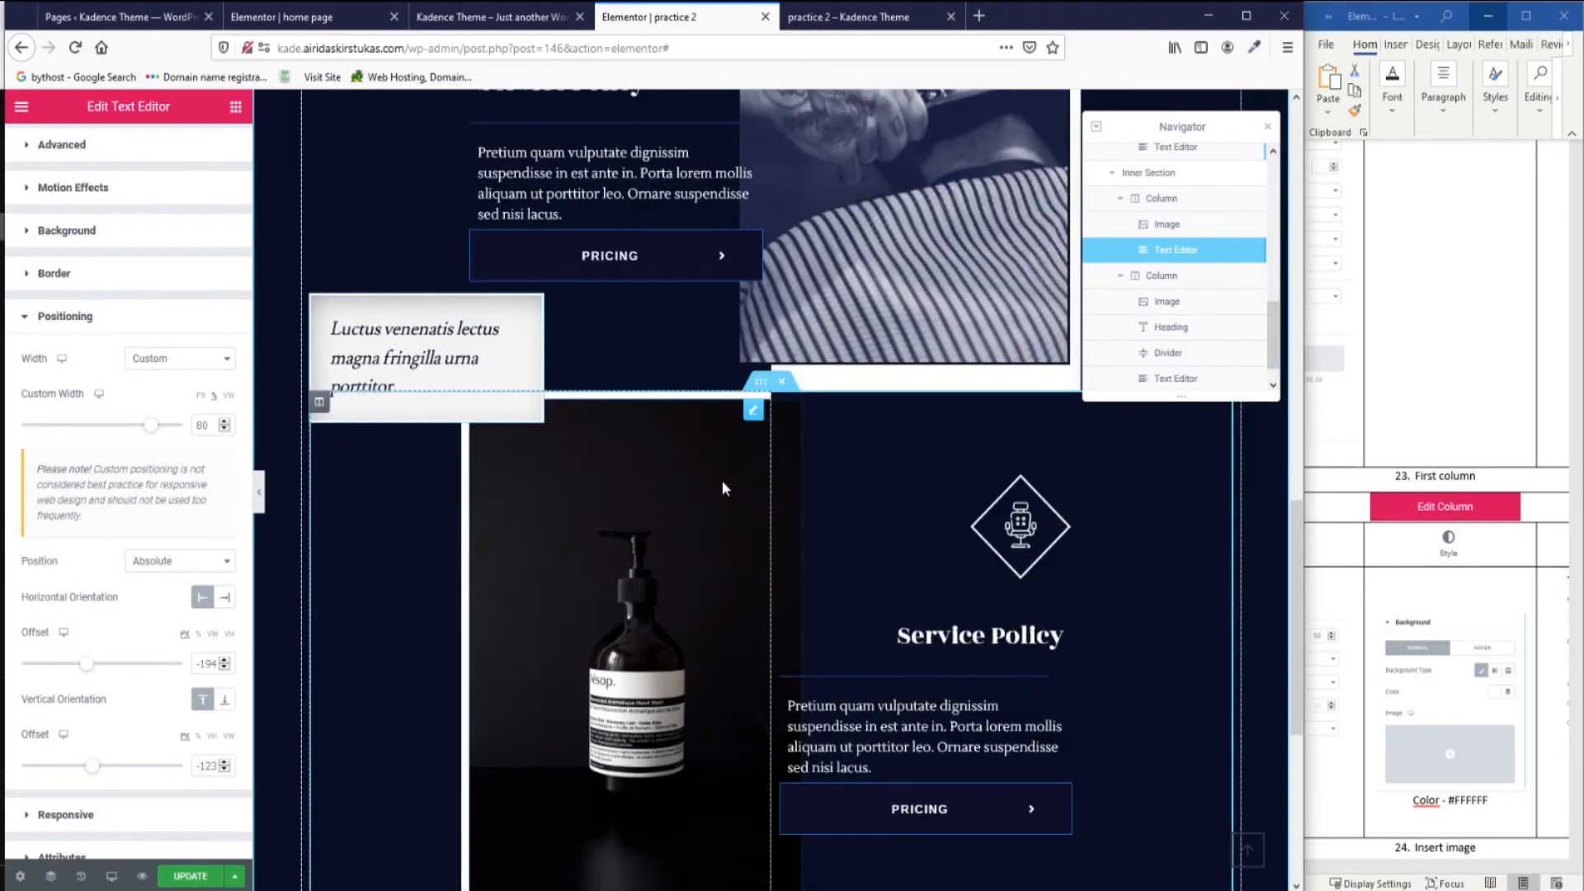
{"action": "left_click", "coordinate": [723, 488]}
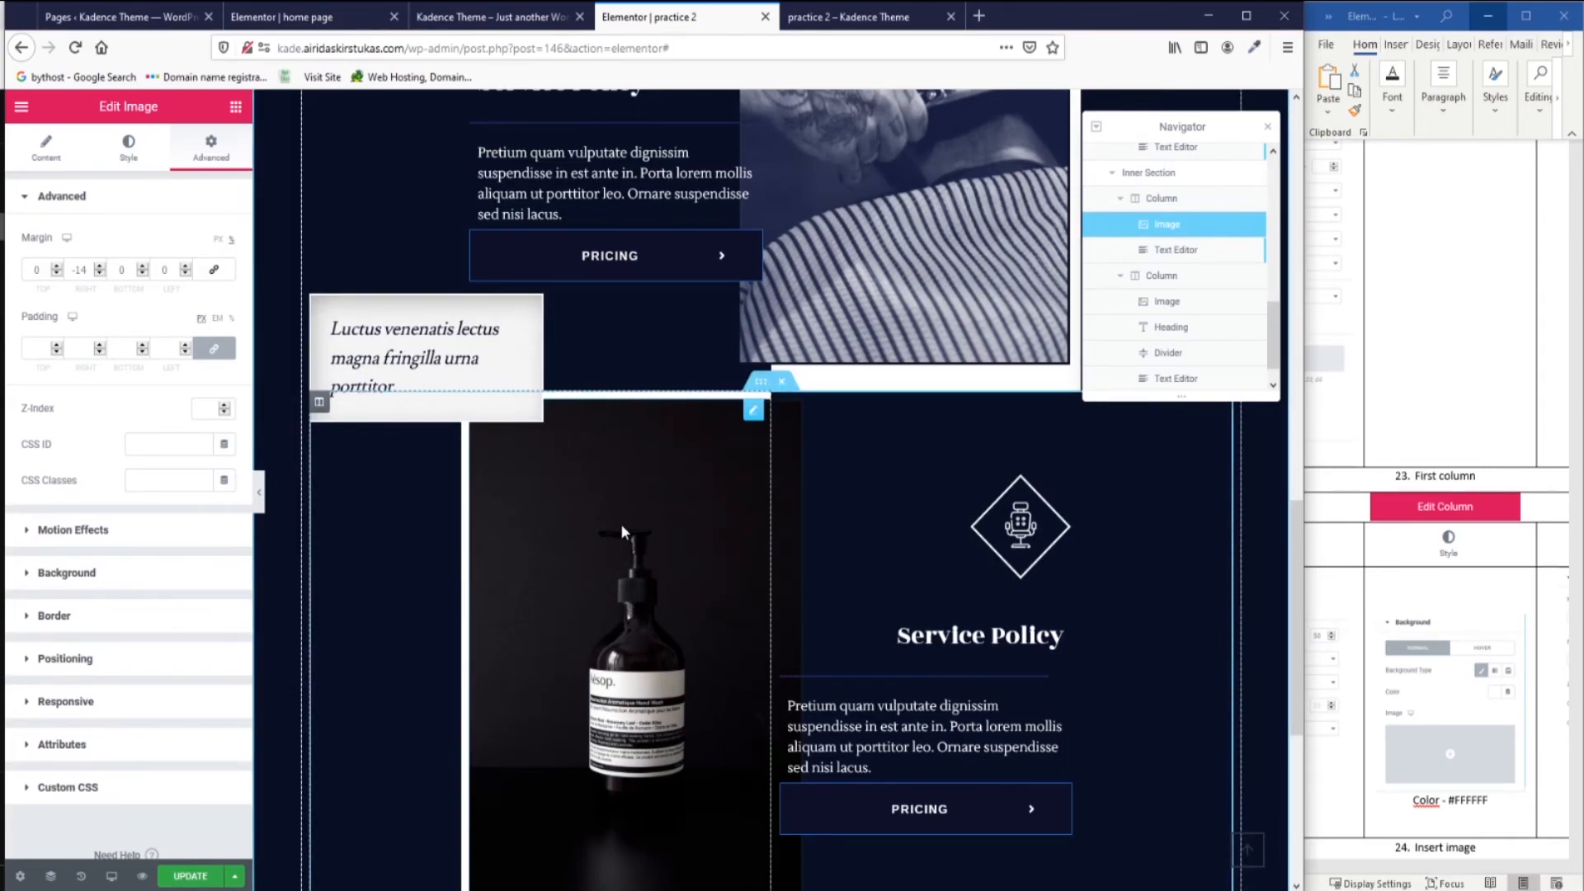
Give the bottle photo a classic blue background colour.
{"action": "left_click", "coordinate": [131, 163]}
{"action": "left_click", "coordinate": [212, 149]}
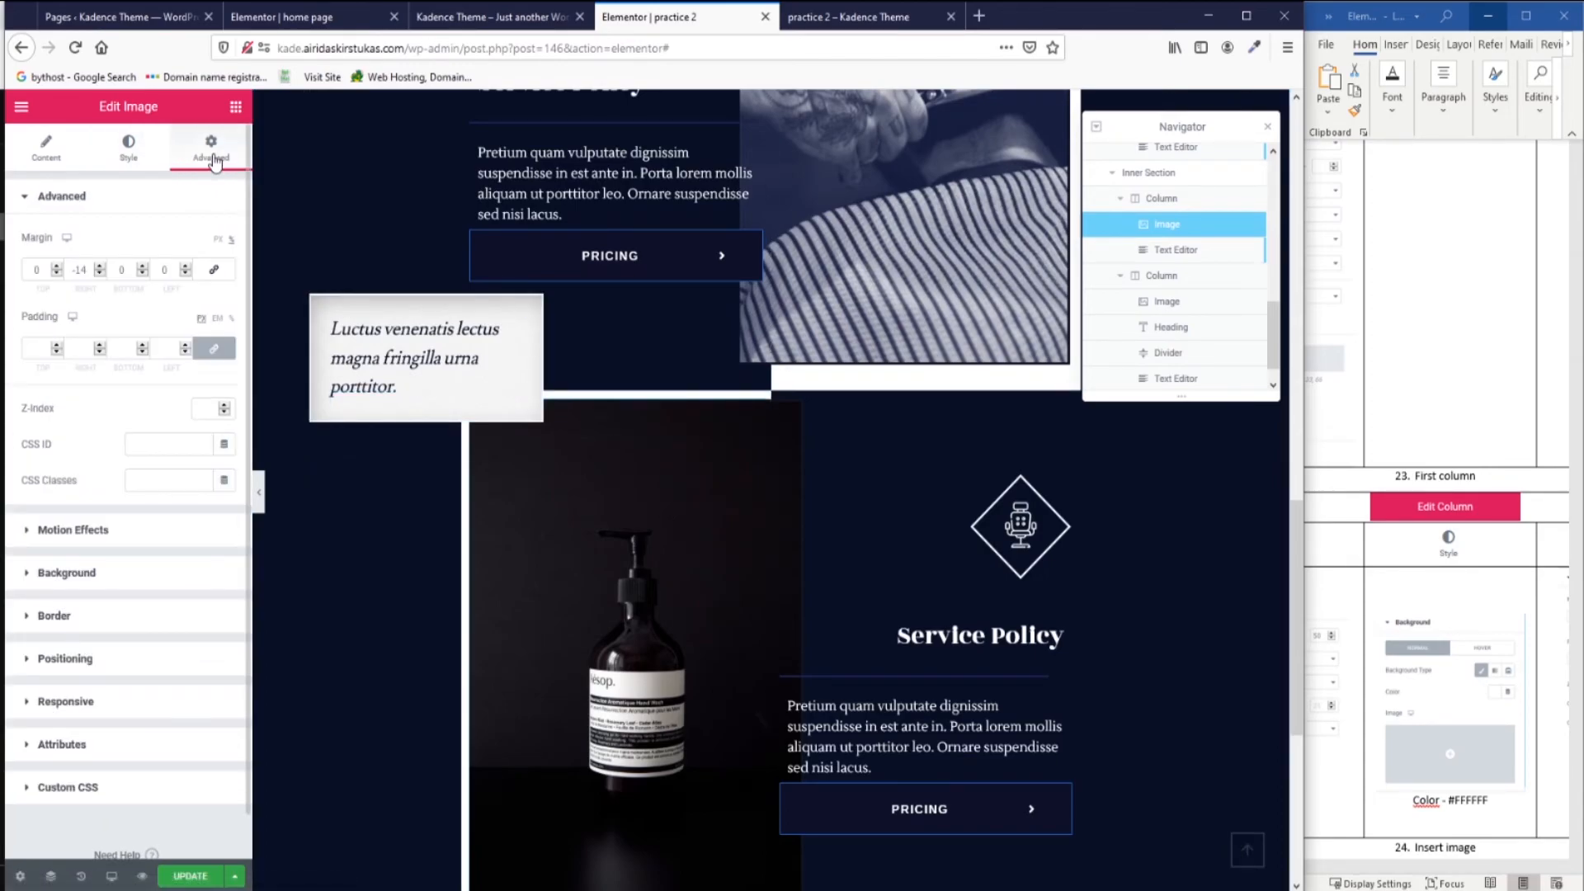
{"action": "left_click", "coordinate": [31, 577]}
{"action": "left_click", "coordinate": [202, 364]}
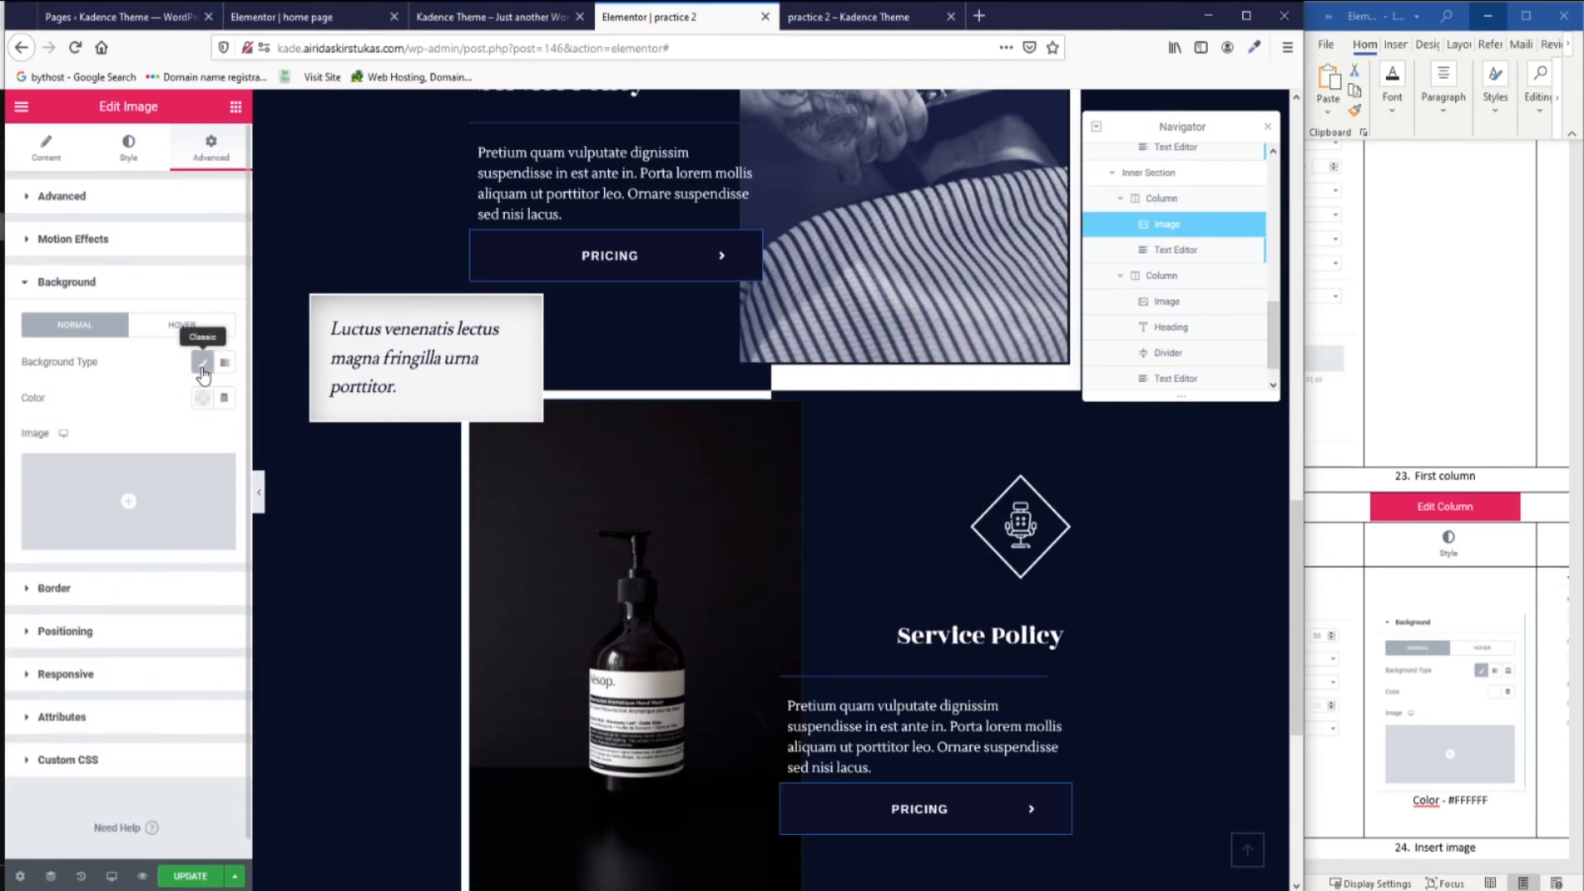
{"action": "left_click", "coordinate": [202, 399]}
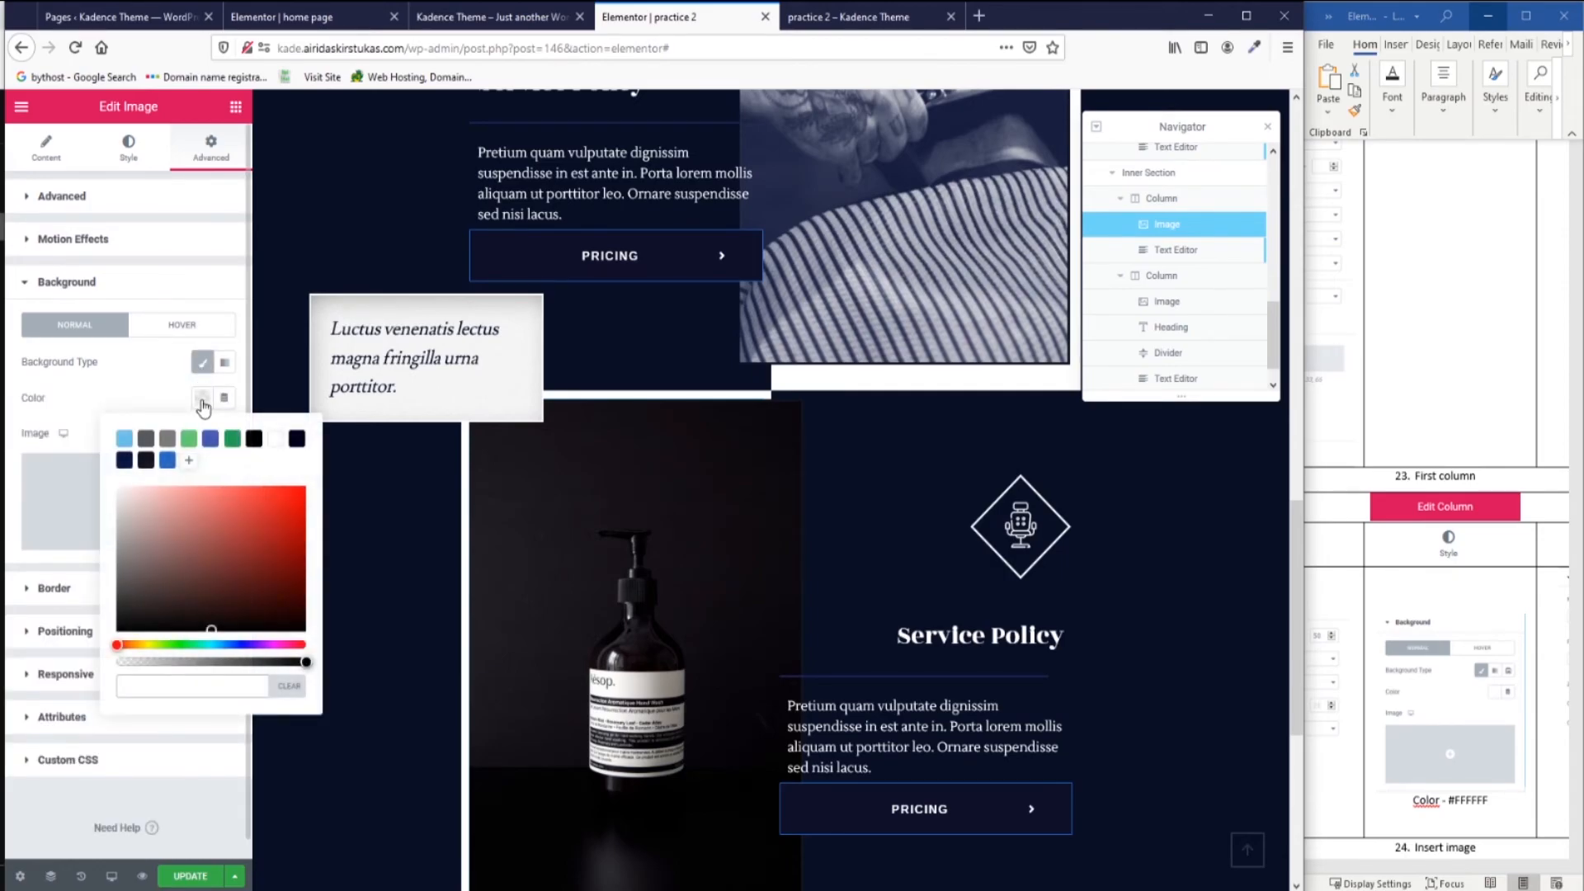
{"action": "left_click", "coordinate": [167, 459]}
{"action": "left_click", "coordinate": [309, 492]}
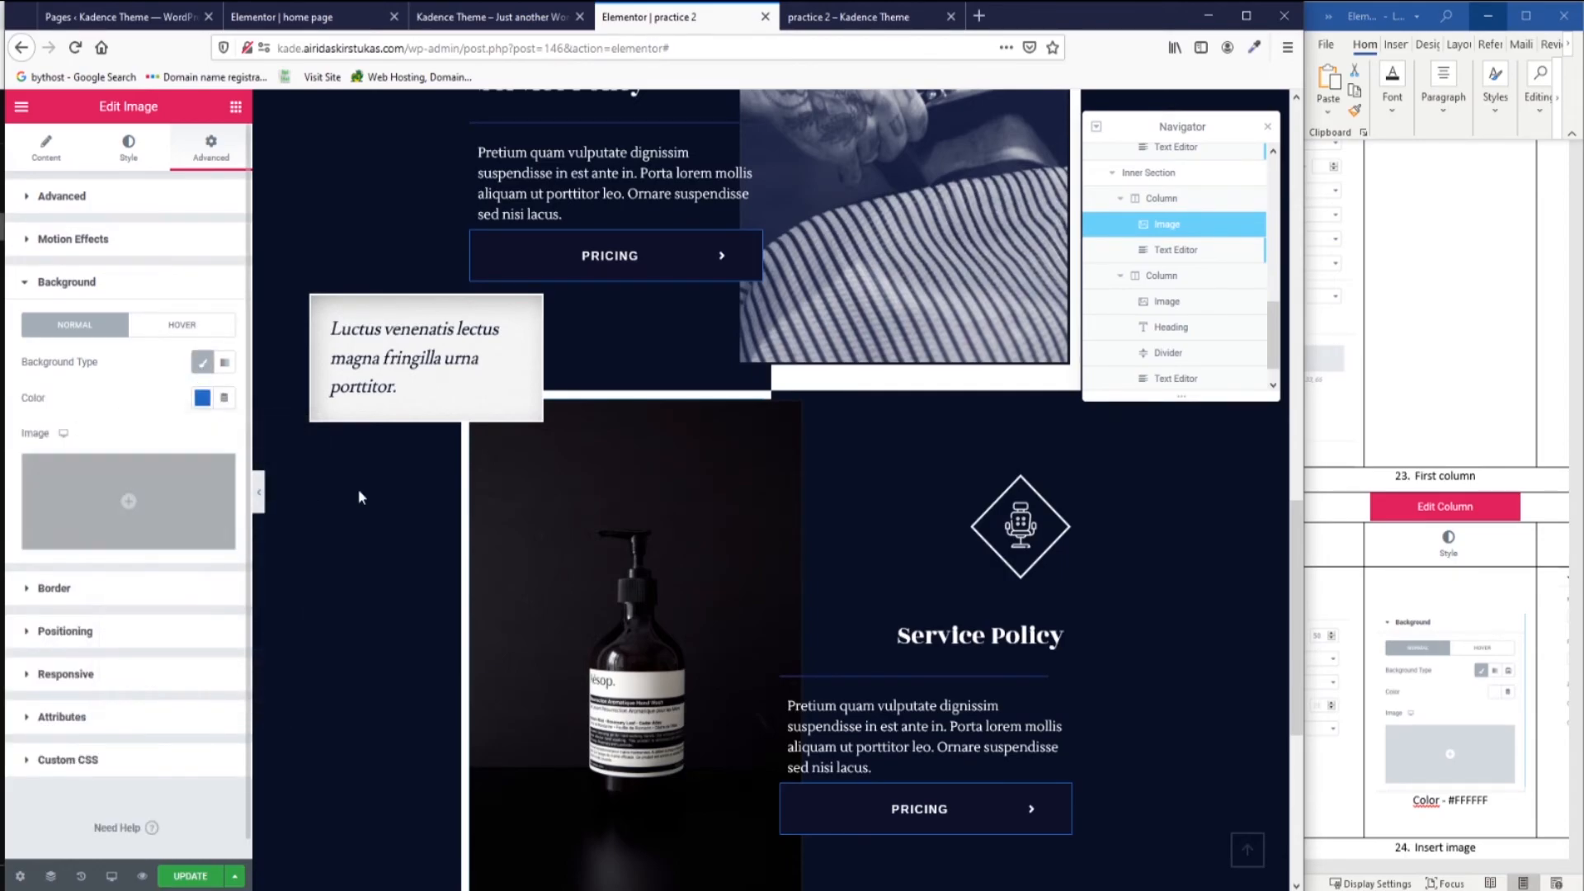
Lower the bottle photo's opacity so the blue background shows through.
{"action": "left_click", "coordinate": [124, 152]}
{"action": "left_click_drag", "start_coordinate": [31, 448], "coordinate": [128, 480]}
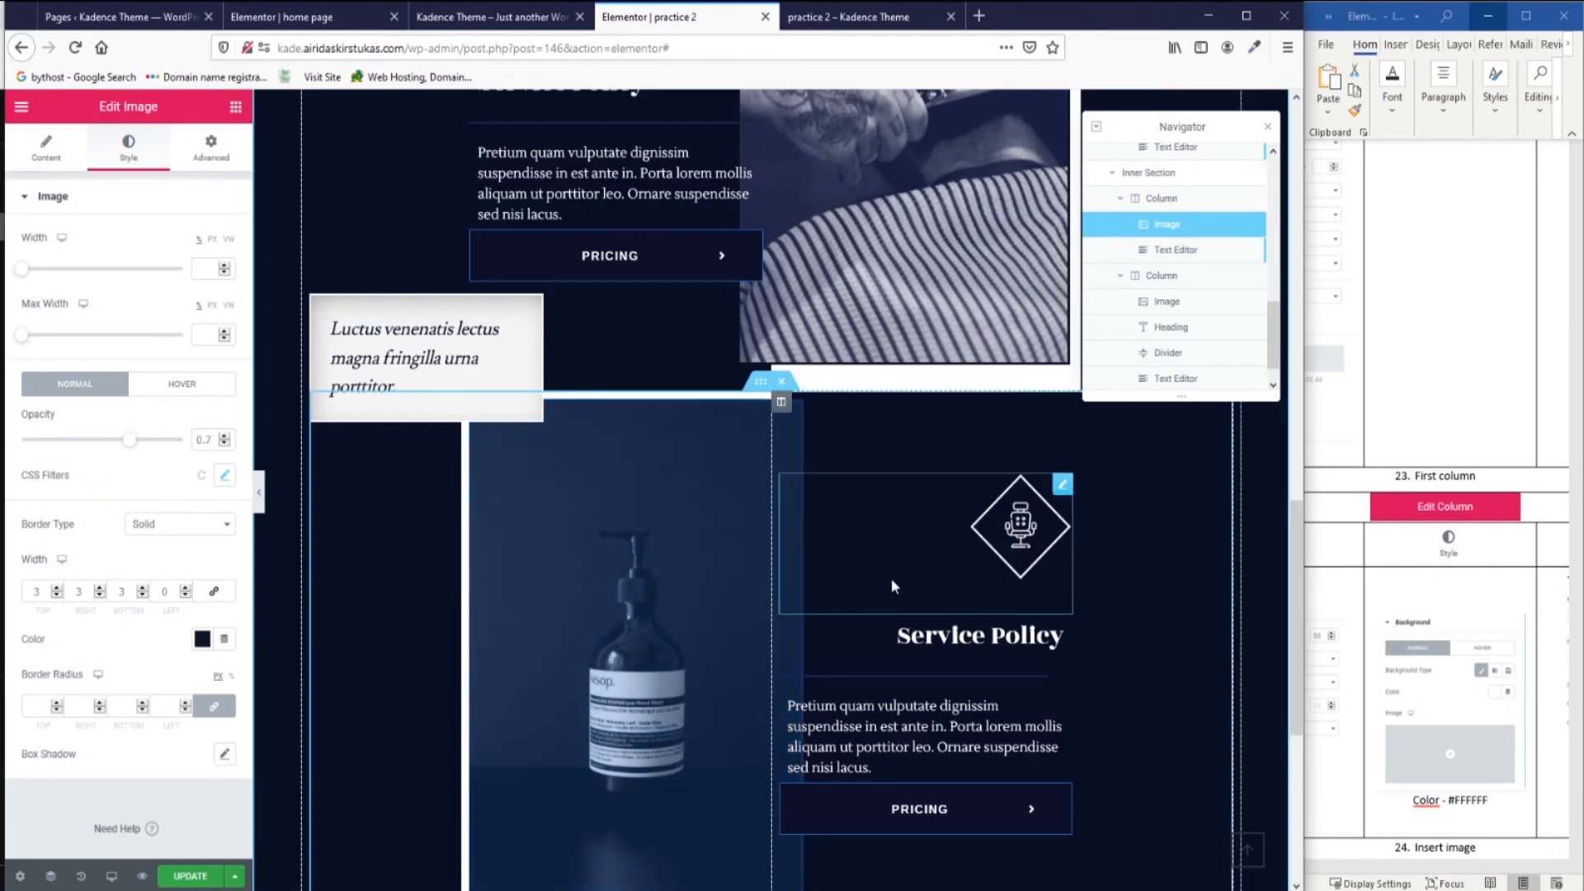
{"action": "scroll", "coordinate": [886, 576], "scroll_direction": "down", "scroll_amount": 3}
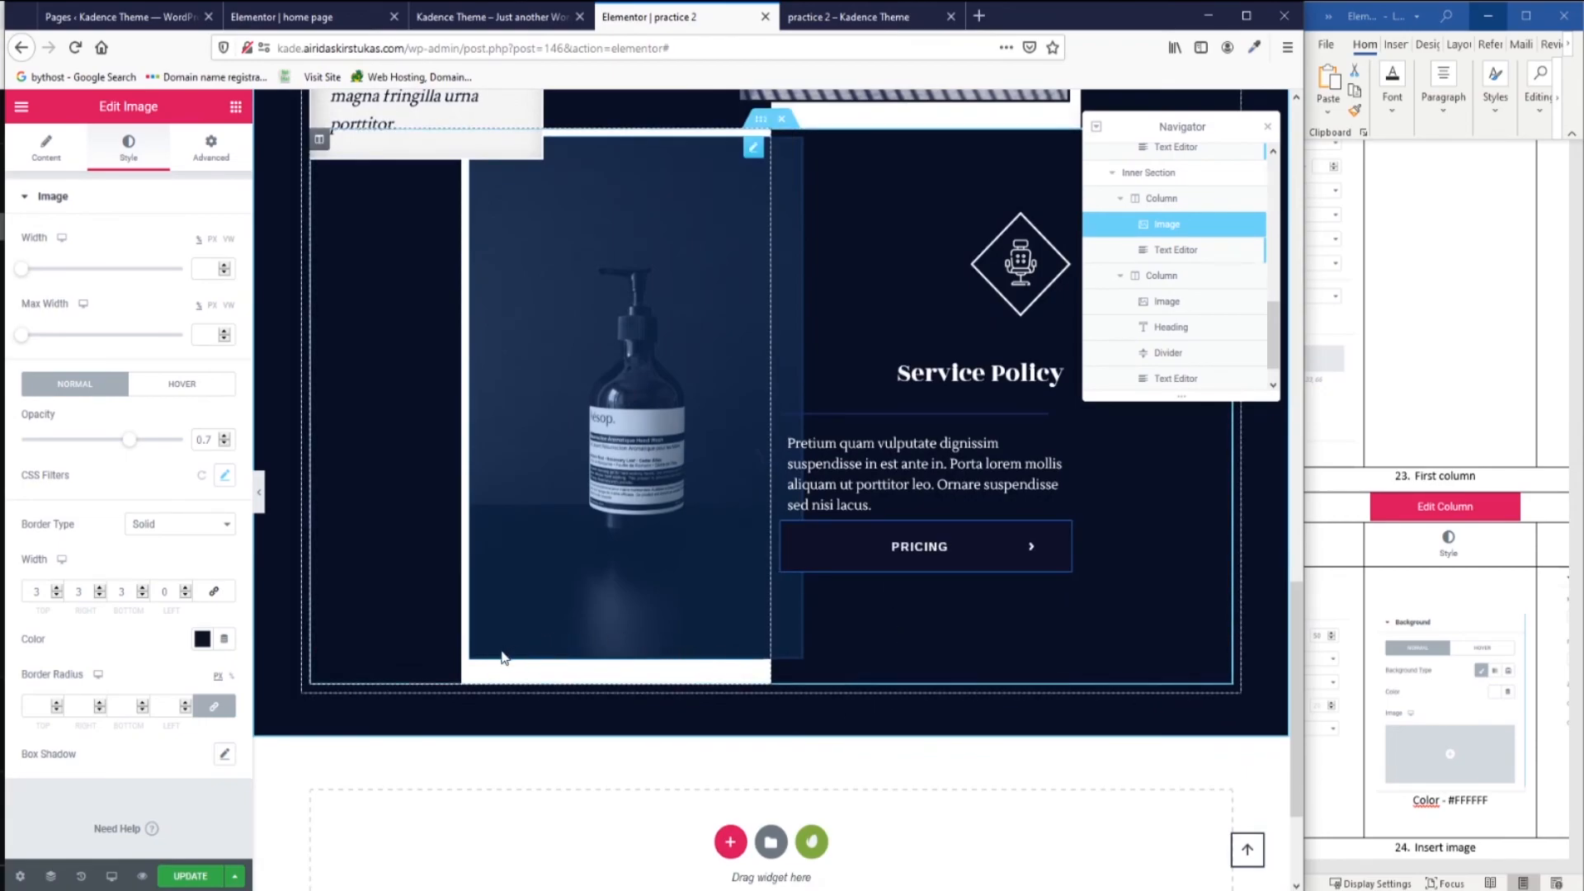
{"action": "scroll", "coordinate": [333, 494], "scroll_direction": "up", "scroll_amount": 1}
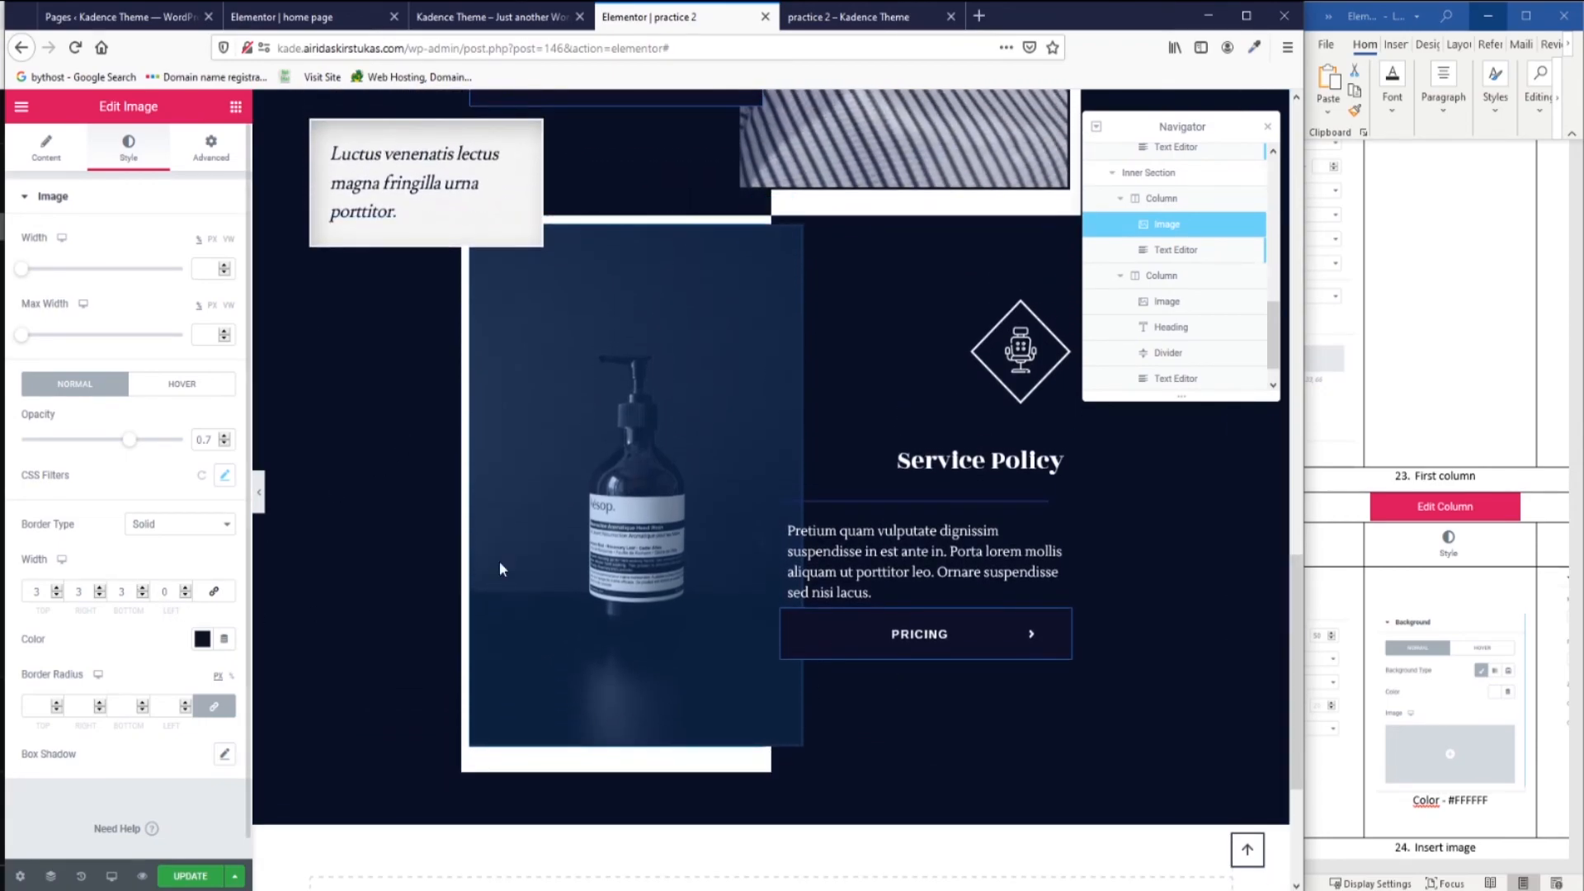
Set the photo's border to 3 on top, bottom and left, none on the right, and save.
{"action": "left_click", "coordinate": [165, 590]}
{"action": "type", "text": "3"}
{"action": "left_click_drag", "start_coordinate": [94, 597], "coordinate": [70, 585]}
{"action": "key", "text": "BackSpace"}
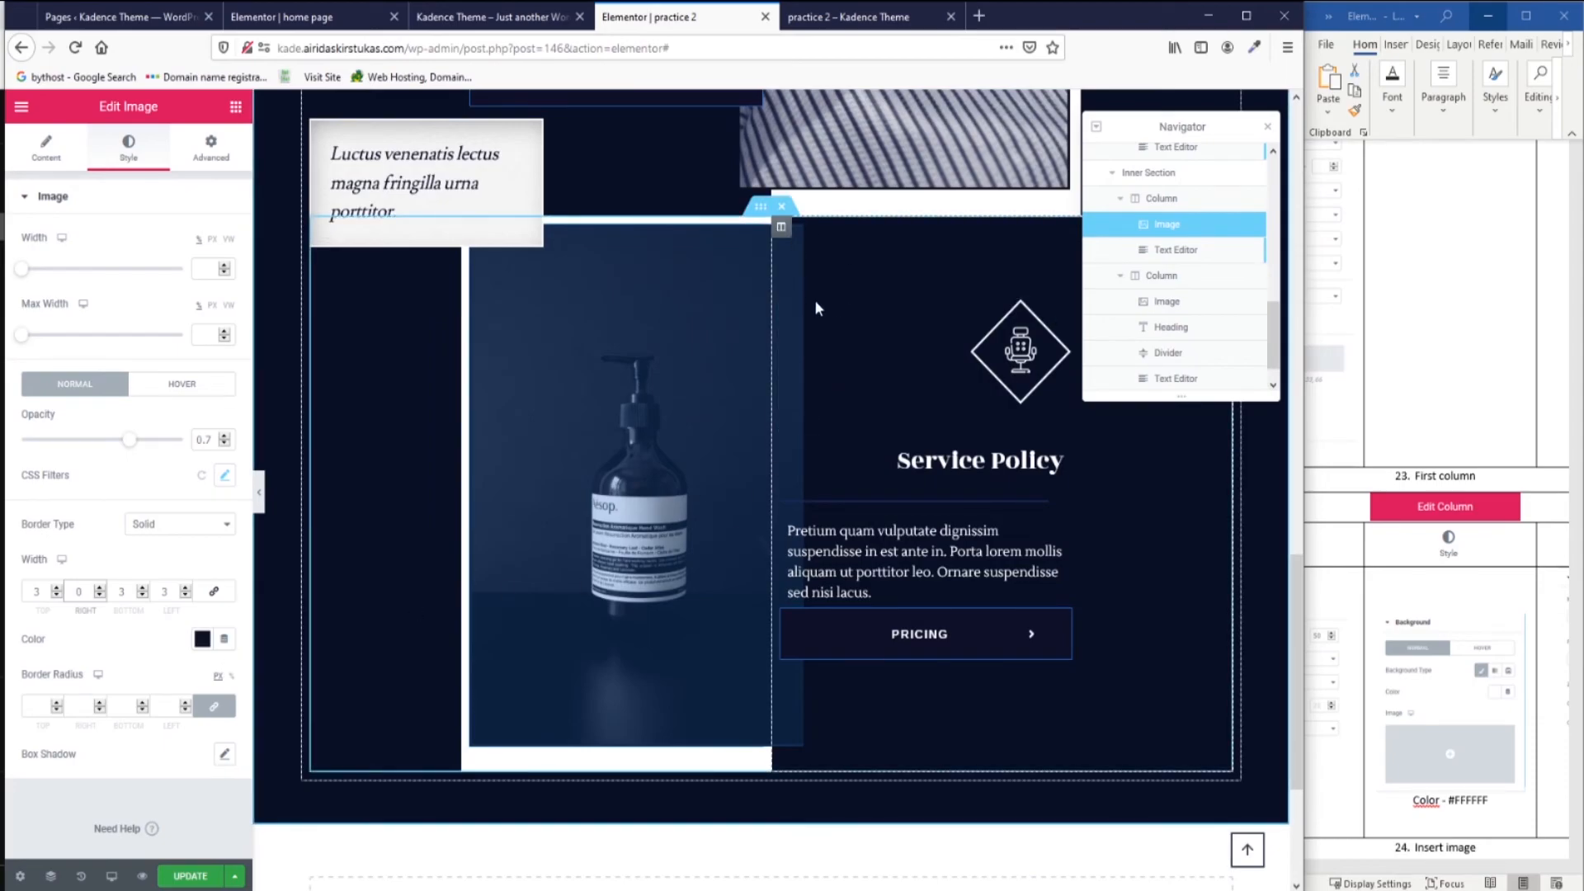
{"action": "scroll", "coordinate": [812, 301], "scroll_direction": "up", "scroll_amount": 3}
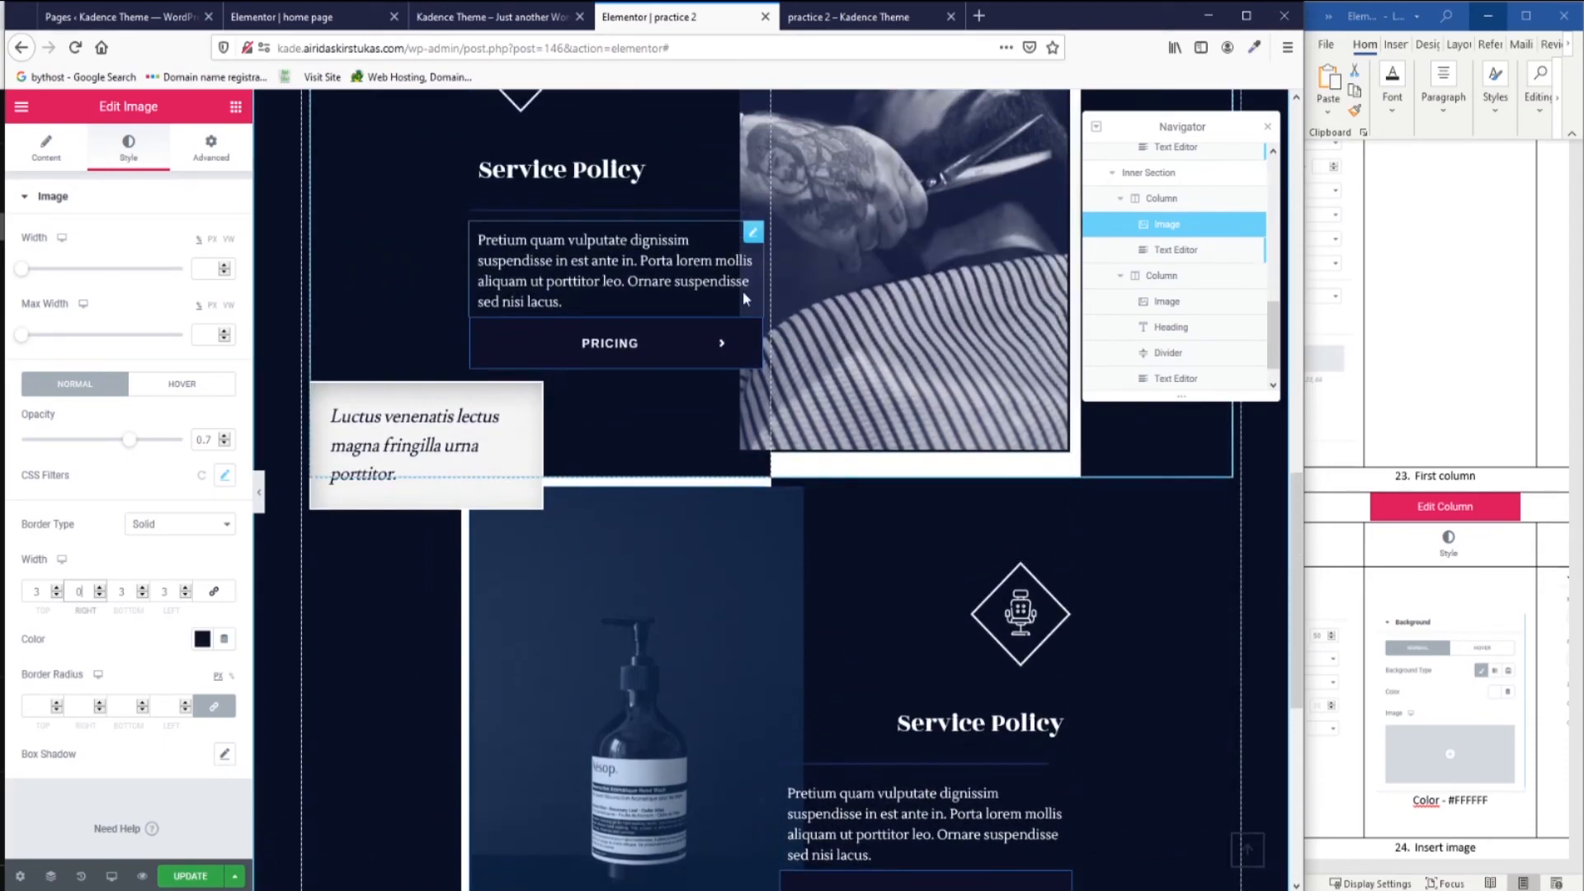
{"action": "scroll", "coordinate": [775, 495], "scroll_direction": "down", "scroll_amount": 2}
{"action": "left_click", "coordinate": [191, 878]}
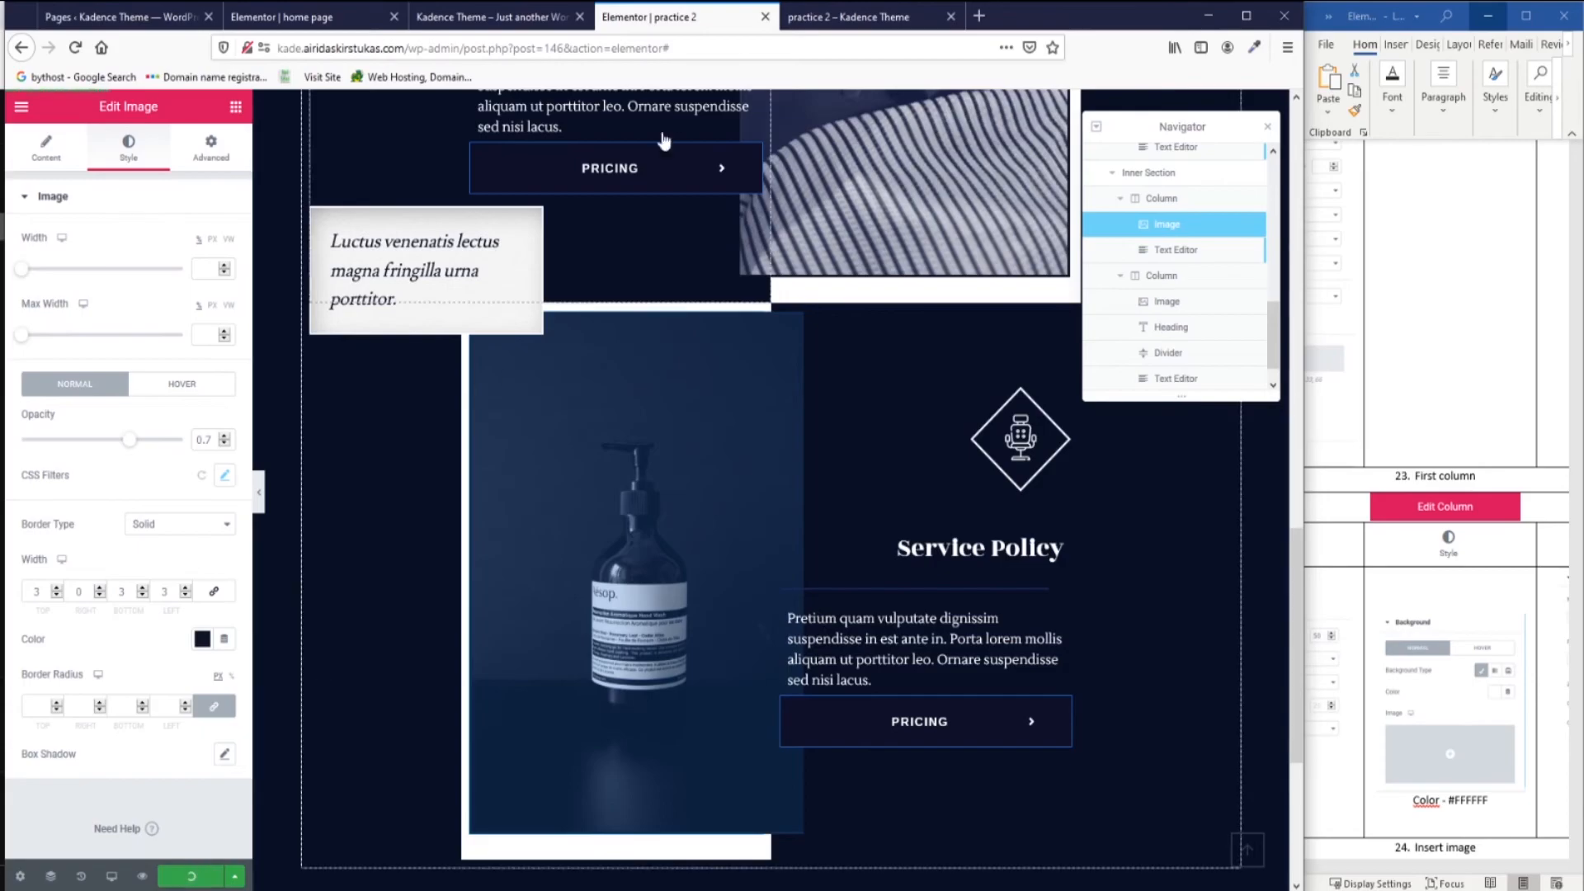
Check the page in the live preview.
{"action": "left_click", "coordinate": [864, 17]}
{"action": "scroll", "coordinate": [806, 276], "scroll_direction": "down", "scroll_amount": 10}
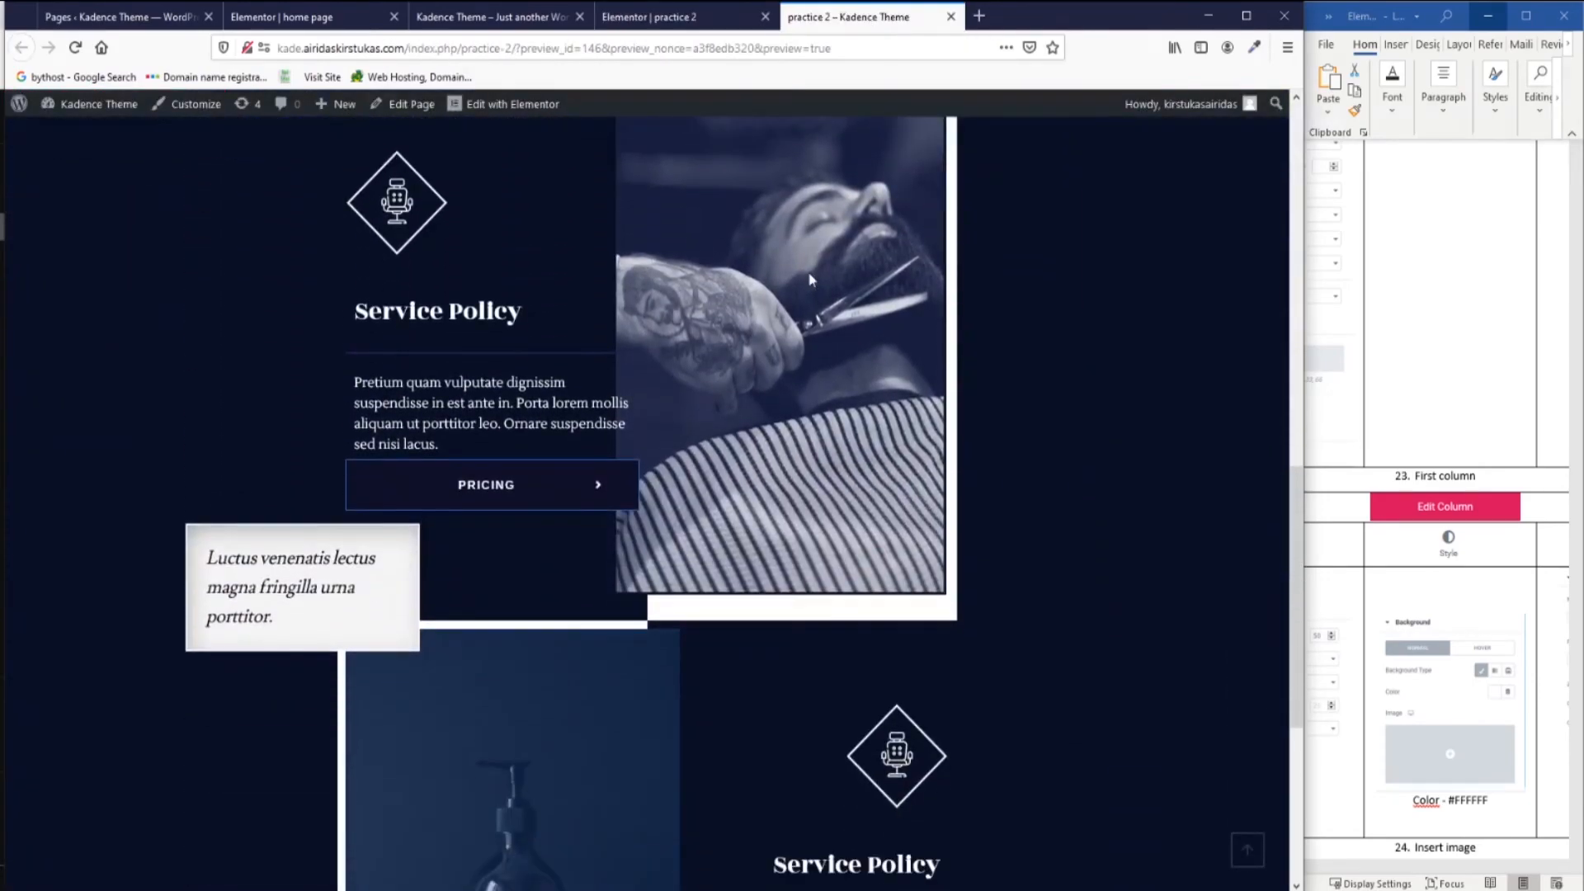
{"action": "scroll", "coordinate": [1064, 407], "scroll_direction": "up", "scroll_amount": 4}
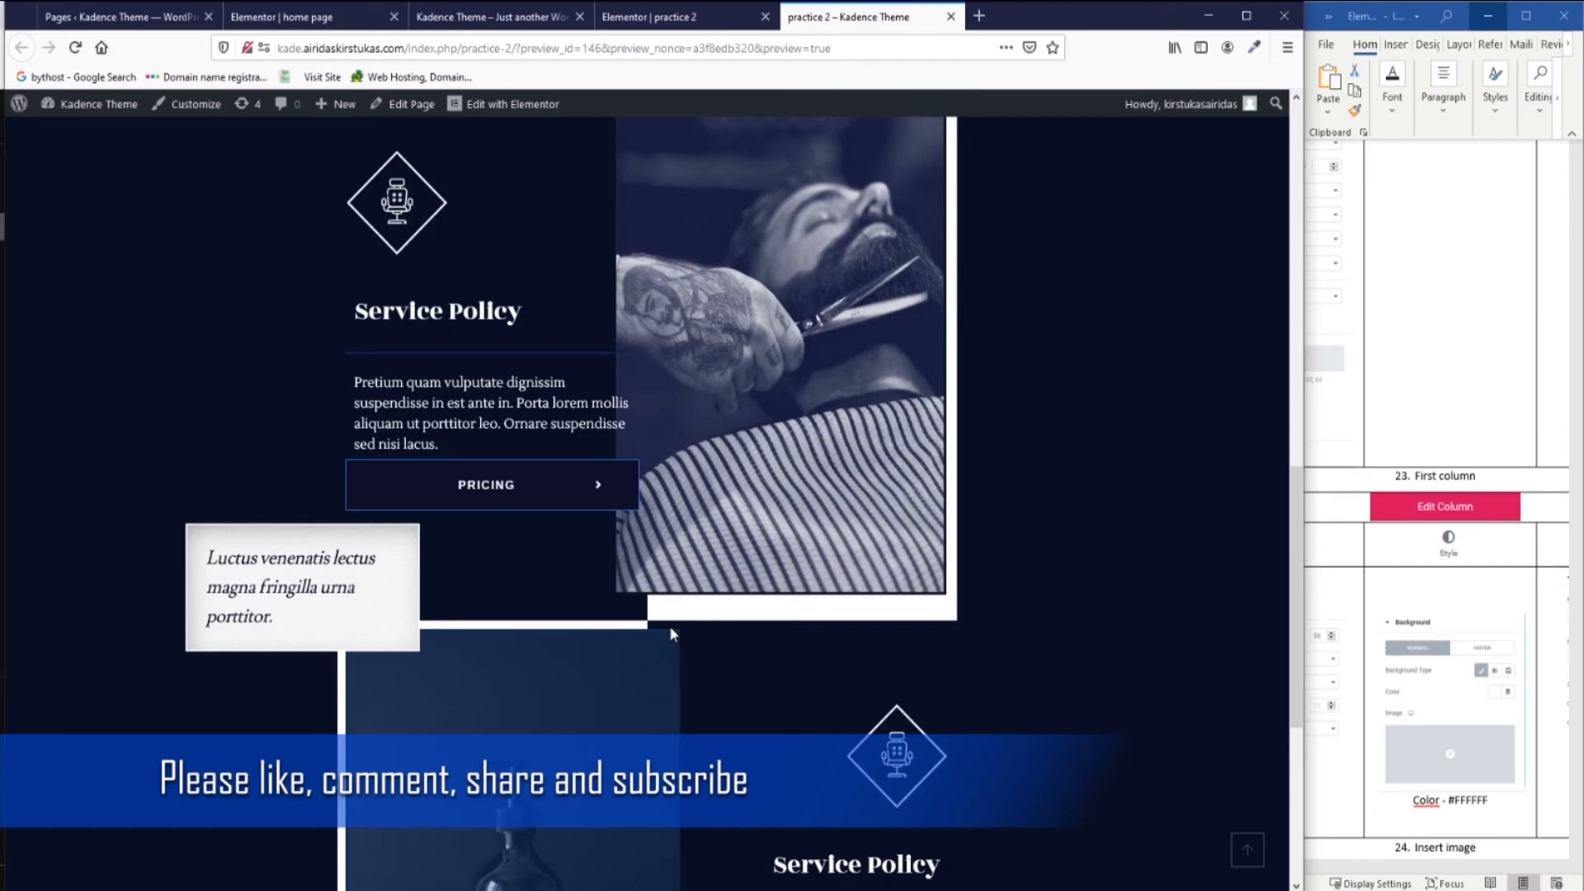
{"action": "left_click", "coordinate": [651, 16]}
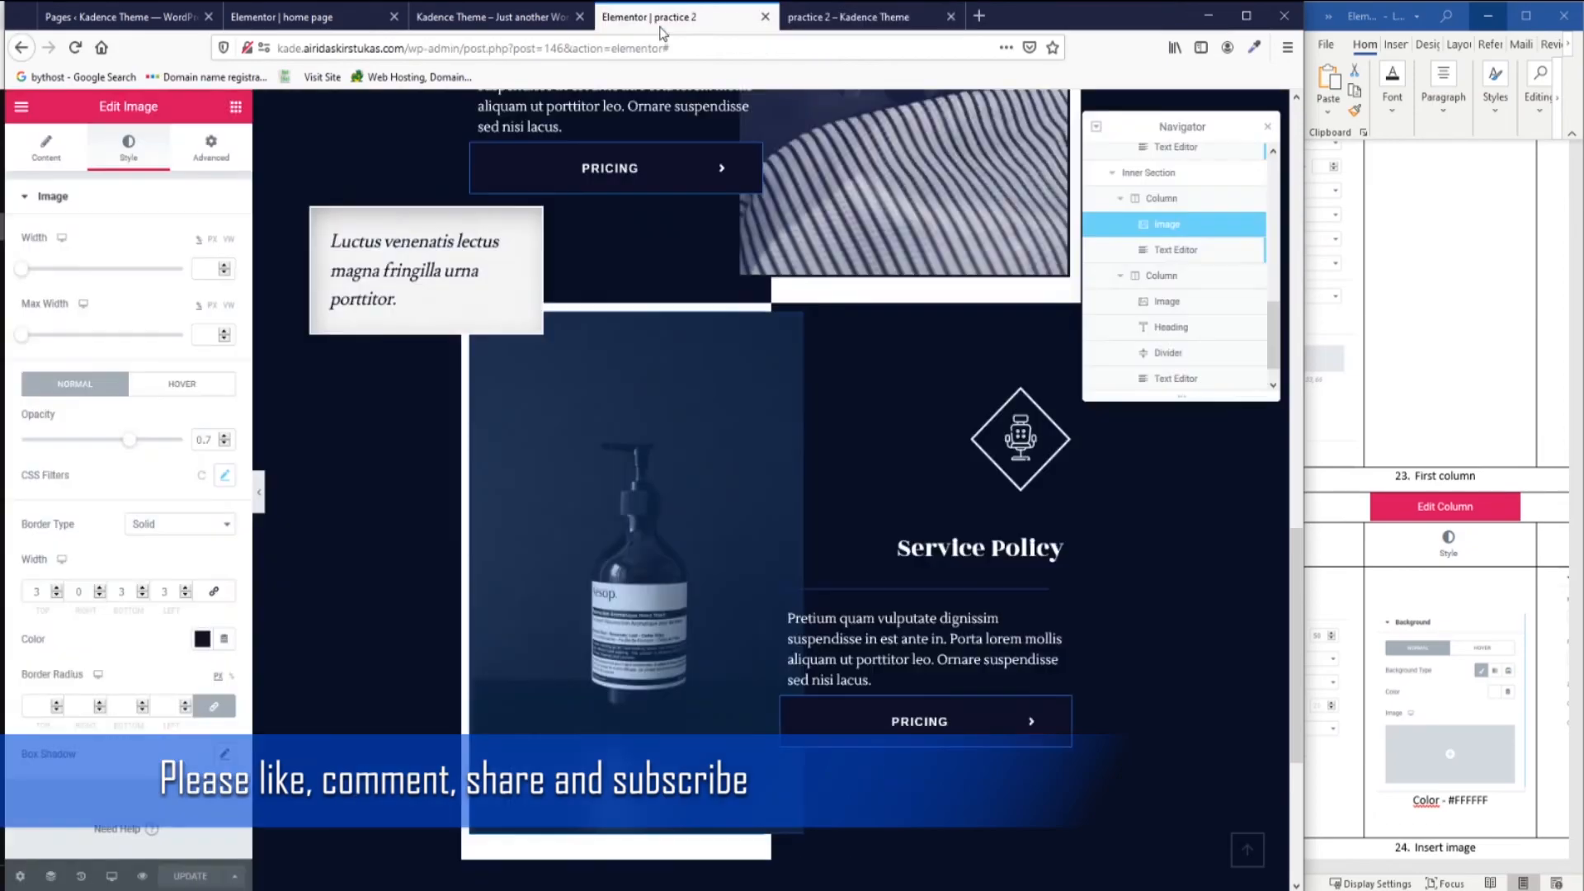
Unlink the inner section's padding and set top and bottom padding to 3.
{"action": "left_click", "coordinate": [761, 295]}
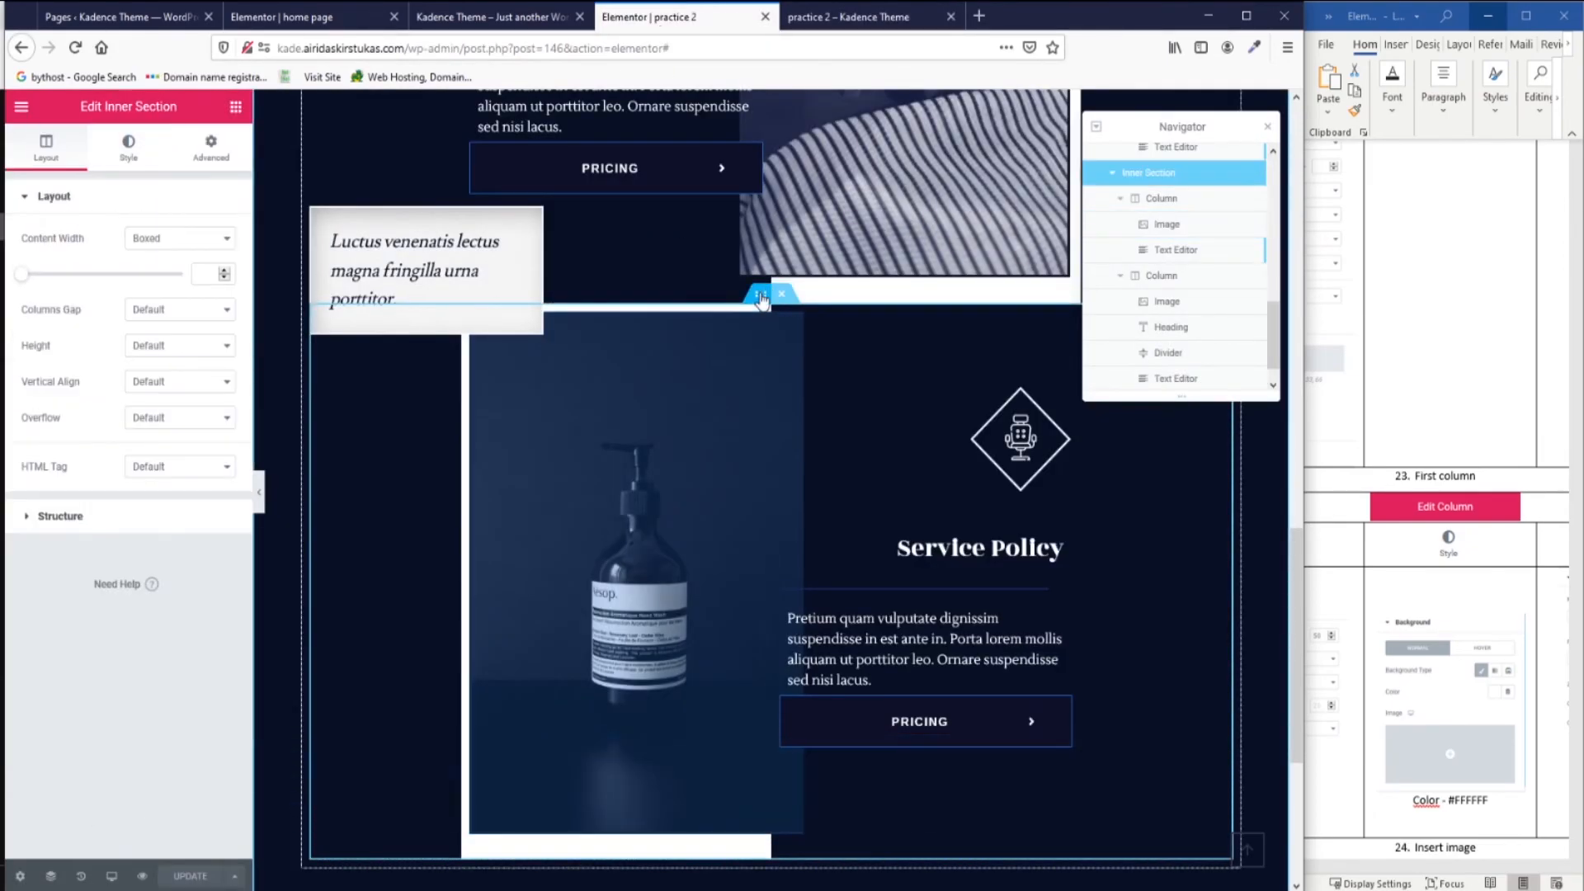
{"action": "left_click", "coordinate": [216, 159]}
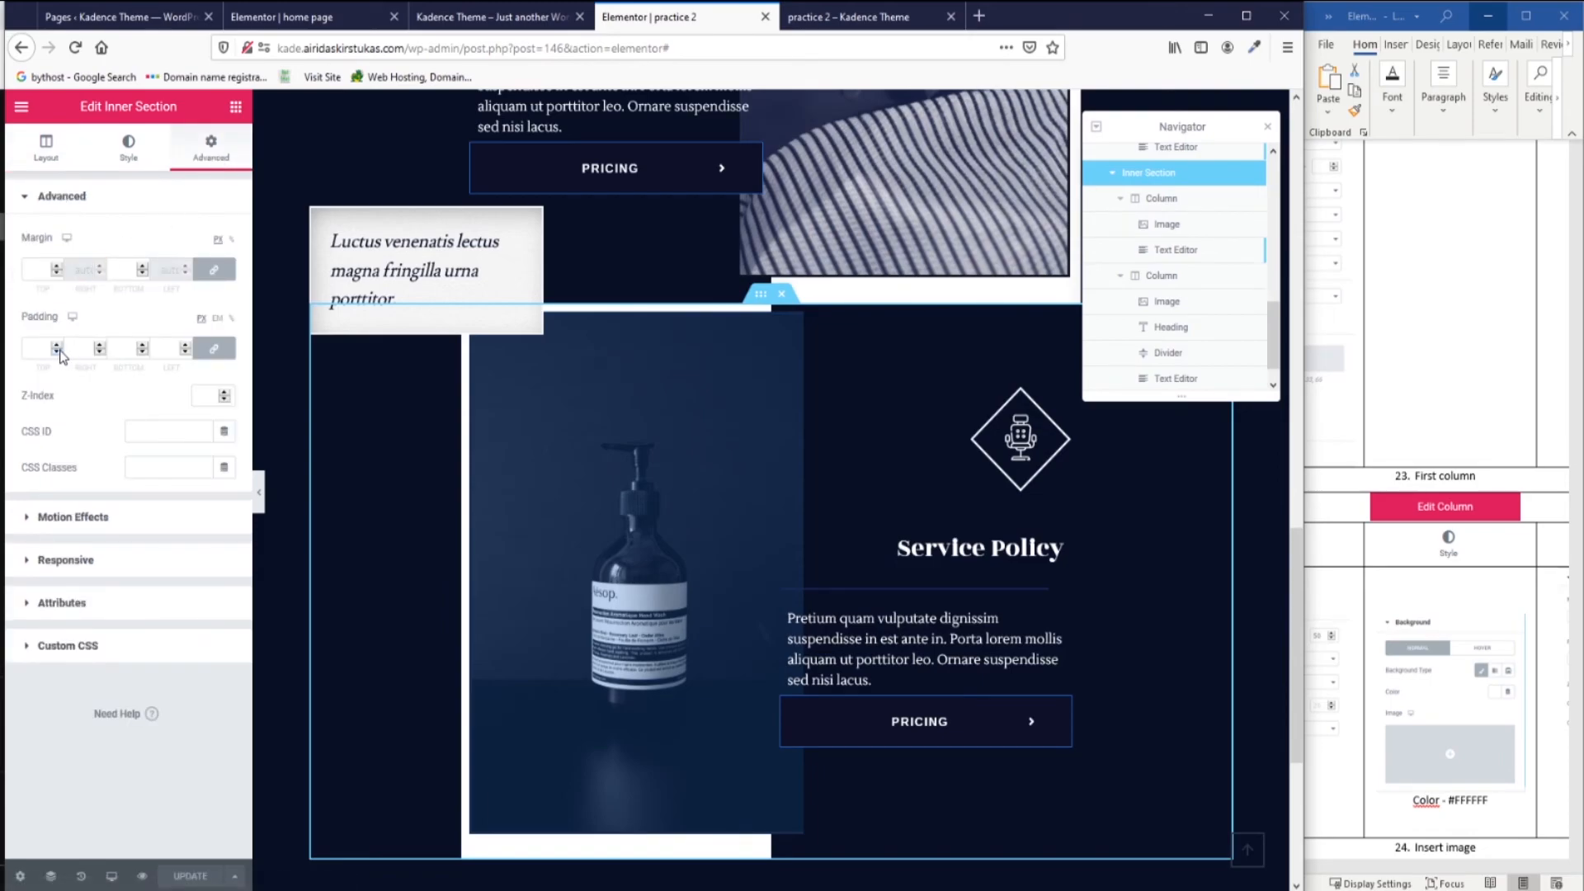
{"action": "left_click", "coordinate": [215, 347]}
{"action": "left_click_drag", "start_coordinate": [45, 348], "coordinate": [10, 351]}
{"action": "type", "text": "3"}
{"action": "left_click", "coordinate": [115, 350]}
{"action": "type", "text": "3"}
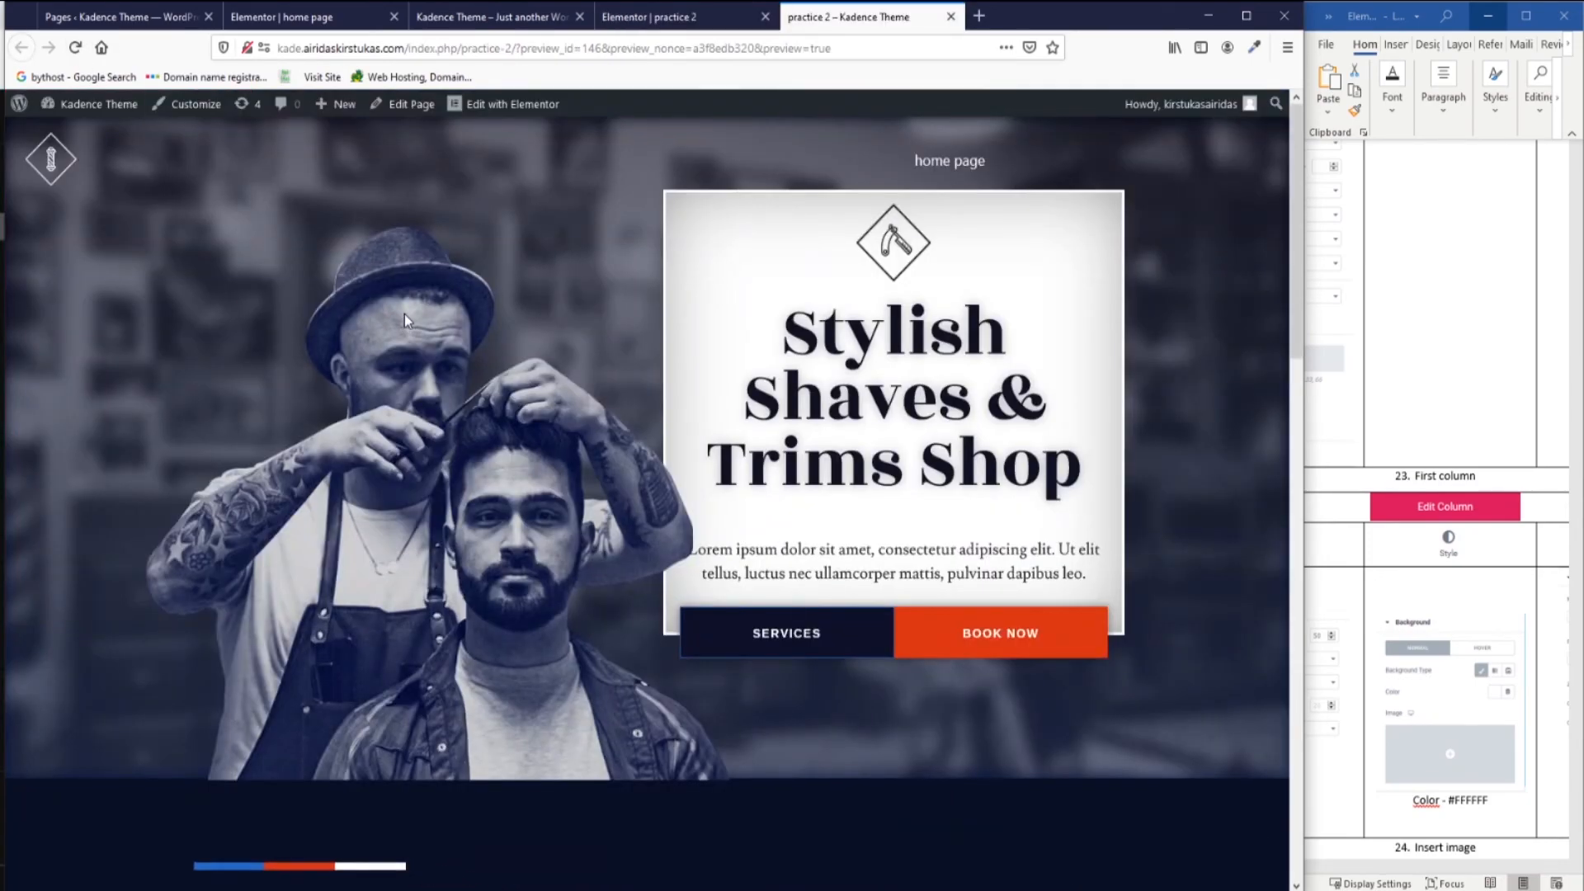
{"action": "scroll", "coordinate": [404, 320], "scroll_direction": "down", "scroll_amount": 10}
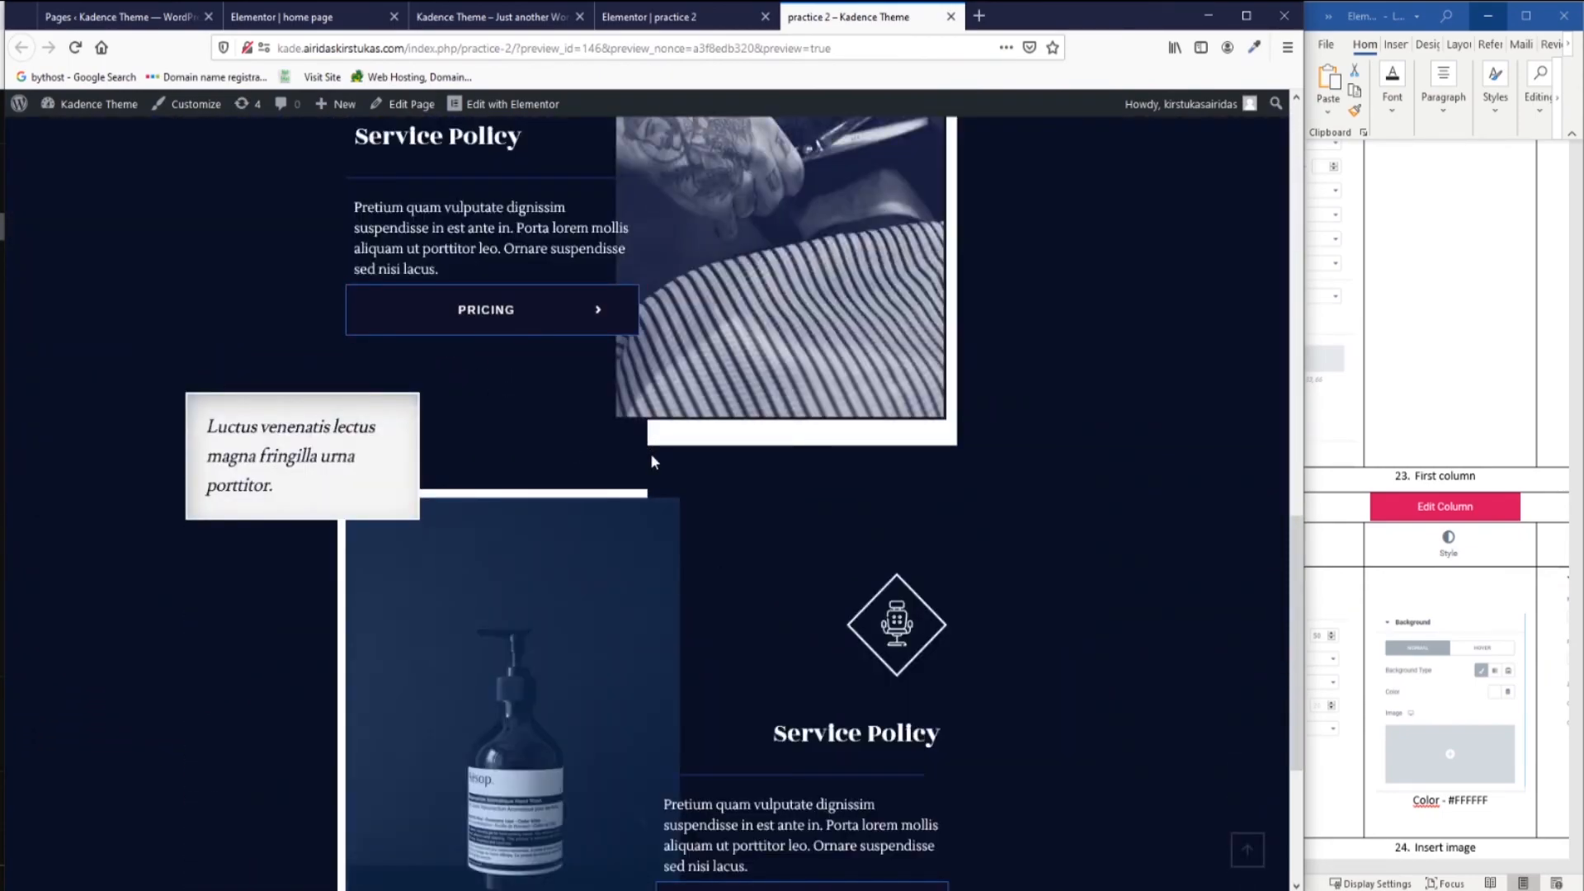
Set the divider under Service Policy to Right alignment.
{"action": "scroll", "coordinate": [650, 453], "scroll_direction": "down", "scroll_amount": 1}
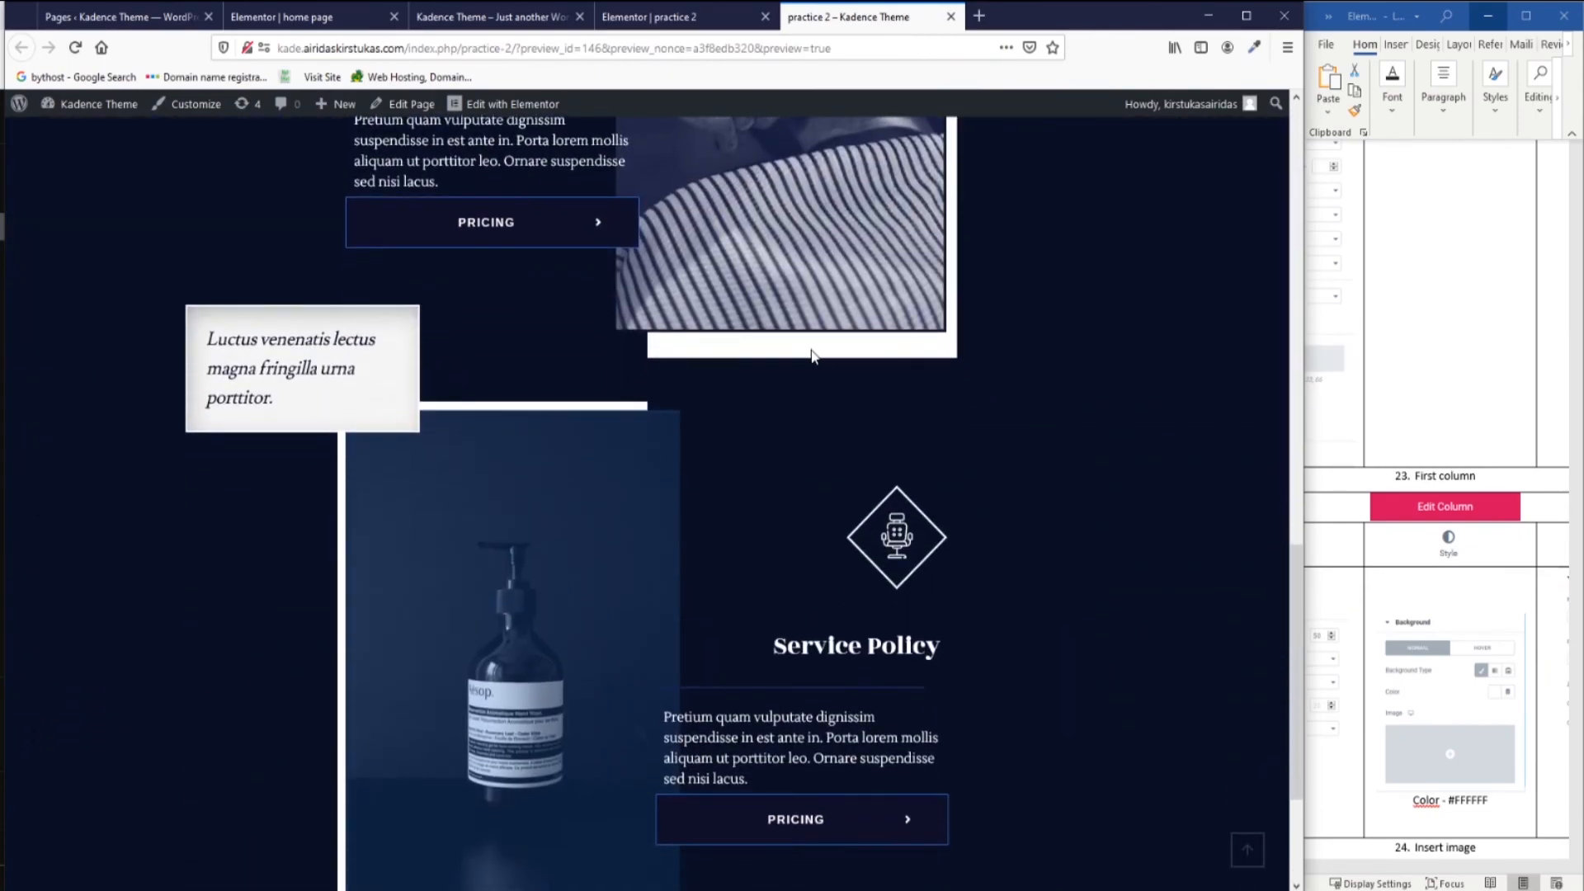
{"action": "scroll", "coordinate": [1064, 462], "scroll_direction": "up", "scroll_amount": 1}
{"action": "scroll", "coordinate": [1047, 478], "scroll_direction": "down", "scroll_amount": 3}
{"action": "scroll", "coordinate": [1048, 479], "scroll_direction": "up", "scroll_amount": 3}
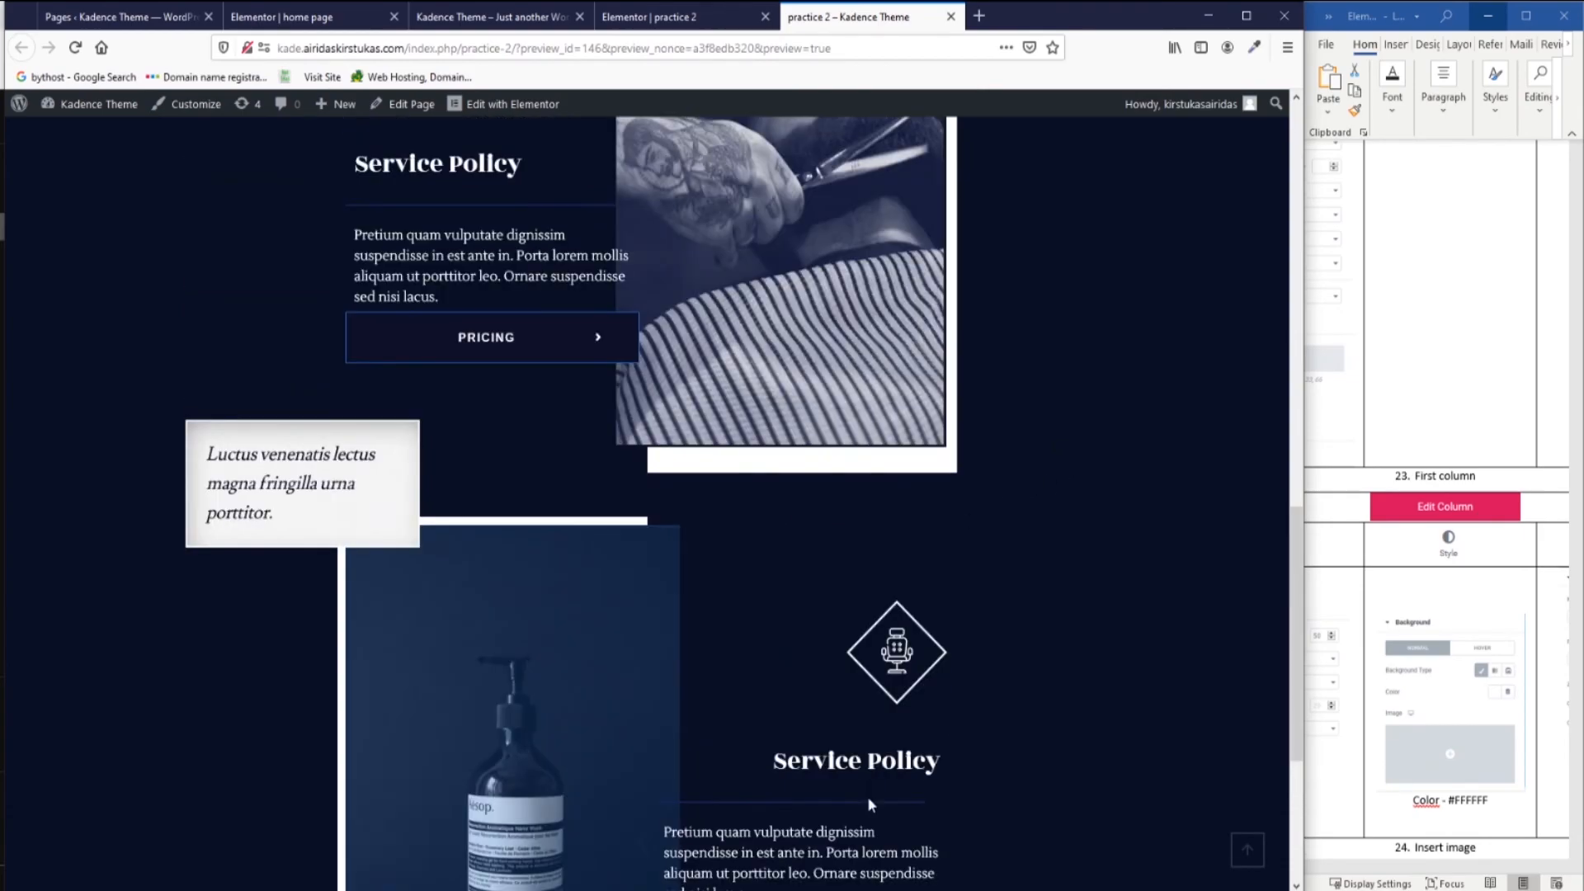
{"action": "left_click", "coordinate": [652, 16]}
{"action": "scroll", "coordinate": [927, 541], "scroll_direction": "down", "scroll_amount": 2}
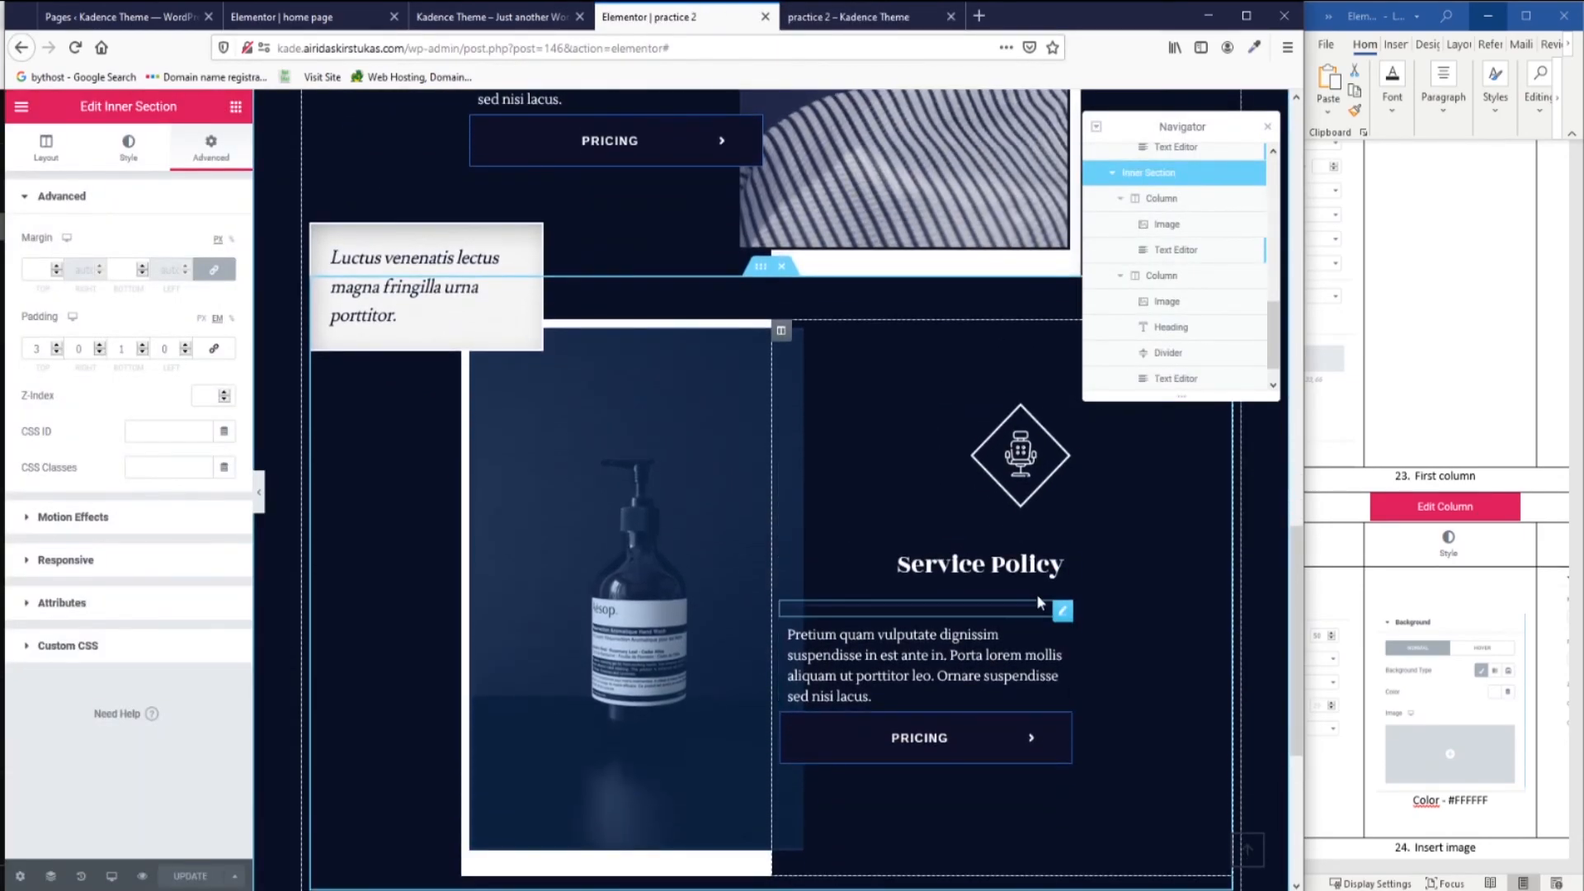
{"action": "left_click", "coordinate": [1063, 610]}
{"action": "left_click", "coordinate": [225, 343]}
Save the page and review the right-aligned divider in the practice 2 preview.
{"action": "left_click", "coordinate": [198, 876]}
{"action": "left_click", "coordinate": [848, 17]}
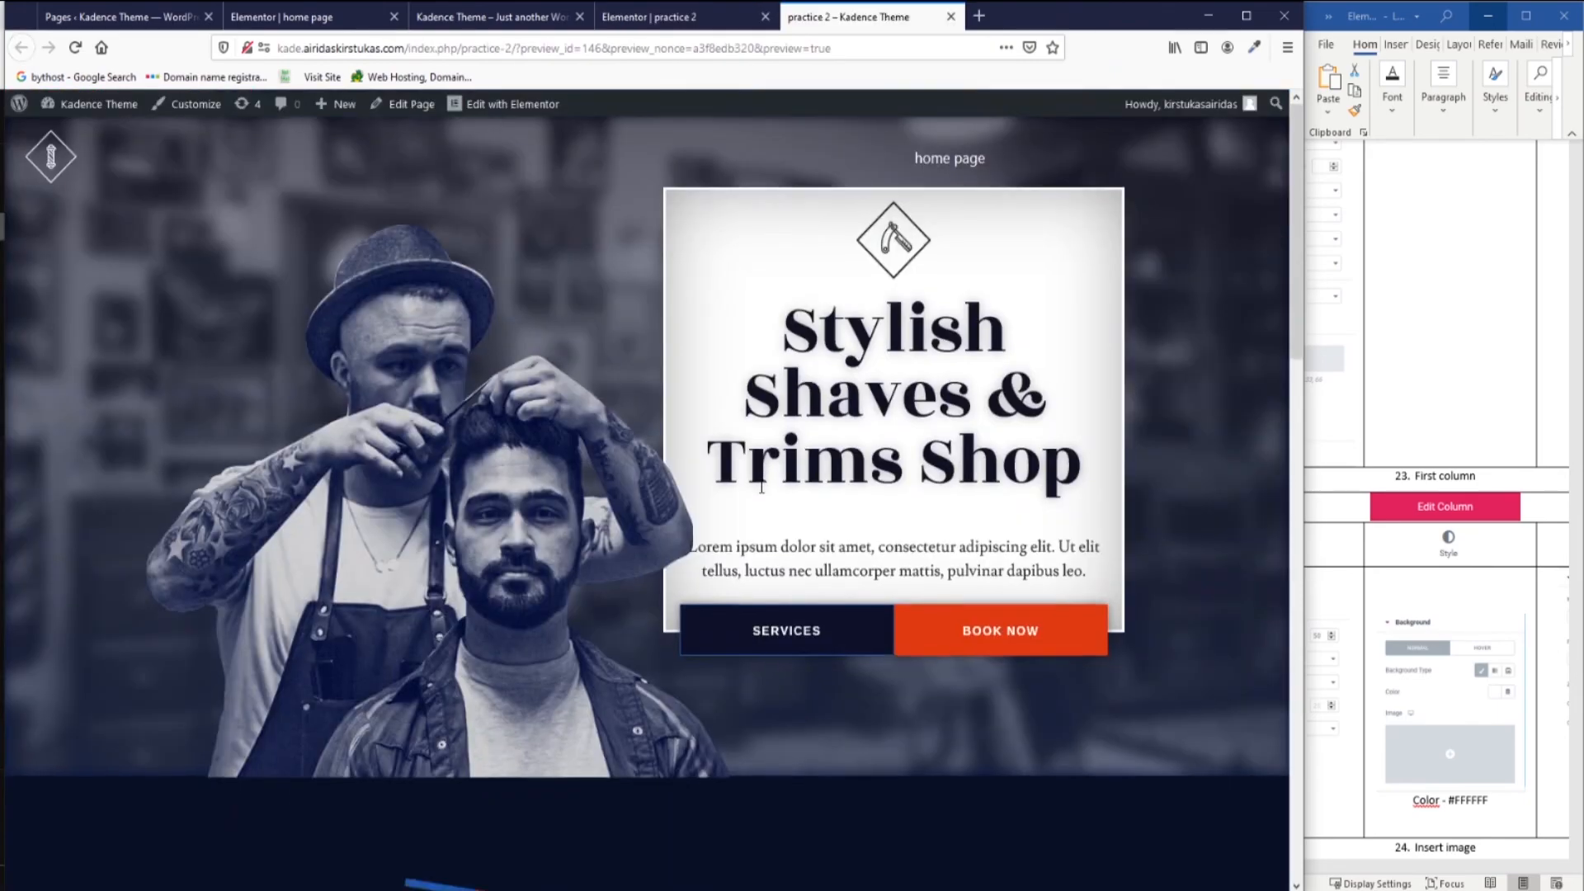
{"action": "scroll", "coordinate": [774, 461], "scroll_direction": "down", "scroll_amount": 7}
{"action": "scroll", "coordinate": [773, 459], "scroll_direction": "down", "scroll_amount": 8}
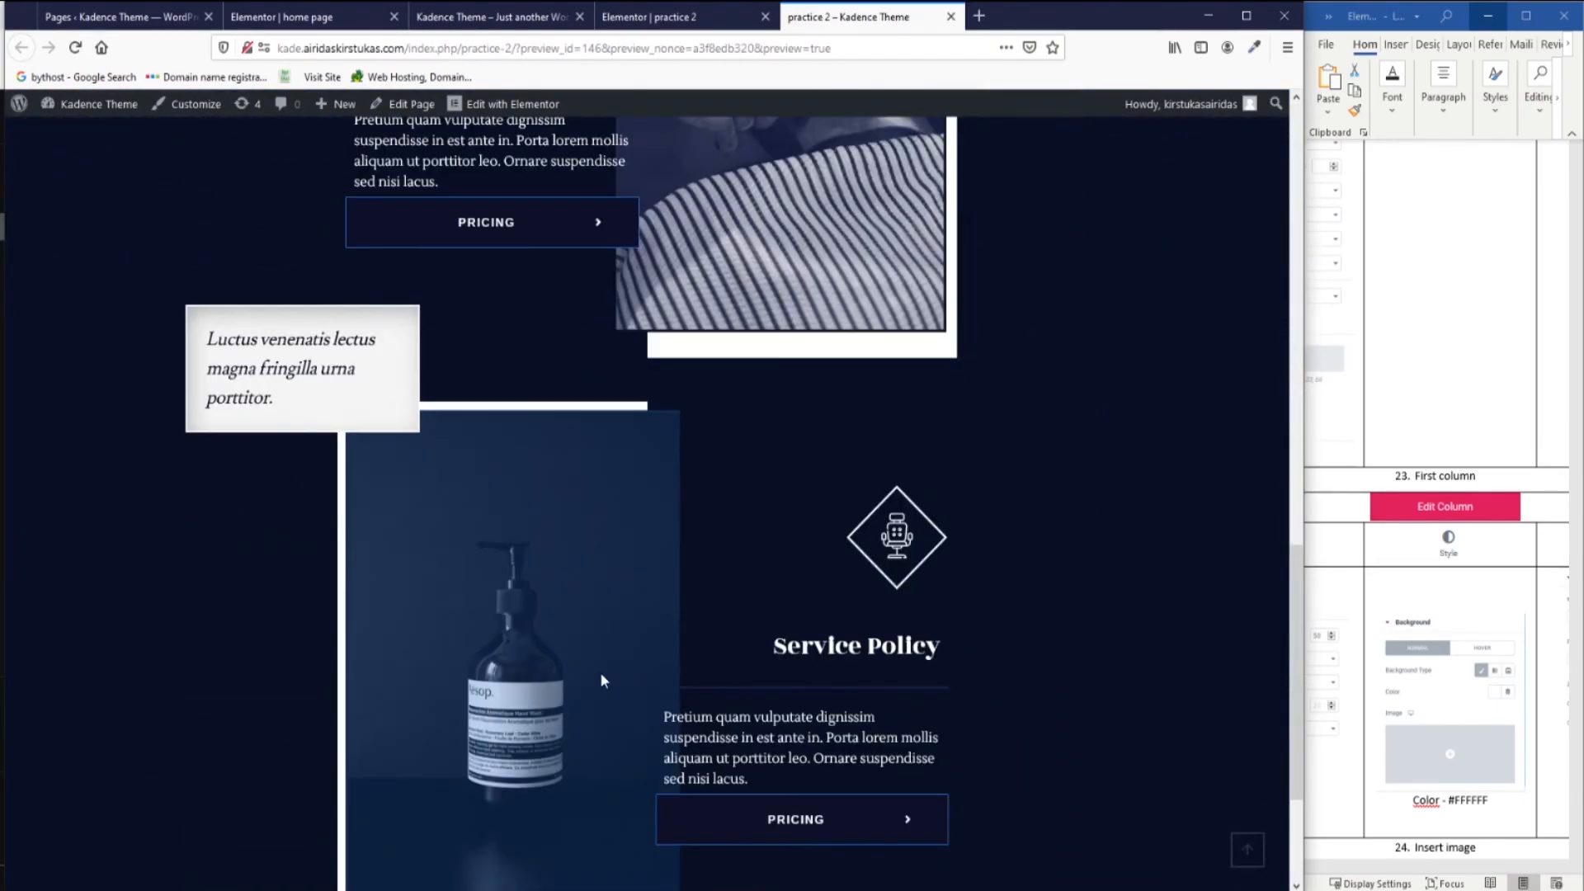
{"action": "scroll", "coordinate": [949, 726], "scroll_direction": "down", "scroll_amount": 3}
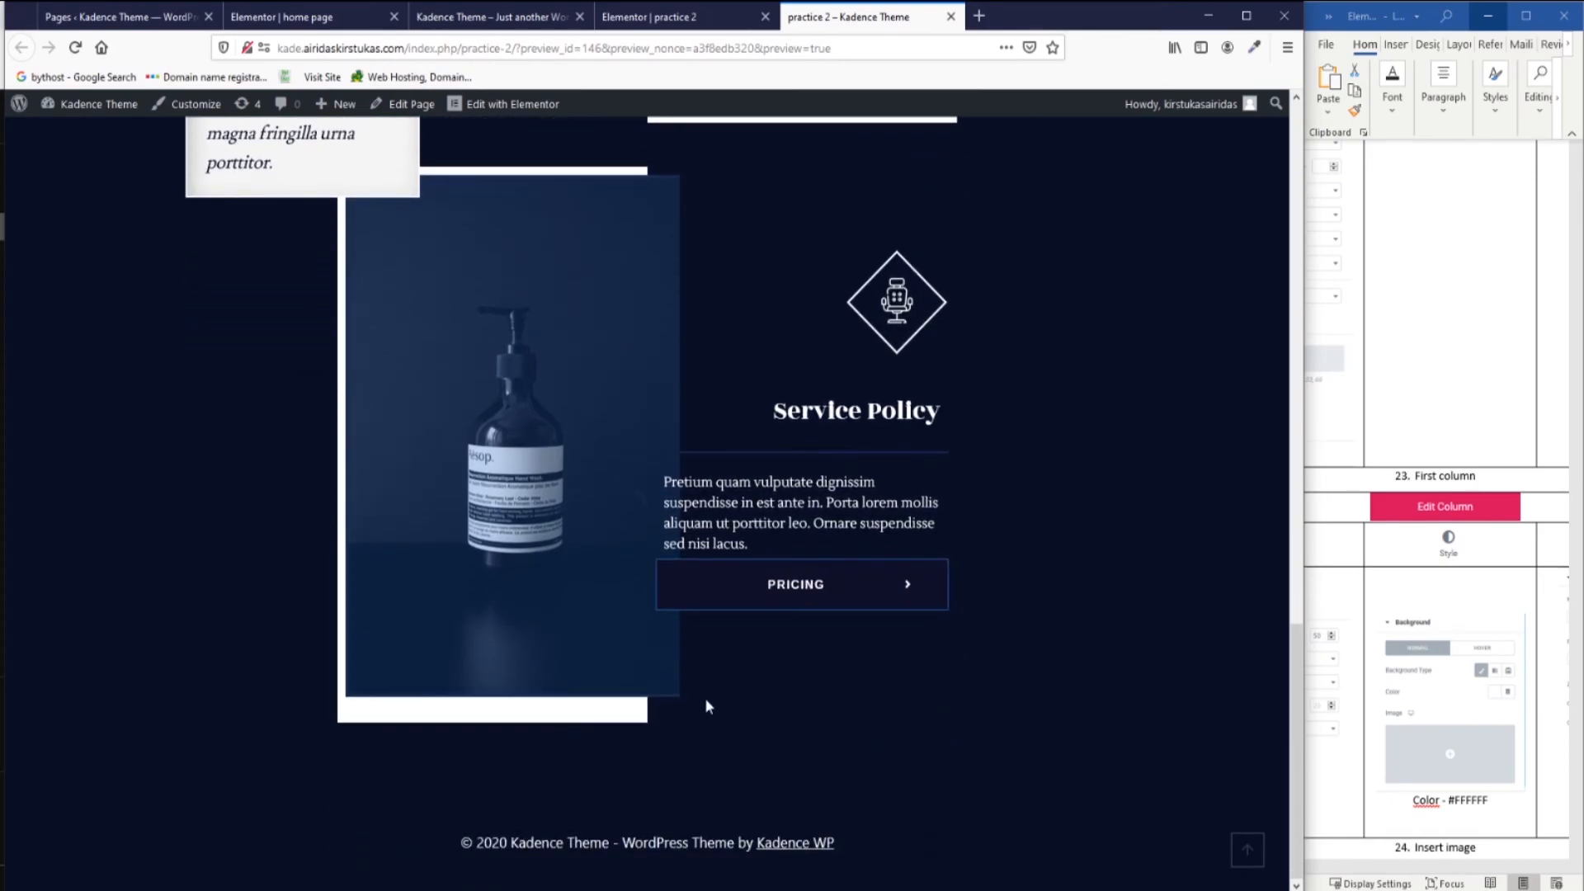
{"action": "scroll", "coordinate": [562, 686], "scroll_direction": "up", "scroll_amount": 5}
{"action": "scroll", "coordinate": [563, 687], "scroll_direction": "down", "scroll_amount": 8}
{"action": "scroll", "coordinate": [560, 686], "scroll_direction": "up", "scroll_amount": 9}
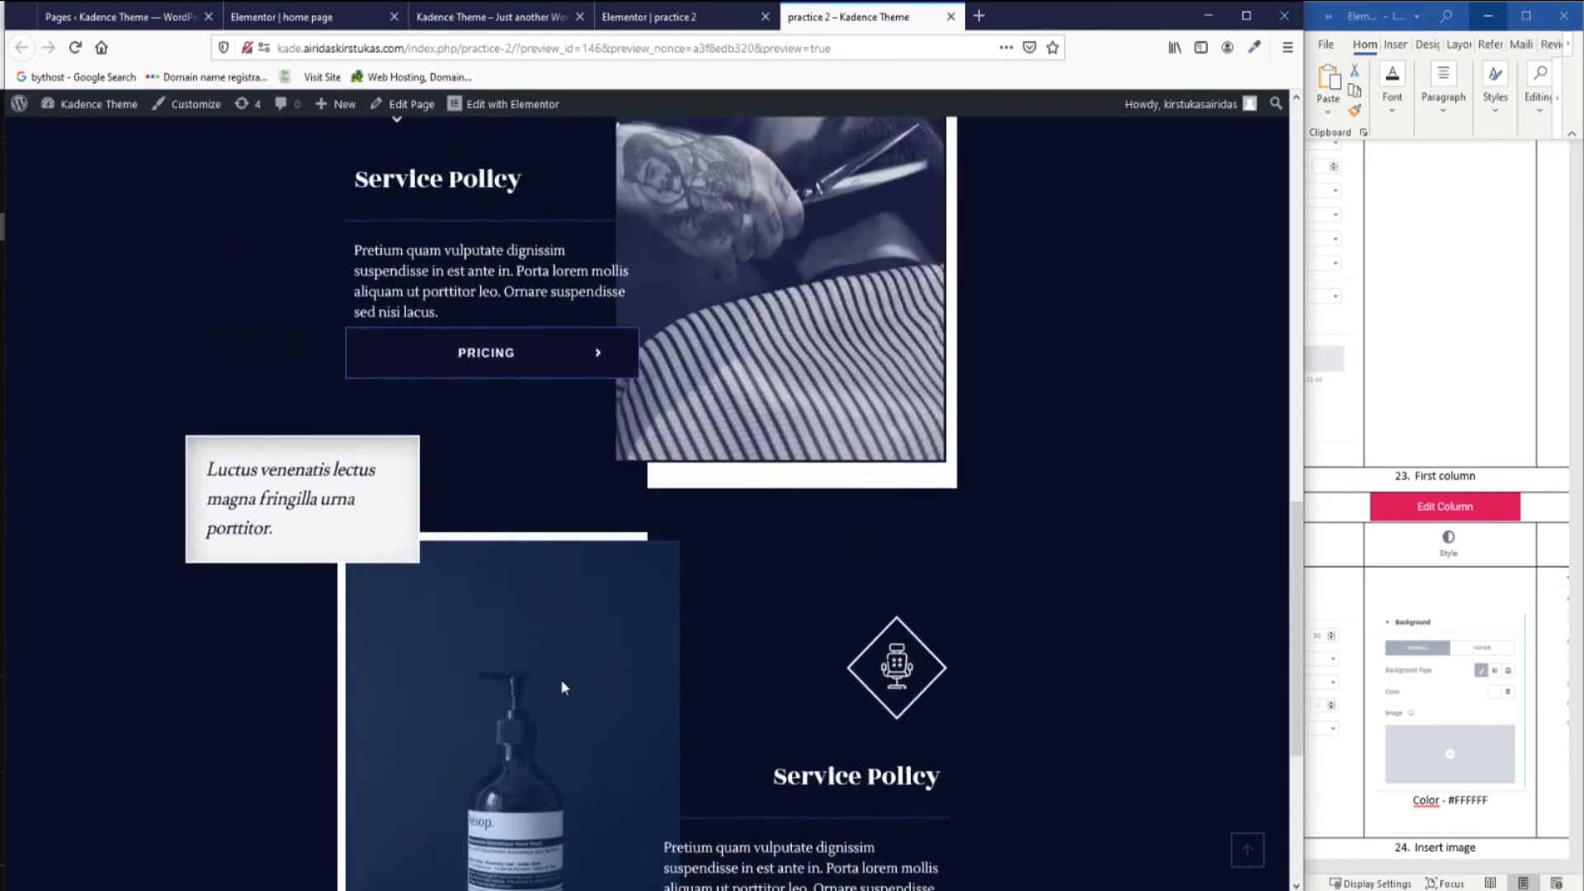
{"action": "scroll", "coordinate": [761, 654], "scroll_direction": "down", "scroll_amount": 2}
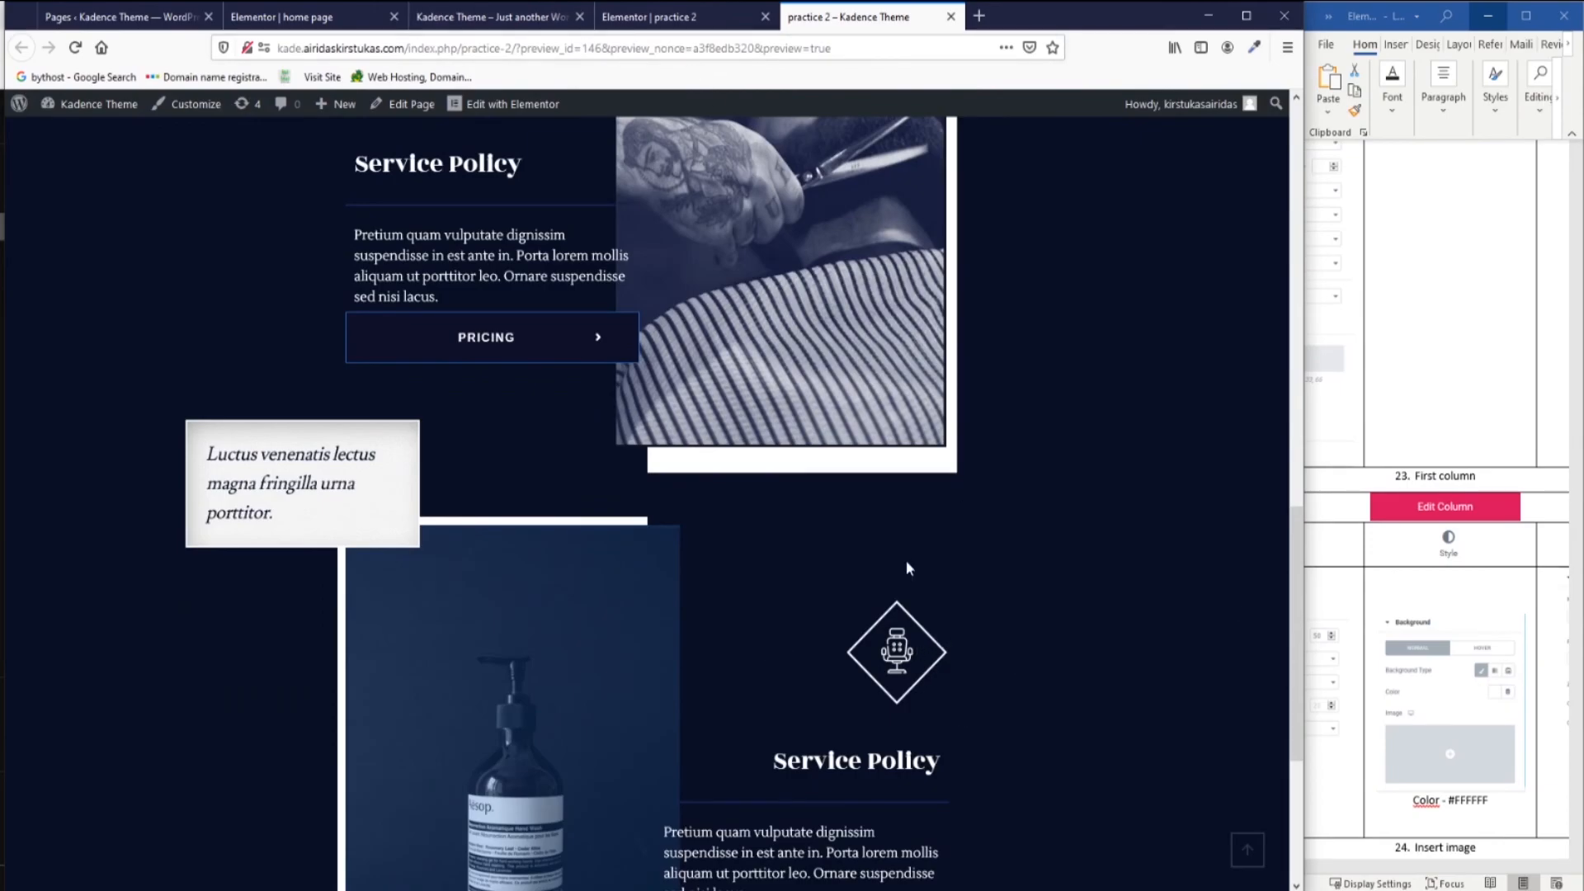
{"action": "scroll", "coordinate": [852, 618], "scroll_direction": "up", "scroll_amount": 5}
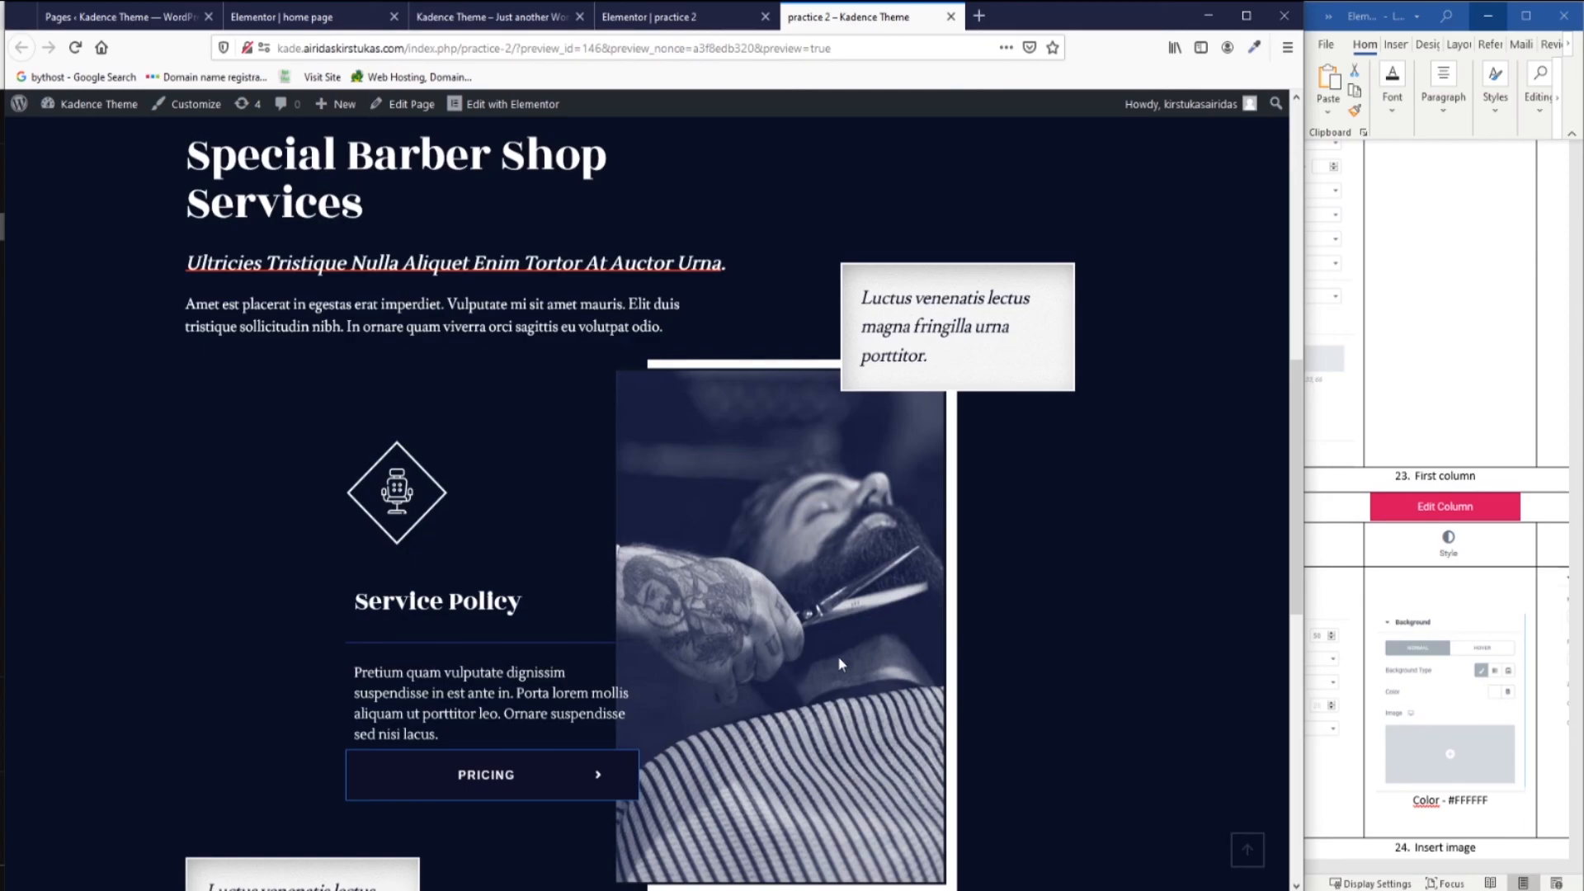
{"action": "scroll", "coordinate": [602, 516], "scroll_direction": "up", "scroll_amount": 1}
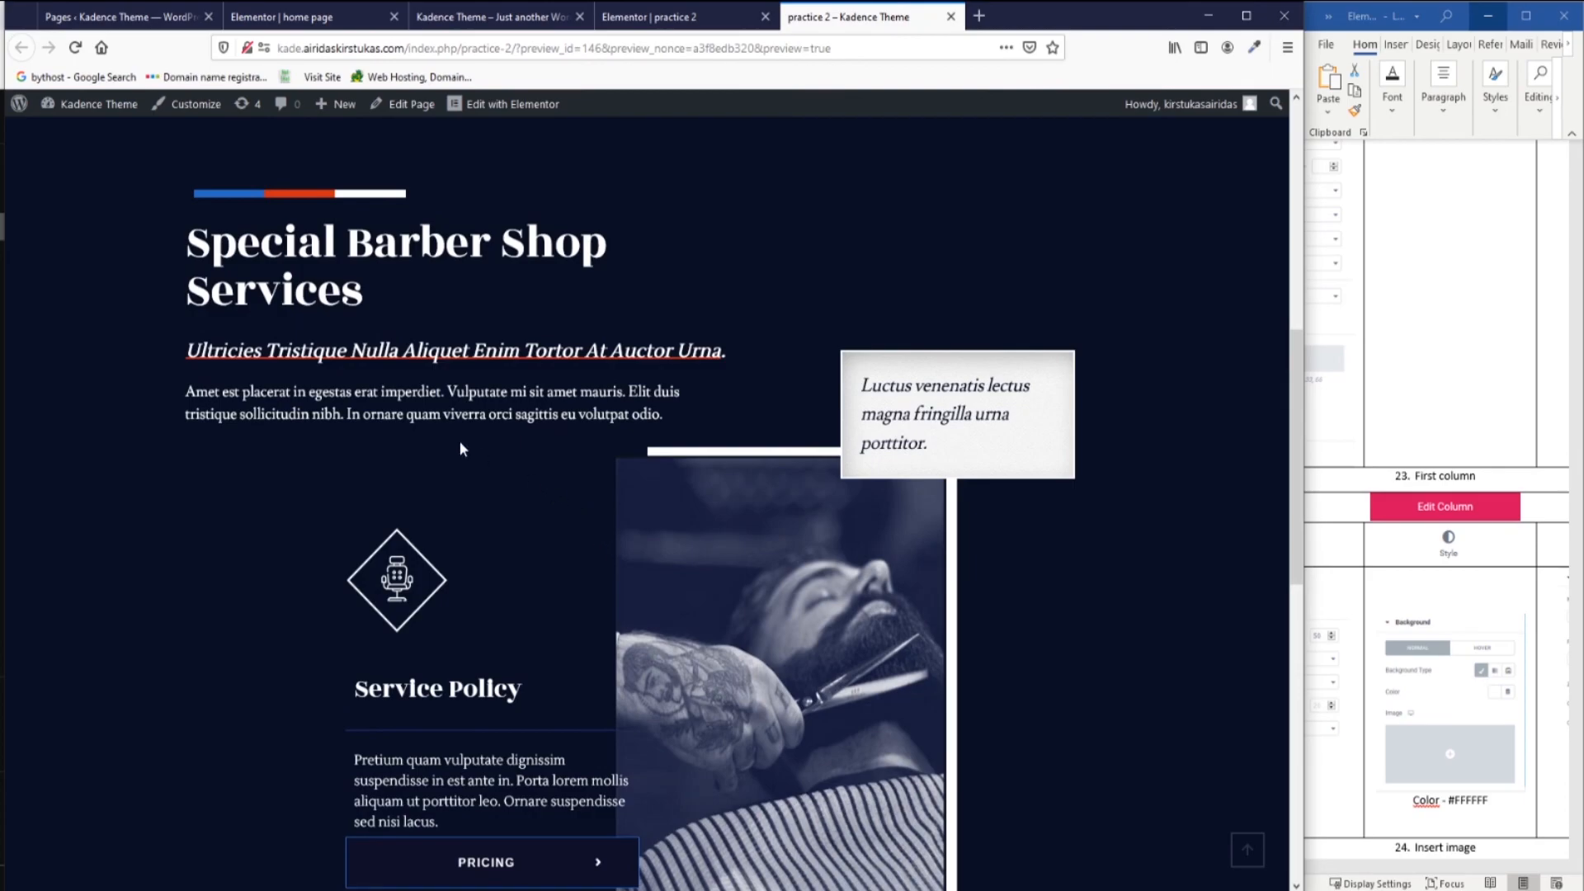
{"action": "scroll", "coordinate": [478, 592], "scroll_direction": "down", "scroll_amount": 6}
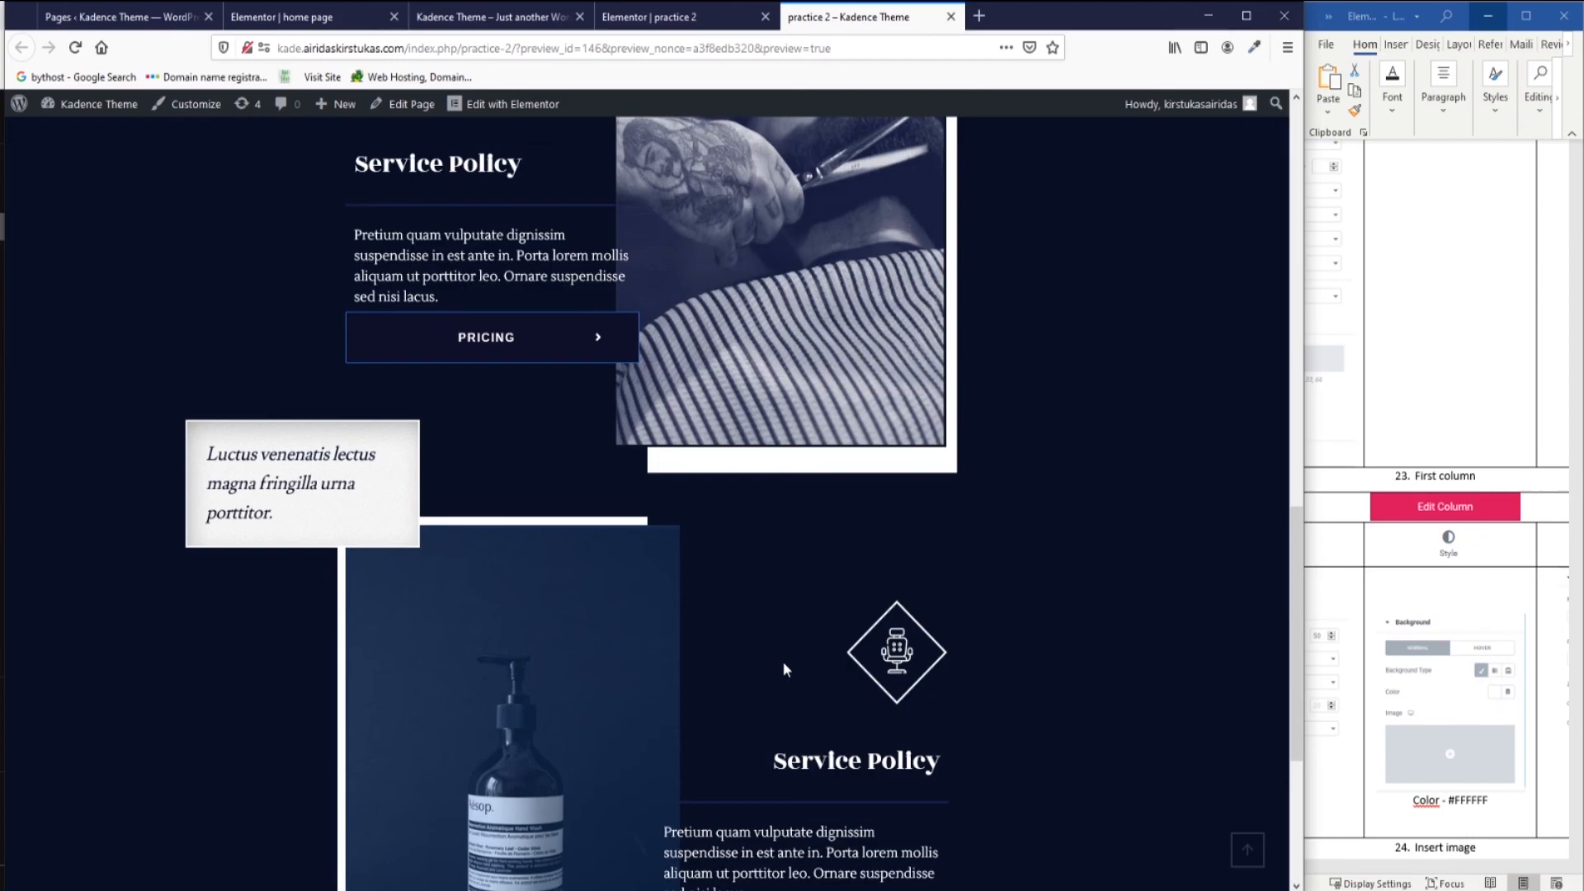
Scroll the Kadence Theme demo page down to its Product Specifications row for comparison.
{"action": "left_click", "coordinate": [486, 23]}
{"action": "scroll", "coordinate": [730, 492], "scroll_direction": "down", "scroll_amount": 5}
{"action": "scroll", "coordinate": [723, 486], "scroll_direction": "down", "scroll_amount": 4}
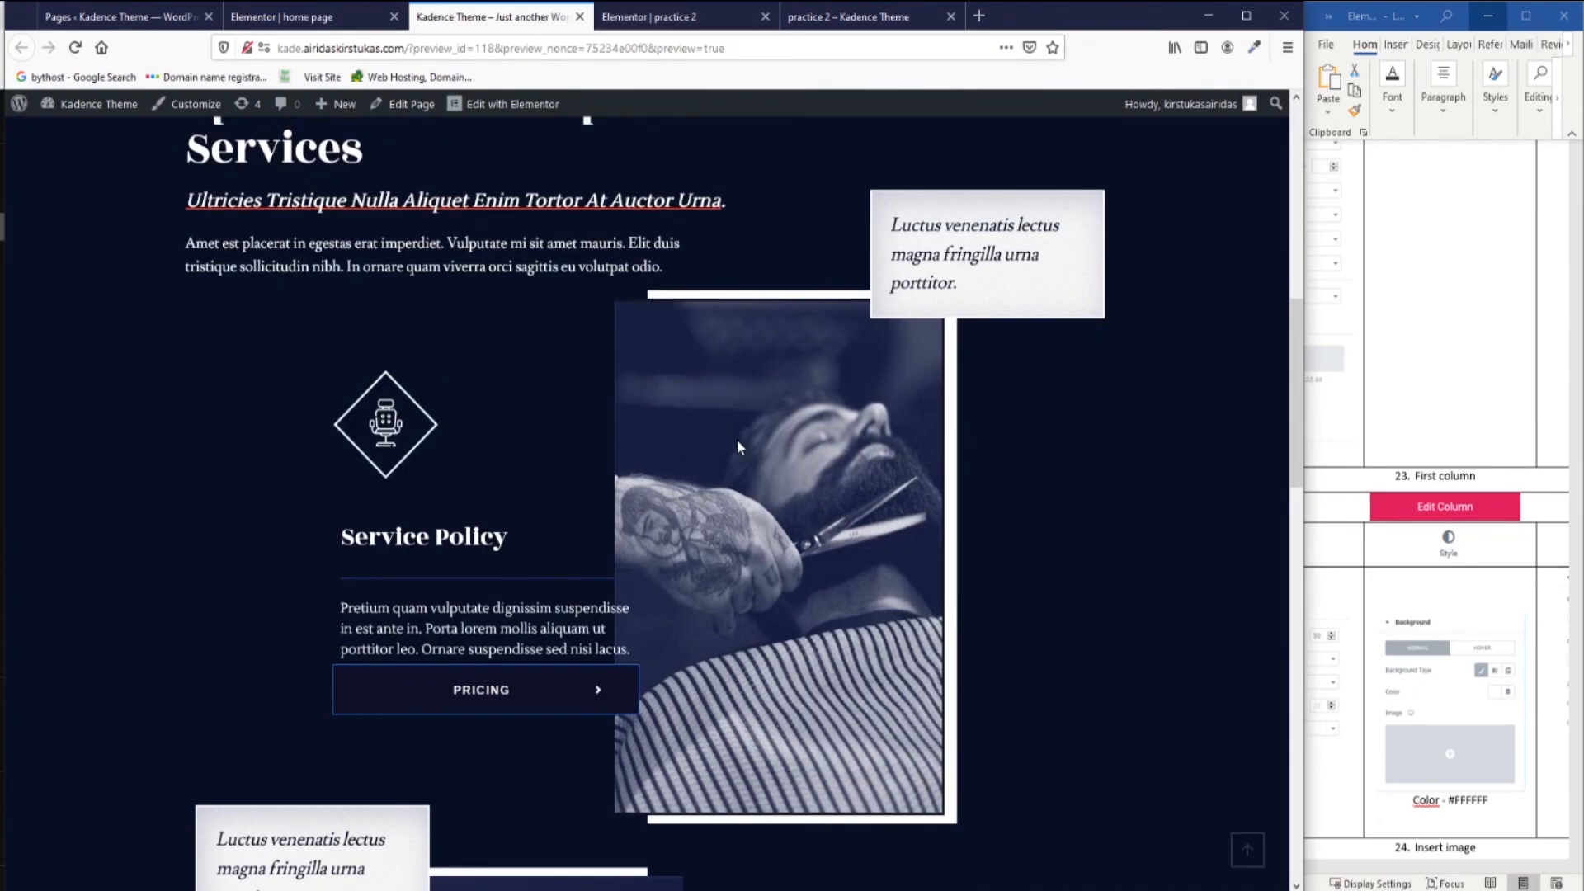
{"action": "scroll", "coordinate": [738, 442], "scroll_direction": "down", "scroll_amount": 2}
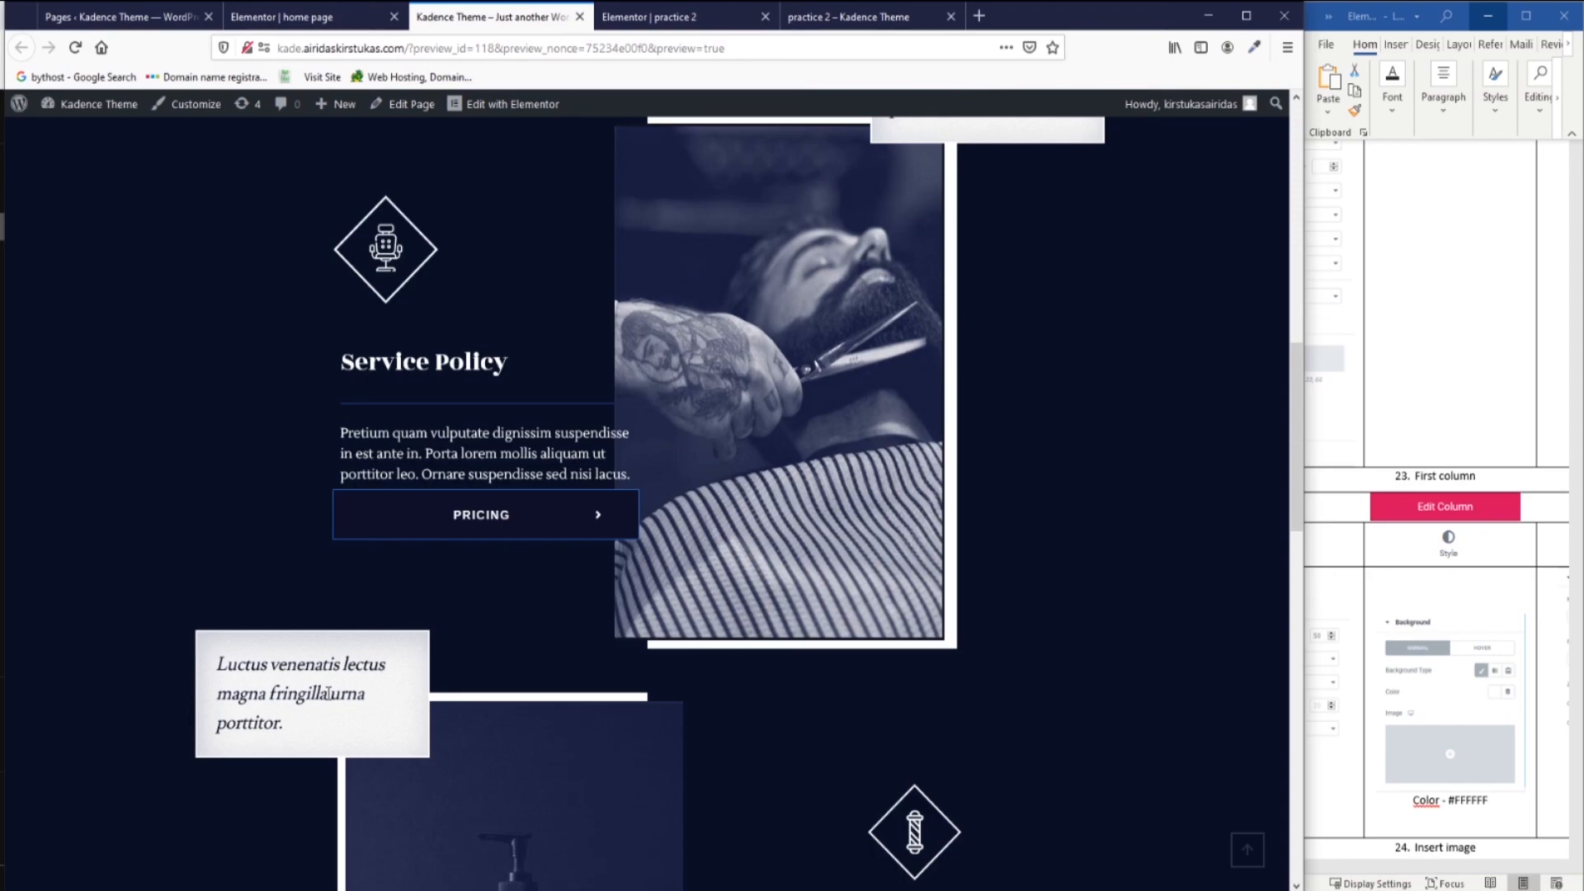
{"action": "scroll", "coordinate": [328, 693], "scroll_direction": "down", "scroll_amount": 4}
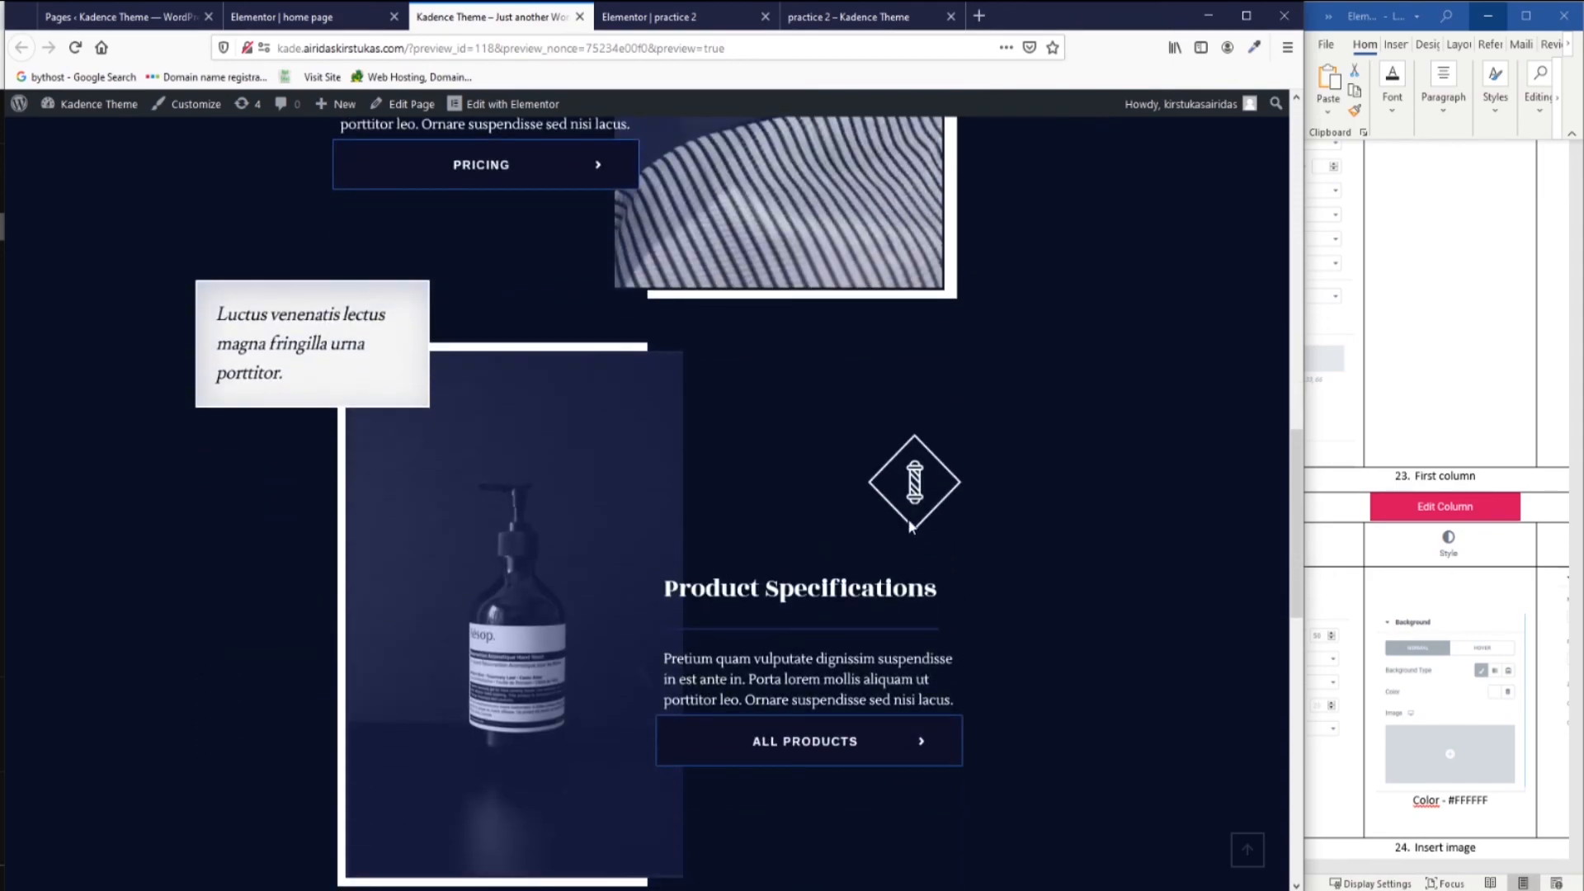
{"action": "scroll", "coordinate": [907, 518], "scroll_direction": "down", "scroll_amount": 5}
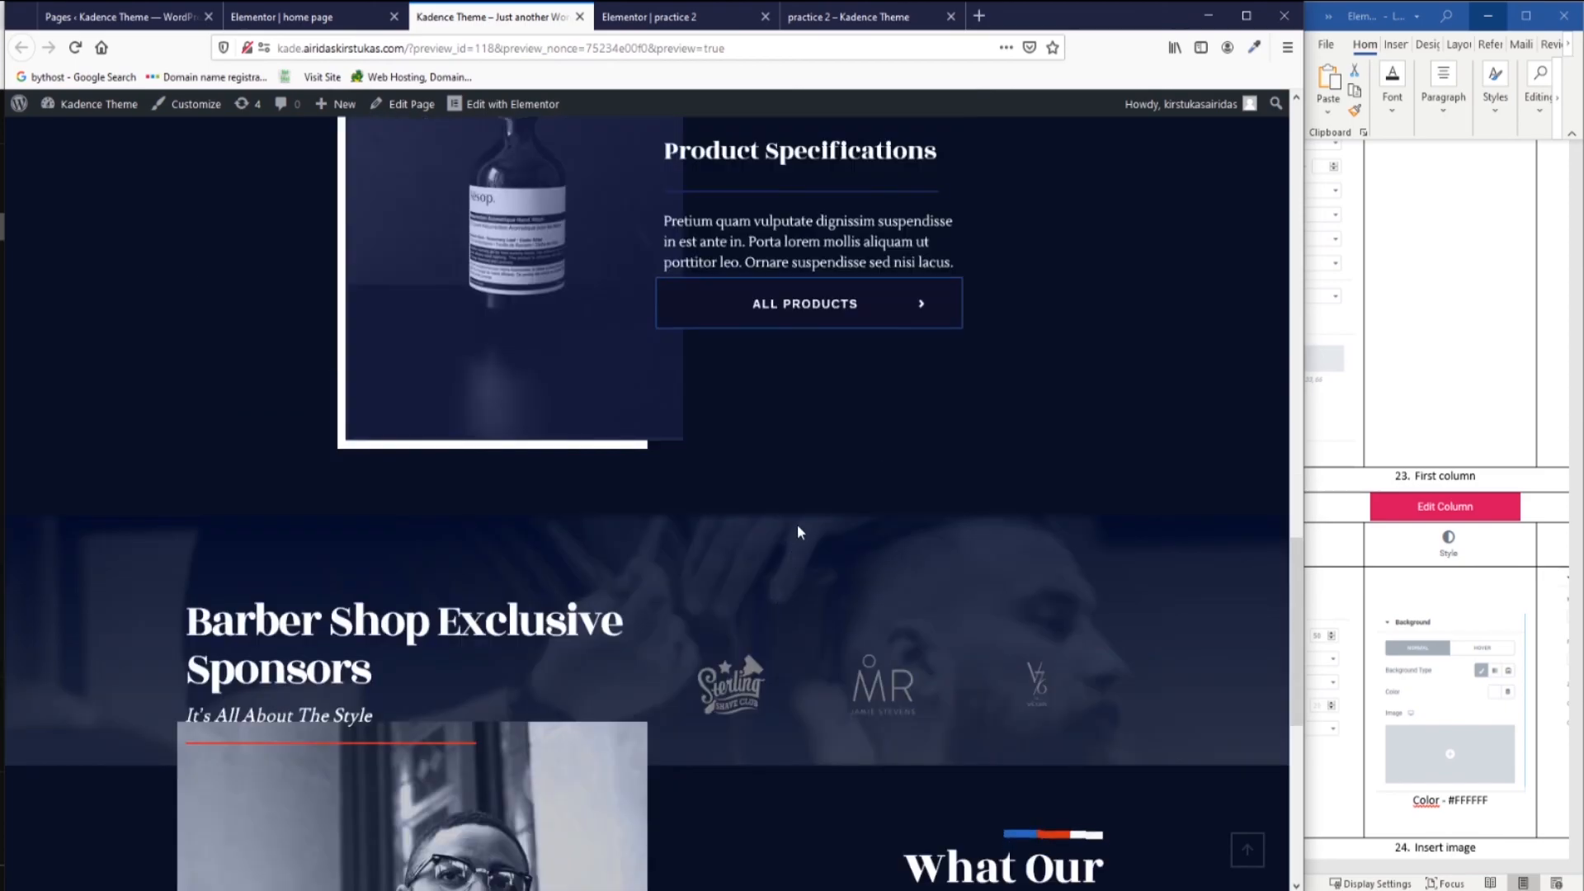
{"action": "scroll", "coordinate": [817, 478], "scroll_direction": "down", "scroll_amount": 5}
{"action": "scroll", "coordinate": [815, 479], "scroll_direction": "up", "scroll_amount": 11}
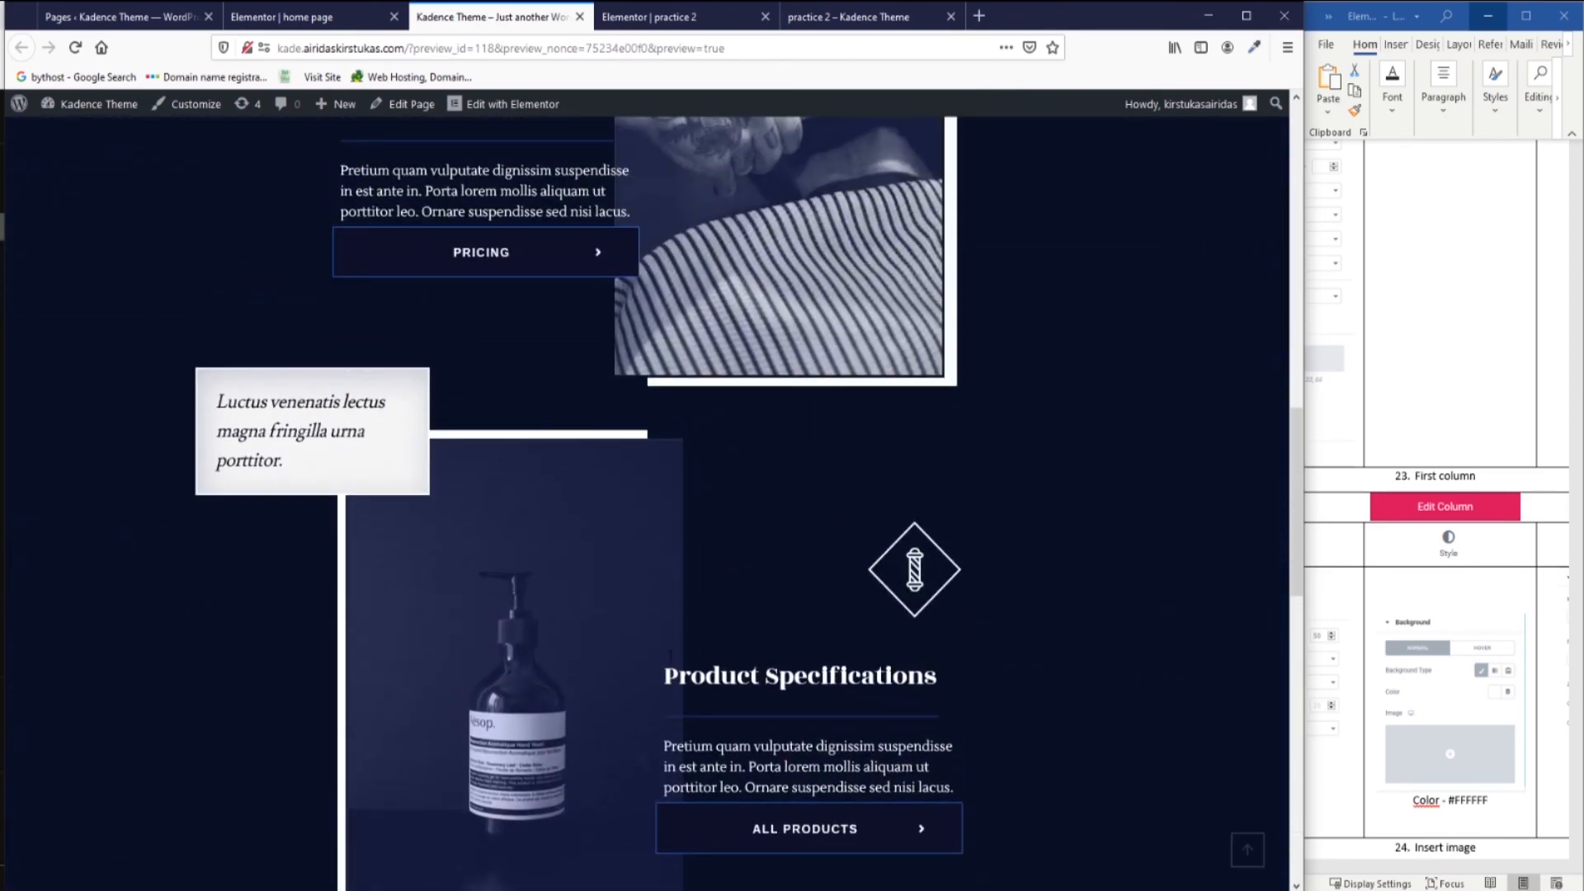
{"action": "scroll", "coordinate": [711, 561], "scroll_direction": "down", "scroll_amount": 7}
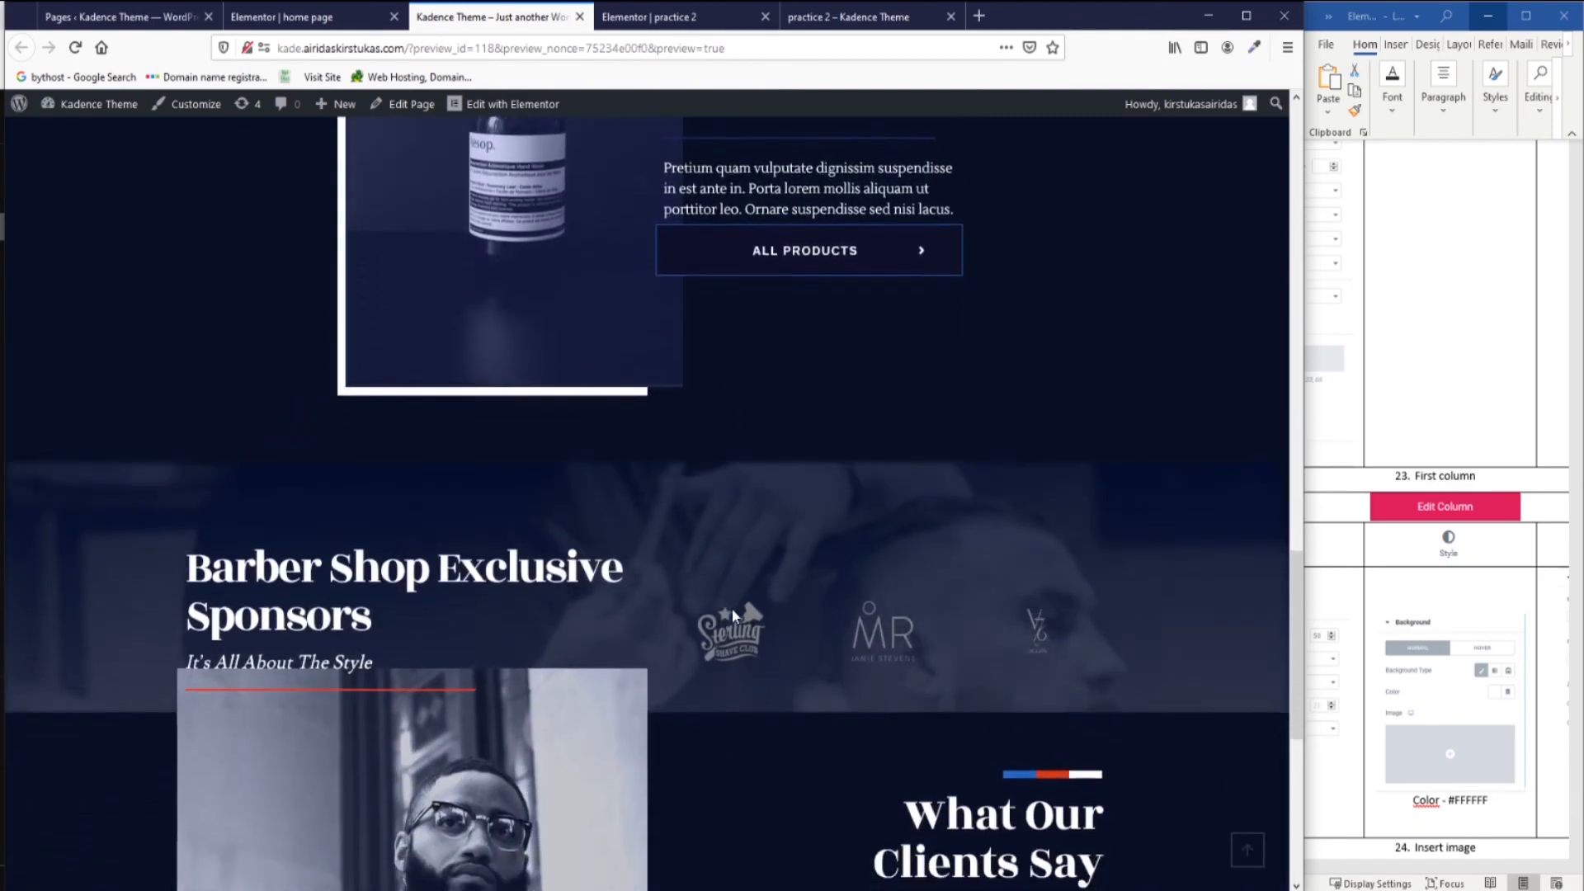
{"action": "scroll", "coordinate": [733, 612], "scroll_direction": "down", "scroll_amount": 5}
{"action": "scroll", "coordinate": [792, 594], "scroll_direction": "up", "scroll_amount": 4}
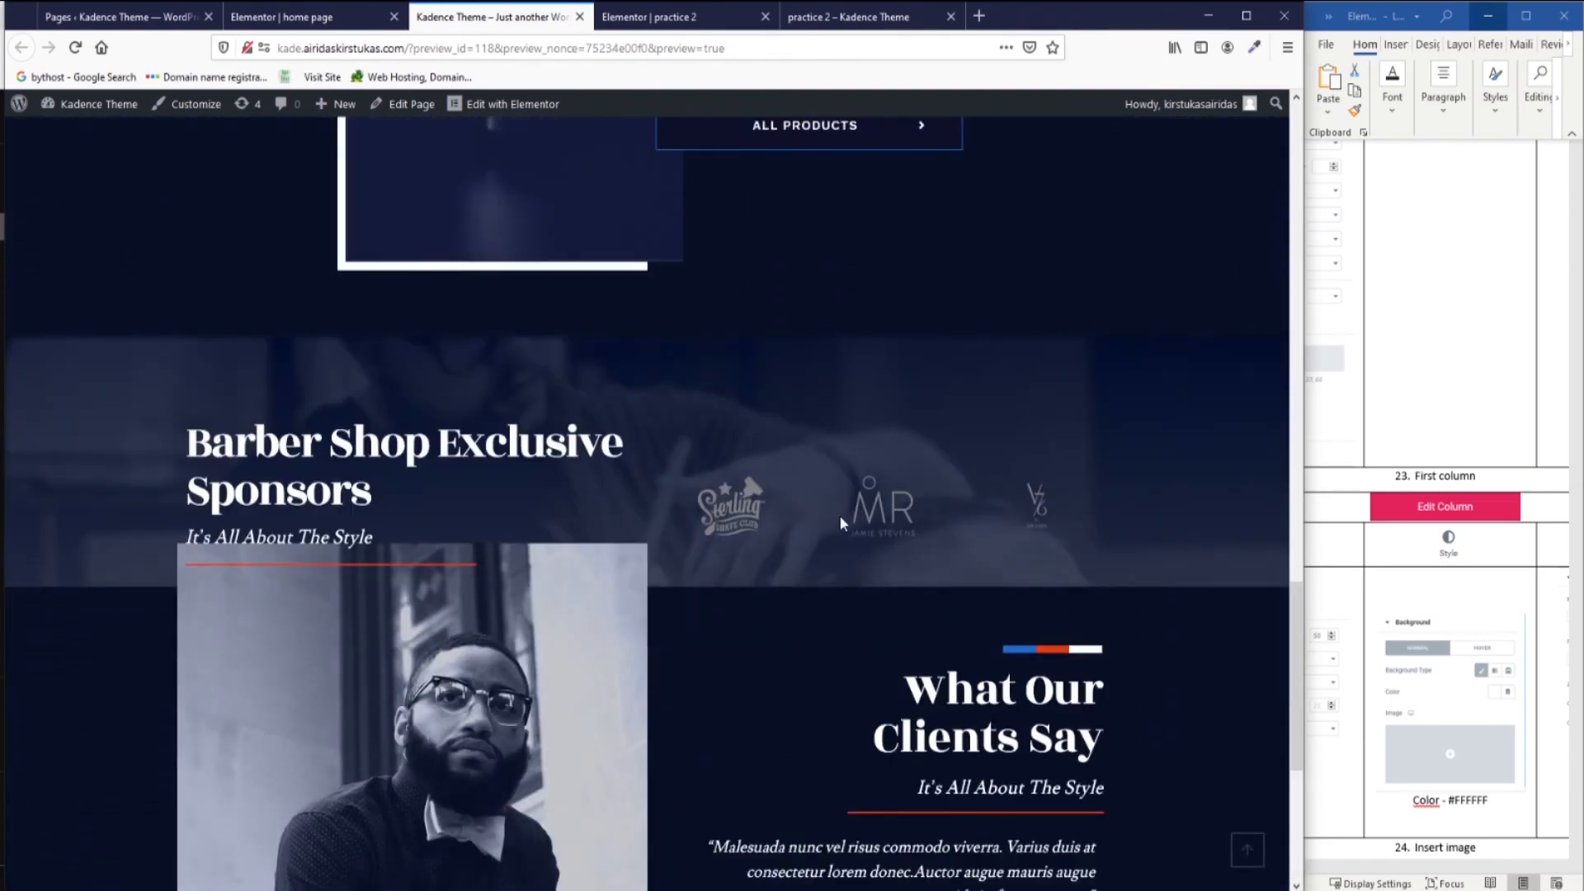